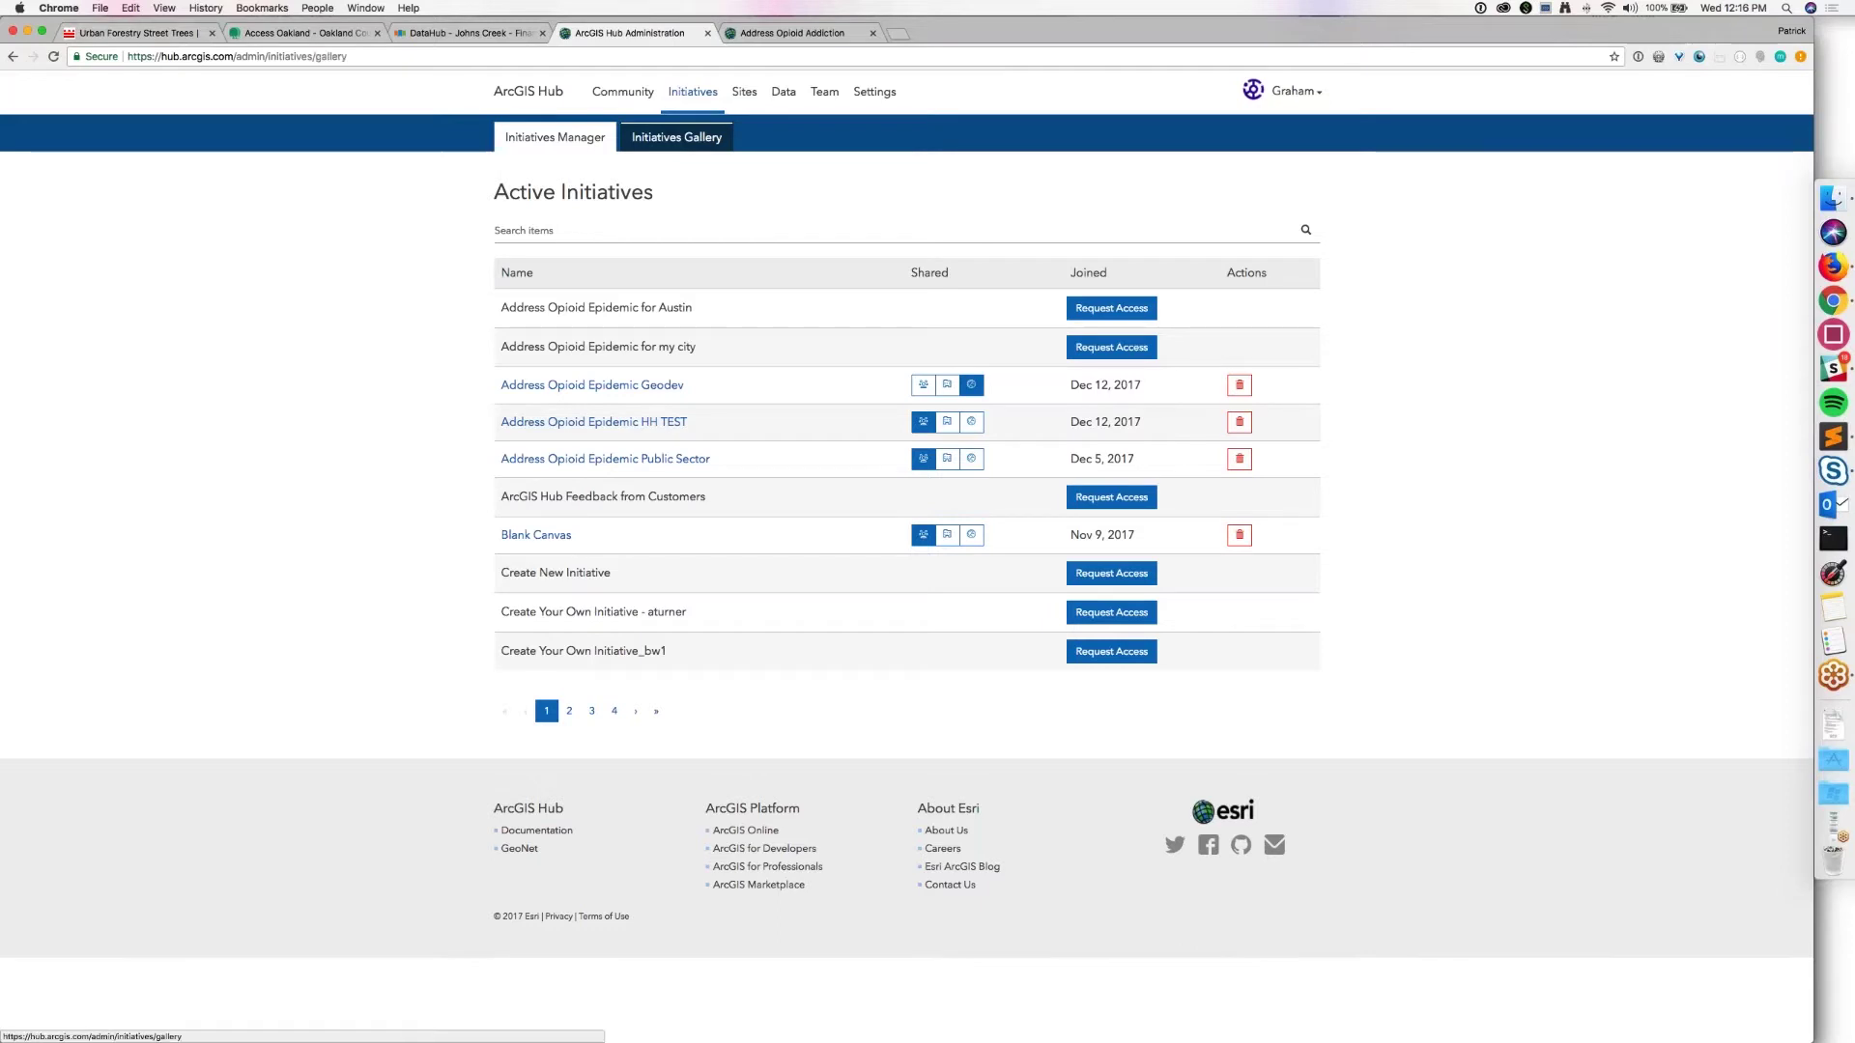
# Step: Switch to the Initiatives Gallery of available initiative templates
pyautogui.click(677, 137)
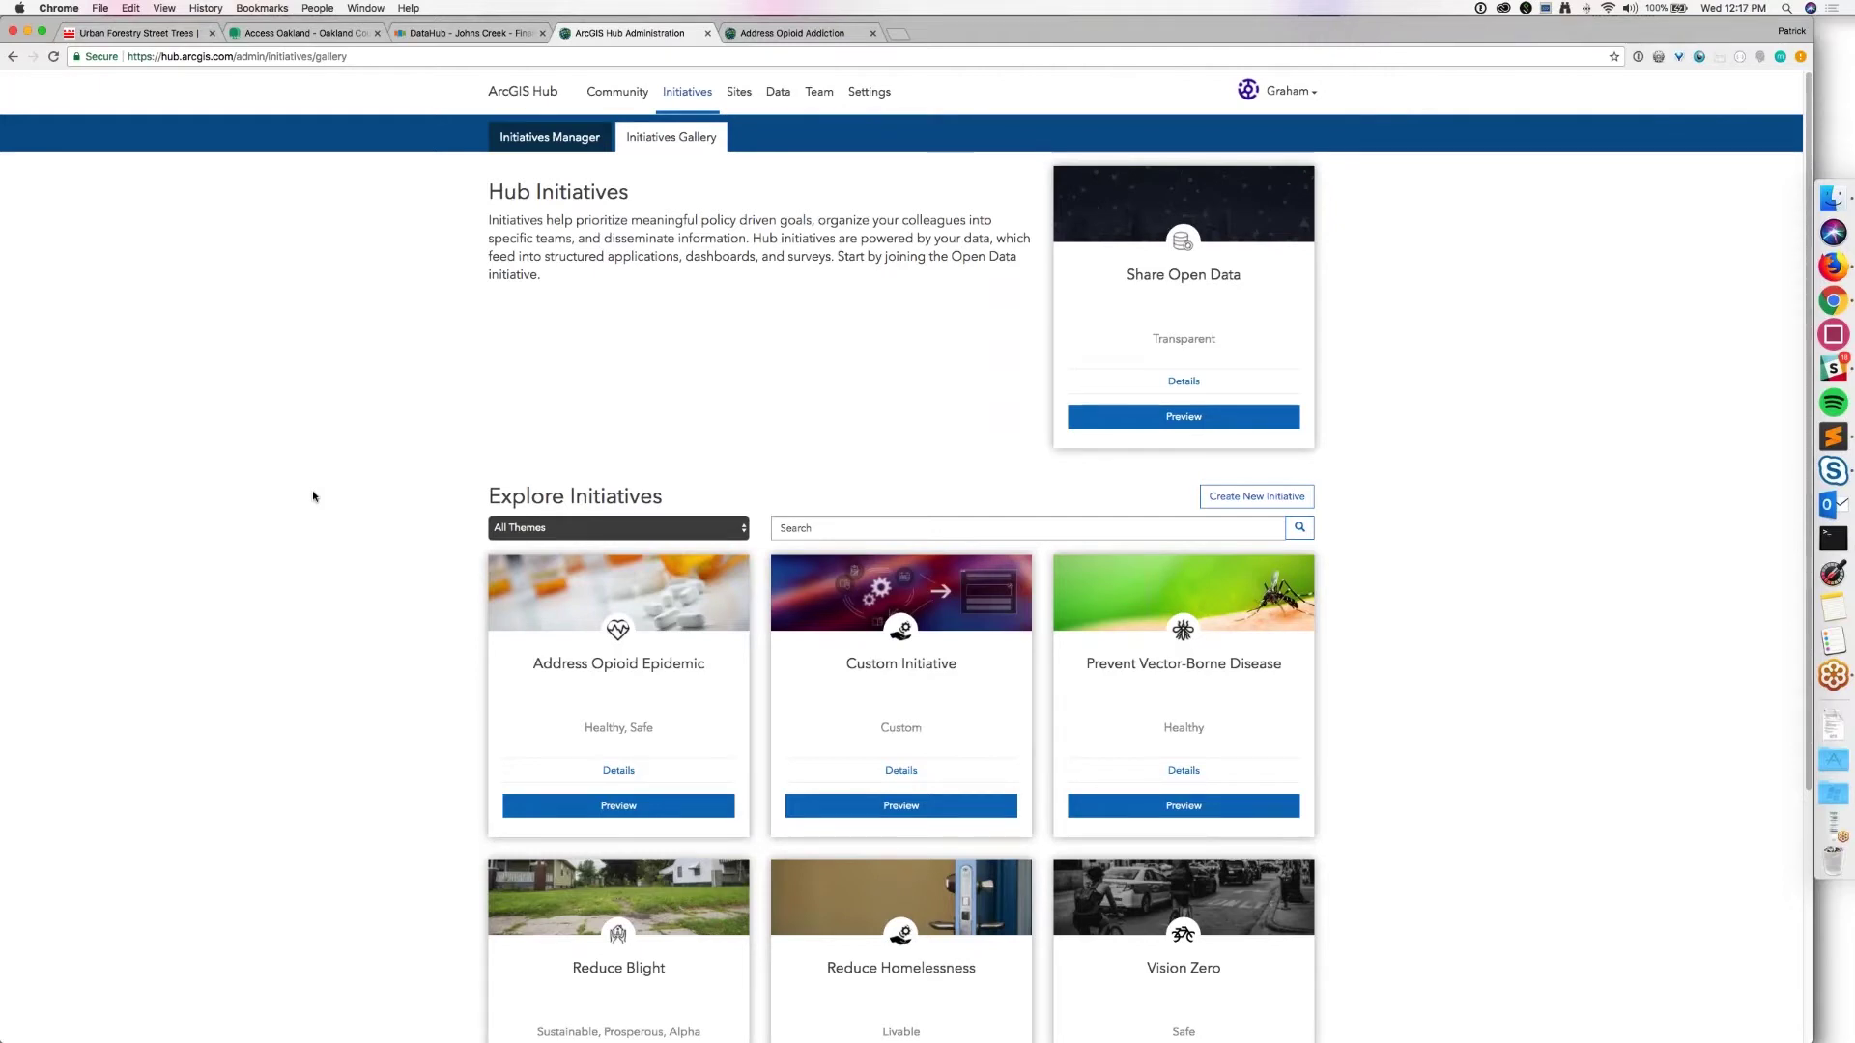
# Step: Preview the Address Opioid Epidemic template, look through its contents, and begin activating it
pyautogui.click(649, 816)
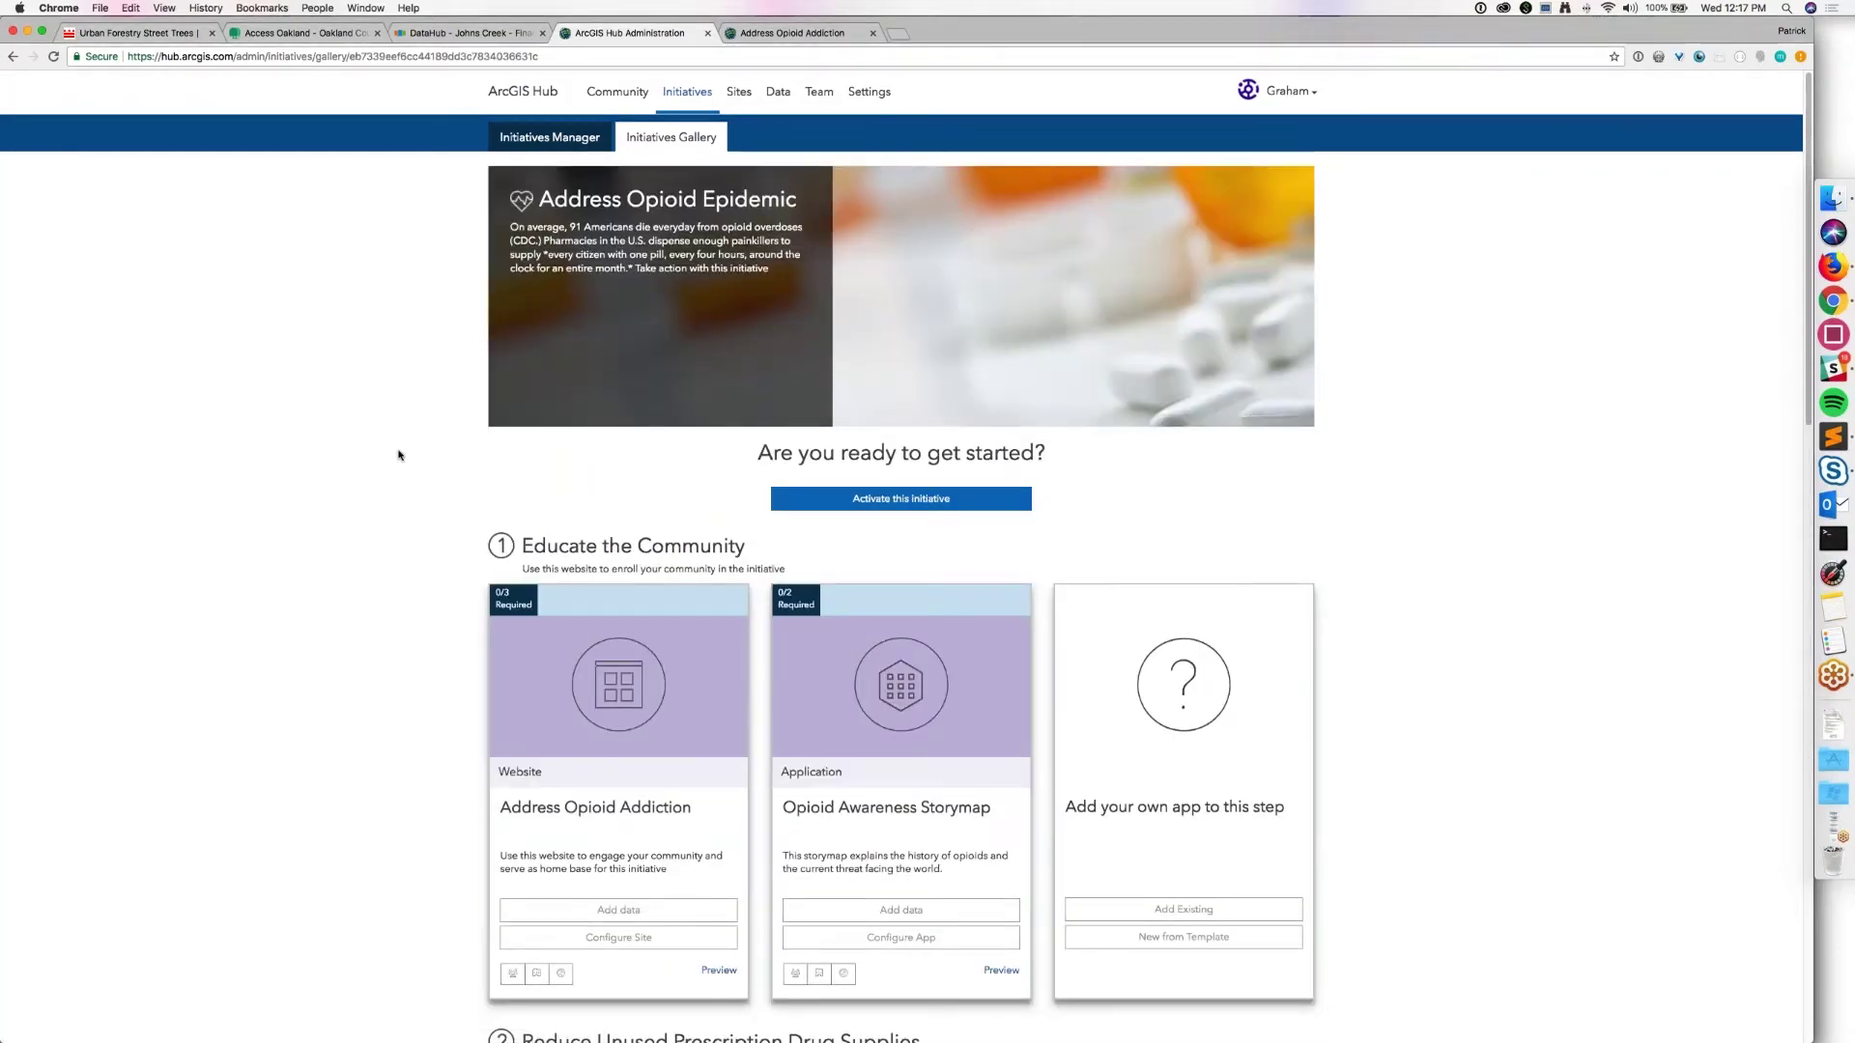
pyautogui.scroll(-2, 399, 455)
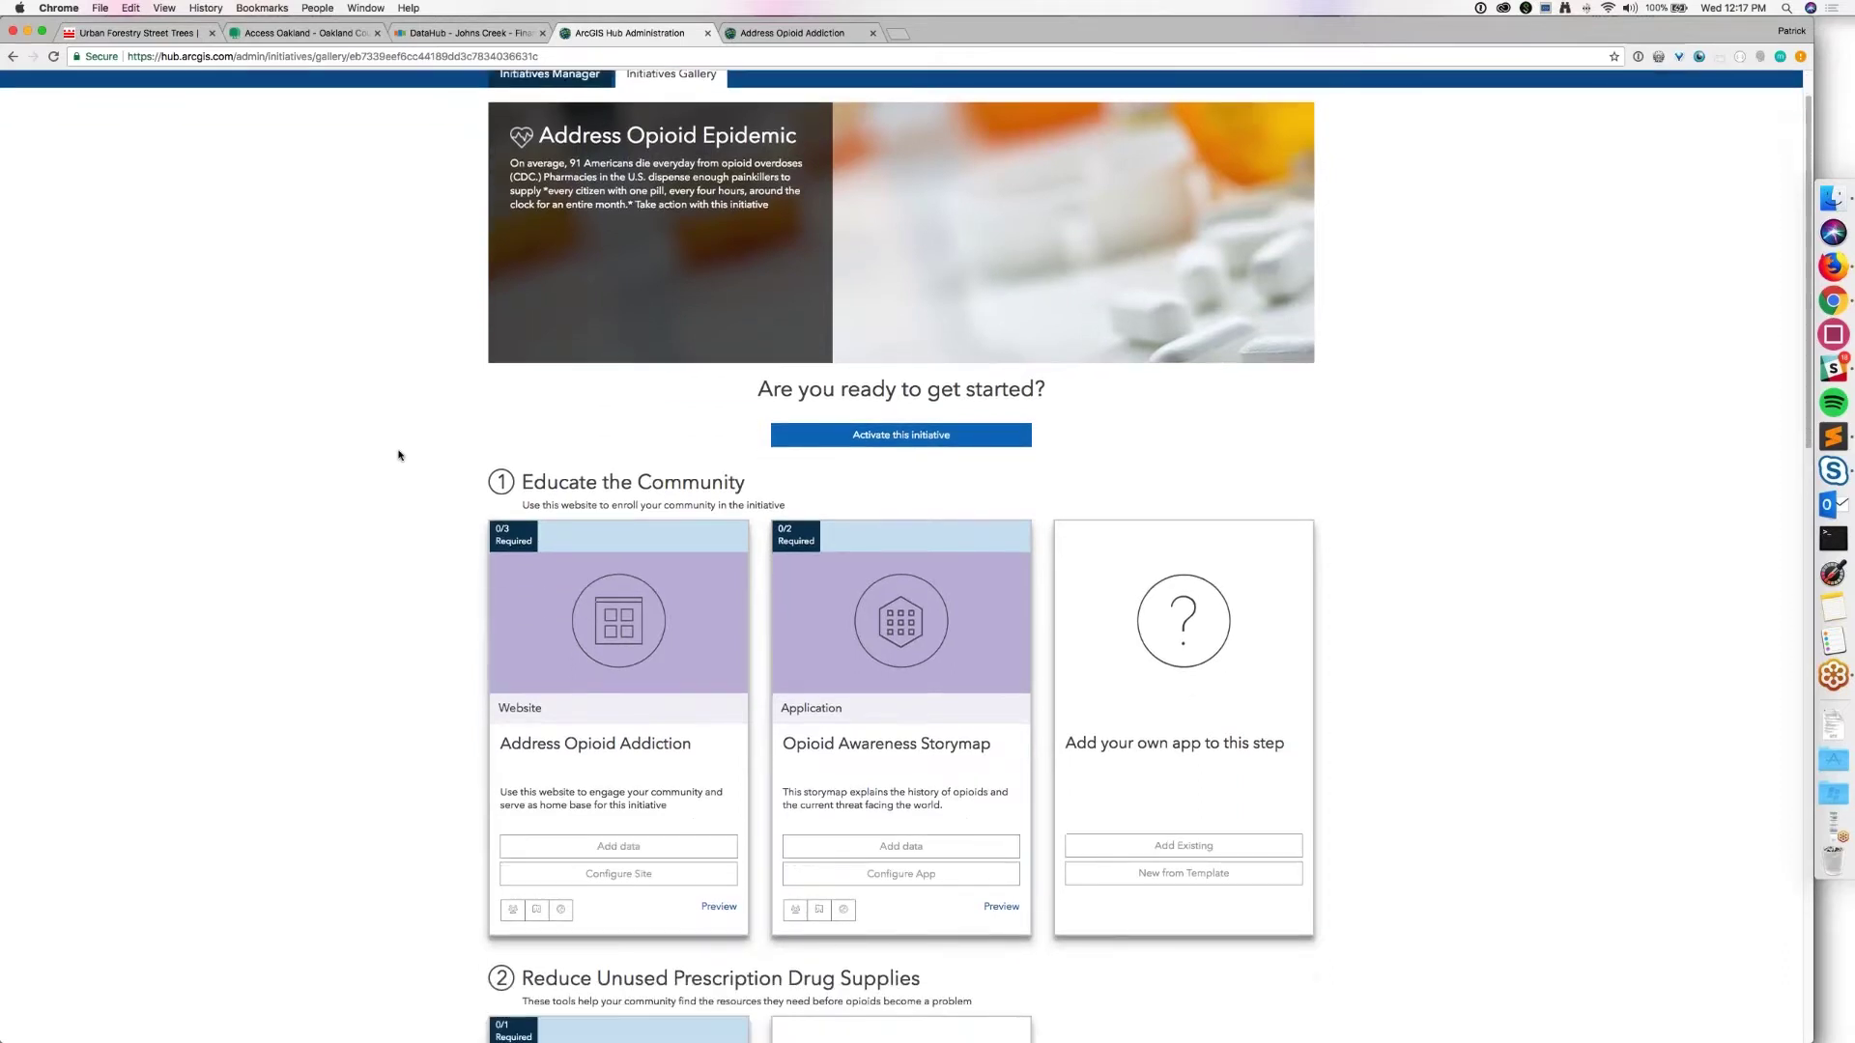
pyautogui.scroll(-5, 399, 455)
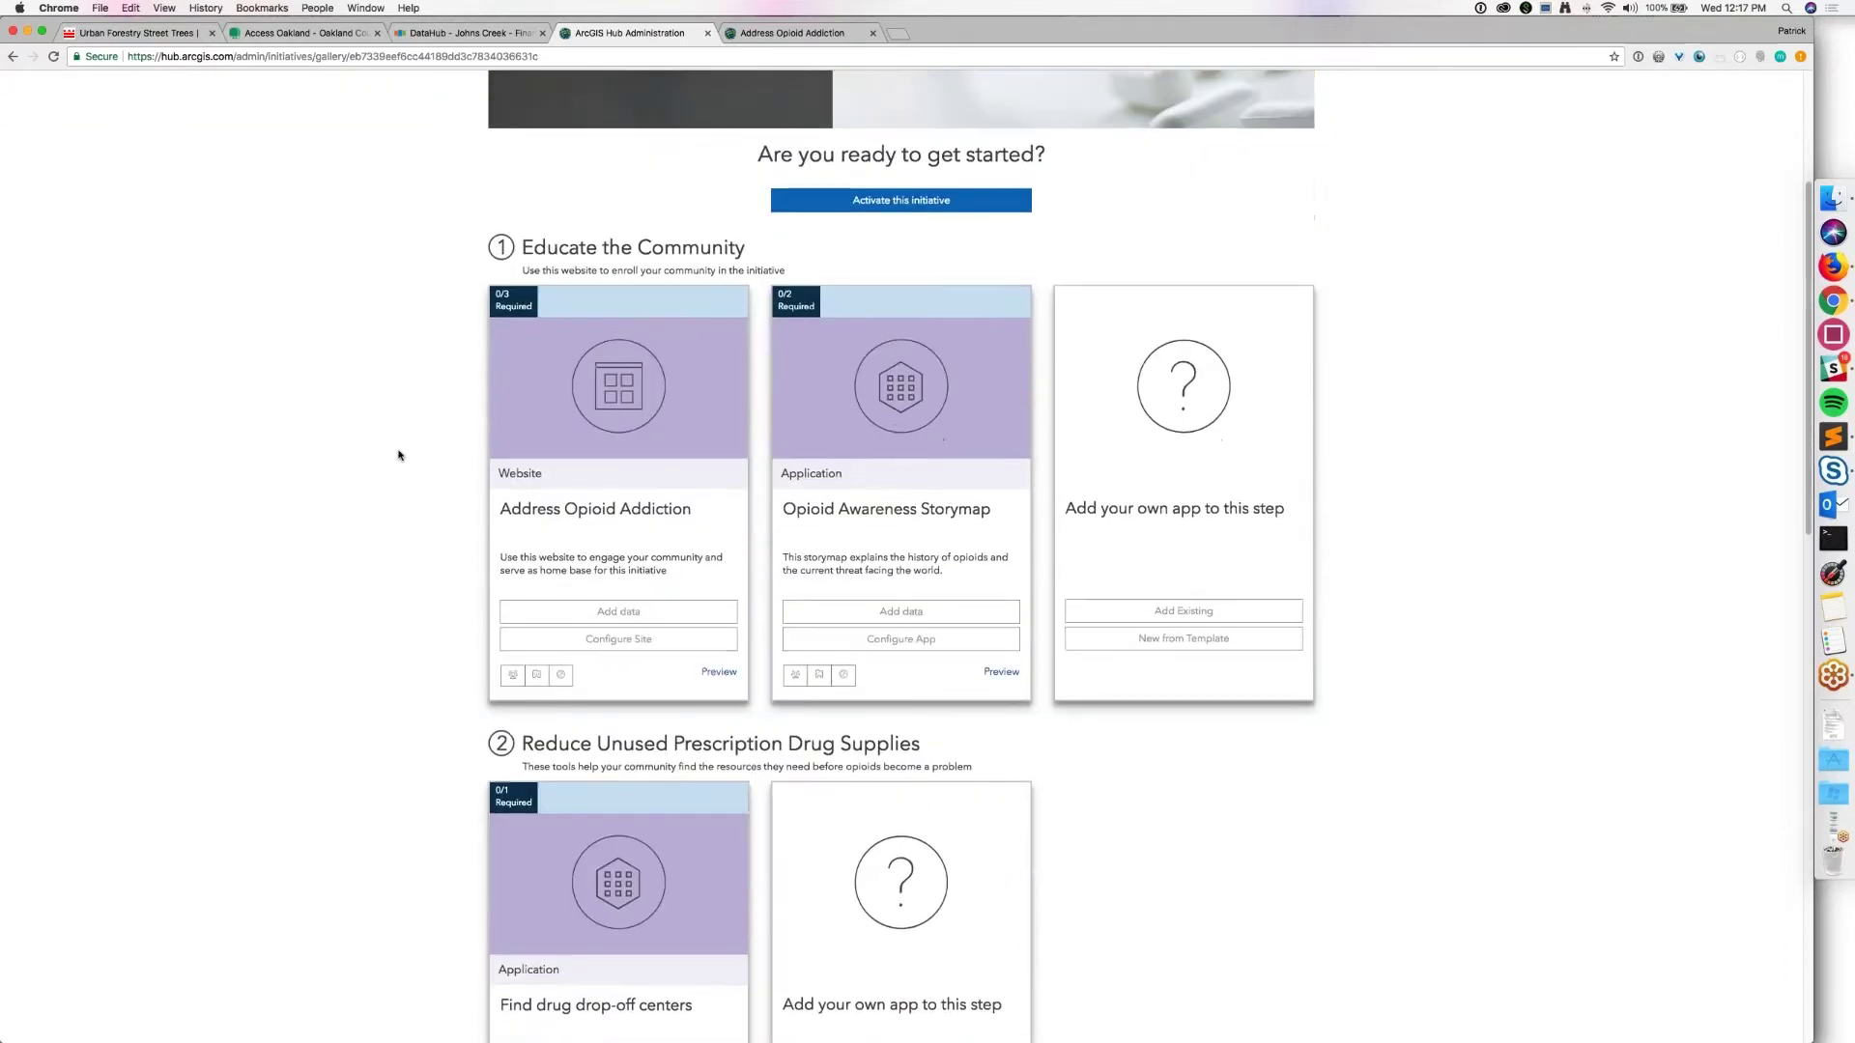
pyautogui.scroll(-5, 399, 455)
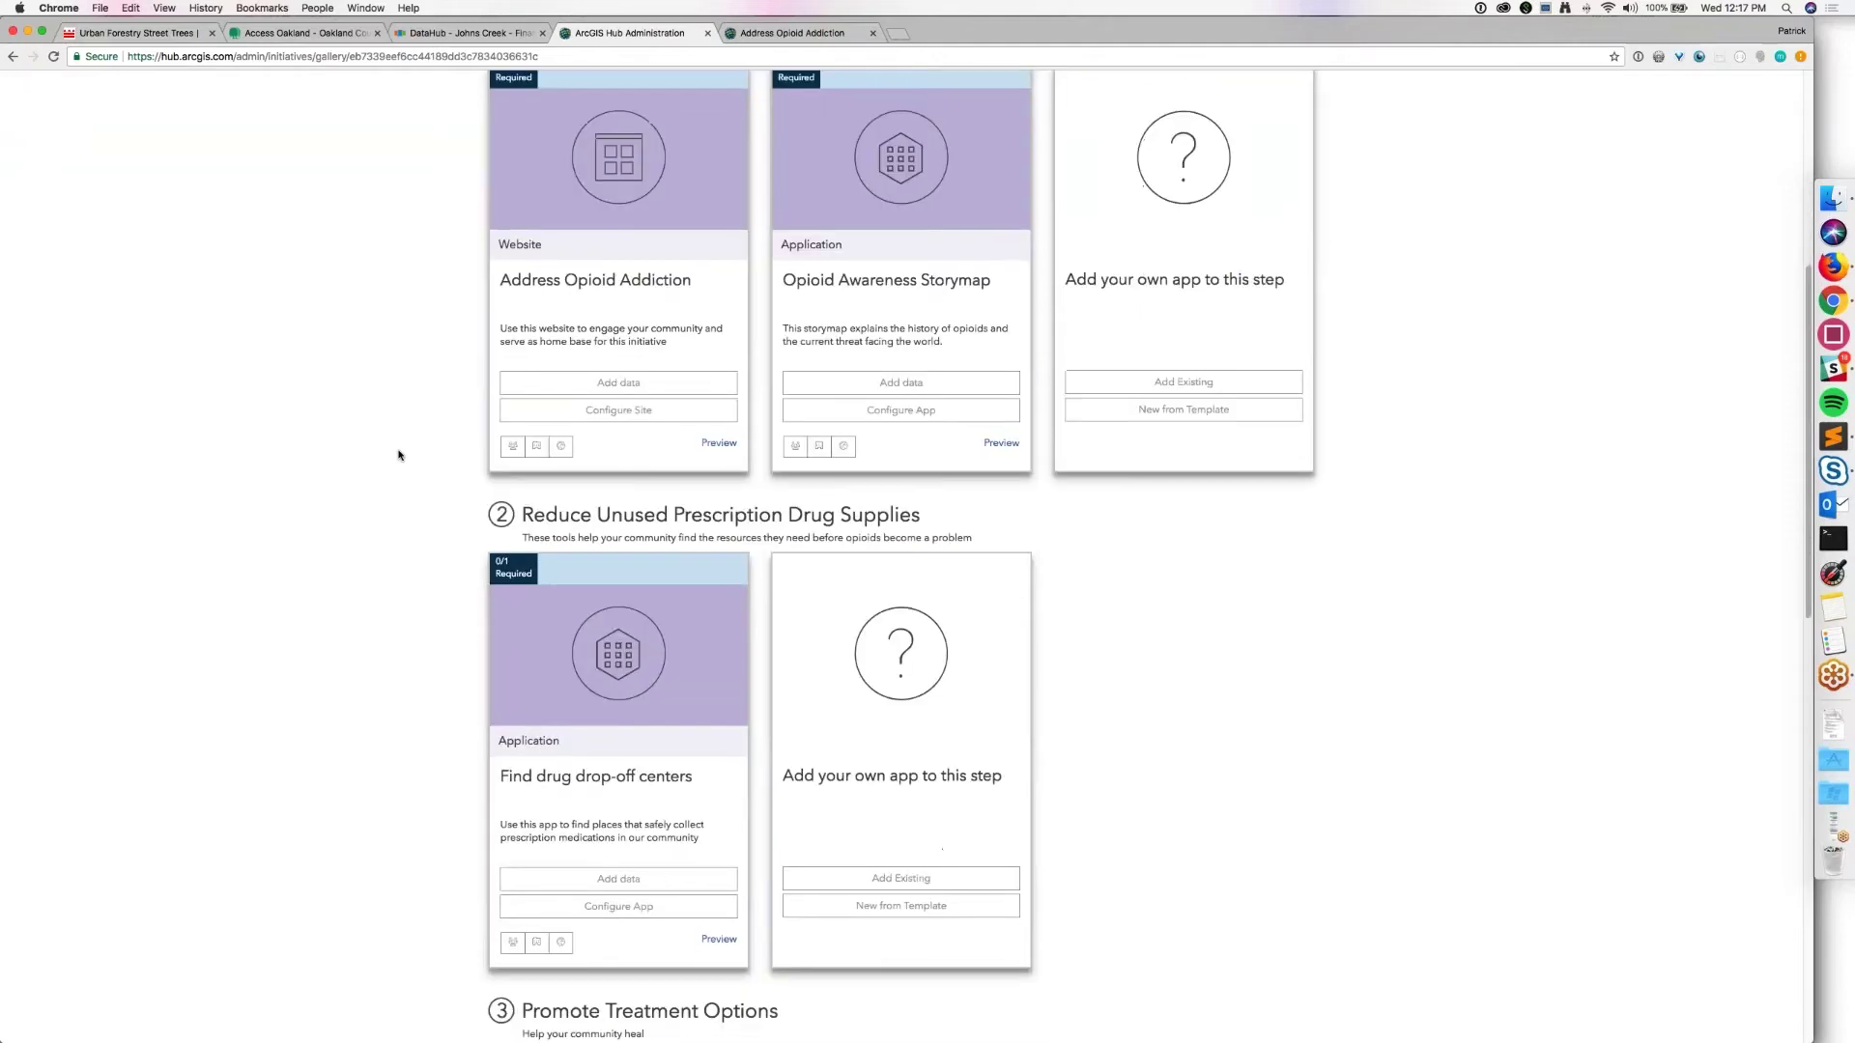
pyautogui.scroll(-8, 399, 455)
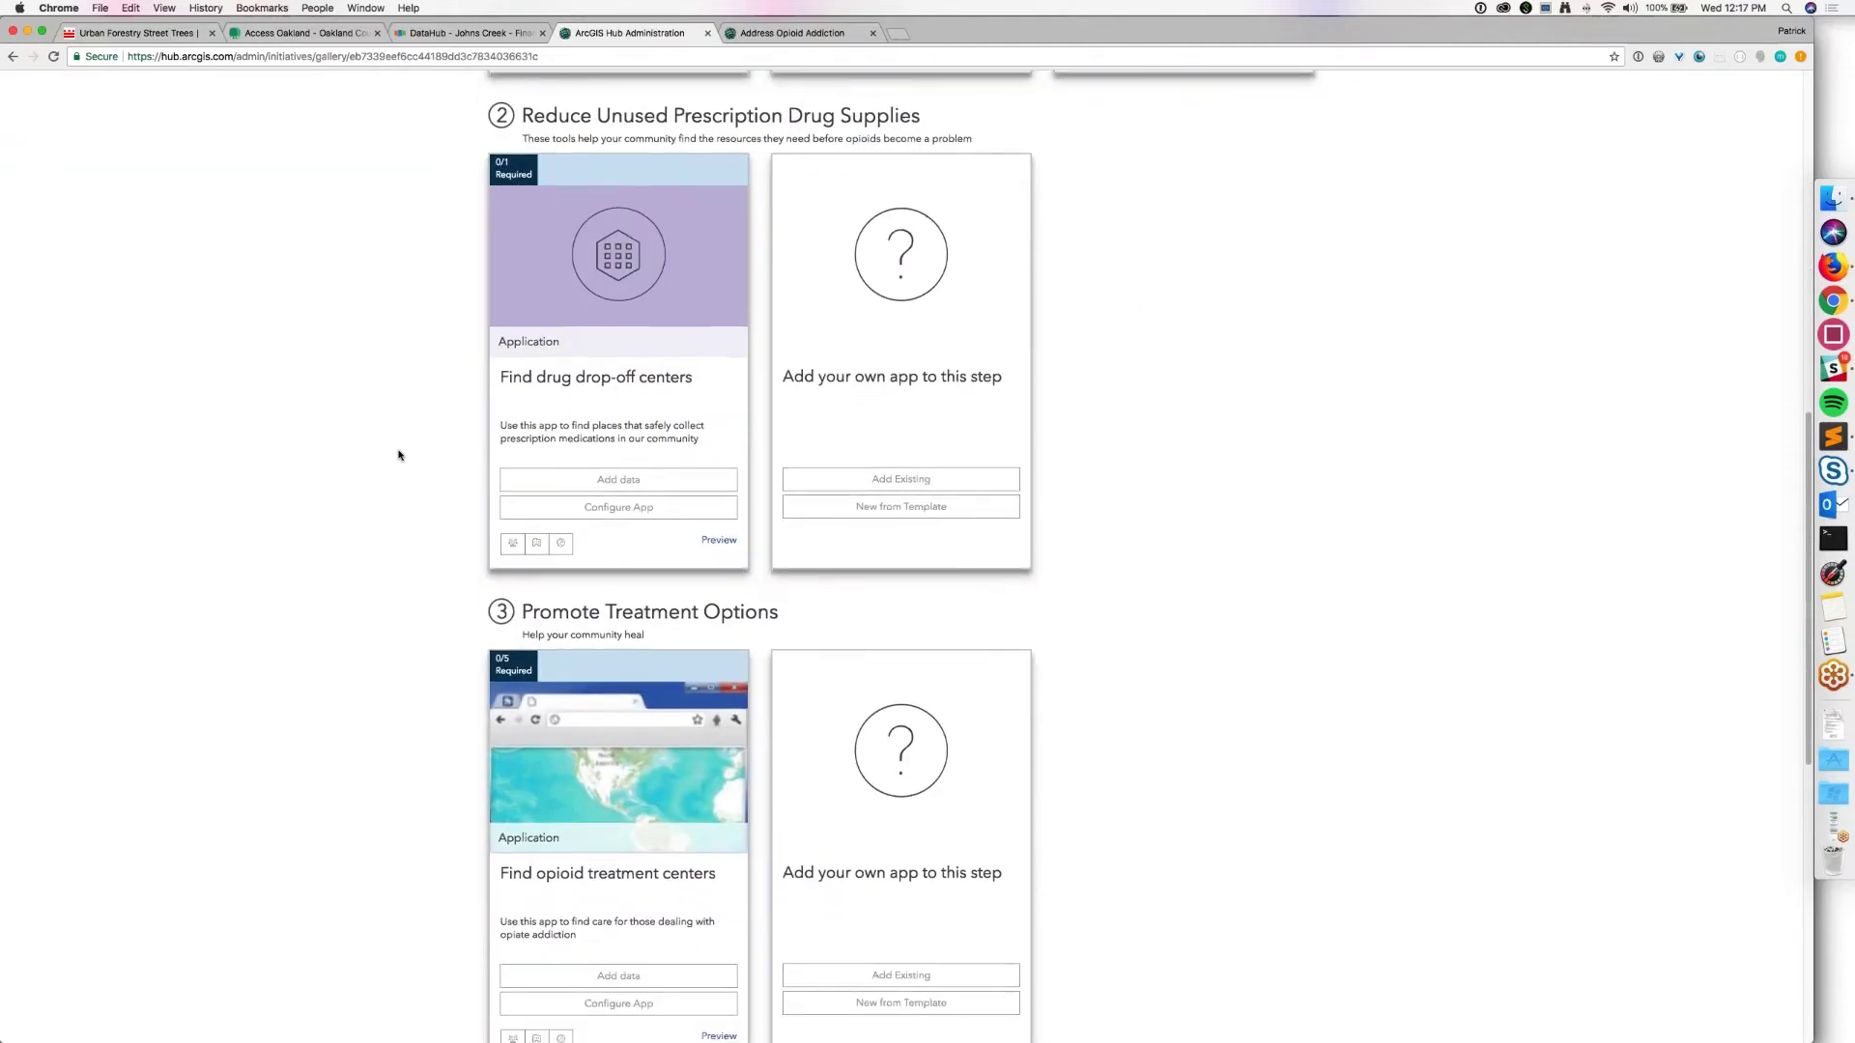
pyautogui.scroll(-4, 399, 455)
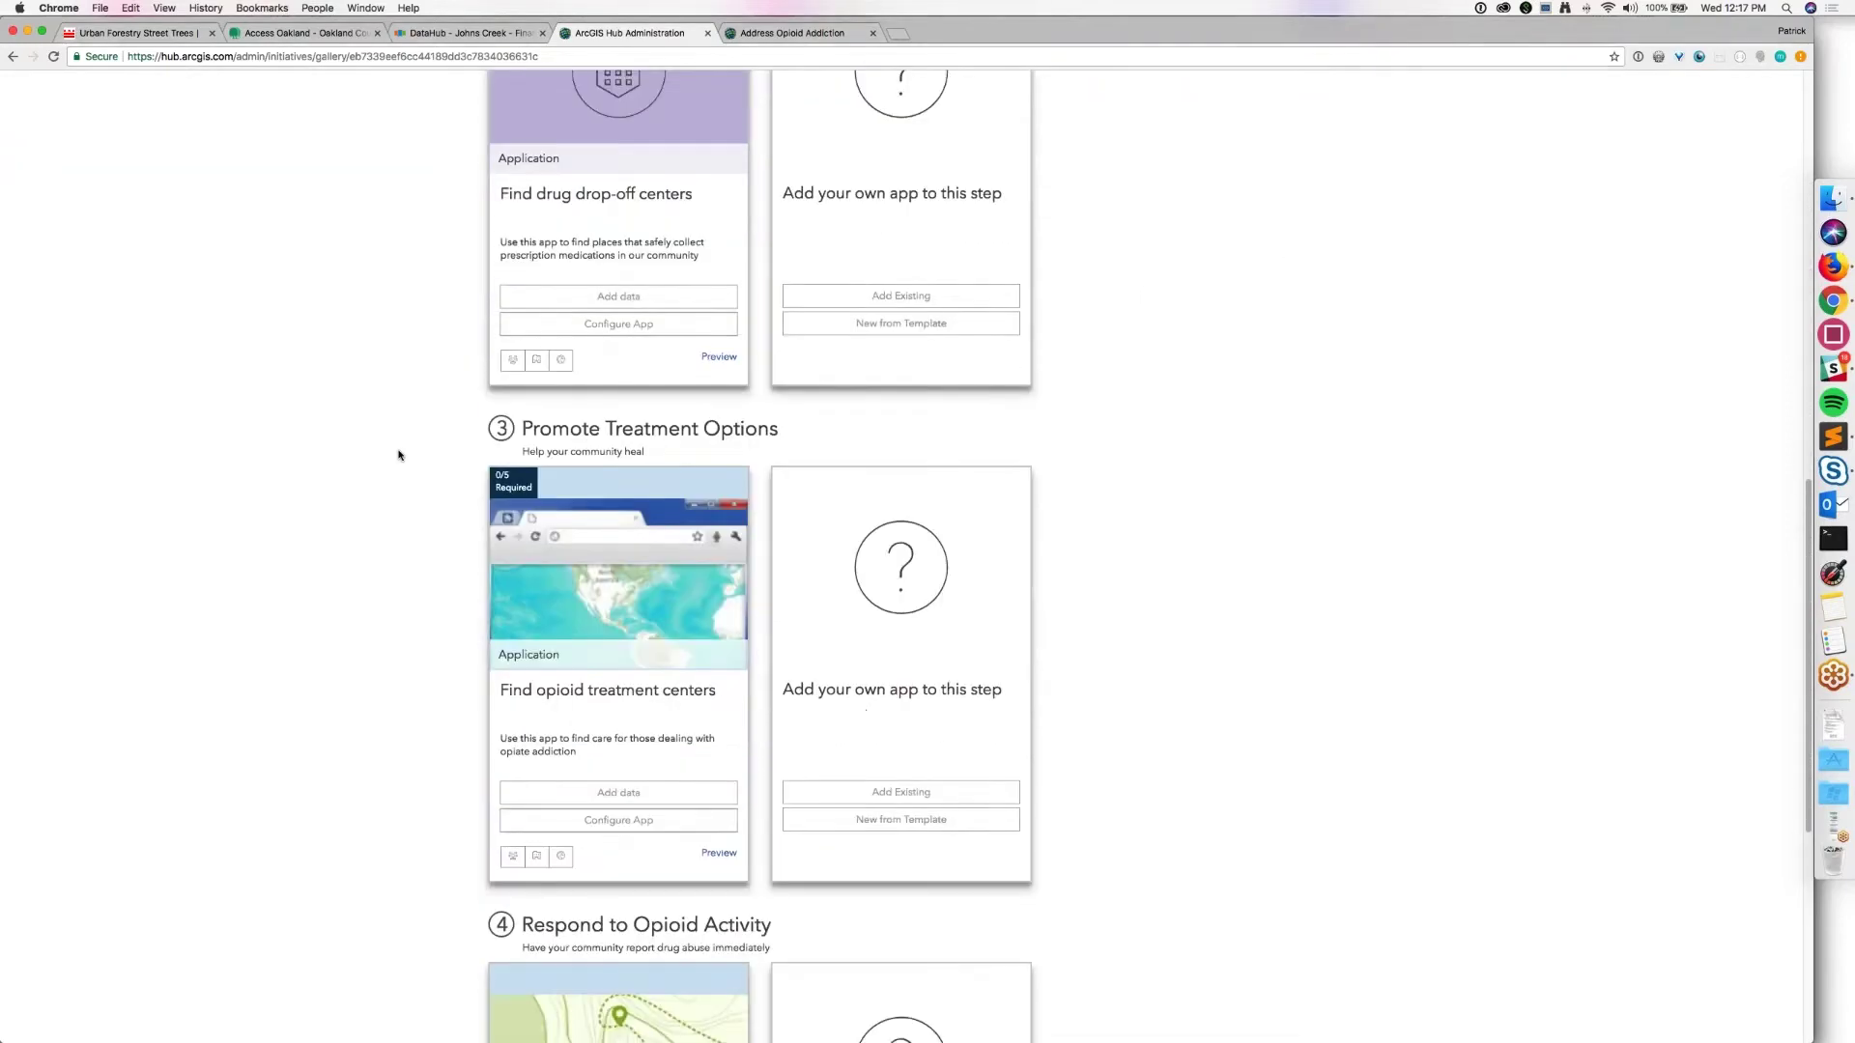
pyautogui.scroll(-8, 399, 455)
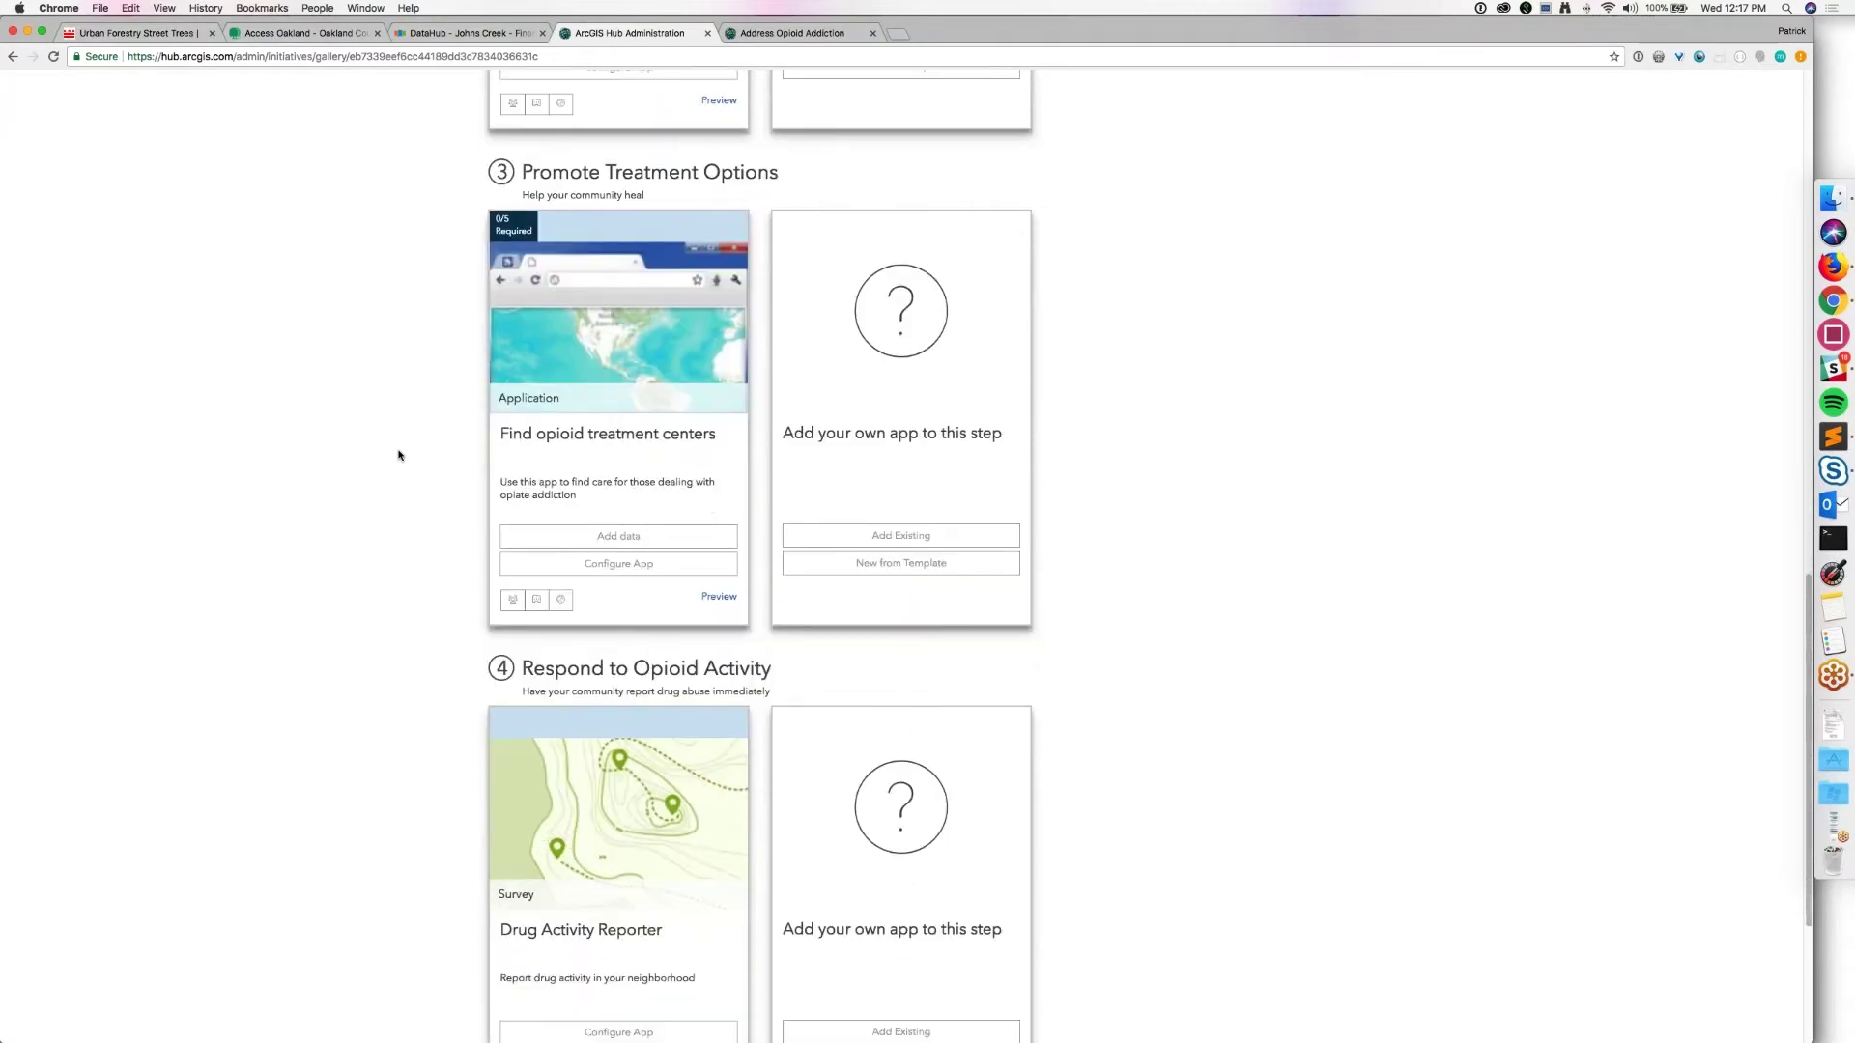
pyautogui.scroll(-2, 399, 455)
pyautogui.scroll(12, 399, 456)
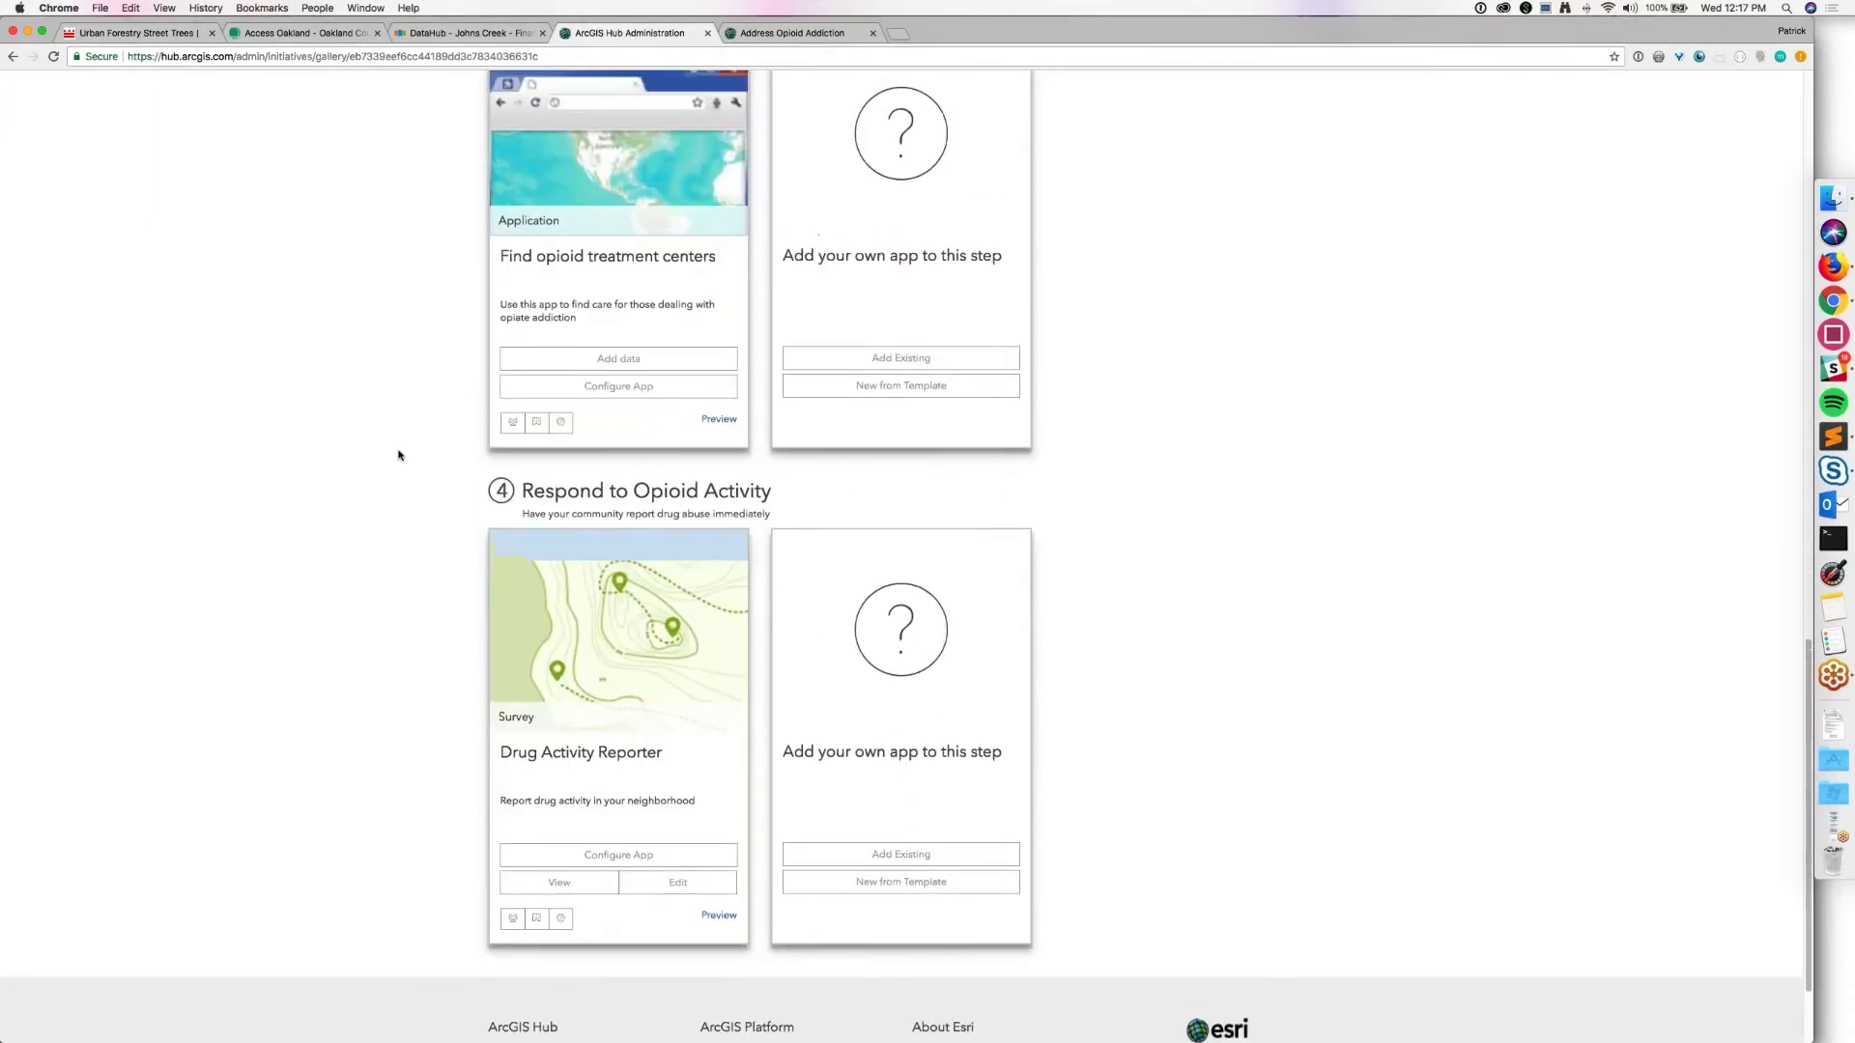
pyautogui.scroll(20, 399, 455)
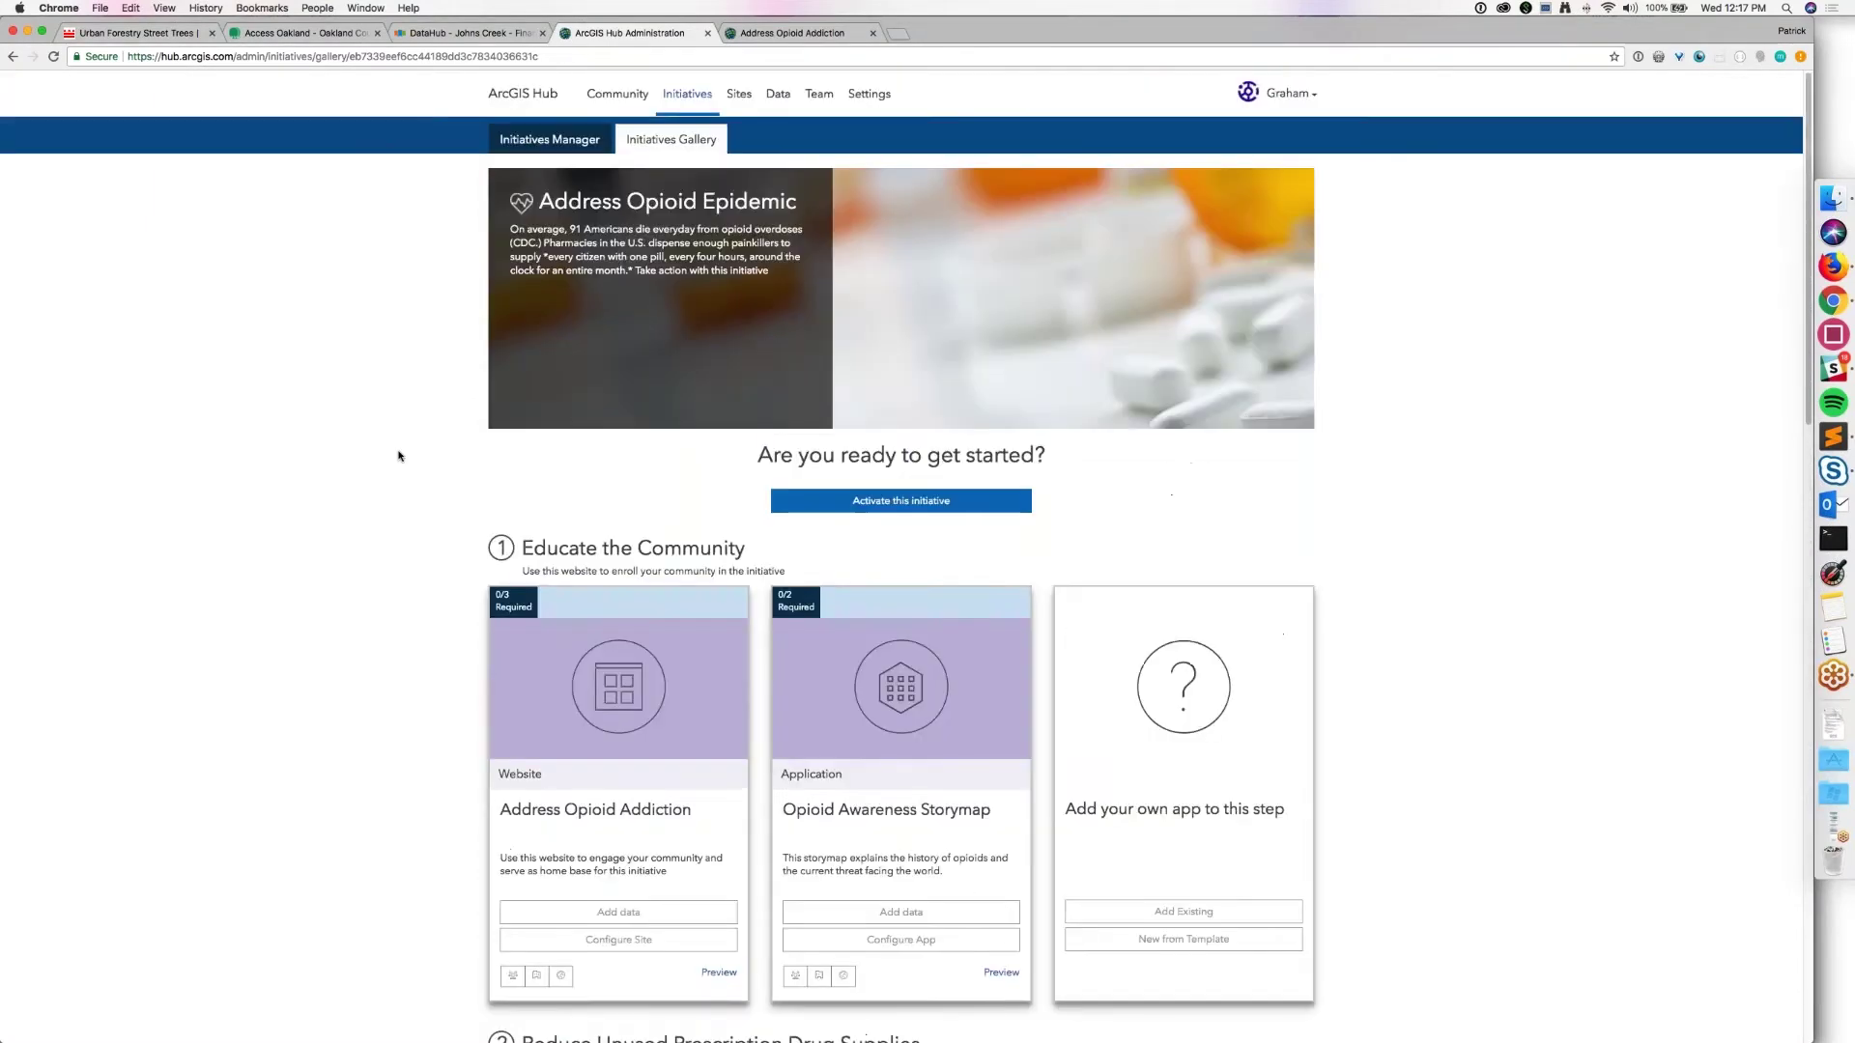
pyautogui.click(901, 506)
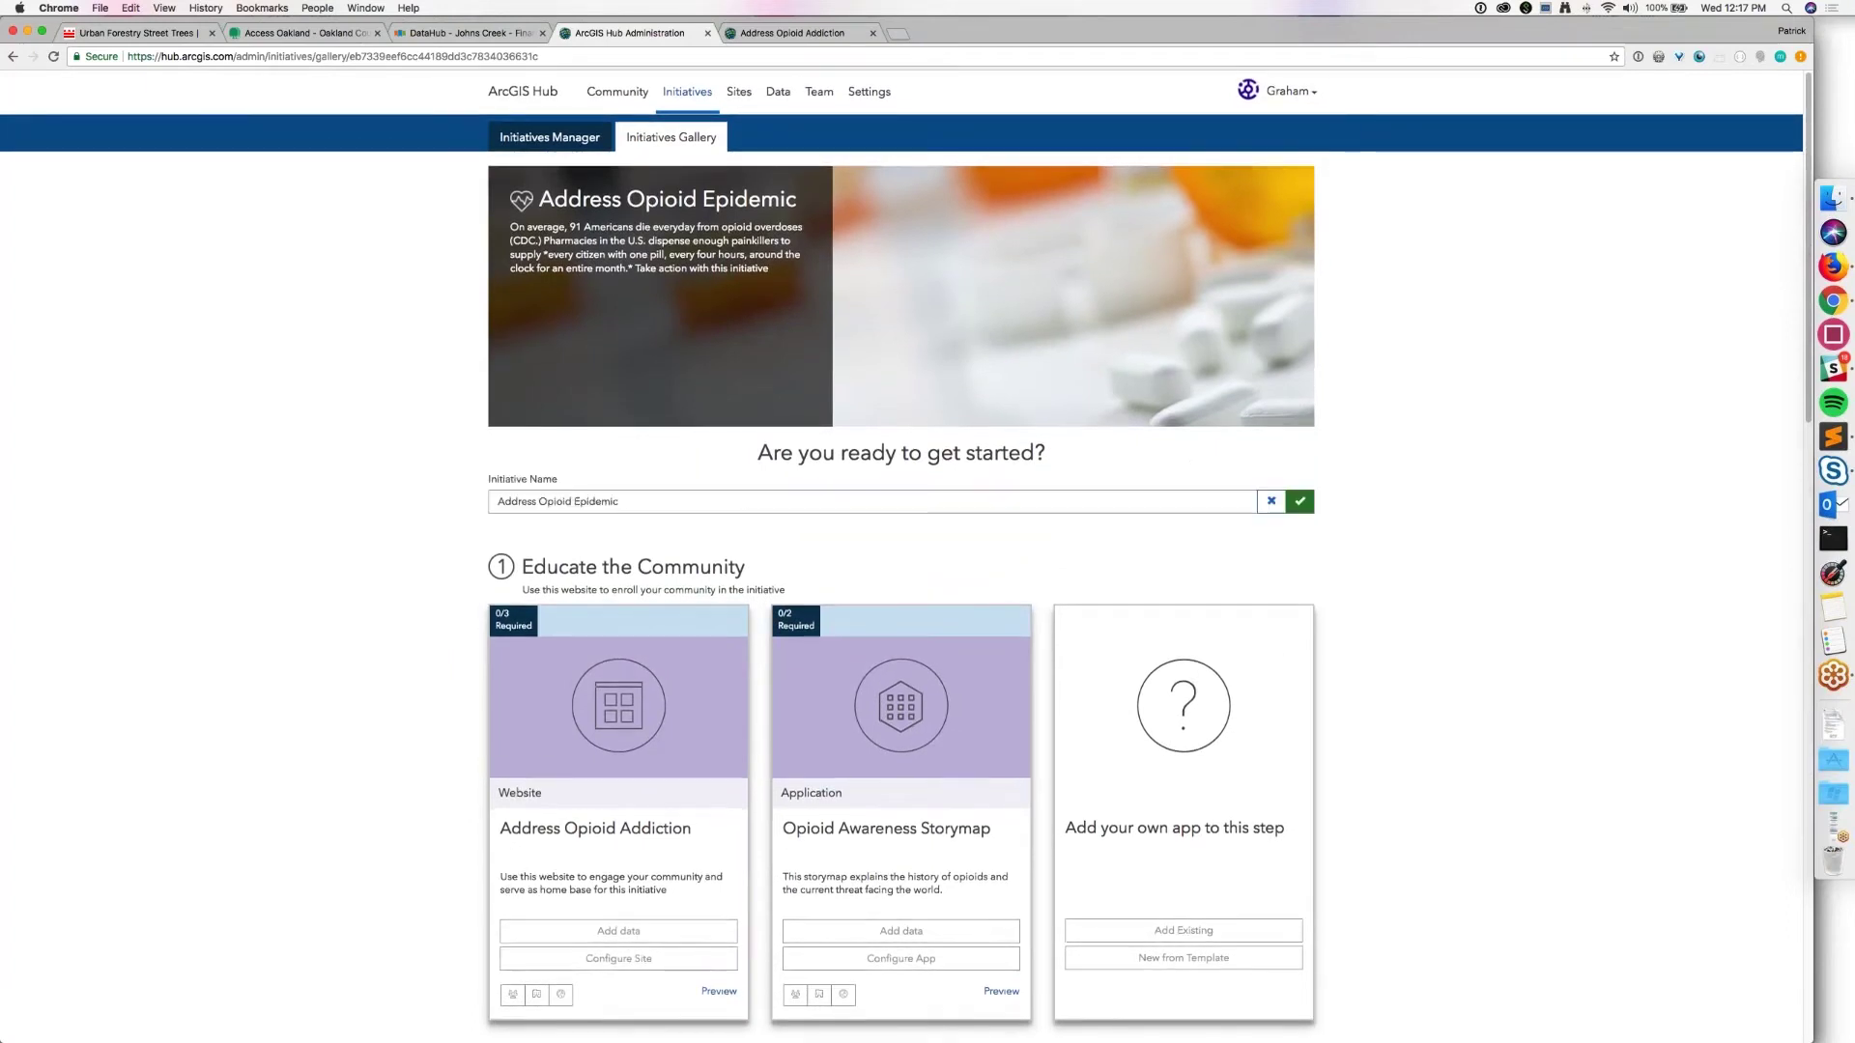
# Step: Rename the initiative to 'Address Opioid Epidemic Webinar' and confirm activation
pyautogui.click(831, 500)
pyautogui.write('Webina')
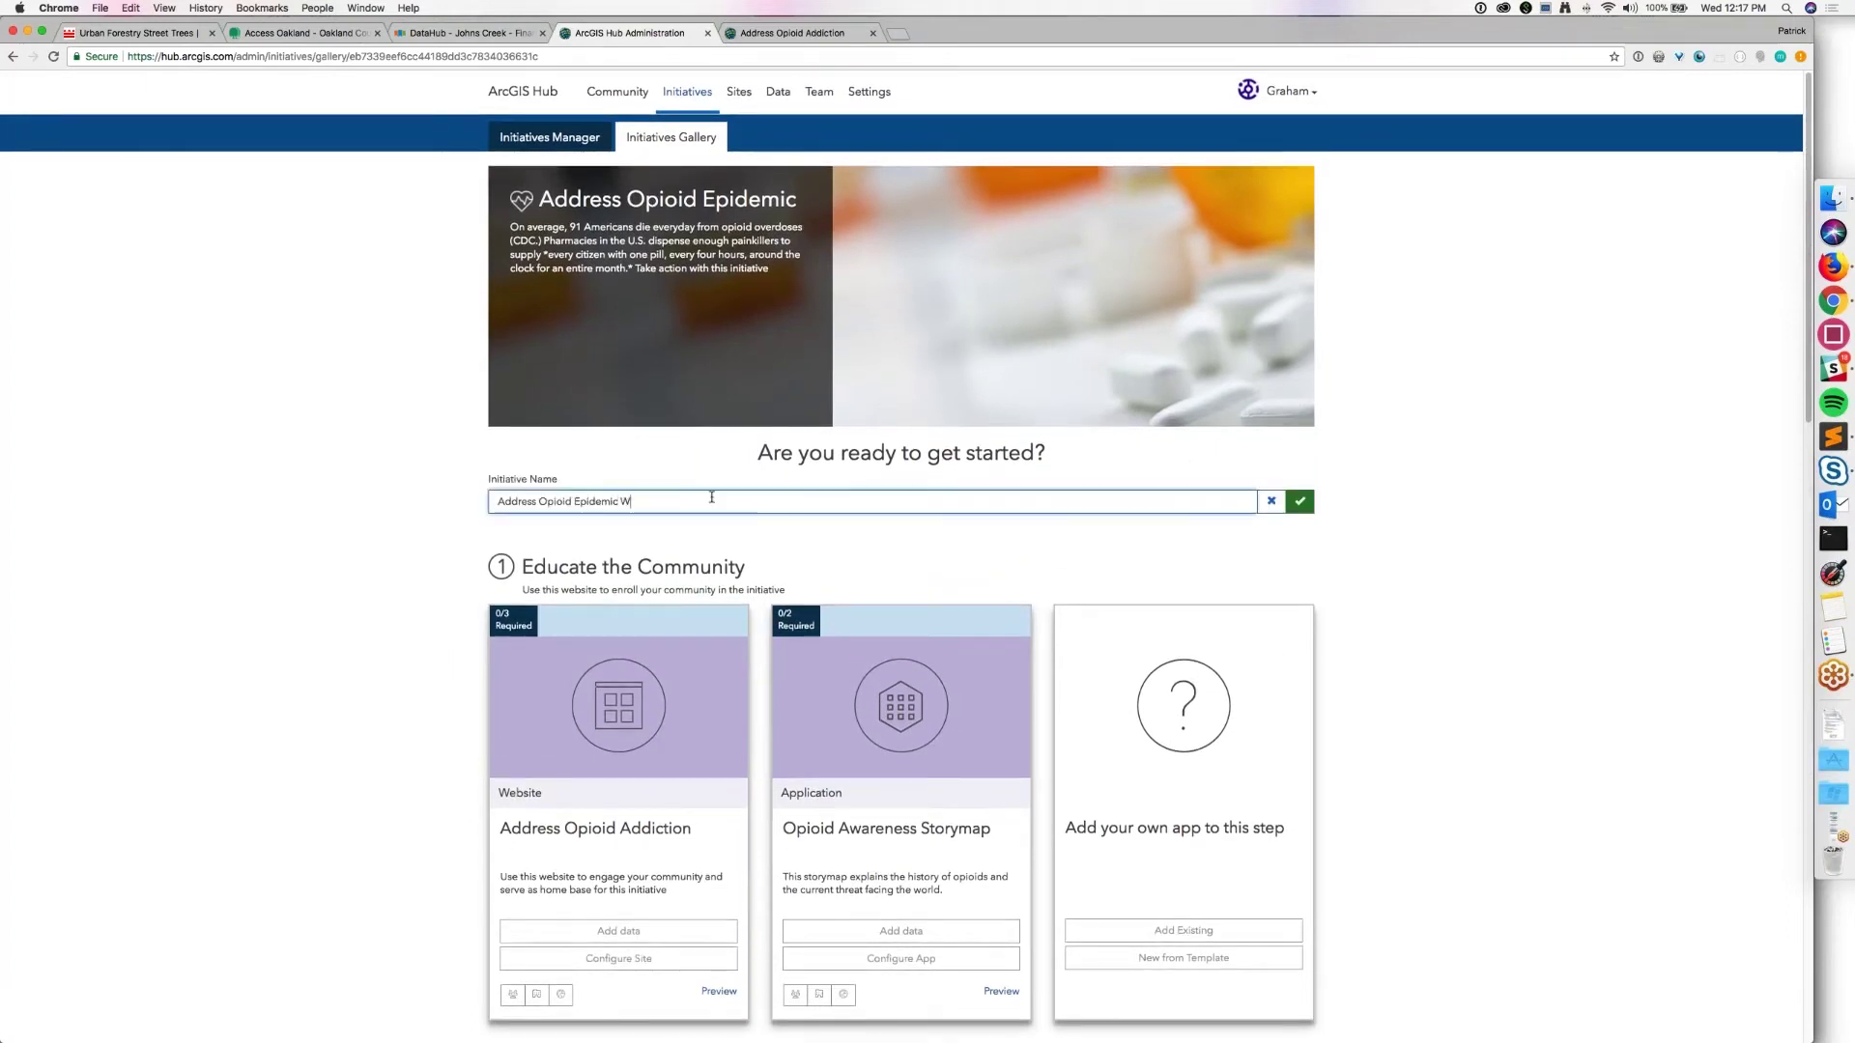
pyautogui.write('r')
pyautogui.click(1304, 495)
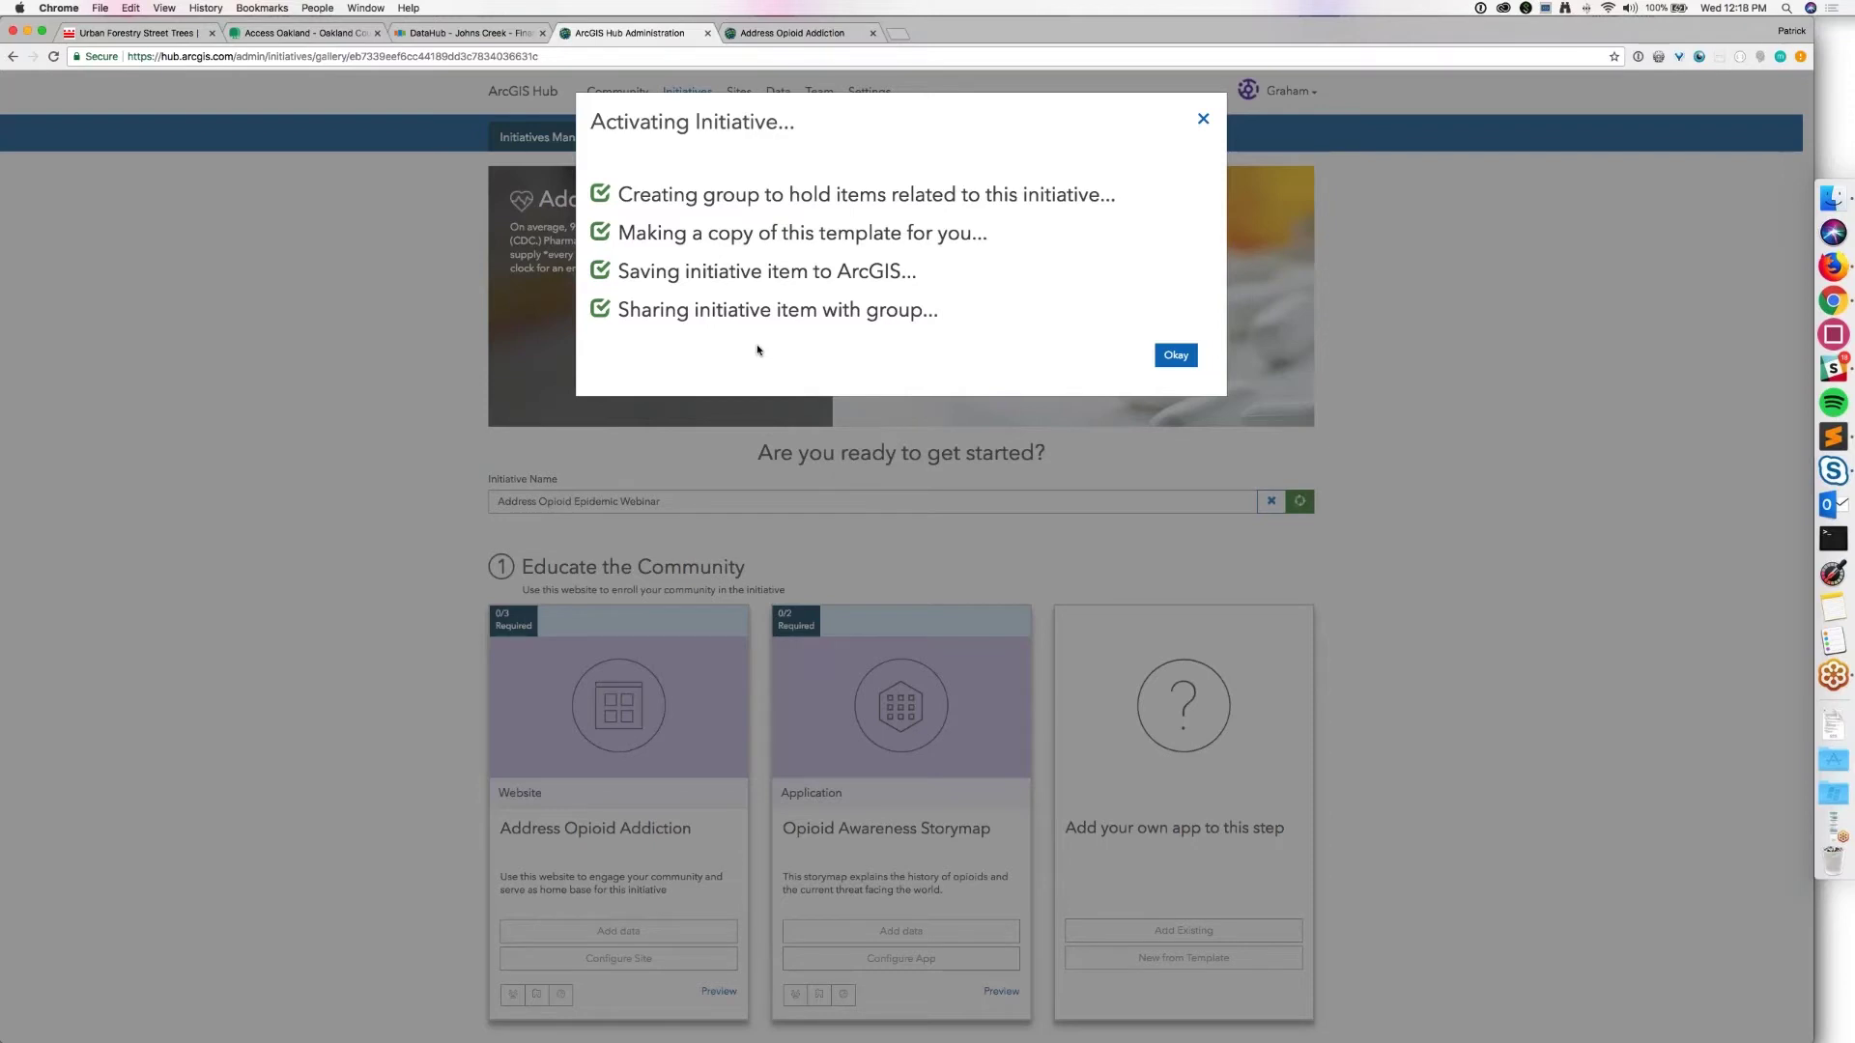
# Step: Dismiss the activation summary and add data to the Address Opioid Addiction website
pyautogui.click(1176, 356)
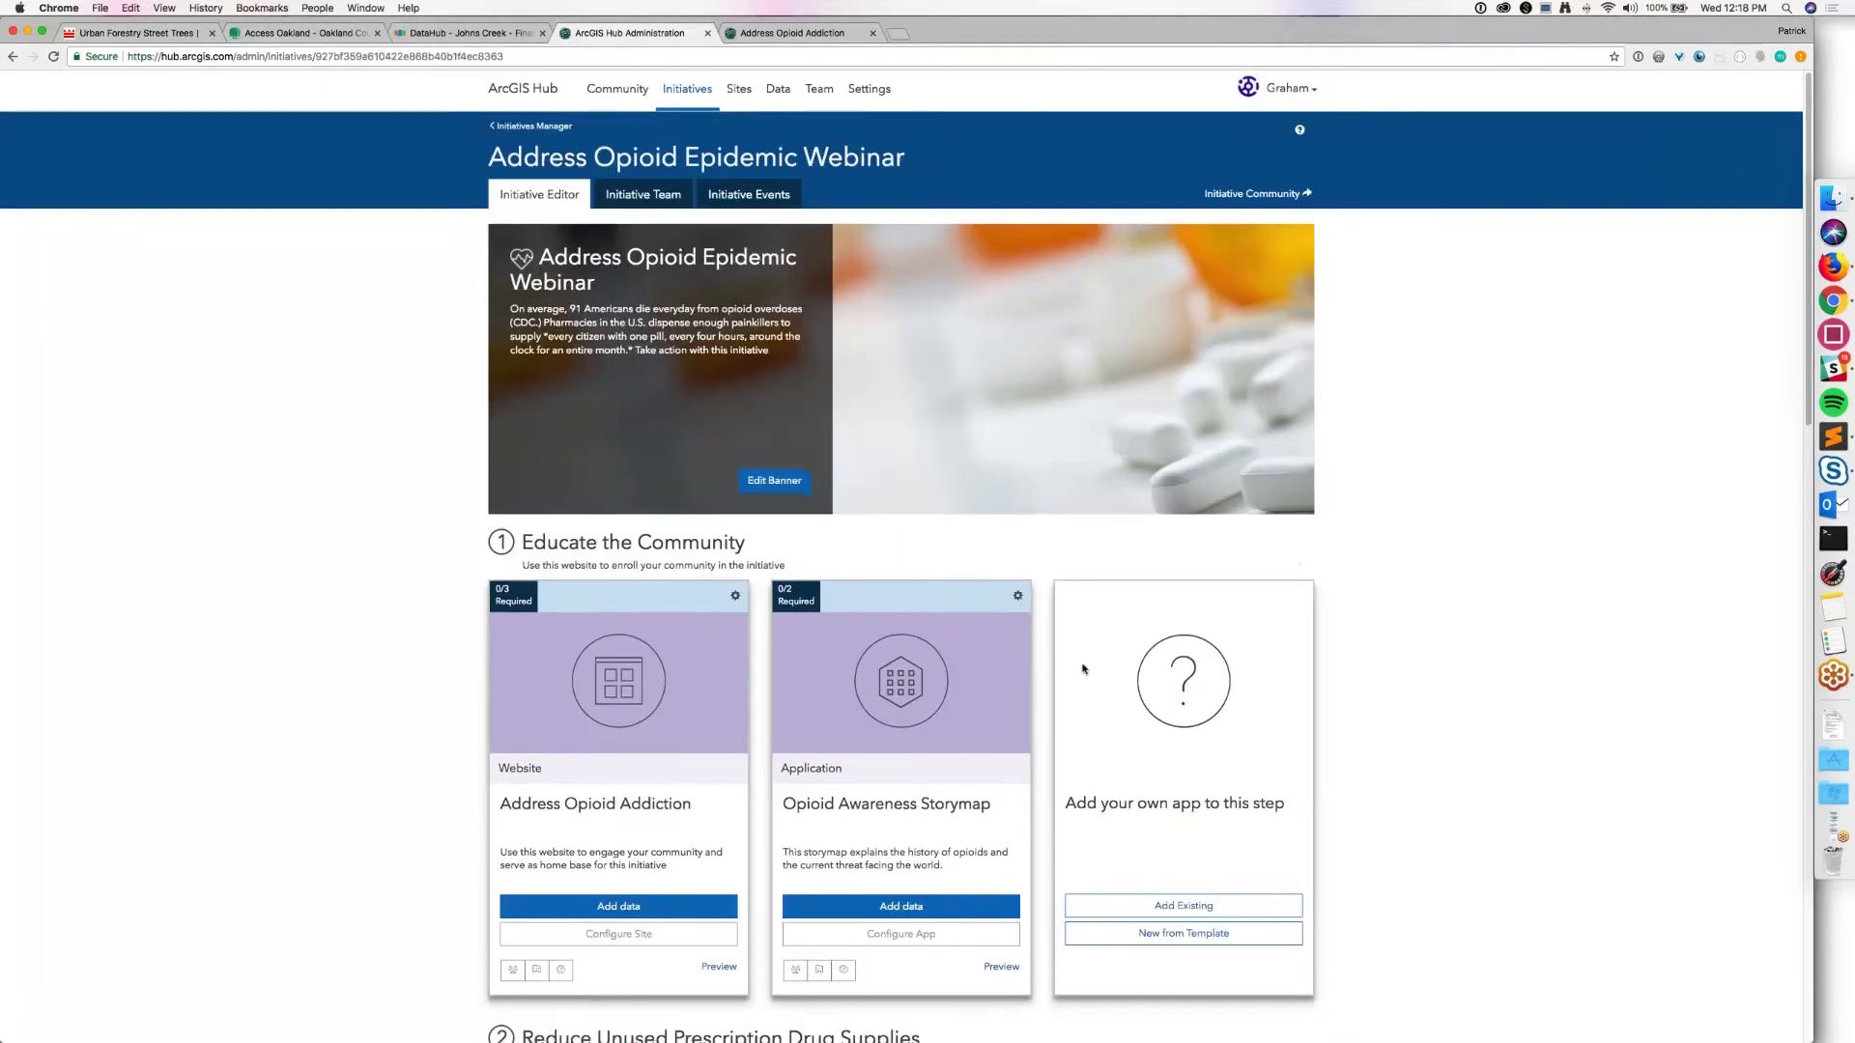
pyautogui.scroll(-2, 1083, 669)
pyautogui.scroll(-2, 269, 711)
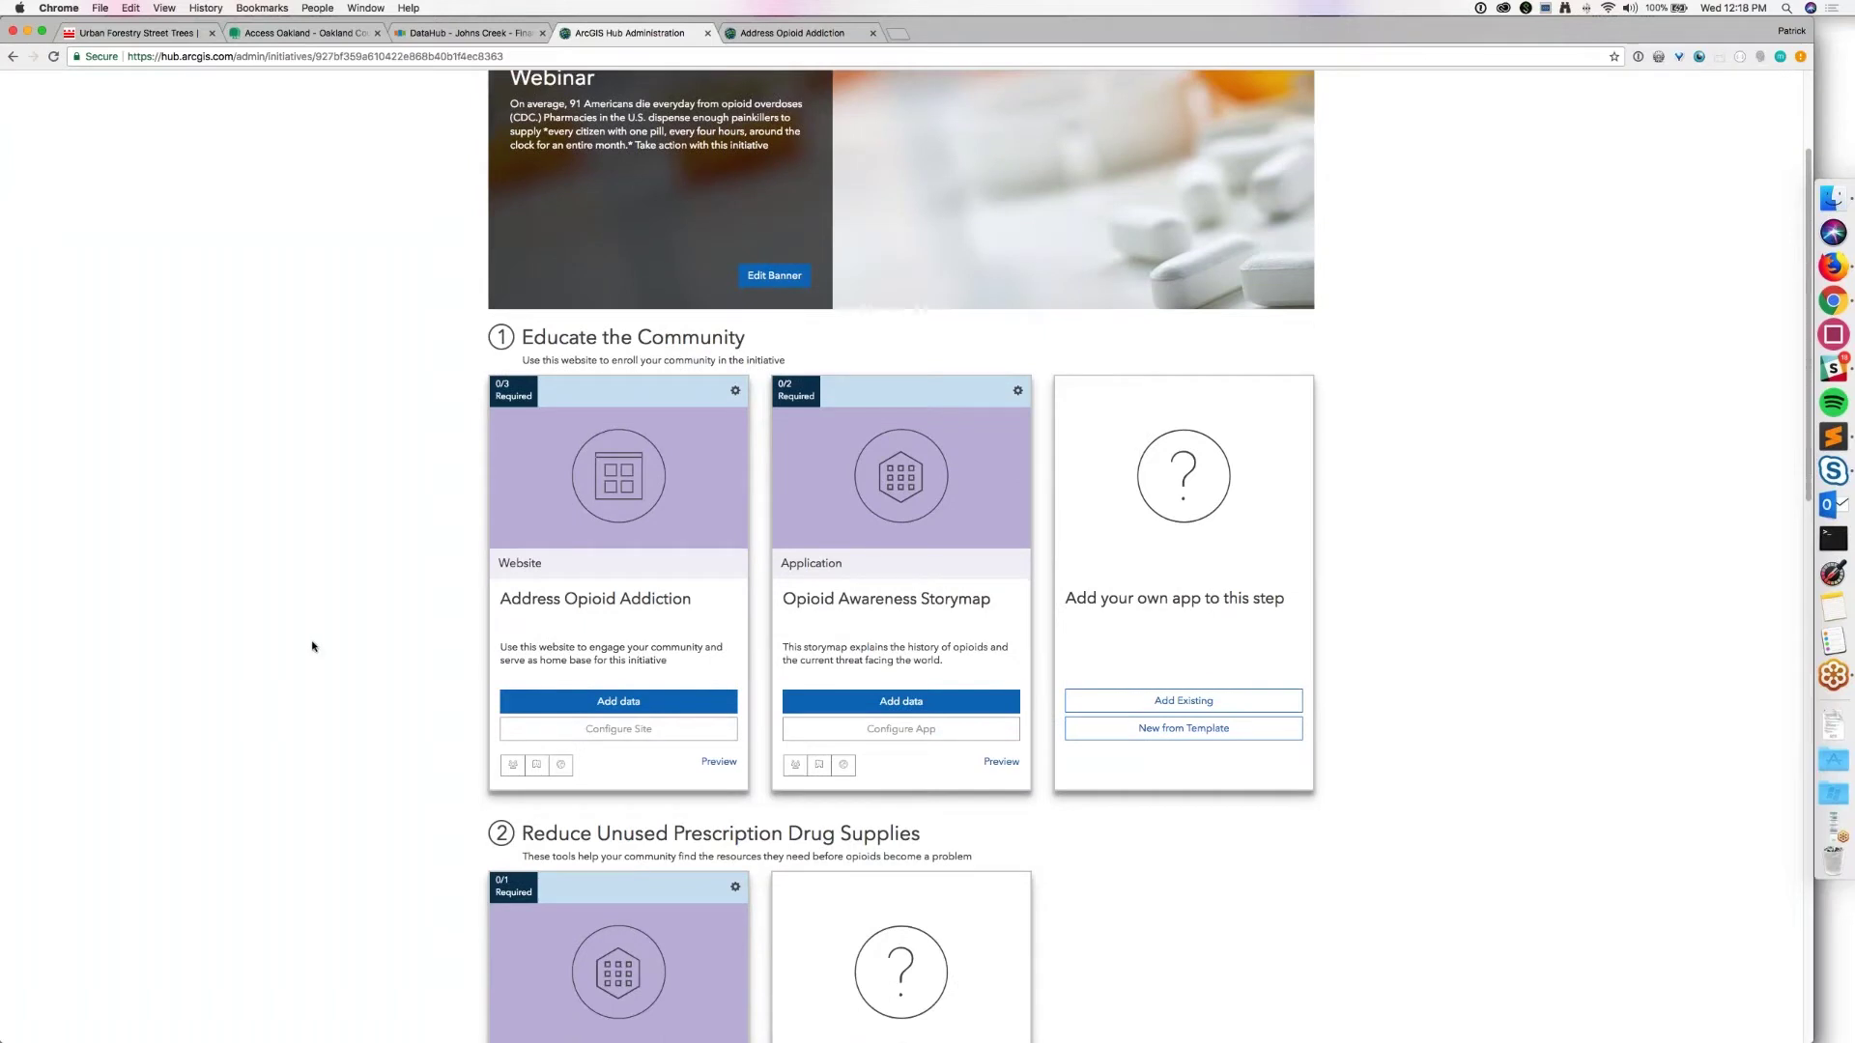
pyautogui.scroll(-2, 314, 610)
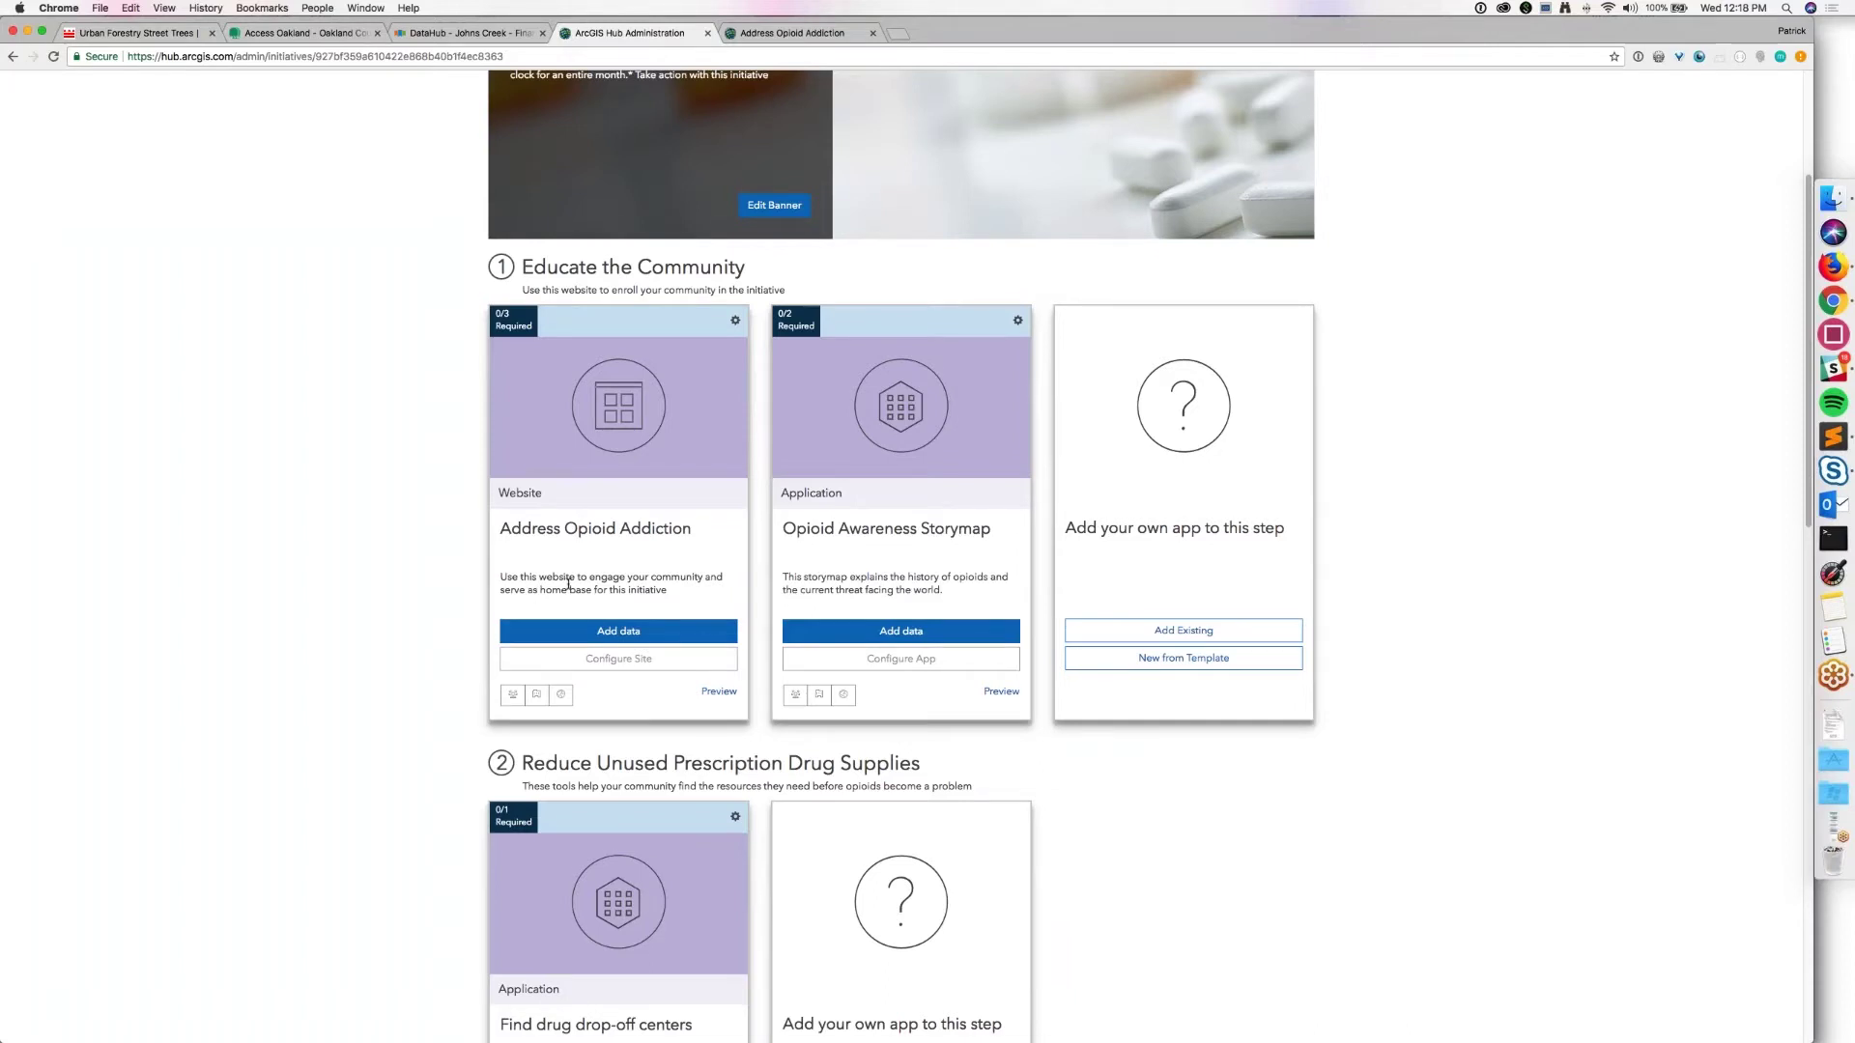
pyautogui.scroll(-1, 568, 583)
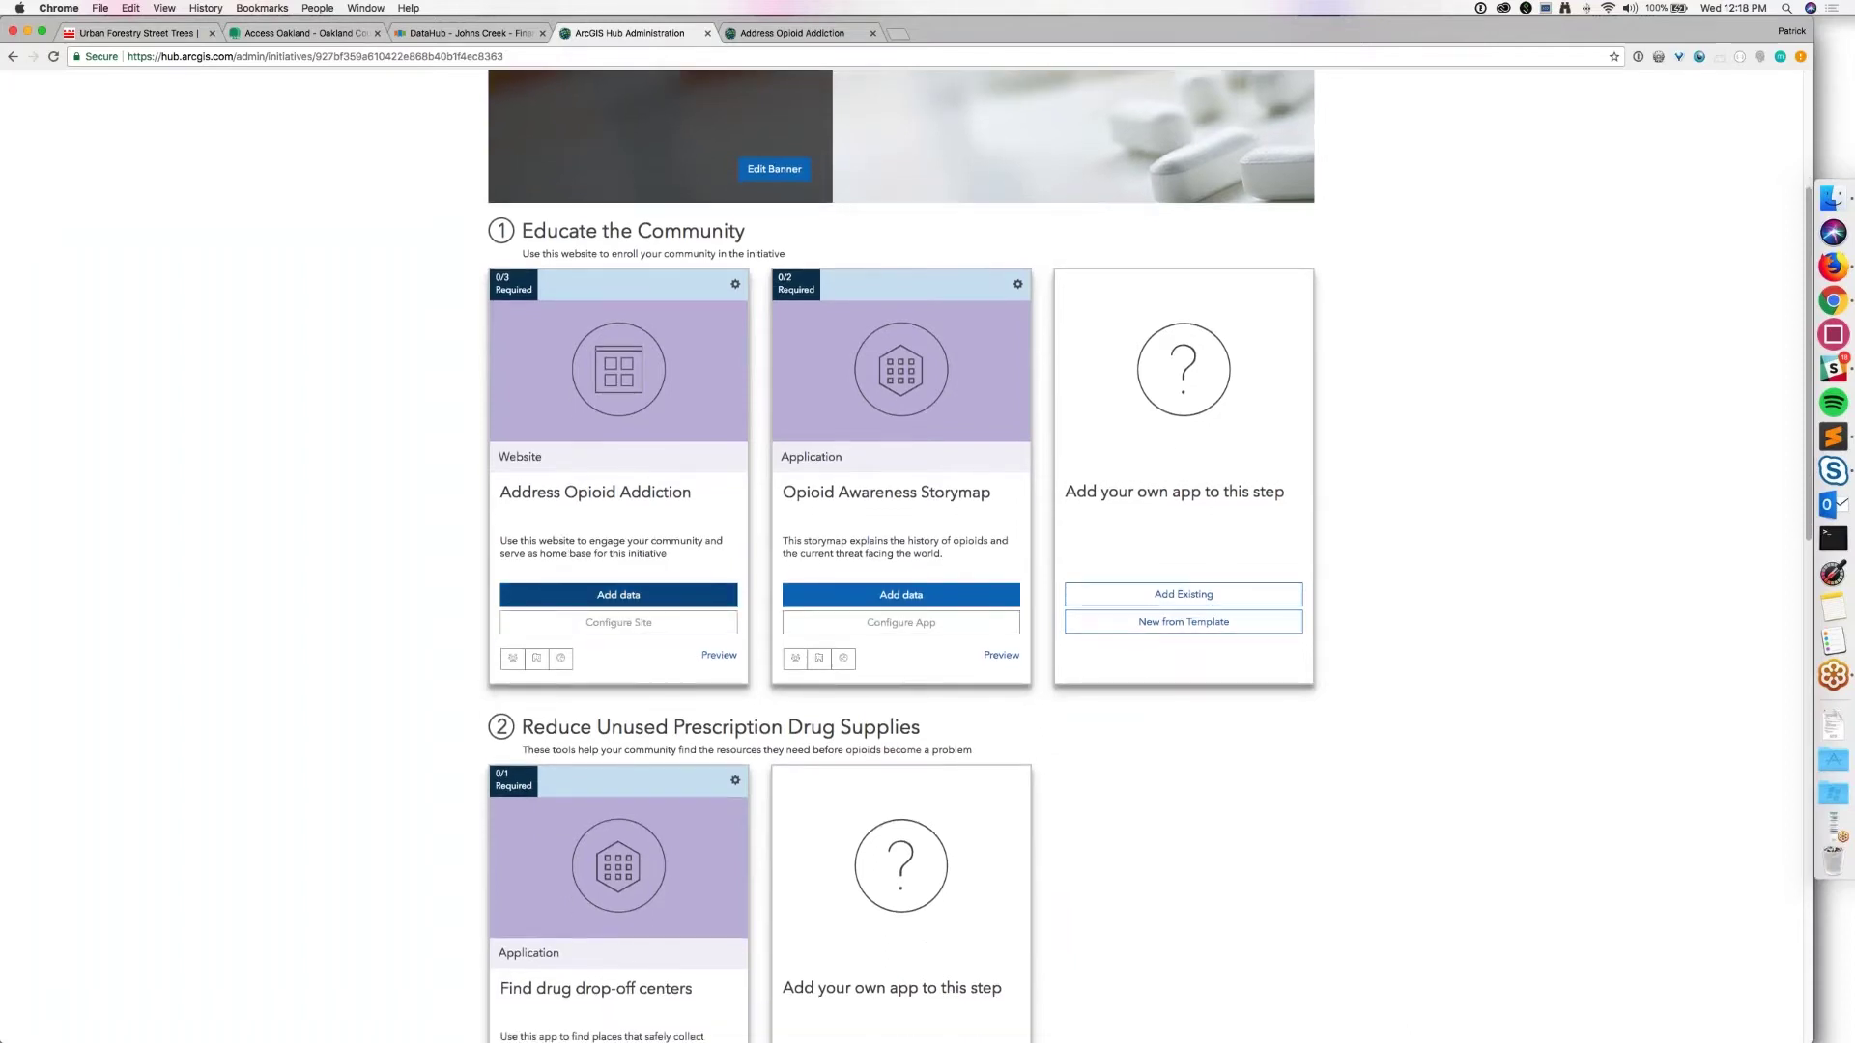
pyautogui.click(618, 594)
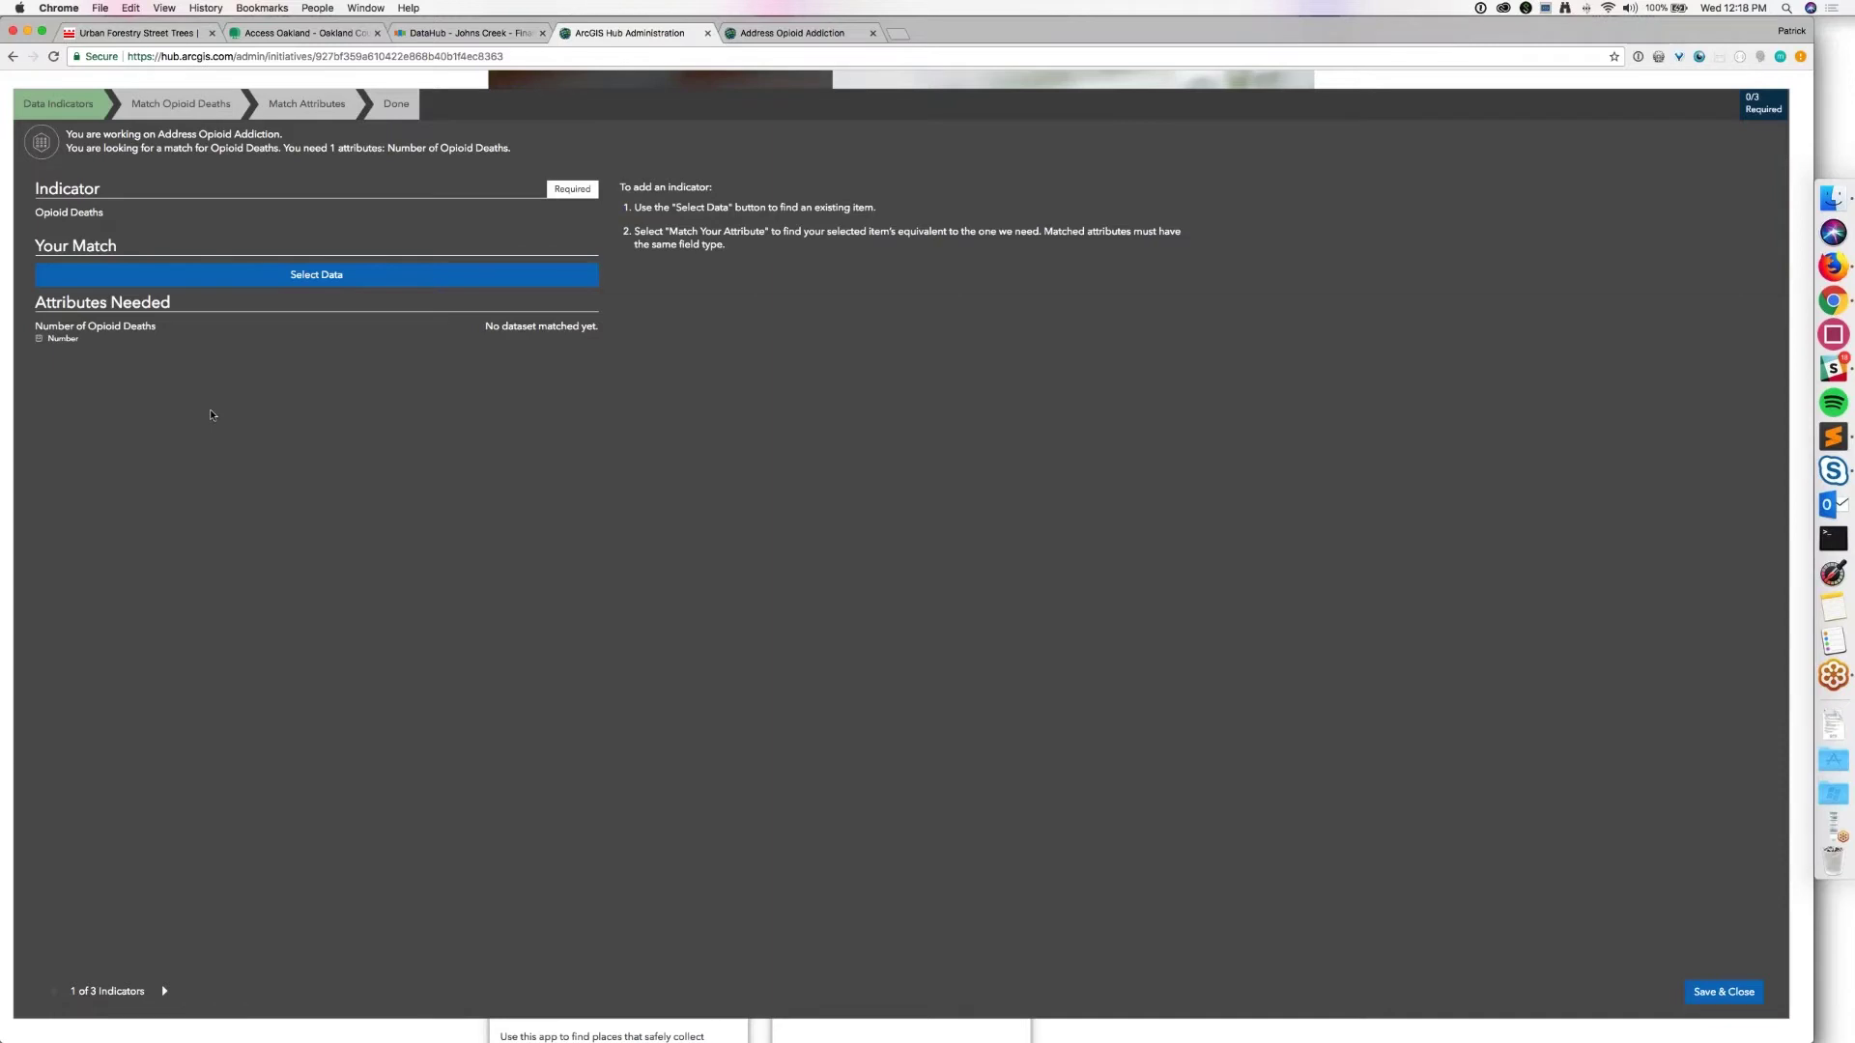
# Step: For Opioid Deaths, use the overdose_test_muni_points layer from ArcGIS Online's Overdose Test Data Points
pyautogui.click(316, 275)
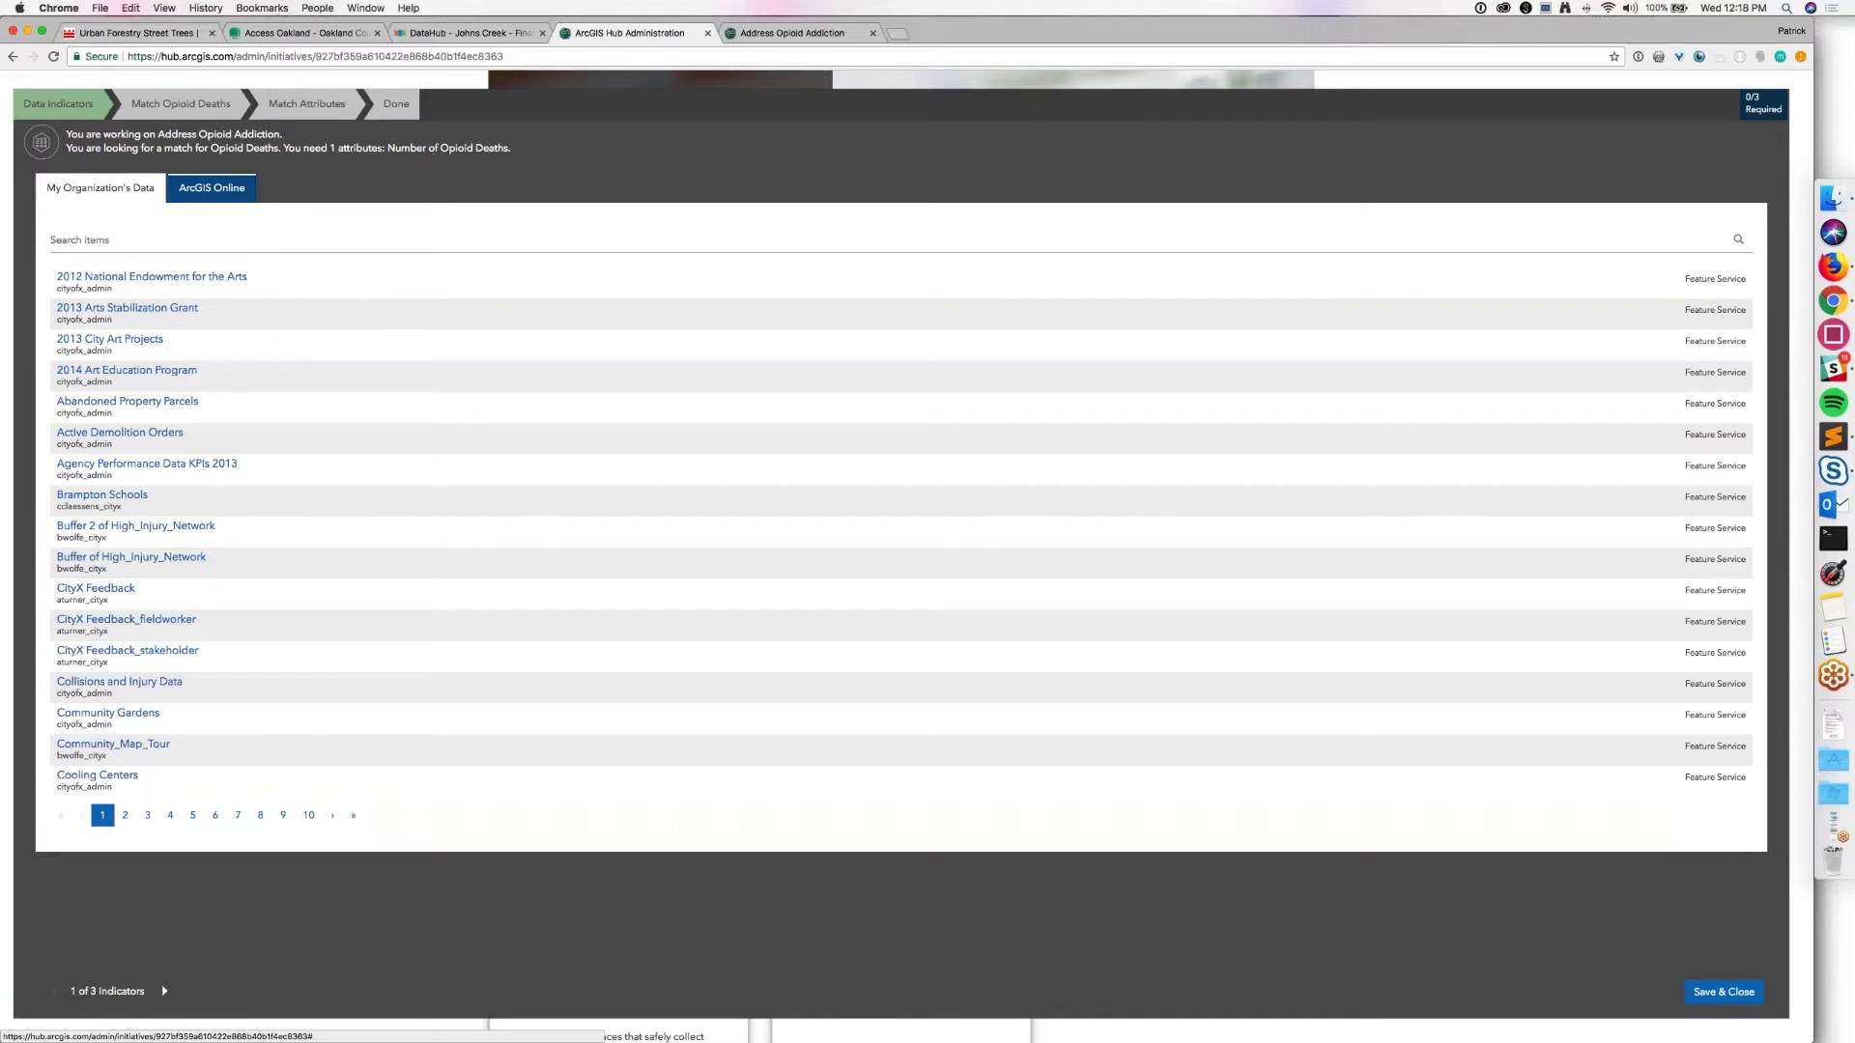
pyautogui.click(211, 188)
pyautogui.click(146, 241)
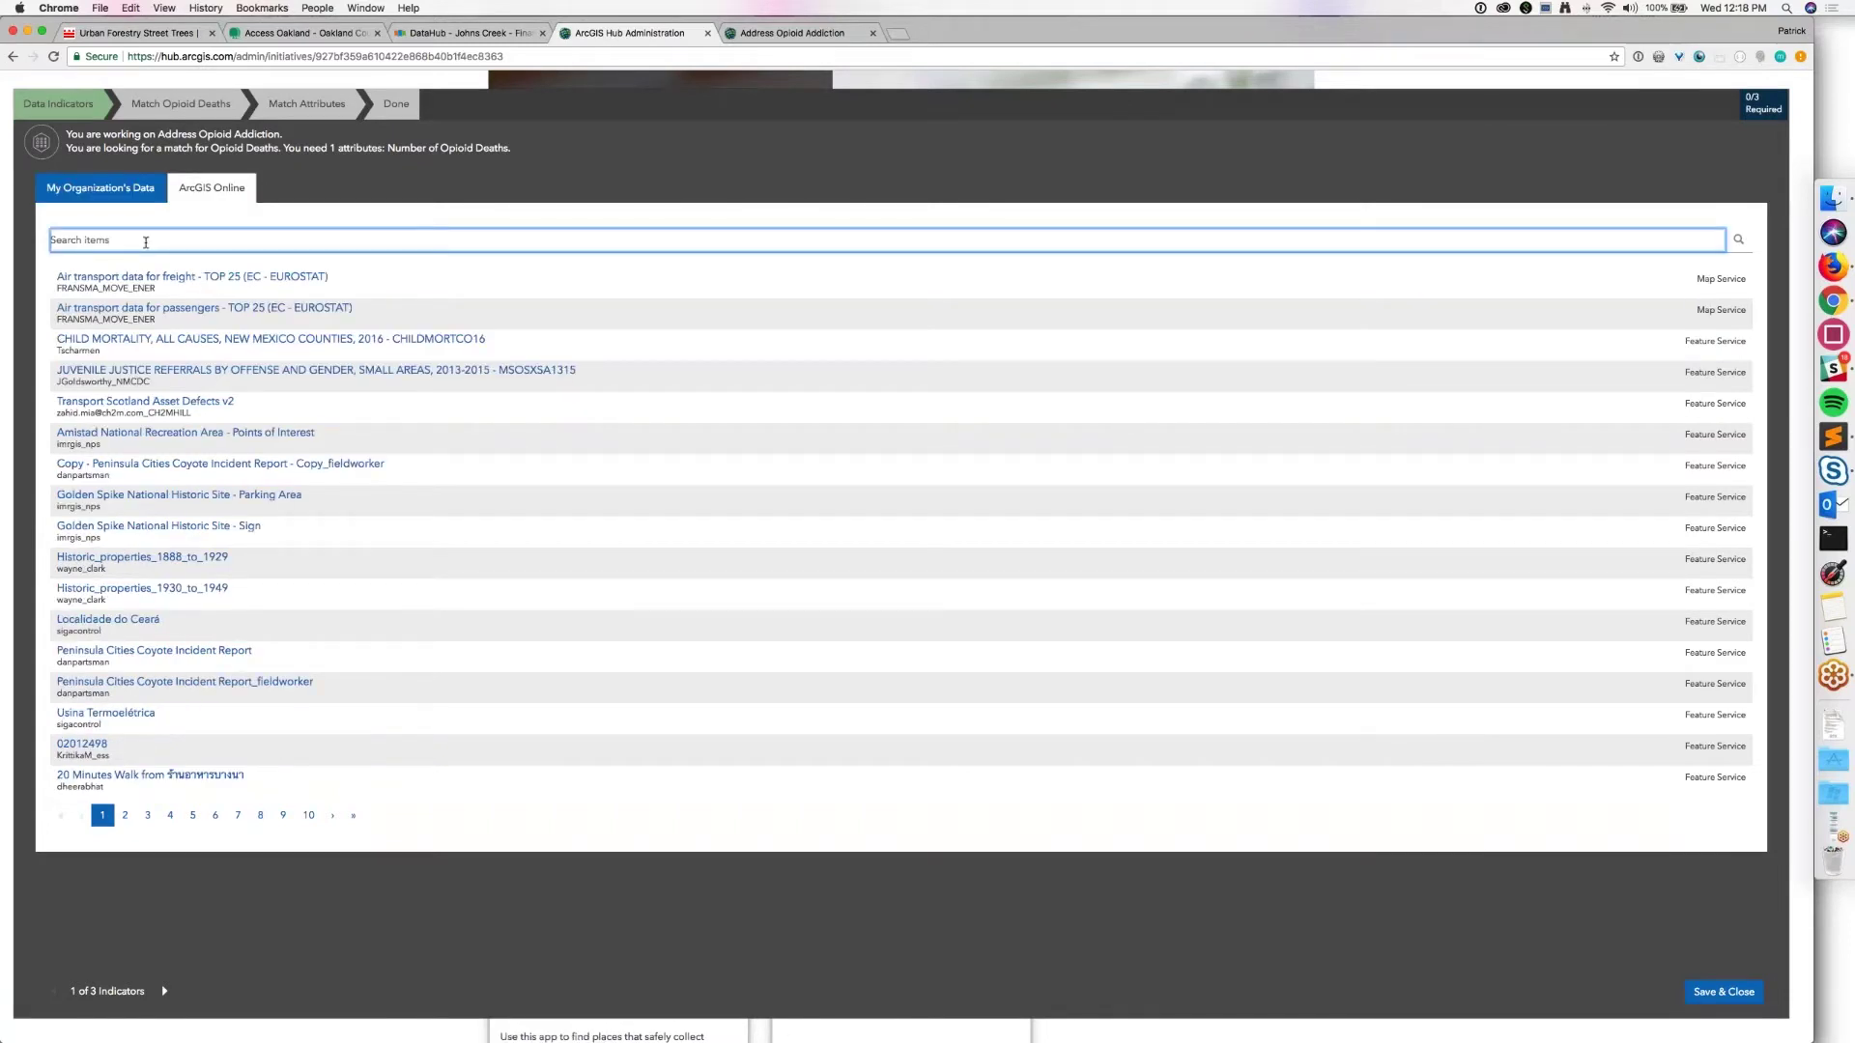
pyautogui.write('overdose points')
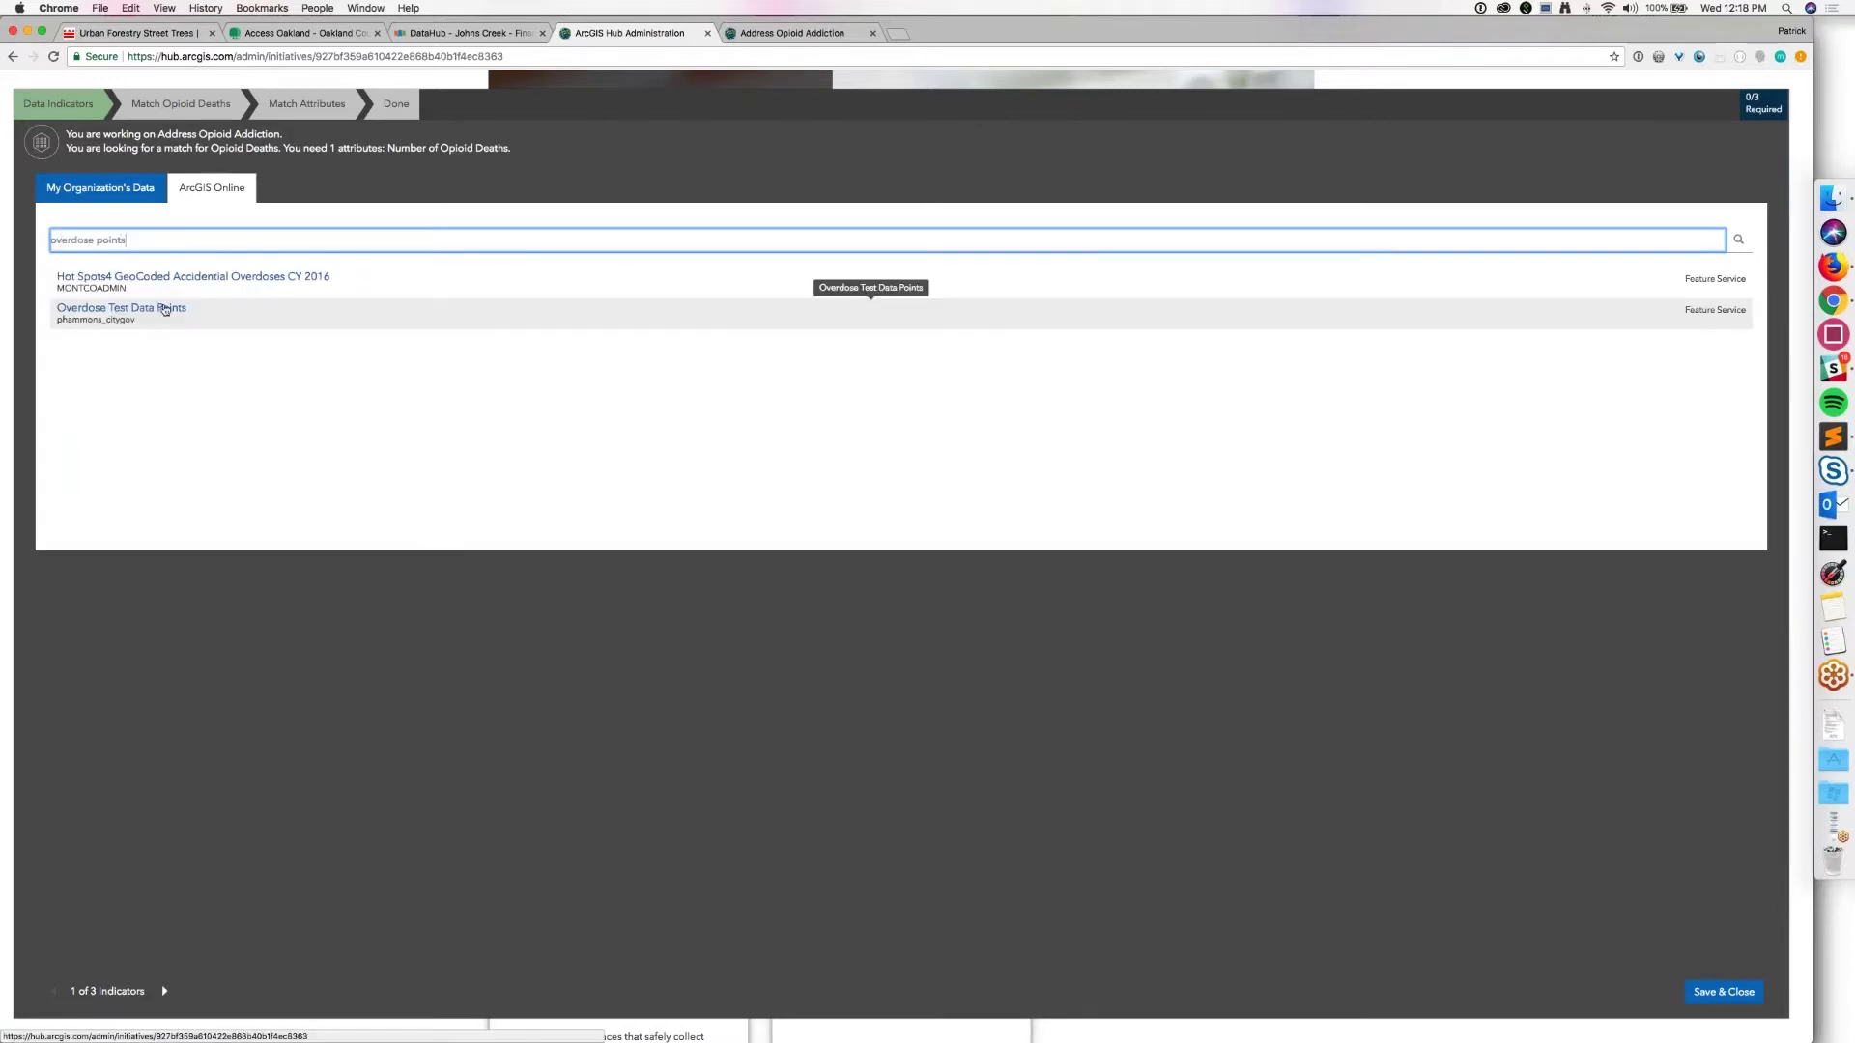
pyautogui.click(164, 310)
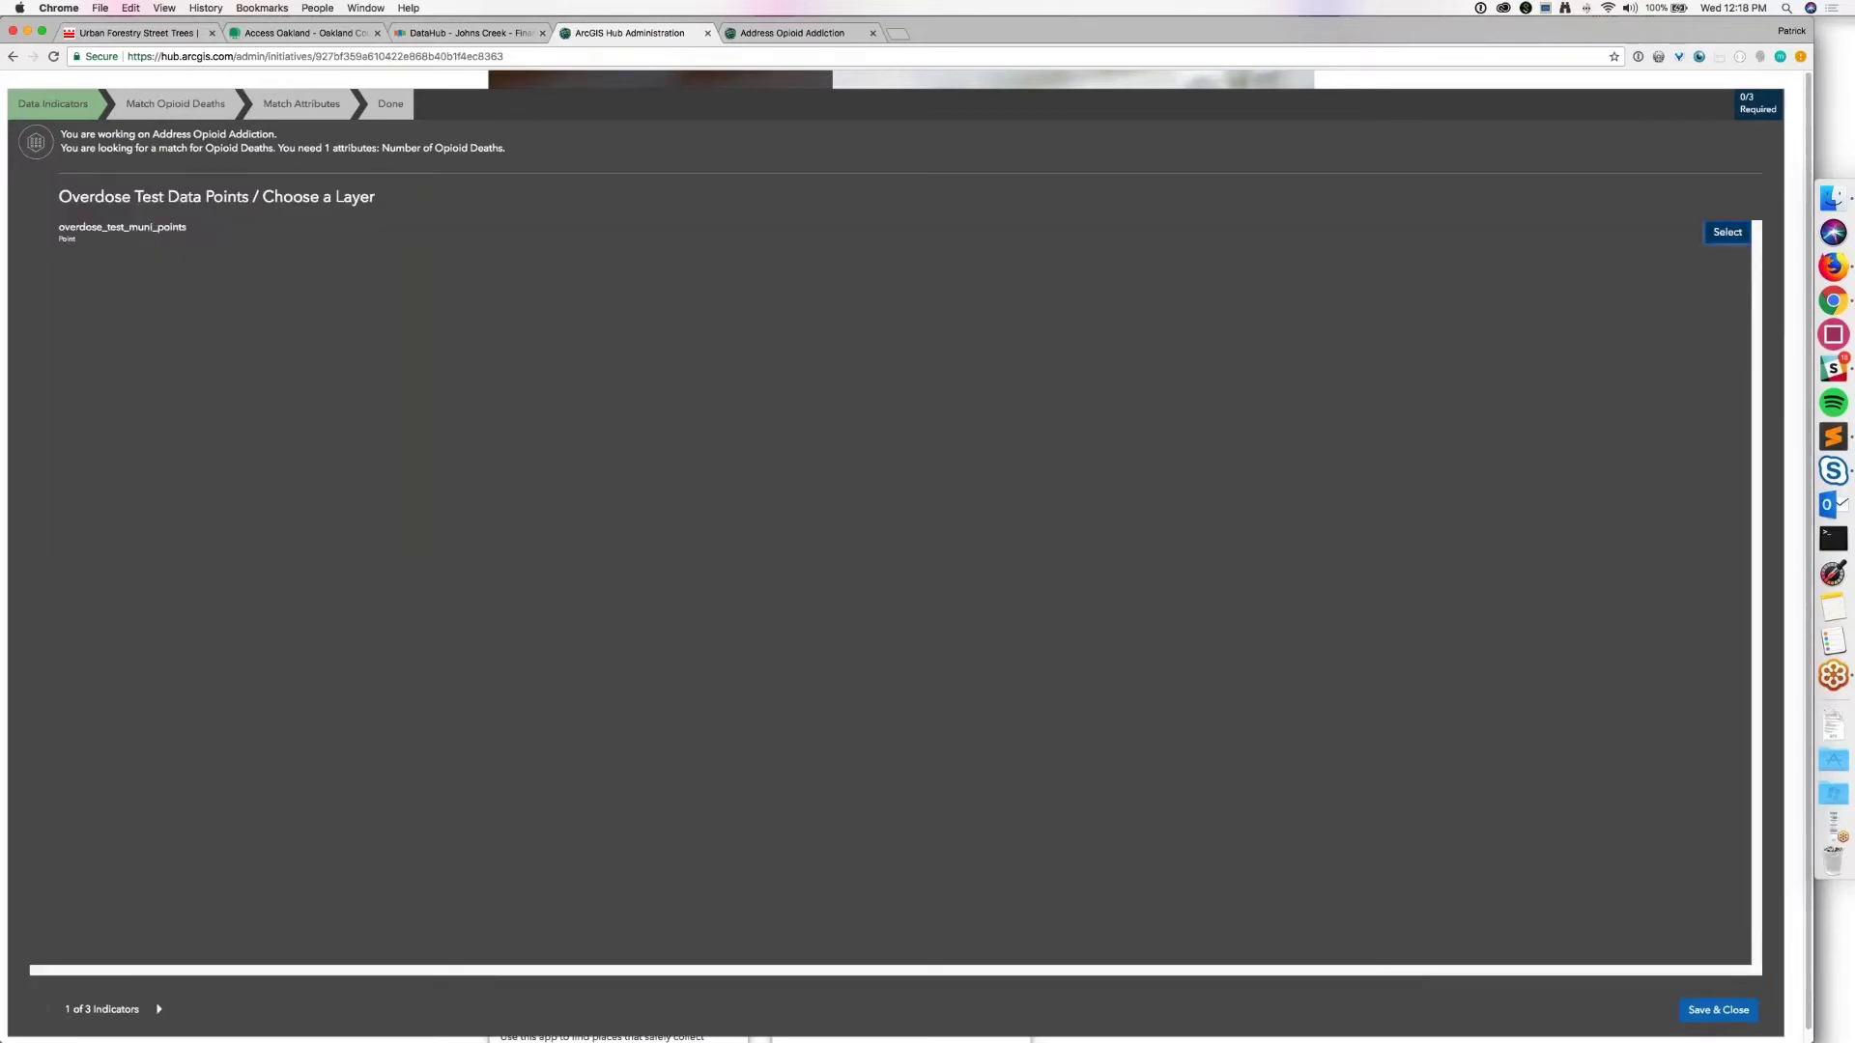
pyautogui.click(1727, 234)
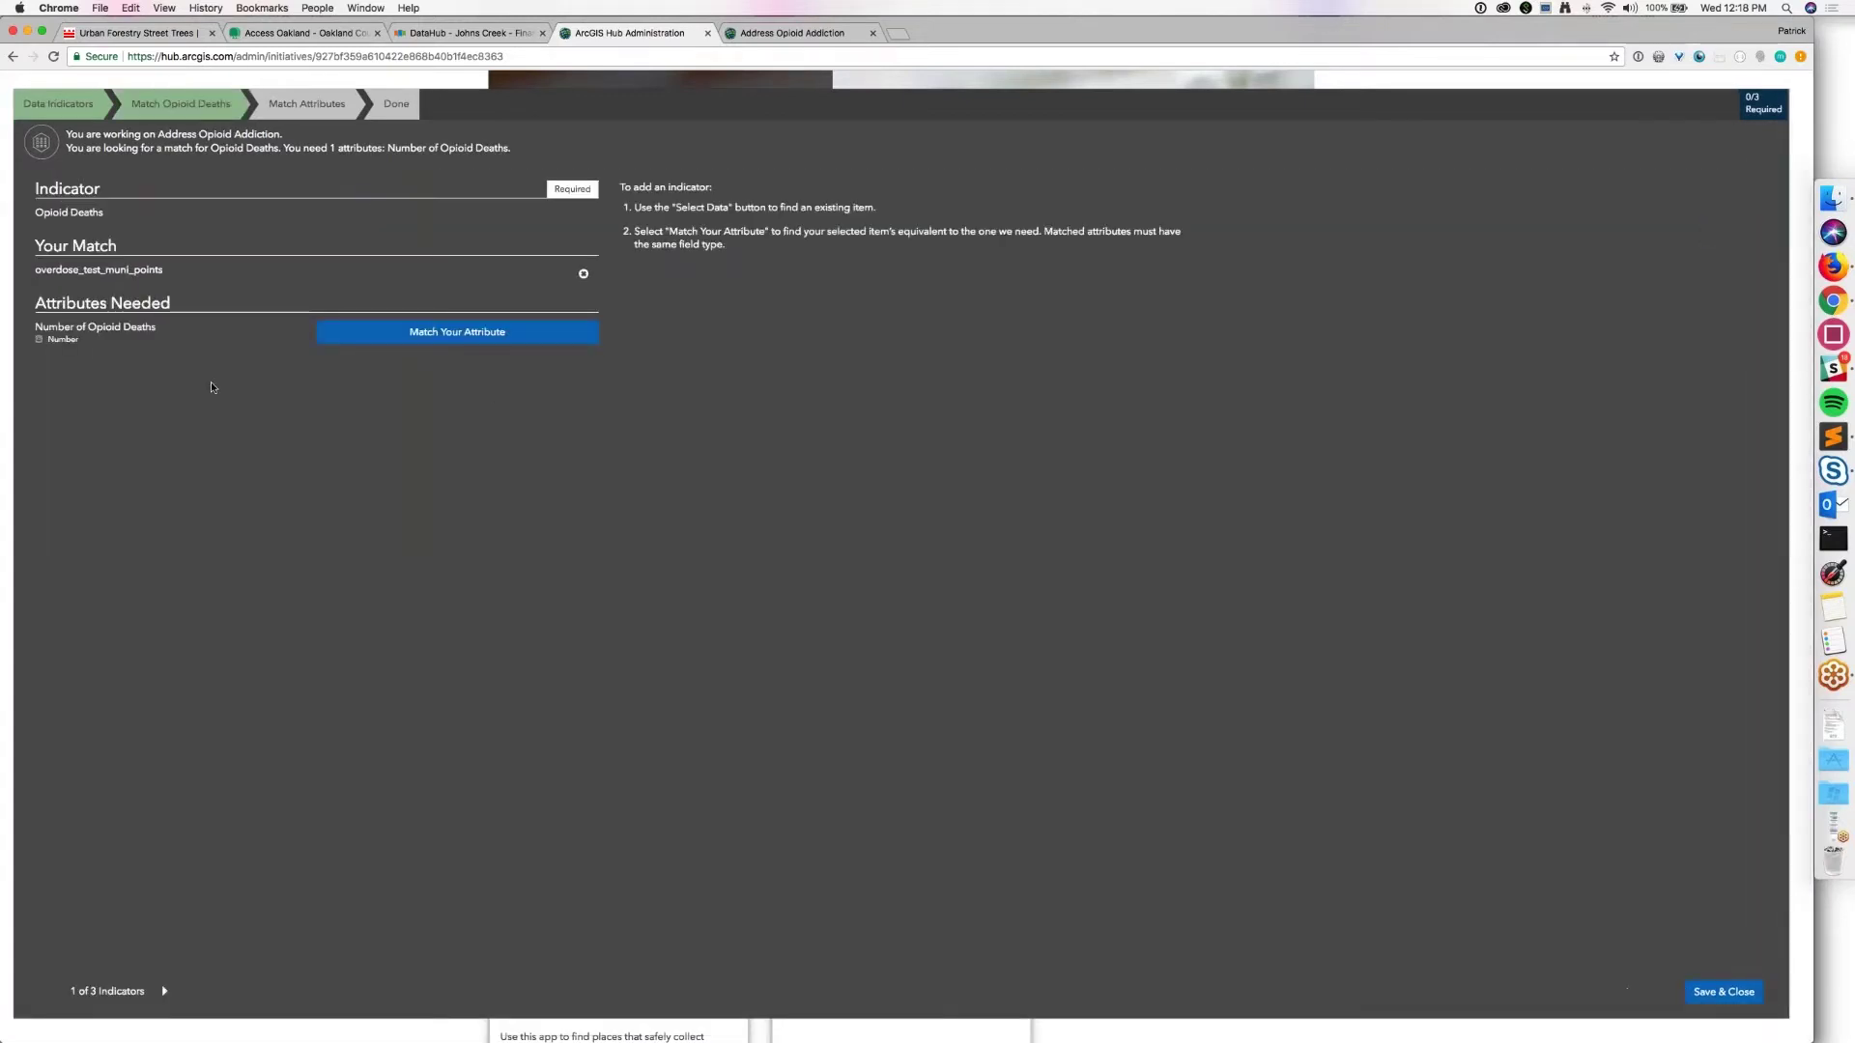
# Step: Match Number of Opioid Deaths to the OD_Deaths attribute
pyautogui.click(403, 346)
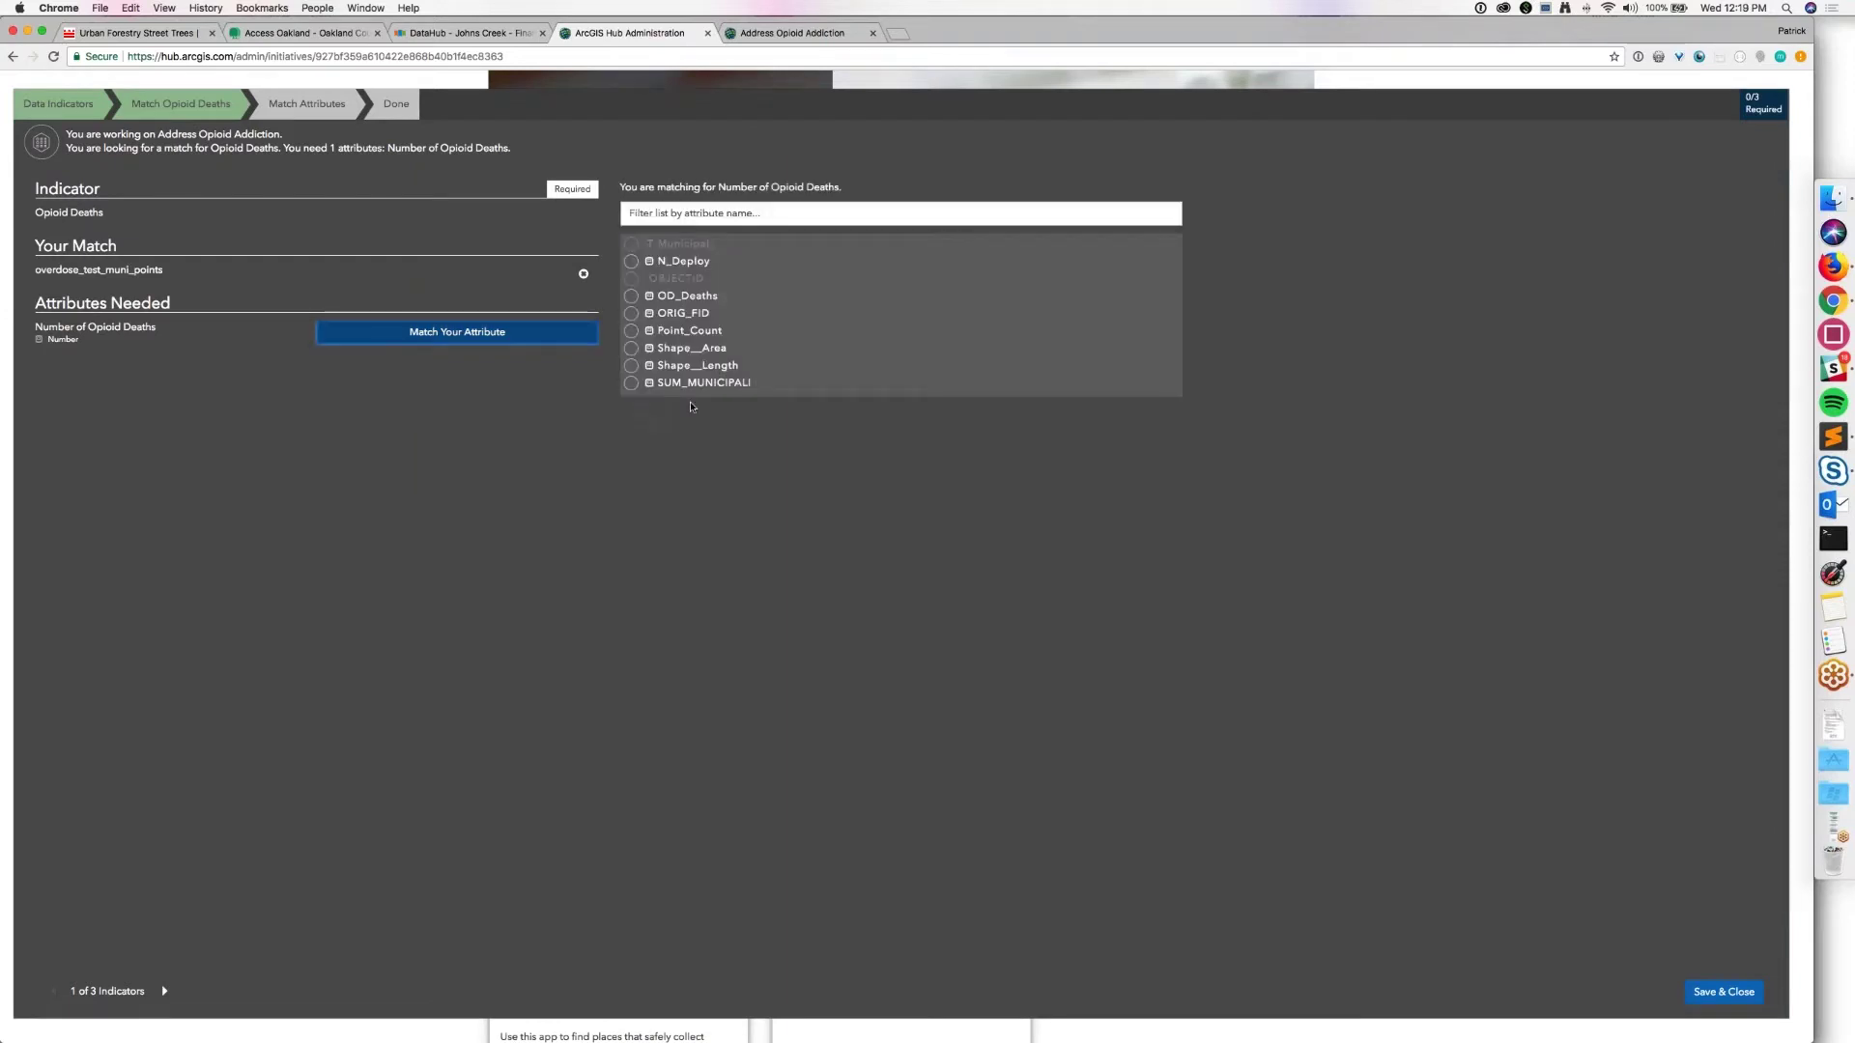
pyautogui.click(631, 297)
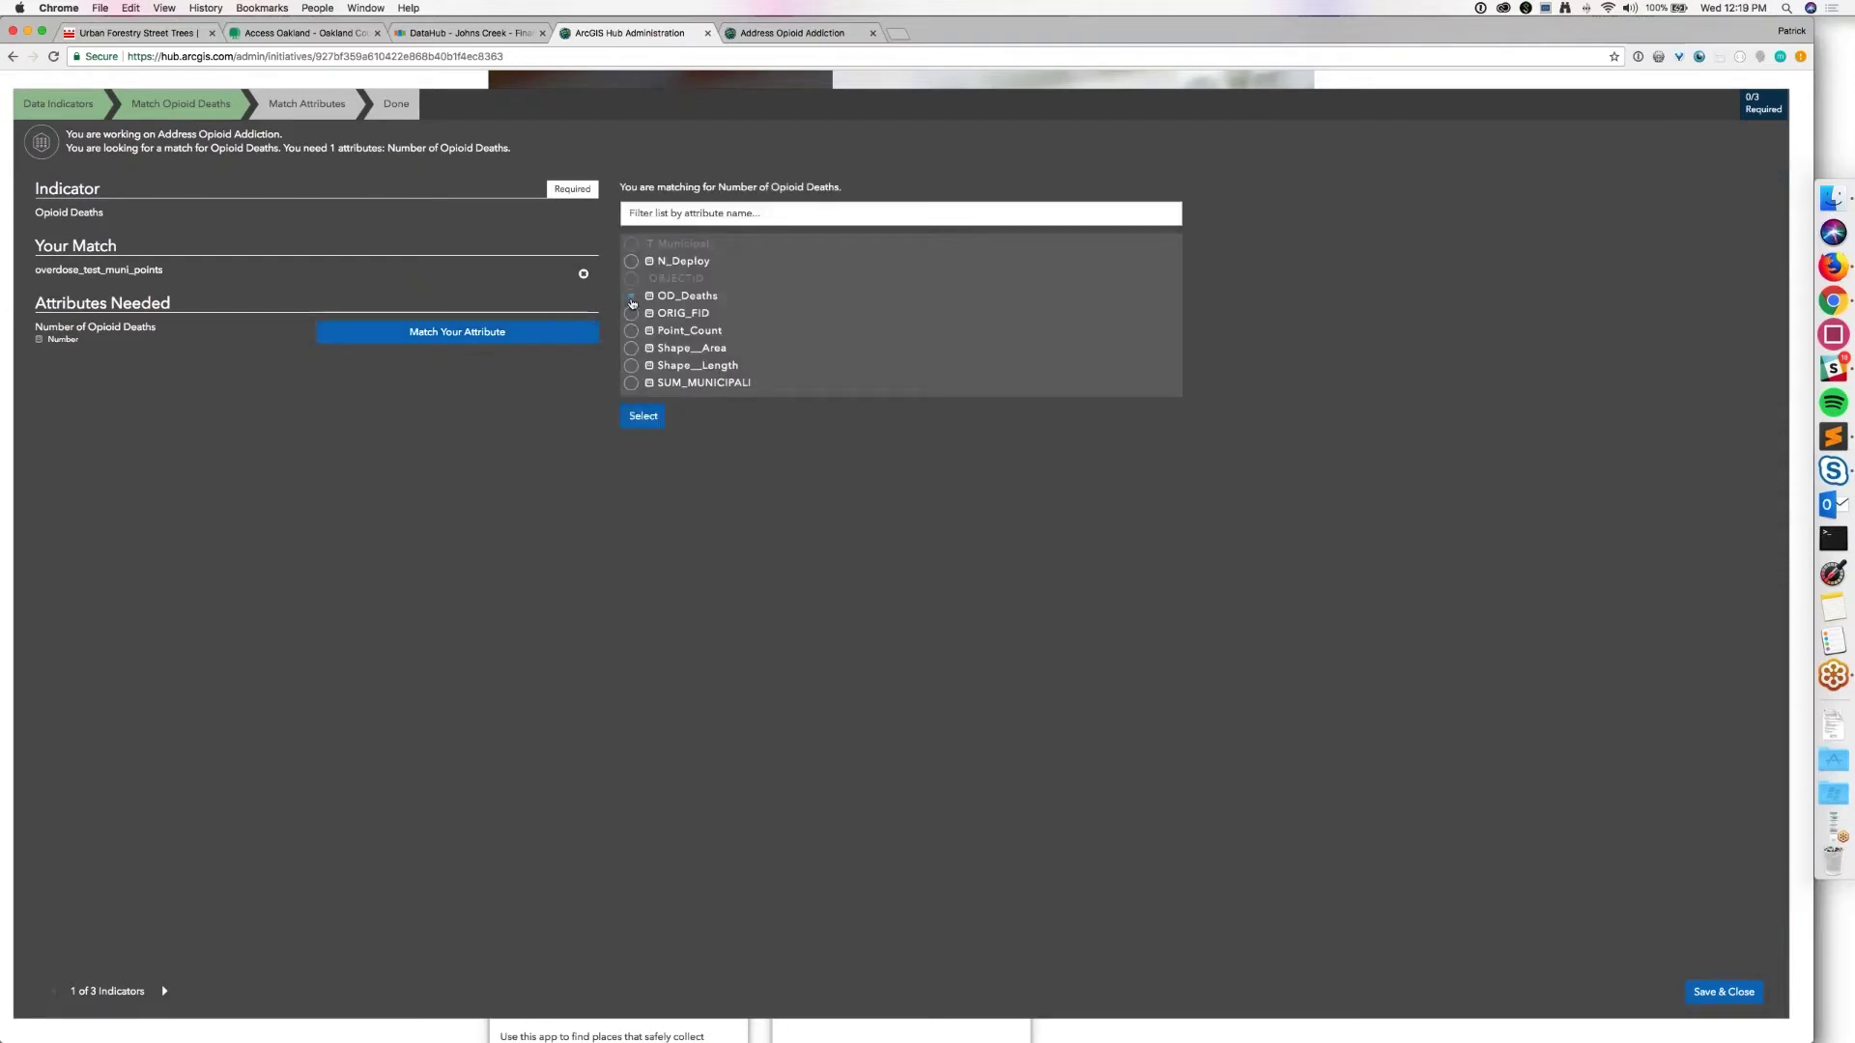
pyautogui.click(643, 417)
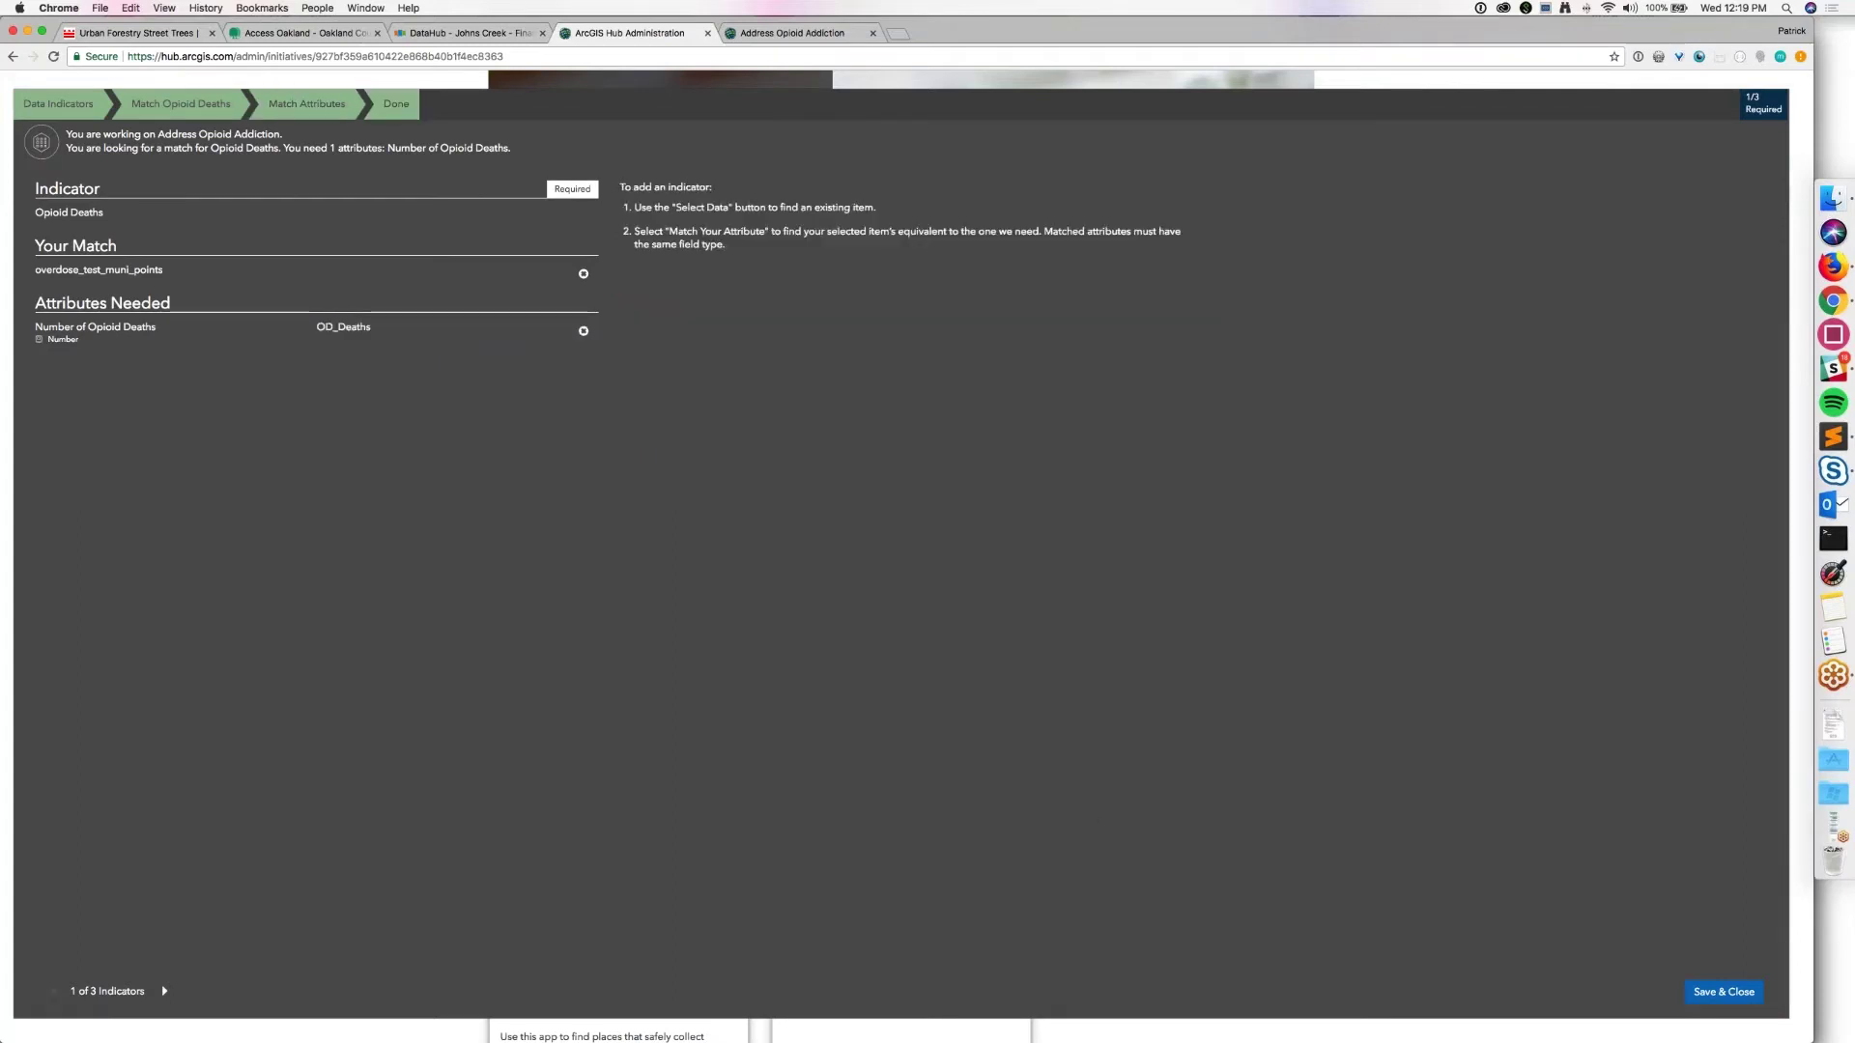
# Step: For Opioid Overdoses, search 'overdose points' and use the overdose_test_muni_points layer
pyautogui.click(164, 991)
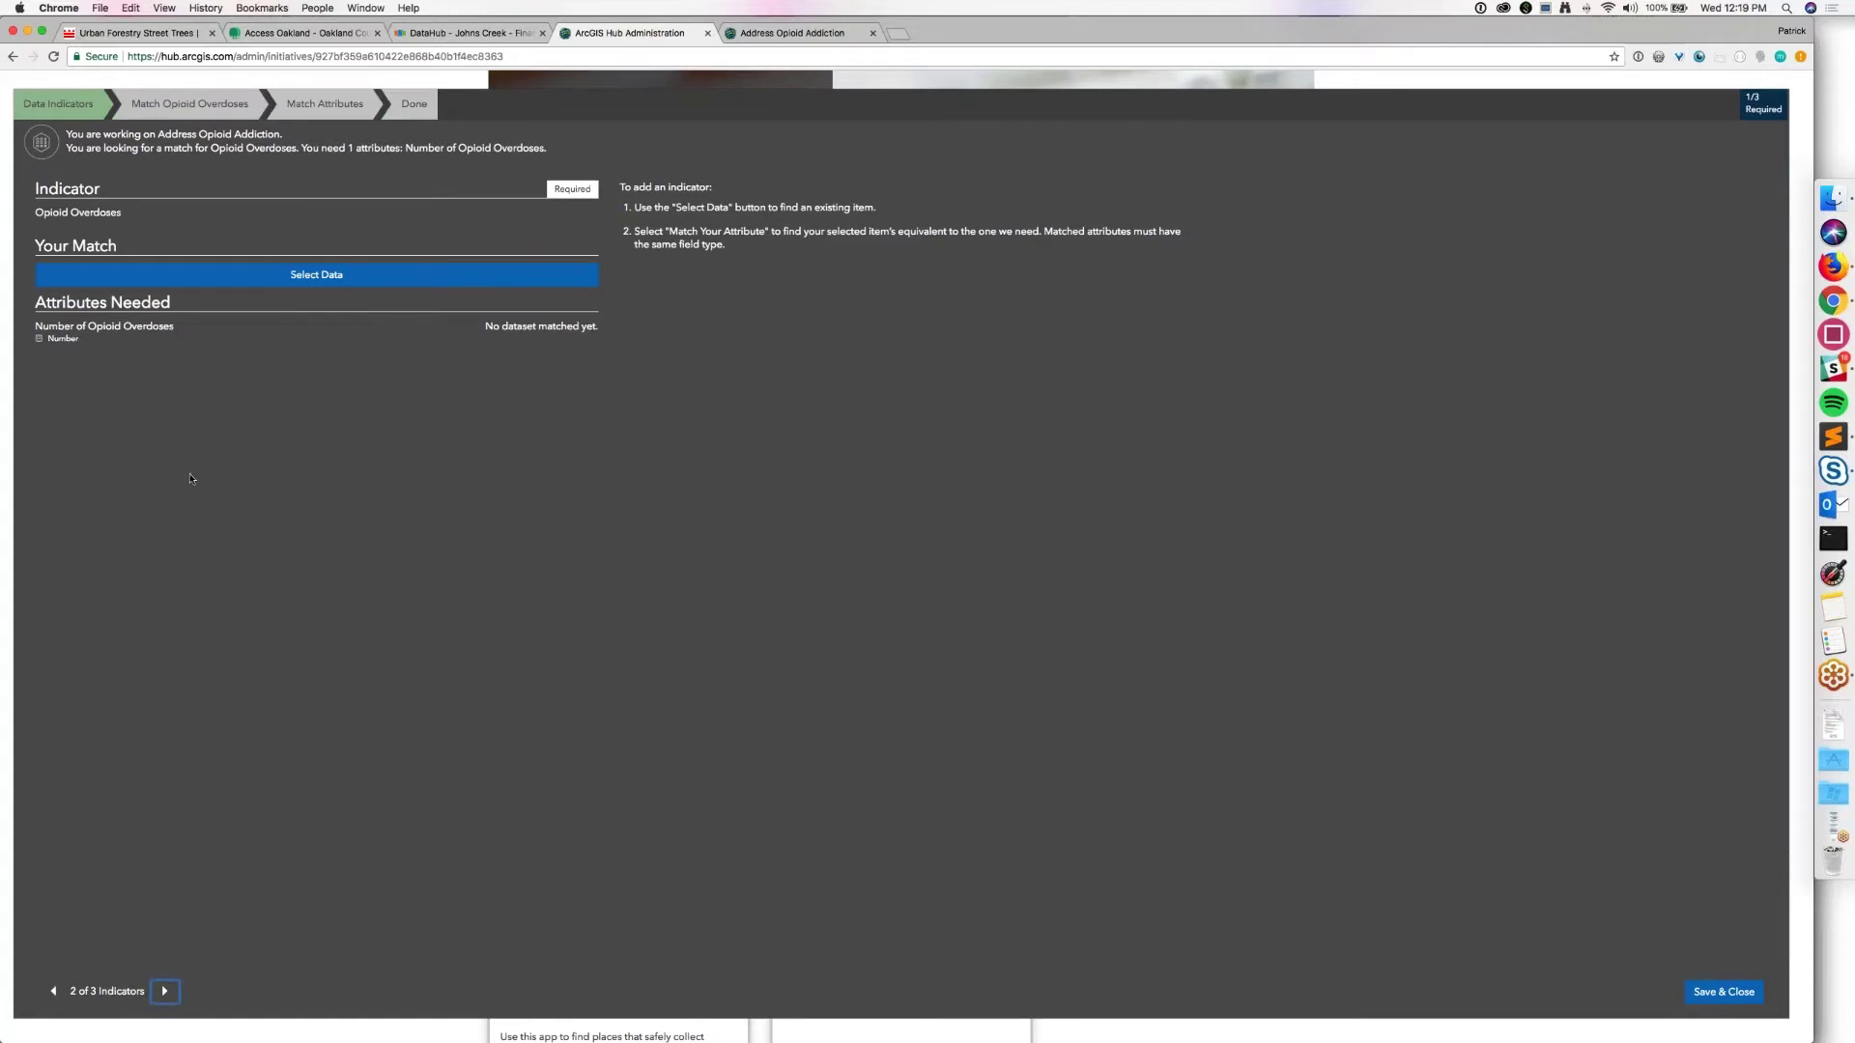
pyautogui.click(316, 274)
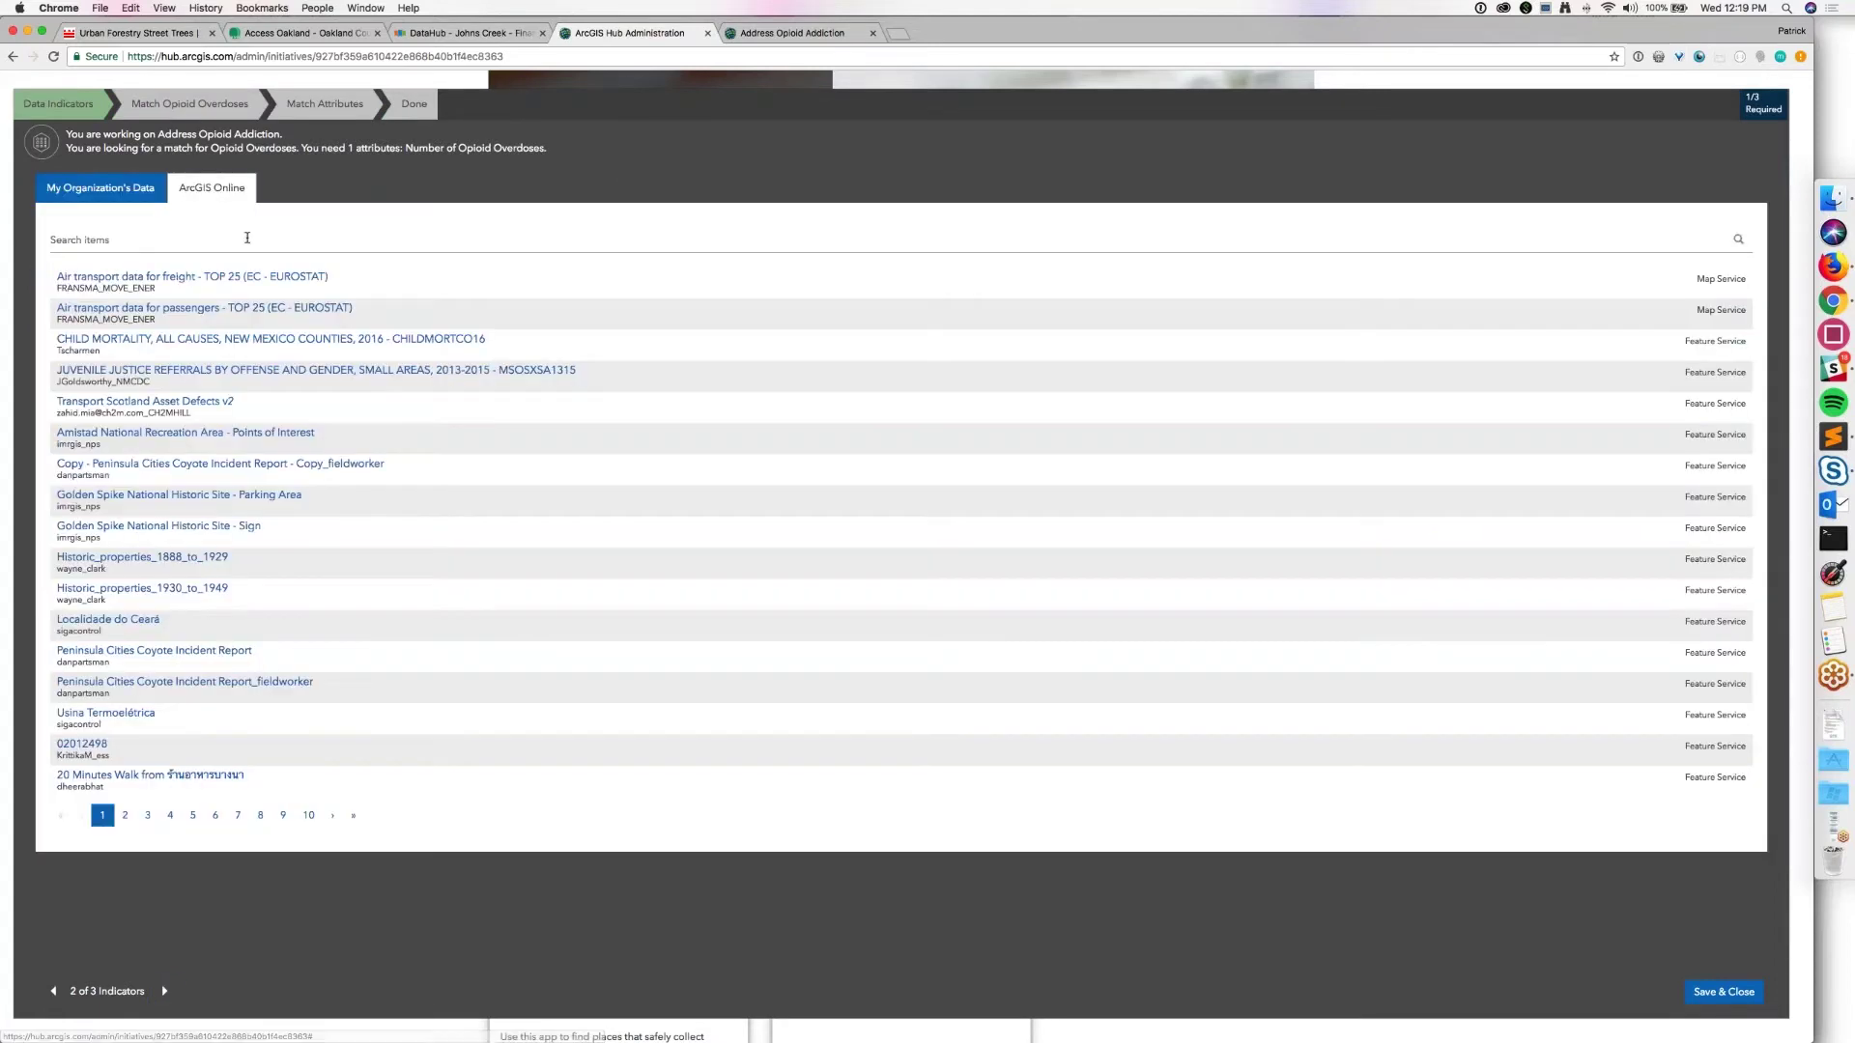
pyautogui.click(247, 238)
pyautogui.write('o')
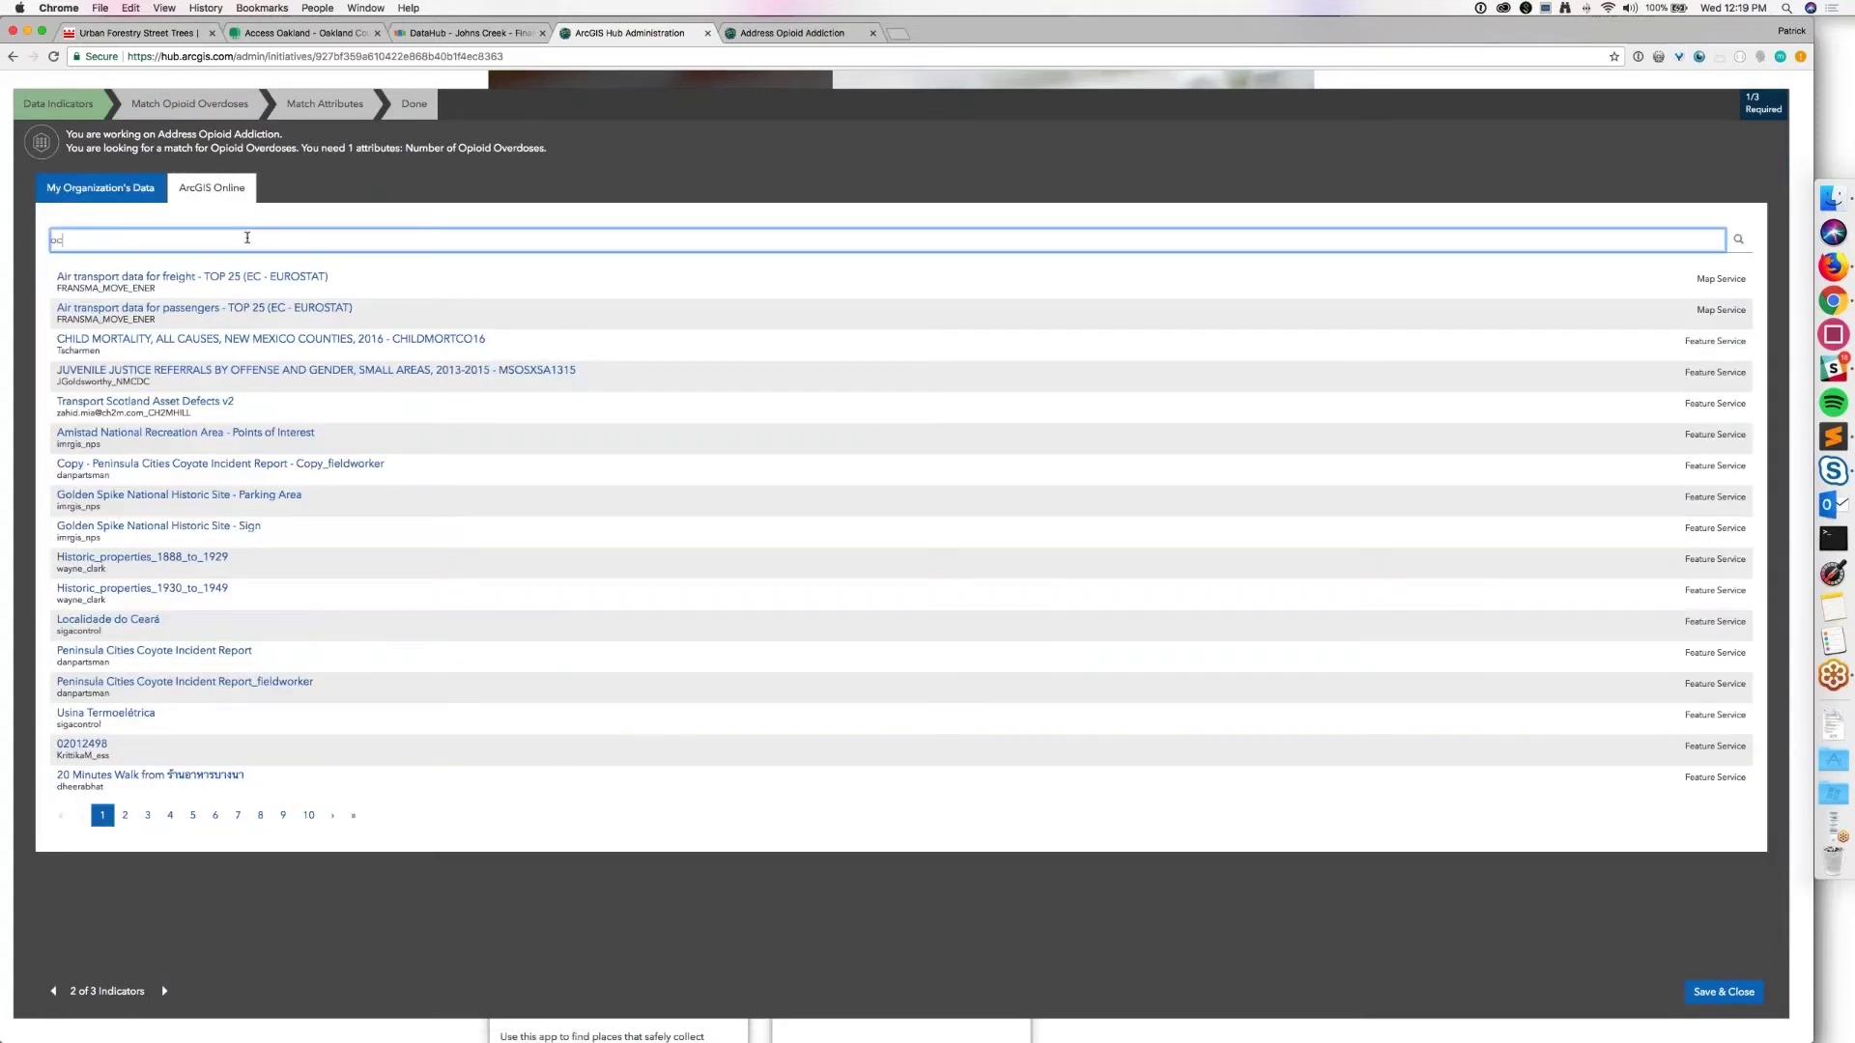
pyautogui.write('verdpssose points')
pyautogui.press('Return')
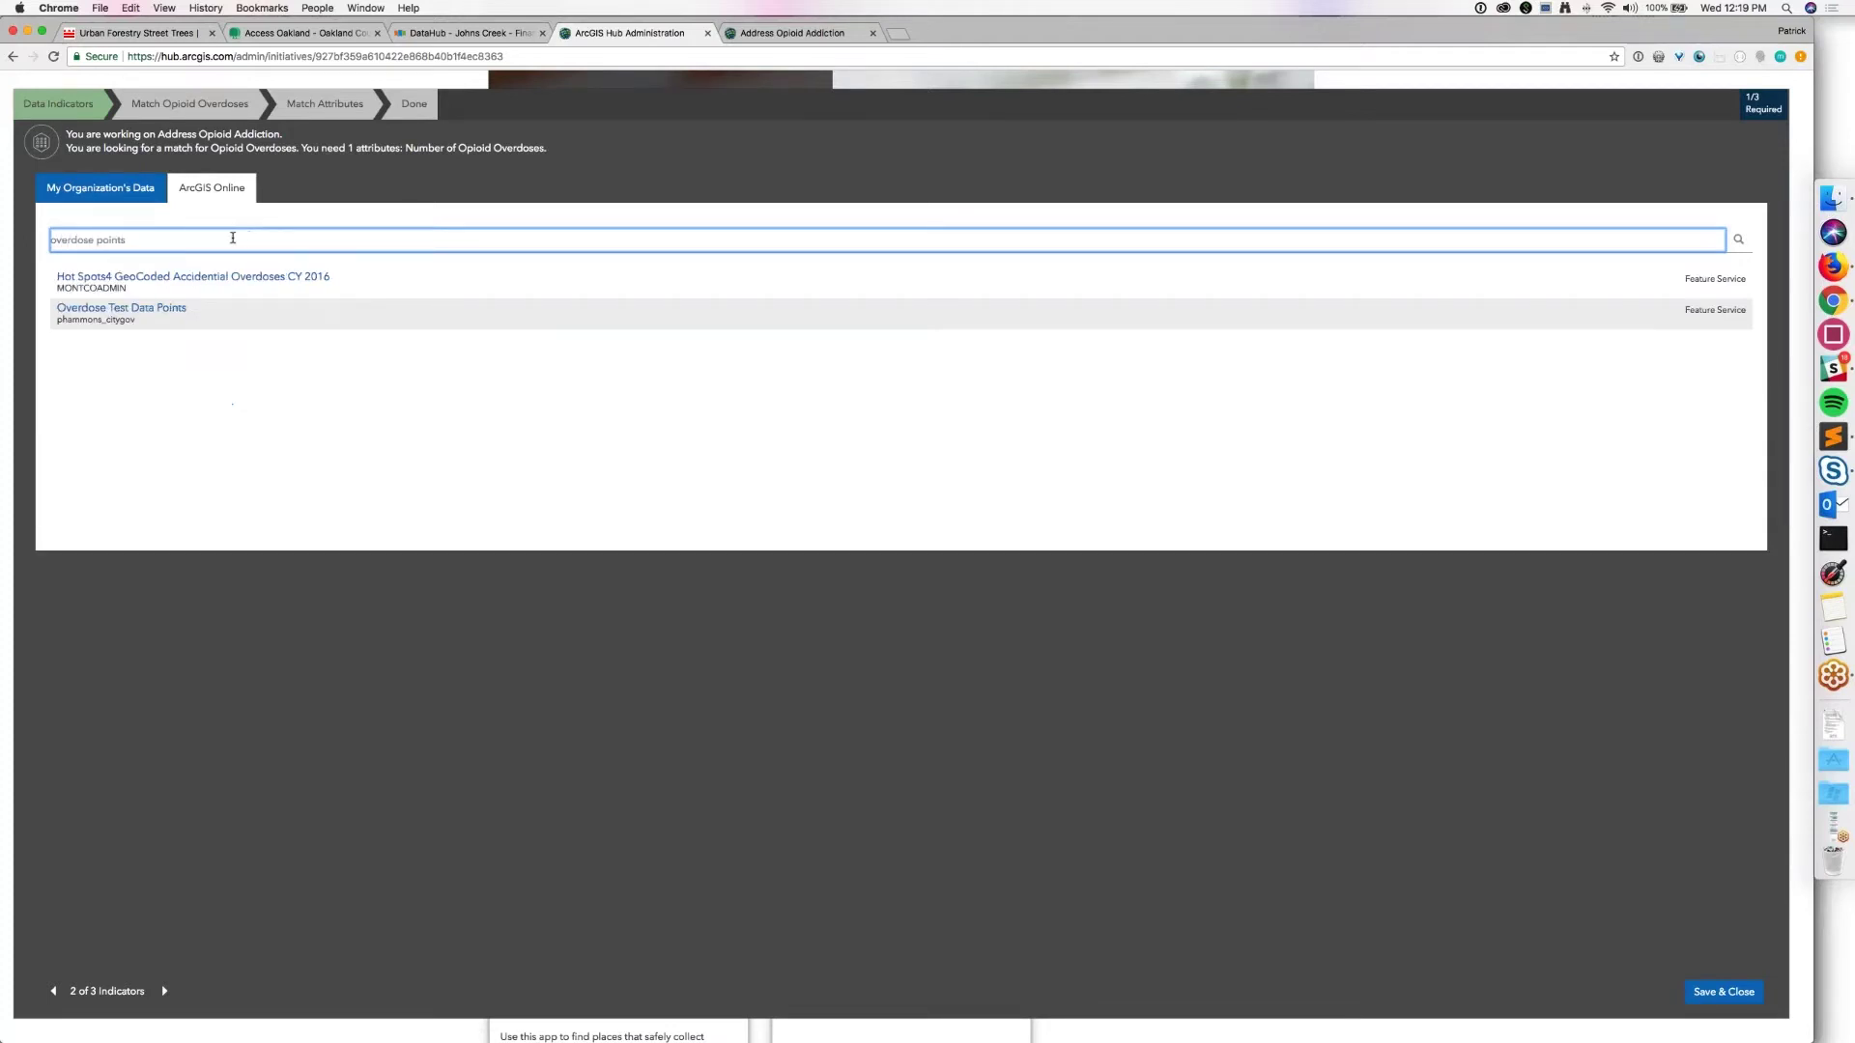
pyautogui.click(864, 311)
pyautogui.click(1235, 481)
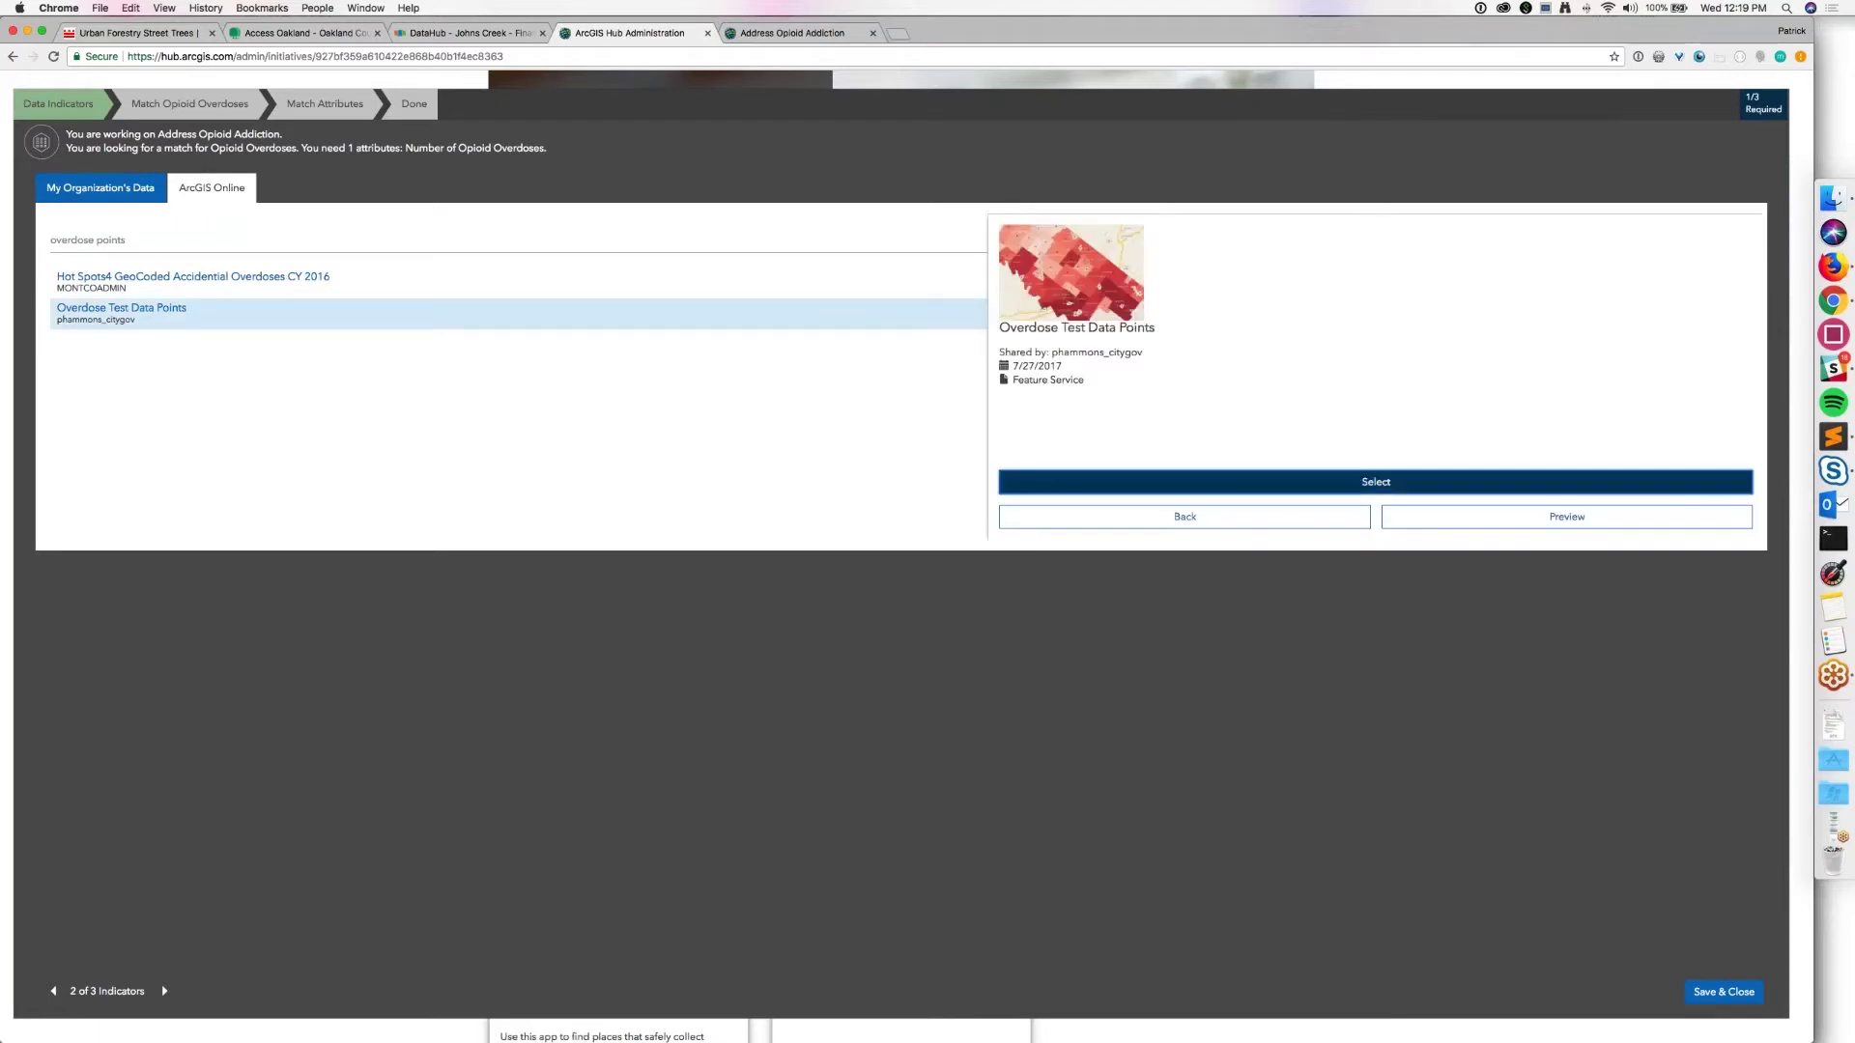
pyautogui.click(1725, 232)
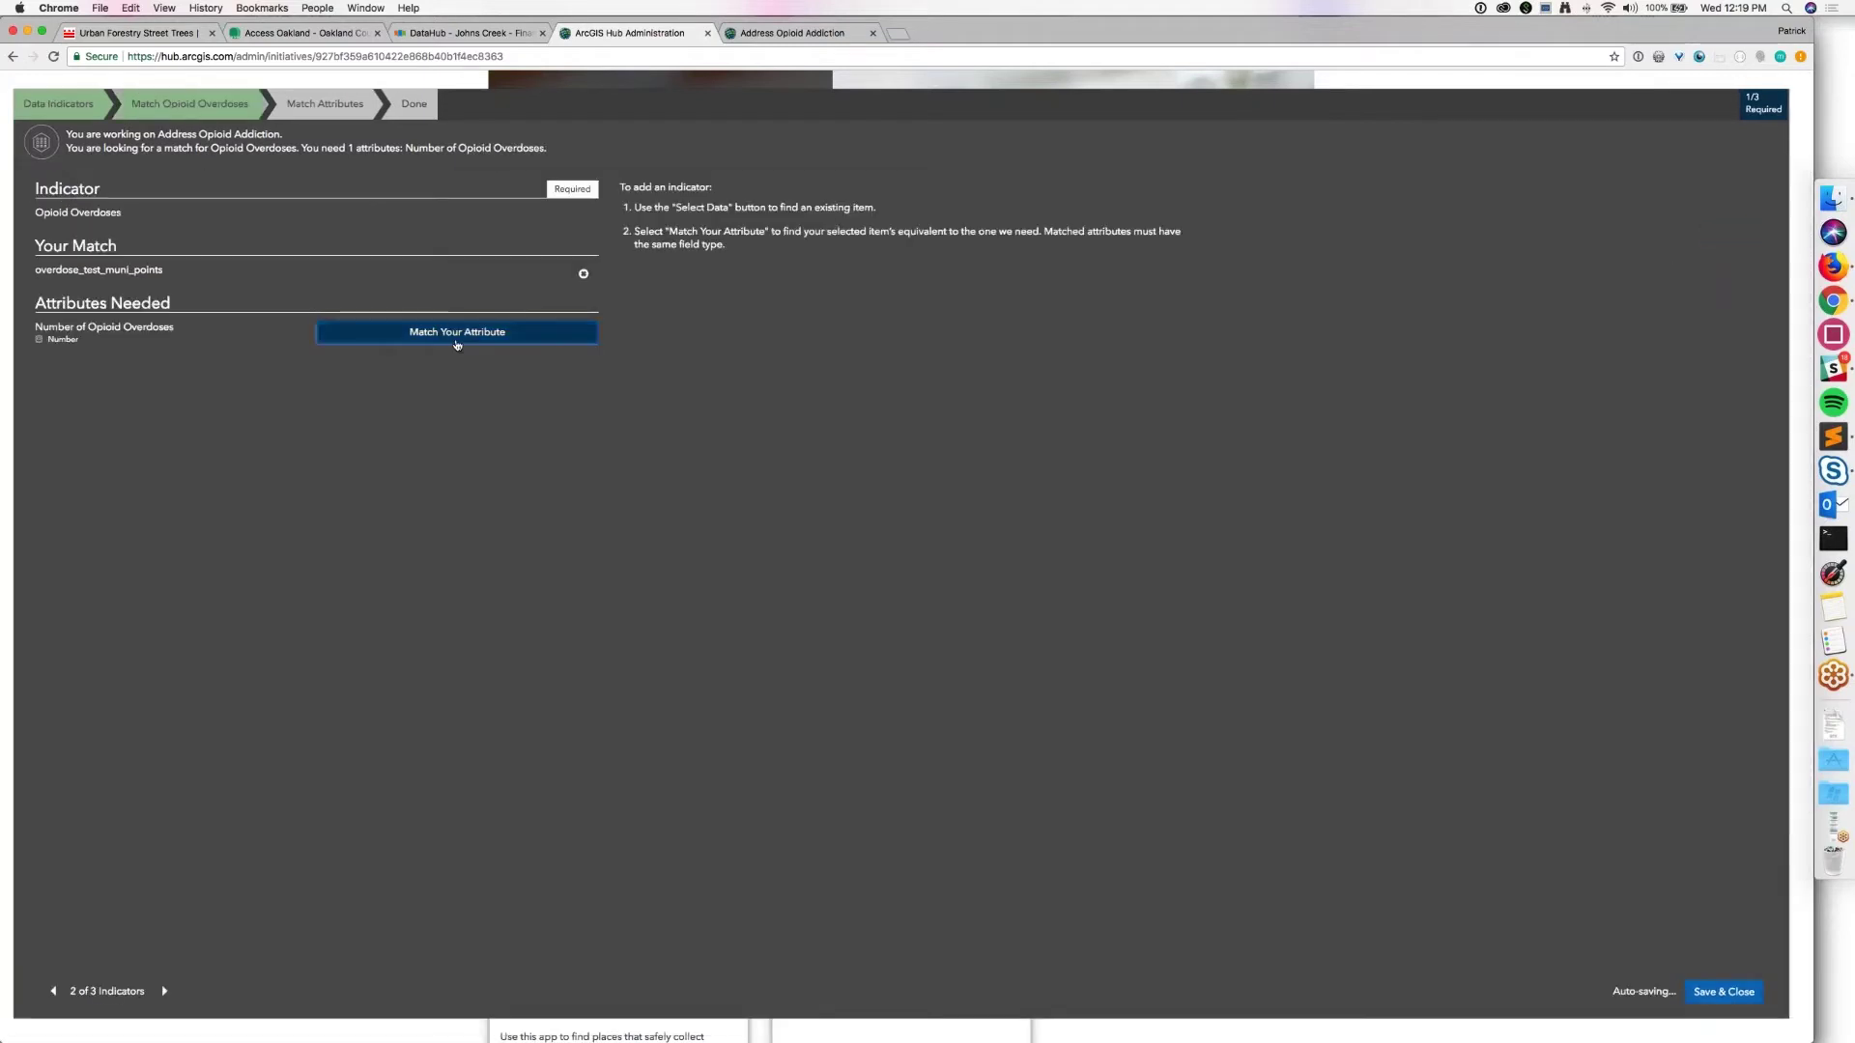
# Step: Match Number of Opioid Overdoses to Point_Count and advance to the Naloxone Deployments indicator
pyautogui.click(574, 338)
pyautogui.click(631, 331)
pyautogui.click(643, 417)
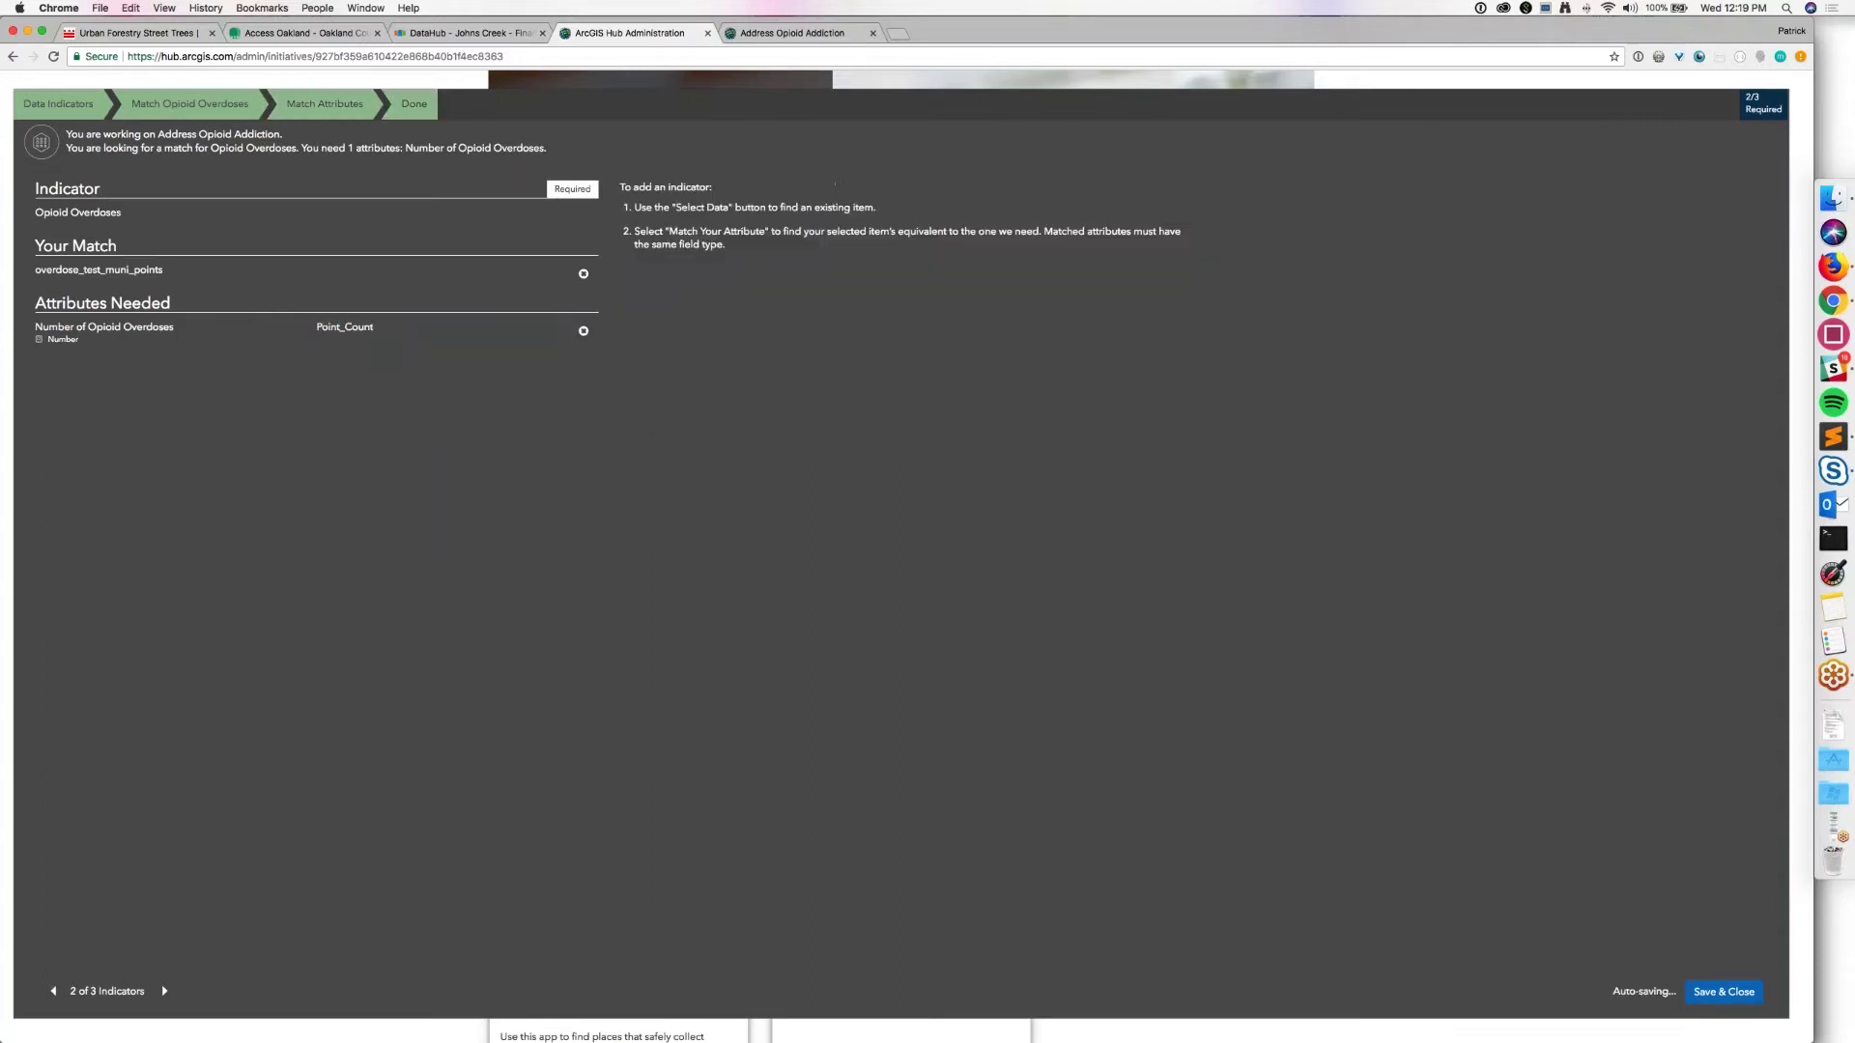
pyautogui.click(164, 992)
pyautogui.click(203, 276)
# Step: For Naloxone Deployments, use the overdose_test_muni_points layer from ArcGIS Online
pyautogui.click(211, 187)
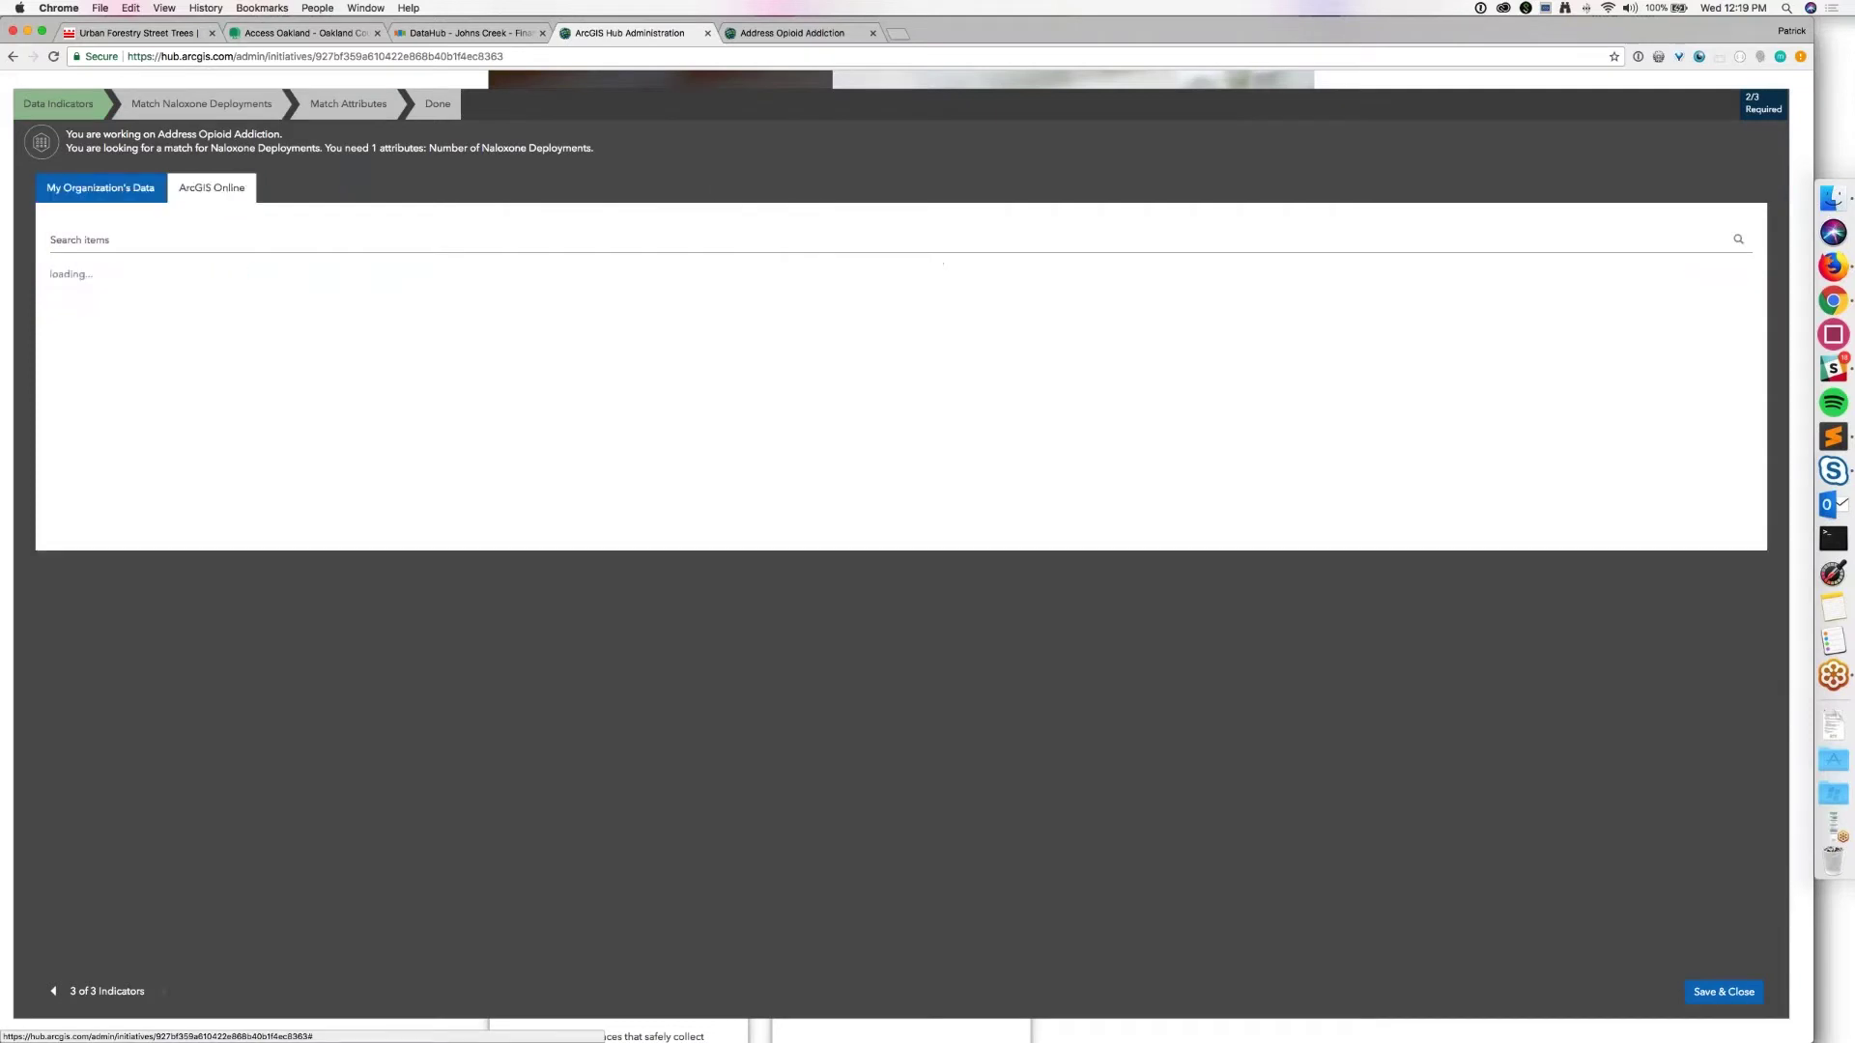
pyautogui.write('over')
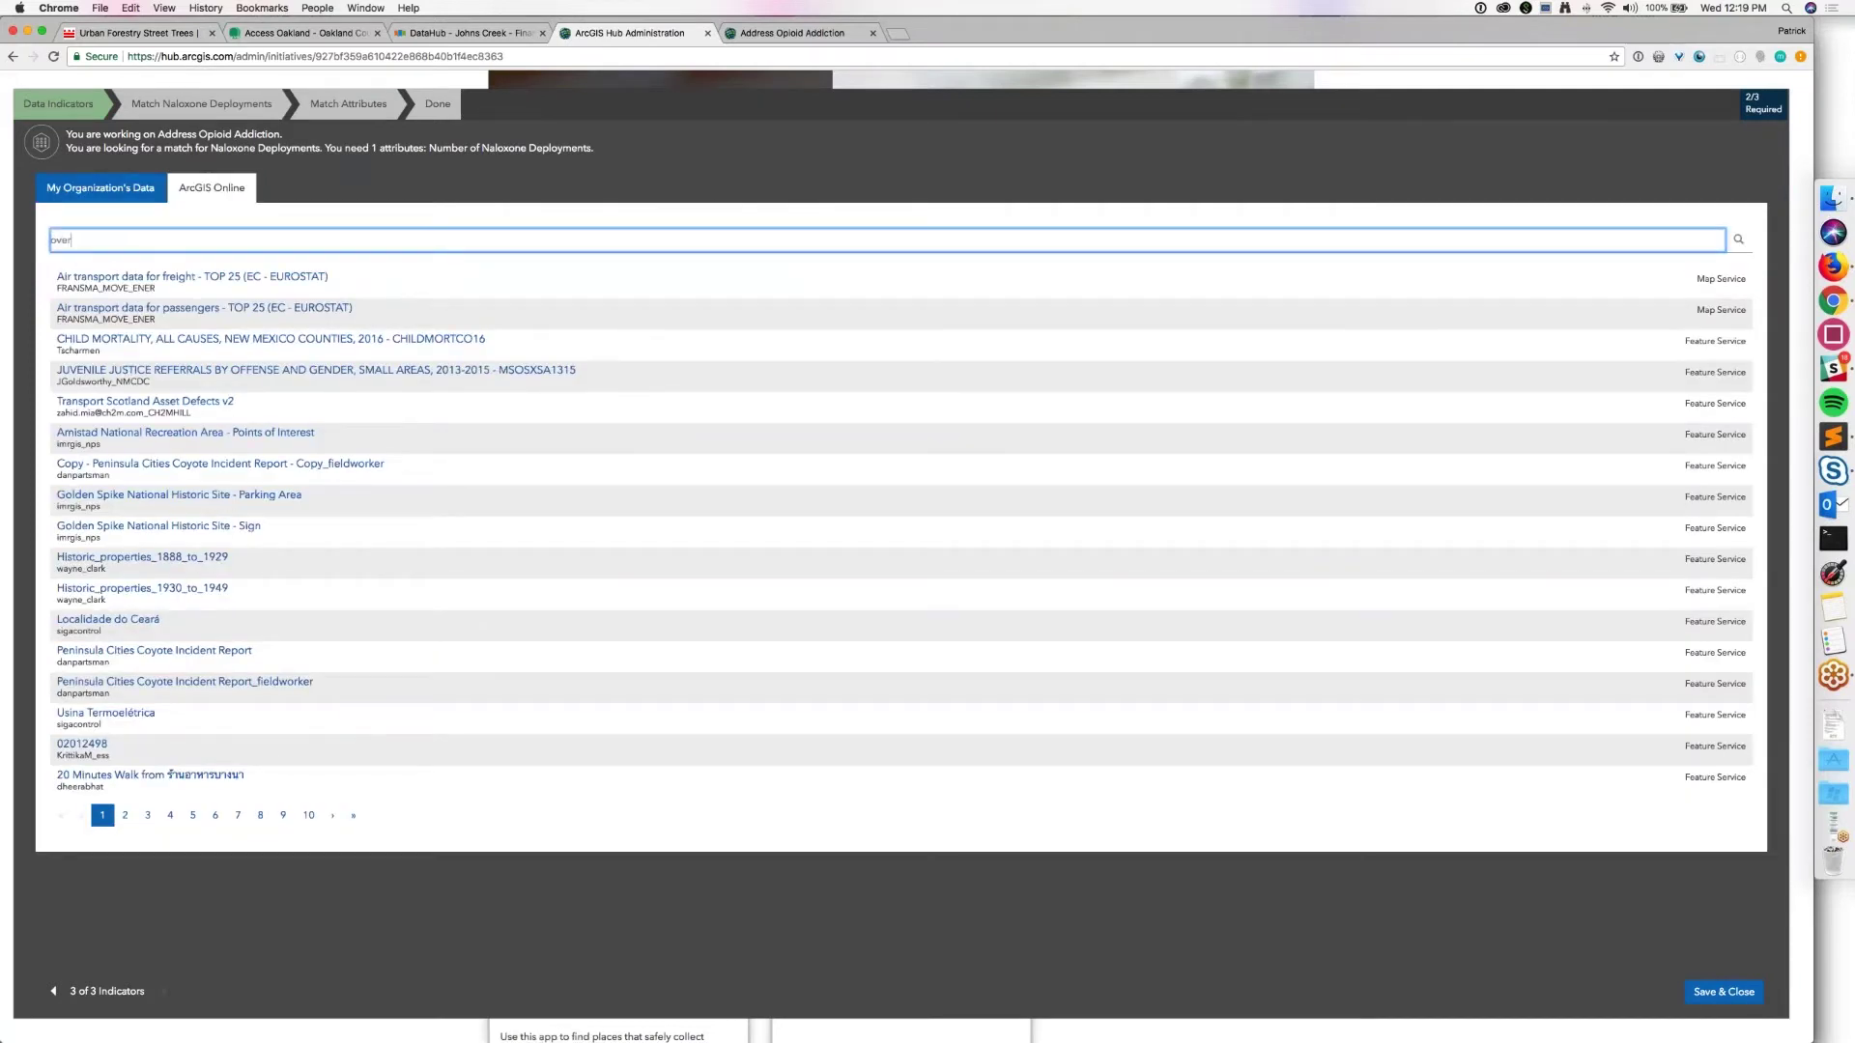
pyautogui.write('dose points')
pyautogui.press('Return')
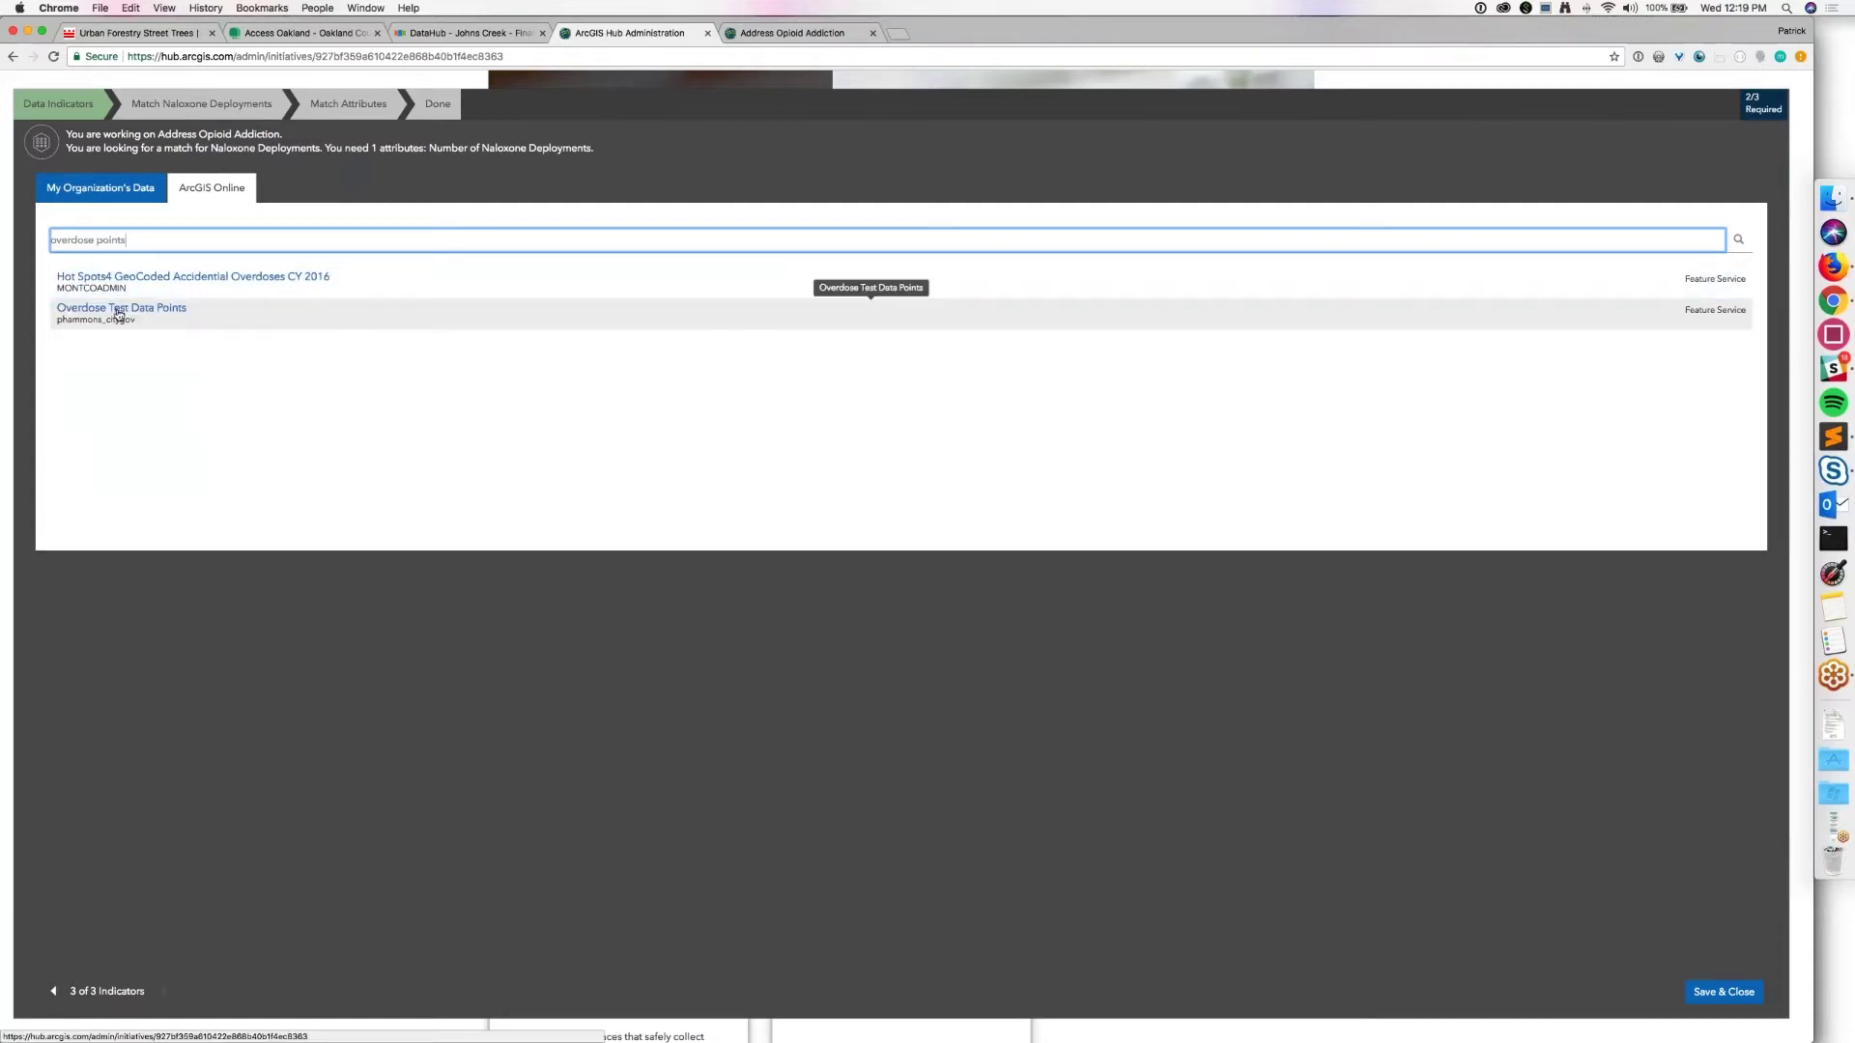
pyautogui.click(118, 311)
pyautogui.click(1376, 482)
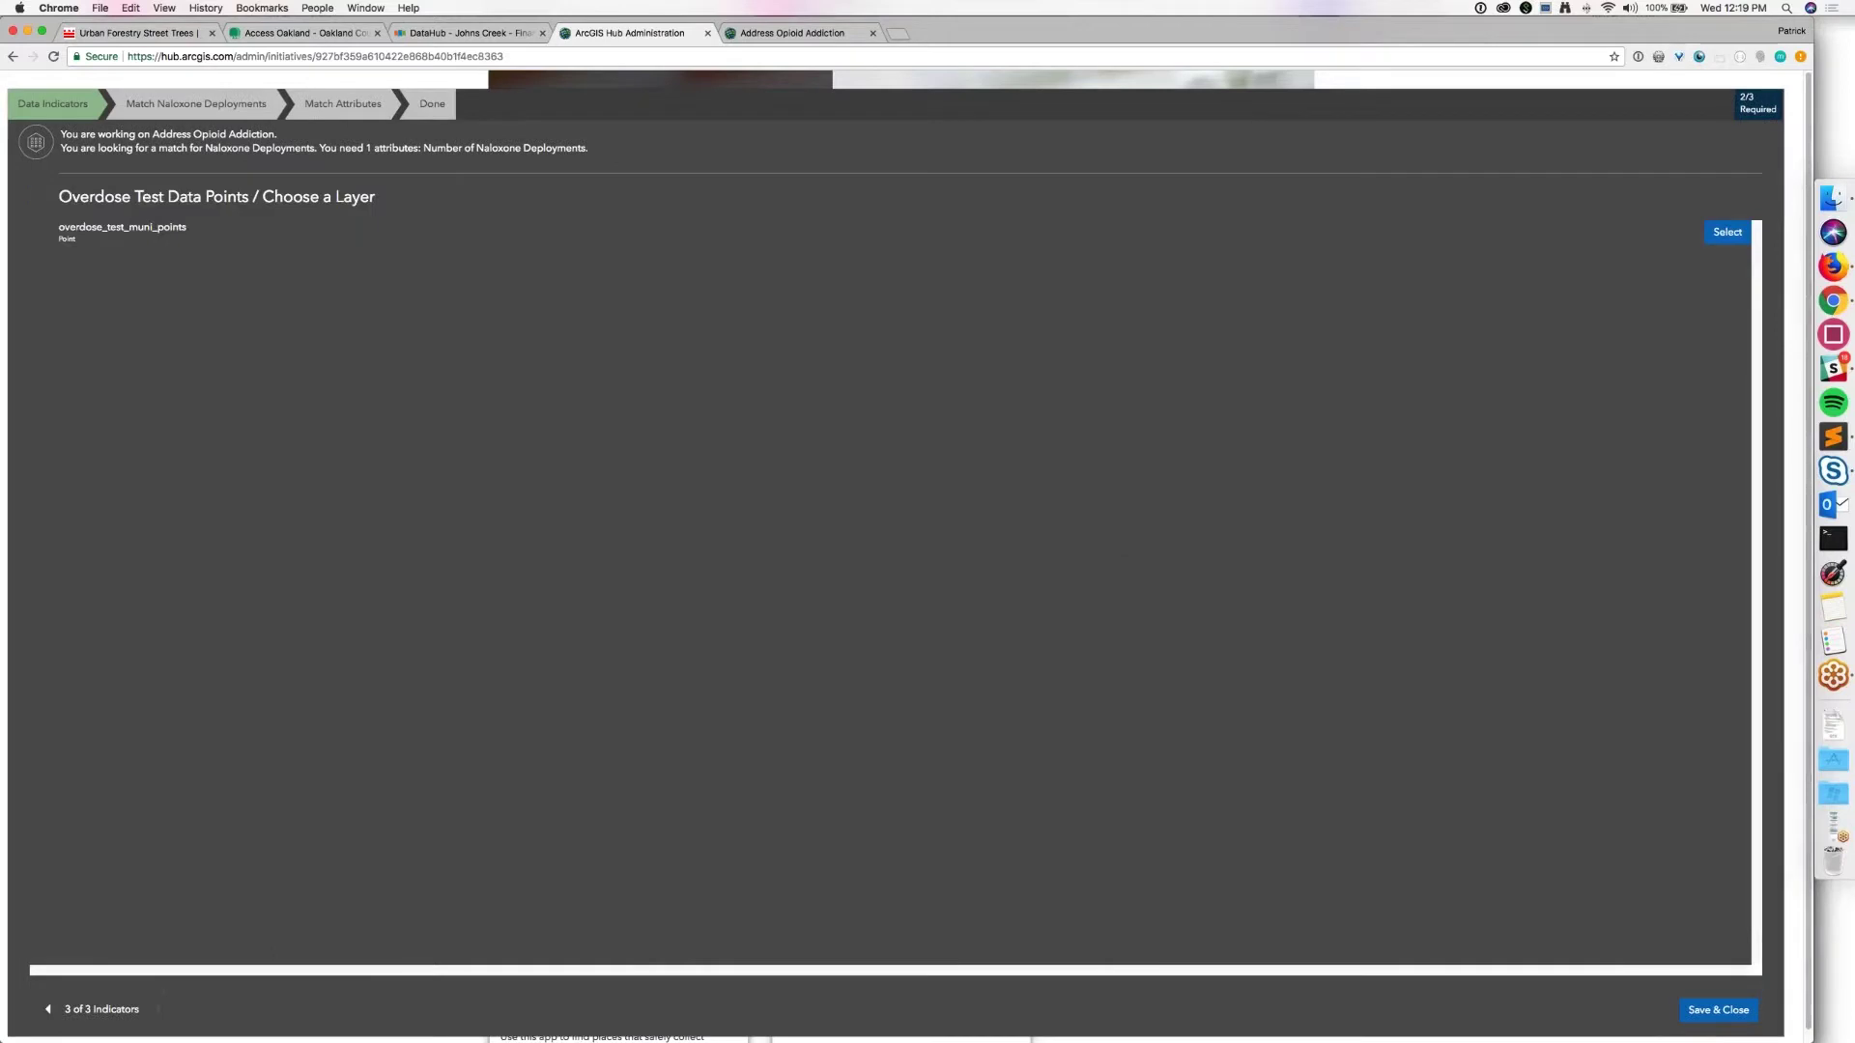
pyautogui.click(1727, 232)
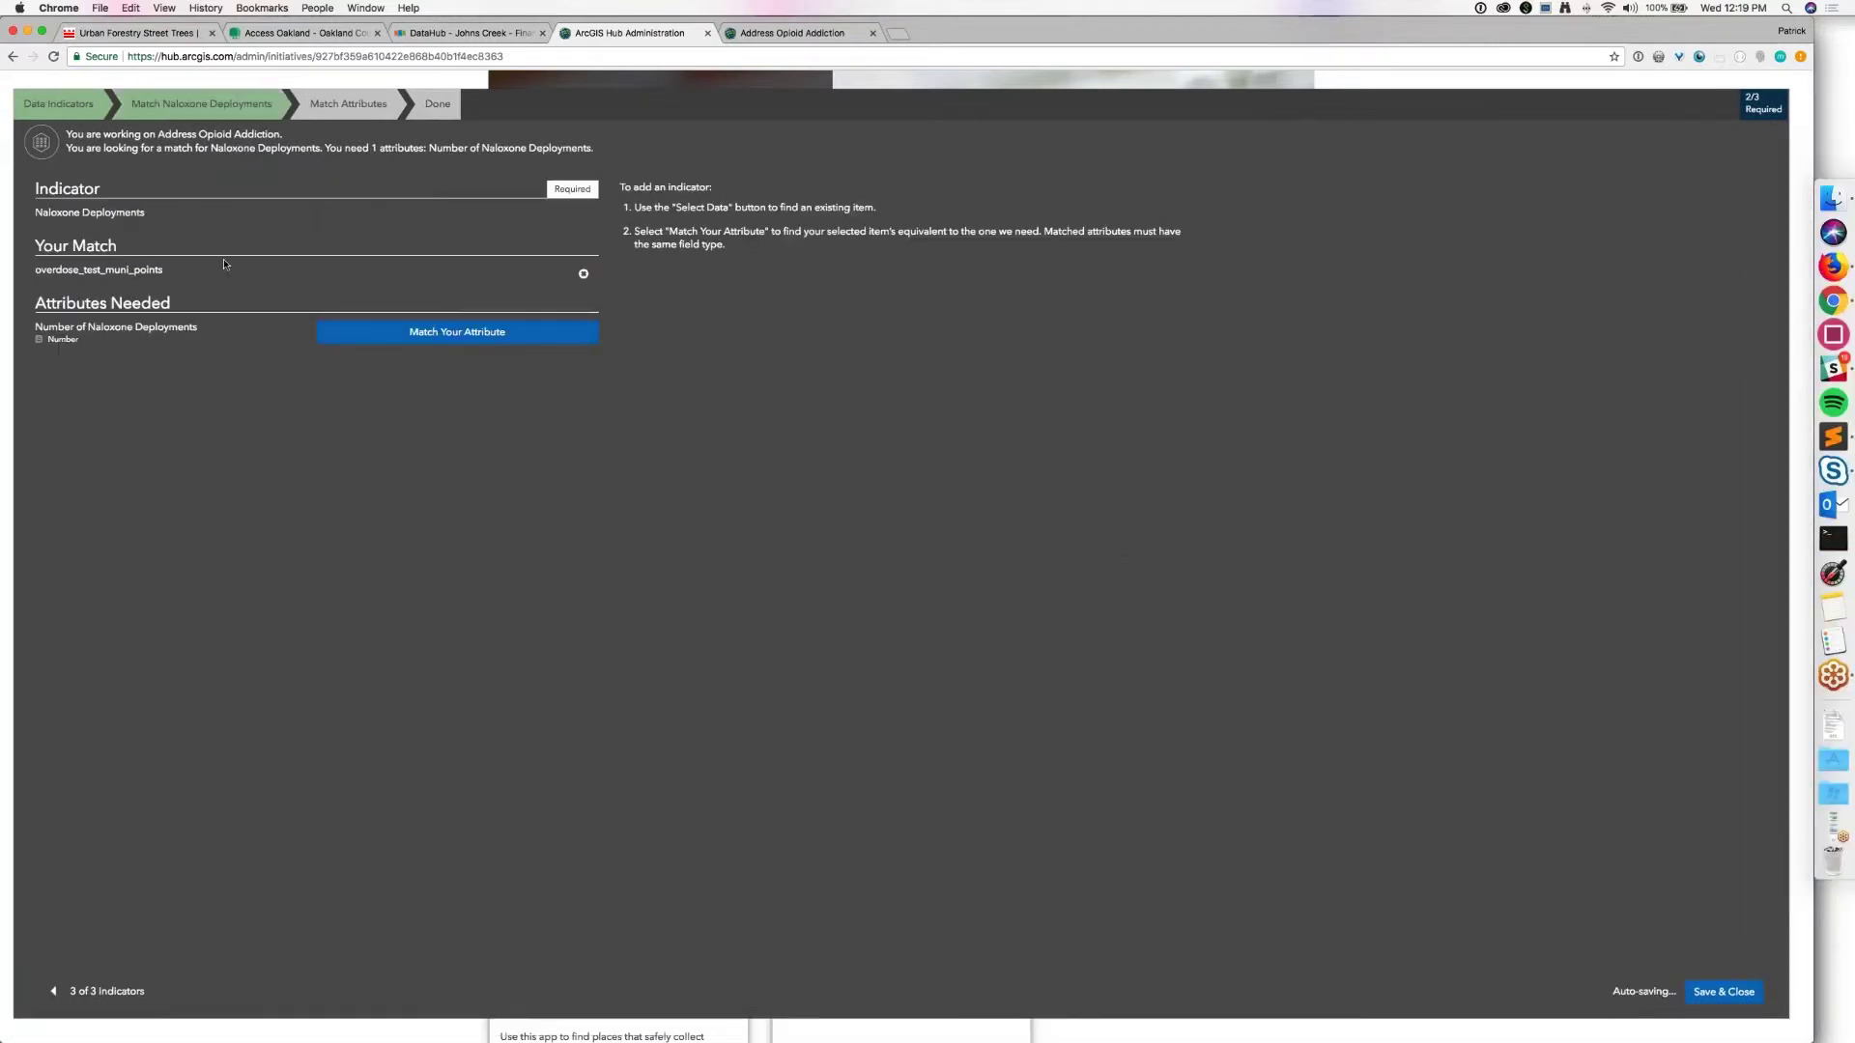
# Step: Match Number of Naloxone Deployments to N_Deploy and save all three indicators
pyautogui.click(391, 333)
pyautogui.click(631, 261)
pyautogui.click(643, 416)
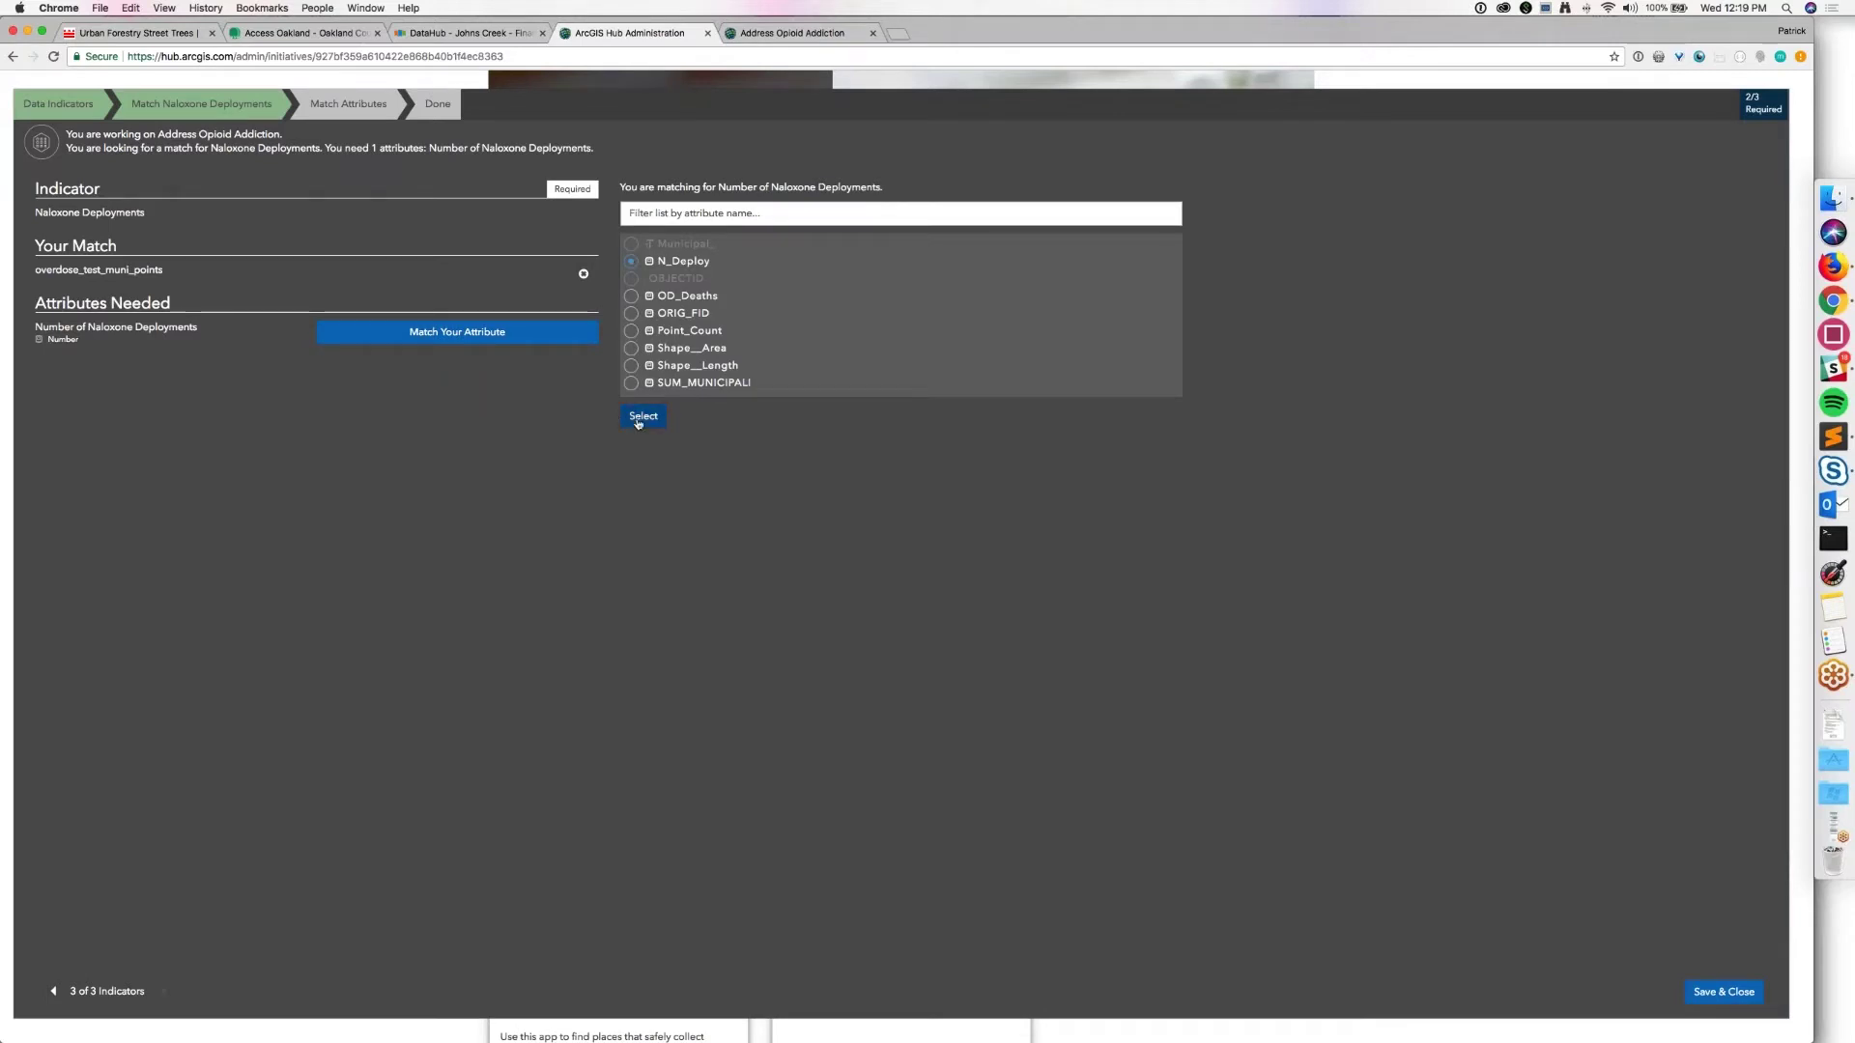
pyautogui.click(1722, 992)
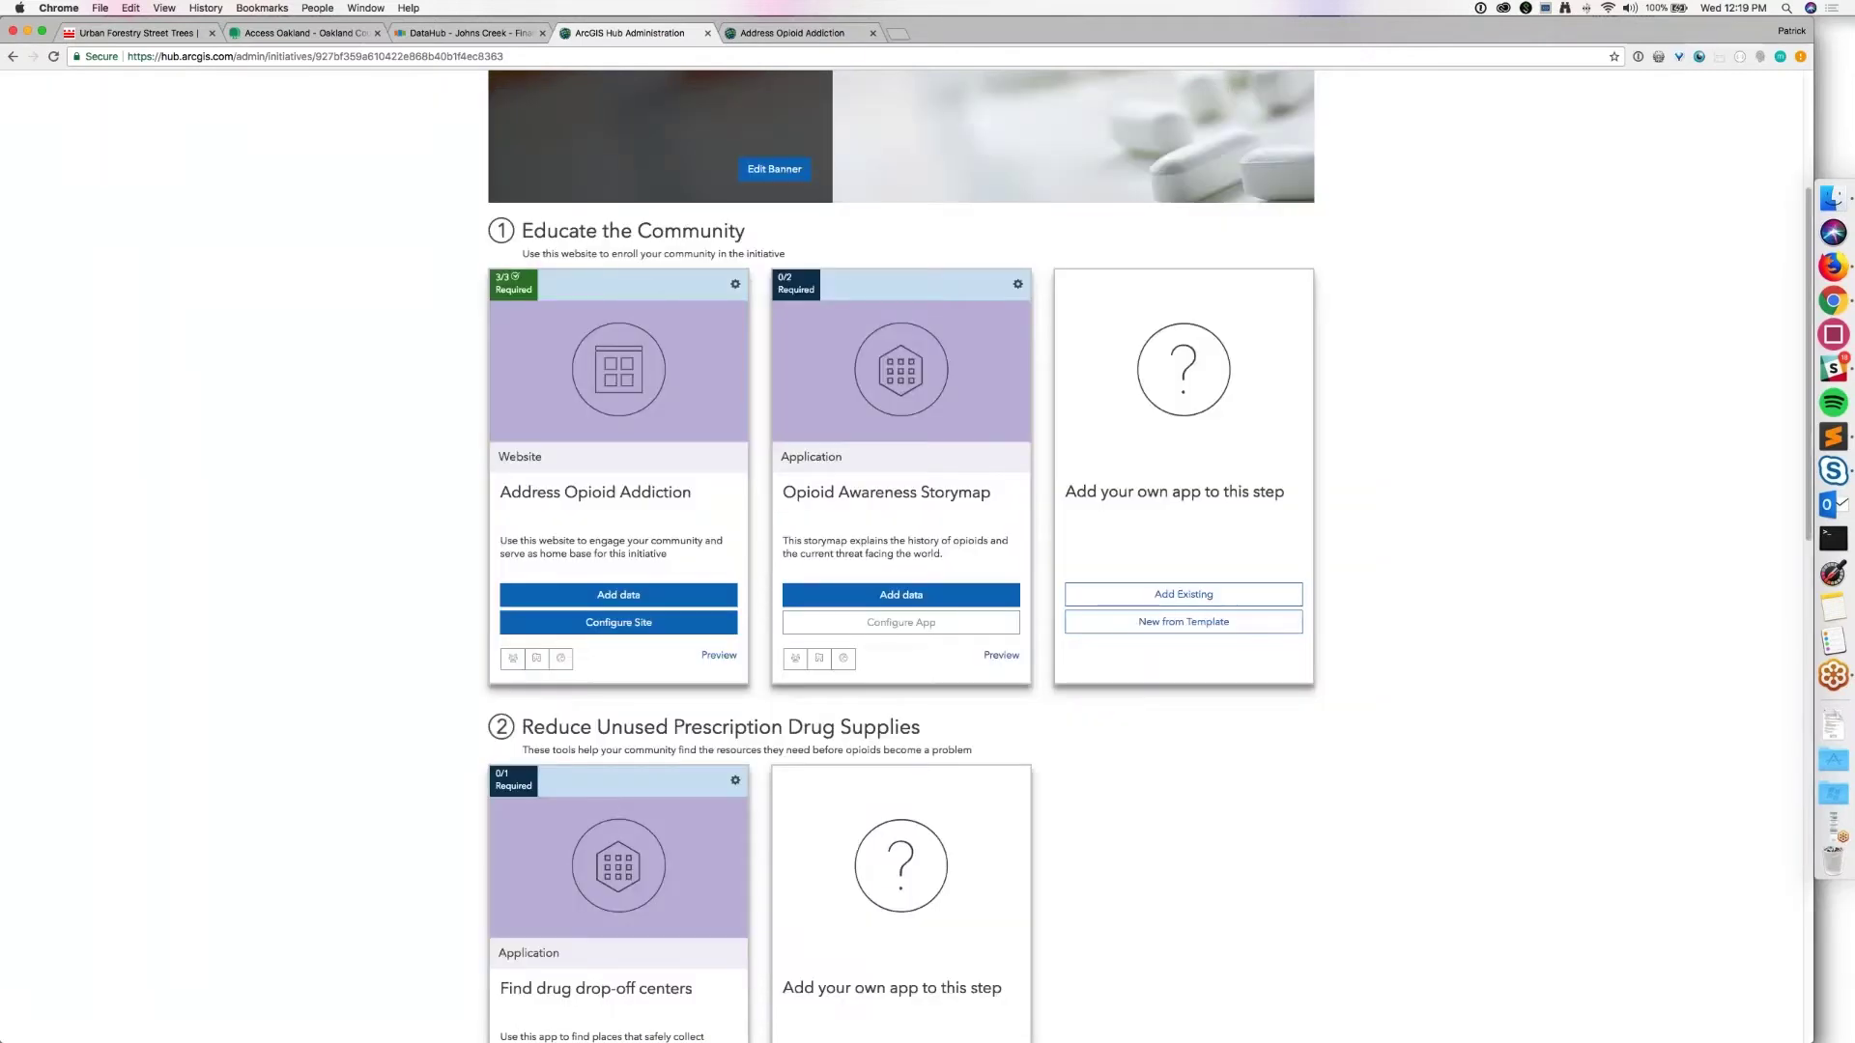
# Step: Configure the Address Opioid Addiction site, then begin adding an existing app to step 2
pyautogui.click(647, 622)
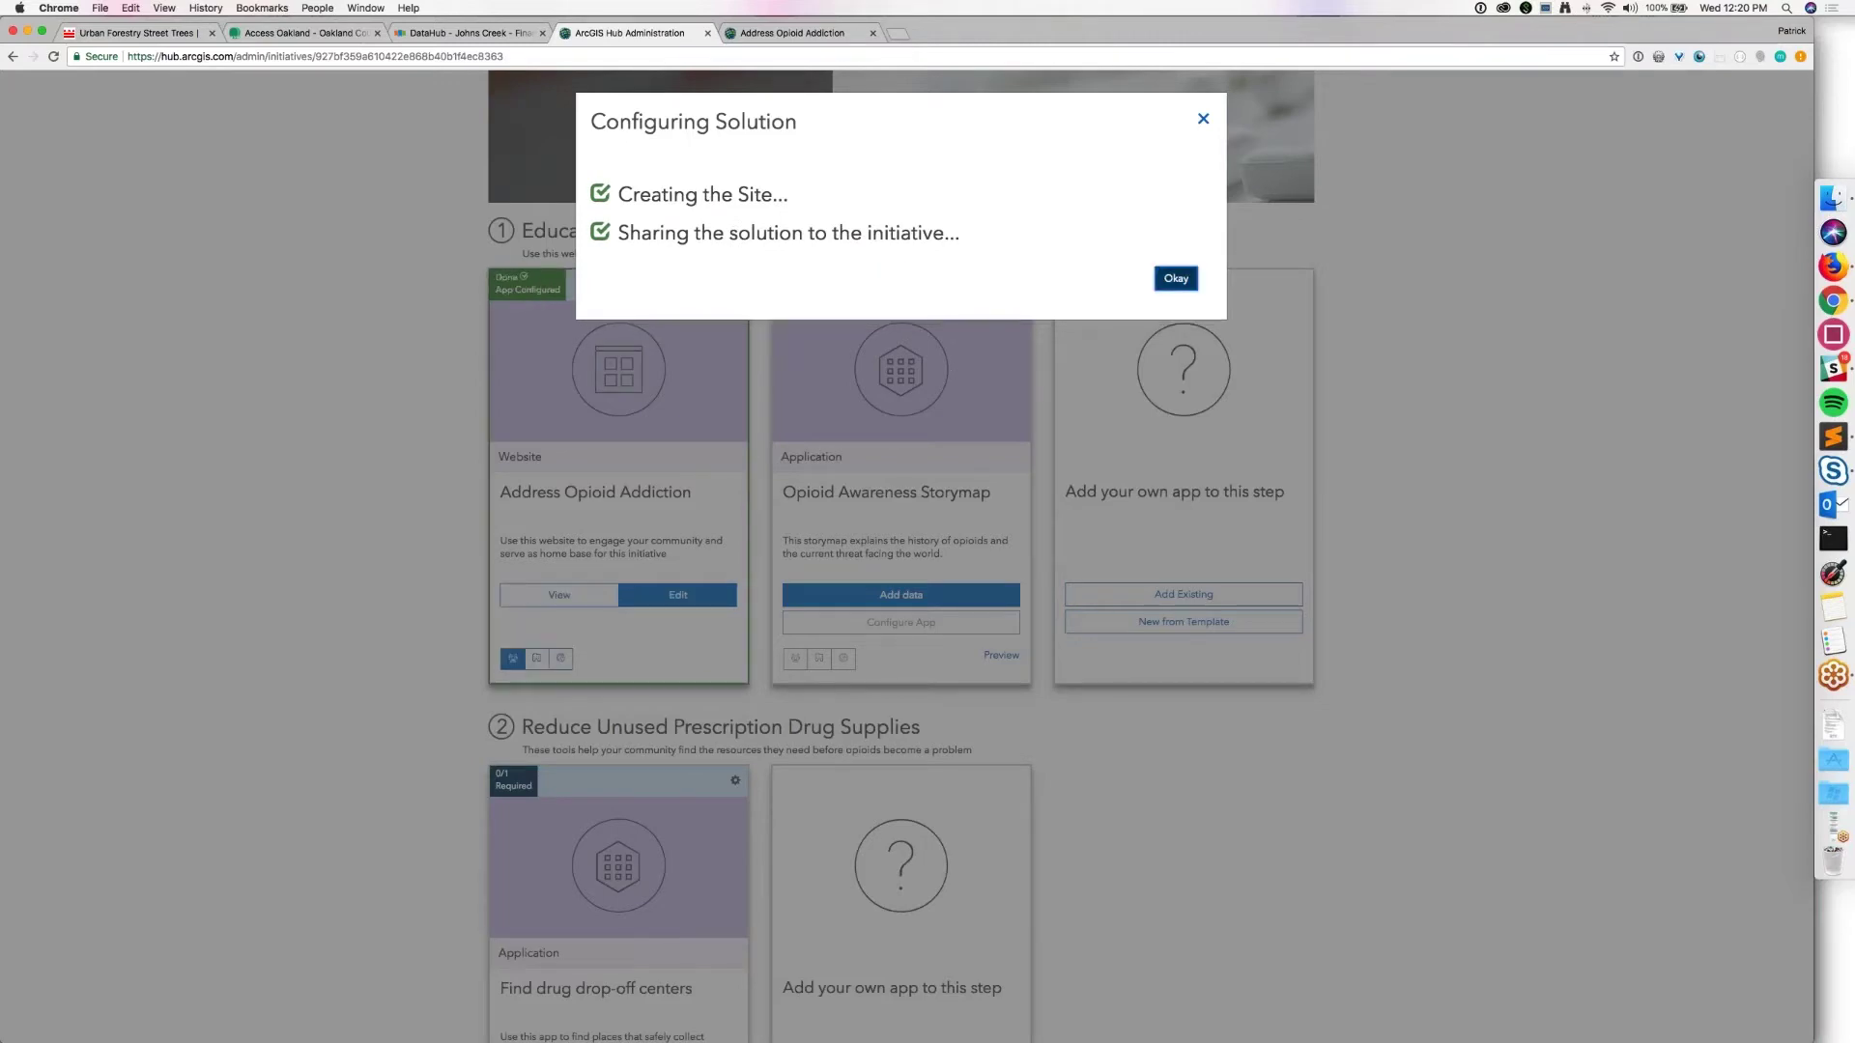
pyautogui.click(1176, 278)
pyautogui.scroll(-2, 334, 831)
pyautogui.scroll(-4, 333, 829)
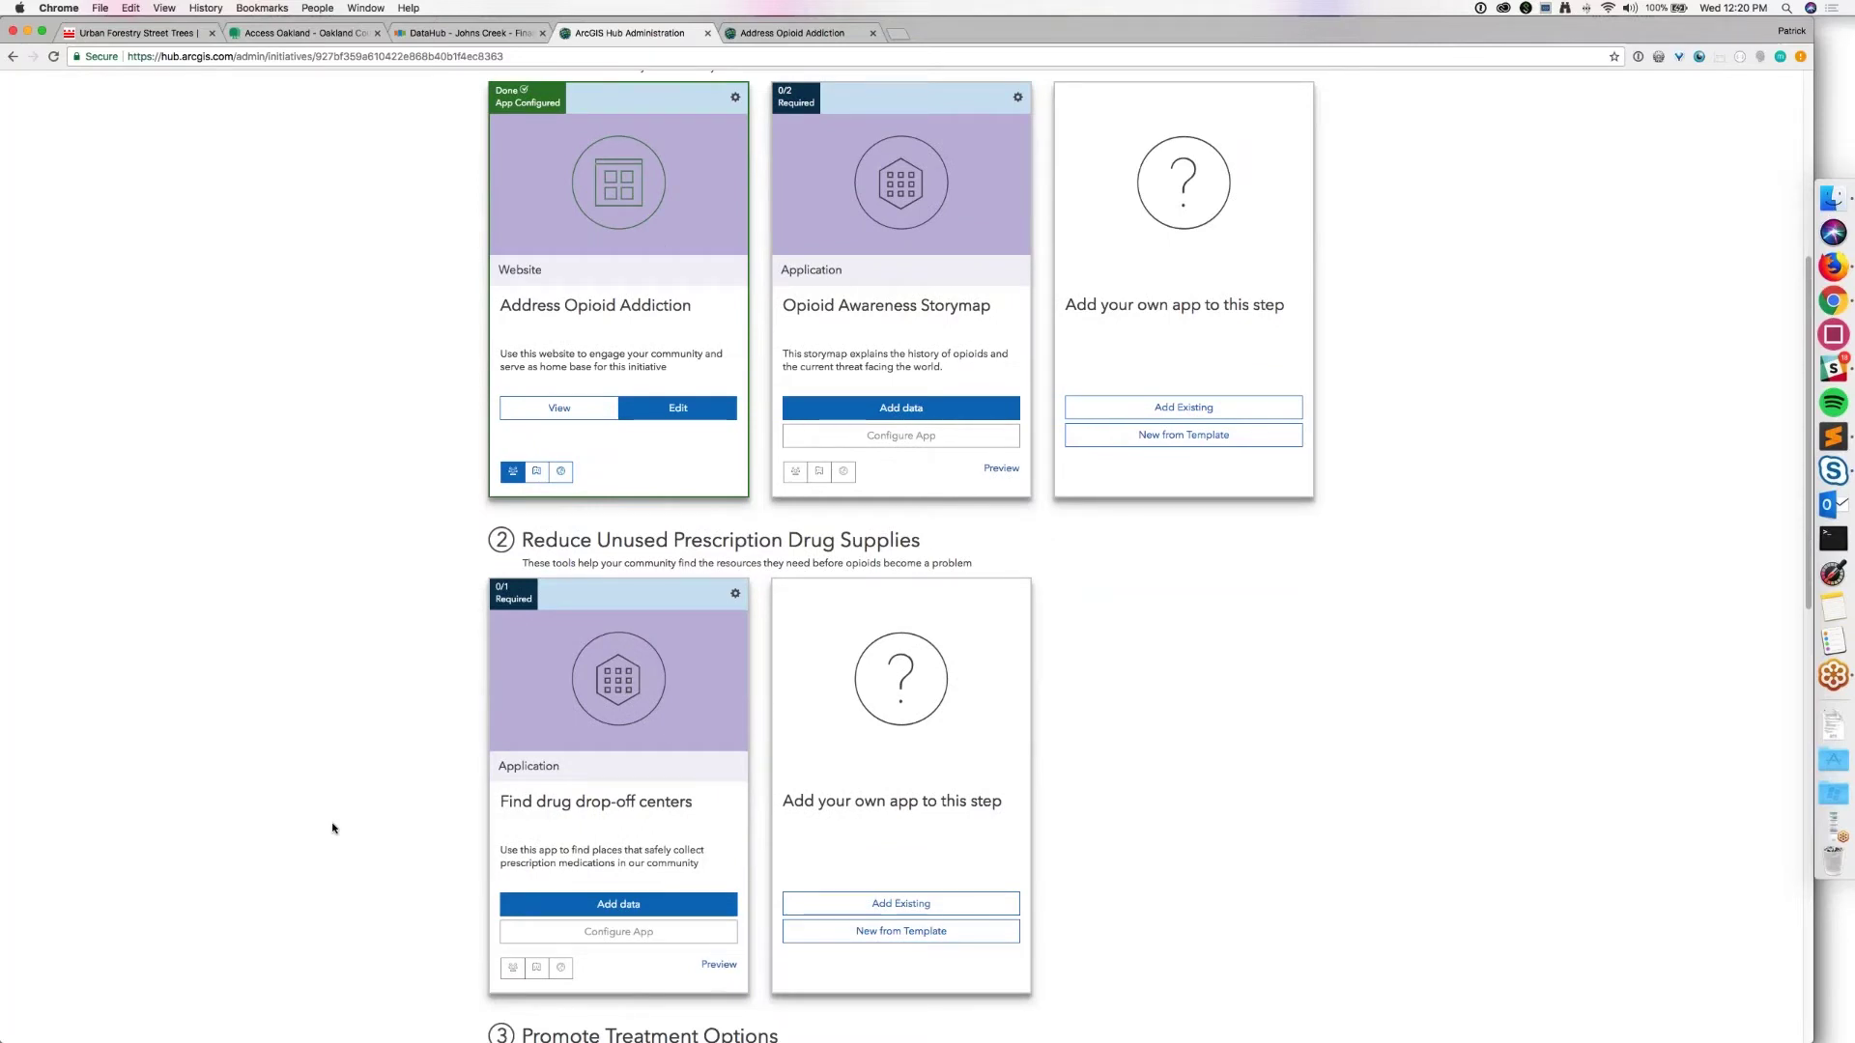
pyautogui.click(853, 906)
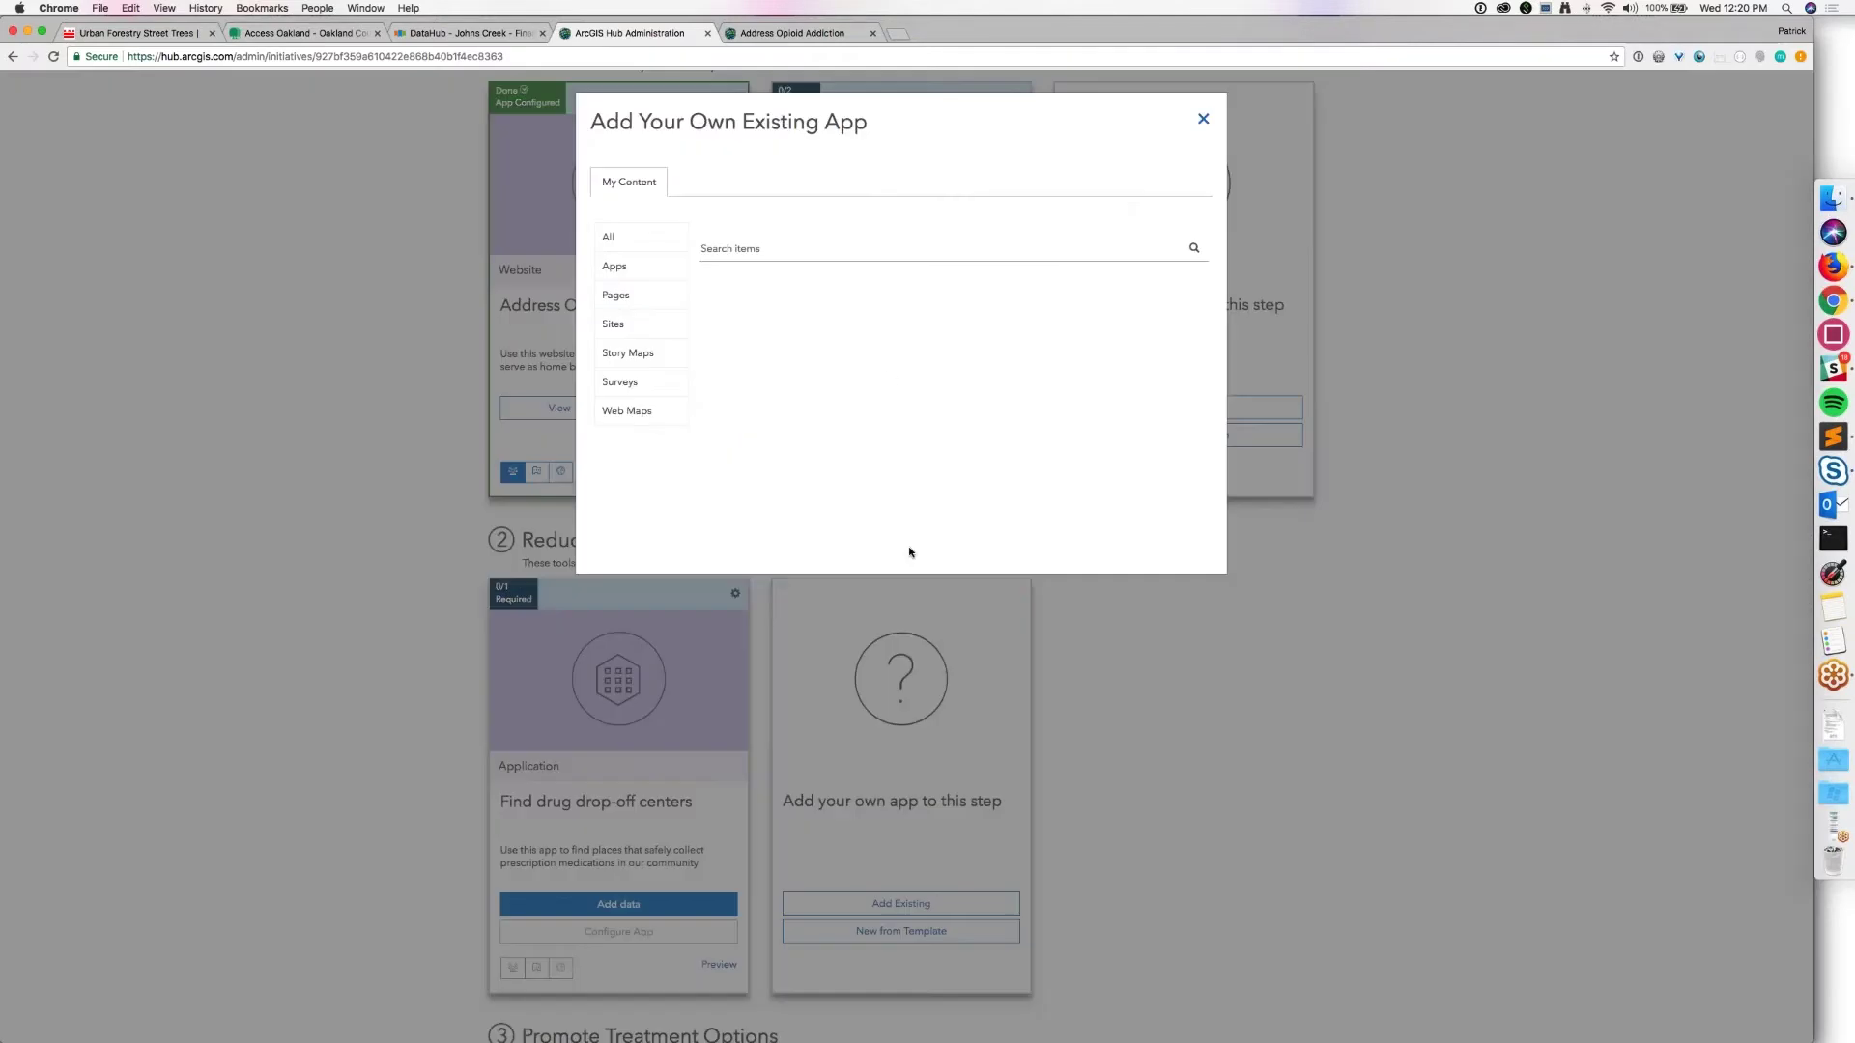
# Step: Search your apps for 'geod' and add Find drug drop-off centers Geodev to step 2
pyautogui.click(725, 251)
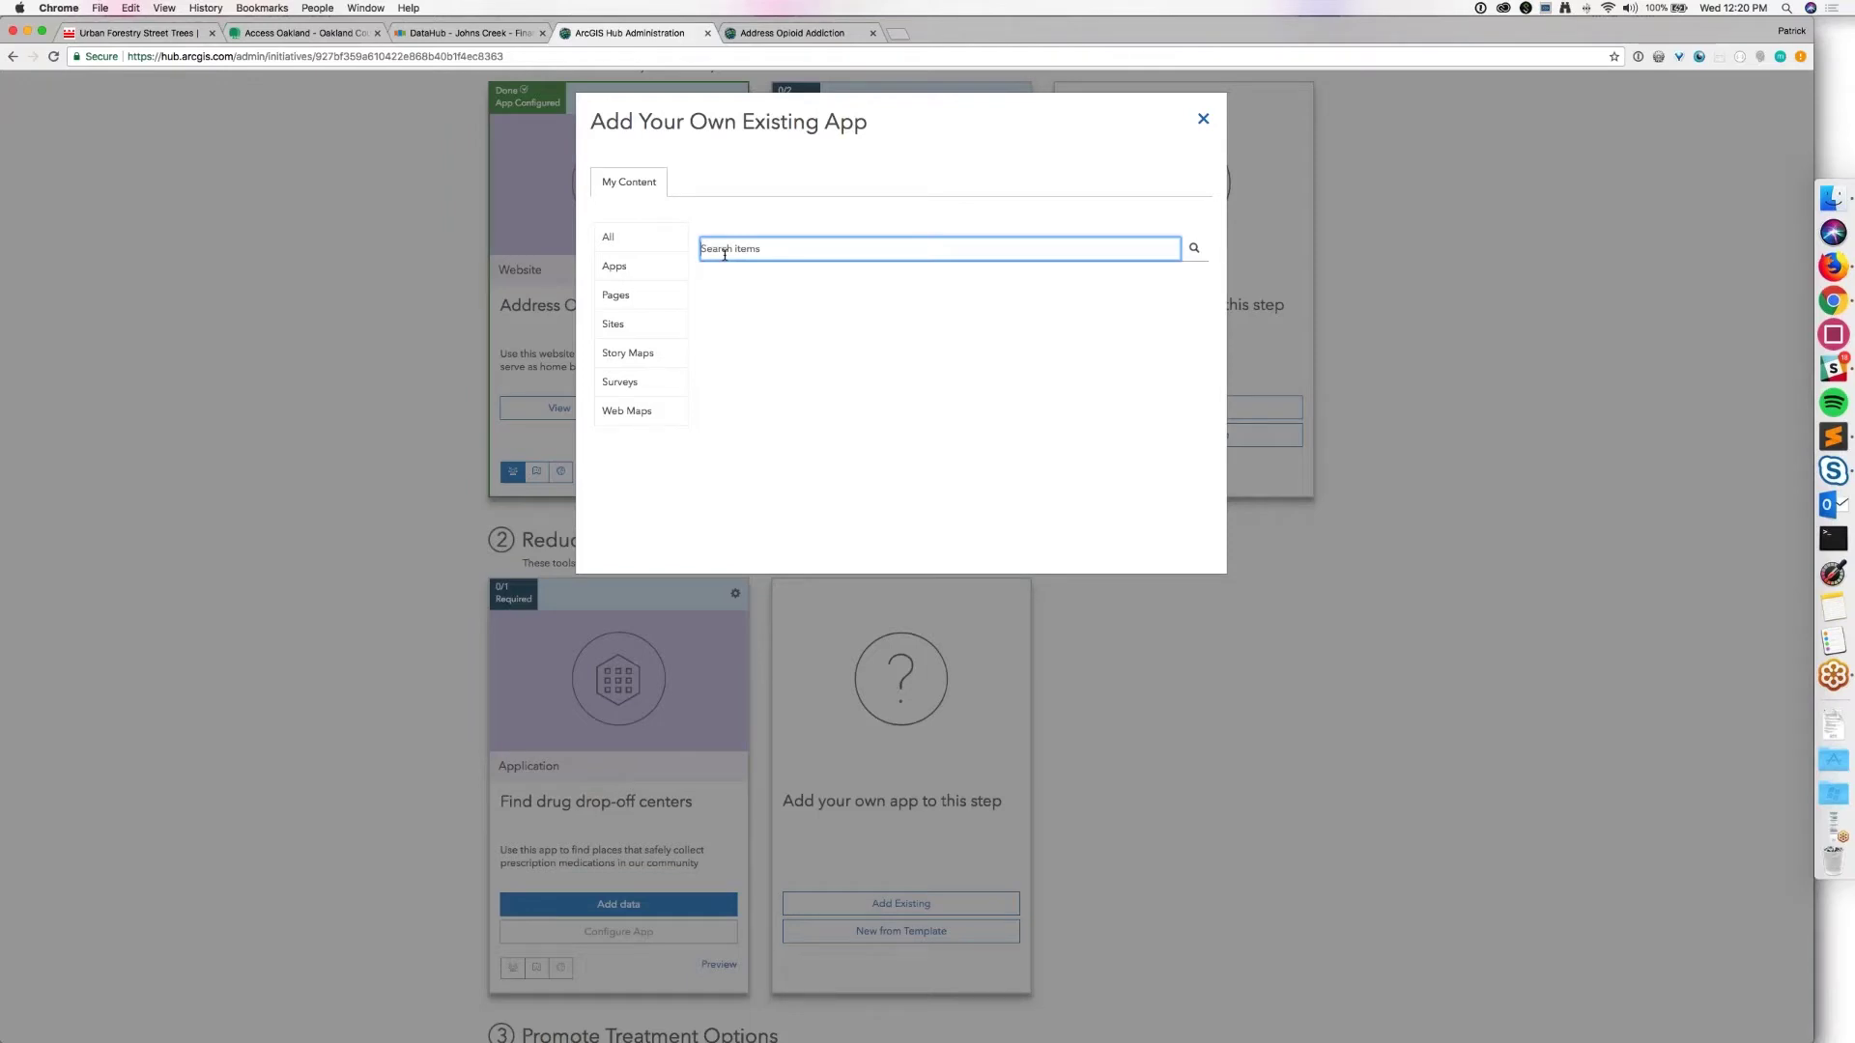
pyautogui.write('geodev')
pyautogui.click(629, 269)
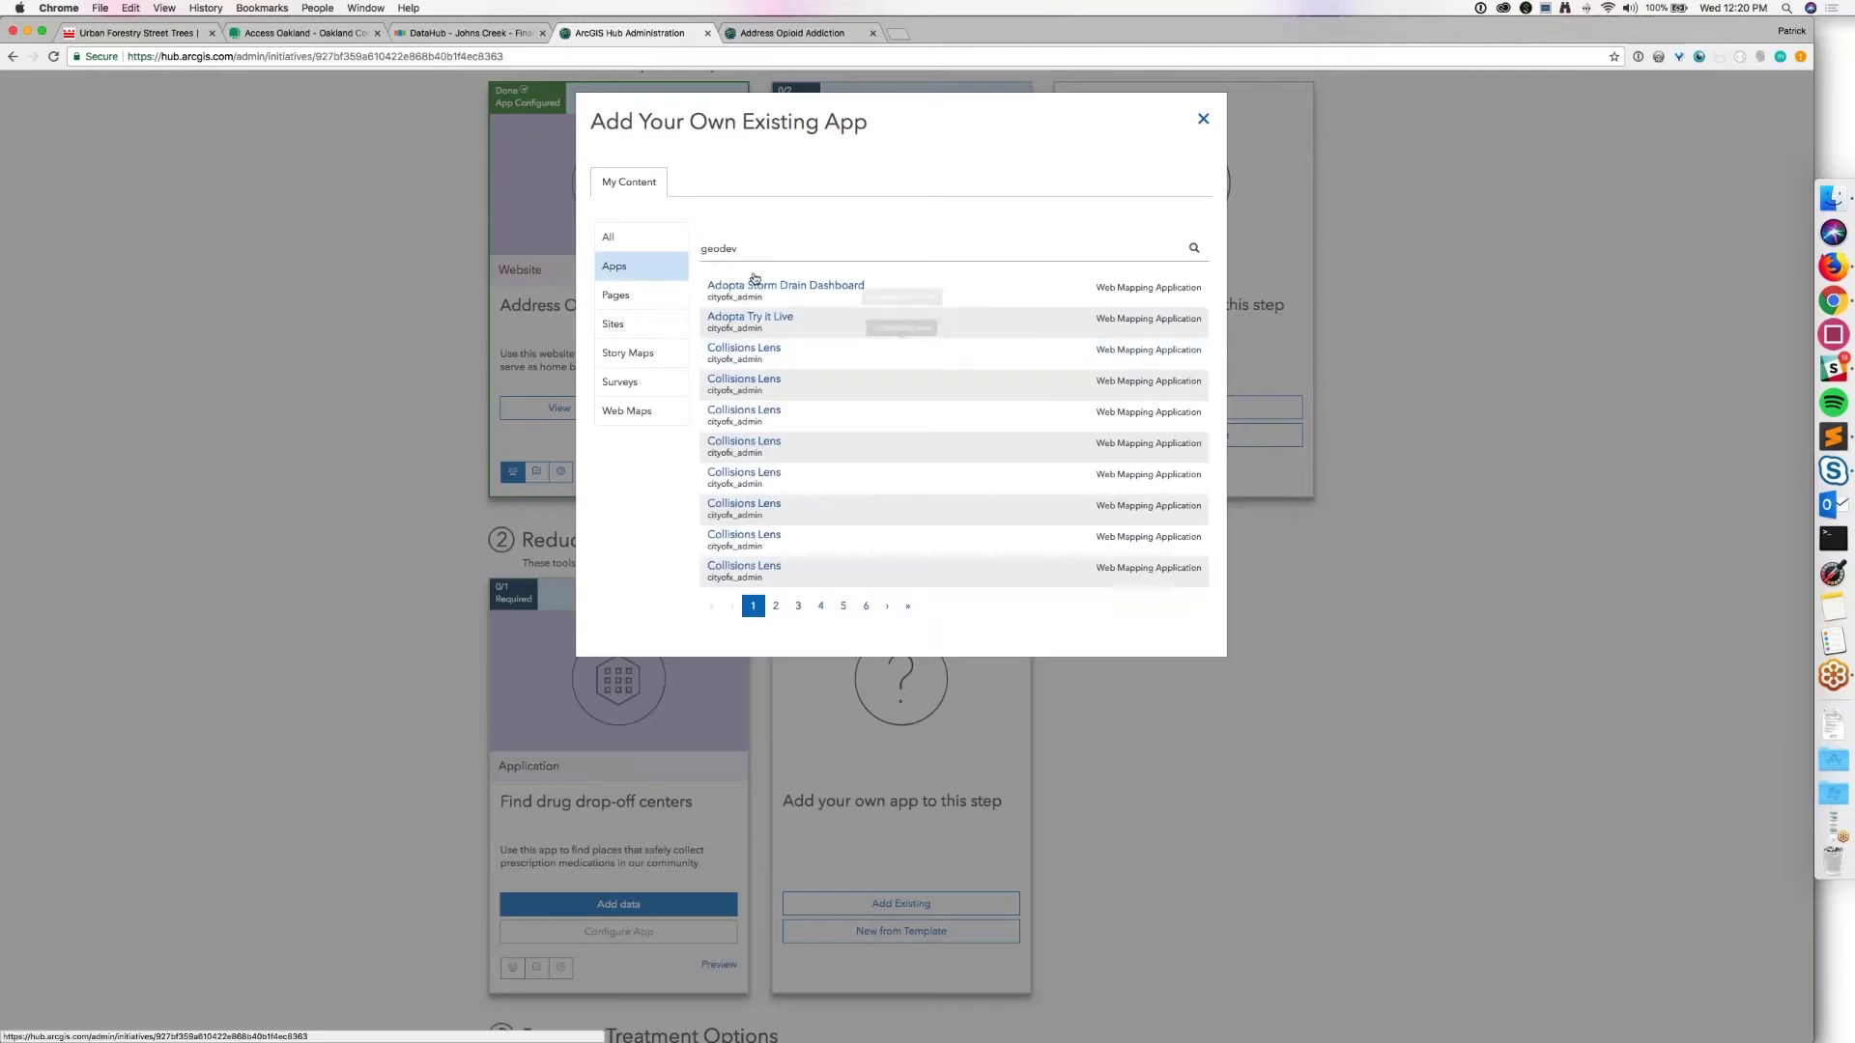
pyautogui.press('Return')
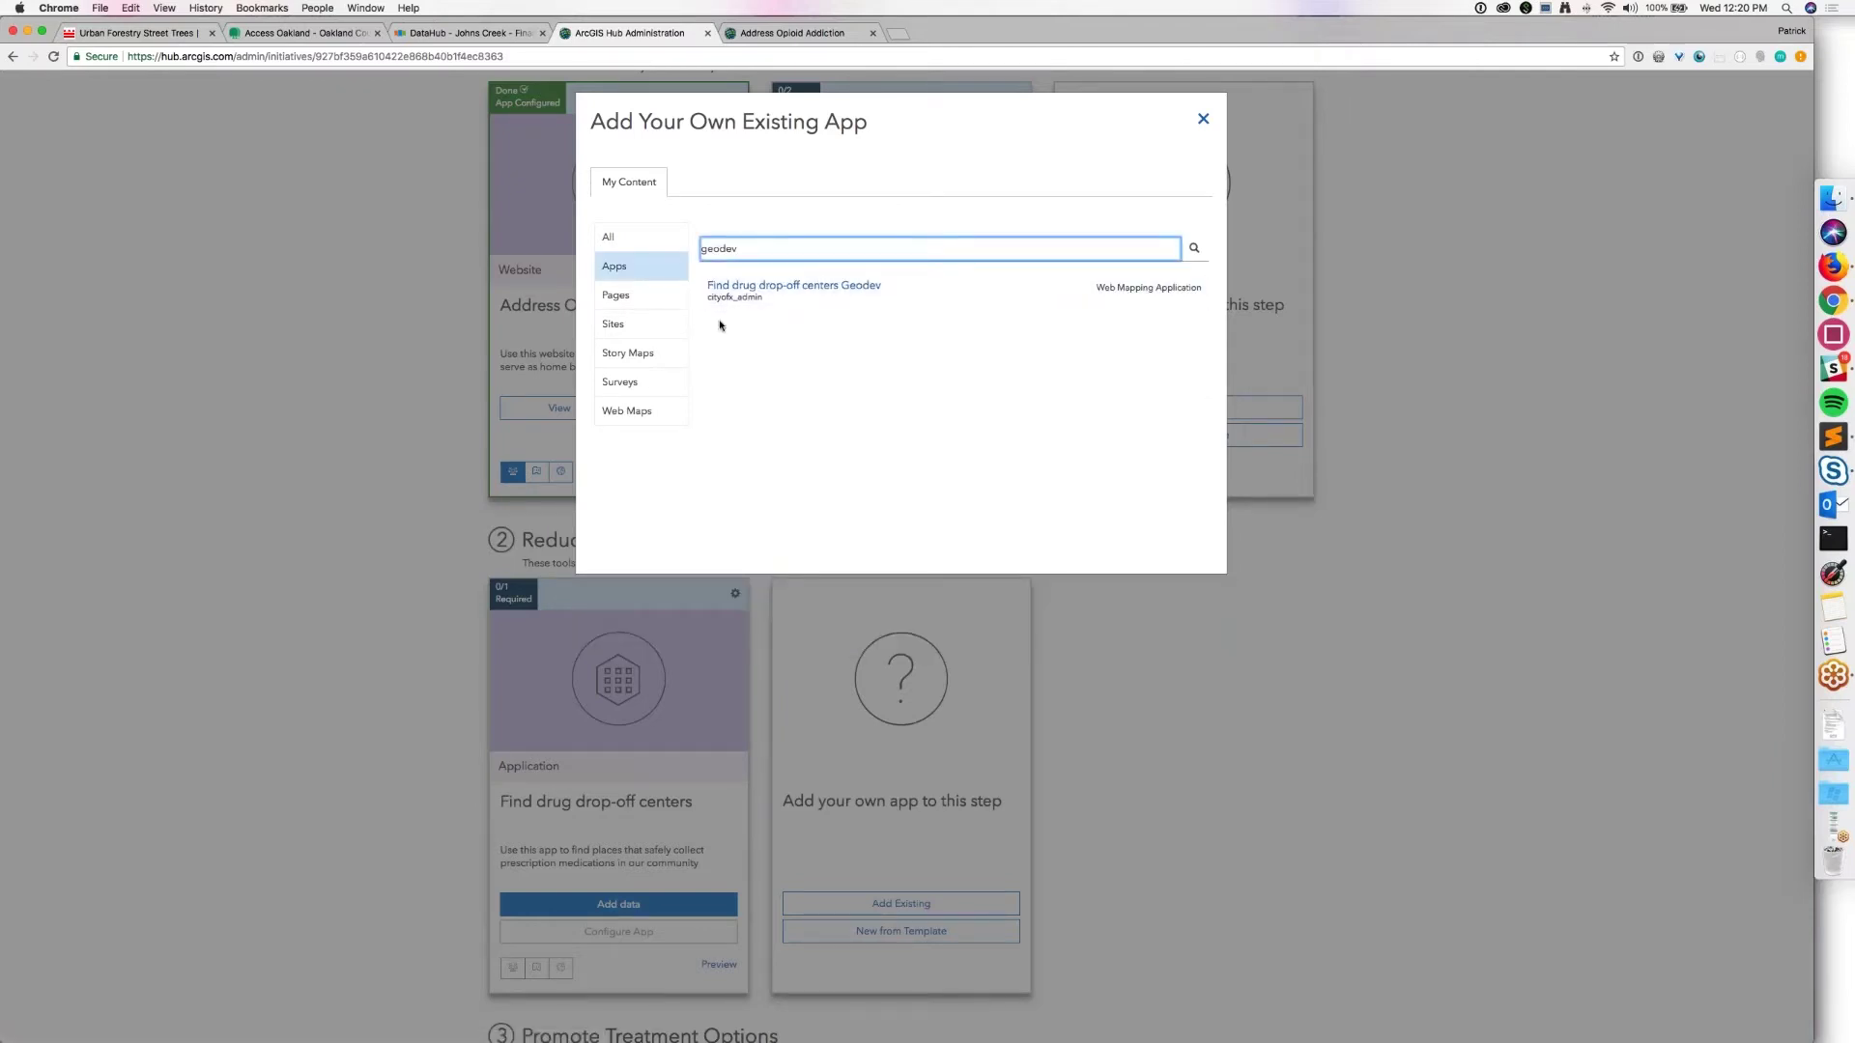
pyautogui.click(715, 290)
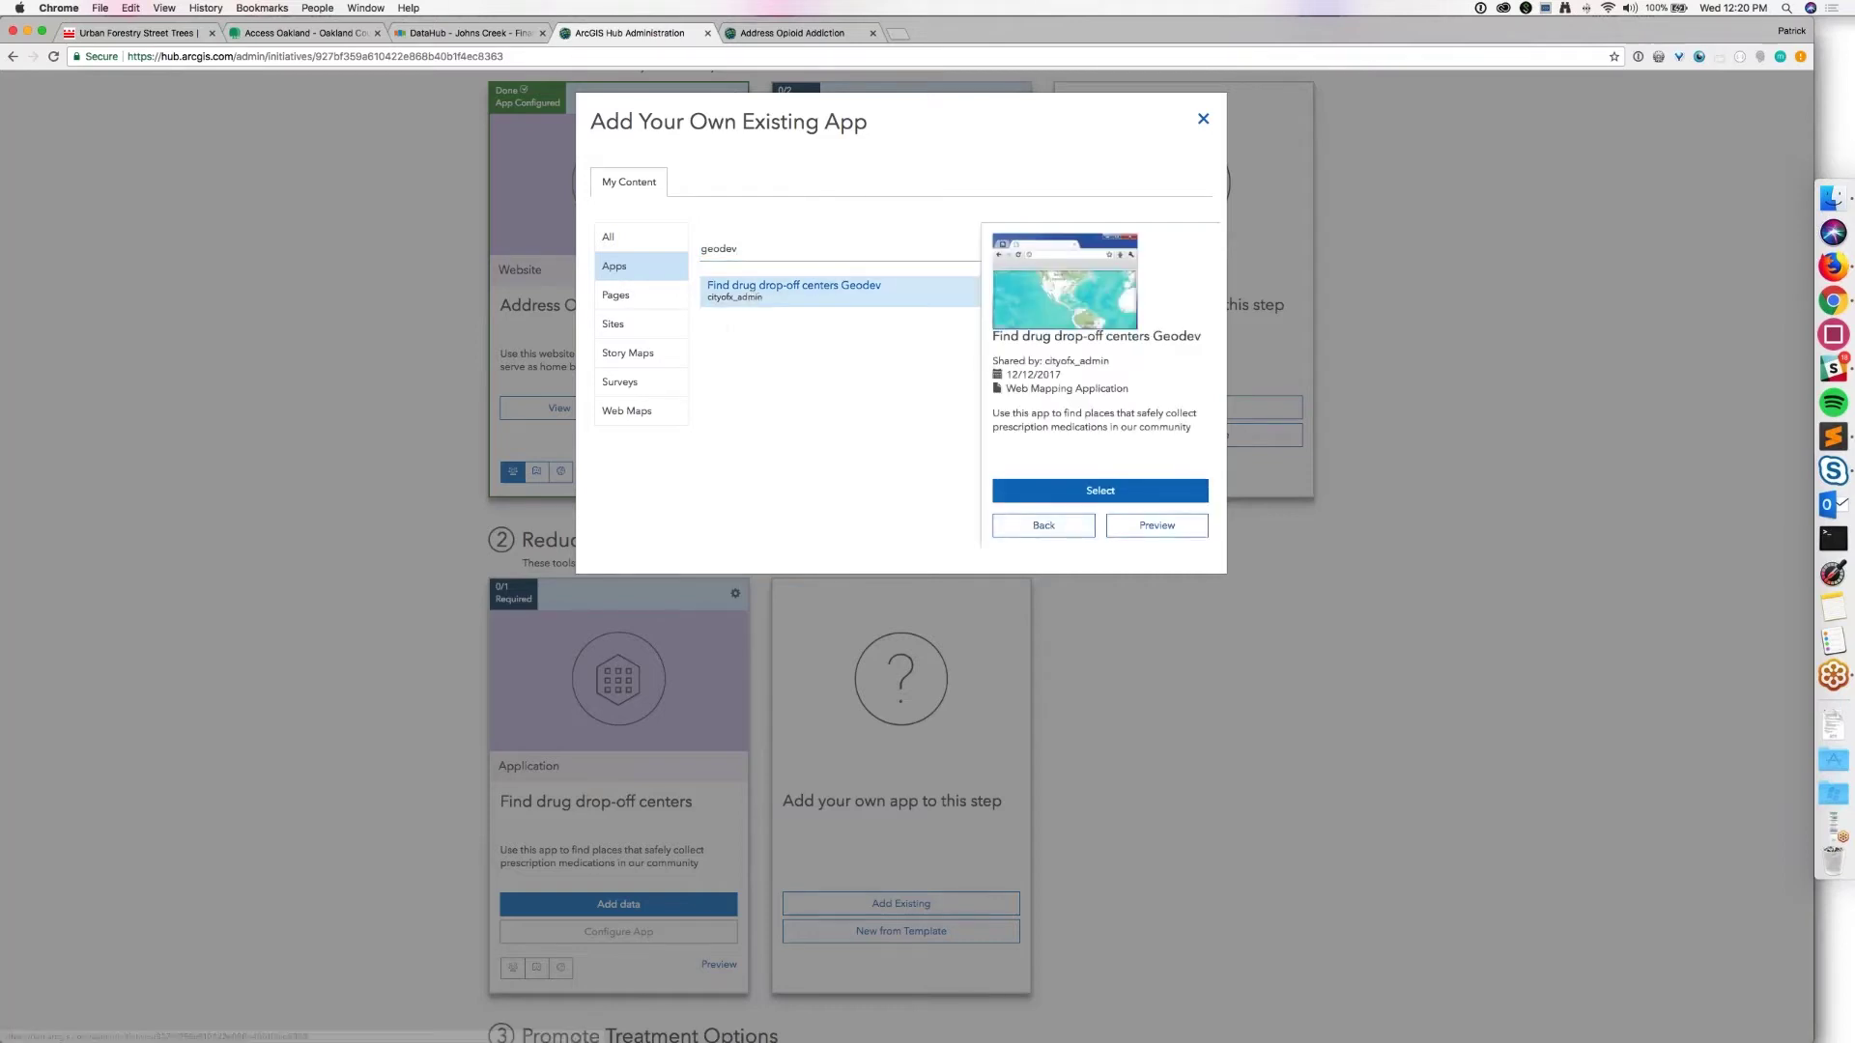
pyautogui.click(1100, 491)
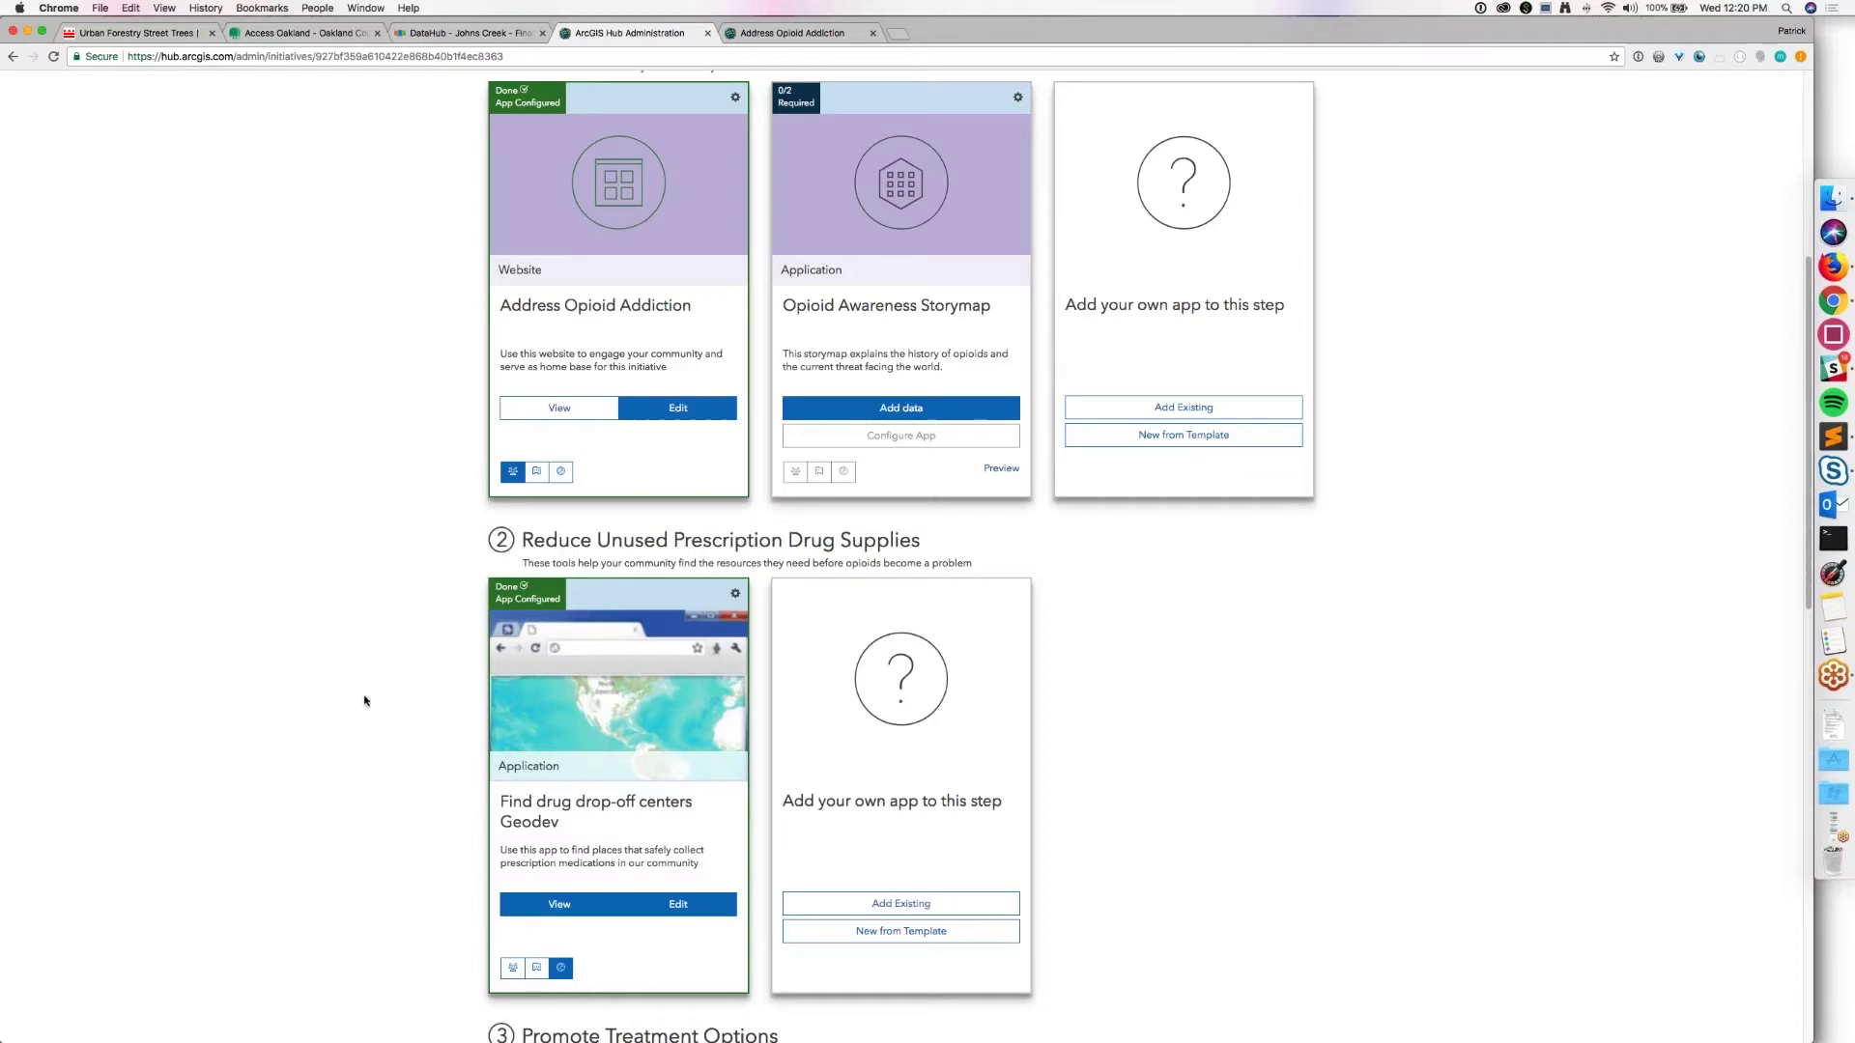
# Step: Open the Address Opioid Addiction site editor and inspect the Opioid Deaths and Opioid Overdoses statistic settings
pyautogui.click(656, 417)
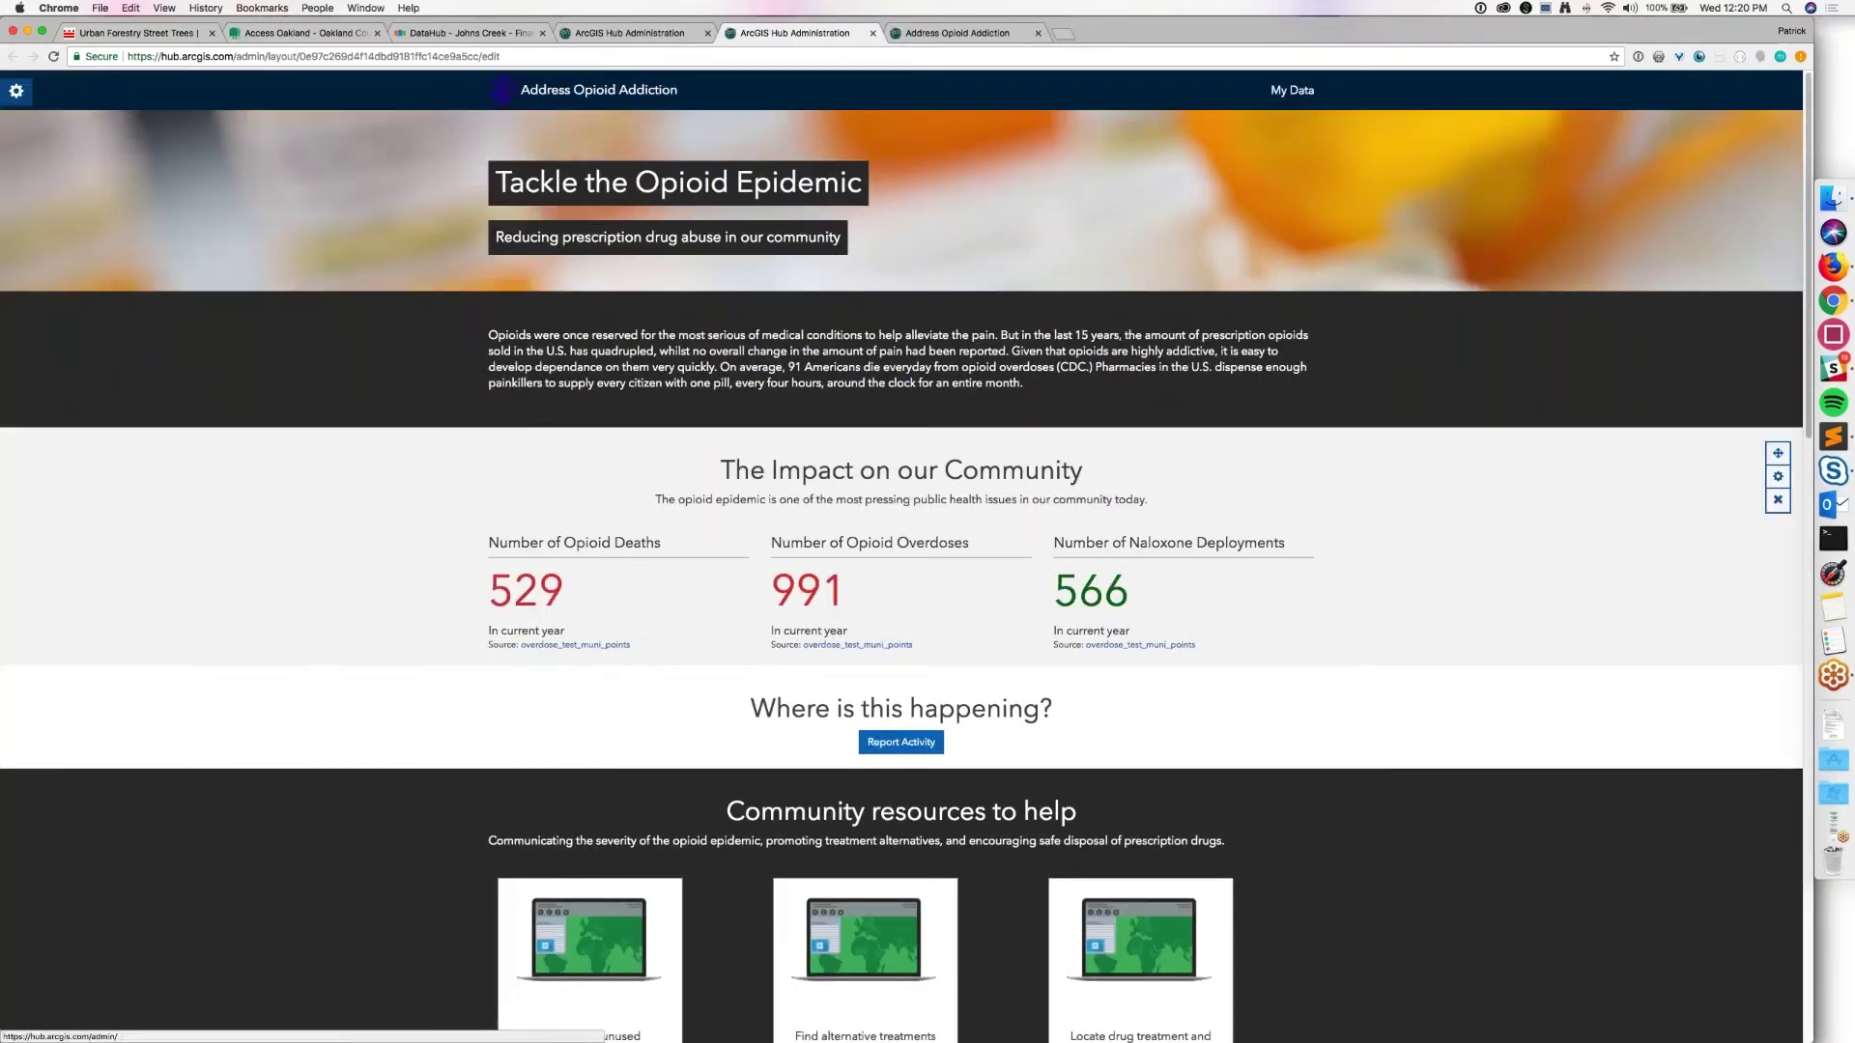
pyautogui.moveTo(710, 552)
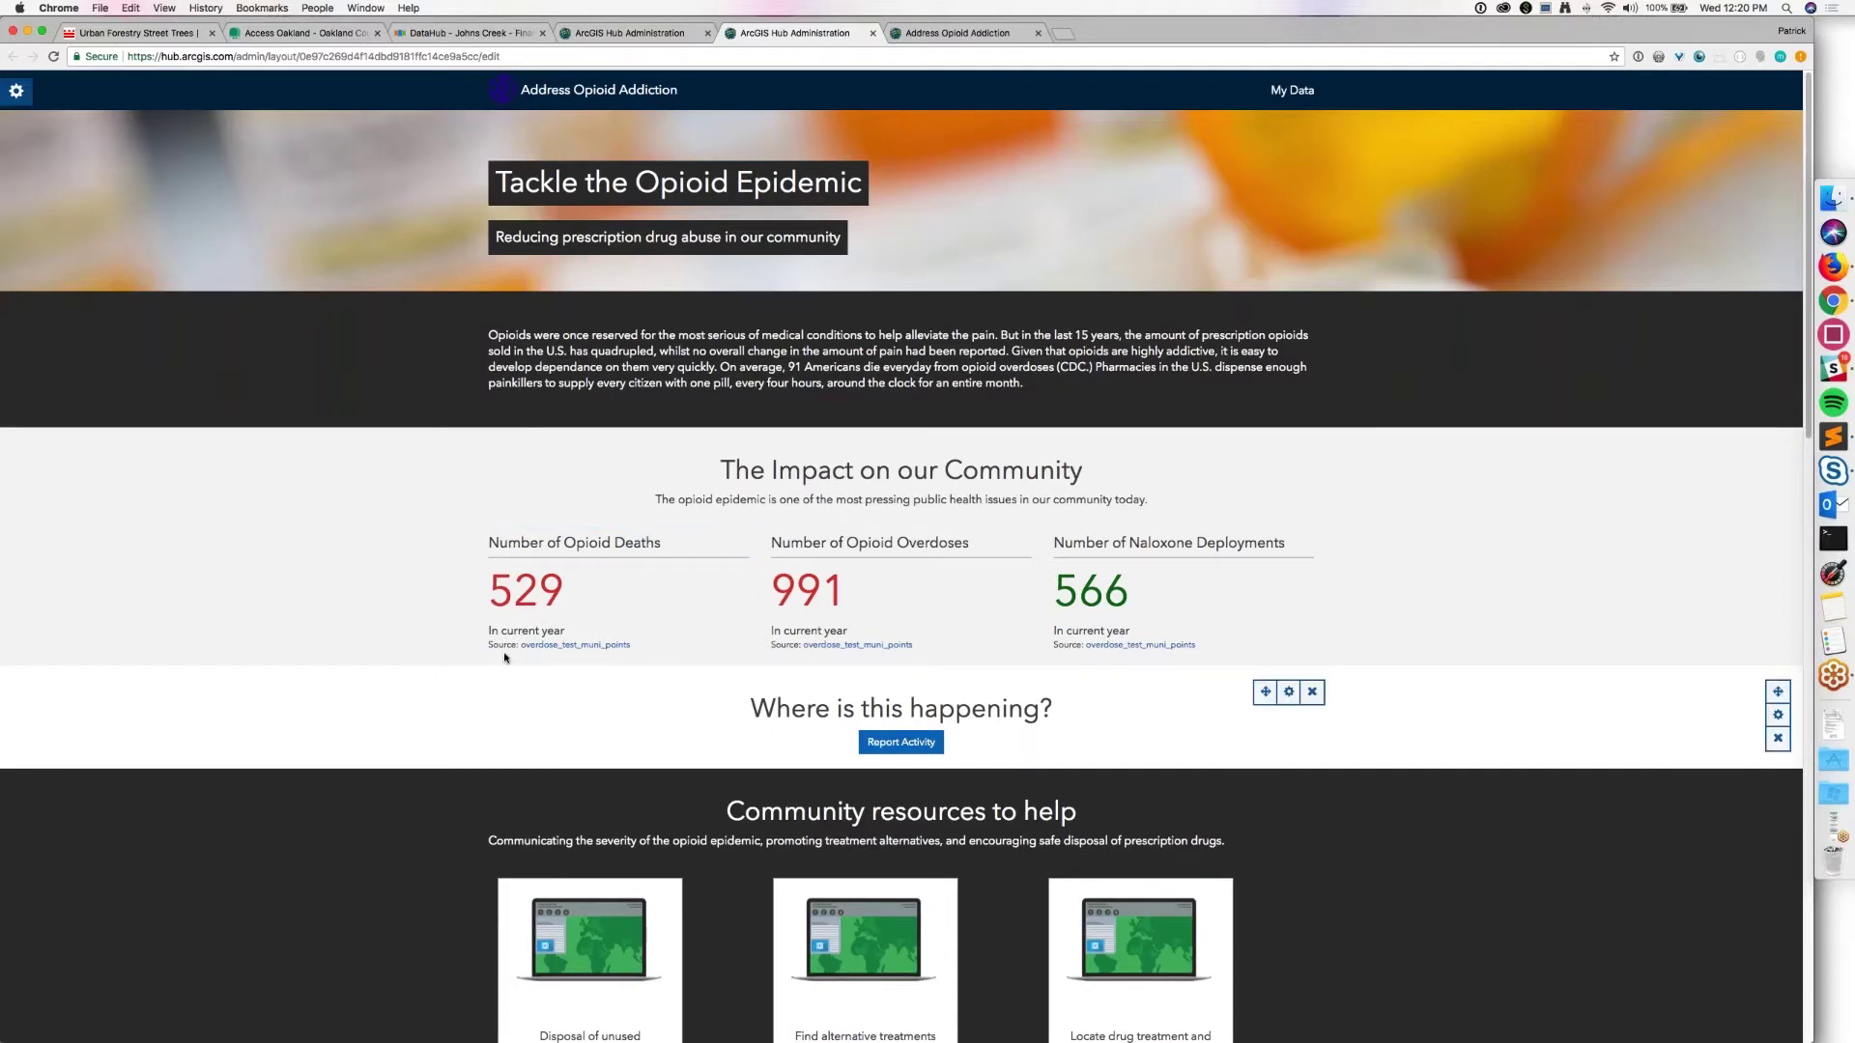
pyautogui.click(723, 542)
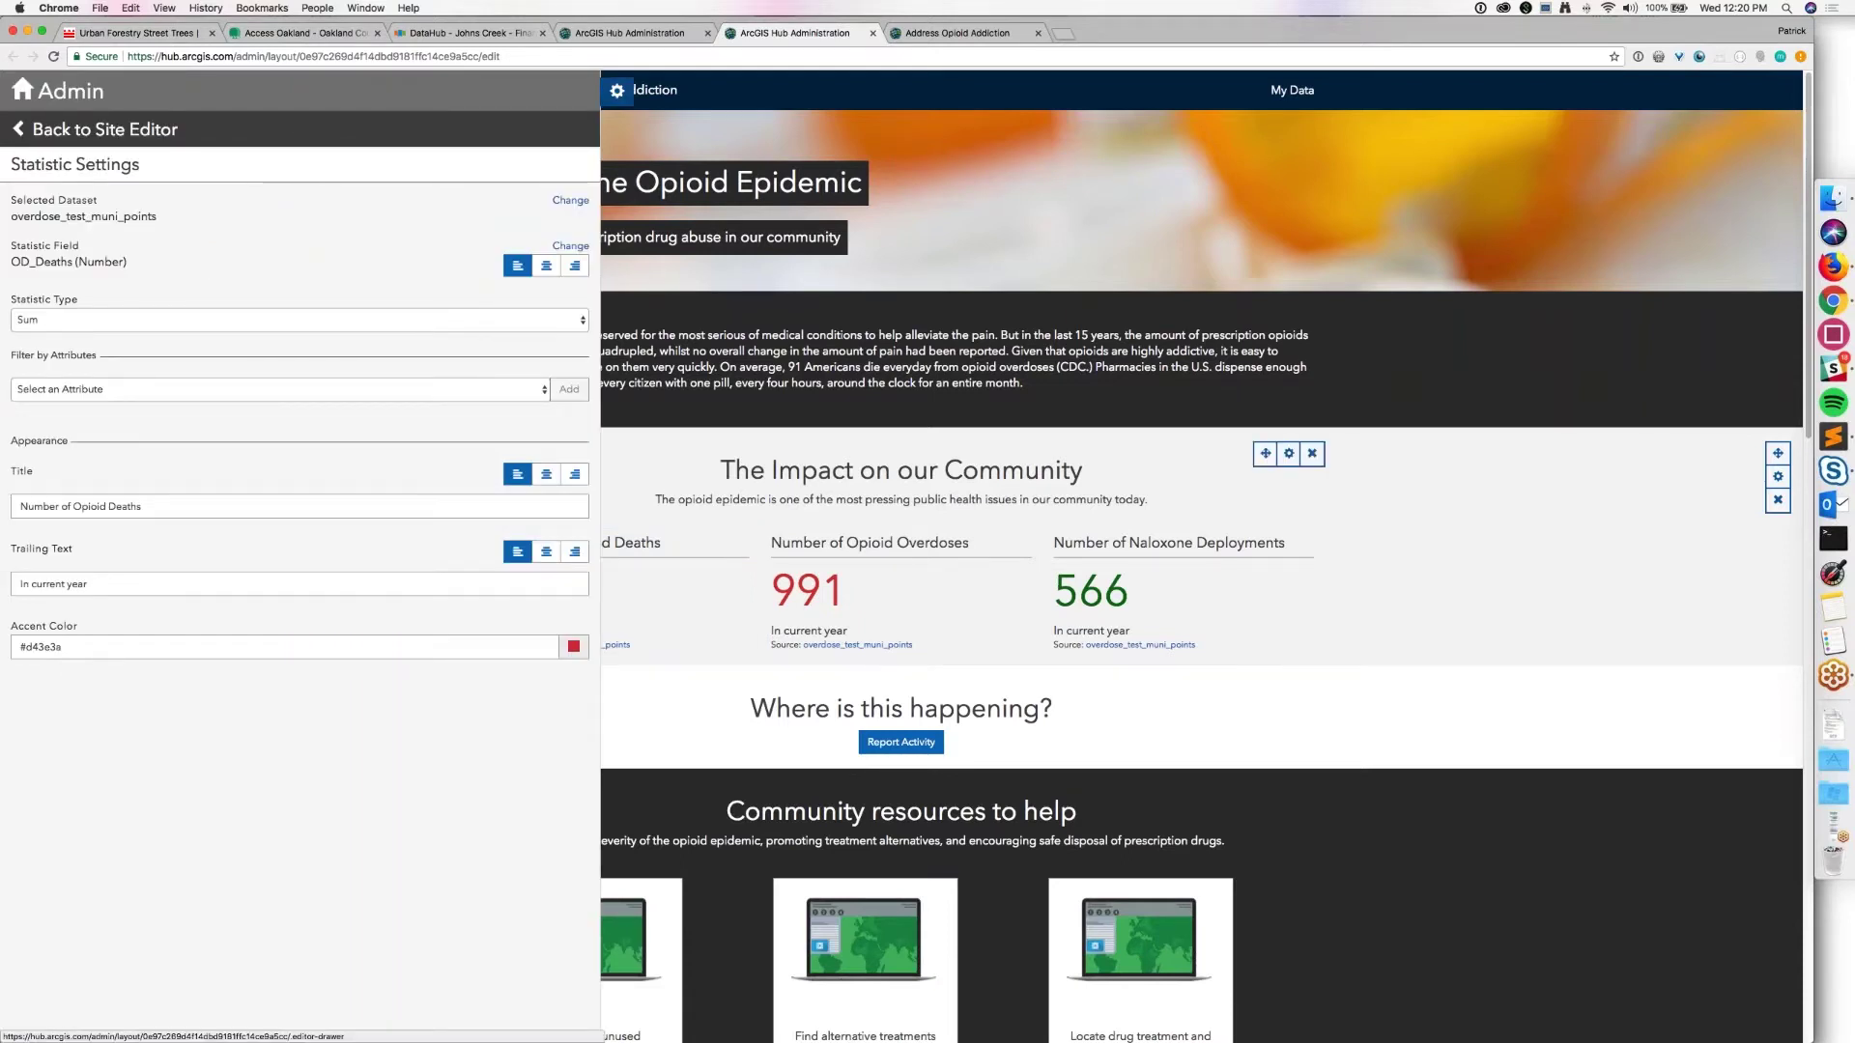
pyautogui.click(617, 90)
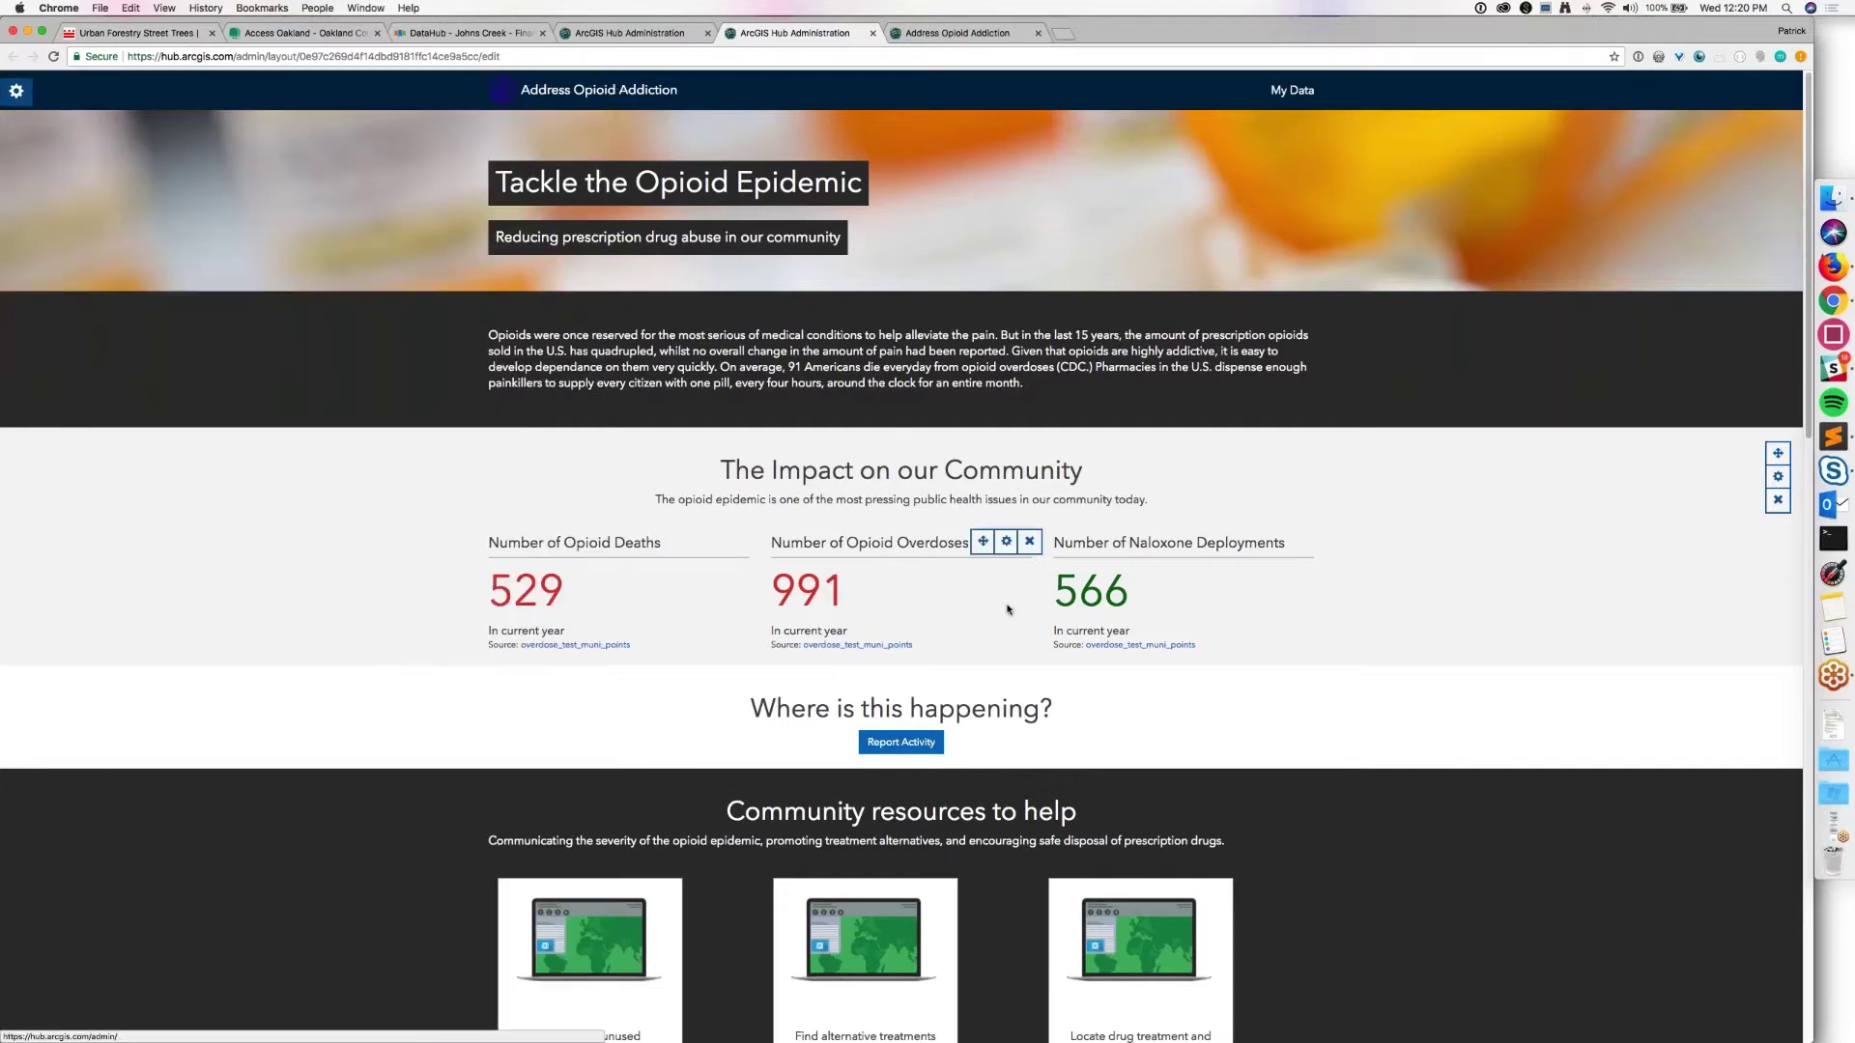
pyautogui.click(1006, 544)
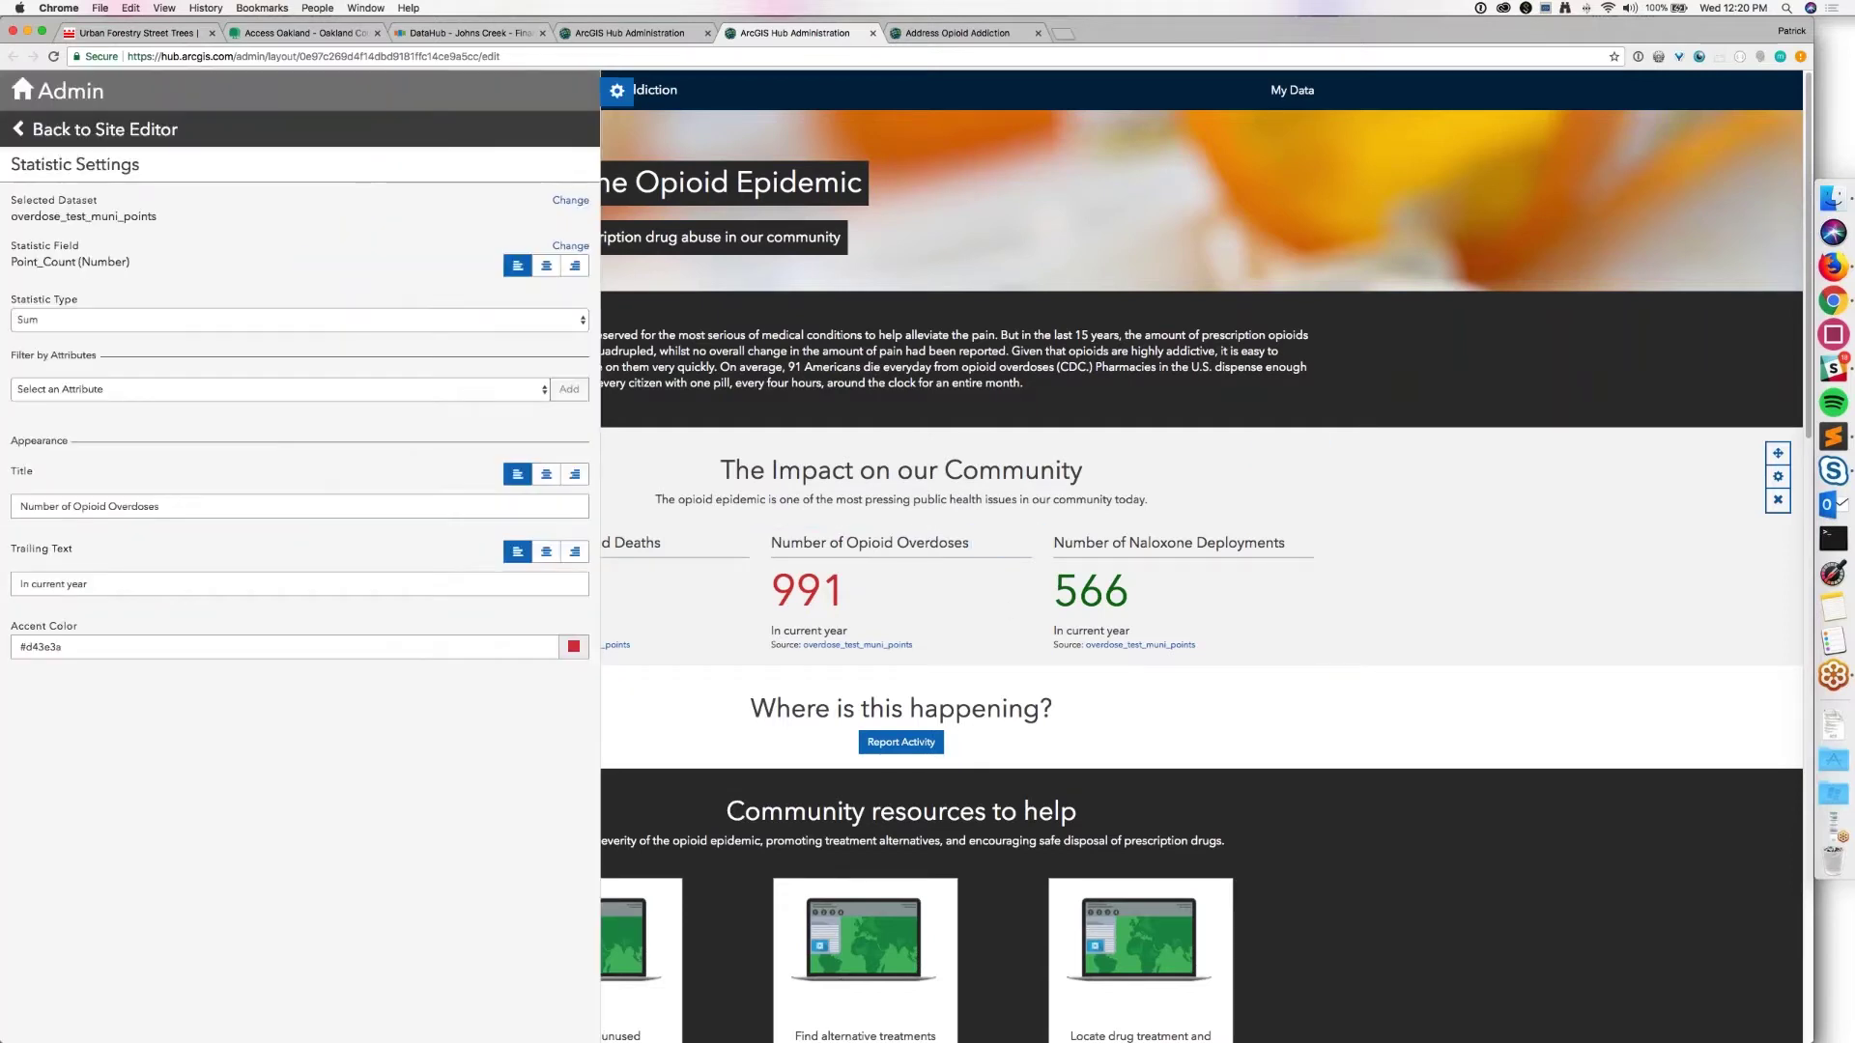
pyautogui.click(617, 92)
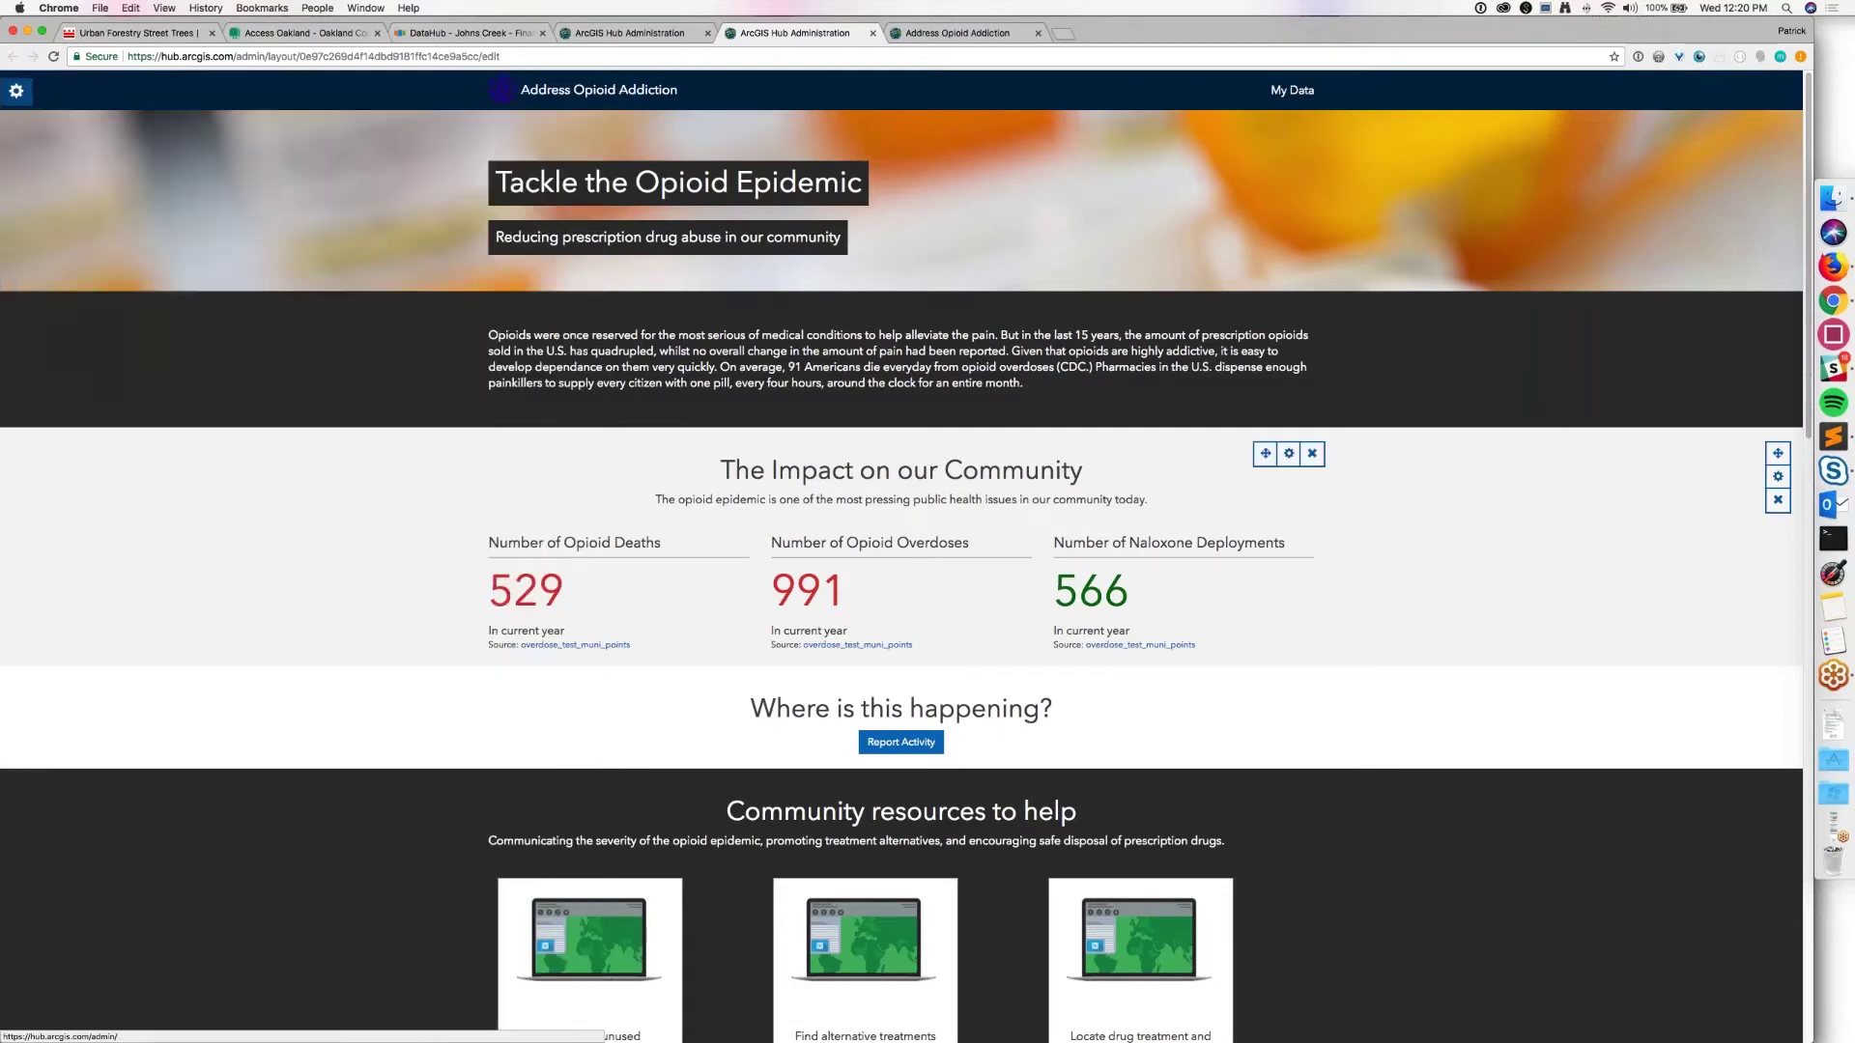
# Step: Review the rest of the site and its publishing settings, then return to the initiative steps
pyautogui.scroll(-3, 1202, 609)
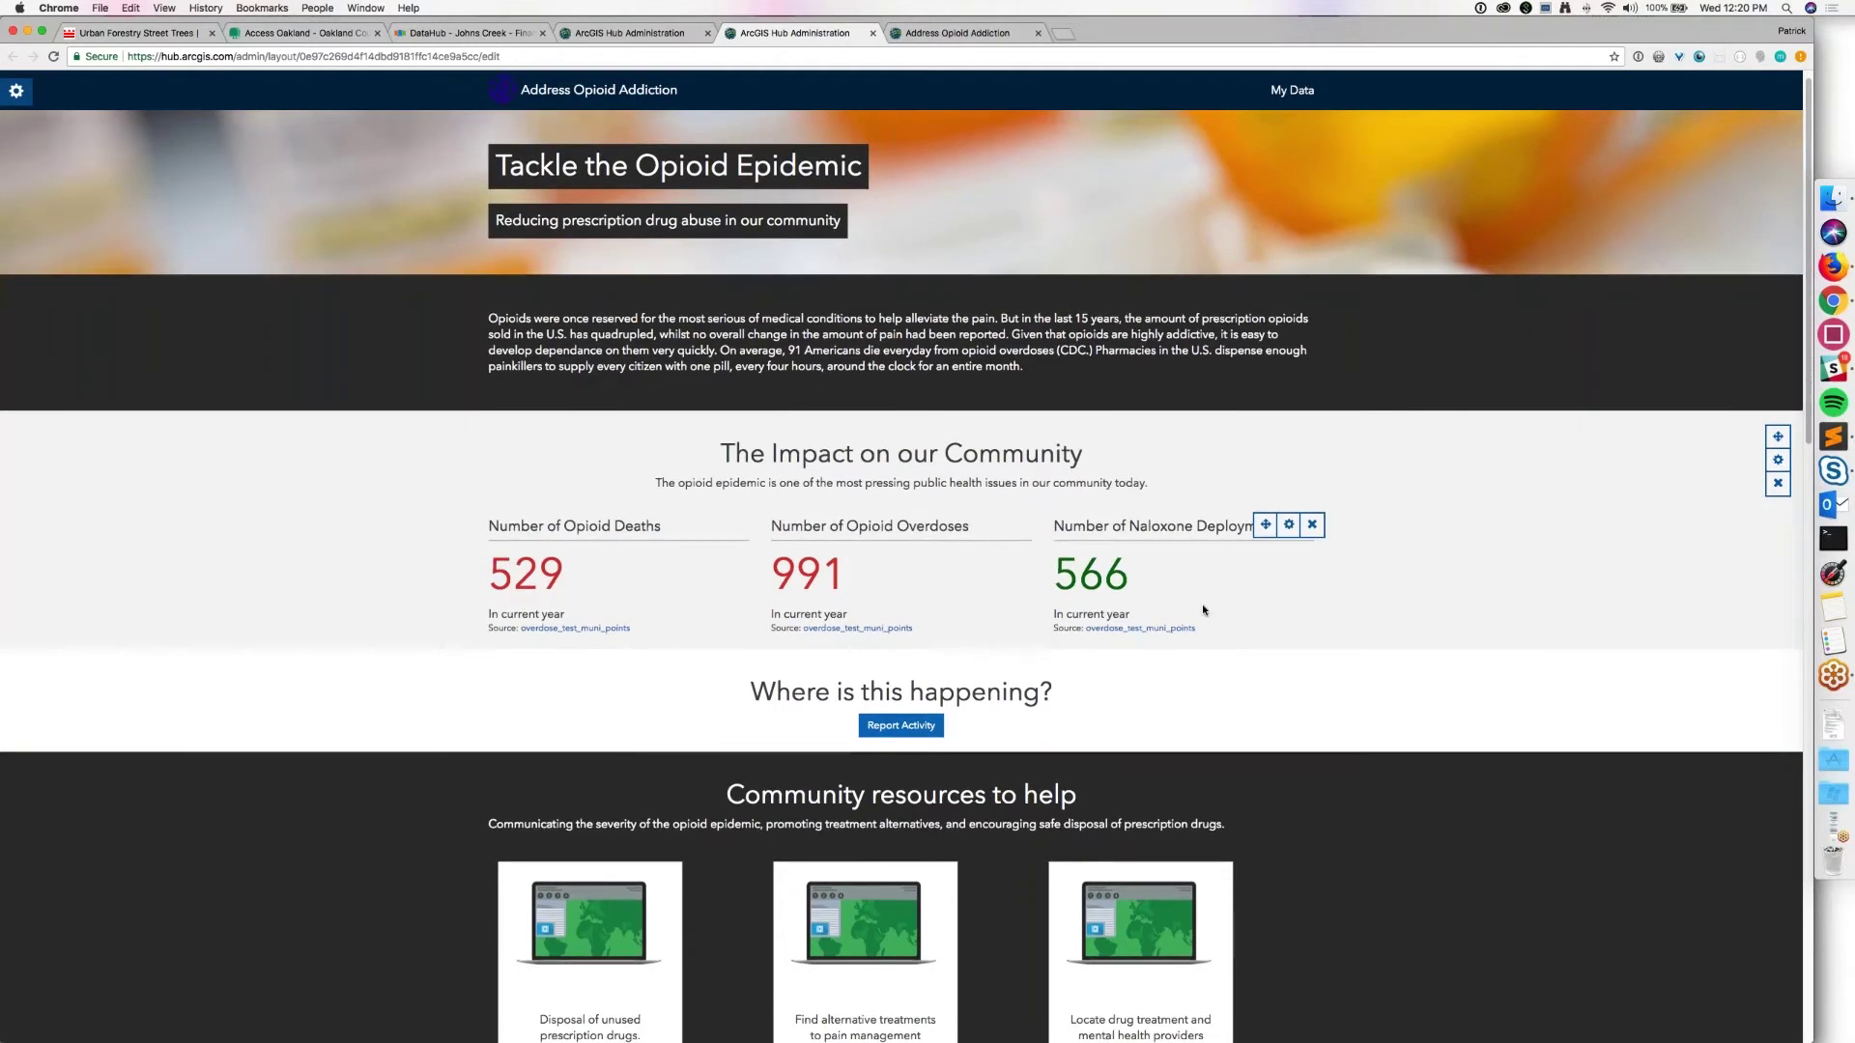
pyautogui.scroll(-15, 1204, 610)
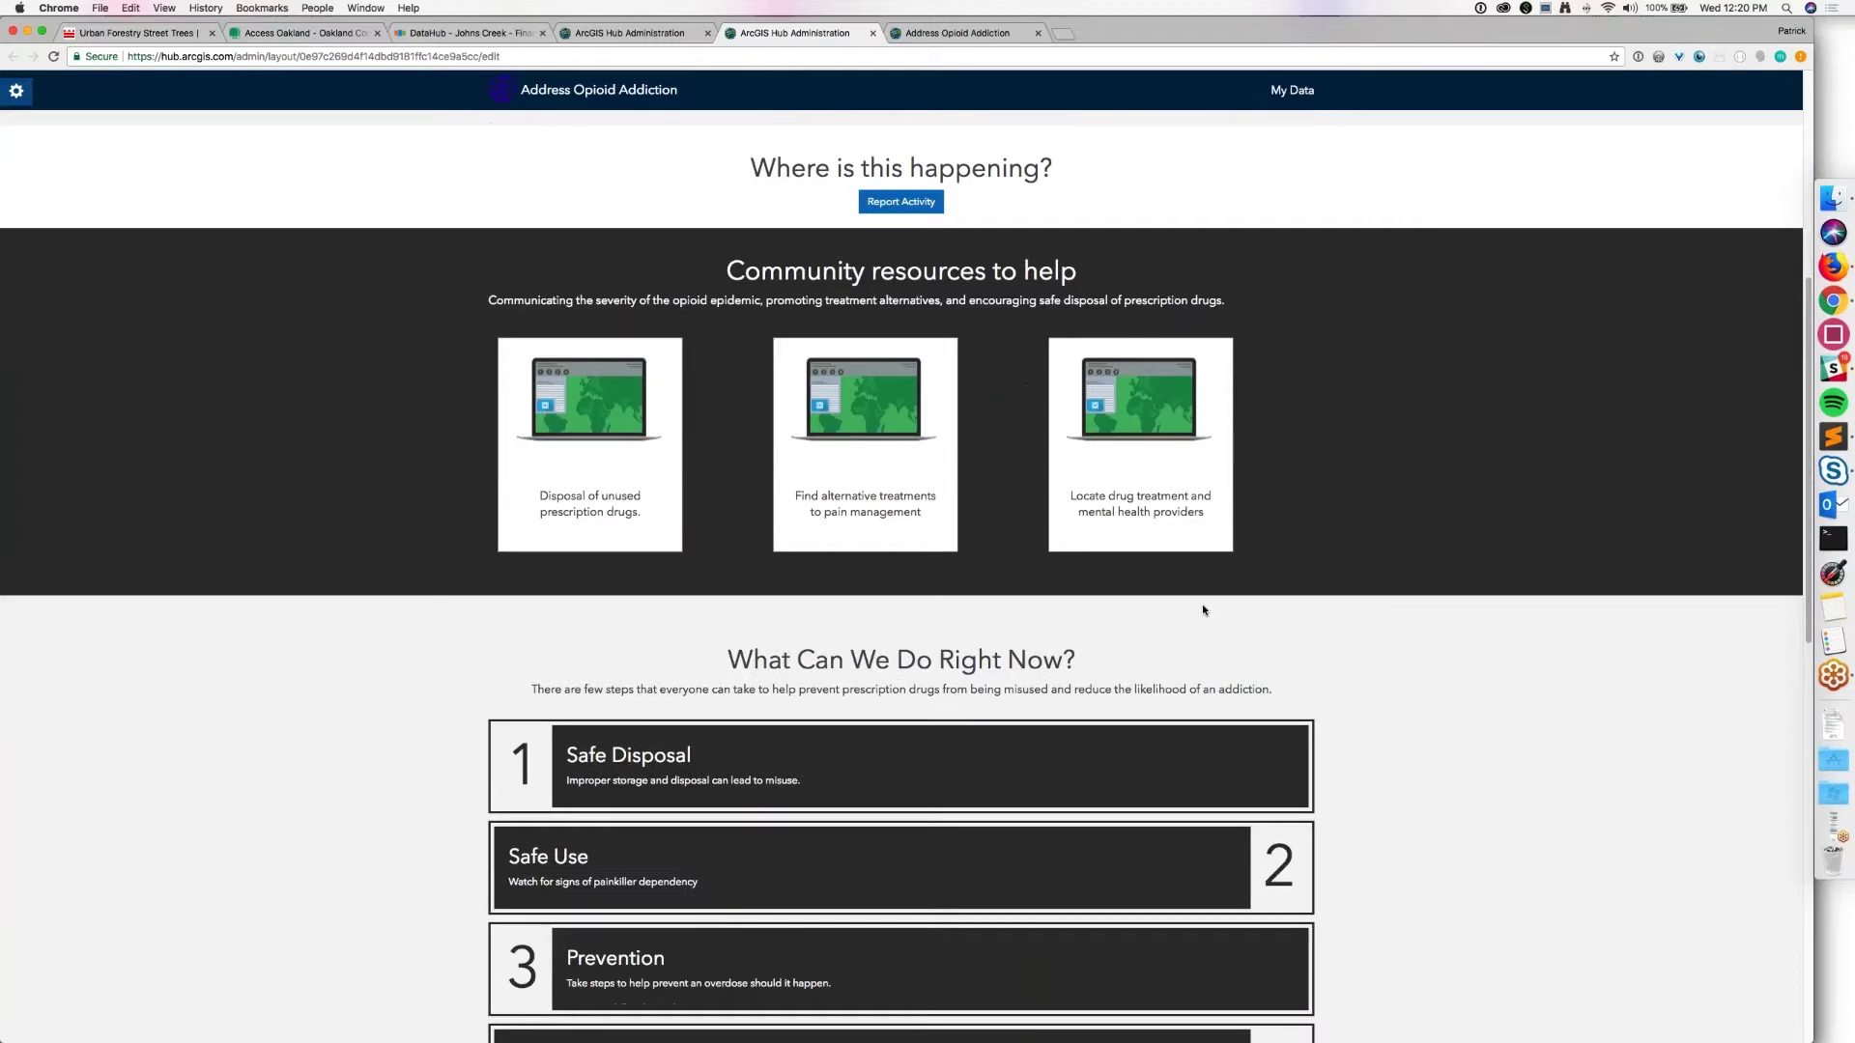
pyautogui.scroll(10, 1204, 610)
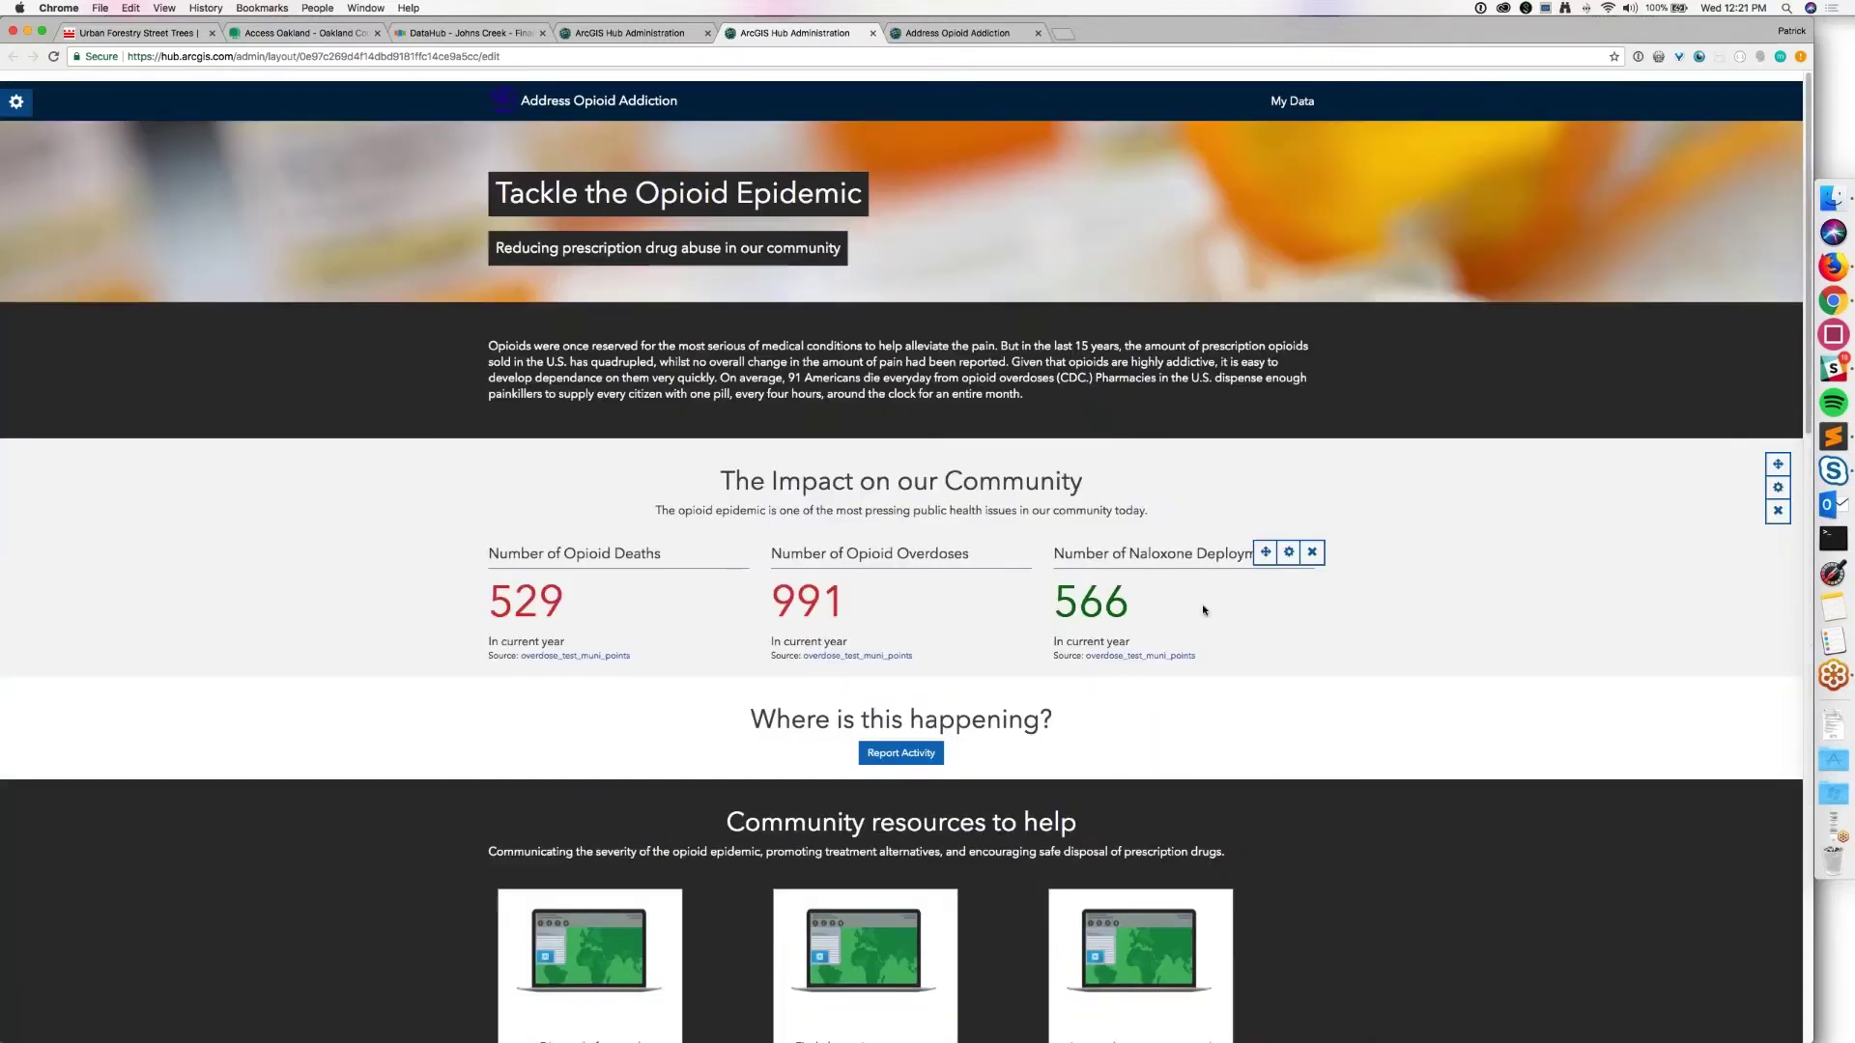
pyautogui.click(1201, 605)
pyautogui.click(617, 89)
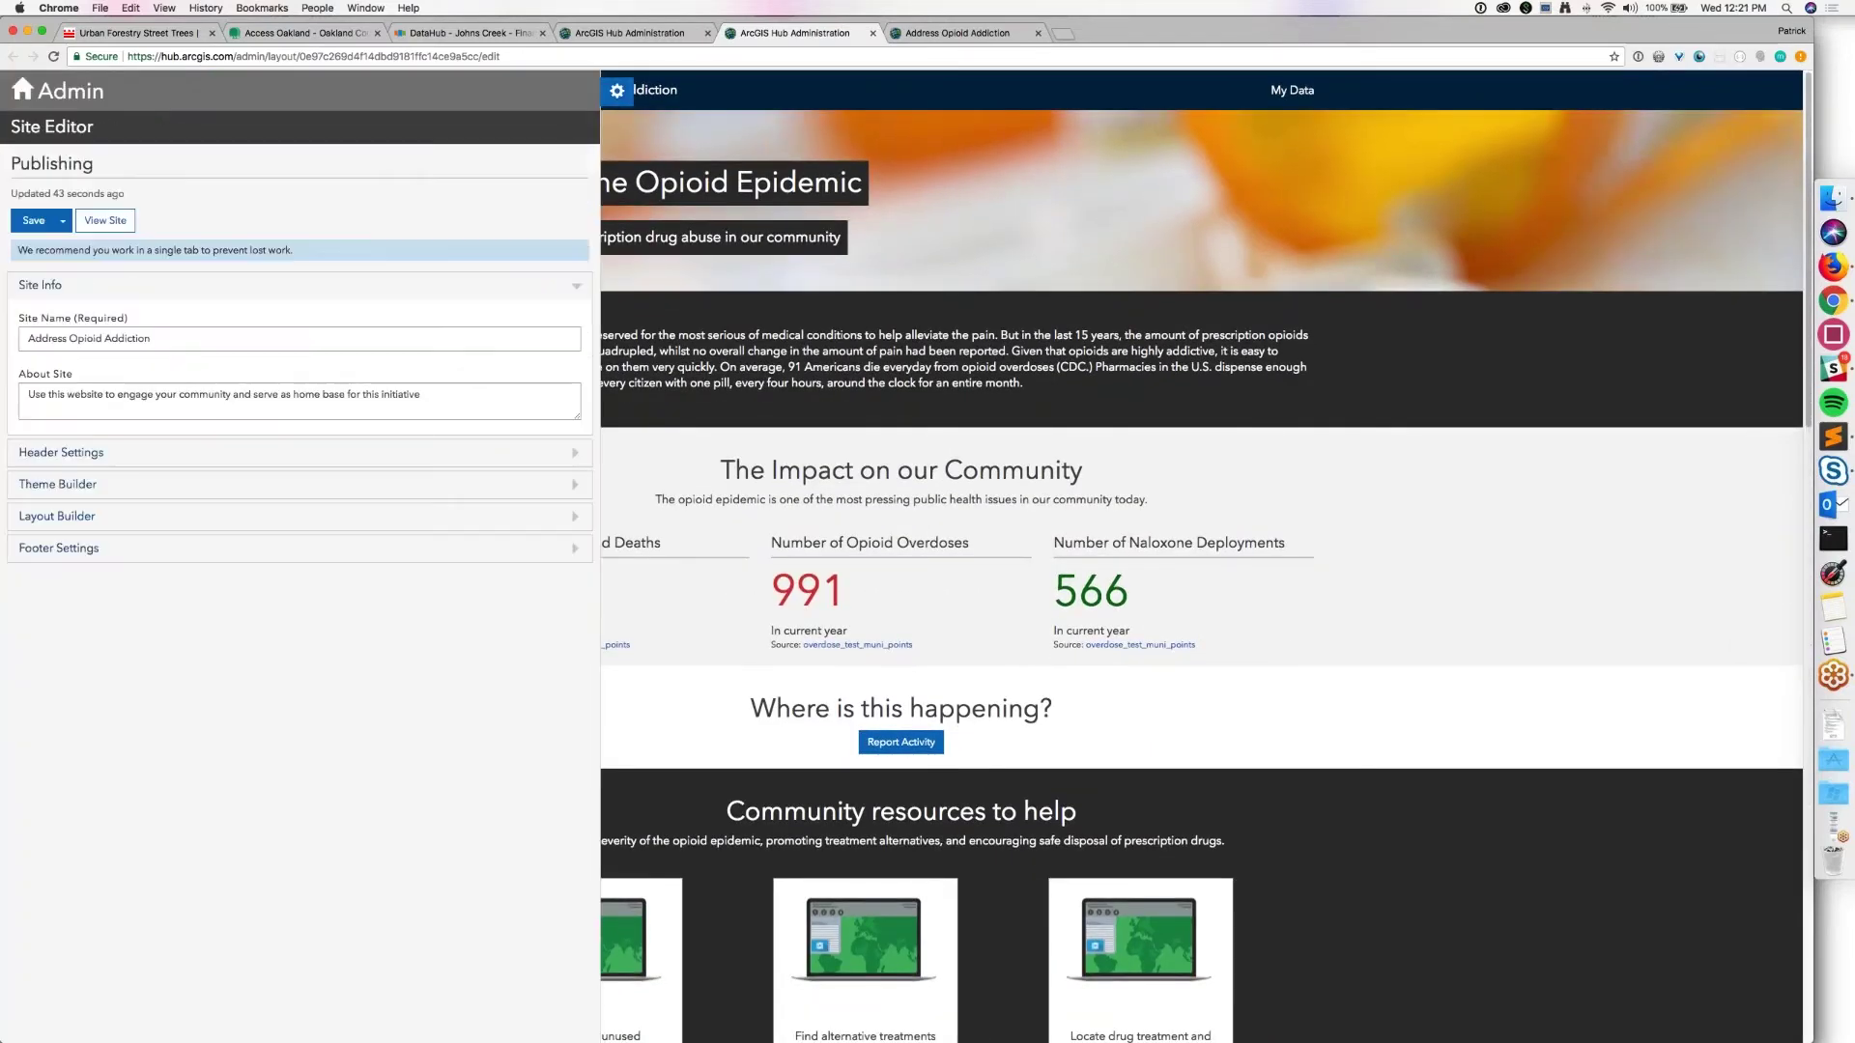
pyautogui.click(628, 32)
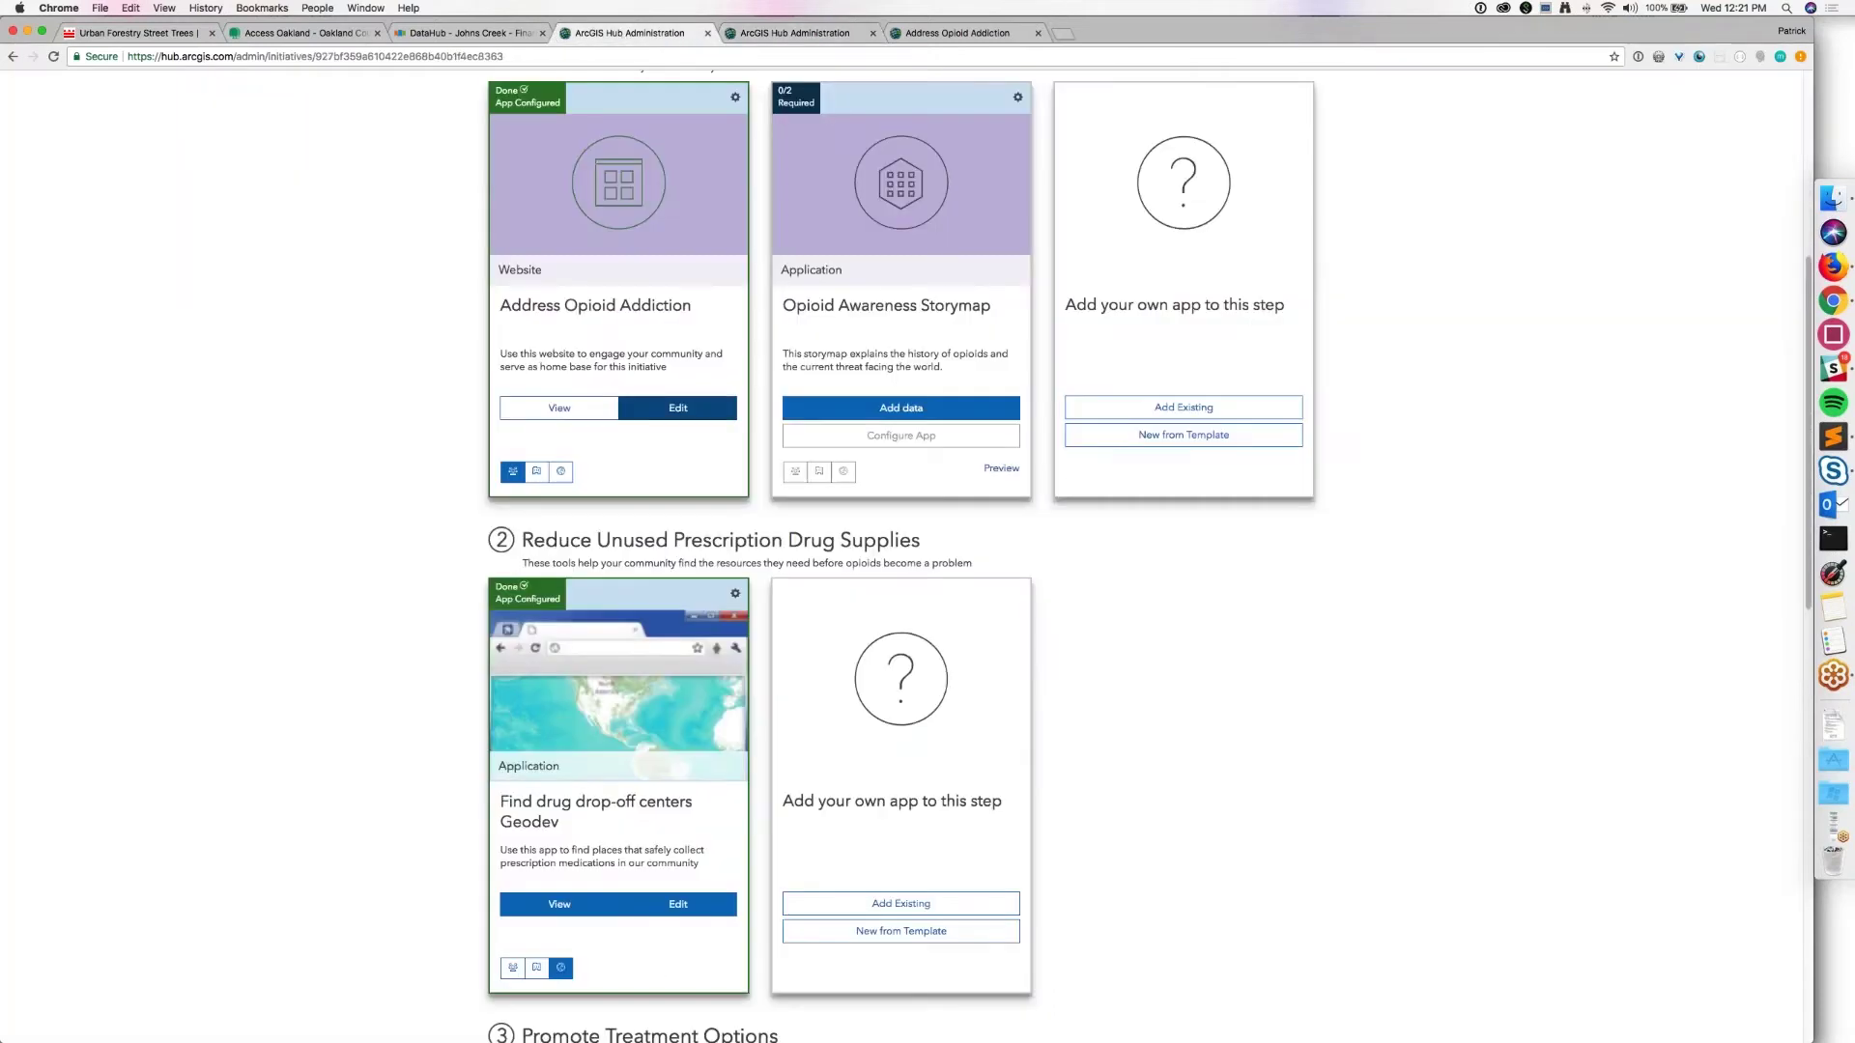
# Step: Preview the drop-off centers app in a new tab, then drop an Iframe block below the impact statistics
pyautogui.click(562, 906)
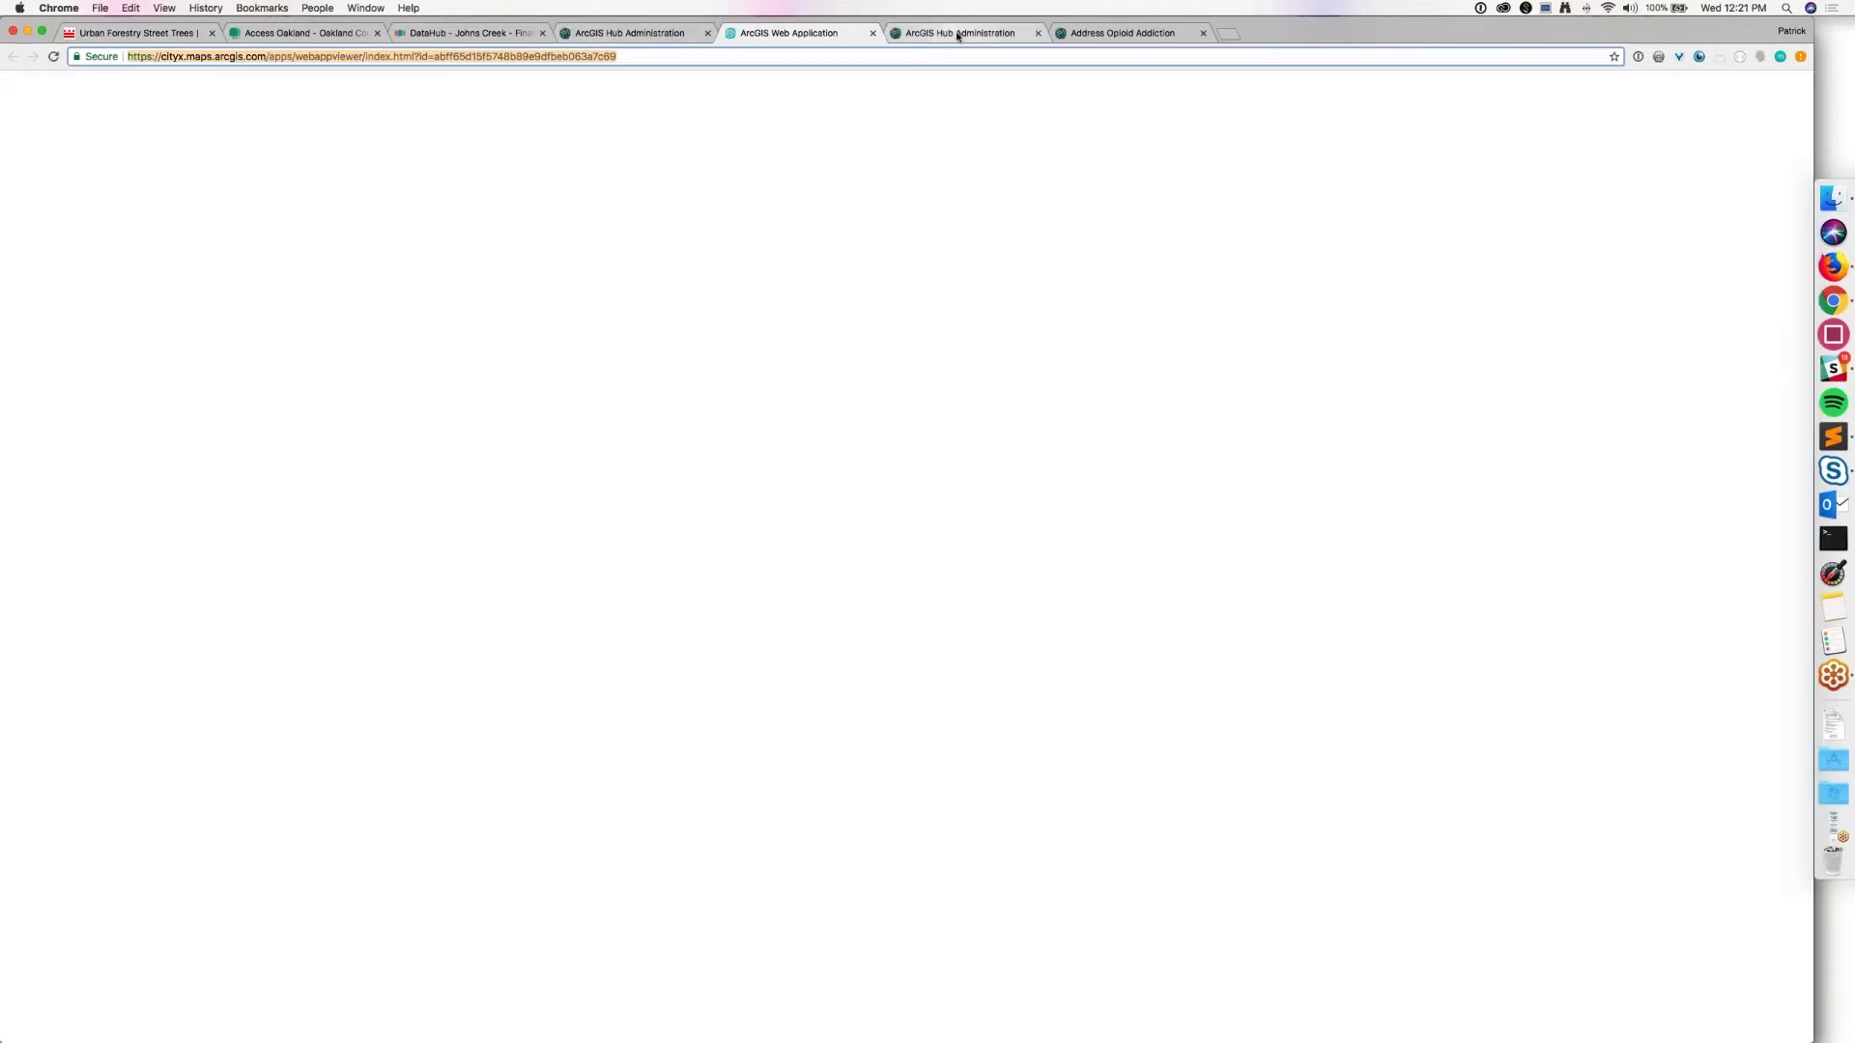
pyautogui.click(957, 35)
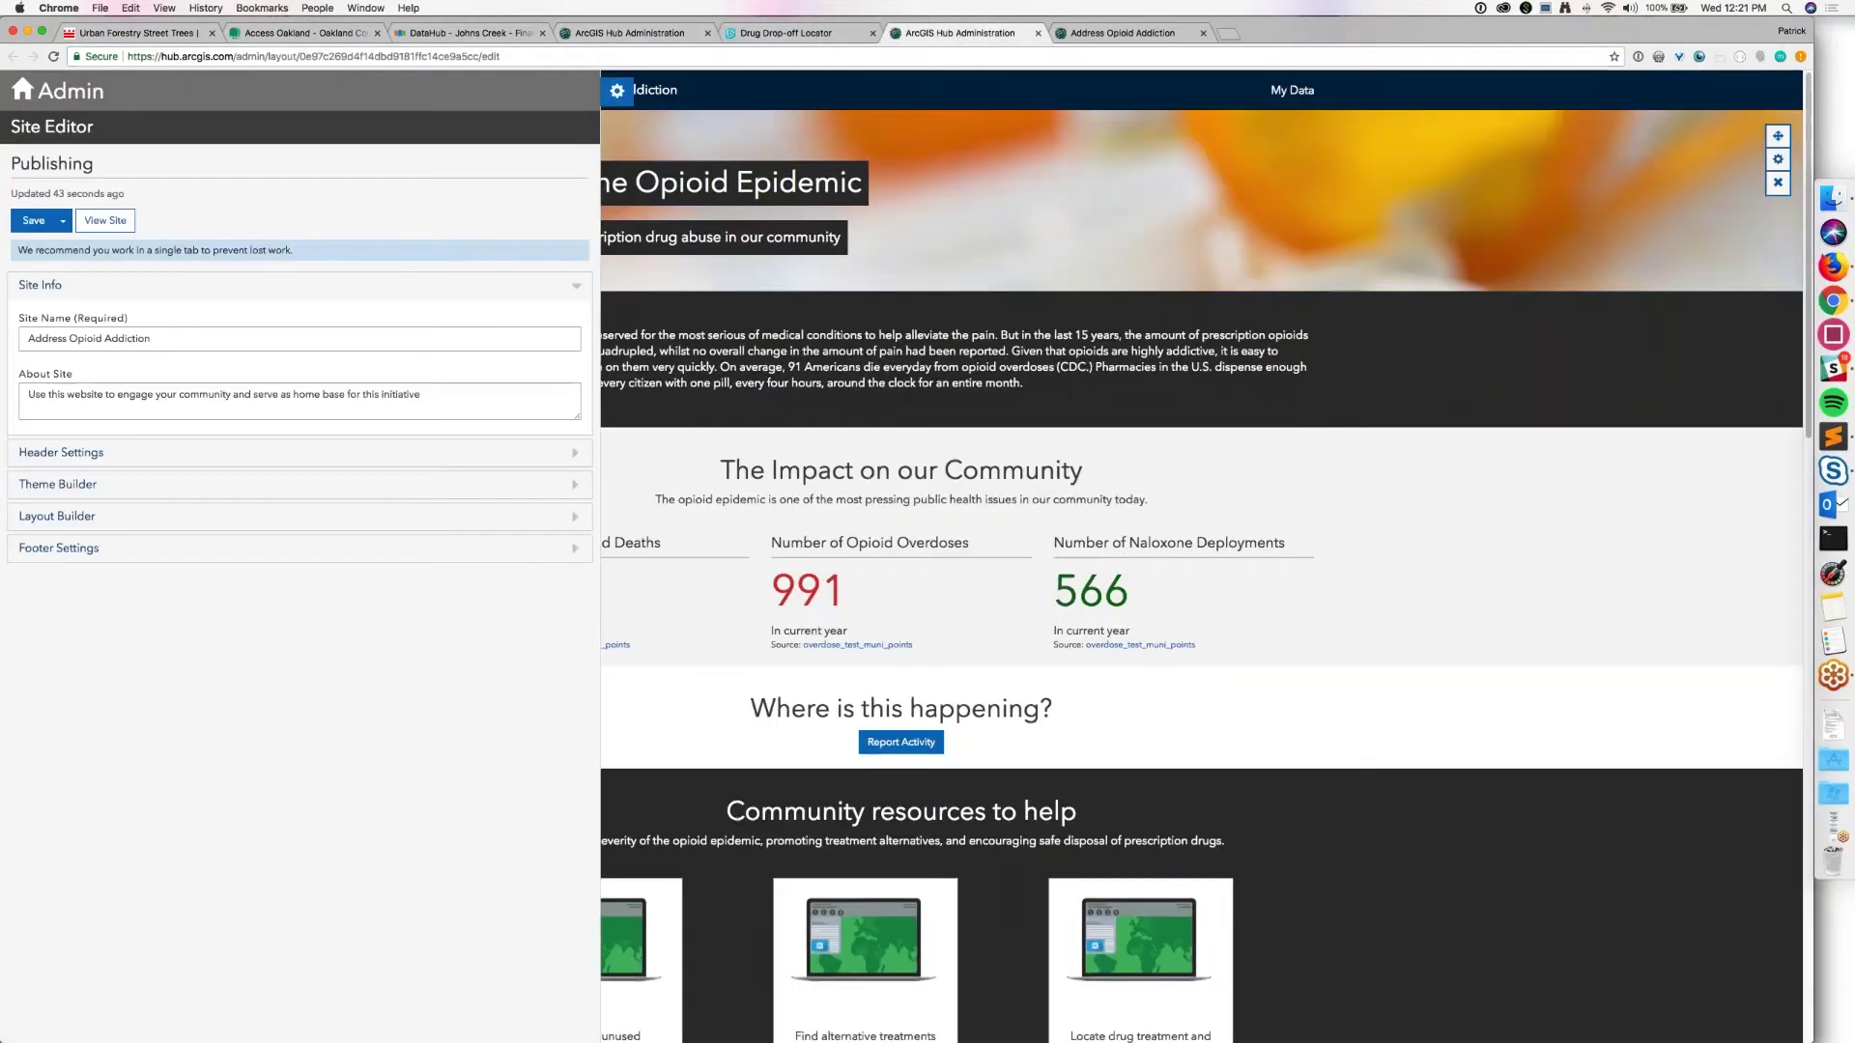
pyautogui.click(57, 516)
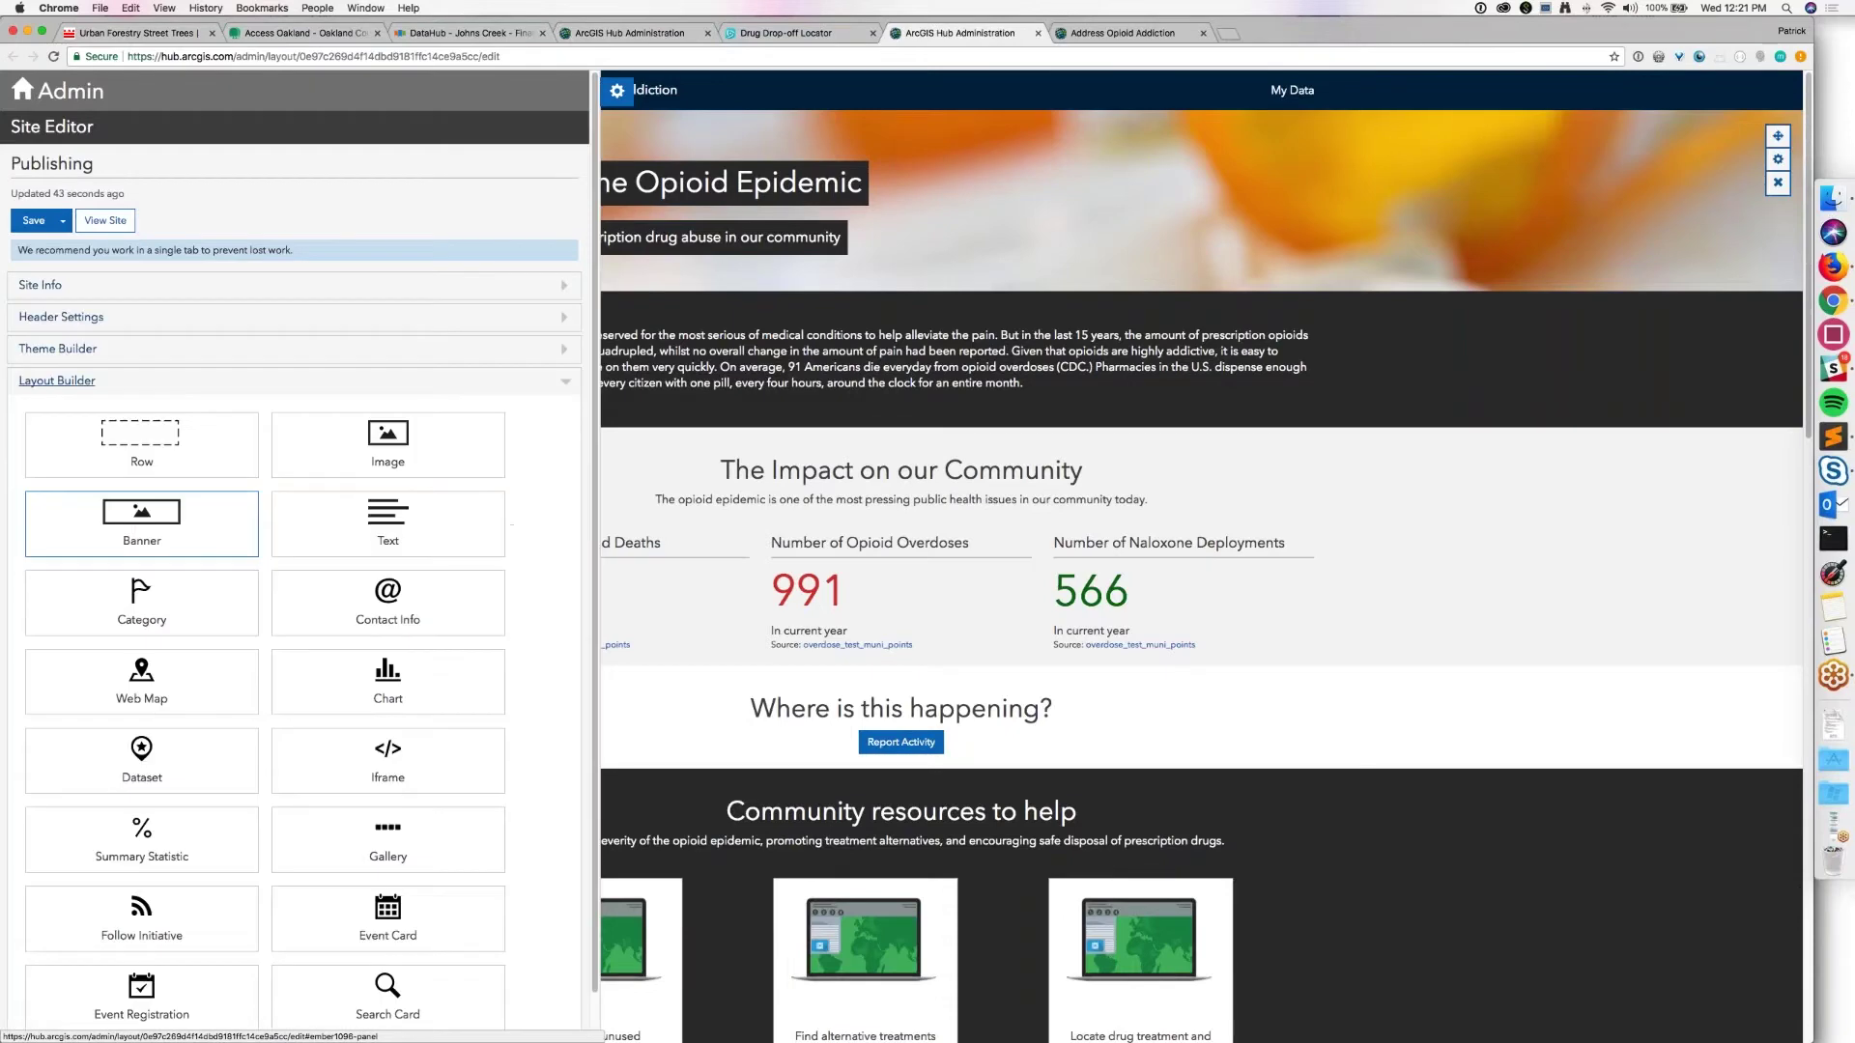
pyautogui.scroll(-1, 142, 608)
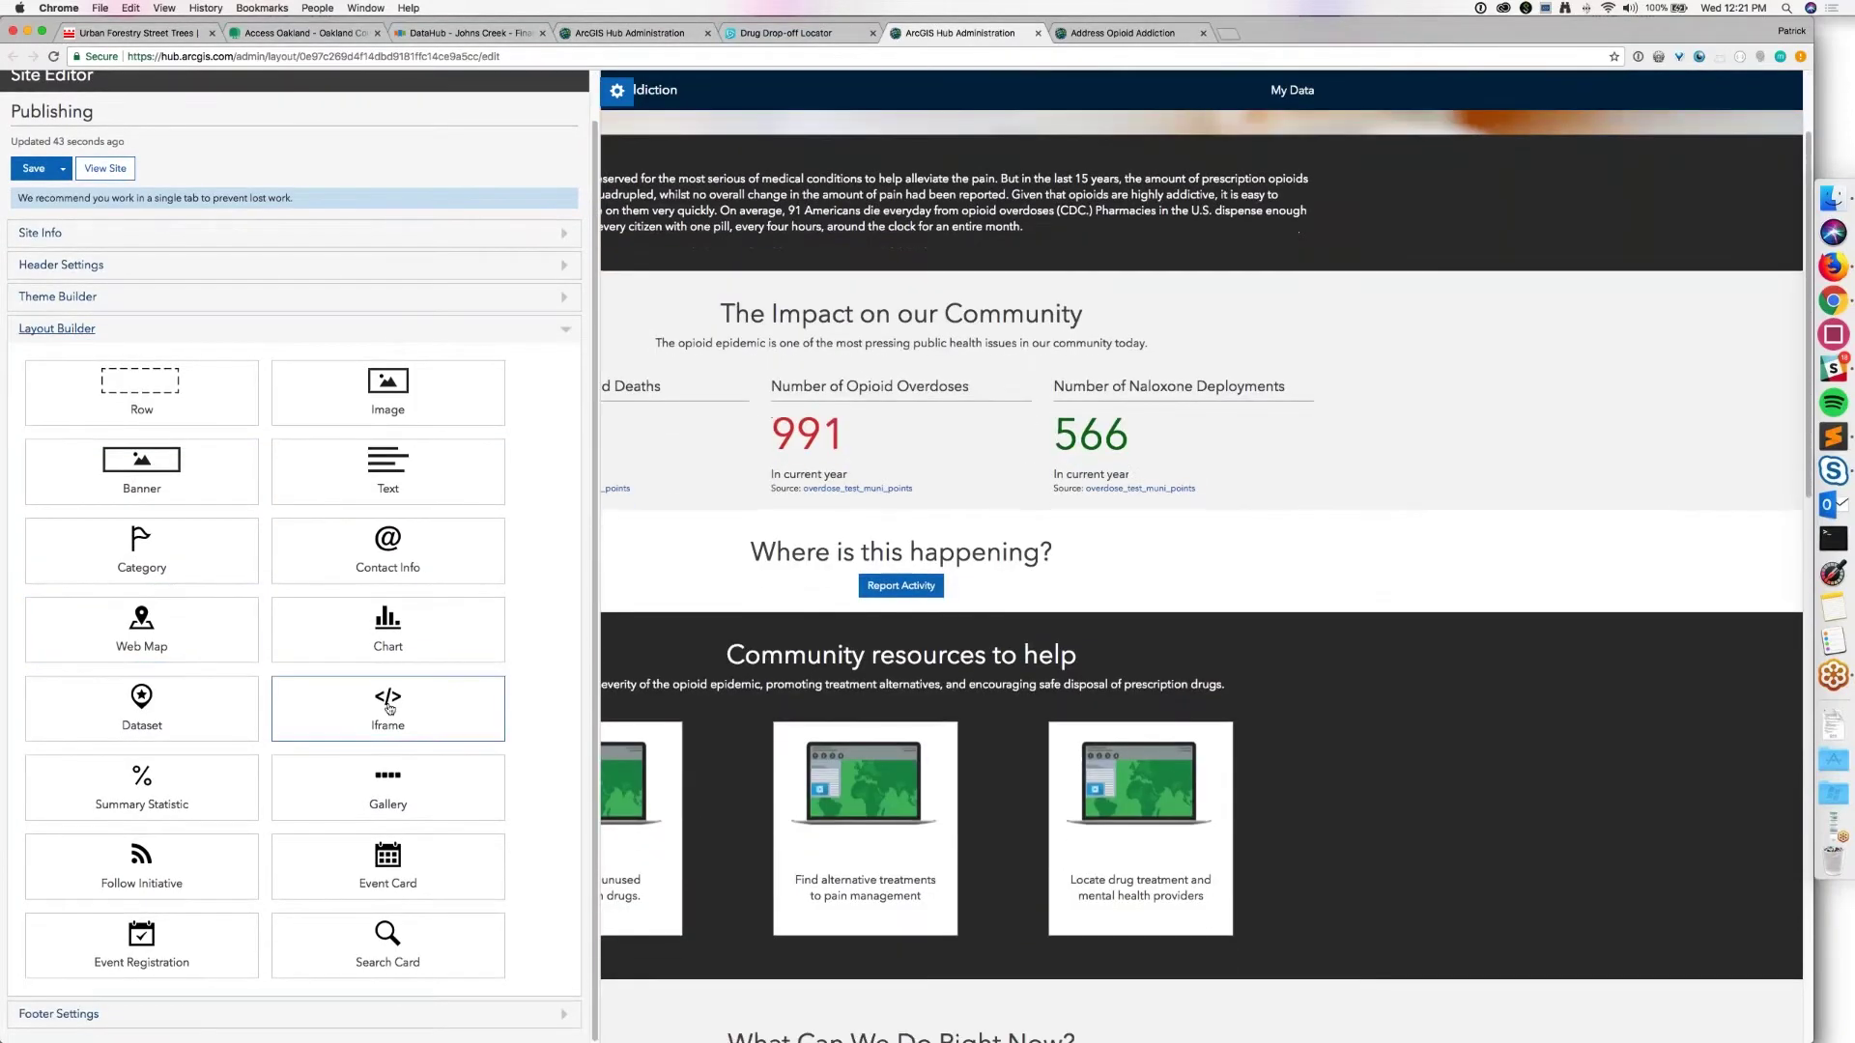
pyautogui.scroll(1, 387, 715)
pyautogui.moveTo(387, 743); pyautogui.dragTo(910, 488)
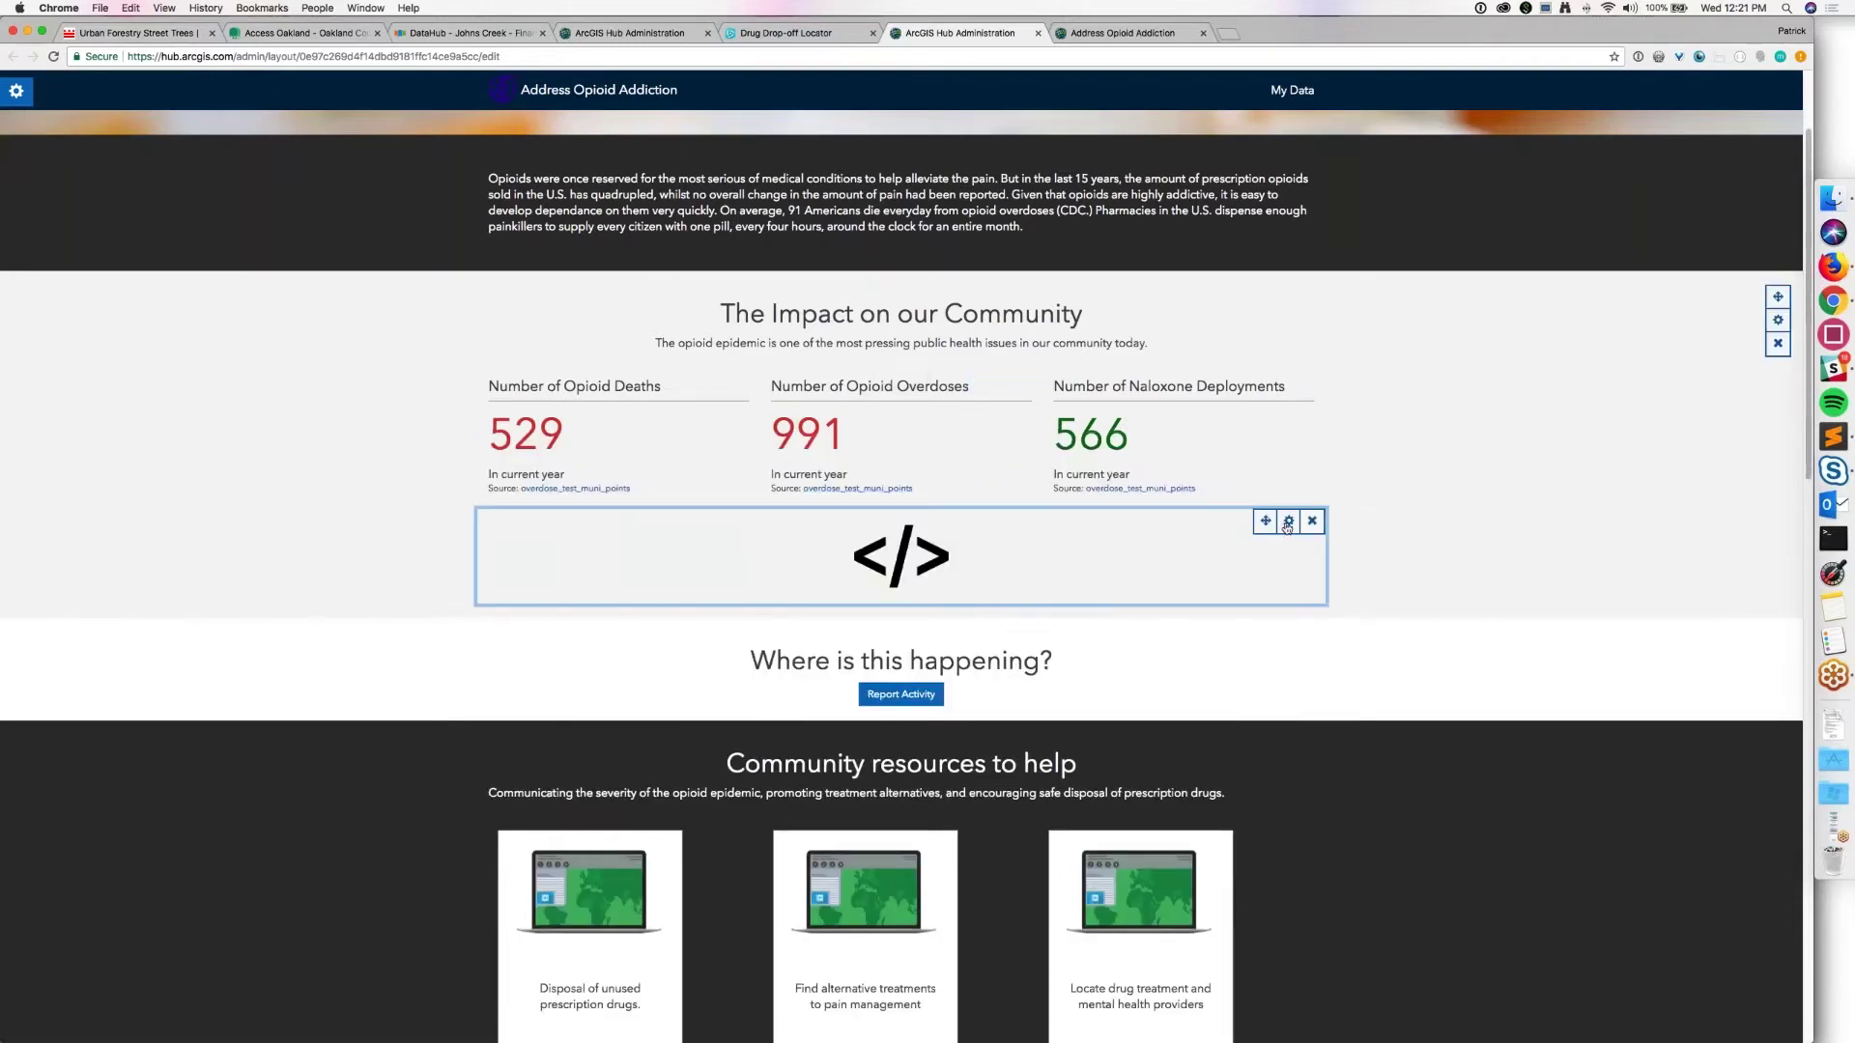
pyautogui.click(1286, 522)
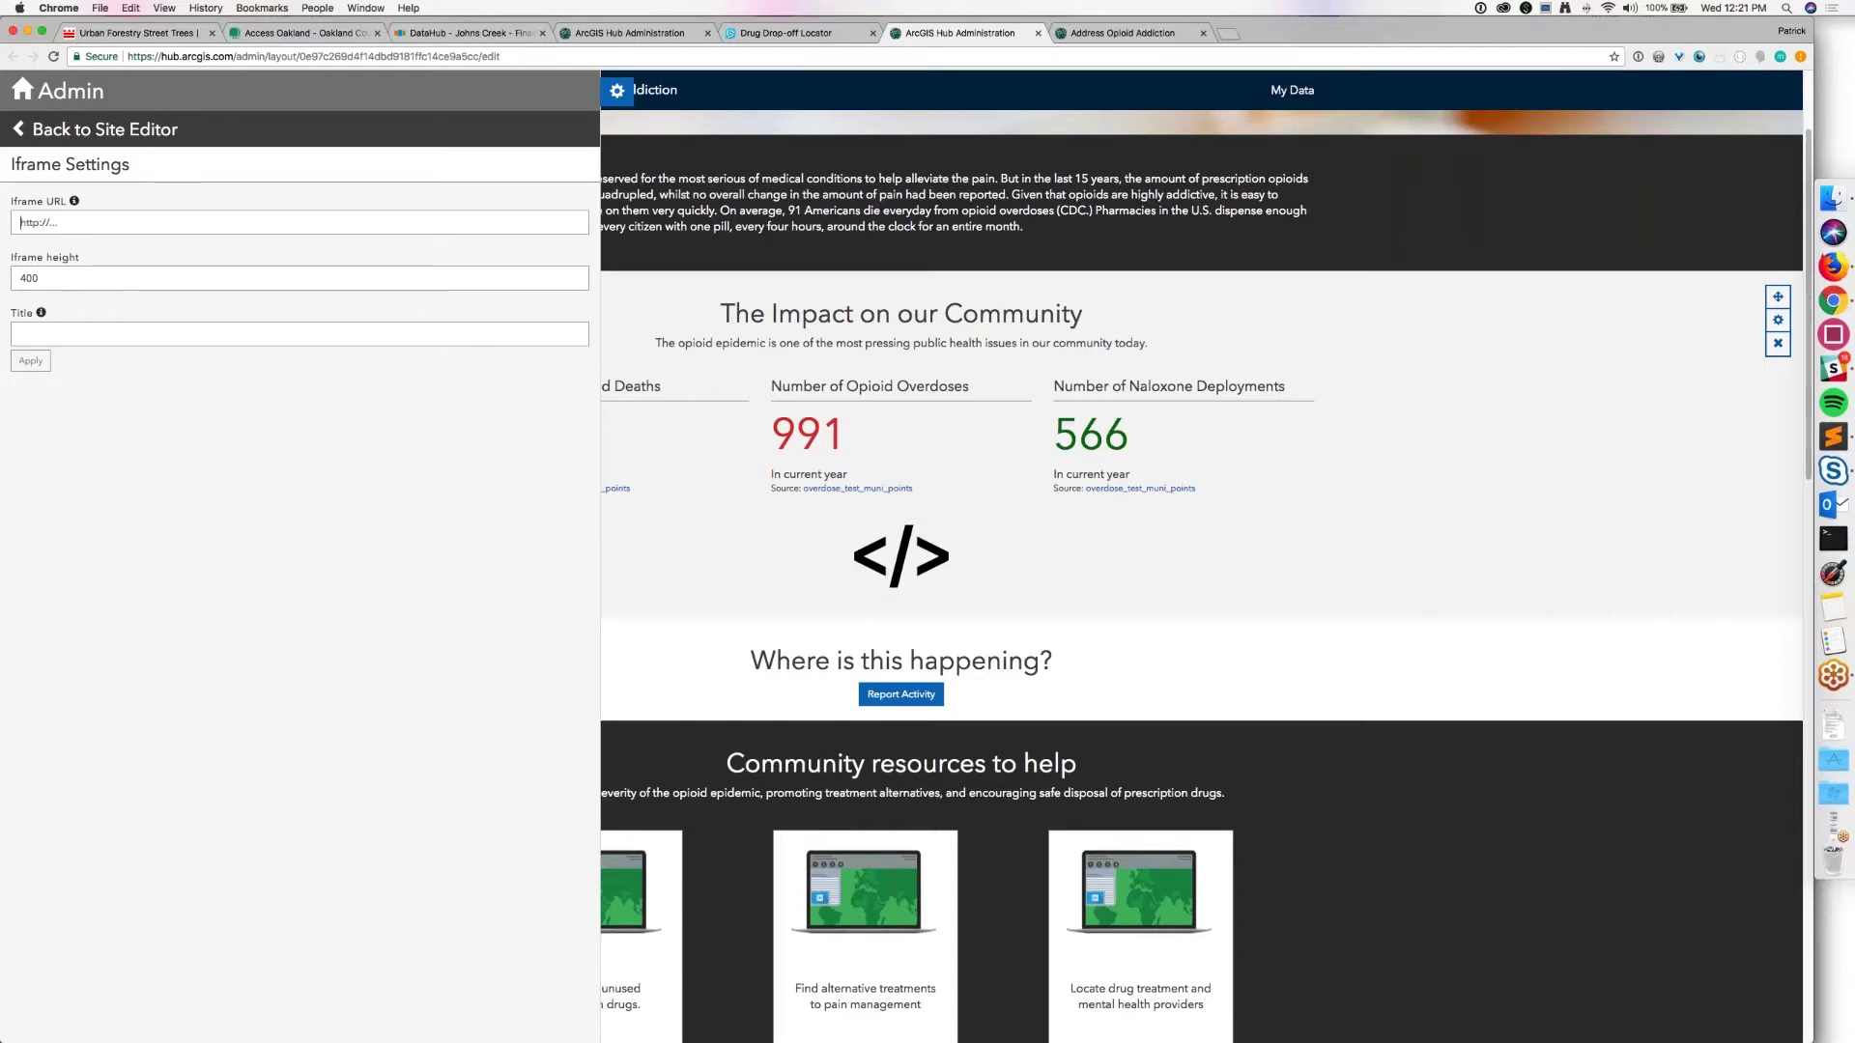
# Step: Set the iframe source to the drop-off app URL, height 600, title 'Drug Drop off Locator', and apply
pyautogui.write('https://cityx.maps.arcgis.com/apps/webappviewer/index.html?id=abff65d15f5748b89e9dfbeb063a7c69')
pyautogui.click(114, 278)
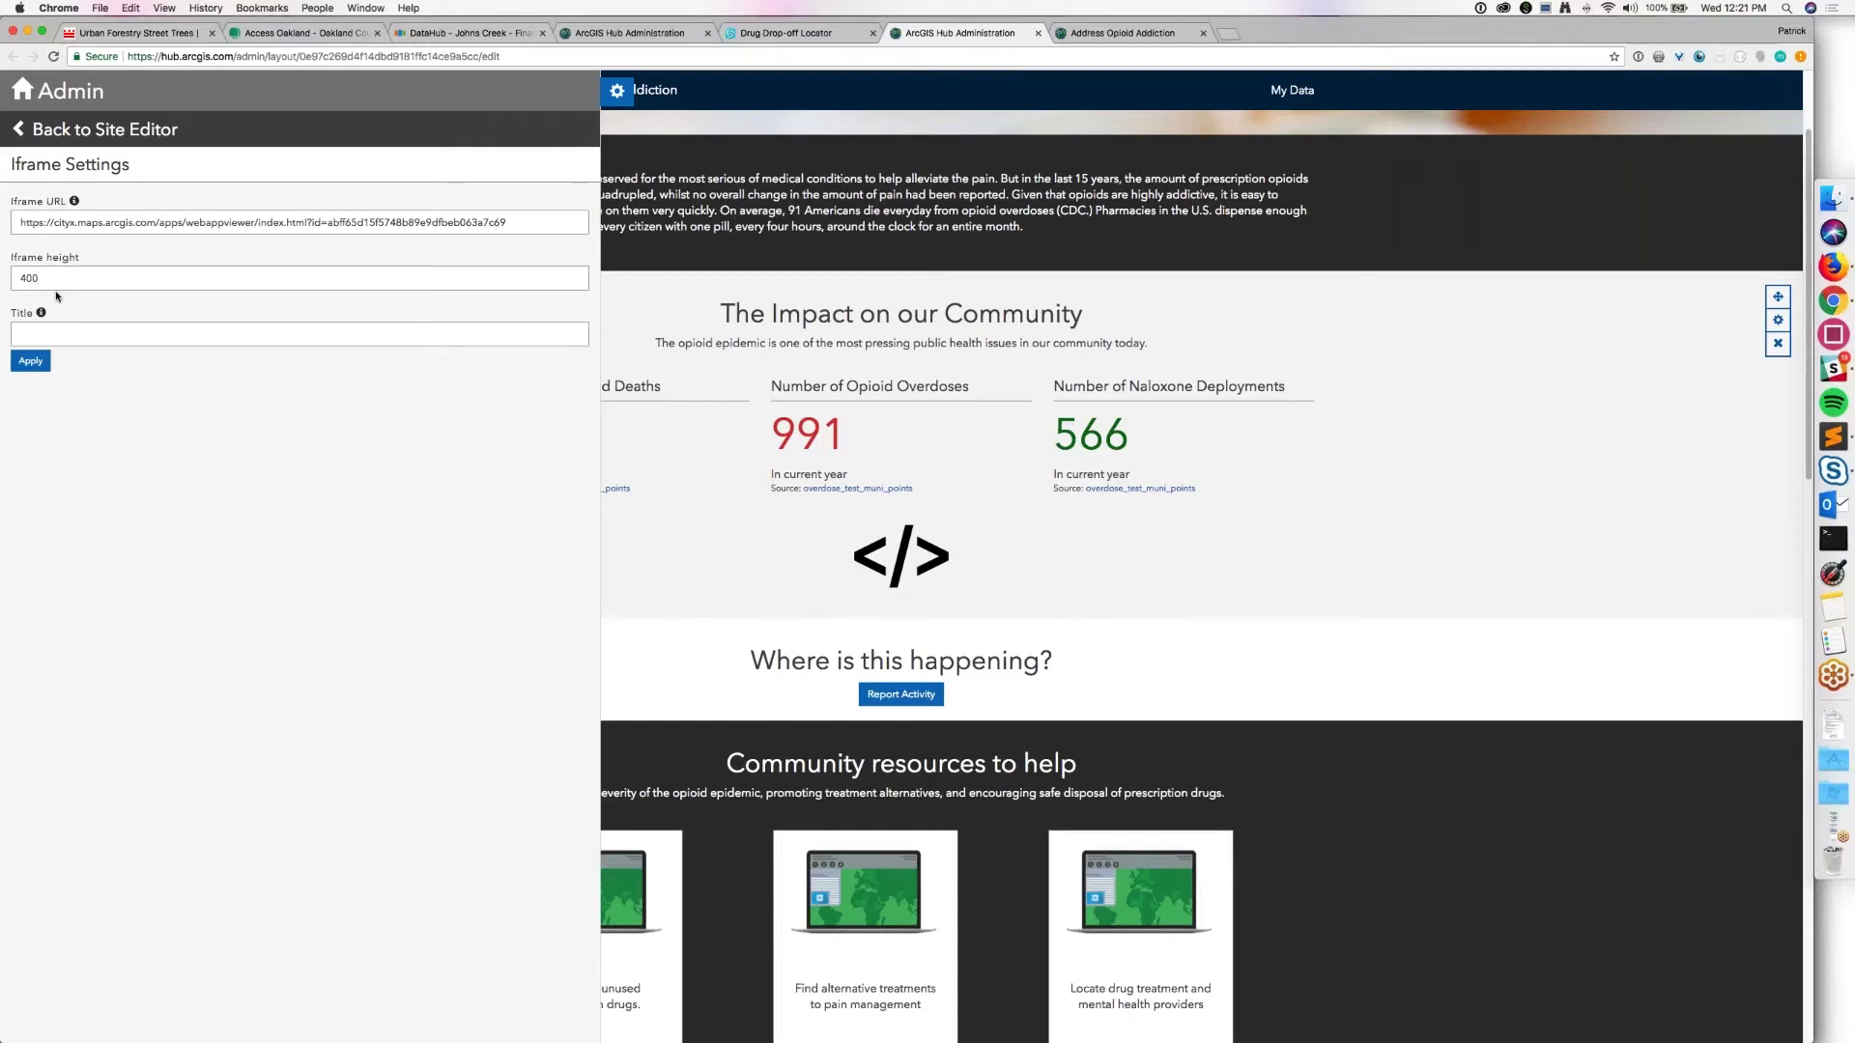
pyautogui.doubleClick(46, 284)
pyautogui.write('600')
pyautogui.write('Drug Drop ')
pyautogui.write('off Loc')
pyautogui.write('ator')
pyautogui.click(31, 363)
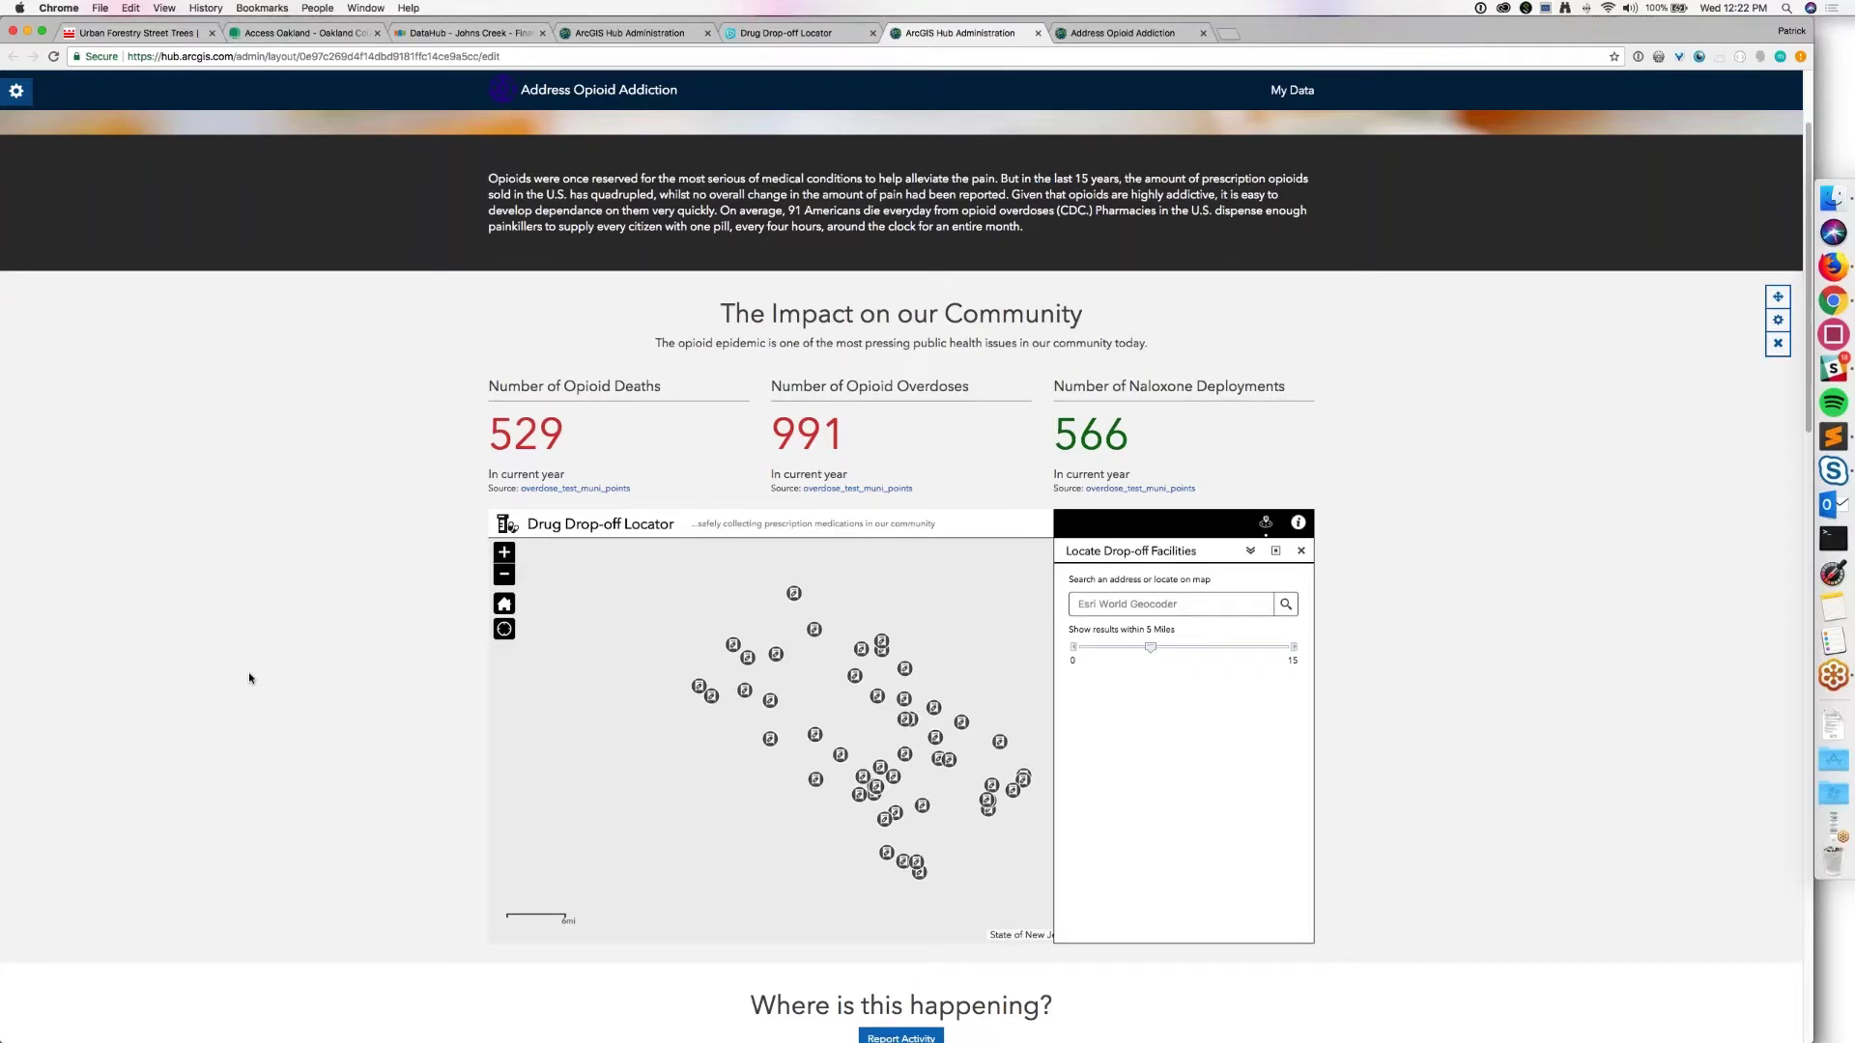
# Step: Check the embedded locator map on the page and save the site
pyautogui.scroll(-1, 249, 678)
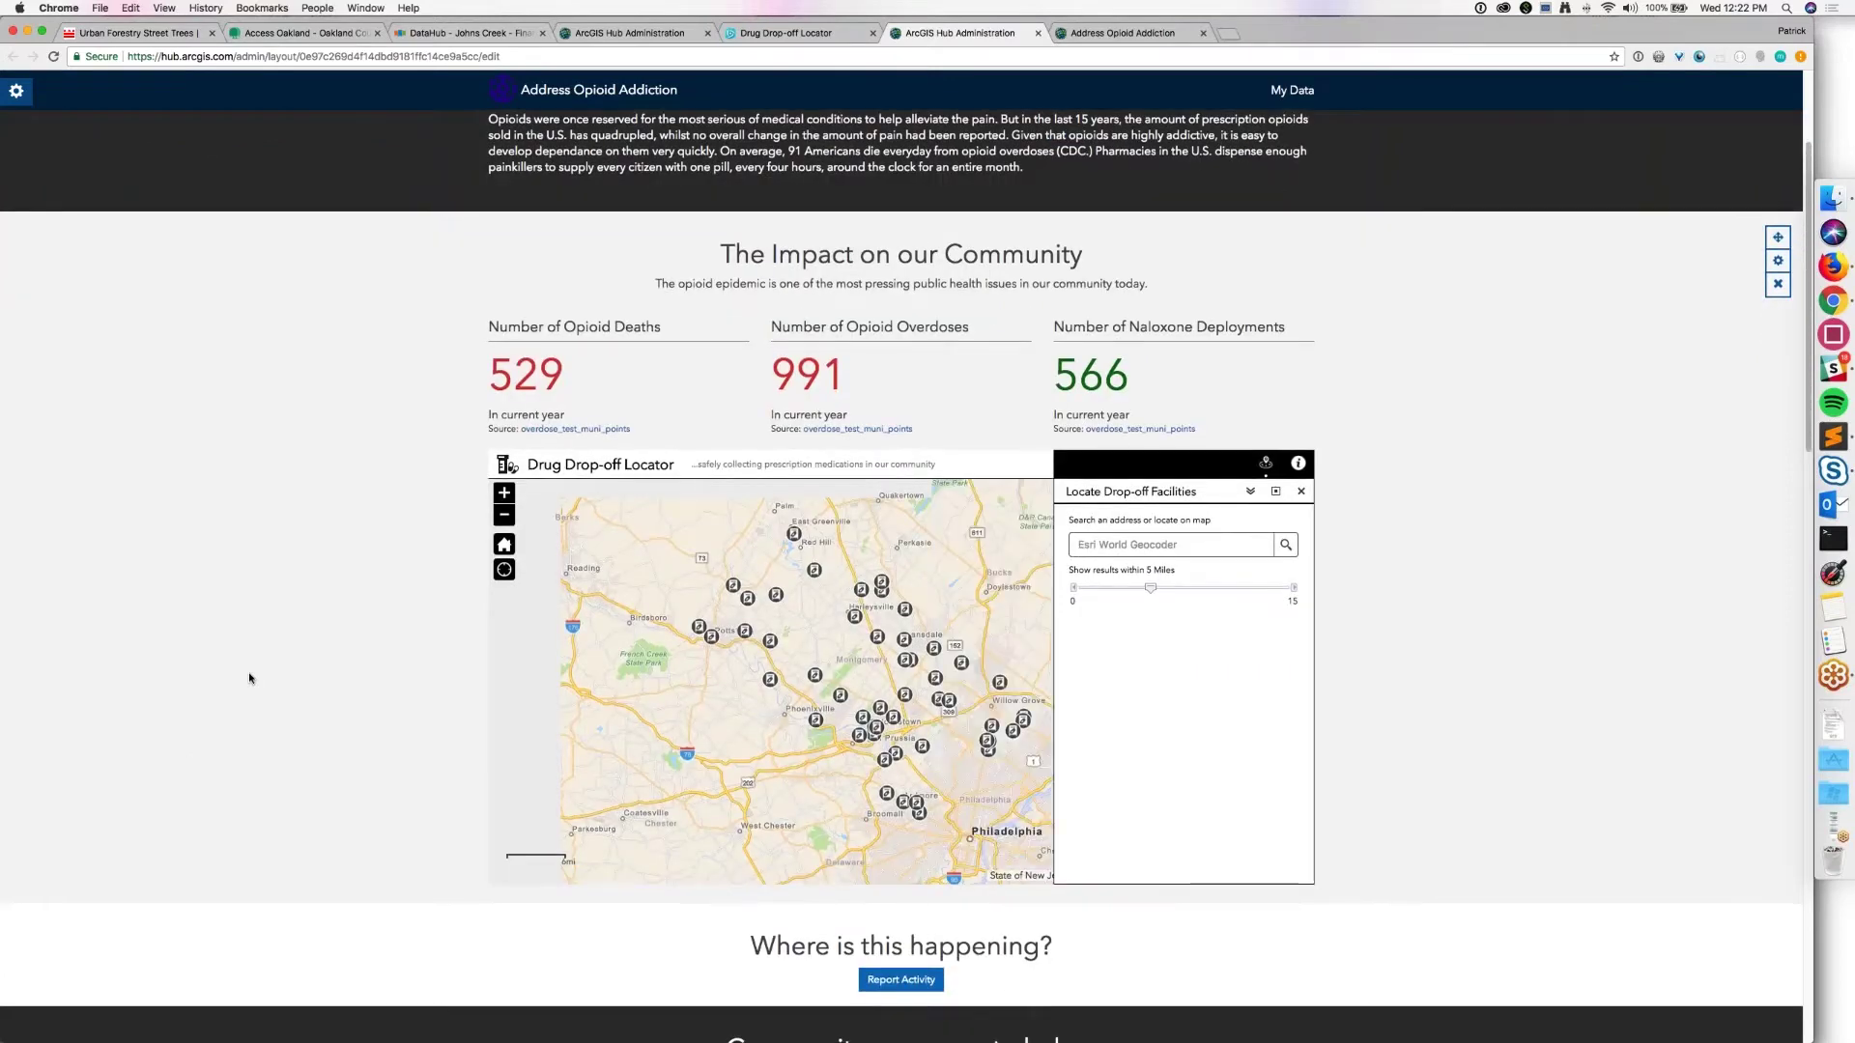
pyautogui.scroll(-5, 249, 678)
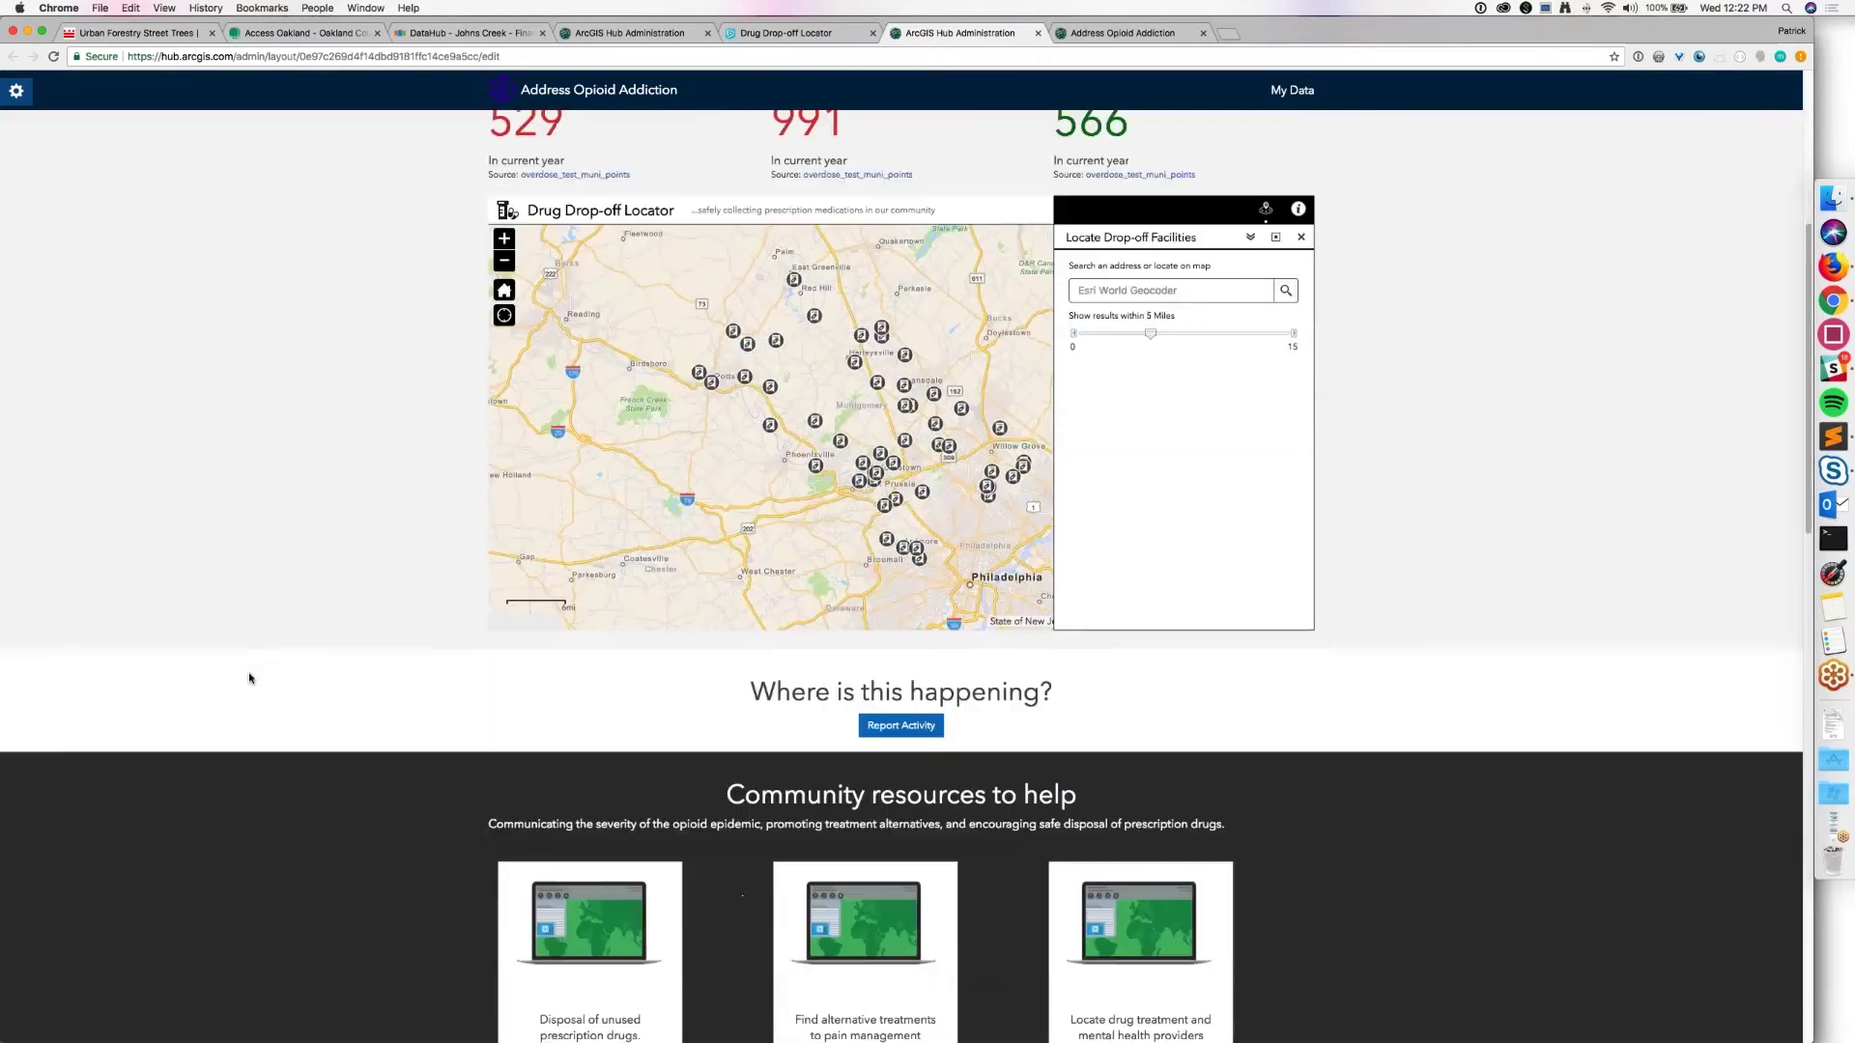
pyautogui.scroll(-1, 249, 678)
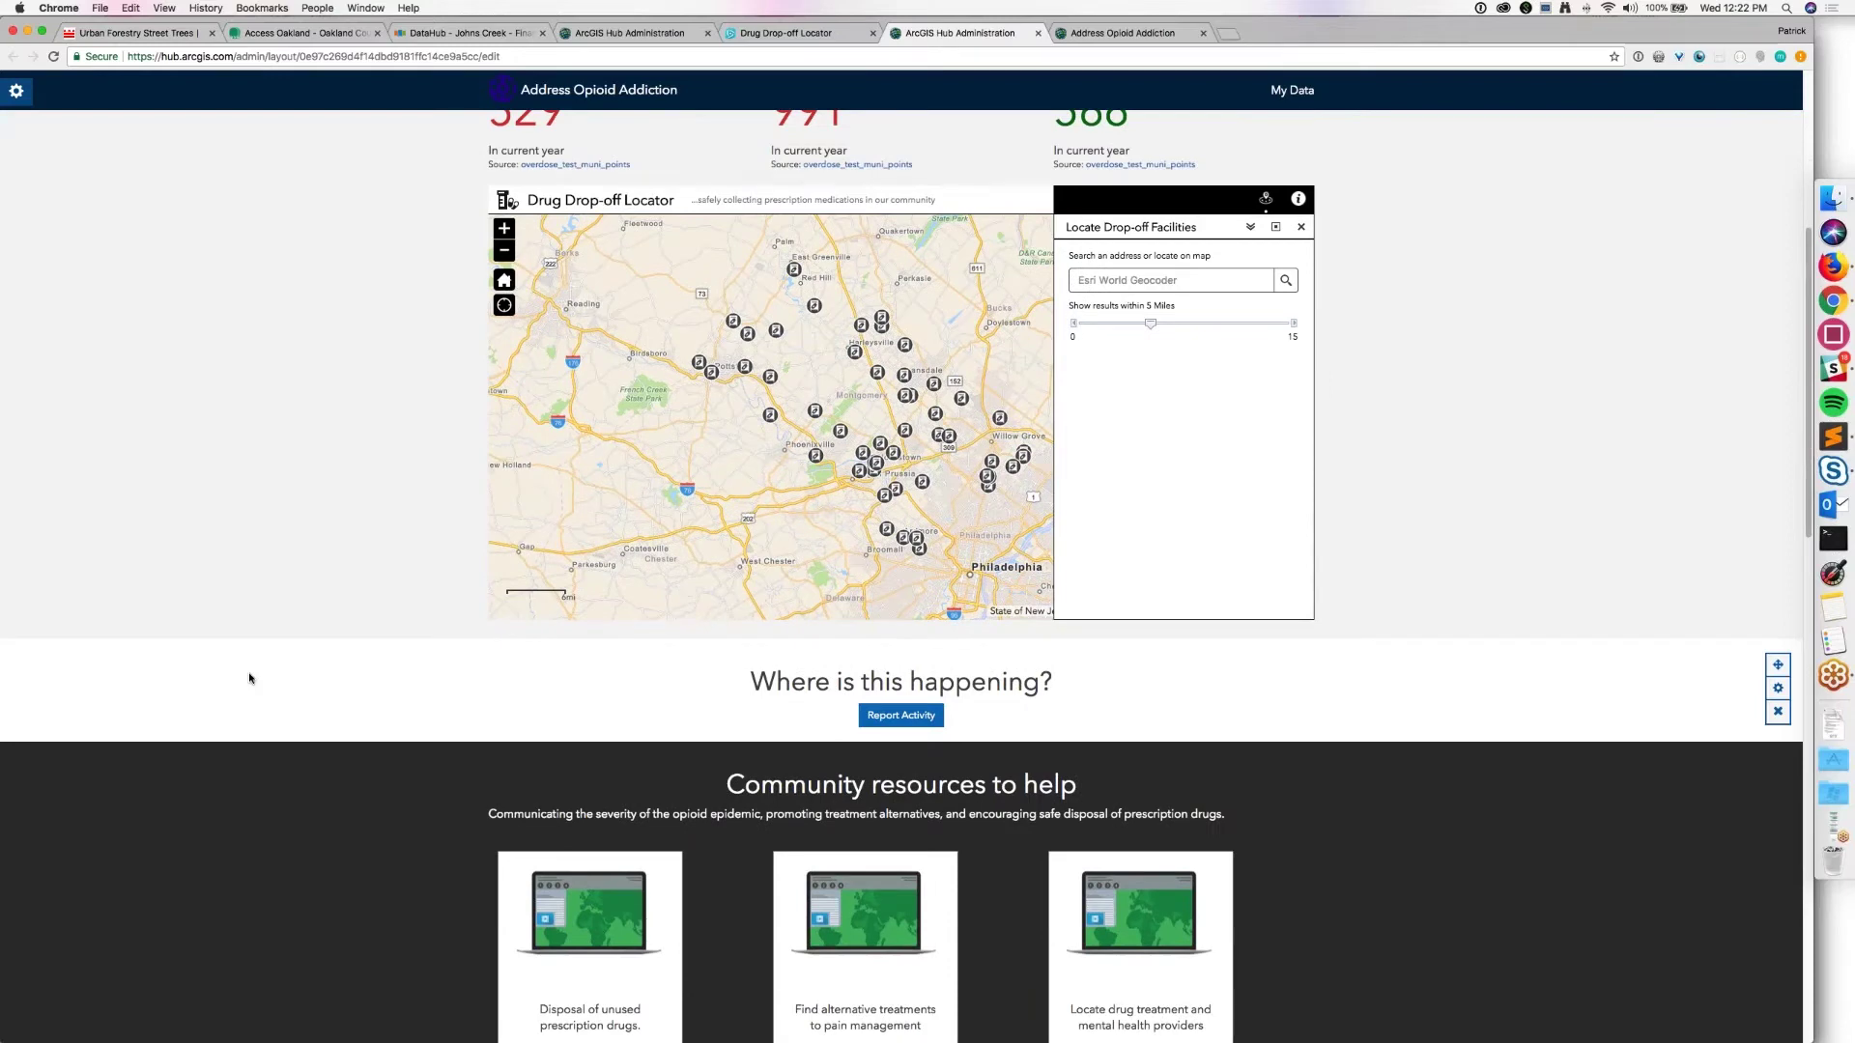
pyautogui.scroll(9, 249, 678)
pyautogui.click(17, 91)
pyautogui.click(25, 229)
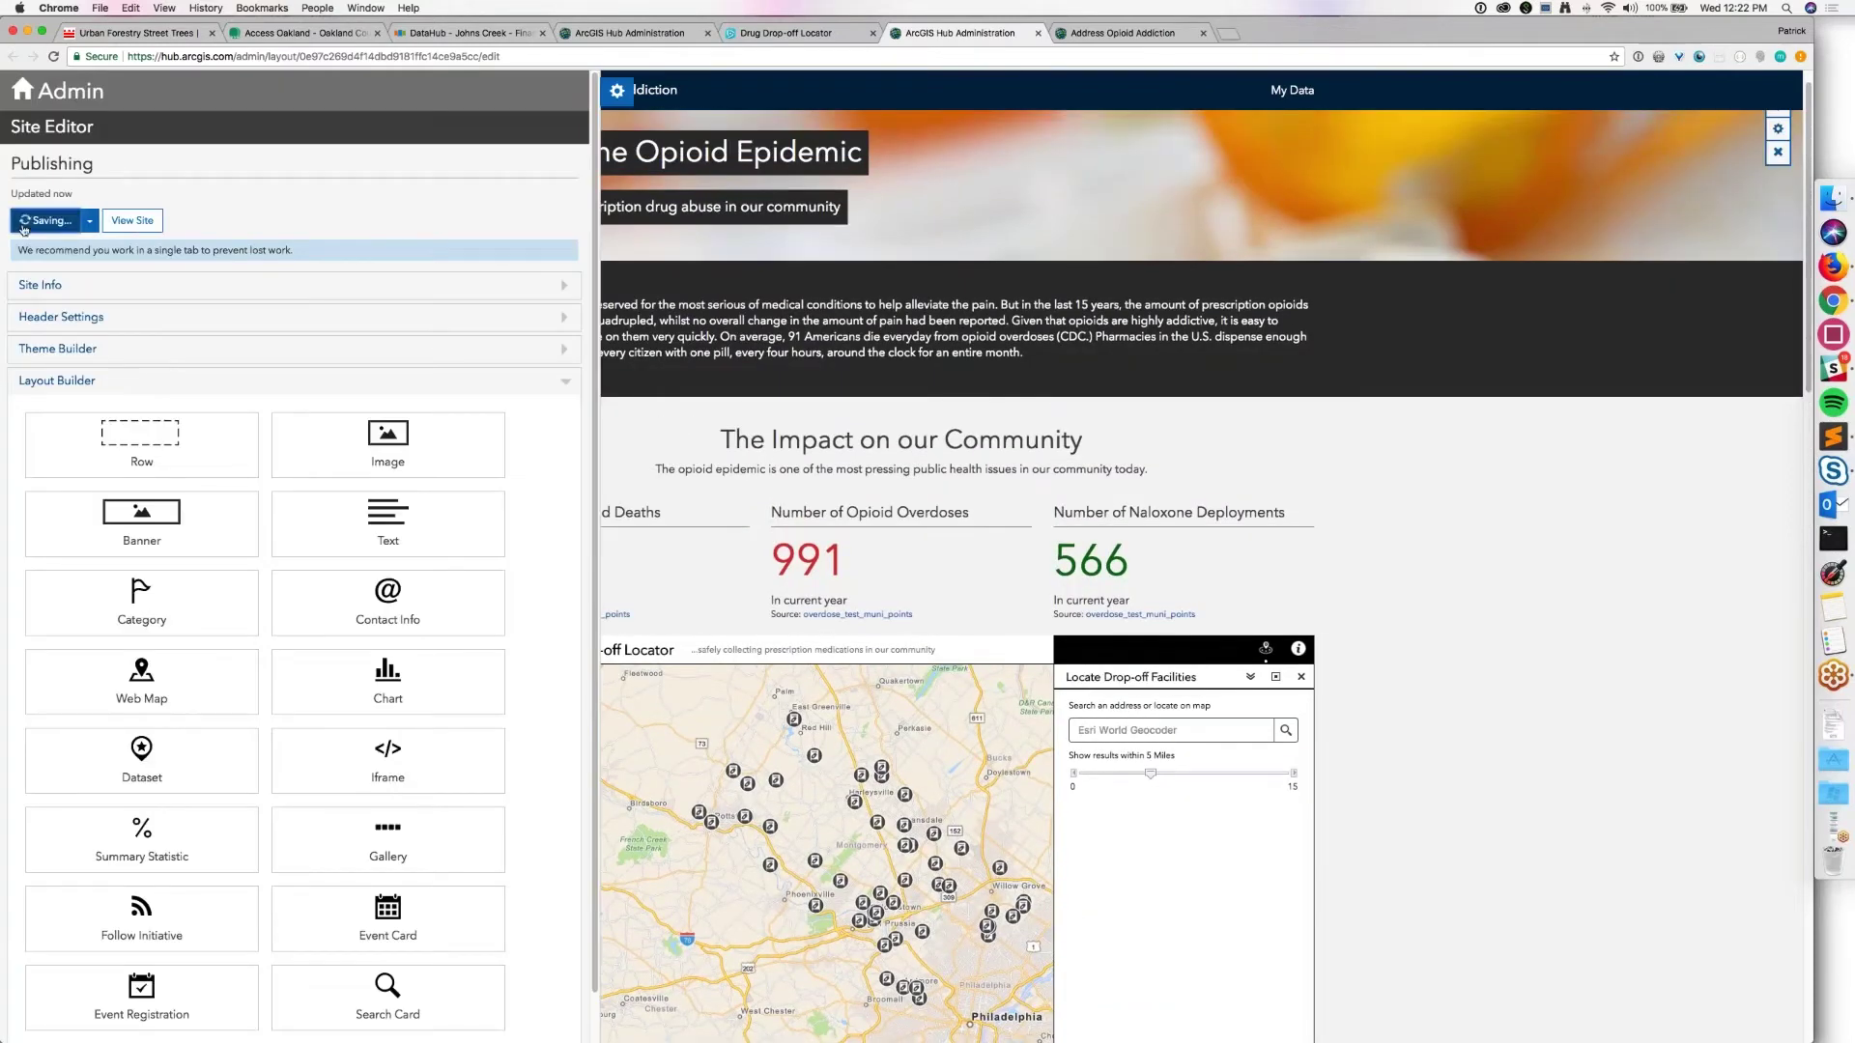
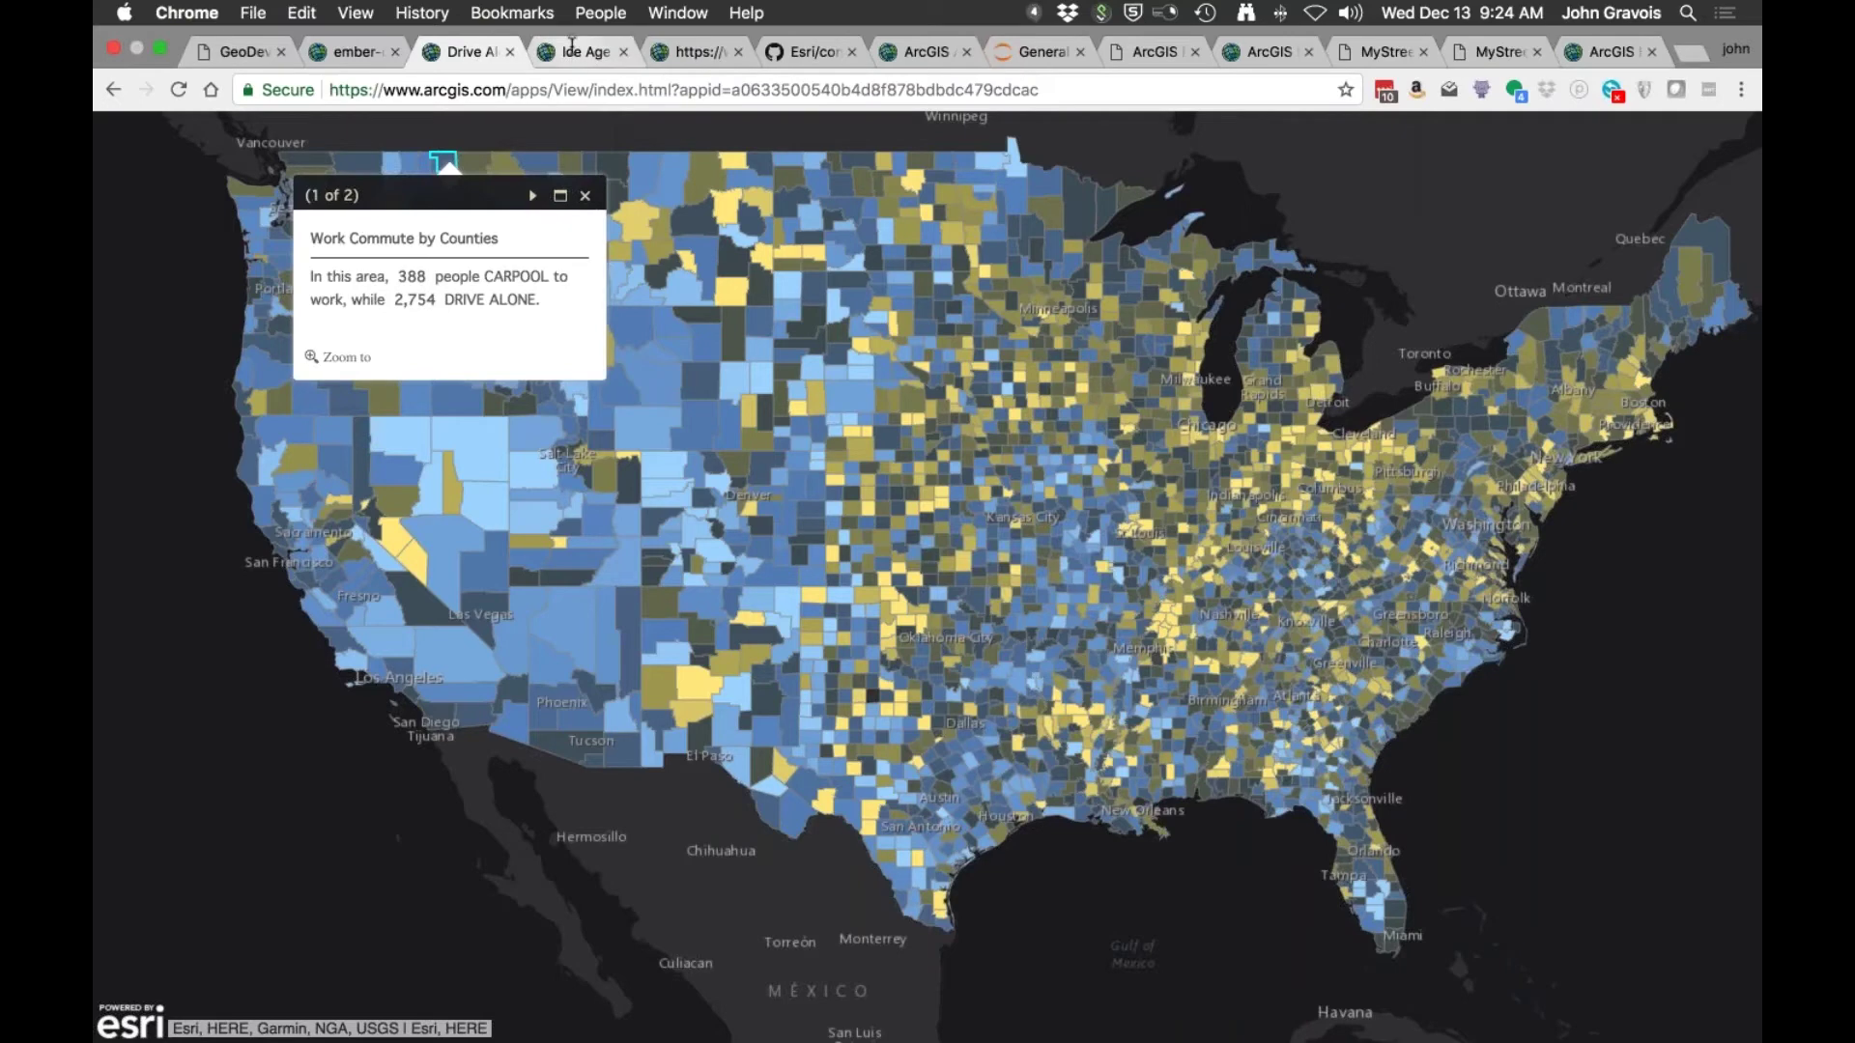
# Step: Show the Ice Age Floods map app full screen
pyautogui.click(572, 48)
pyautogui.press('ctrl+super+f')
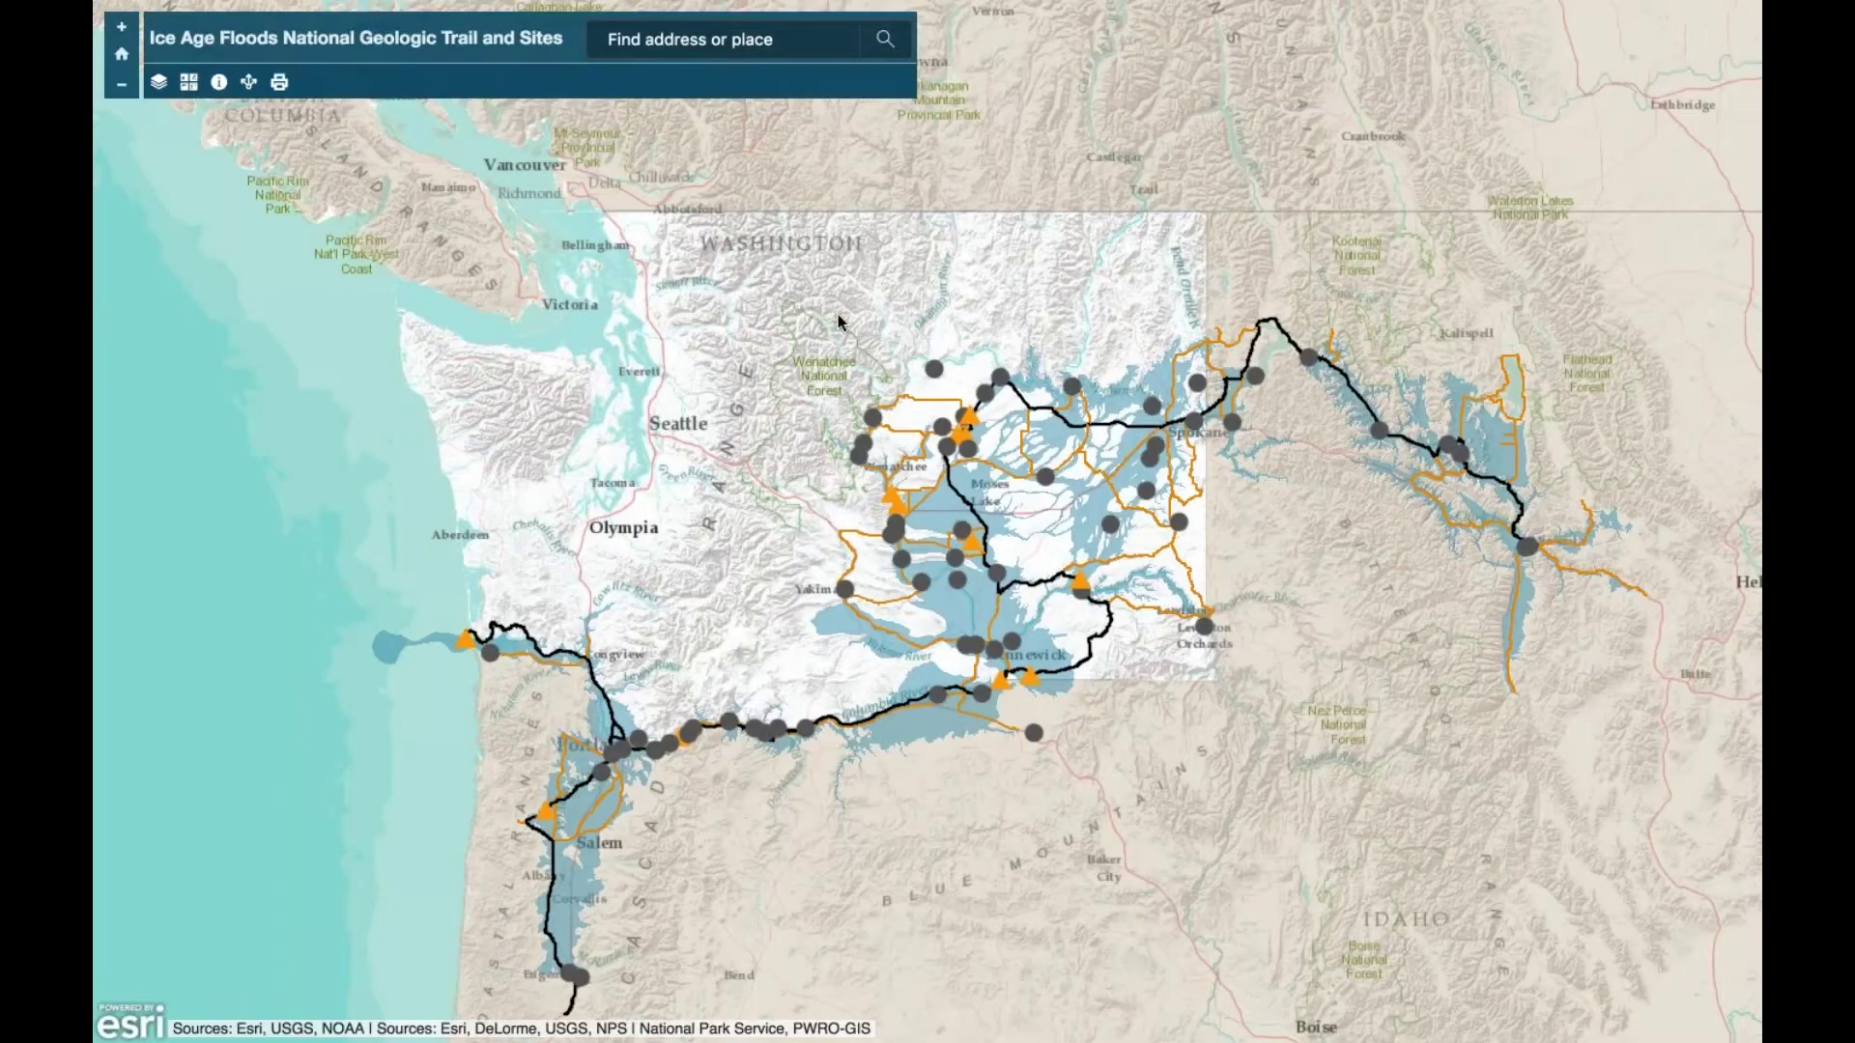
pyautogui.moveTo(464, 5)
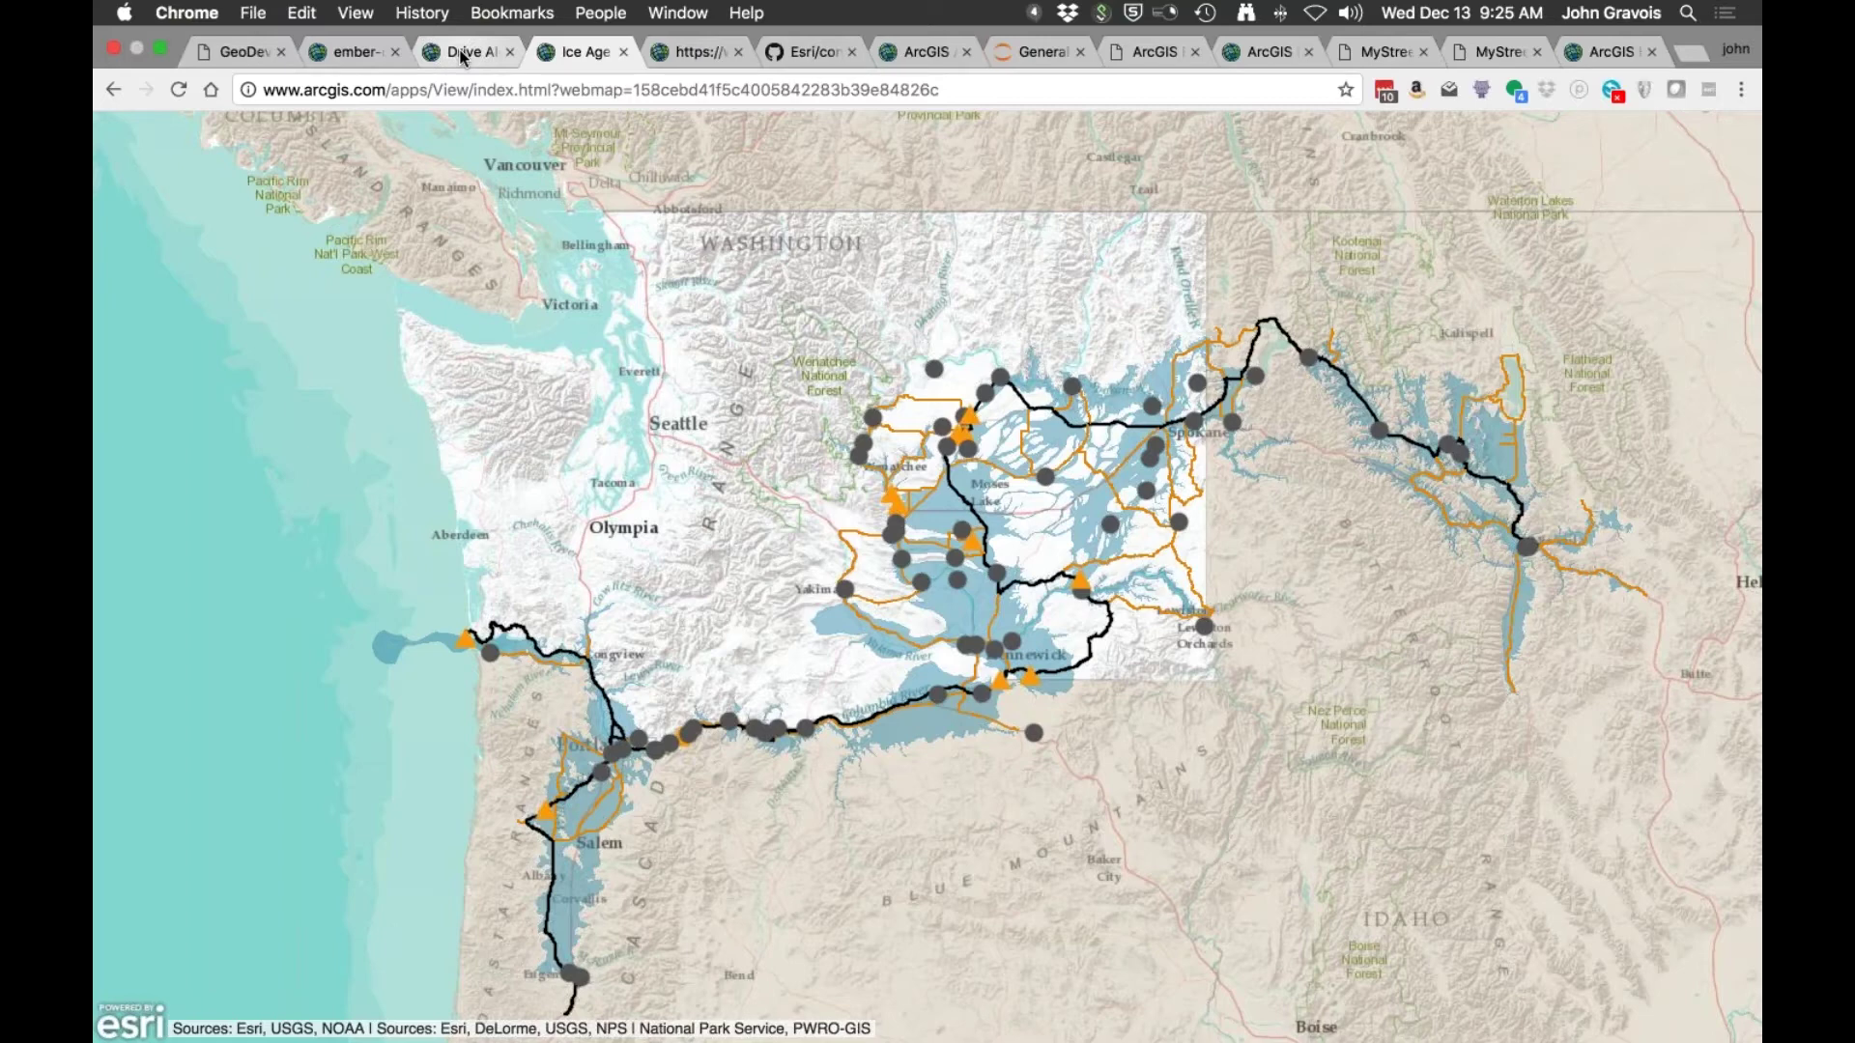
pyautogui.press('ctrl+super+f')
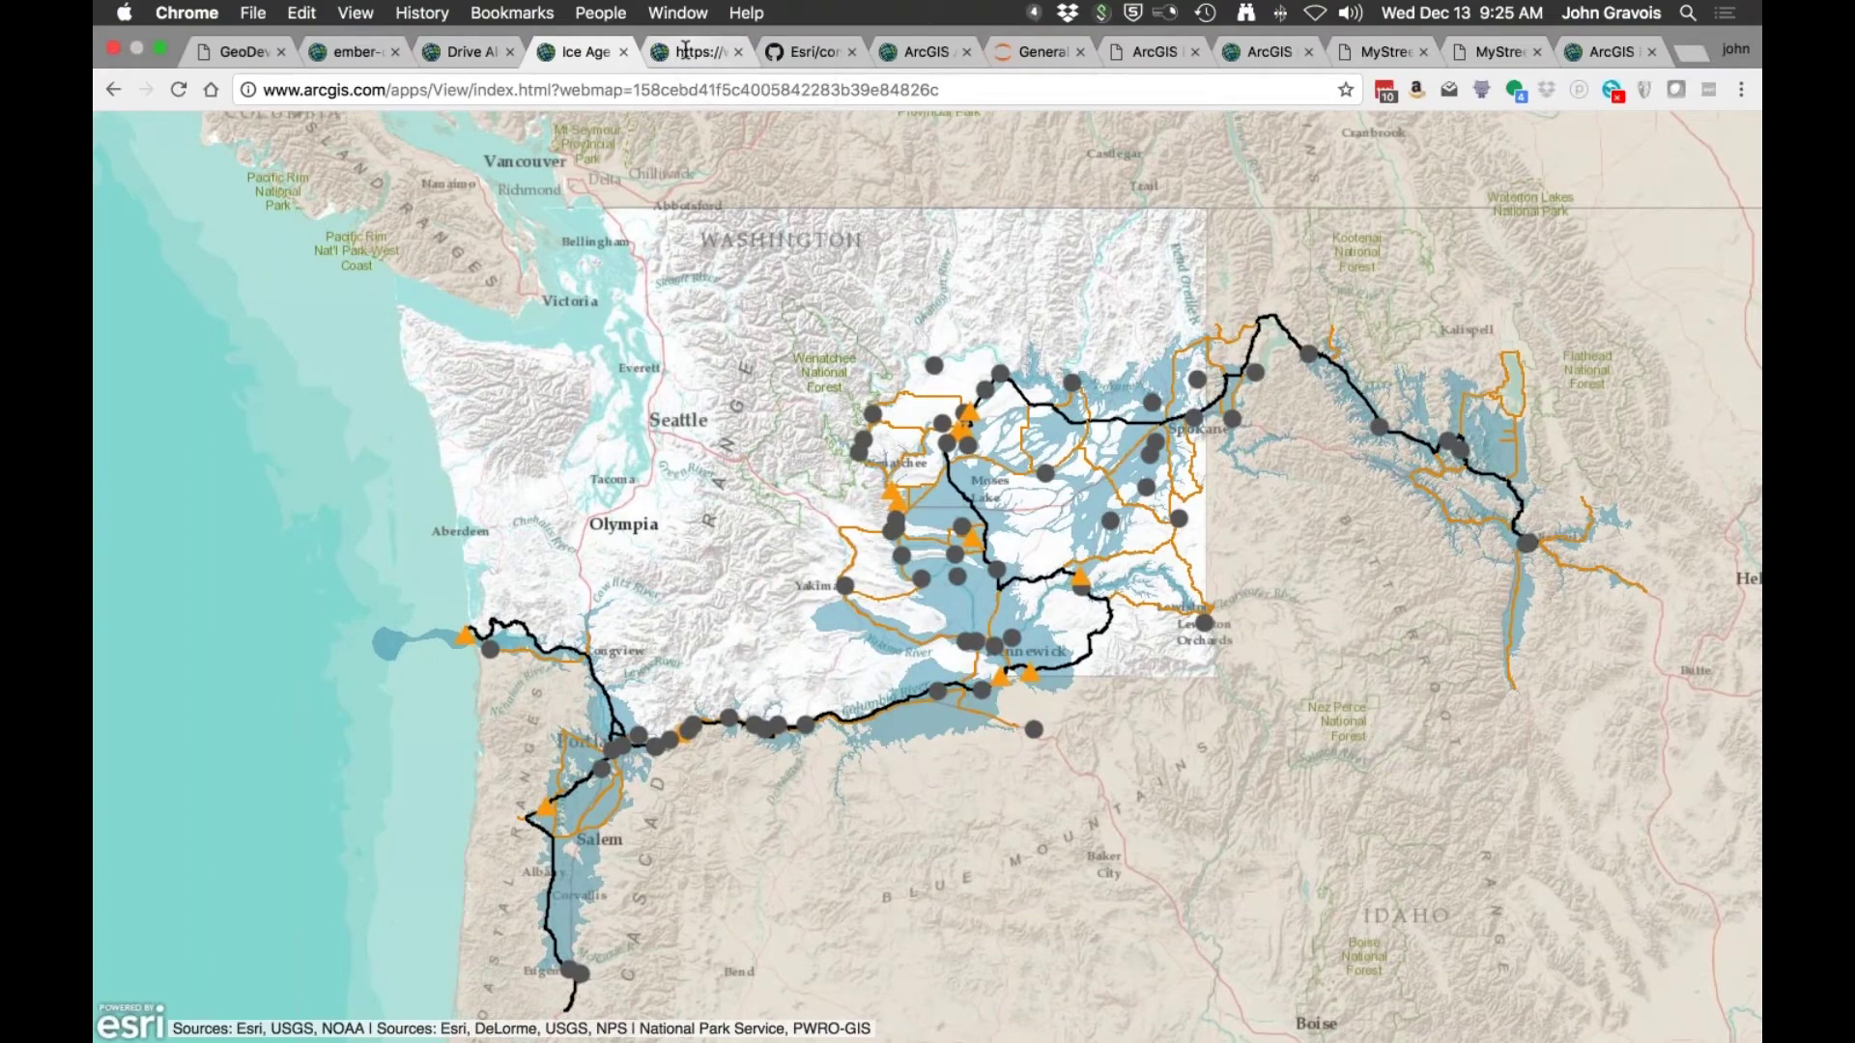
# Step: View the commute app's JSON configuration, then return to the configurable apps slide
pyautogui.click(685, 50)
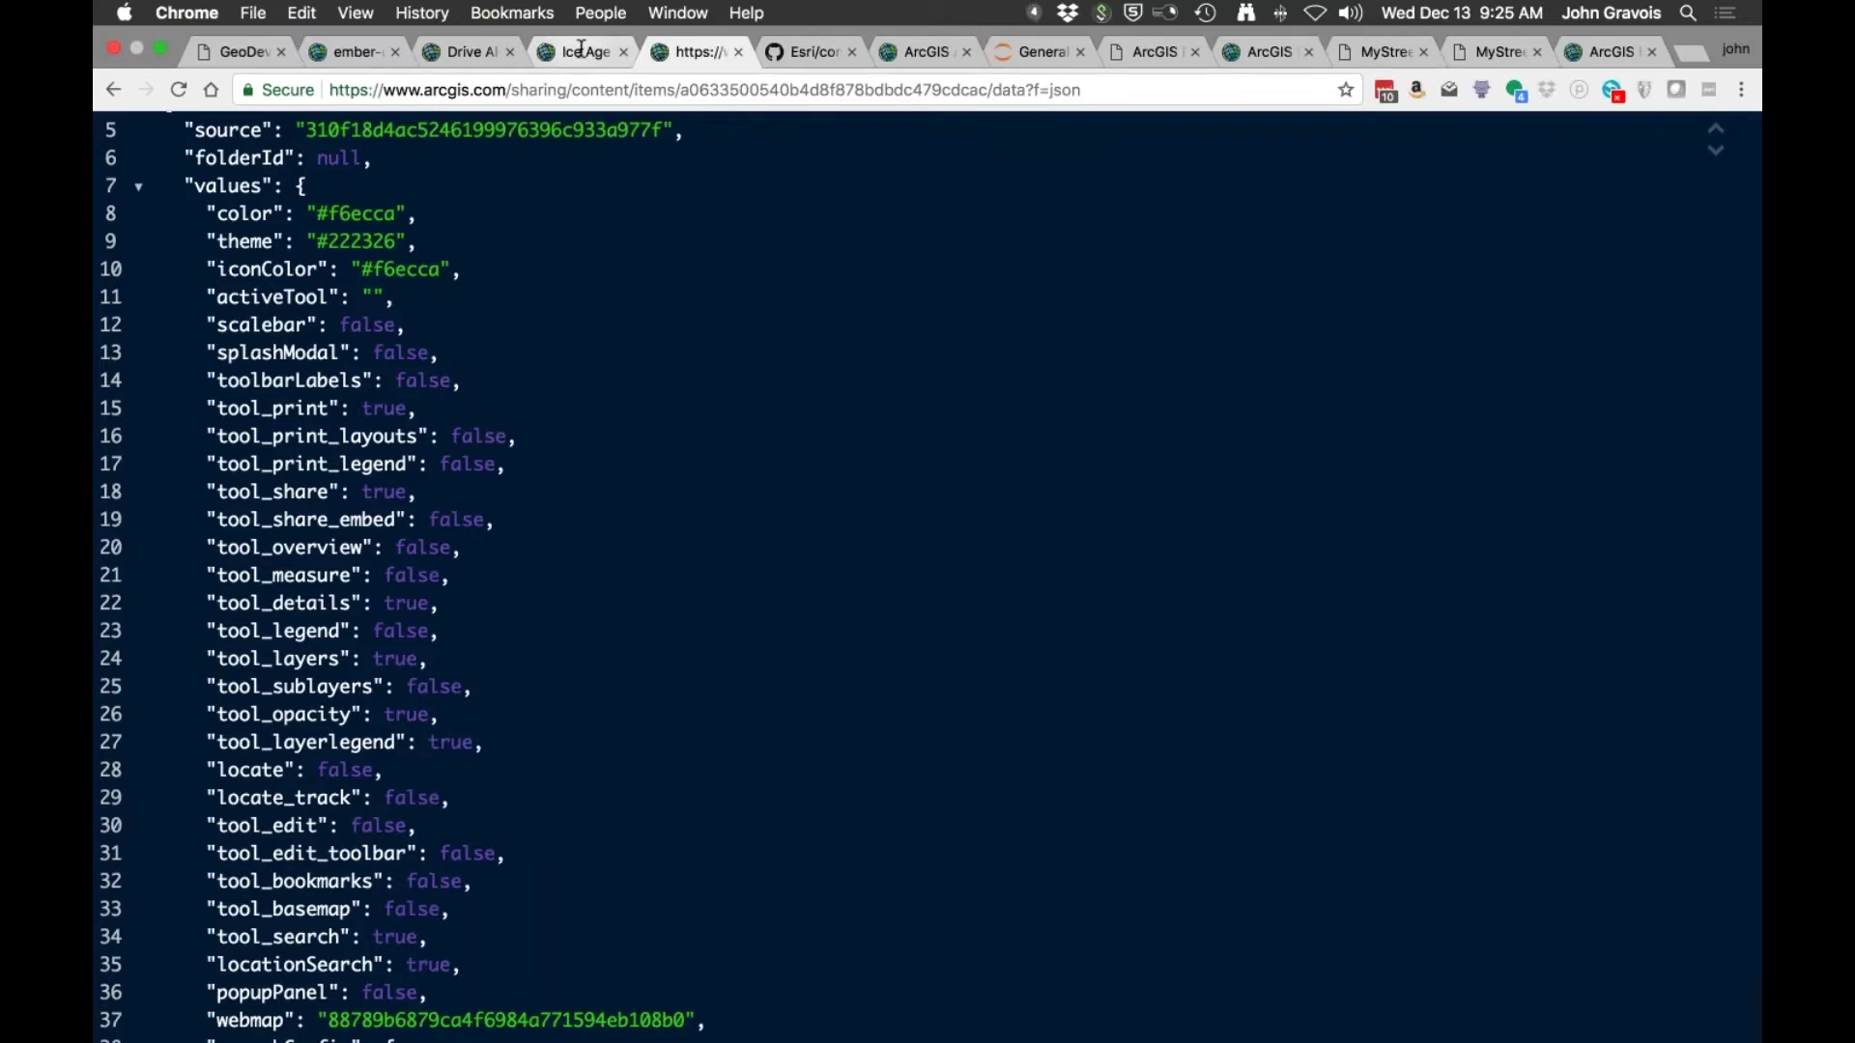
pyautogui.click(473, 51)
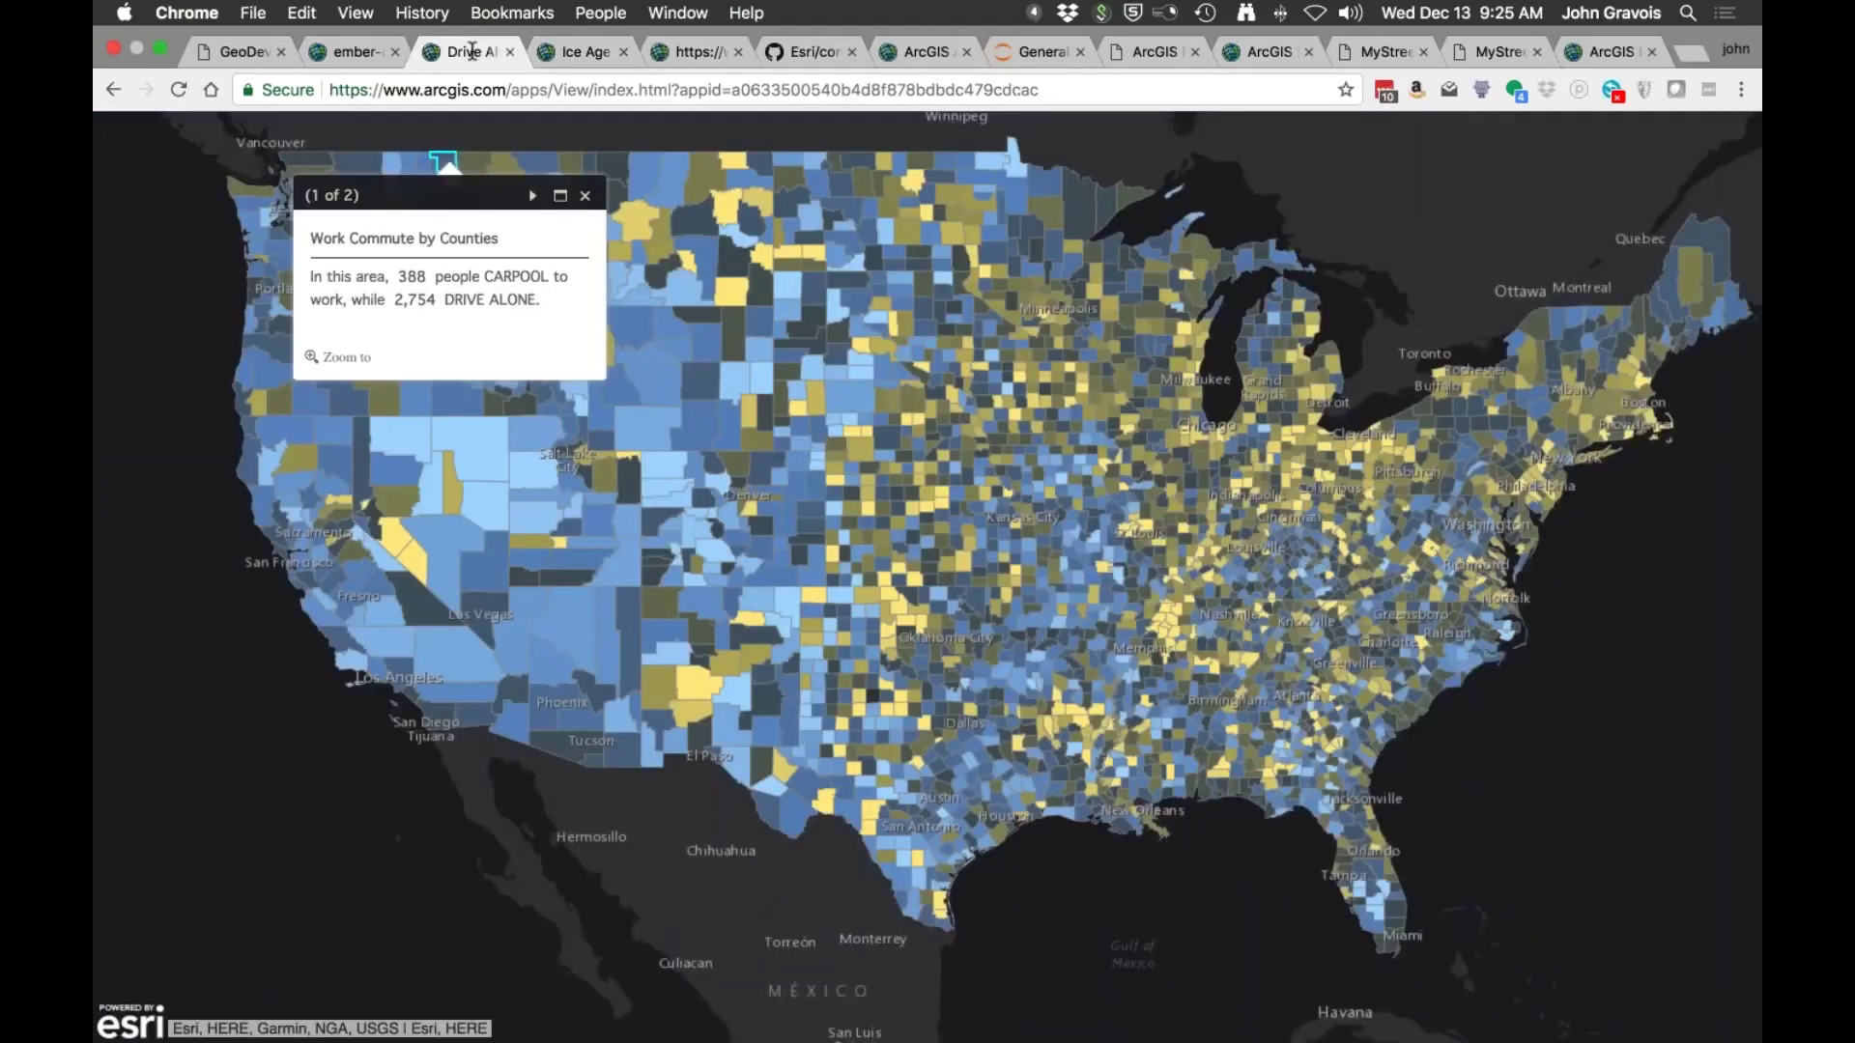
pyautogui.click(258, 55)
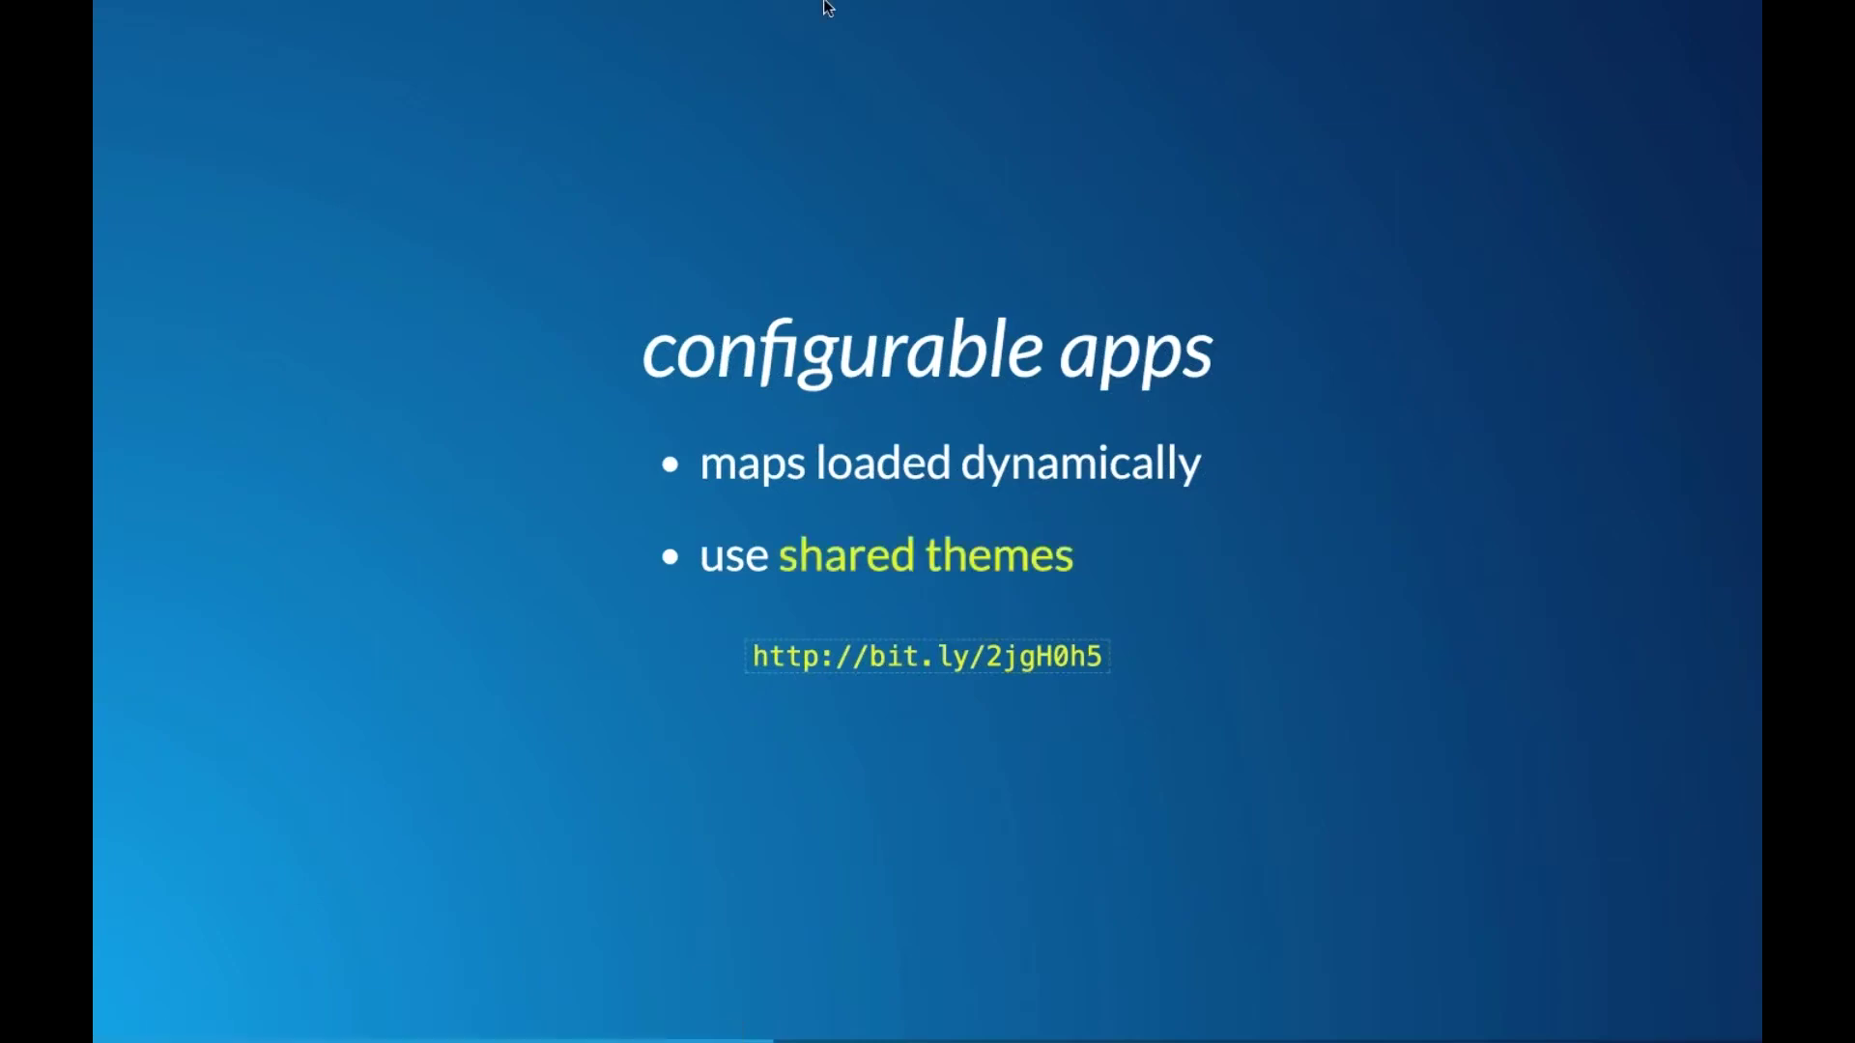
pyautogui.moveTo(732, 27)
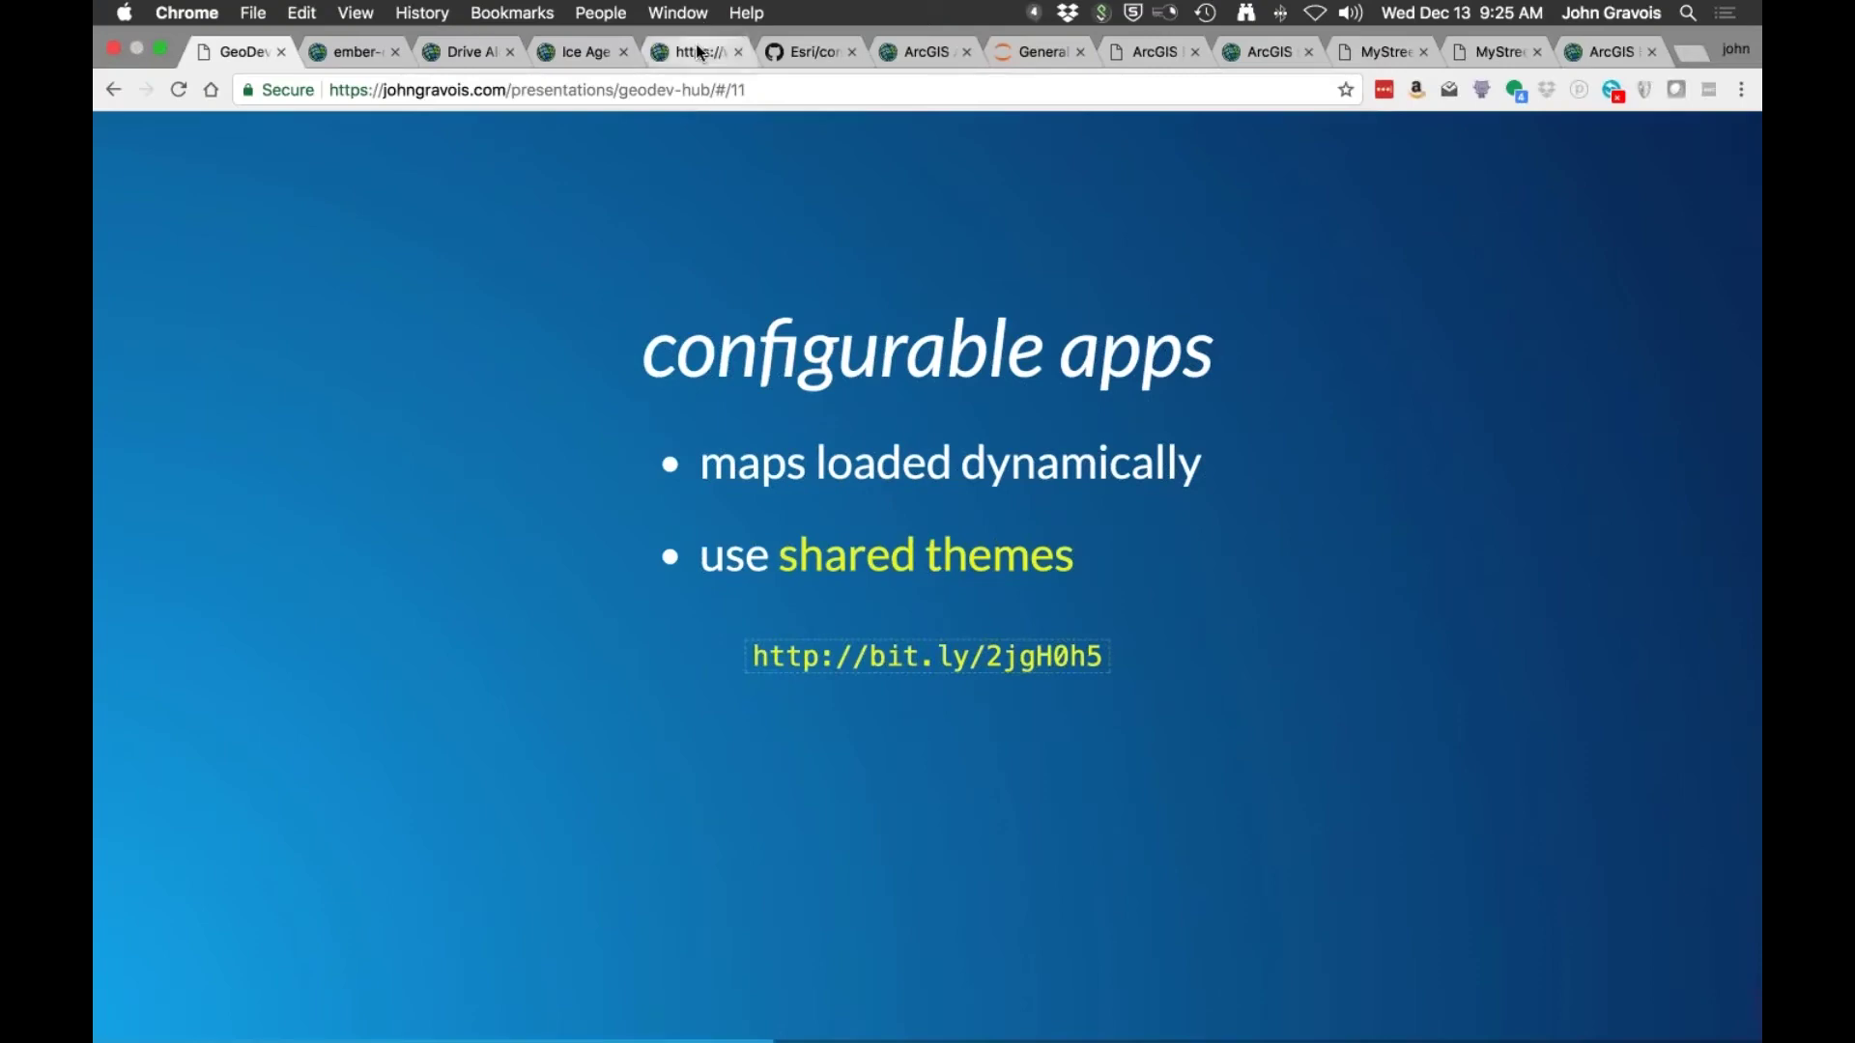
pyautogui.click(699, 51)
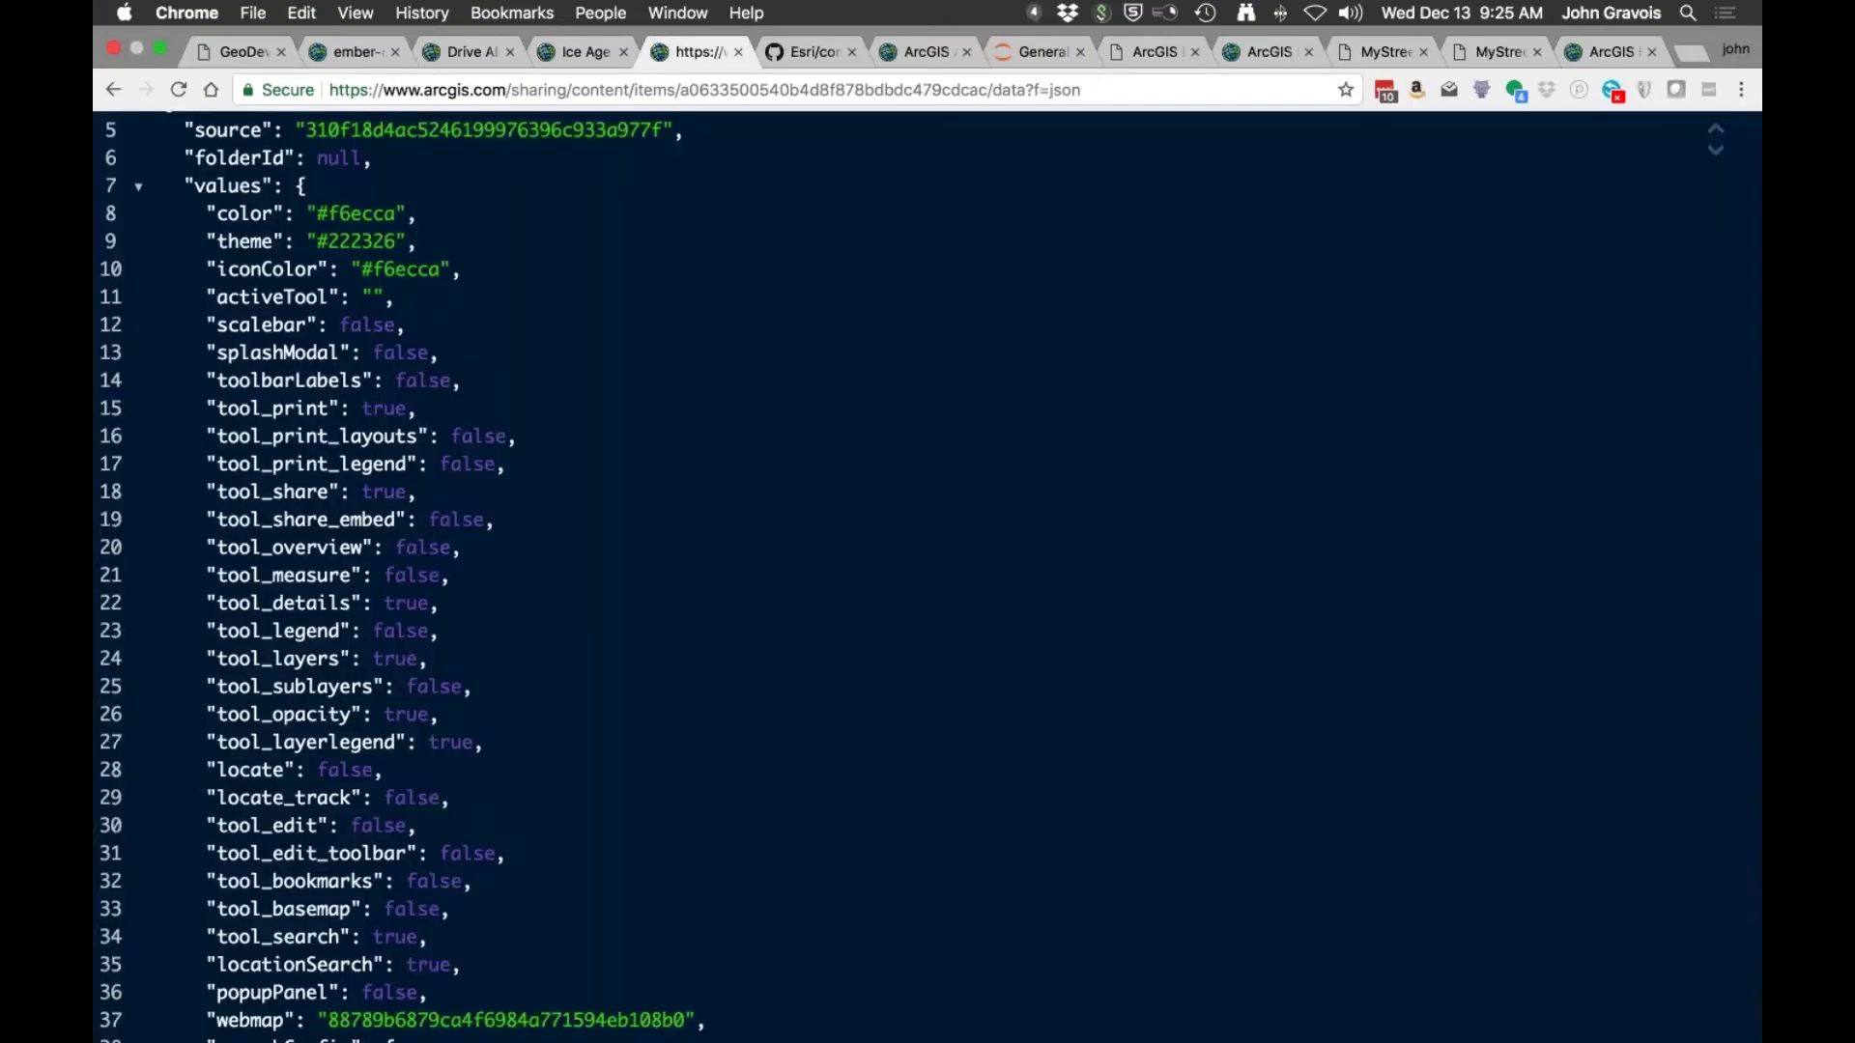
pyautogui.click(809, 52)
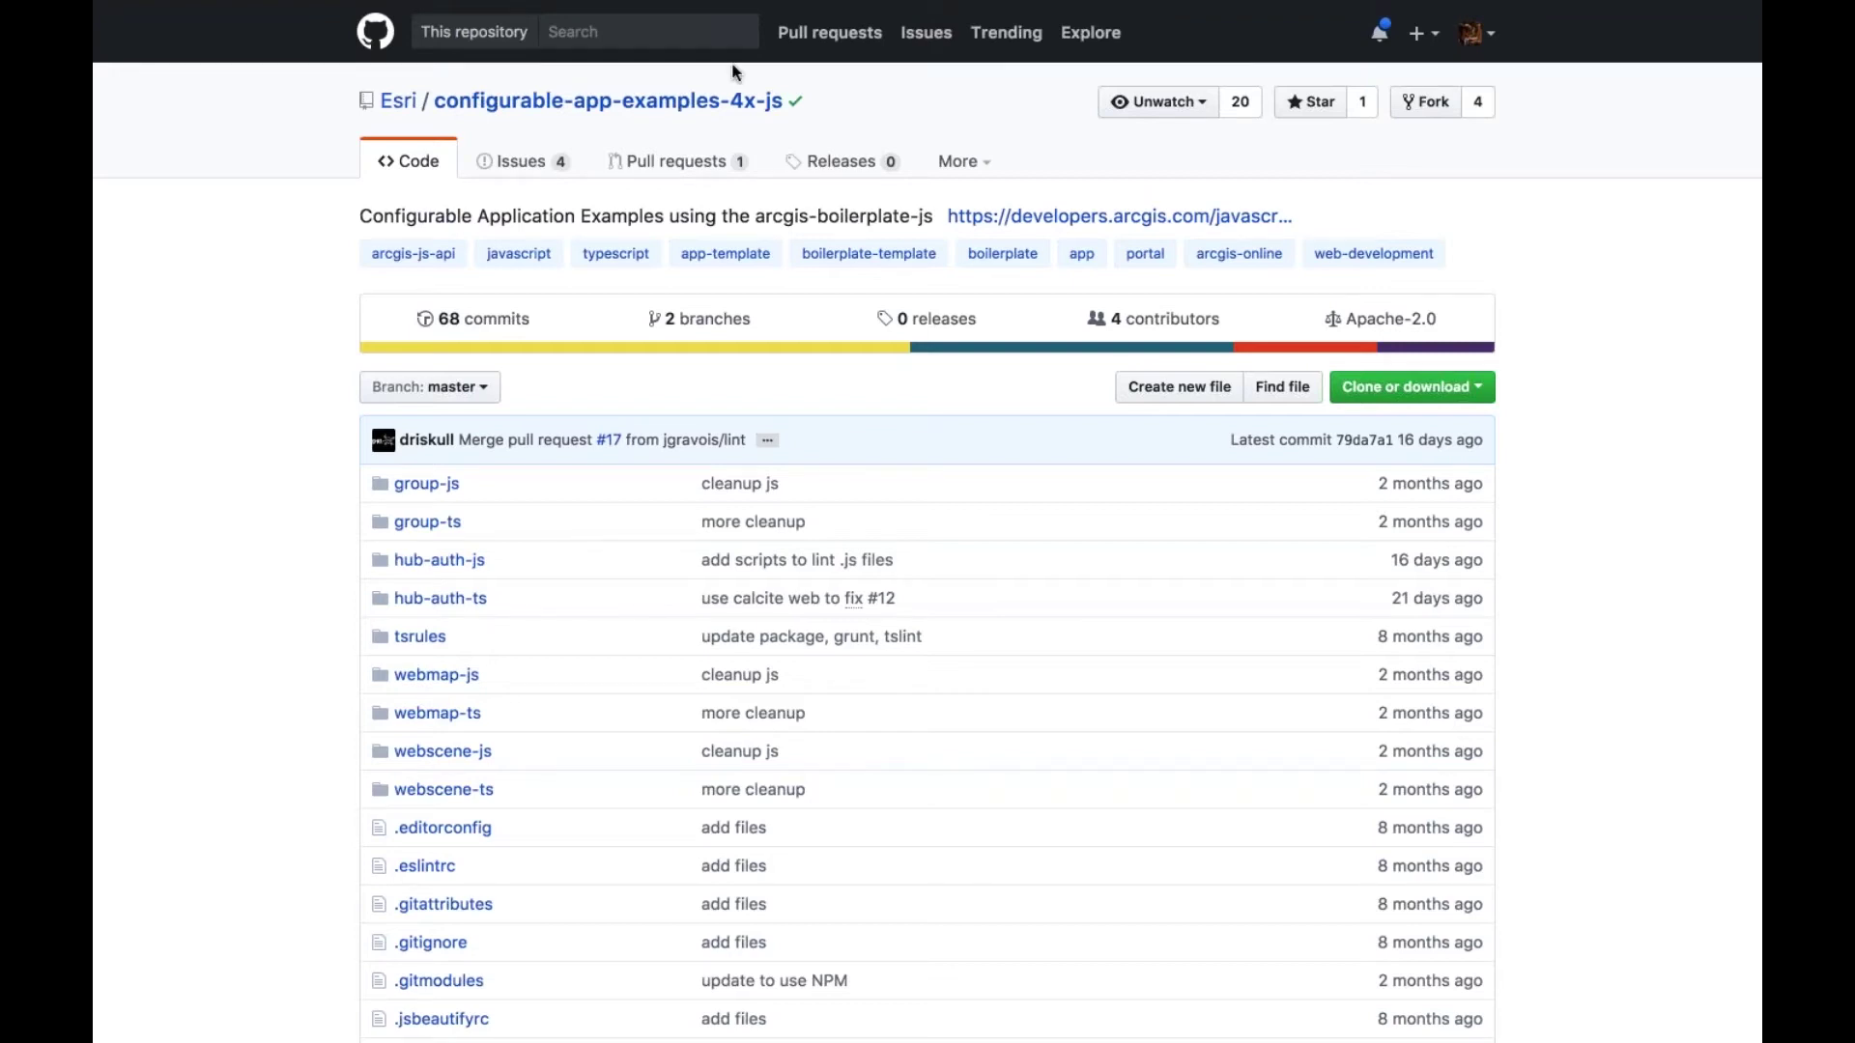
# Step: Advance from the configurable apps slide to the community admin tools demo slide
pyautogui.moveTo(404, 21)
pyautogui.click(267, 60)
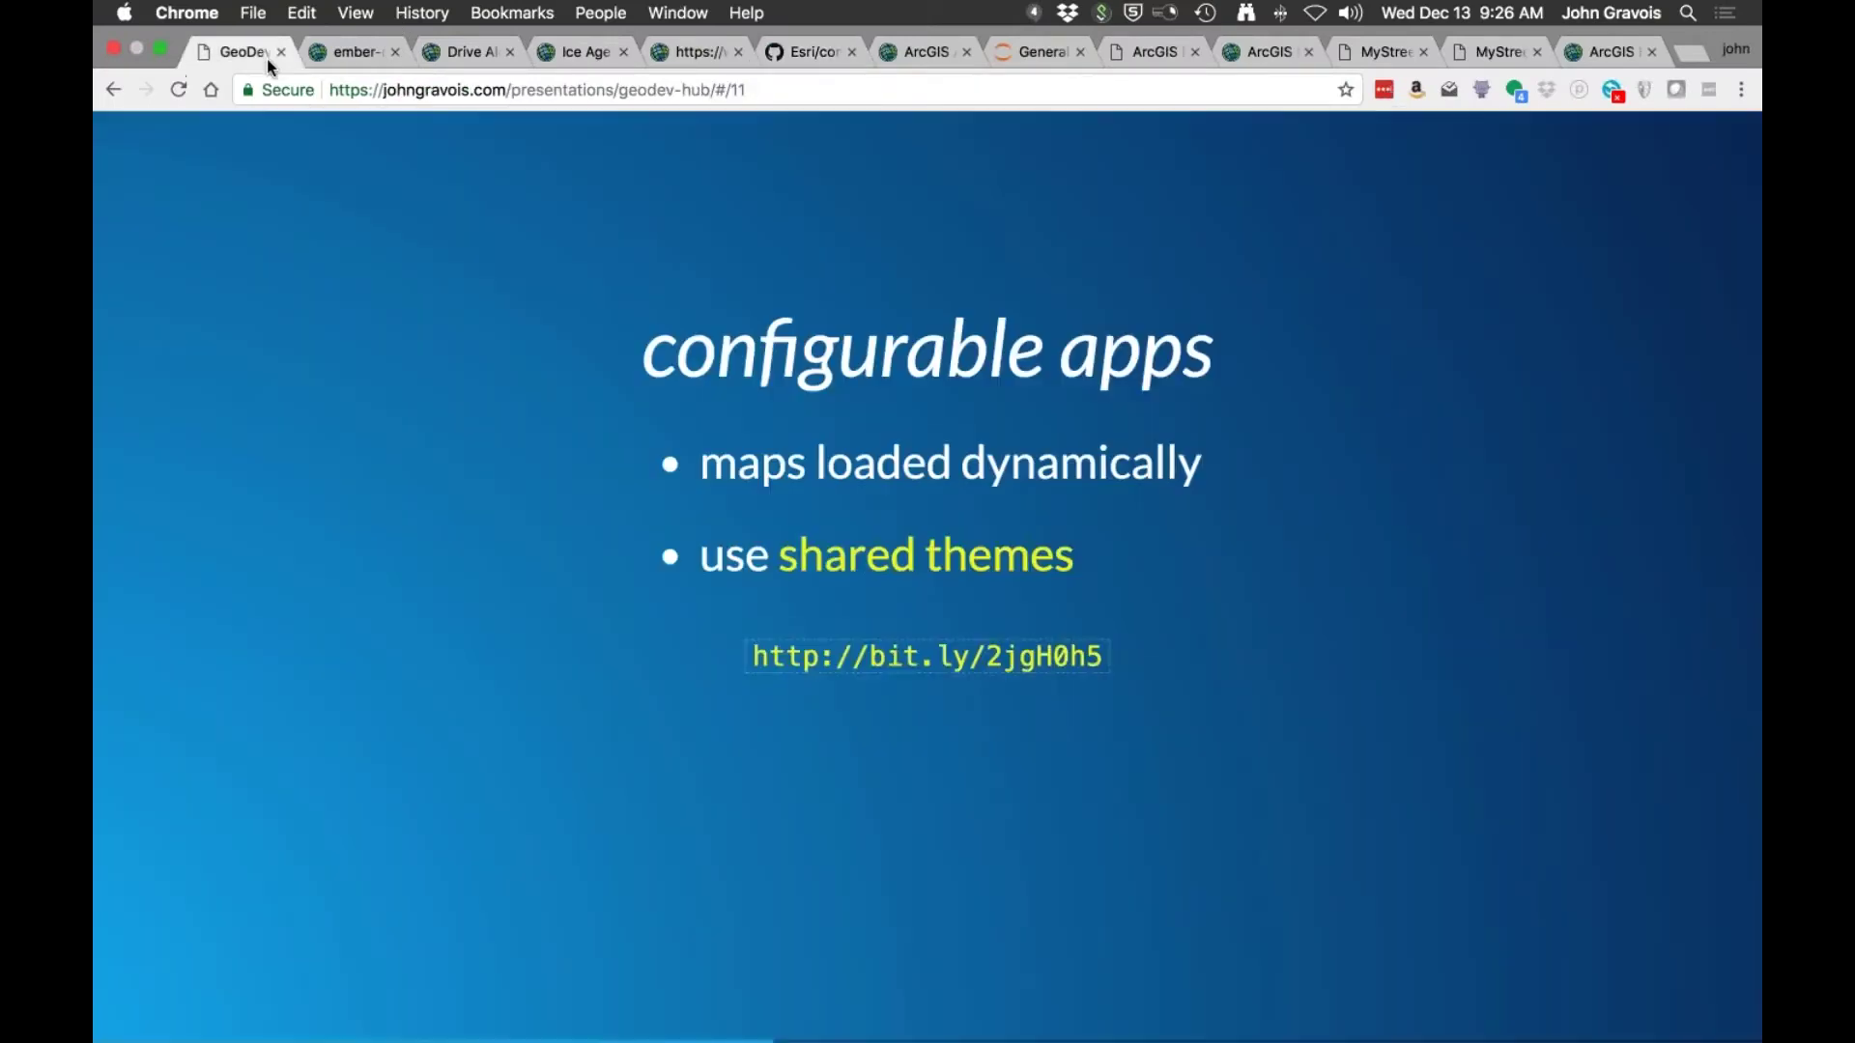
pyautogui.press('Right')
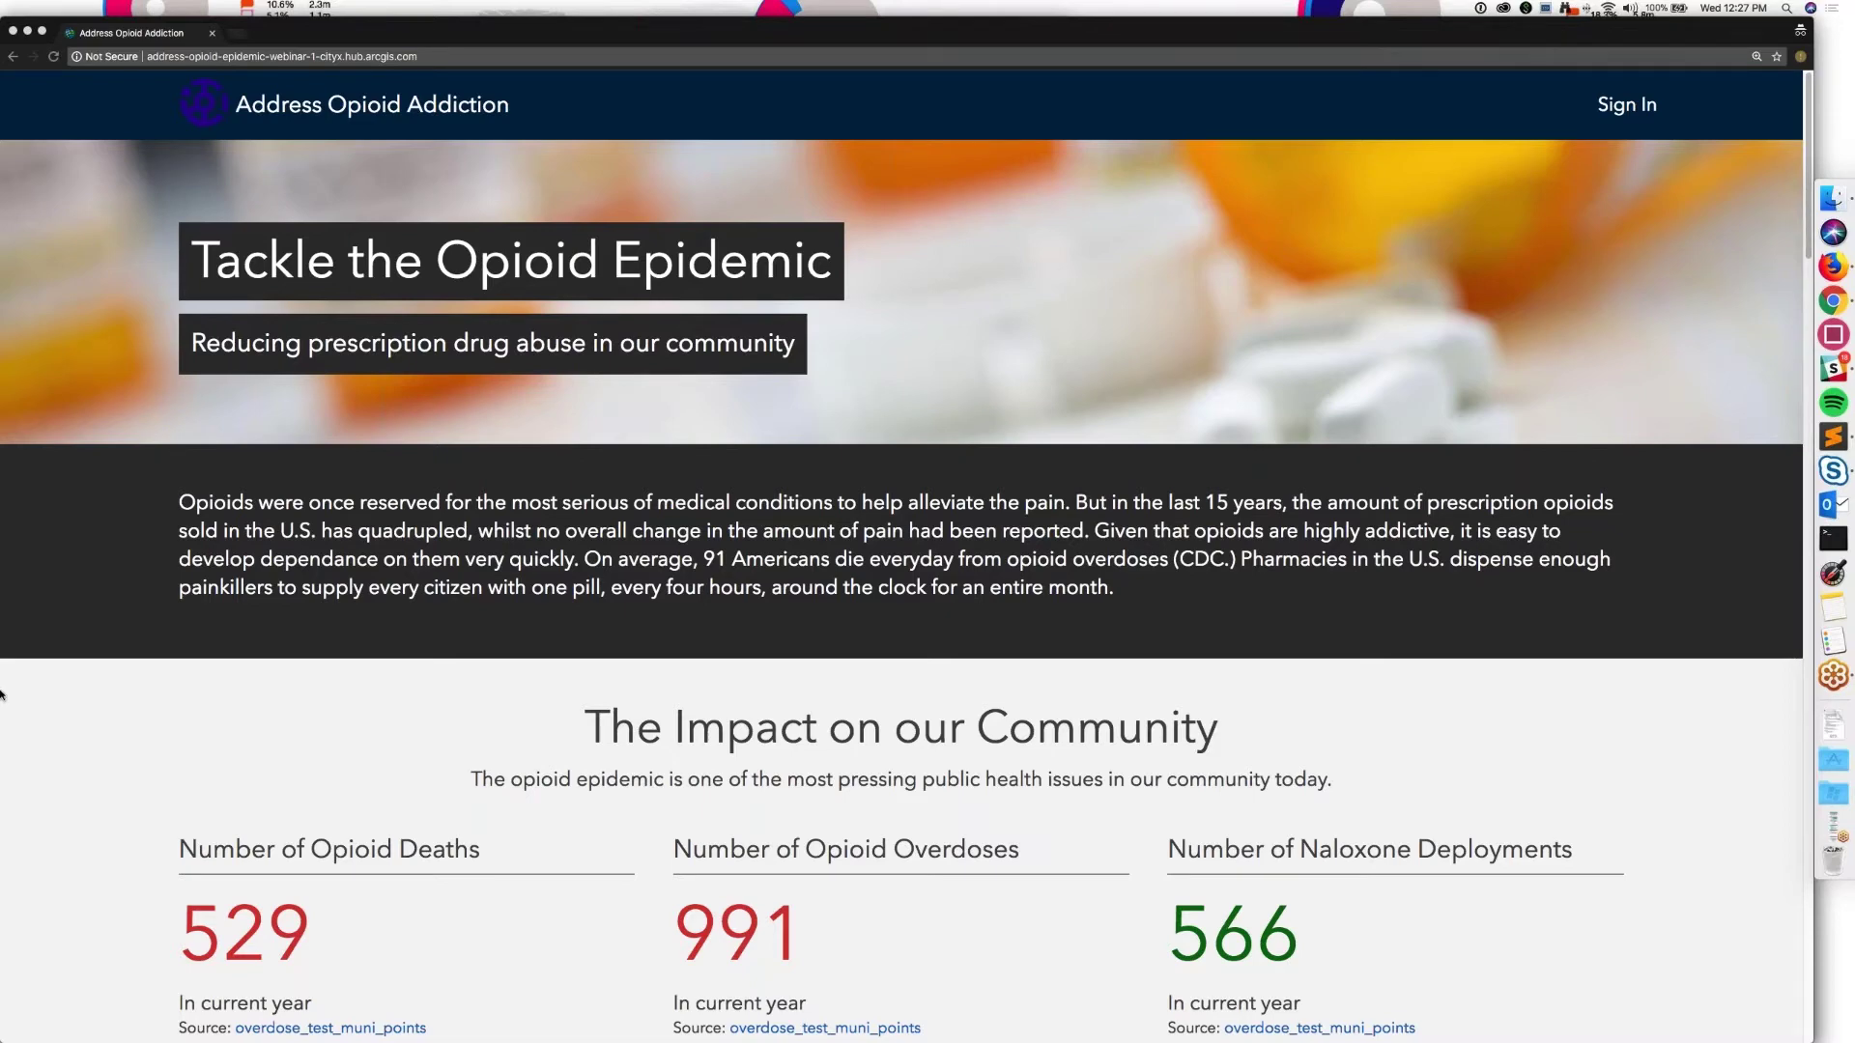
# Step: Follow the Address Opioid Addiction initiative, signing in with a Facebook community account
pyautogui.scroll(-2, 0, 693)
pyautogui.scroll(-3, 0, 693)
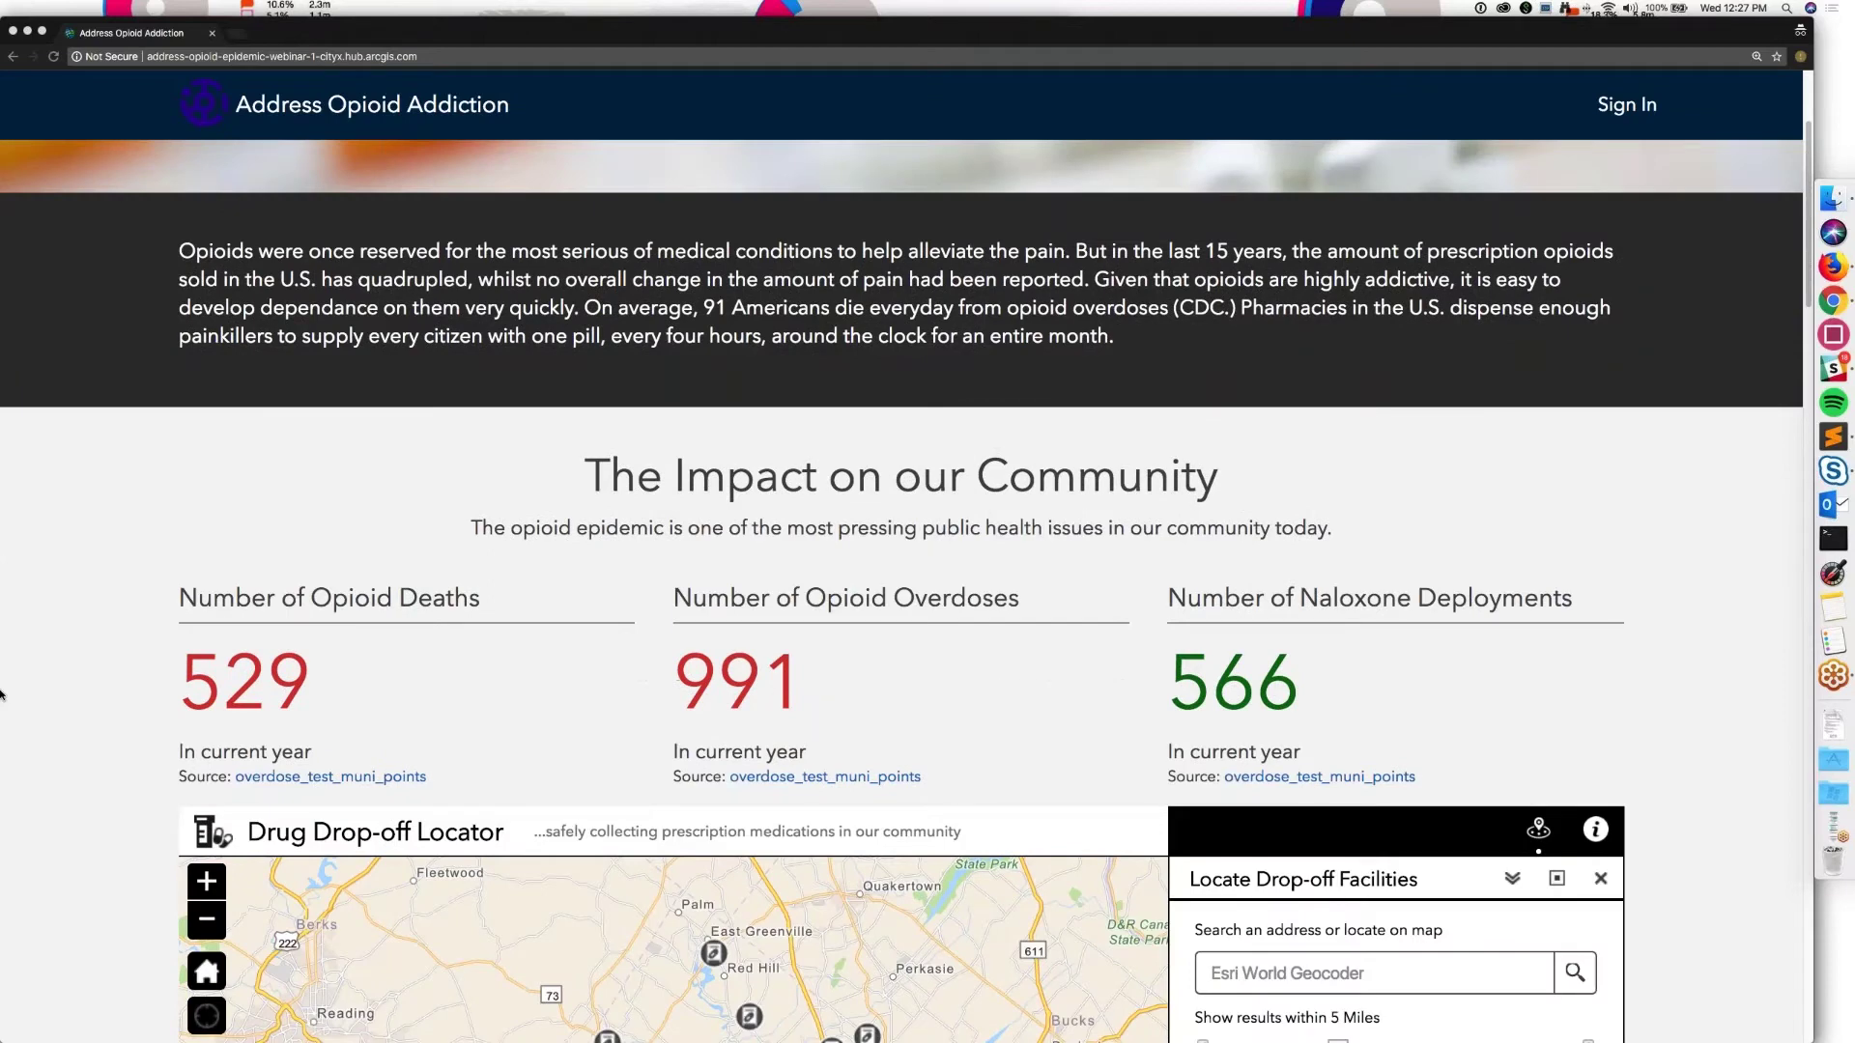
pyautogui.scroll(-4, 0, 693)
pyautogui.scroll(-15, 0, 694)
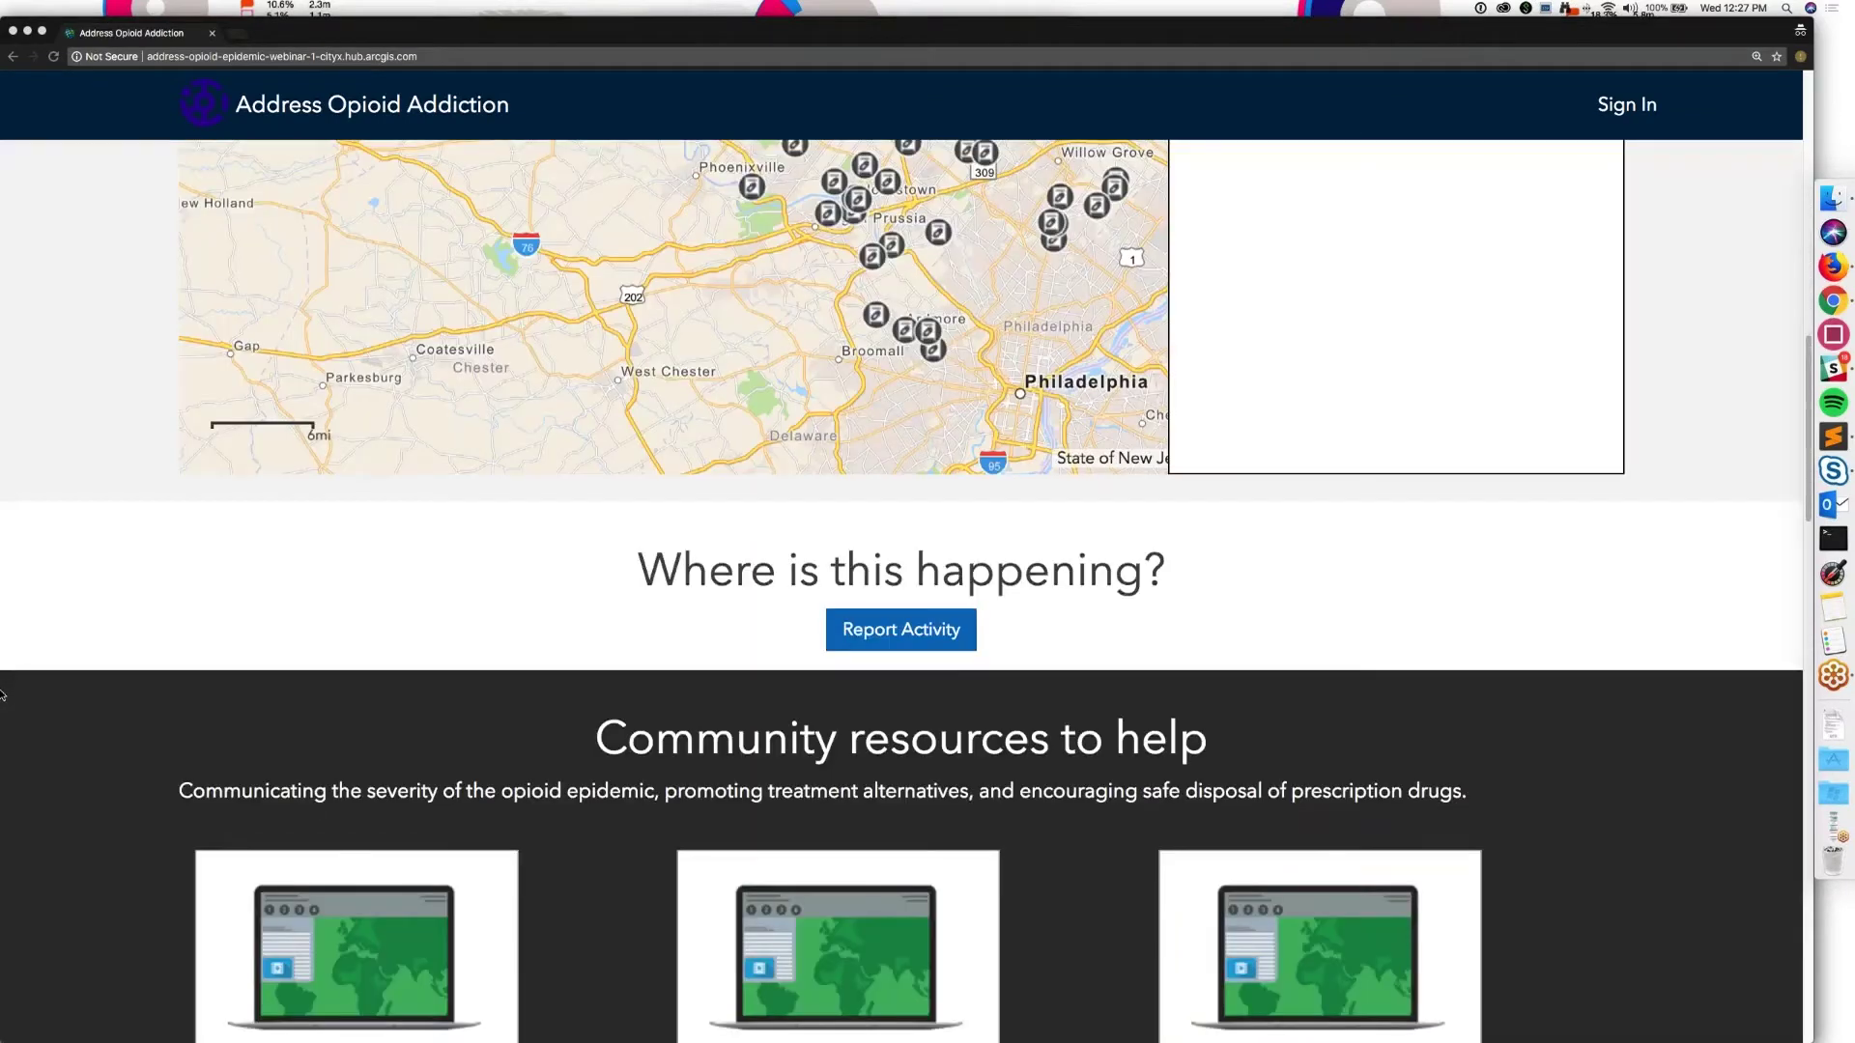
pyautogui.scroll(-13, 0, 694)
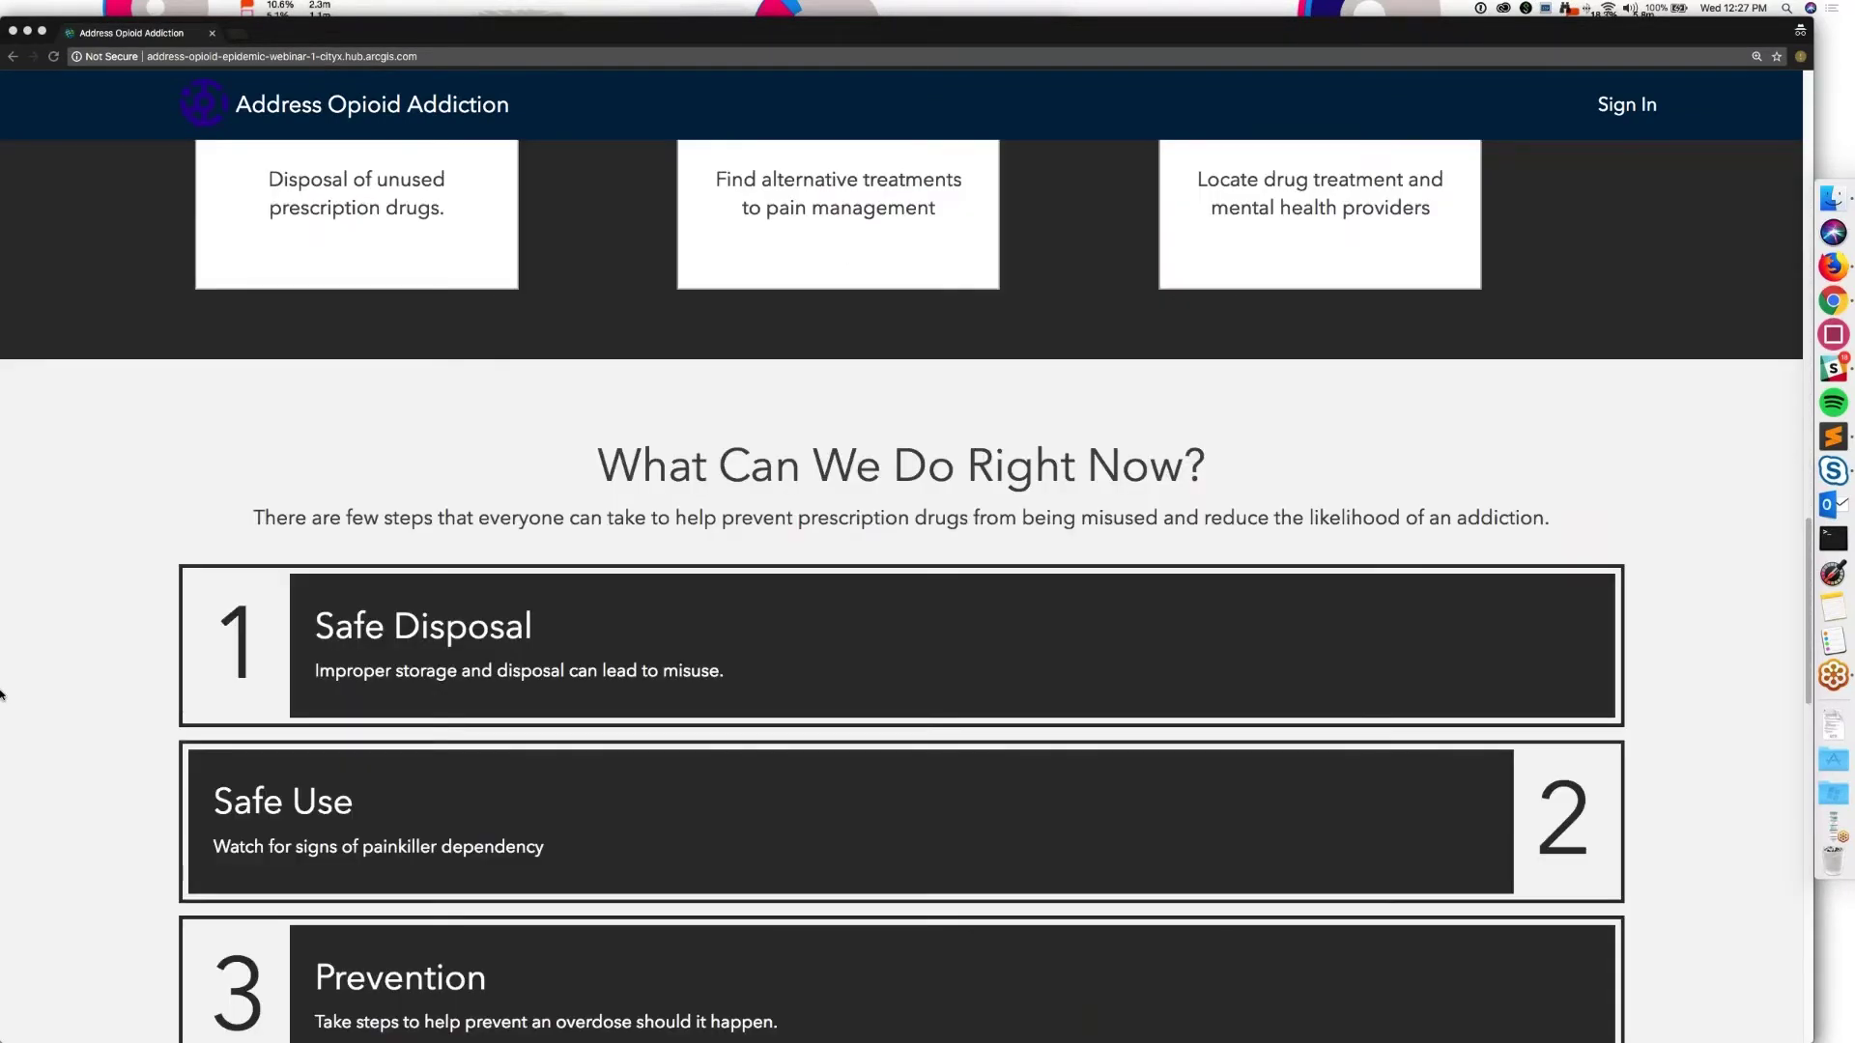
pyautogui.scroll(-9, 0, 693)
pyautogui.scroll(-20, 0, 694)
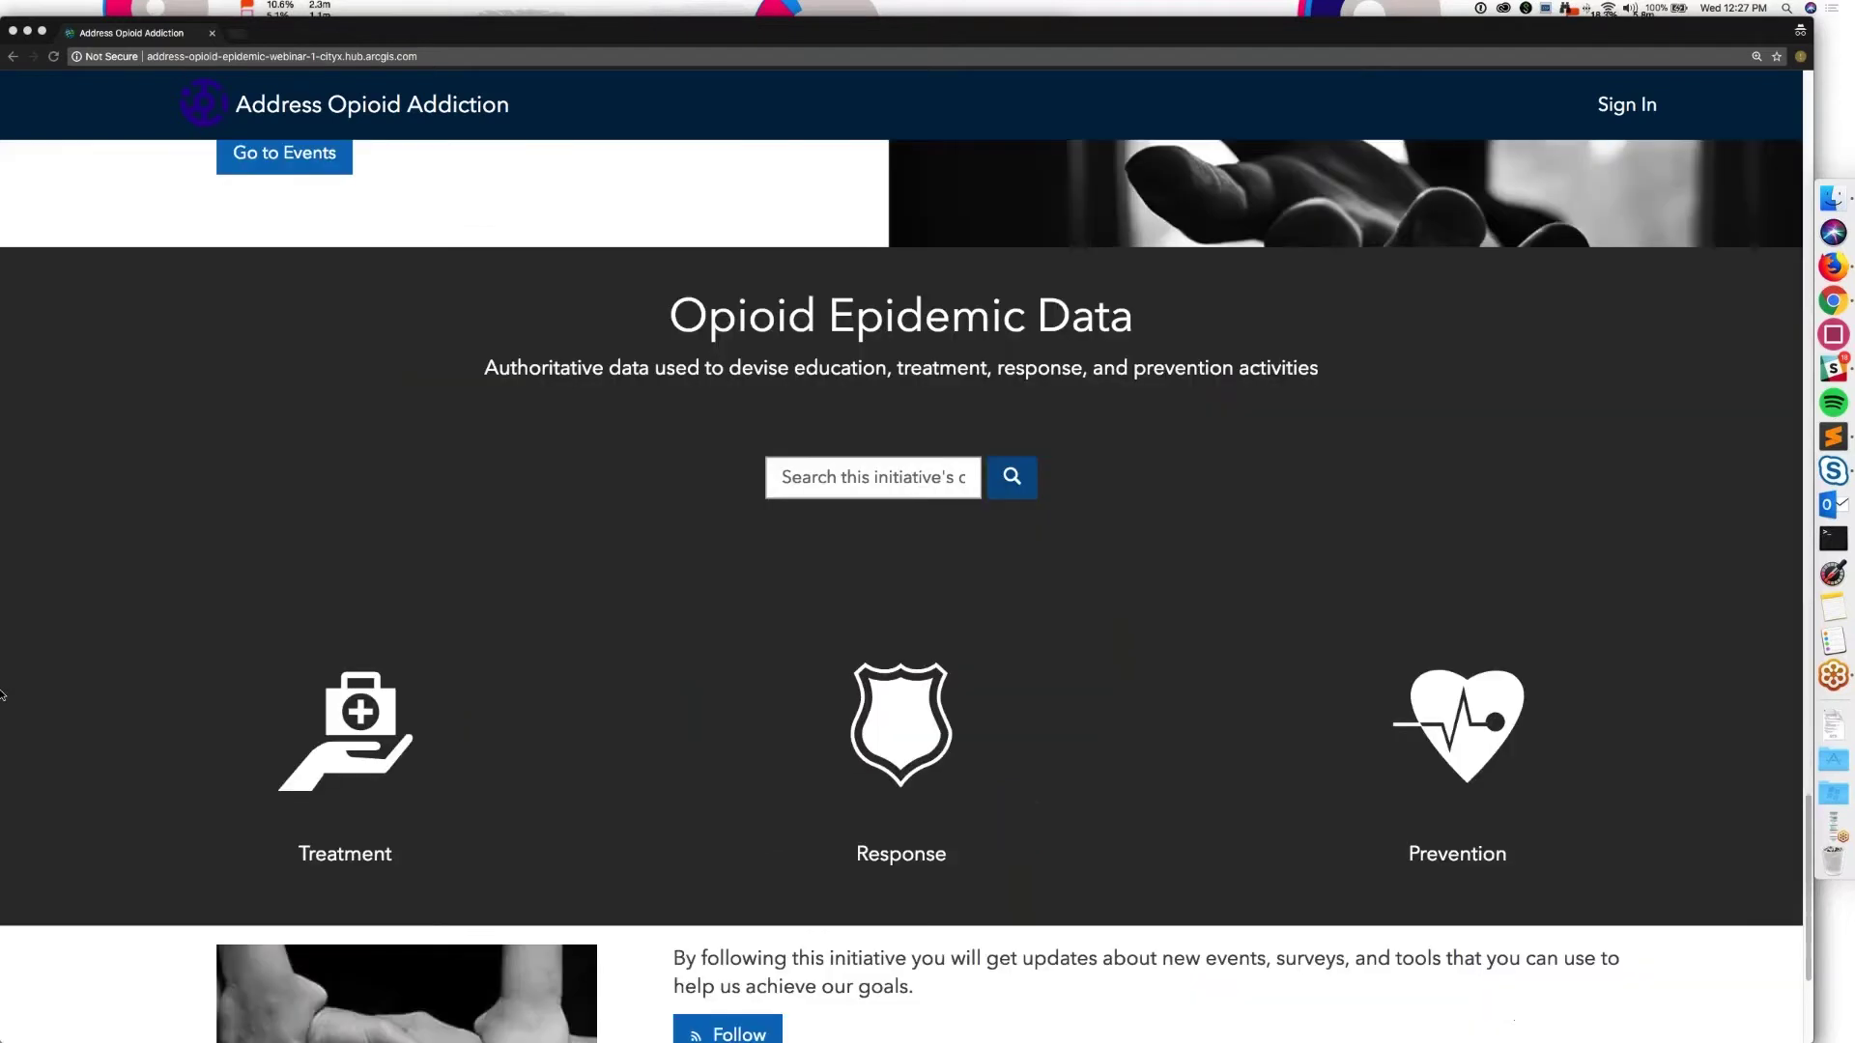
pyautogui.scroll(-6, 3, 693)
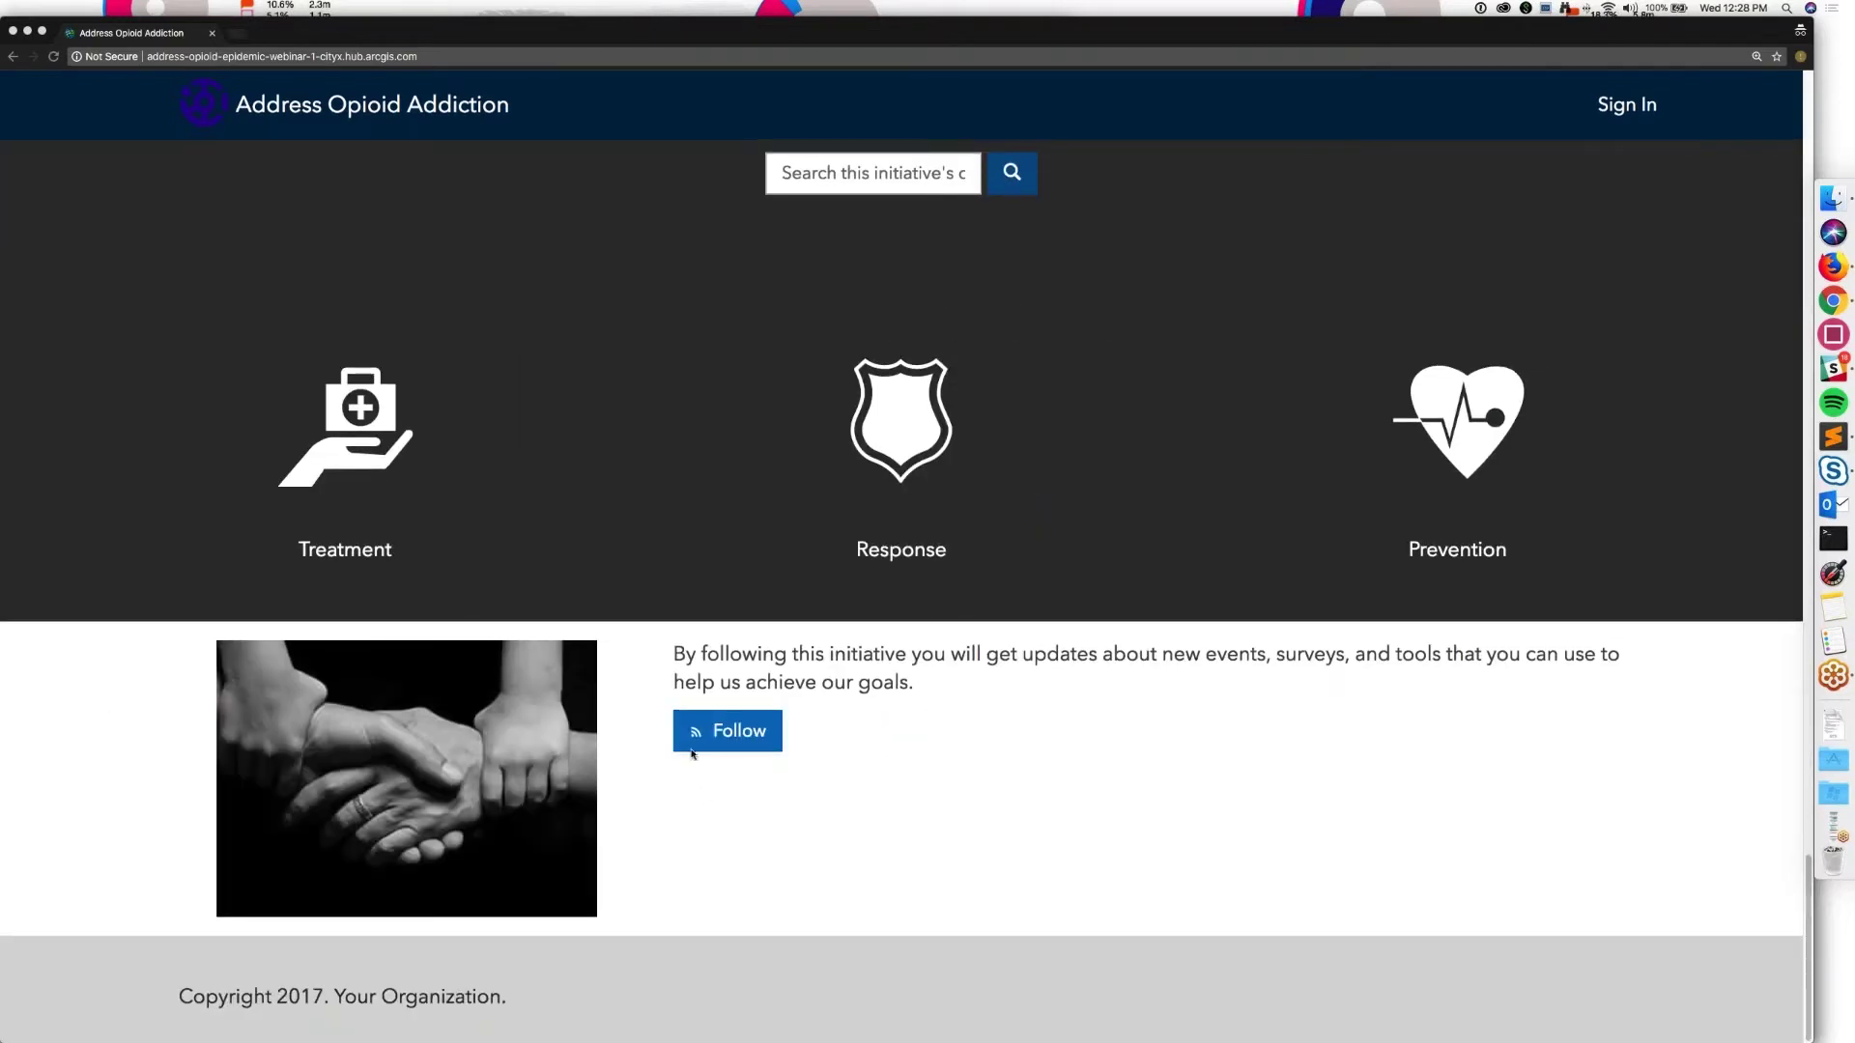
pyautogui.click(739, 731)
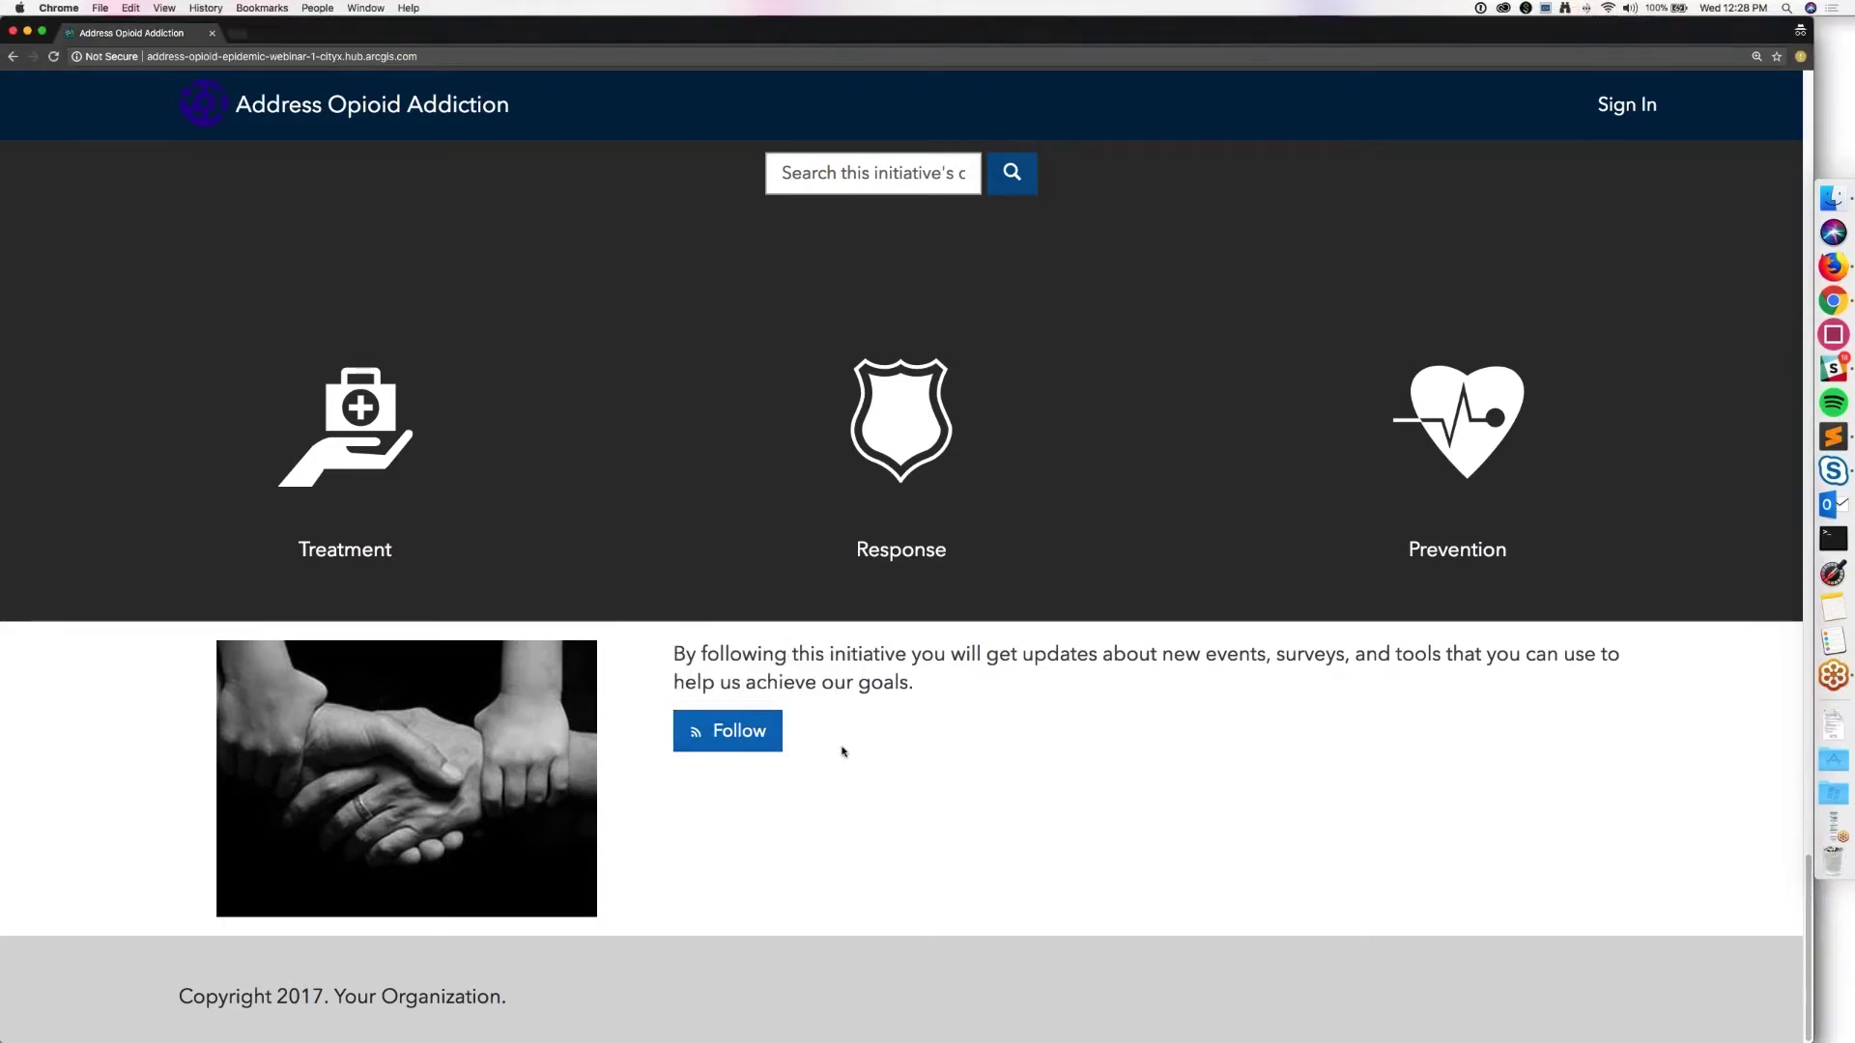
pyautogui.click(727, 731)
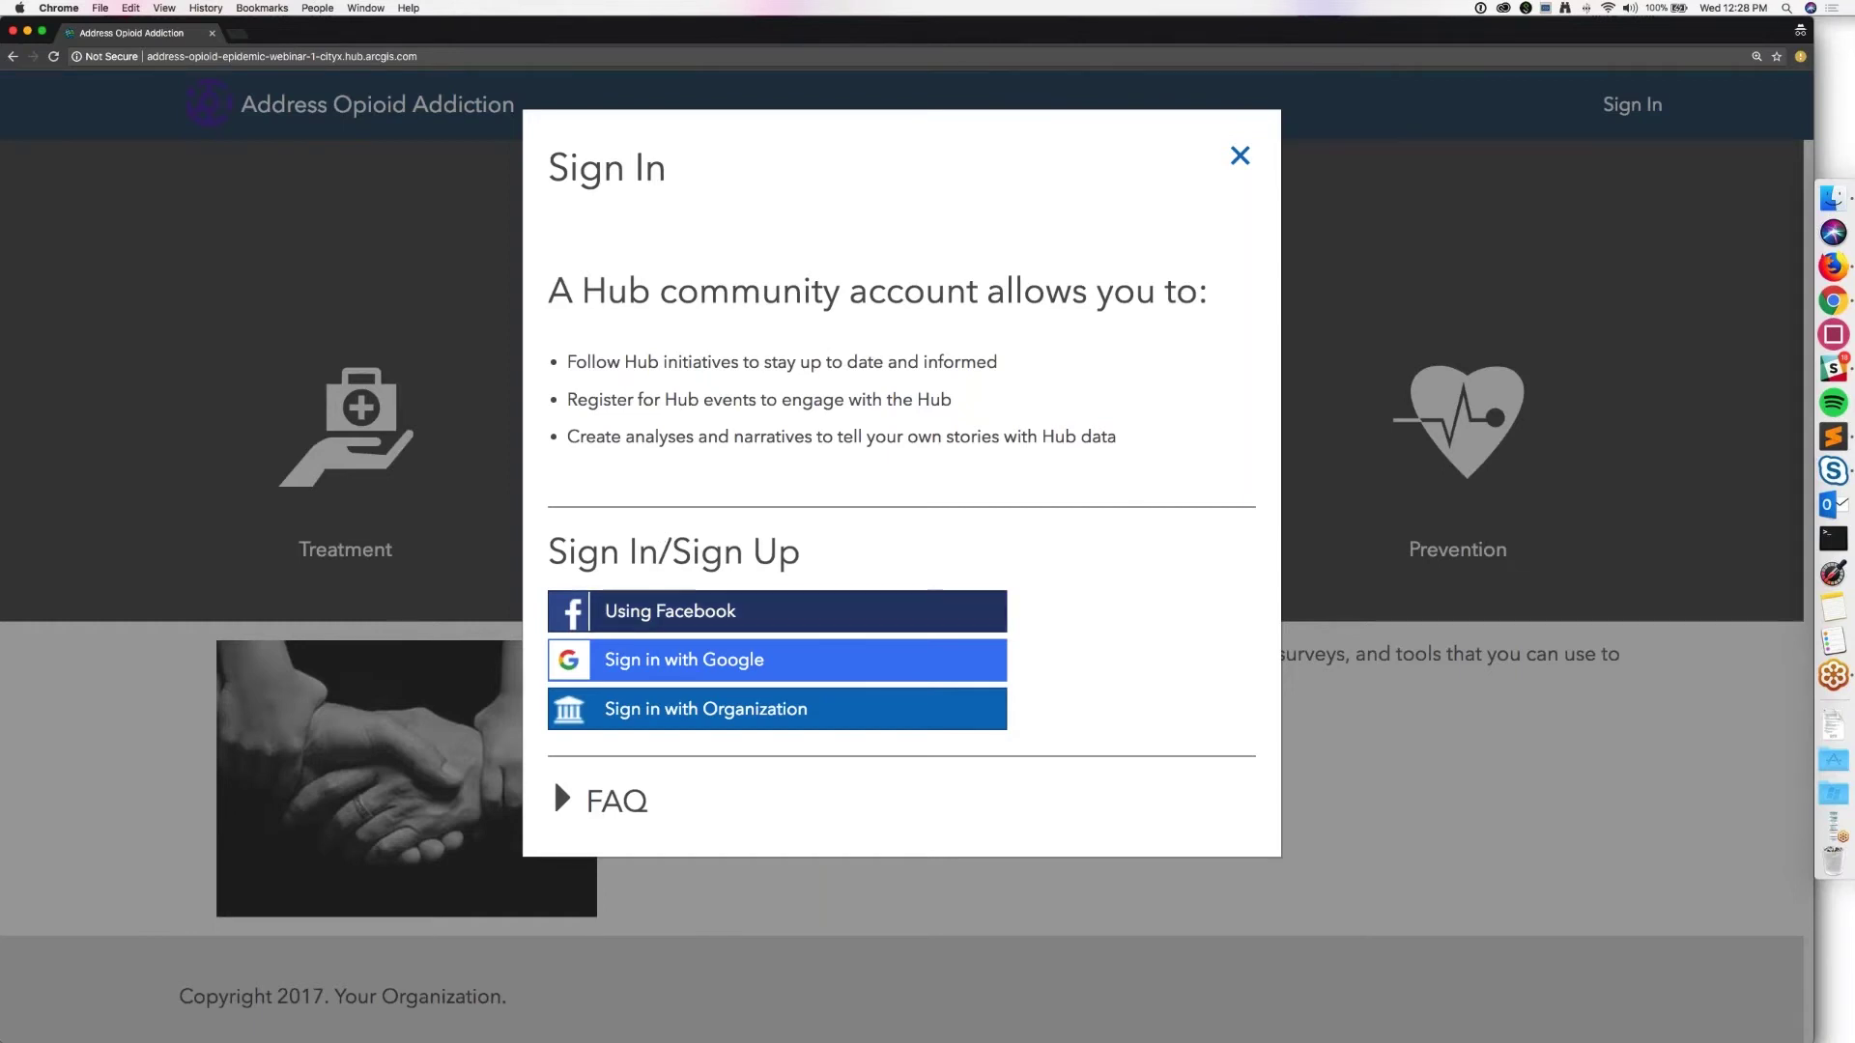
pyautogui.click(724, 611)
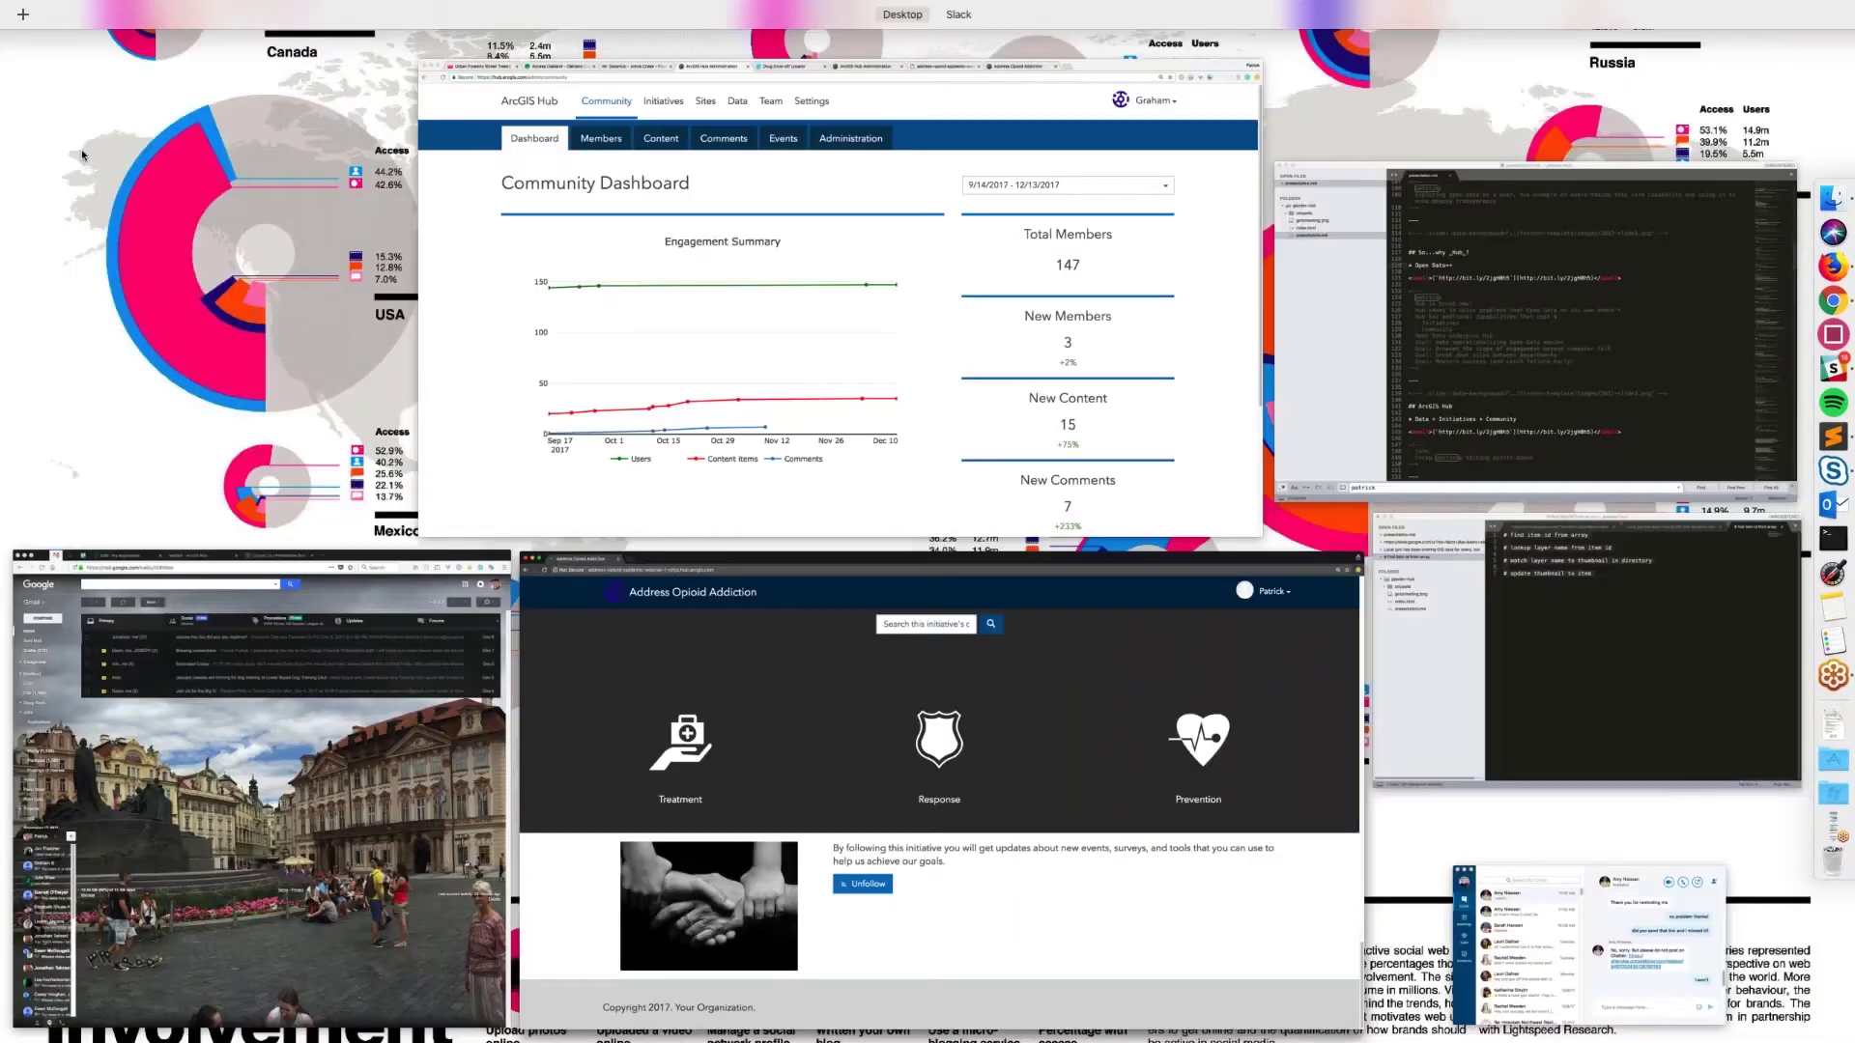
# Step: Bring the Hub Community Dashboard forward and open its Members list
pyautogui.click(448, 331)
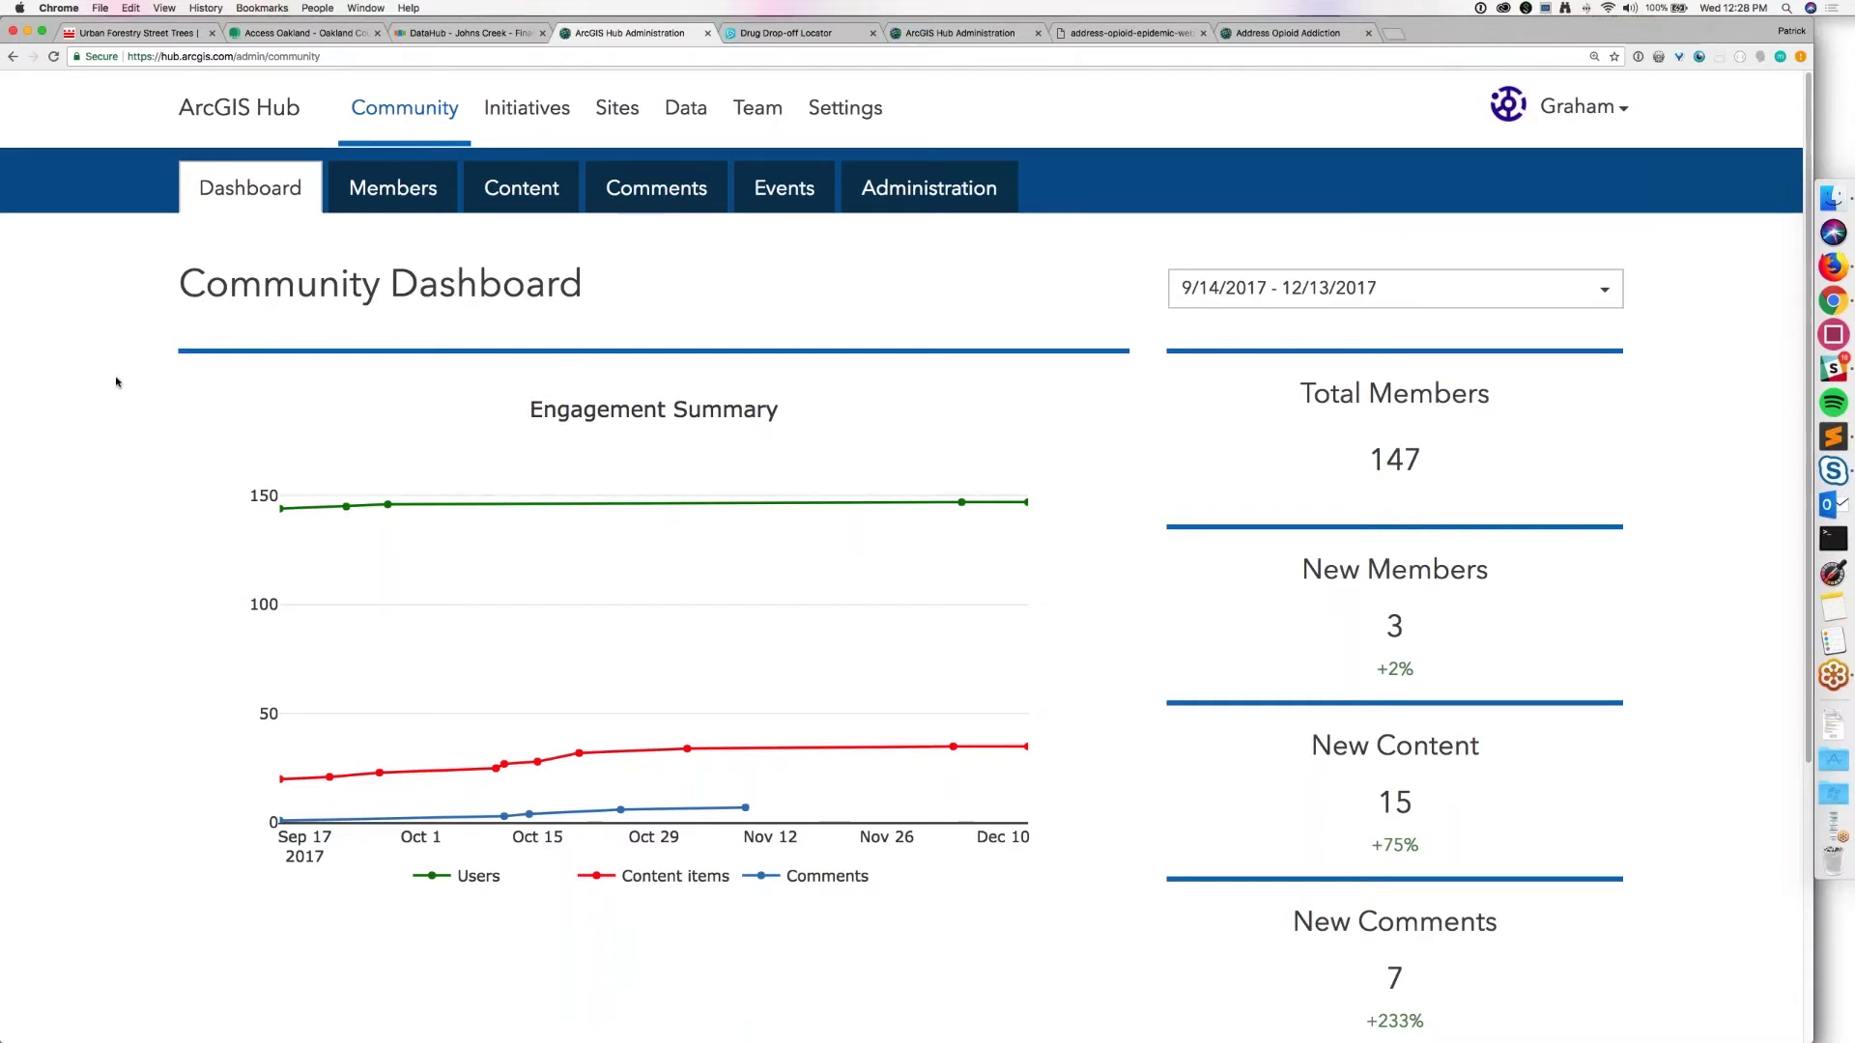
pyautogui.scroll(-1, 116, 381)
pyautogui.scroll(1, 116, 382)
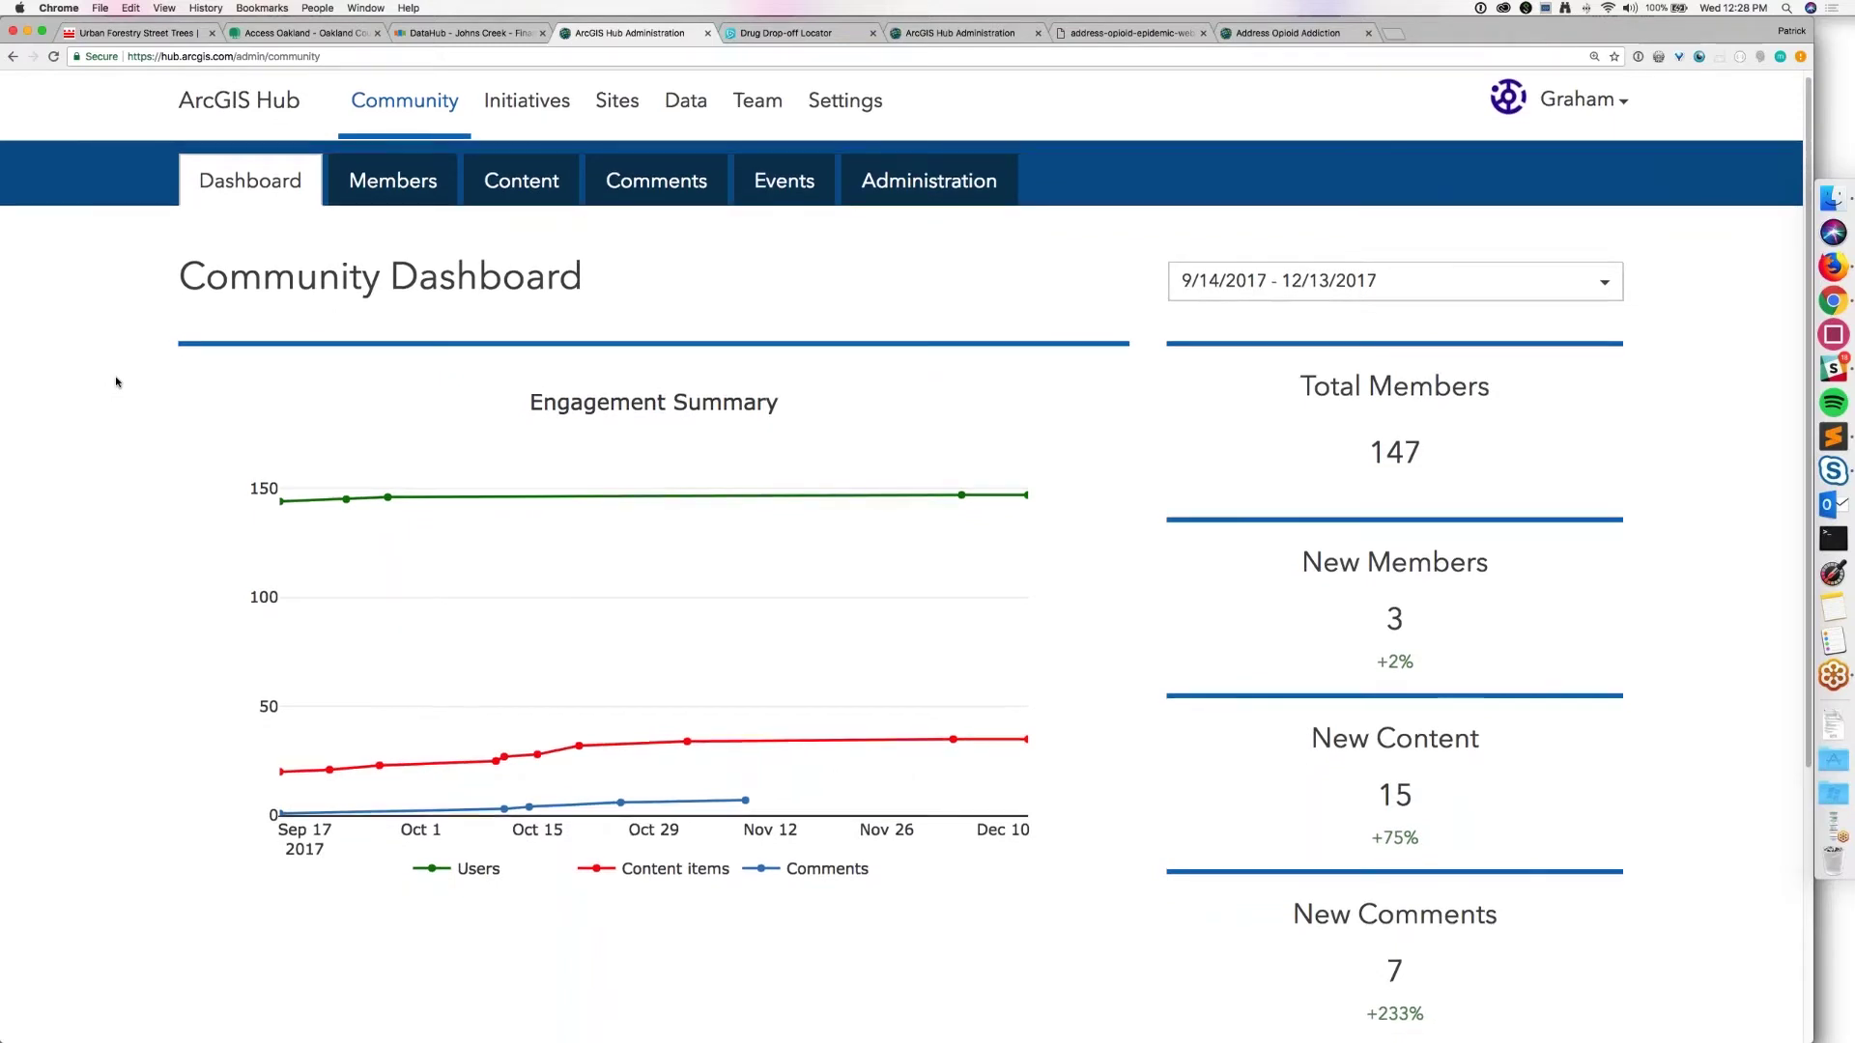
pyautogui.scroll(-3, 116, 381)
pyautogui.scroll(-1, 116, 382)
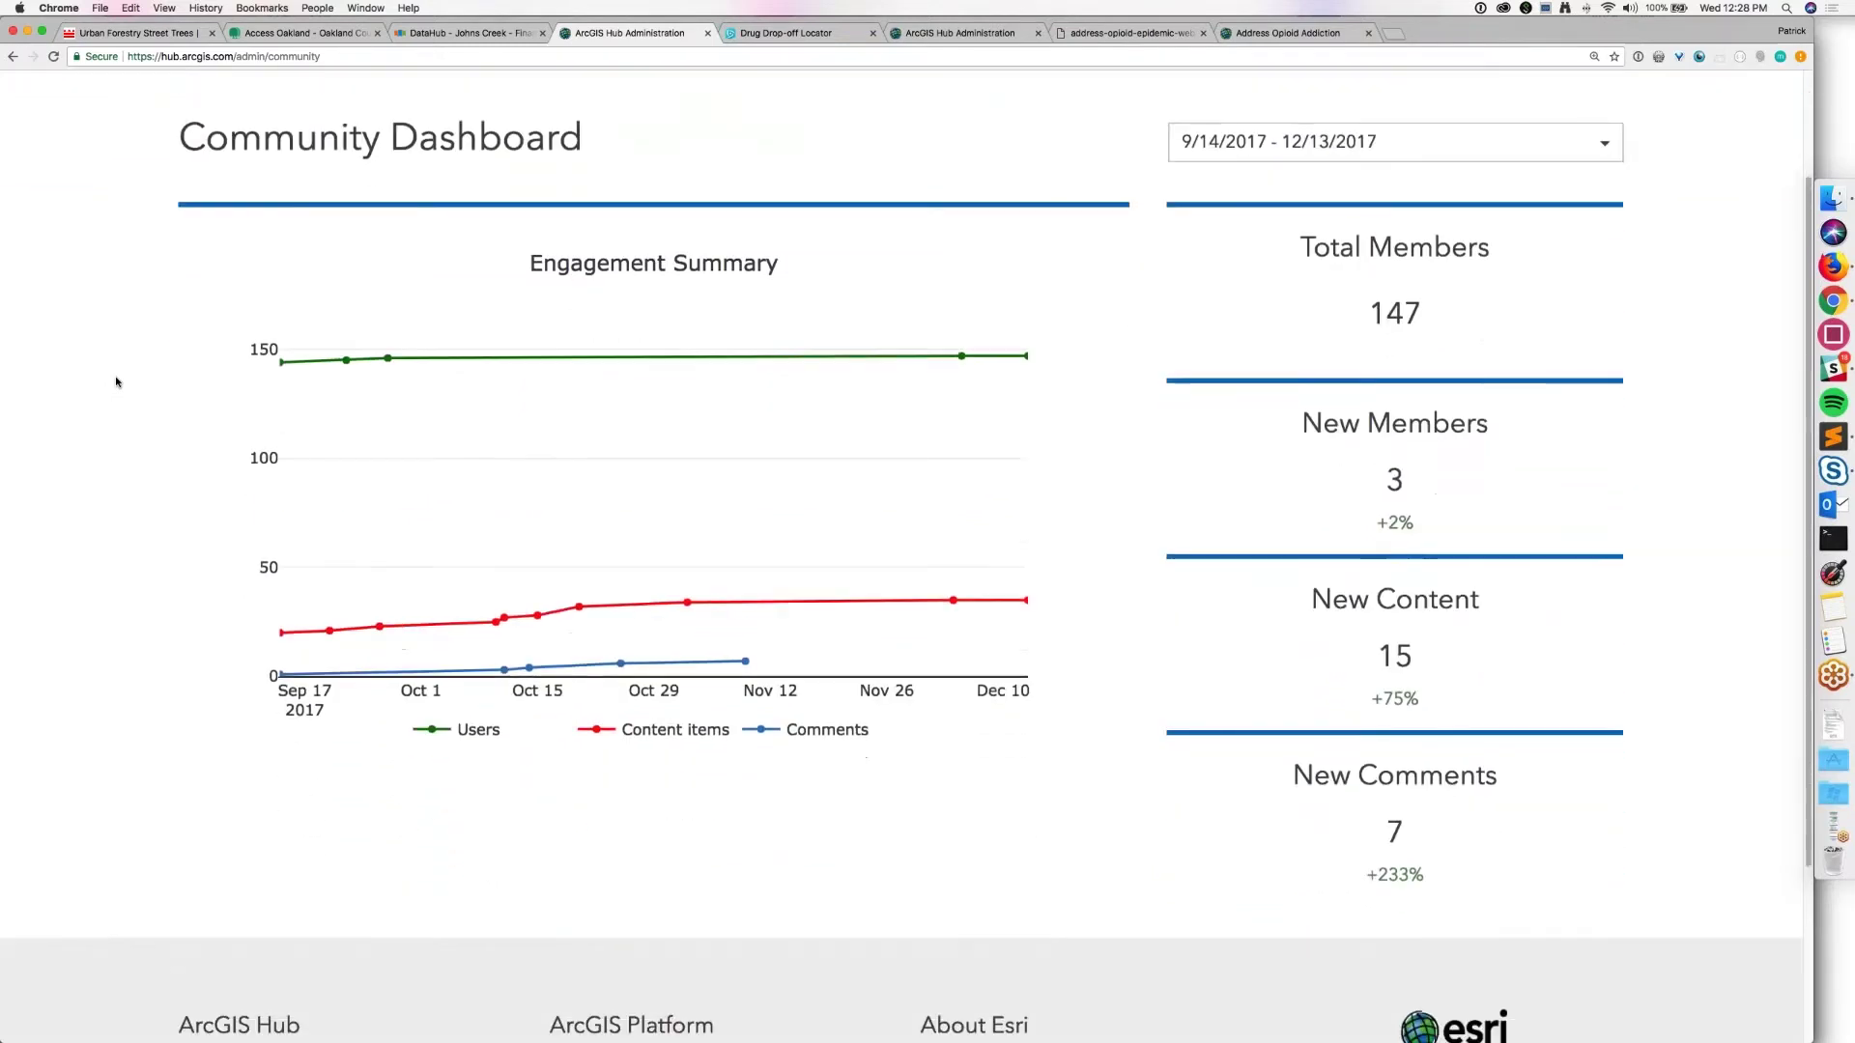
pyautogui.scroll(3, 116, 382)
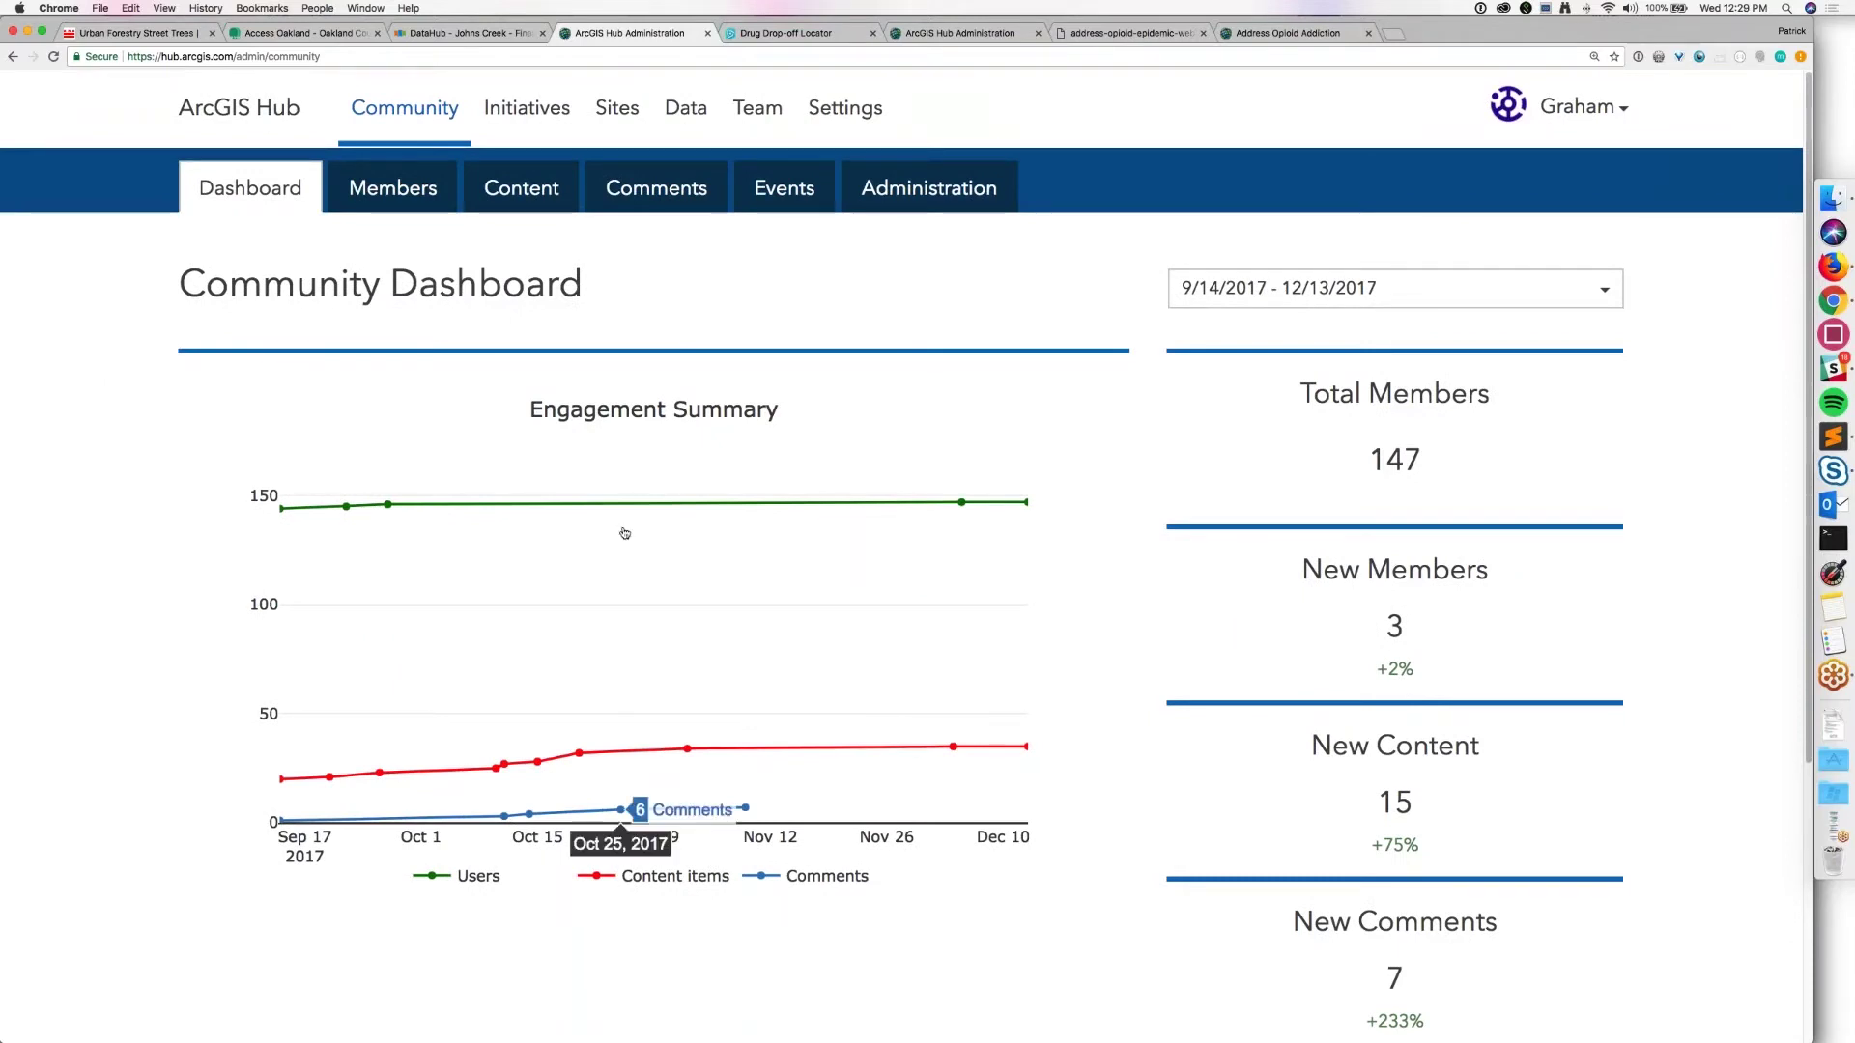
pyautogui.click(392, 188)
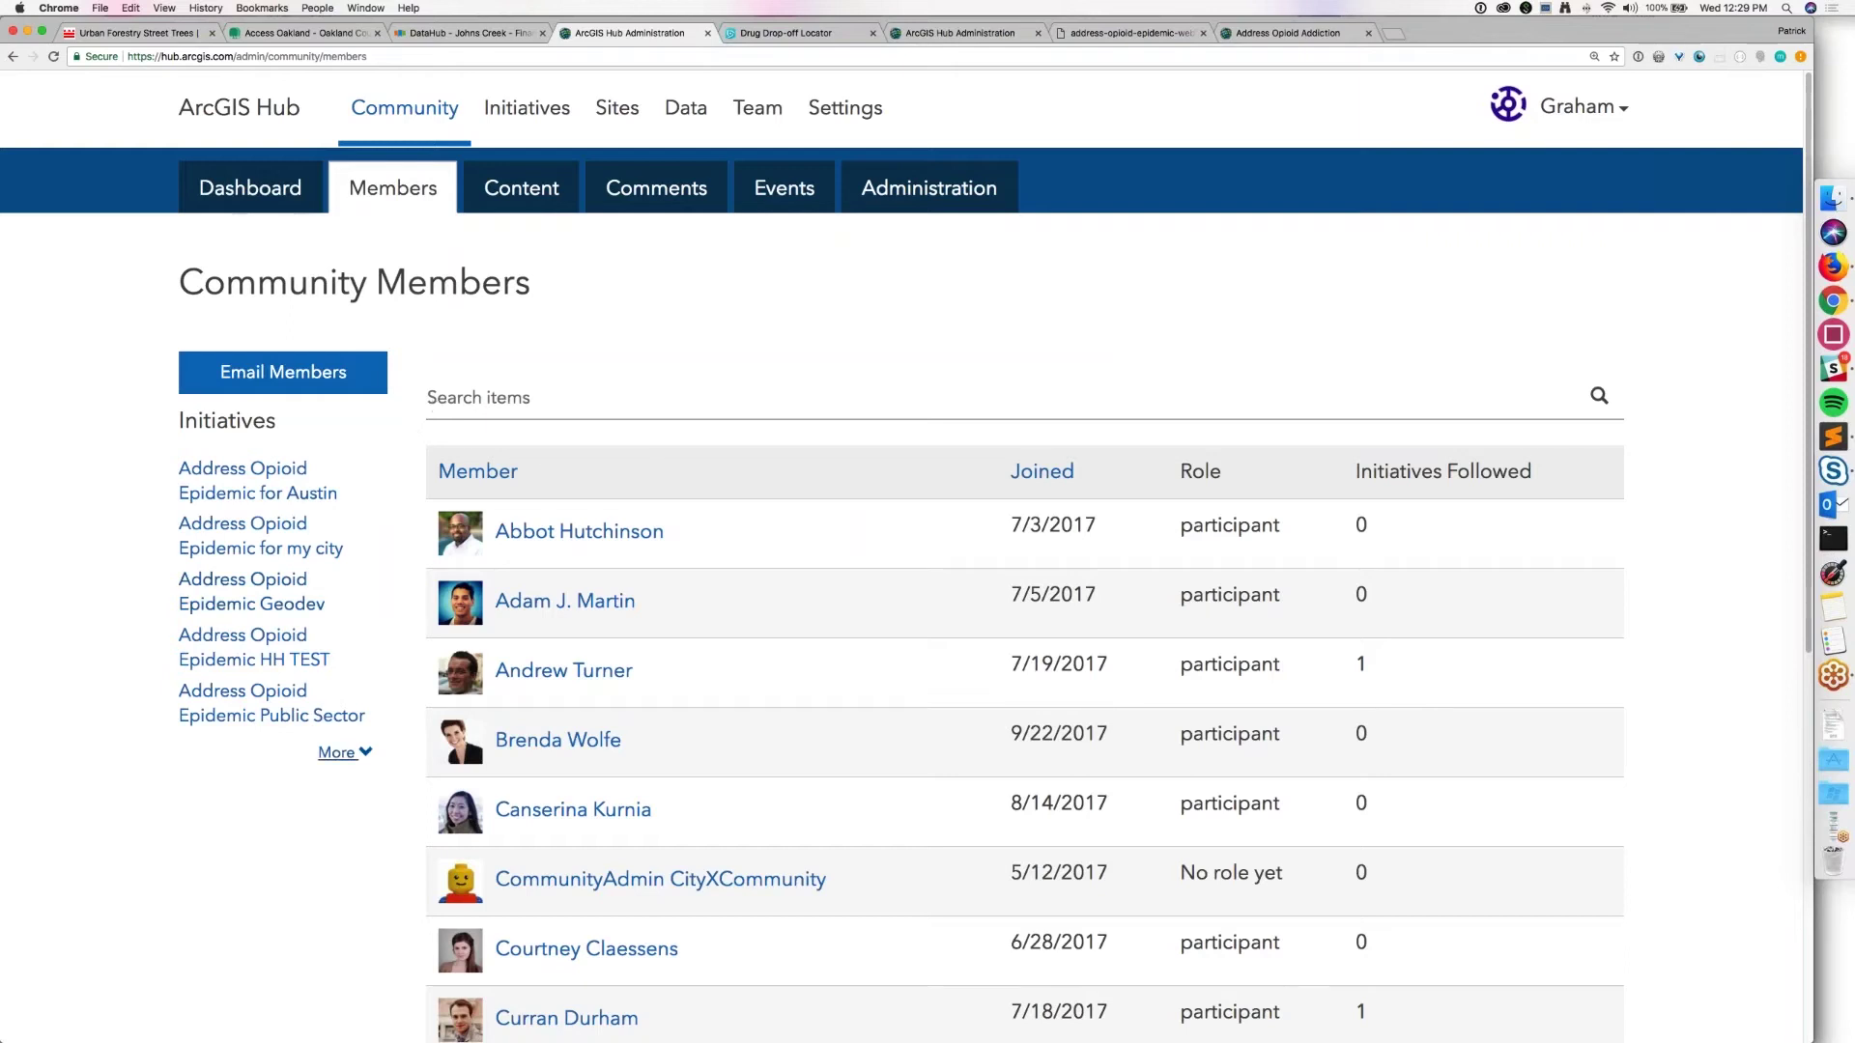
# Step: Expand the initiative filter, try the Address Opioid Epidemic Webinar filter, then clear it
pyautogui.click(340, 751)
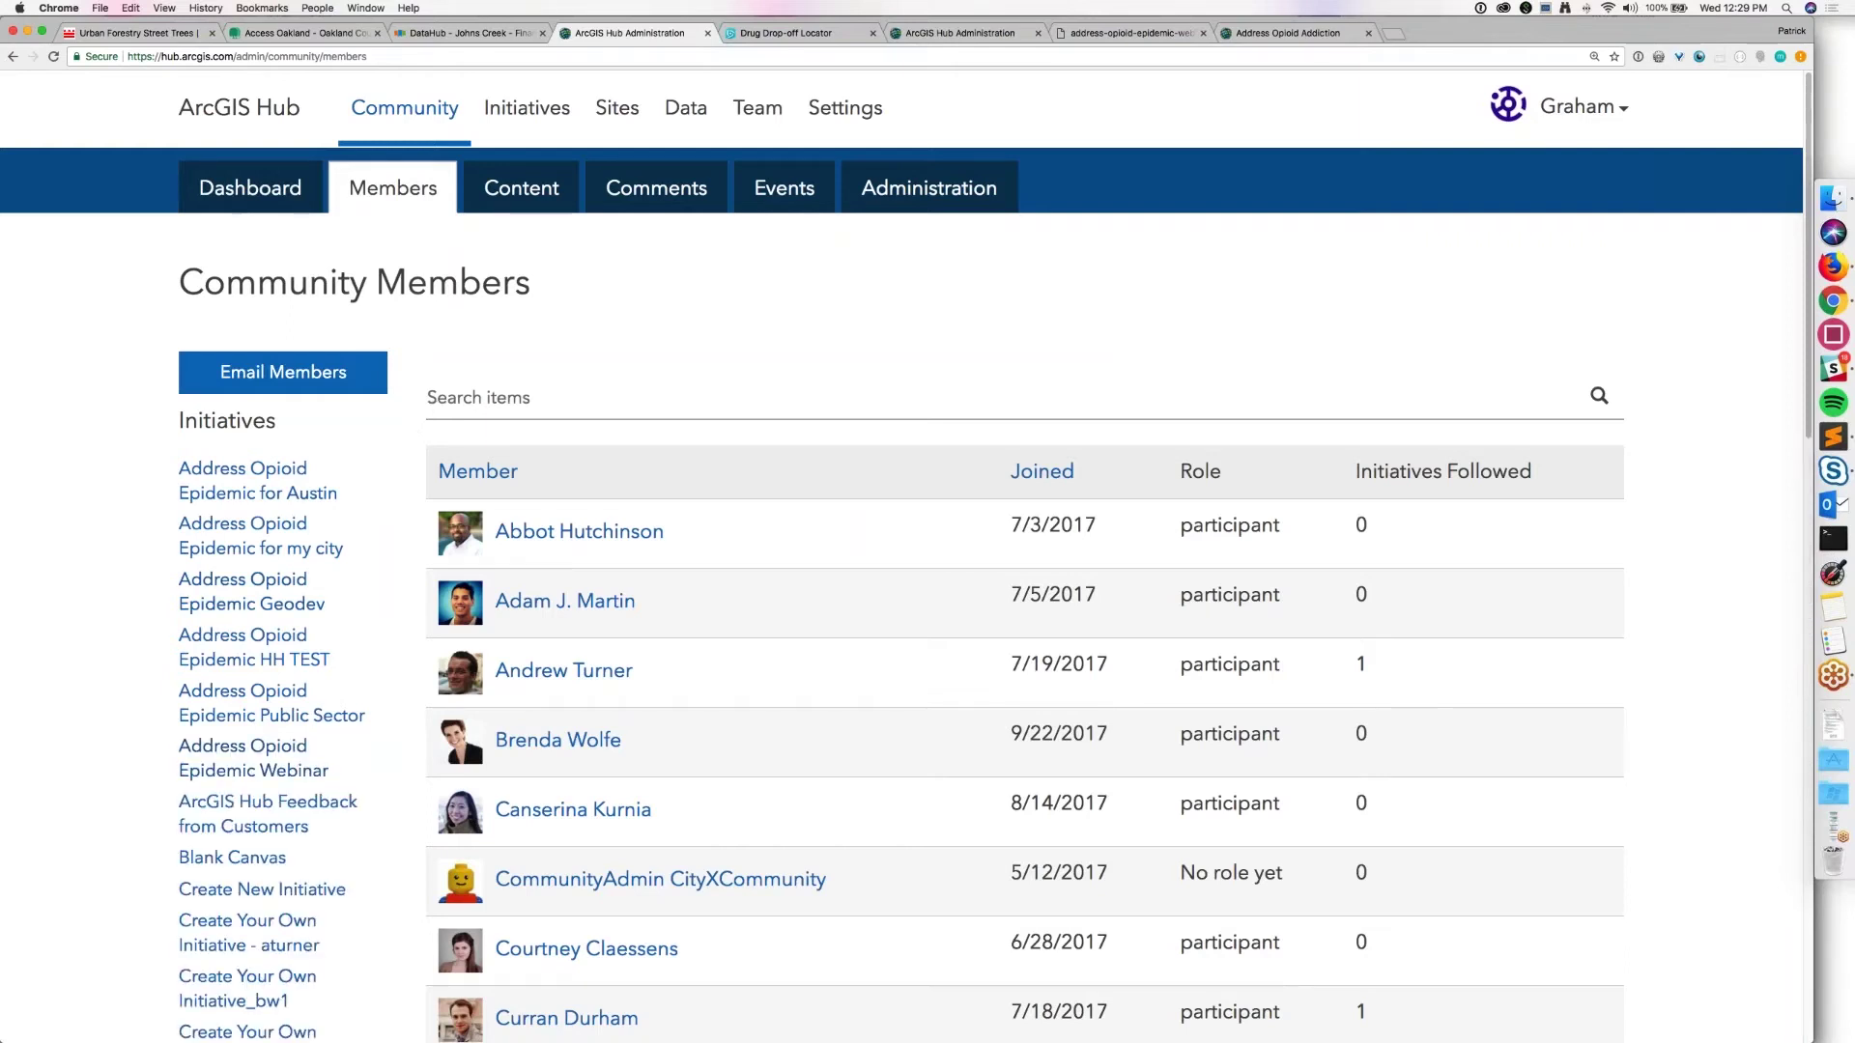
pyautogui.scroll(-1, 206, 710)
pyautogui.scroll(-1, 206, 710)
pyautogui.click(206, 710)
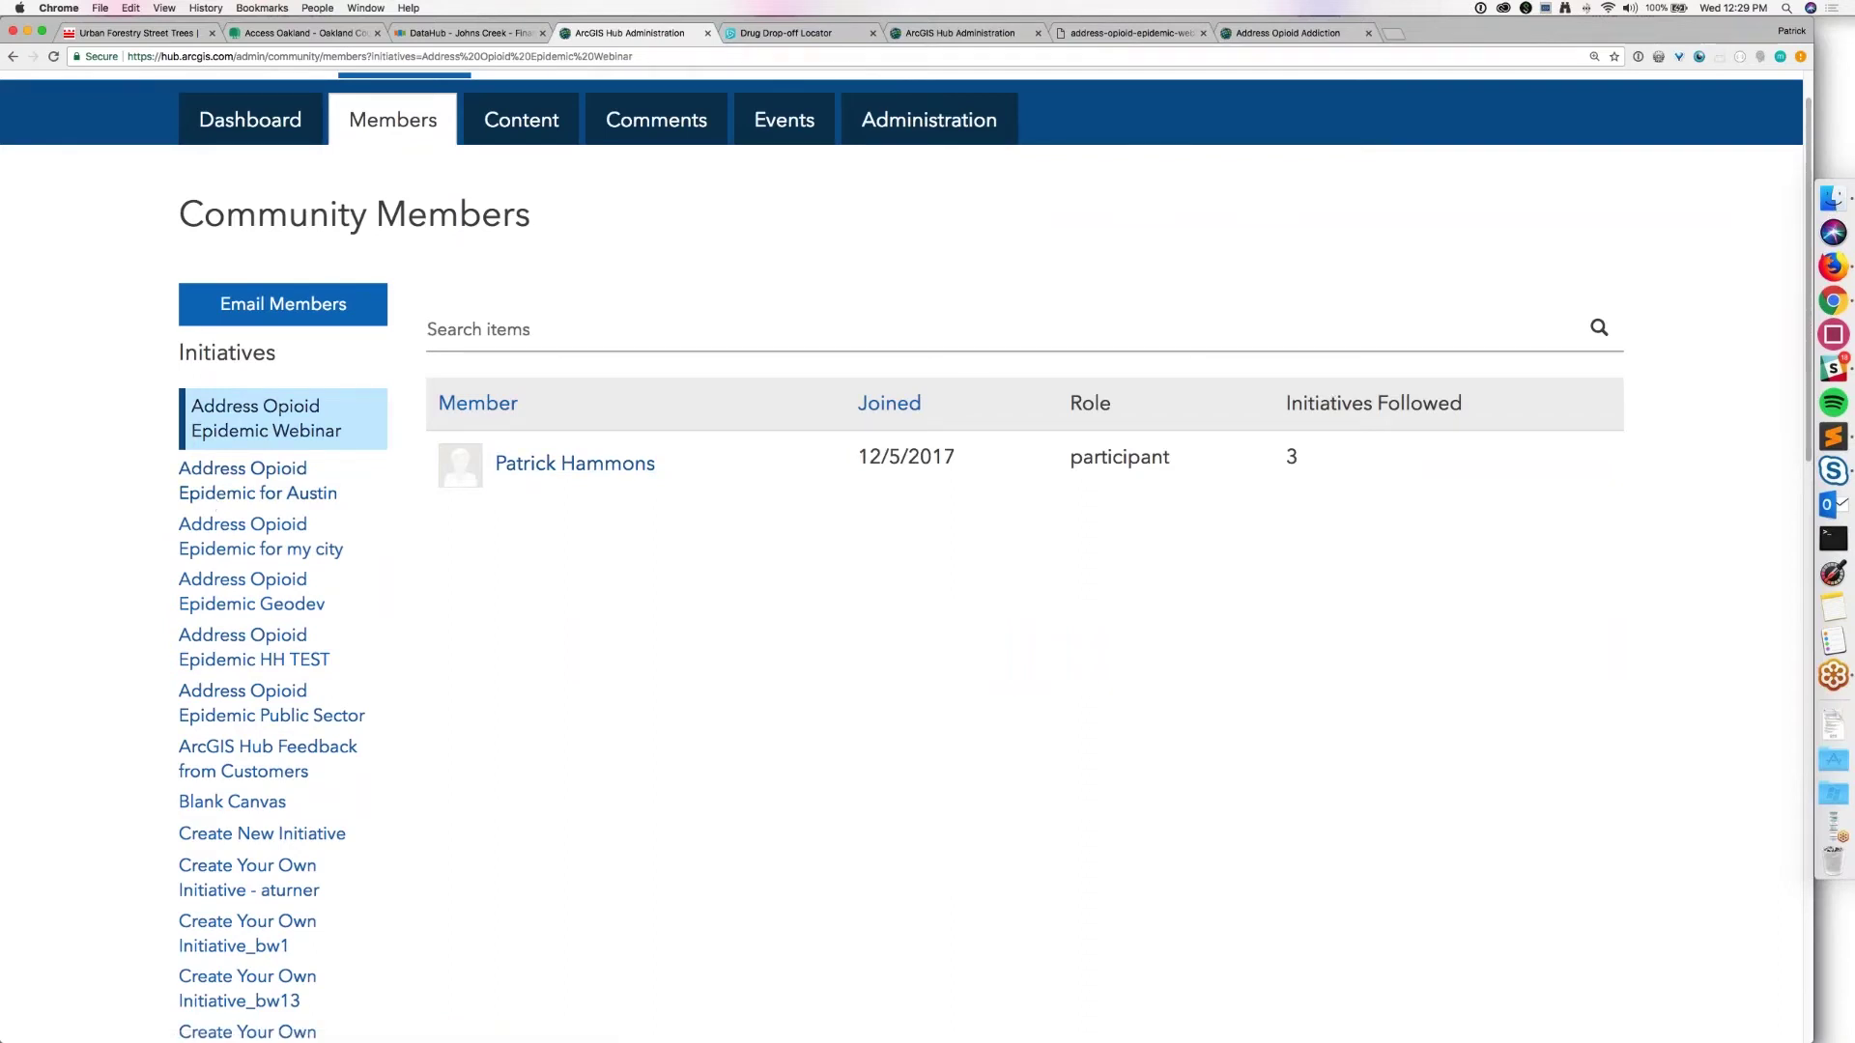
pyautogui.press('Return')
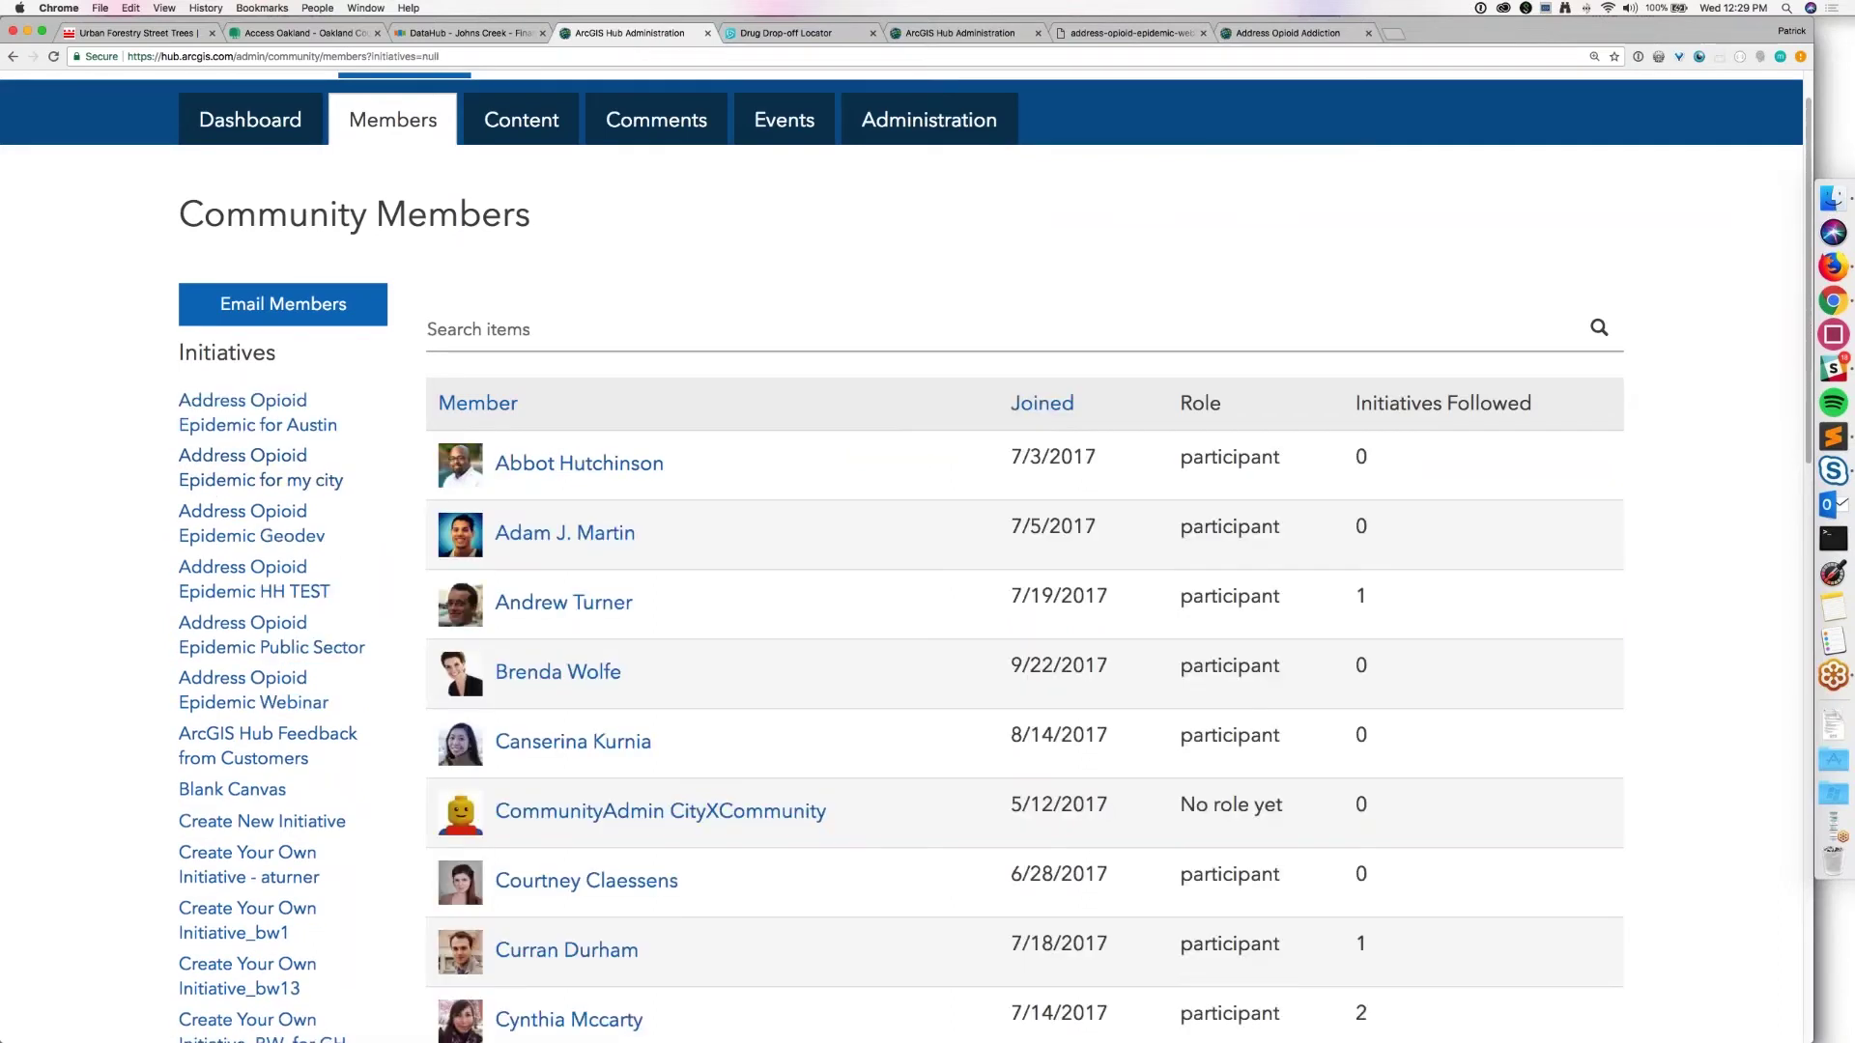
# Step: Filter the member list to the Vacant Lot Opportunities initiative
pyautogui.scroll(-1, 60, 610)
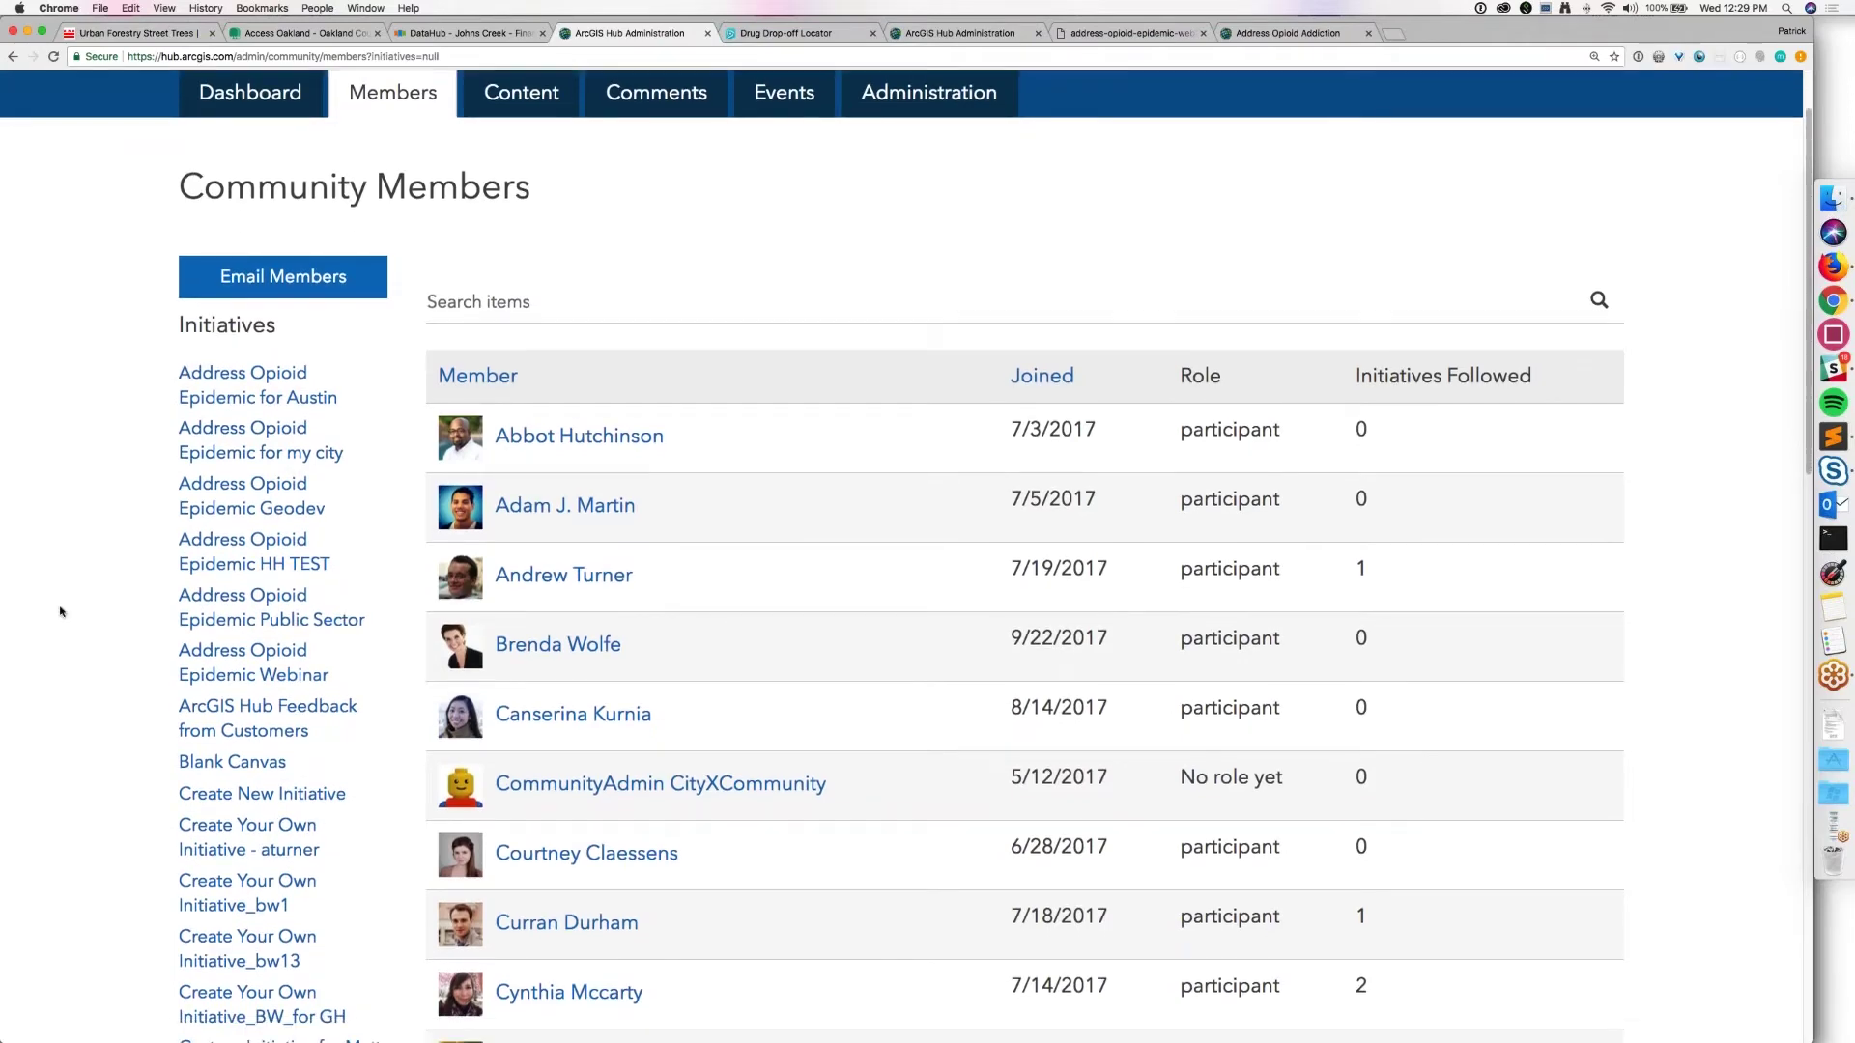
pyautogui.scroll(-3, 142, 686)
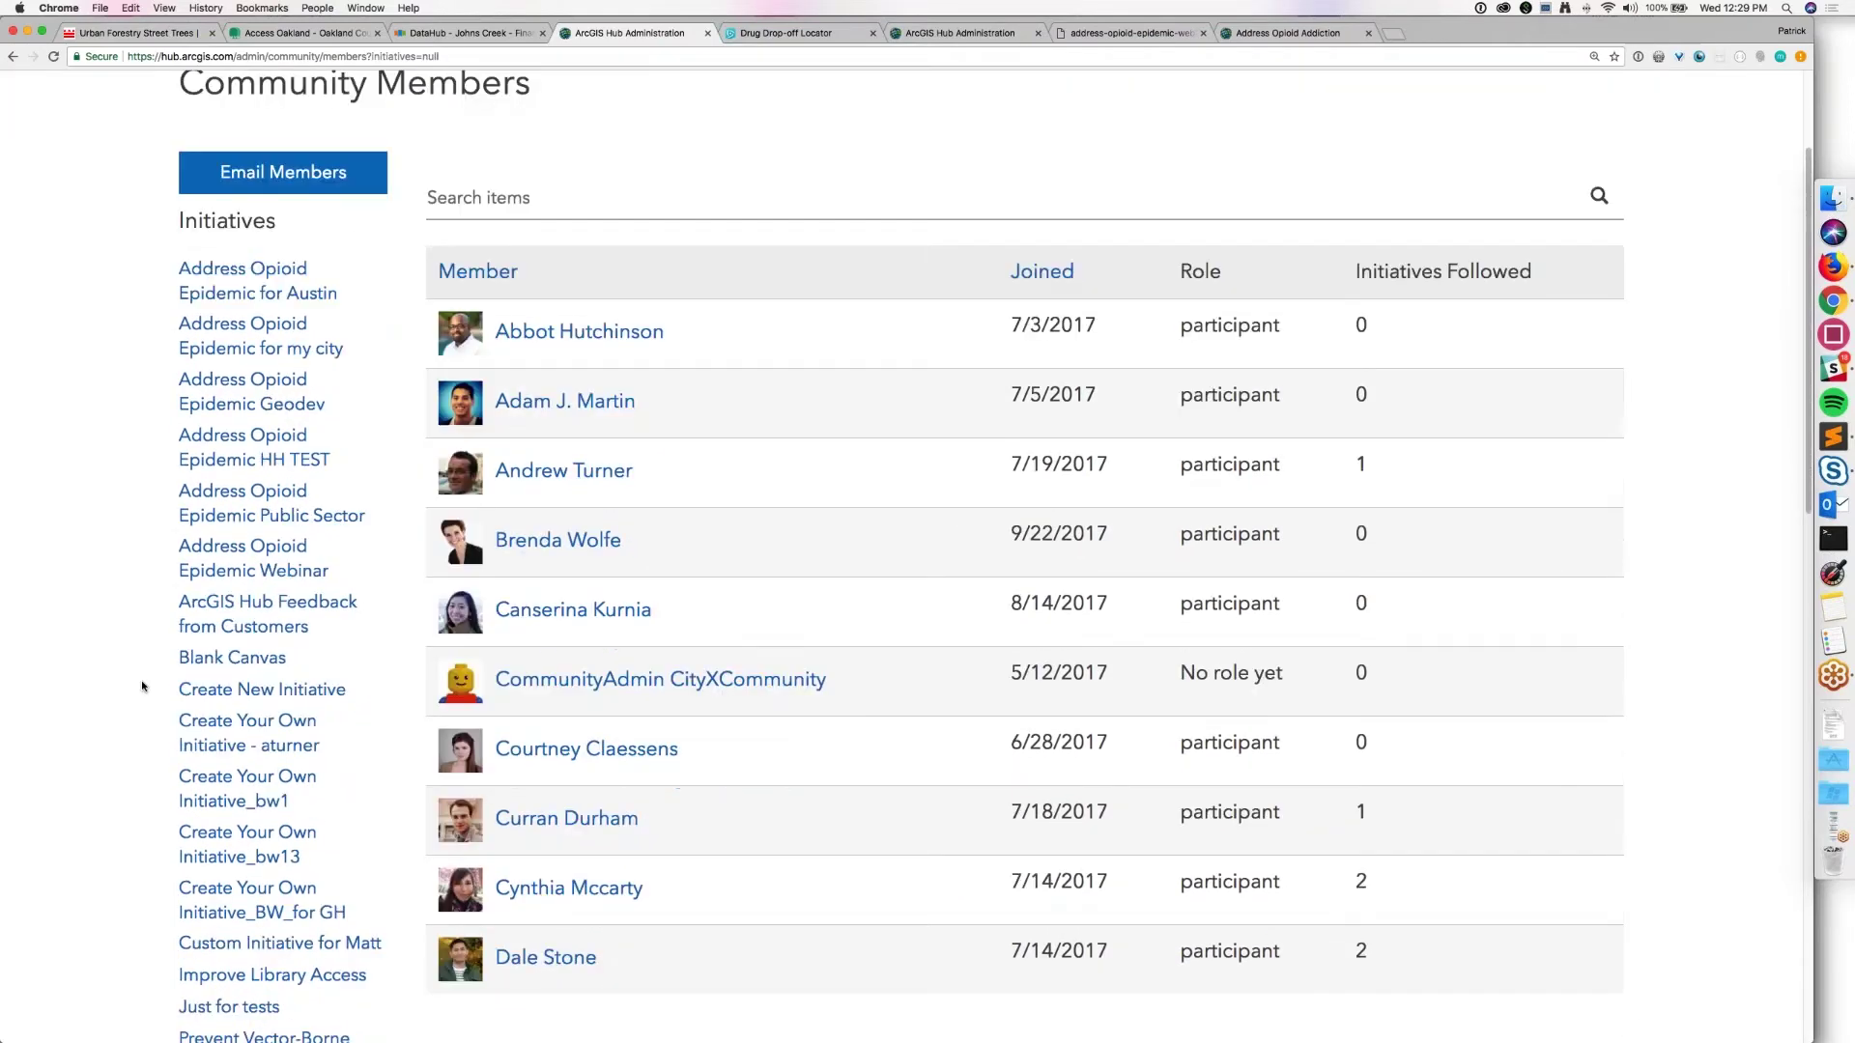
pyautogui.scroll(-10, 143, 686)
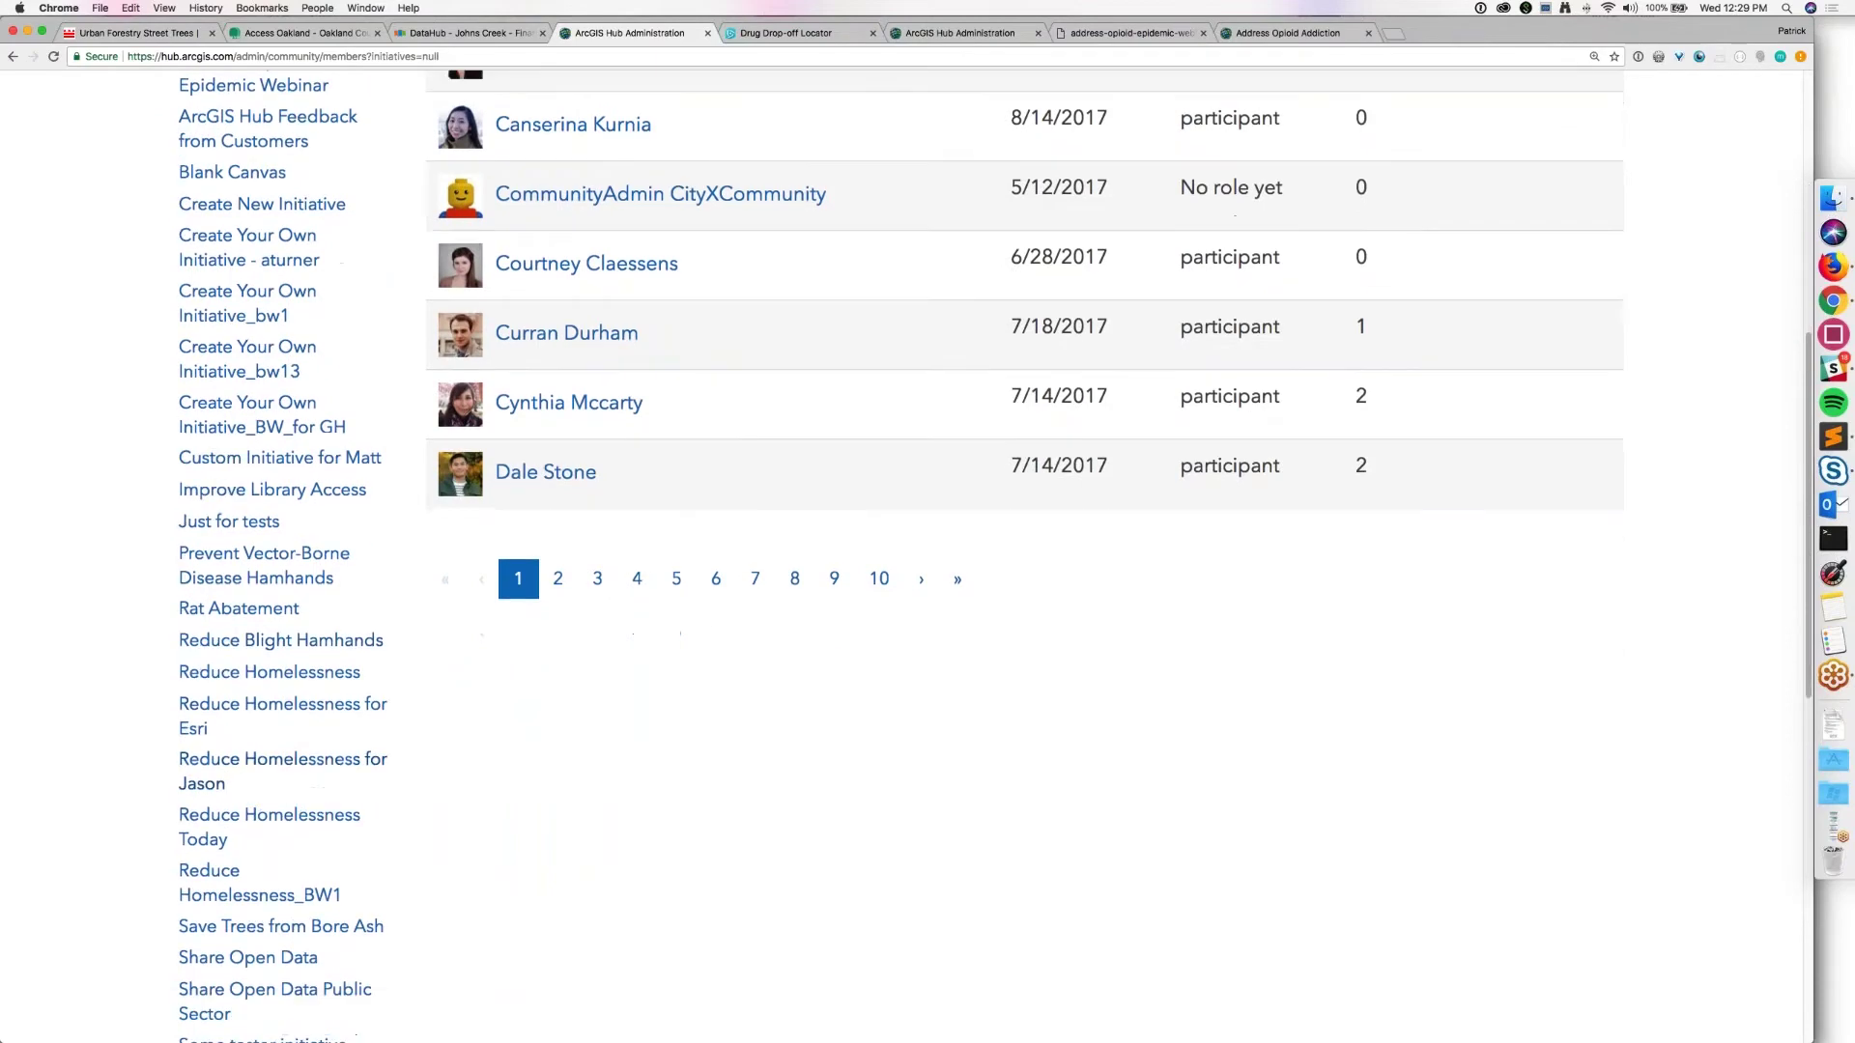
pyautogui.scroll(1, 994, 557)
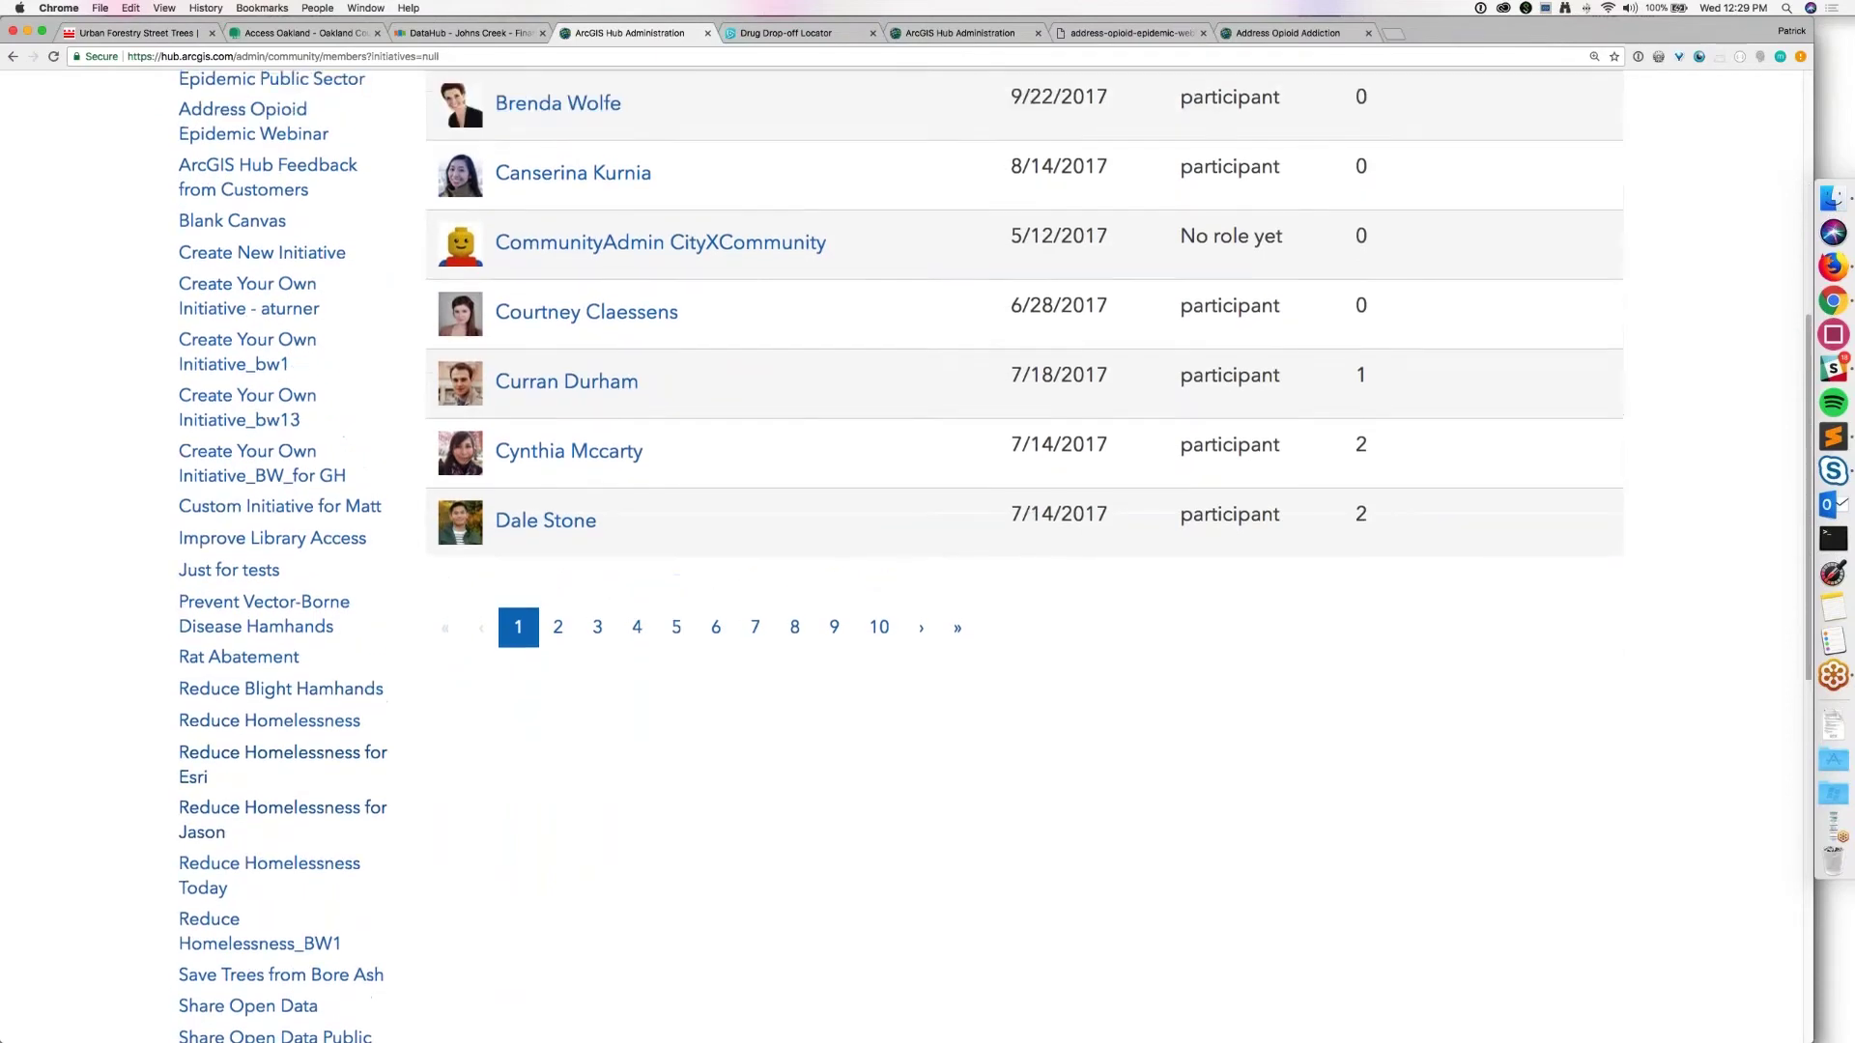
pyautogui.scroll(-8, 994, 556)
pyautogui.click(279, 709)
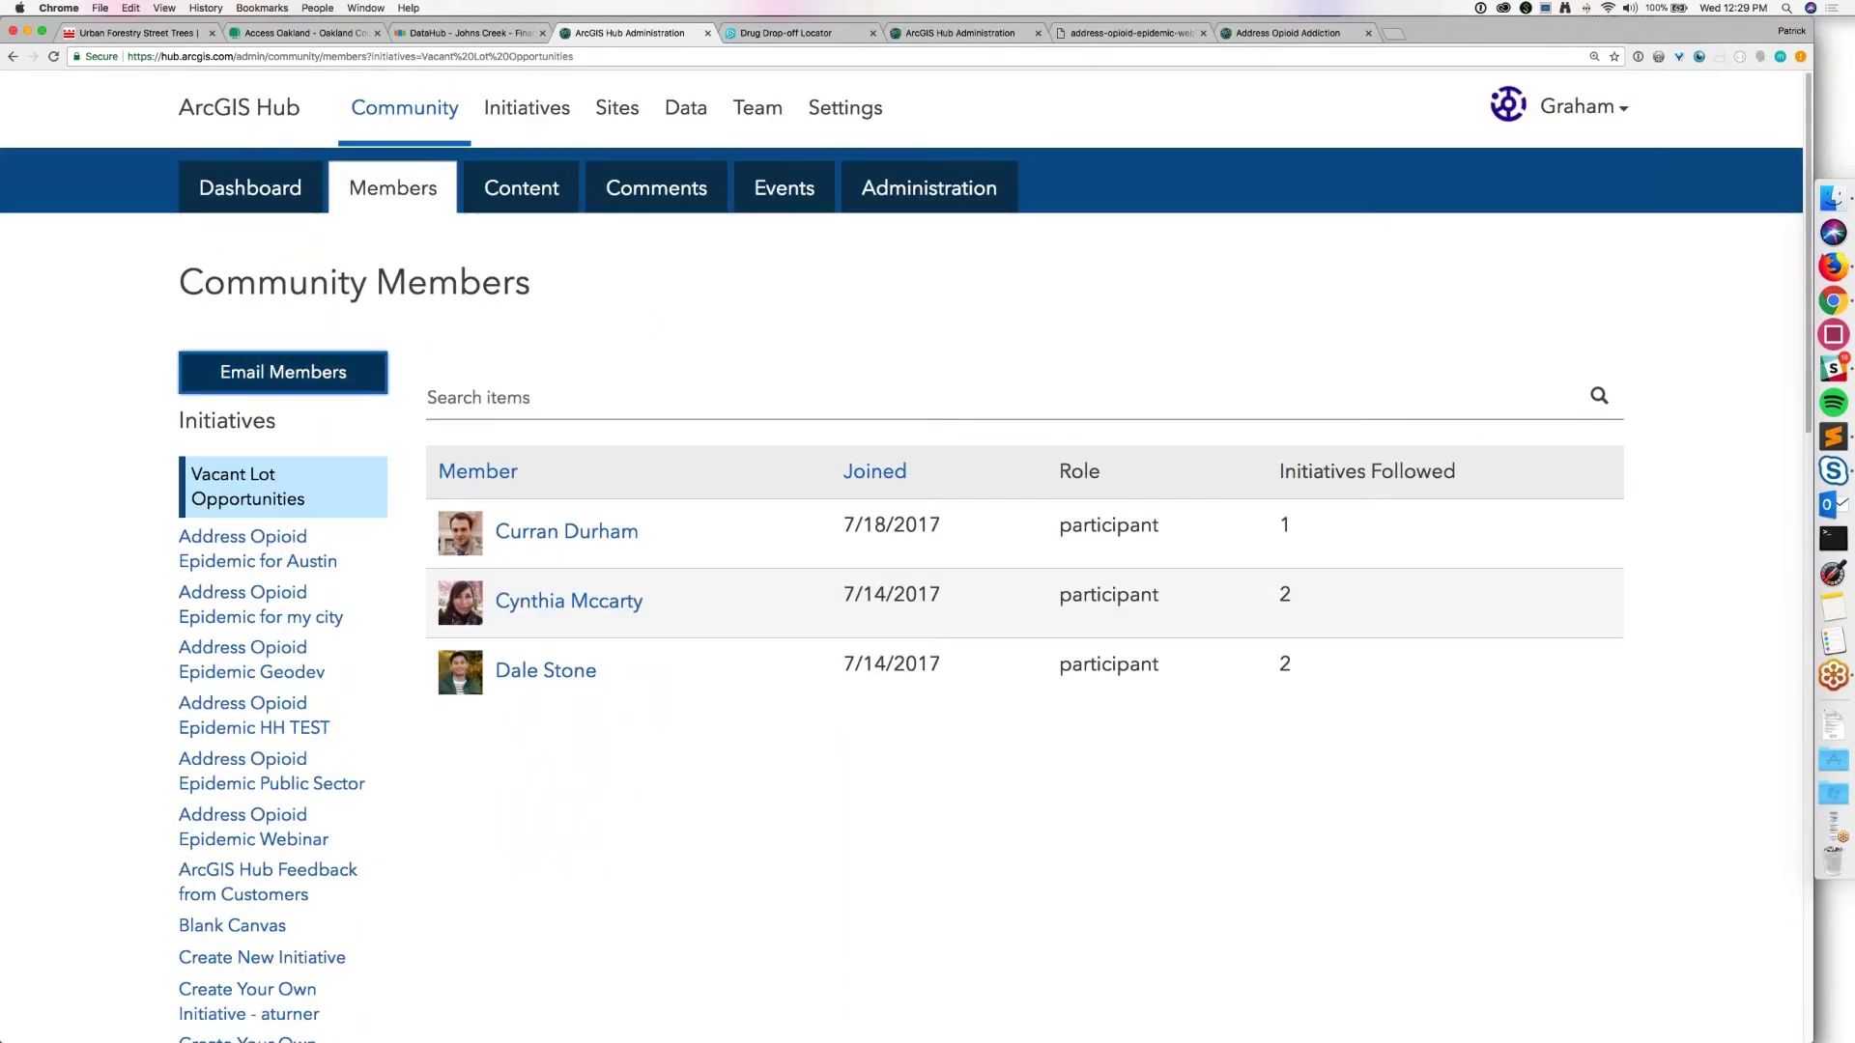
# Step: Copy the three Vacant Lot followers' e-mail addresses to the clipboard, then go to Content
pyautogui.click(283, 372)
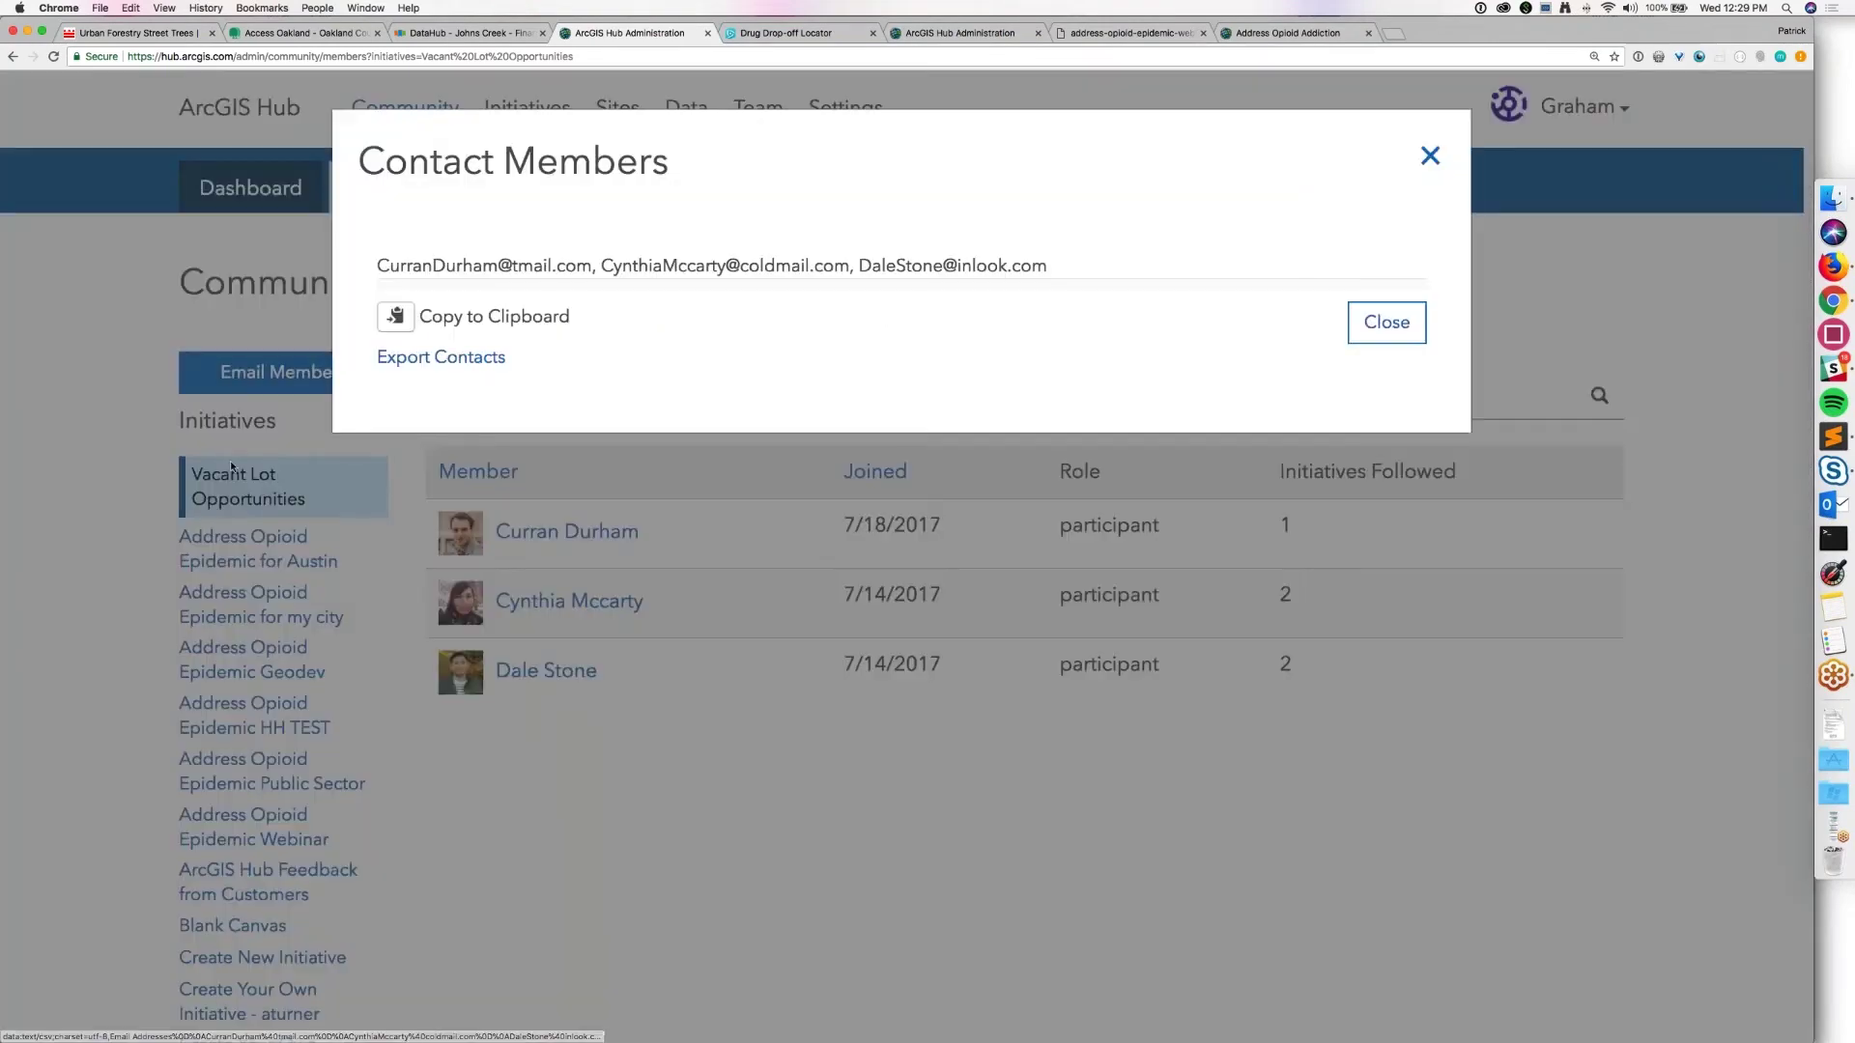
pyautogui.click(394, 319)
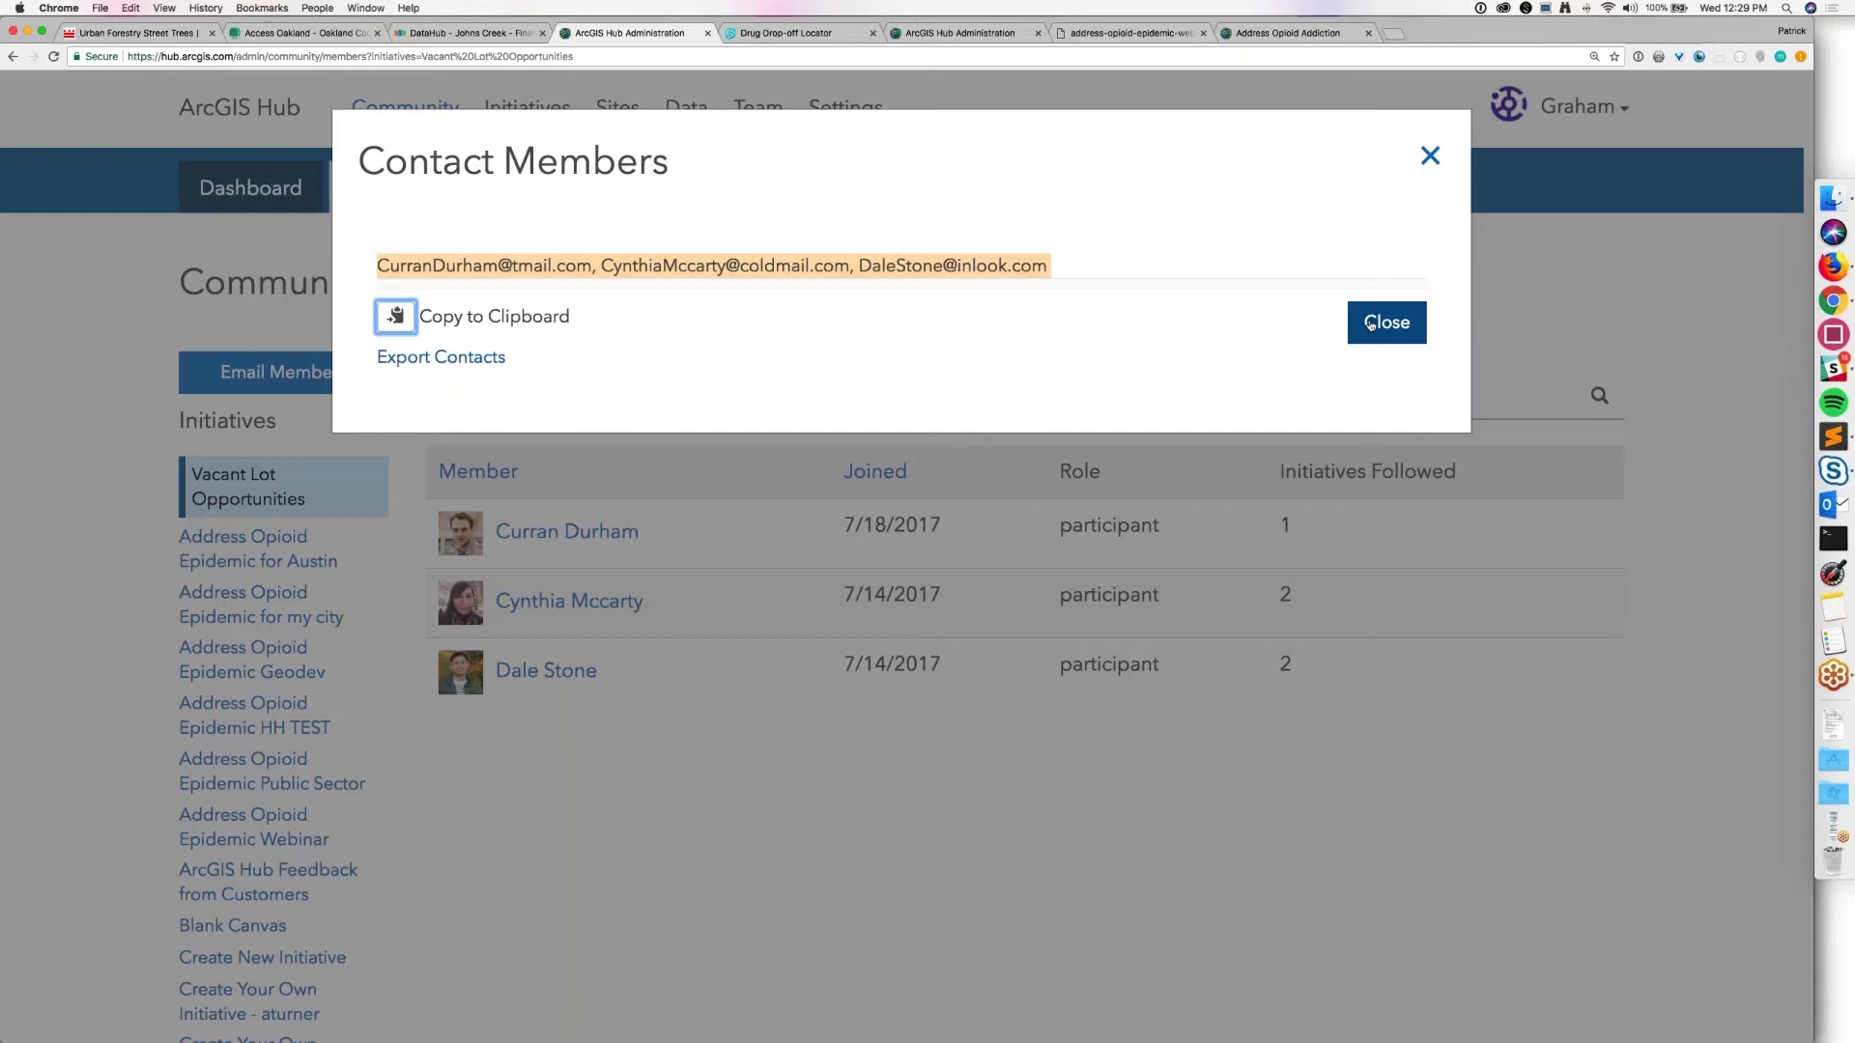
pyautogui.click(1370, 323)
pyautogui.click(522, 187)
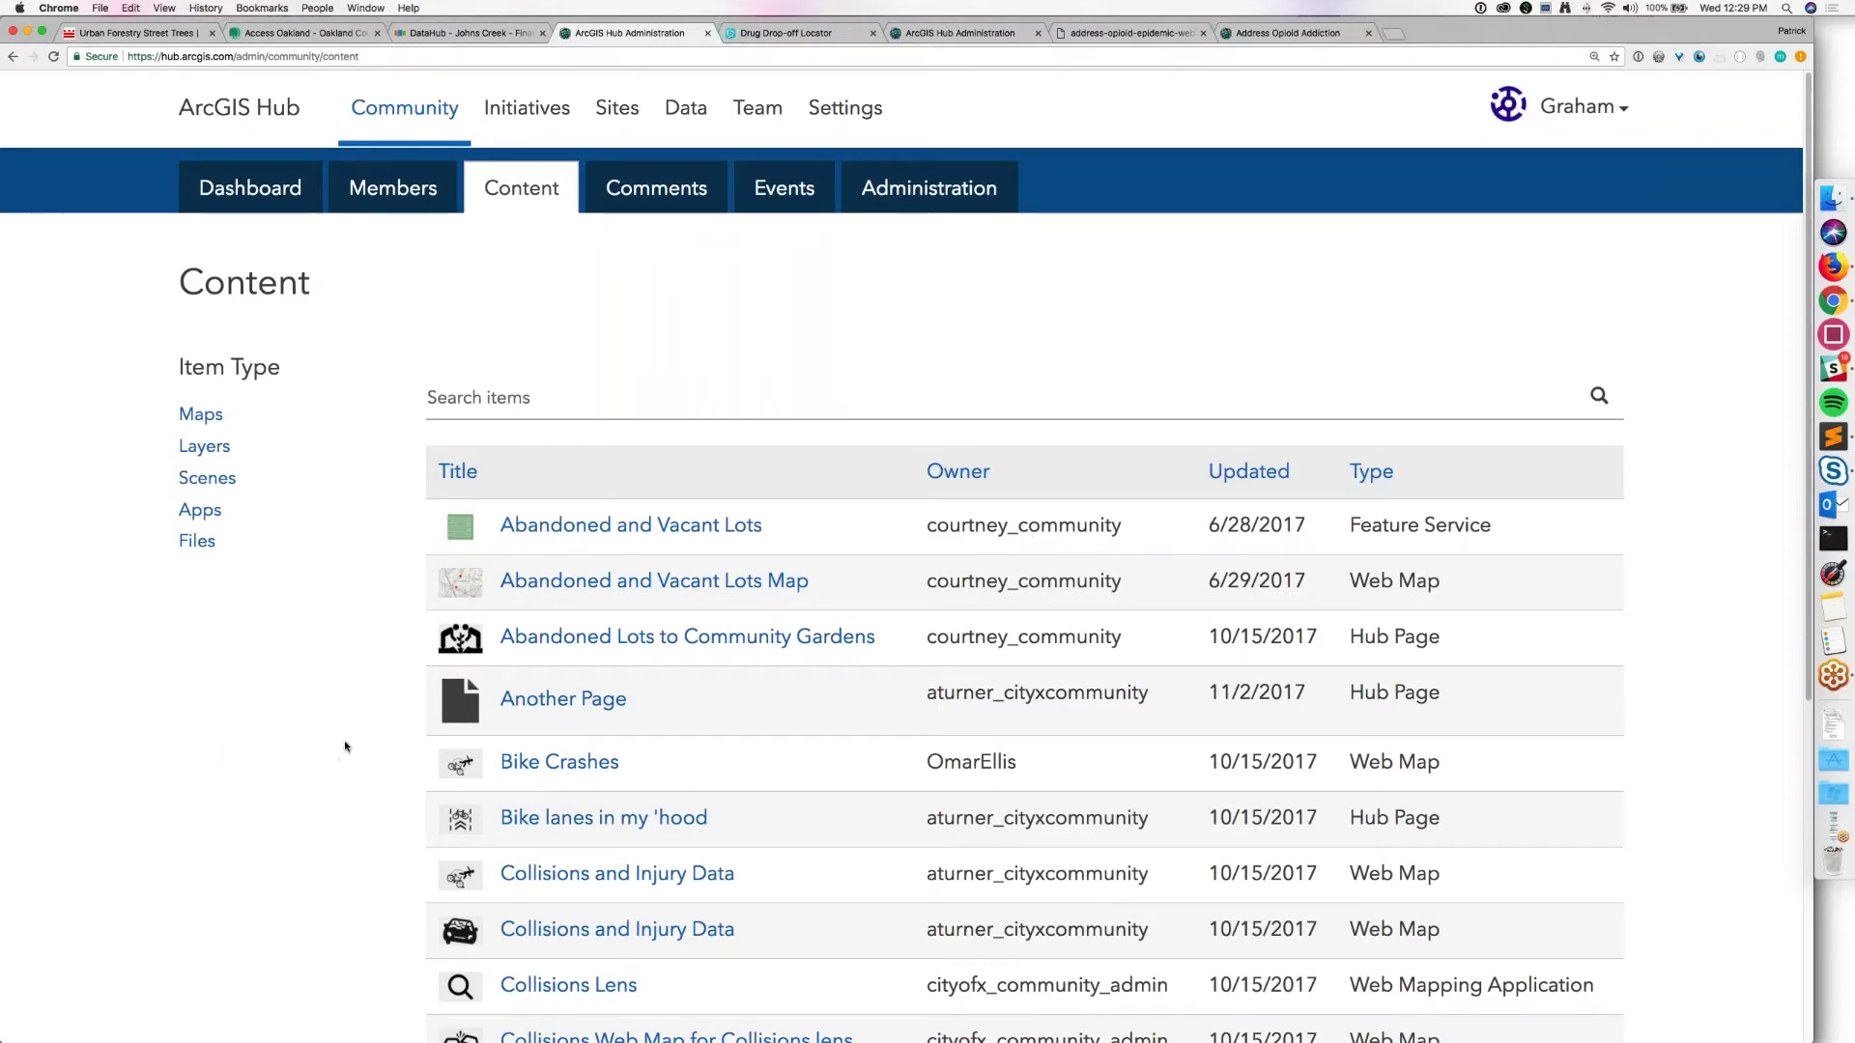
# Step: Page through content pages 2, 3 and 4, then open the Comments list
pyautogui.scroll(-4, 345, 746)
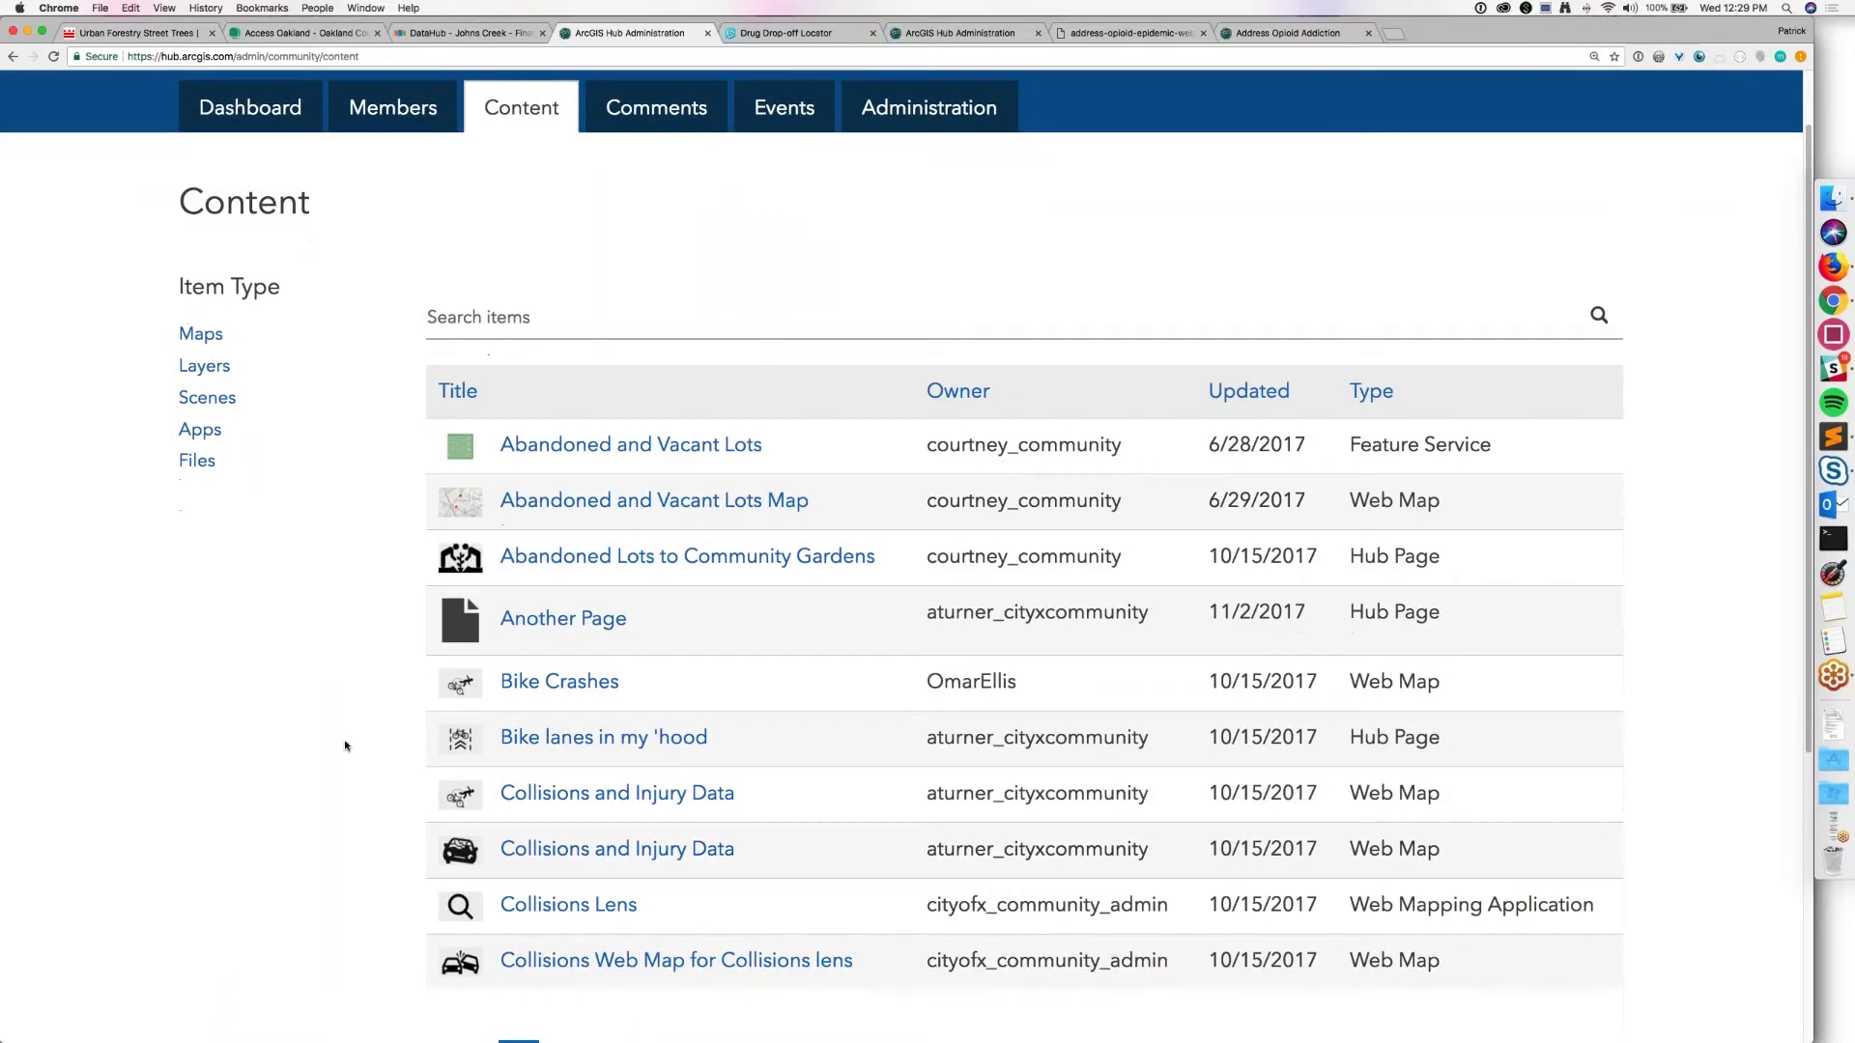
pyautogui.scroll(-3, 345, 746)
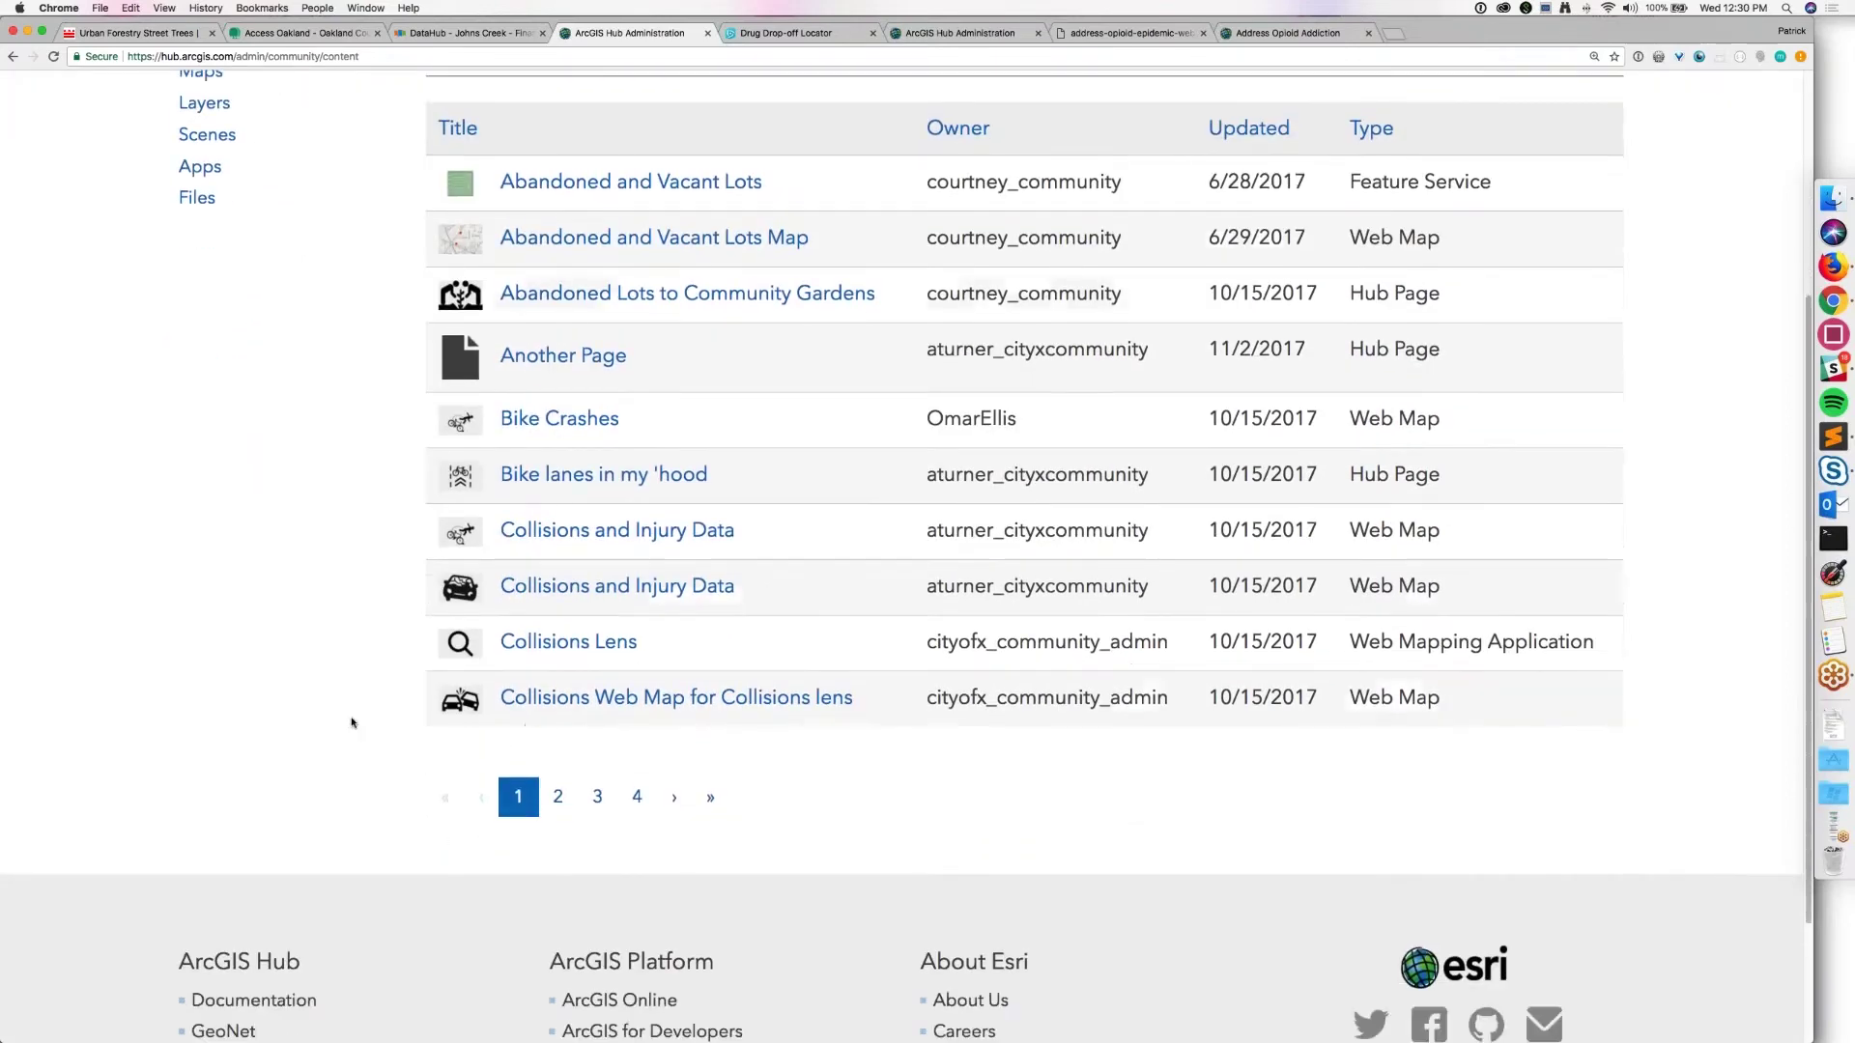
pyautogui.click(557, 765)
pyautogui.click(597, 874)
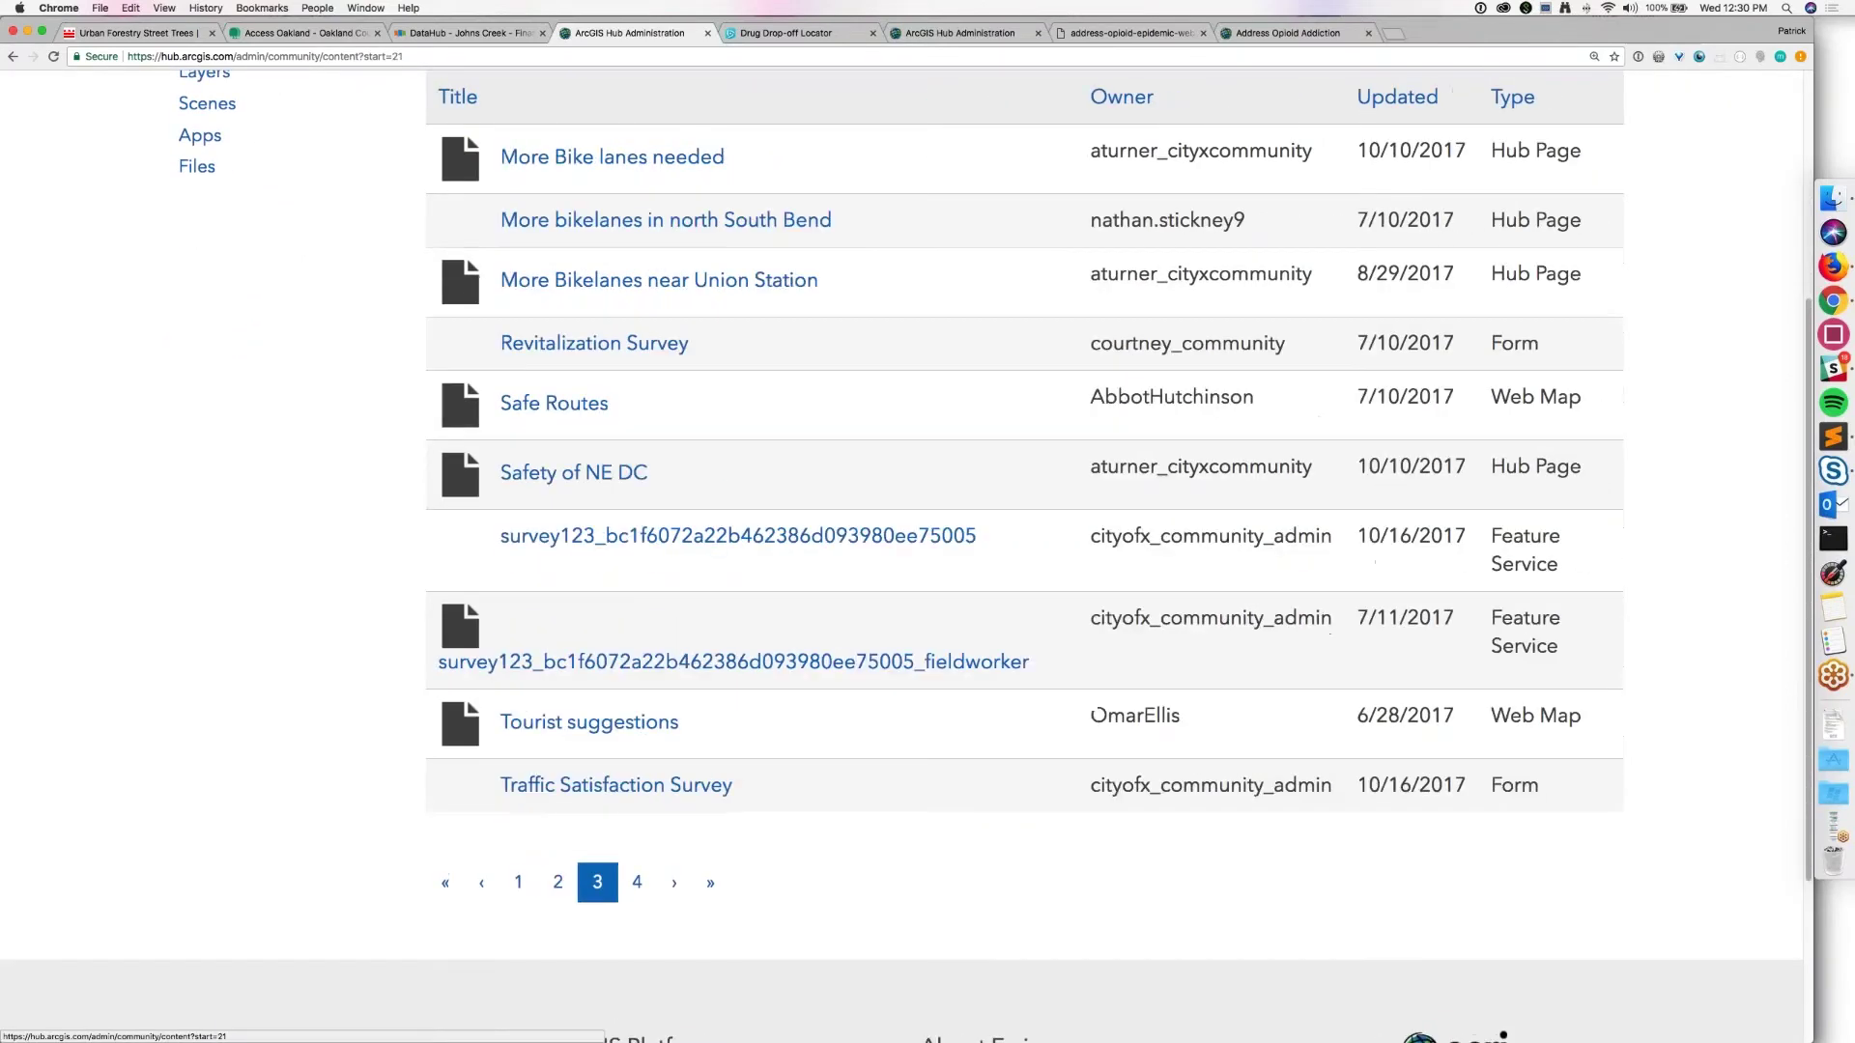
pyautogui.click(636, 889)
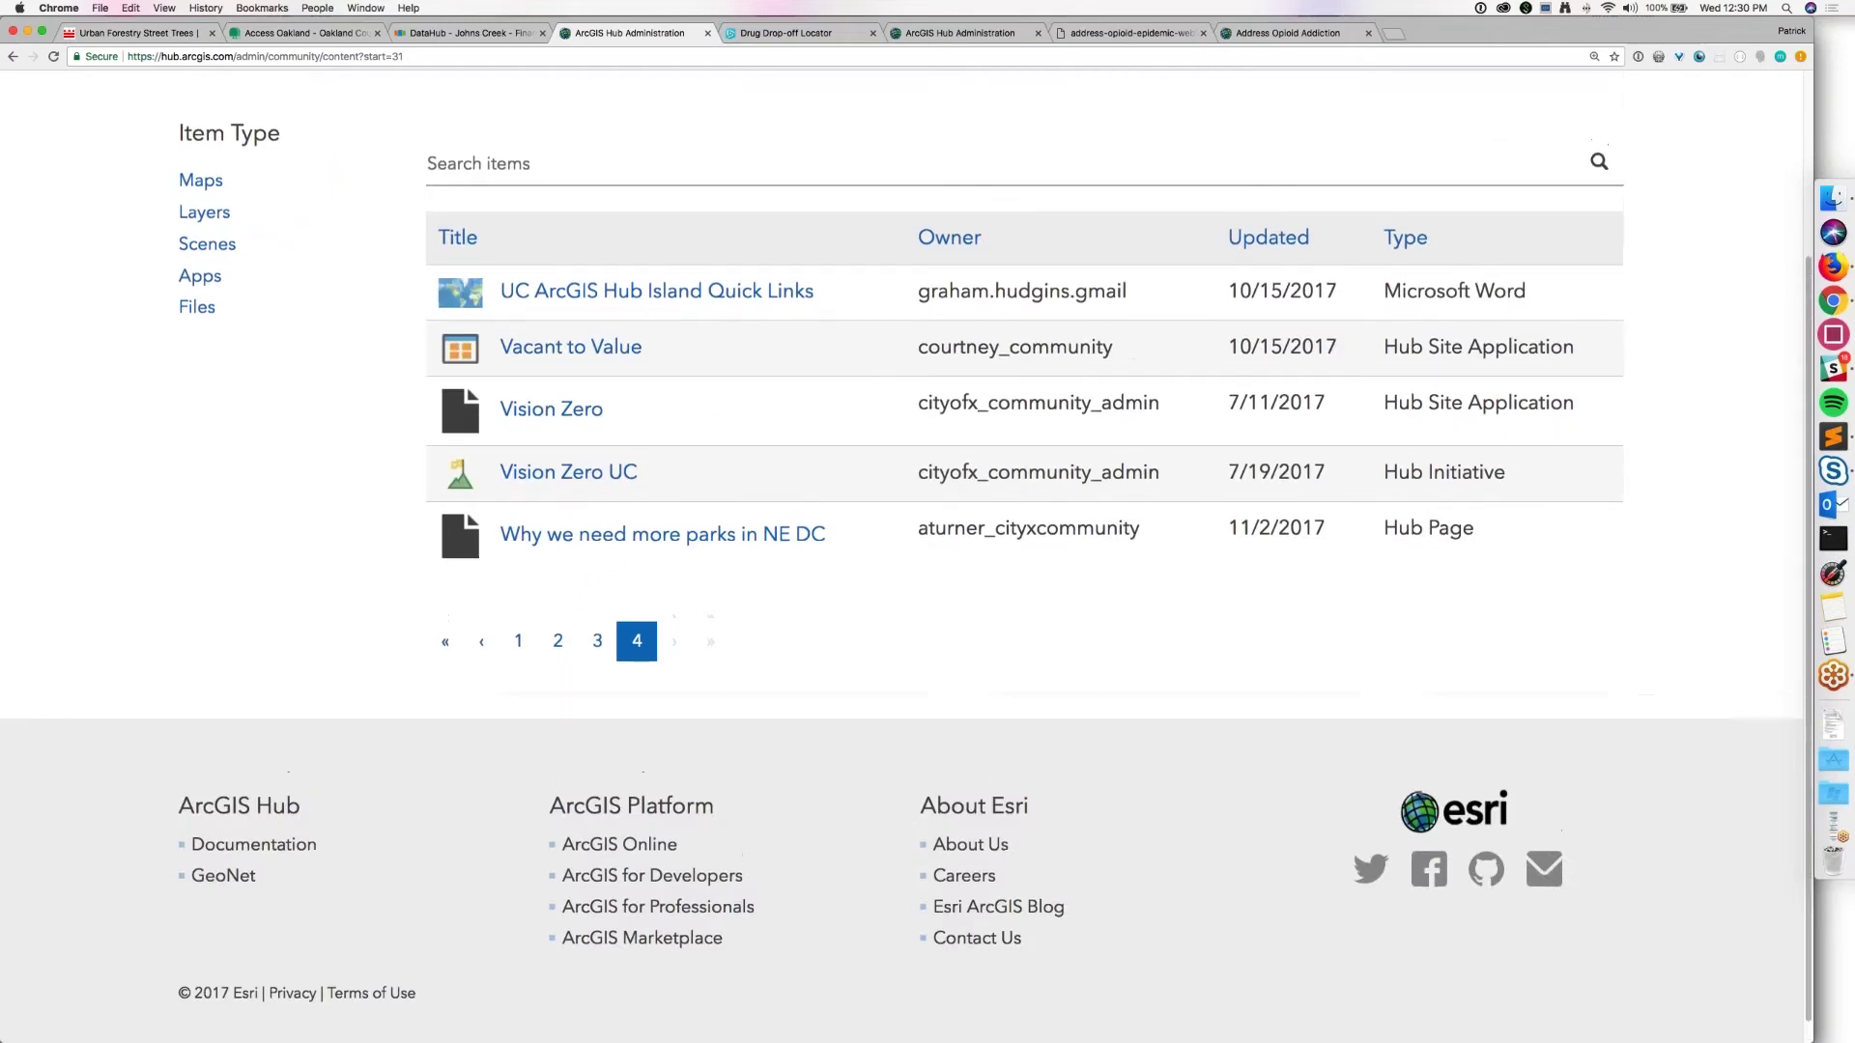
pyautogui.scroll(3, 927, 579)
pyautogui.scroll(3, 657, 184)
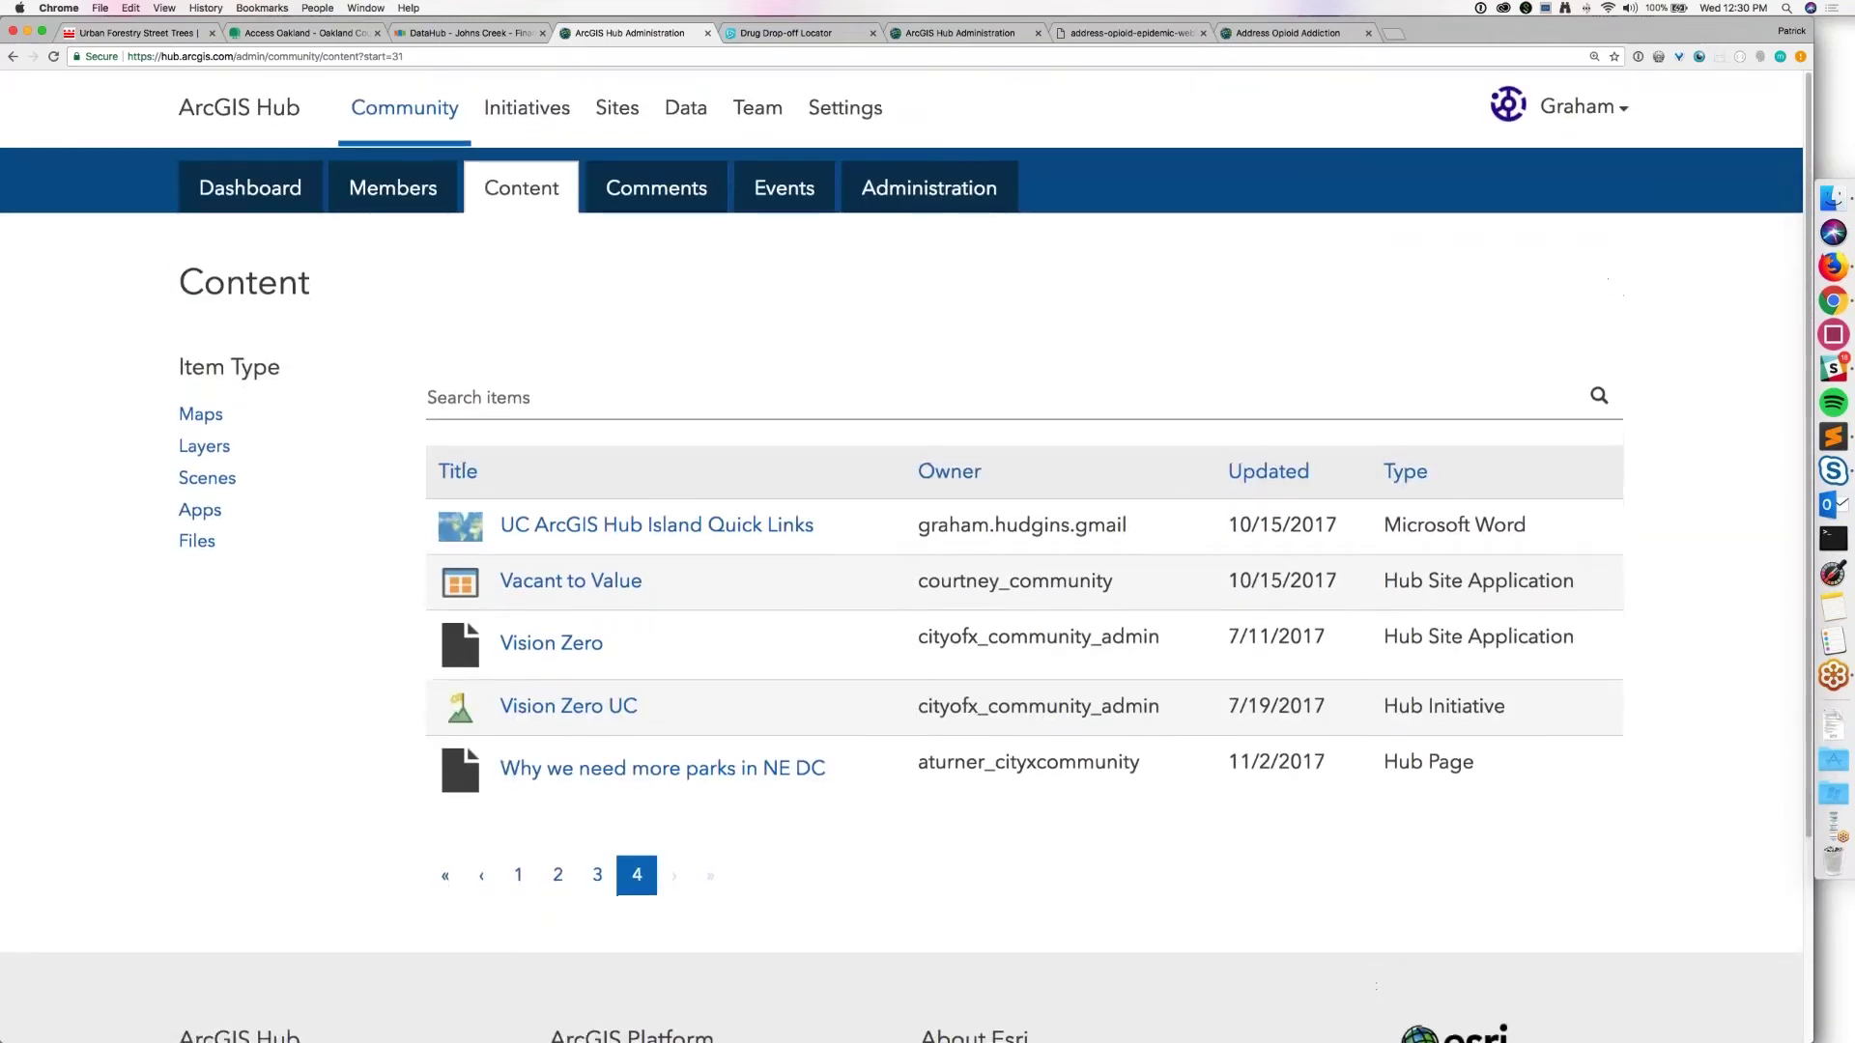
pyautogui.click(613, 210)
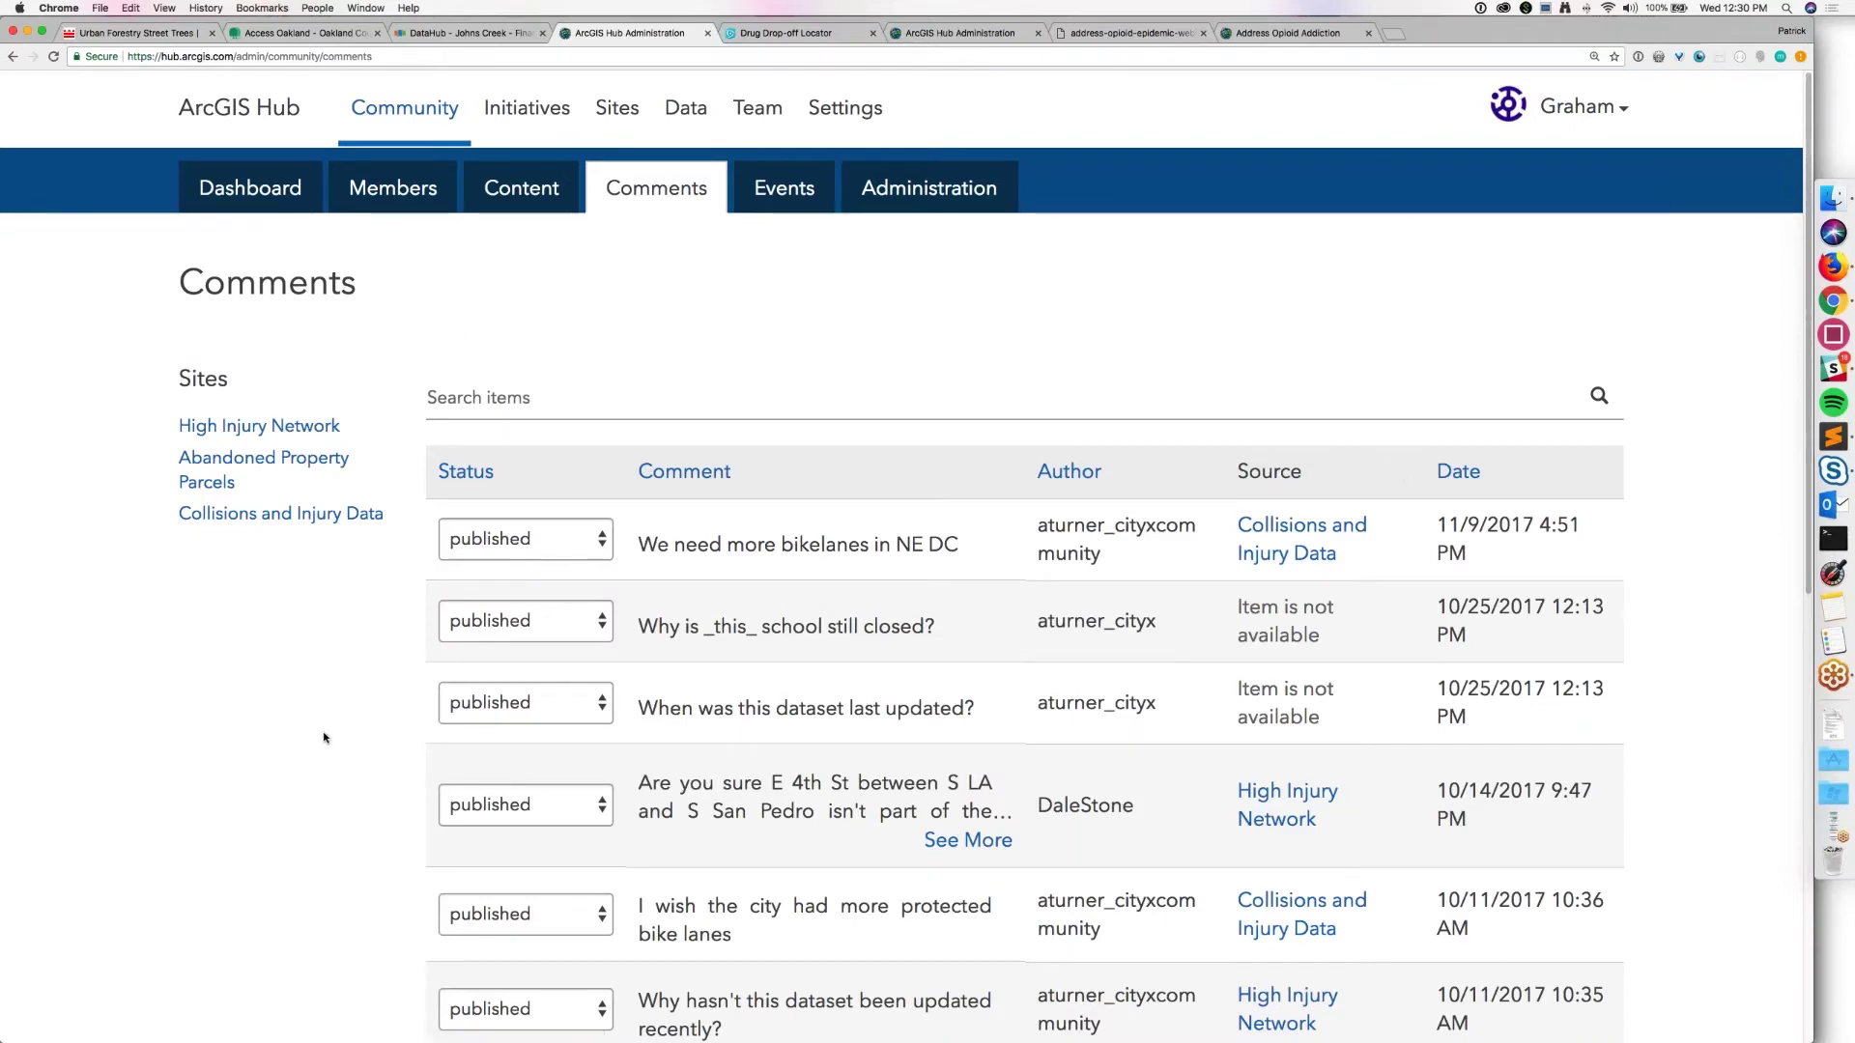
pyautogui.scroll(-3, 323, 738)
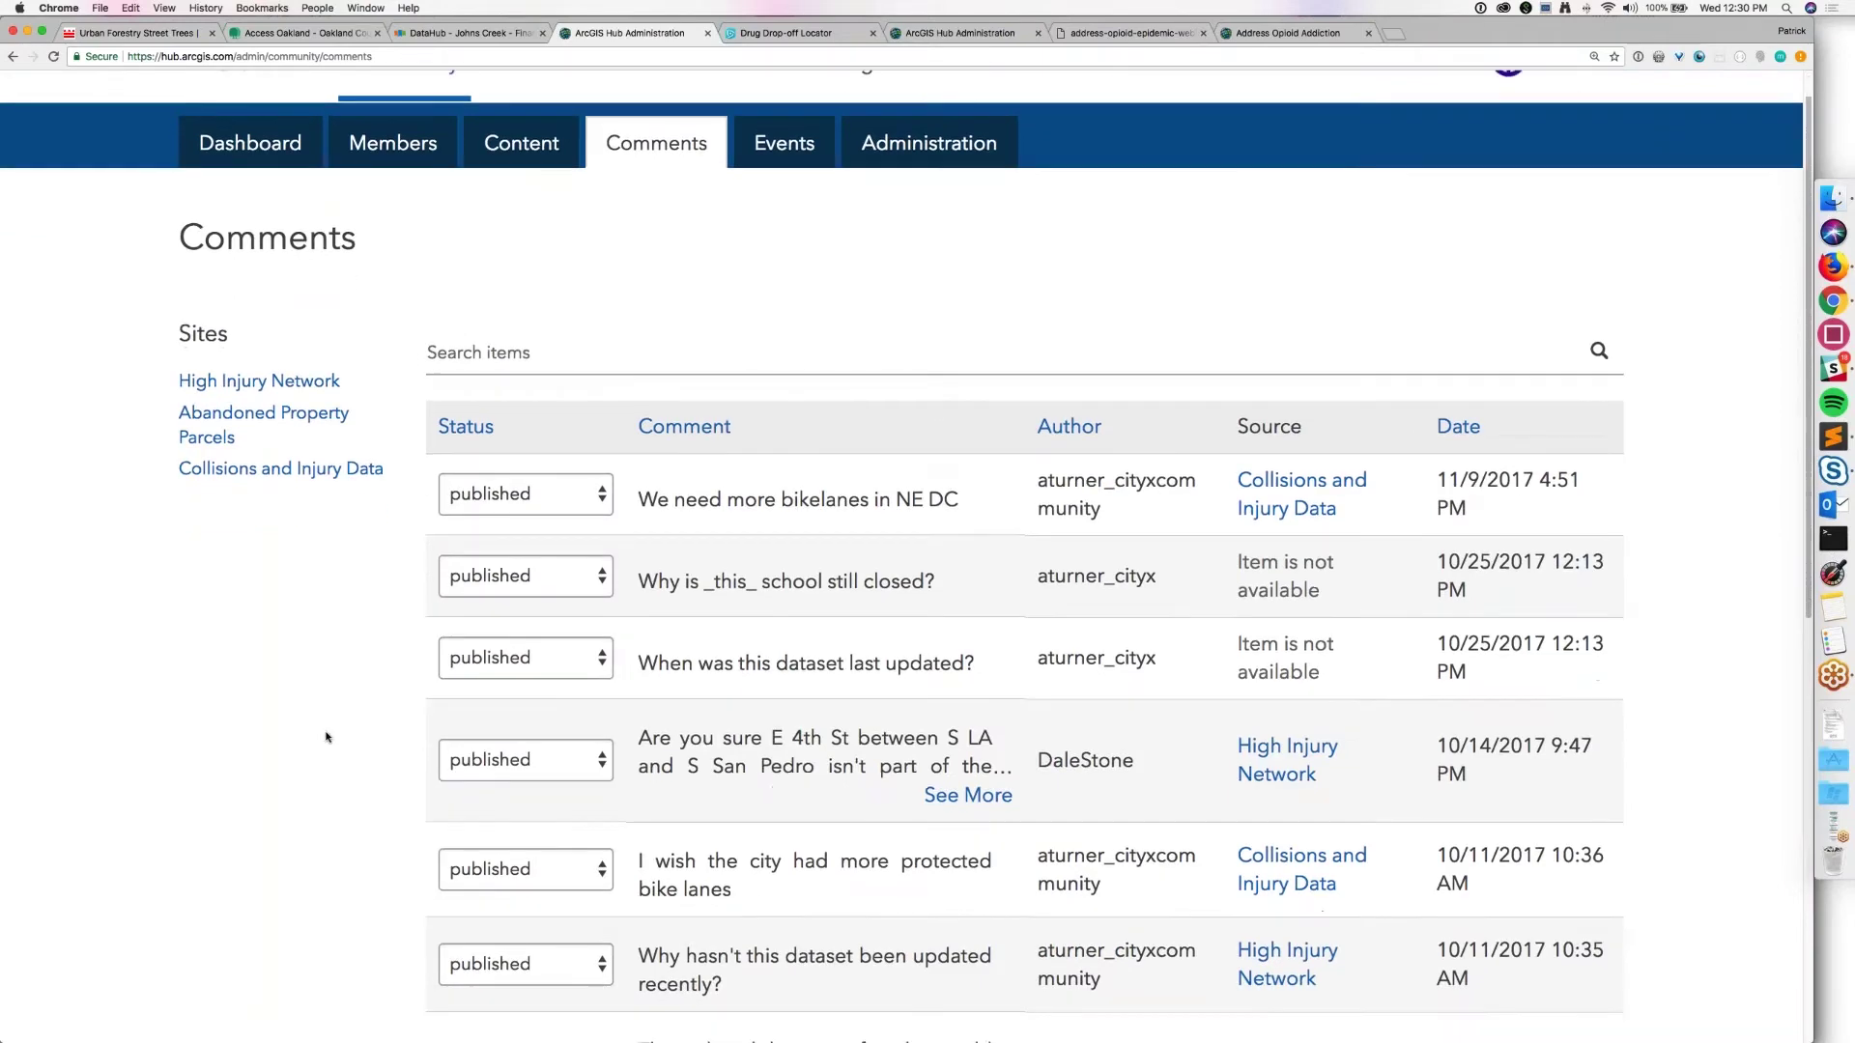
pyautogui.scroll(3, 361, 641)
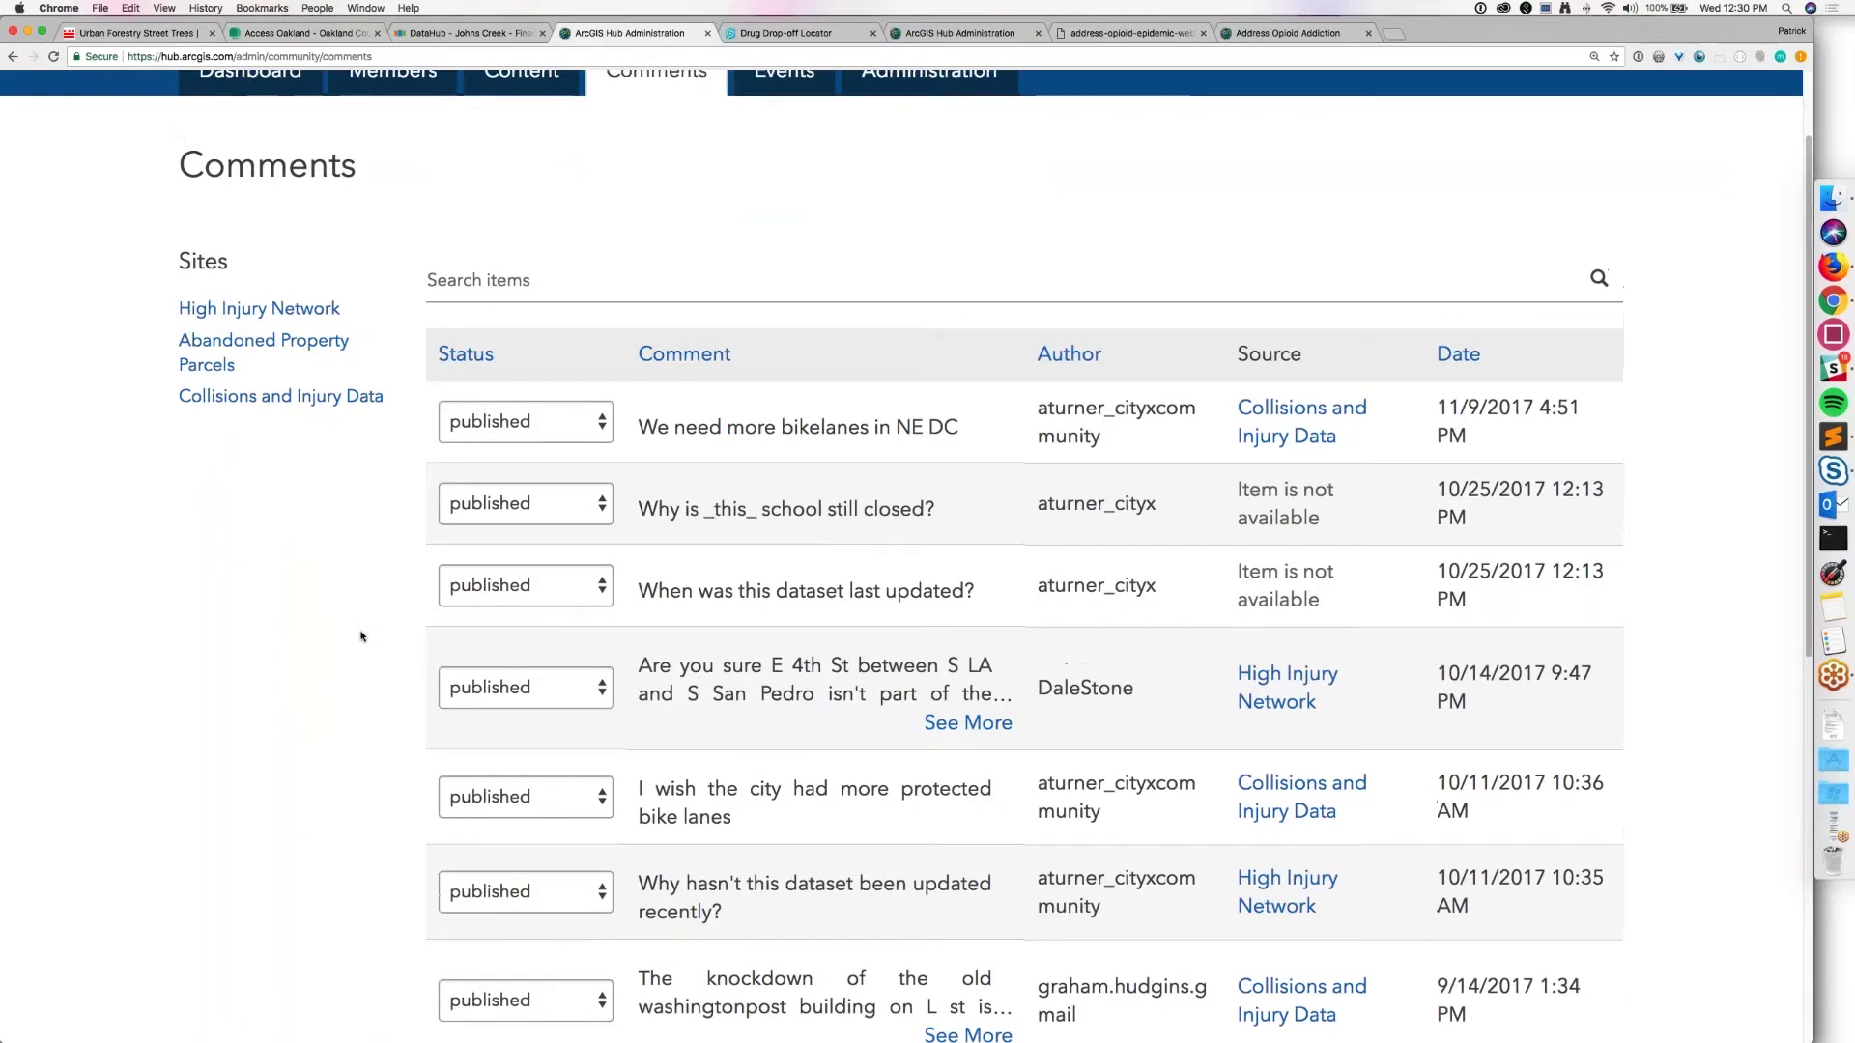
pyautogui.scroll(-5, 364, 617)
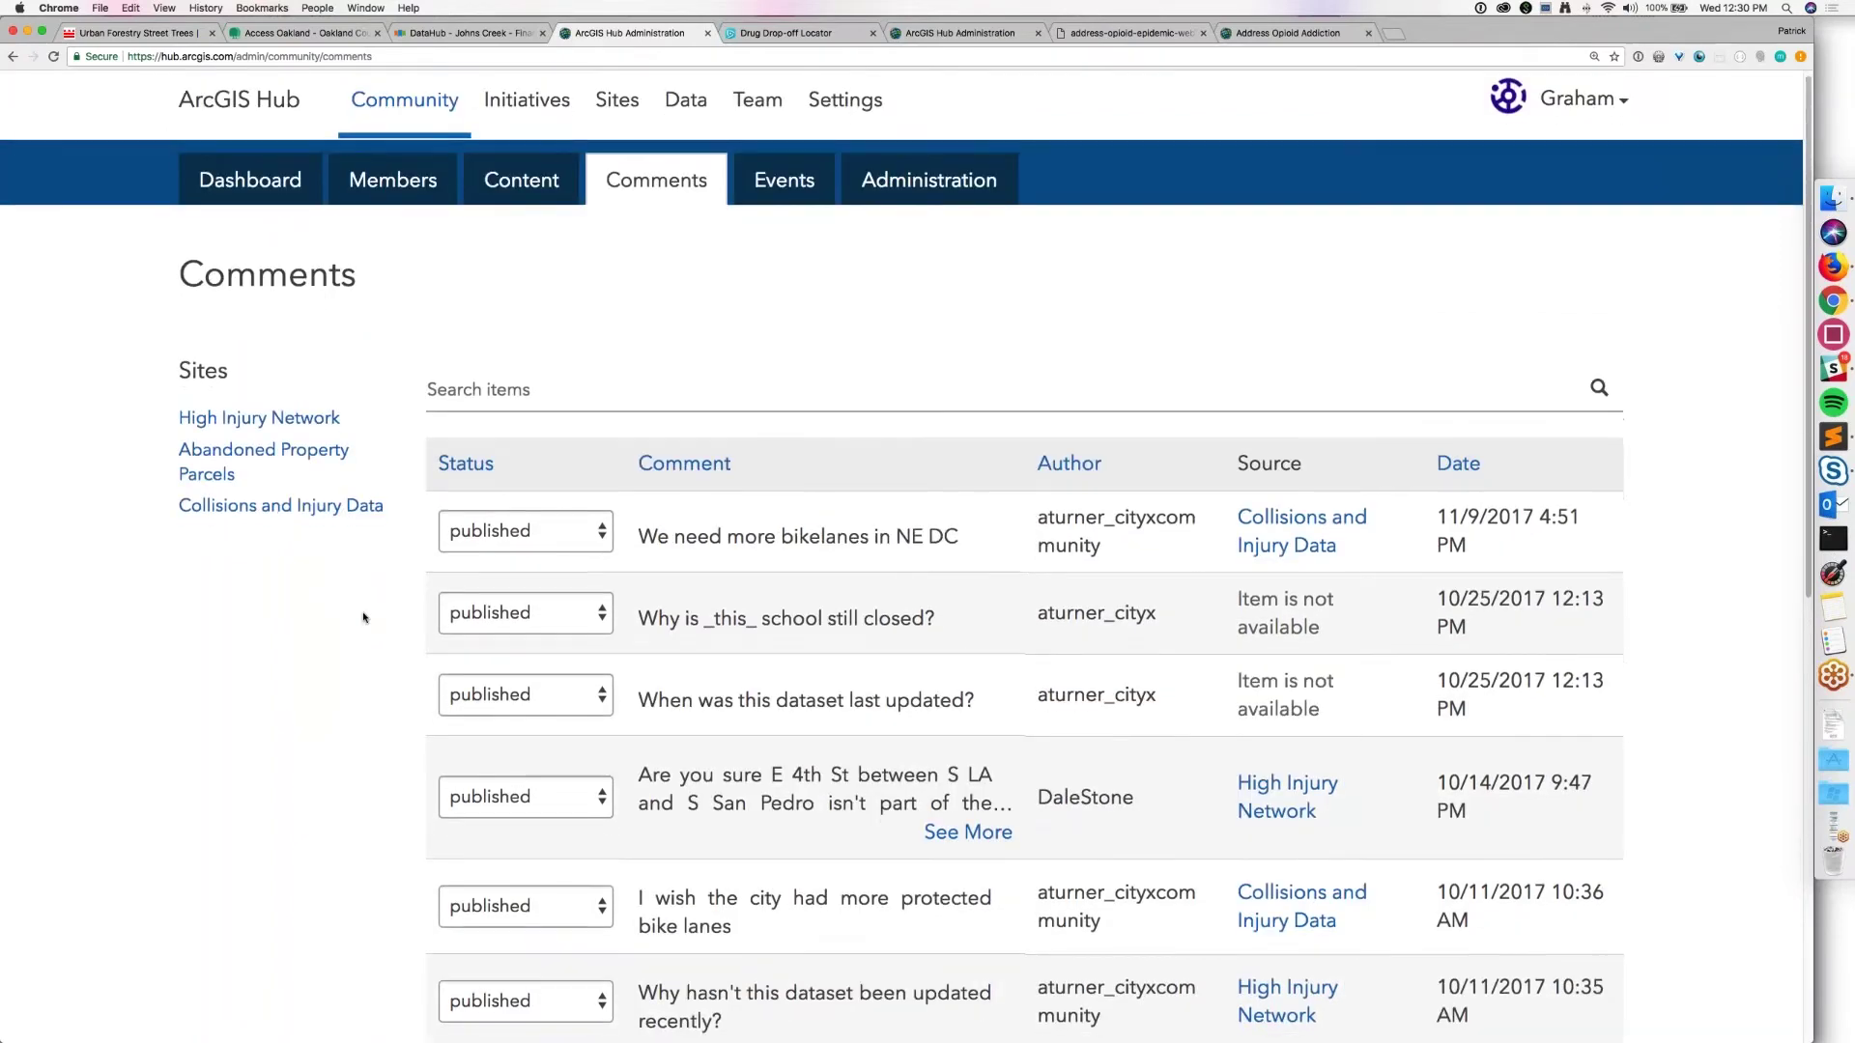
pyautogui.scroll(-3, 364, 607)
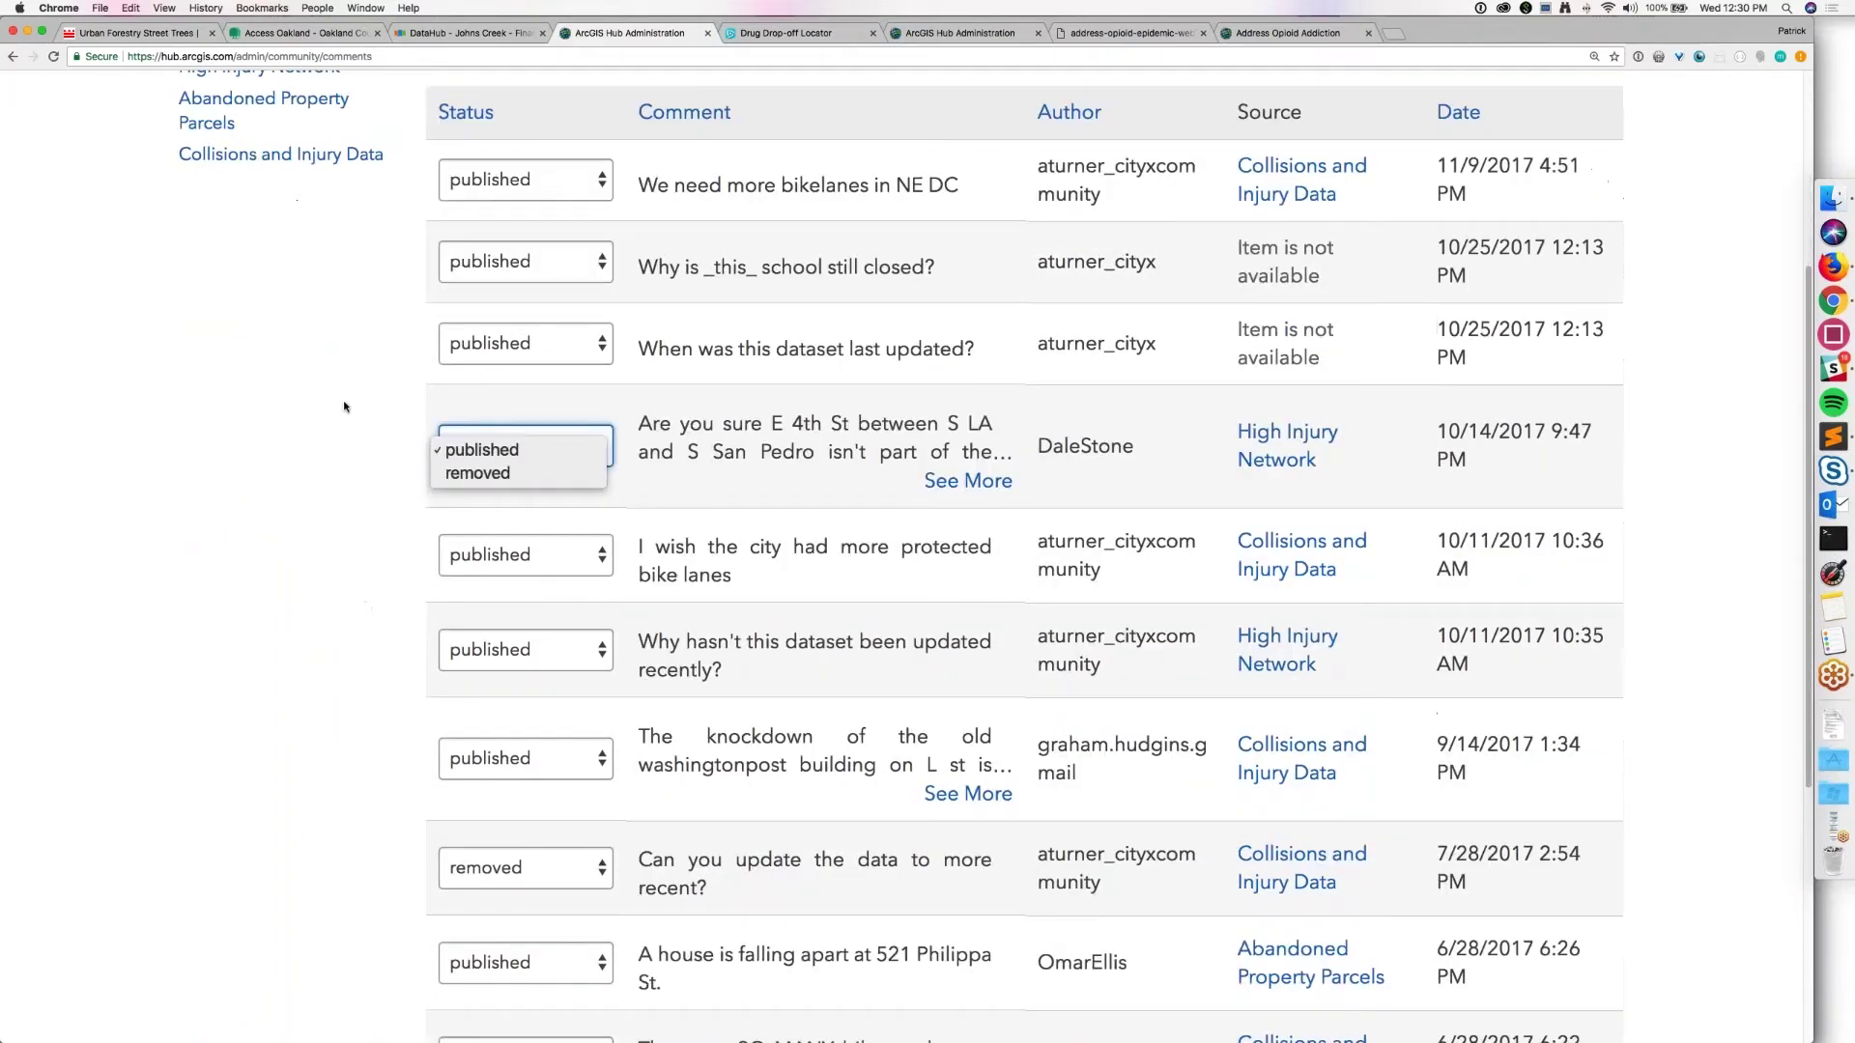
pyautogui.click(355, 419)
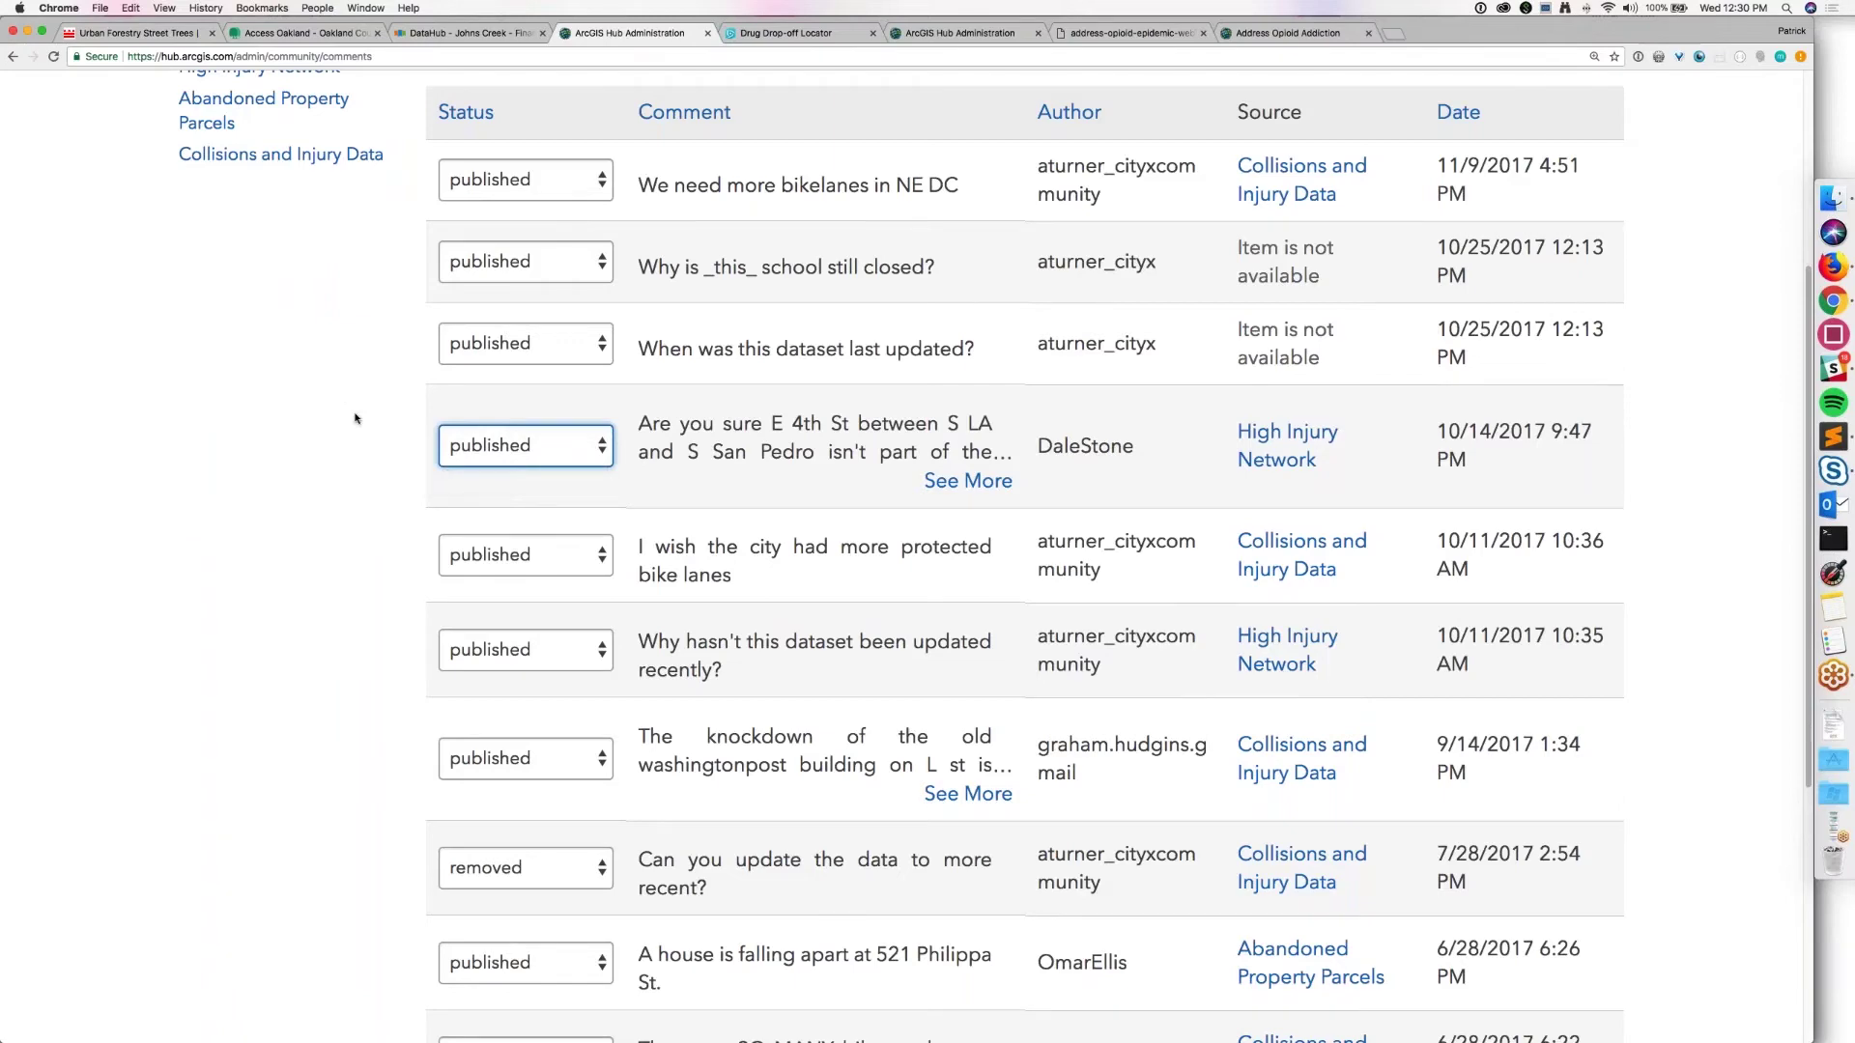
pyautogui.scroll(-5, 356, 419)
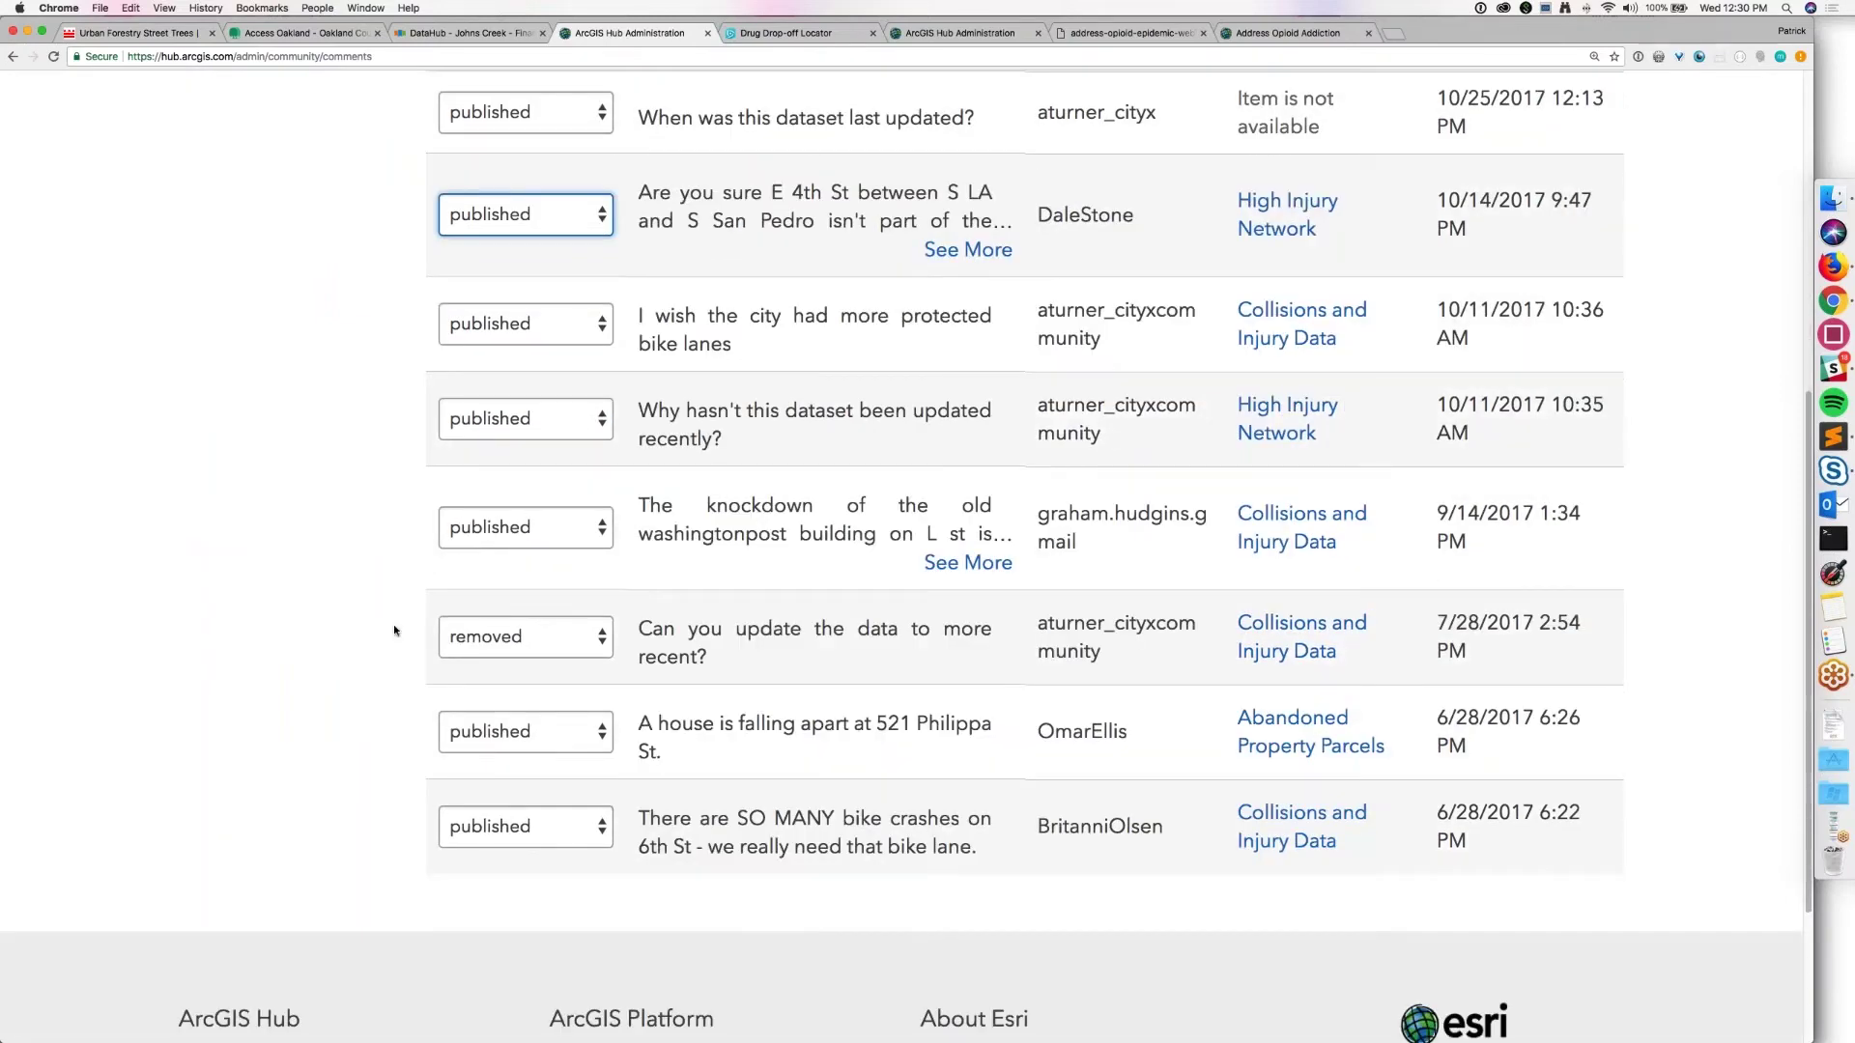
pyautogui.scroll(8, 393, 630)
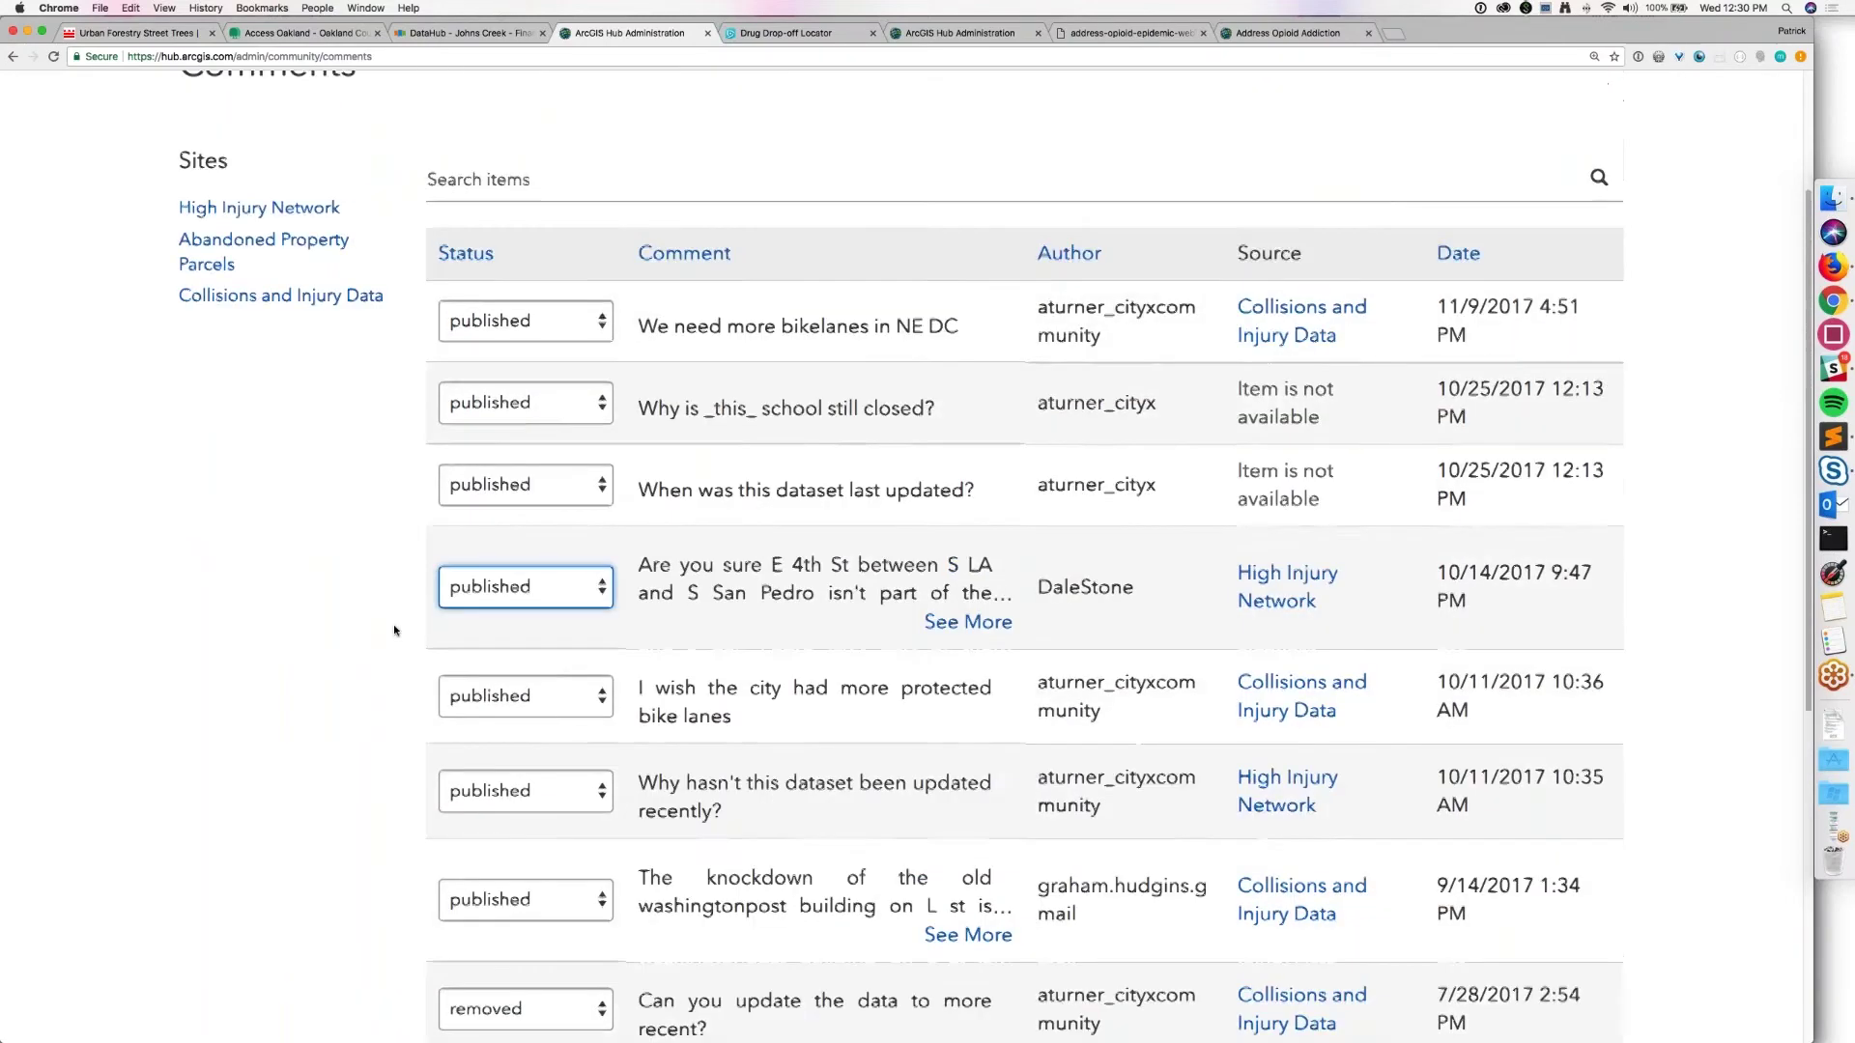
pyautogui.scroll(1, 394, 630)
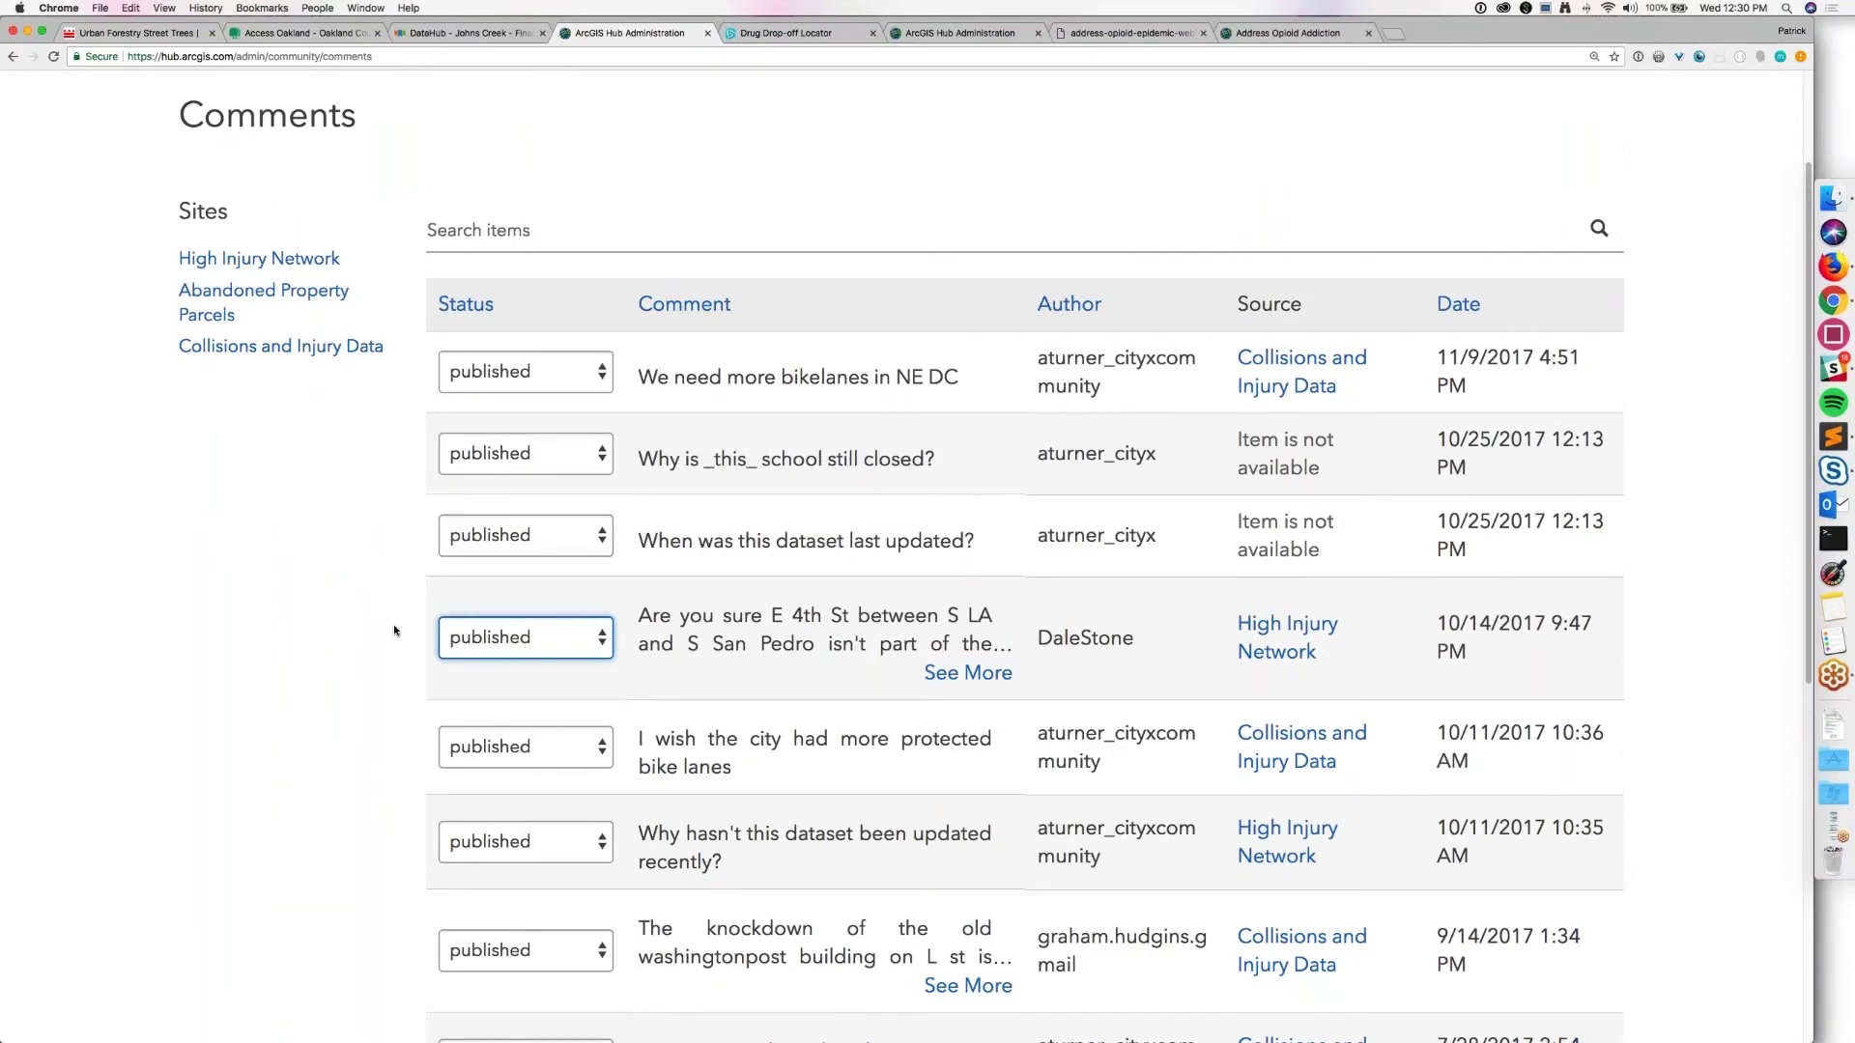
pyautogui.scroll(4, 394, 630)
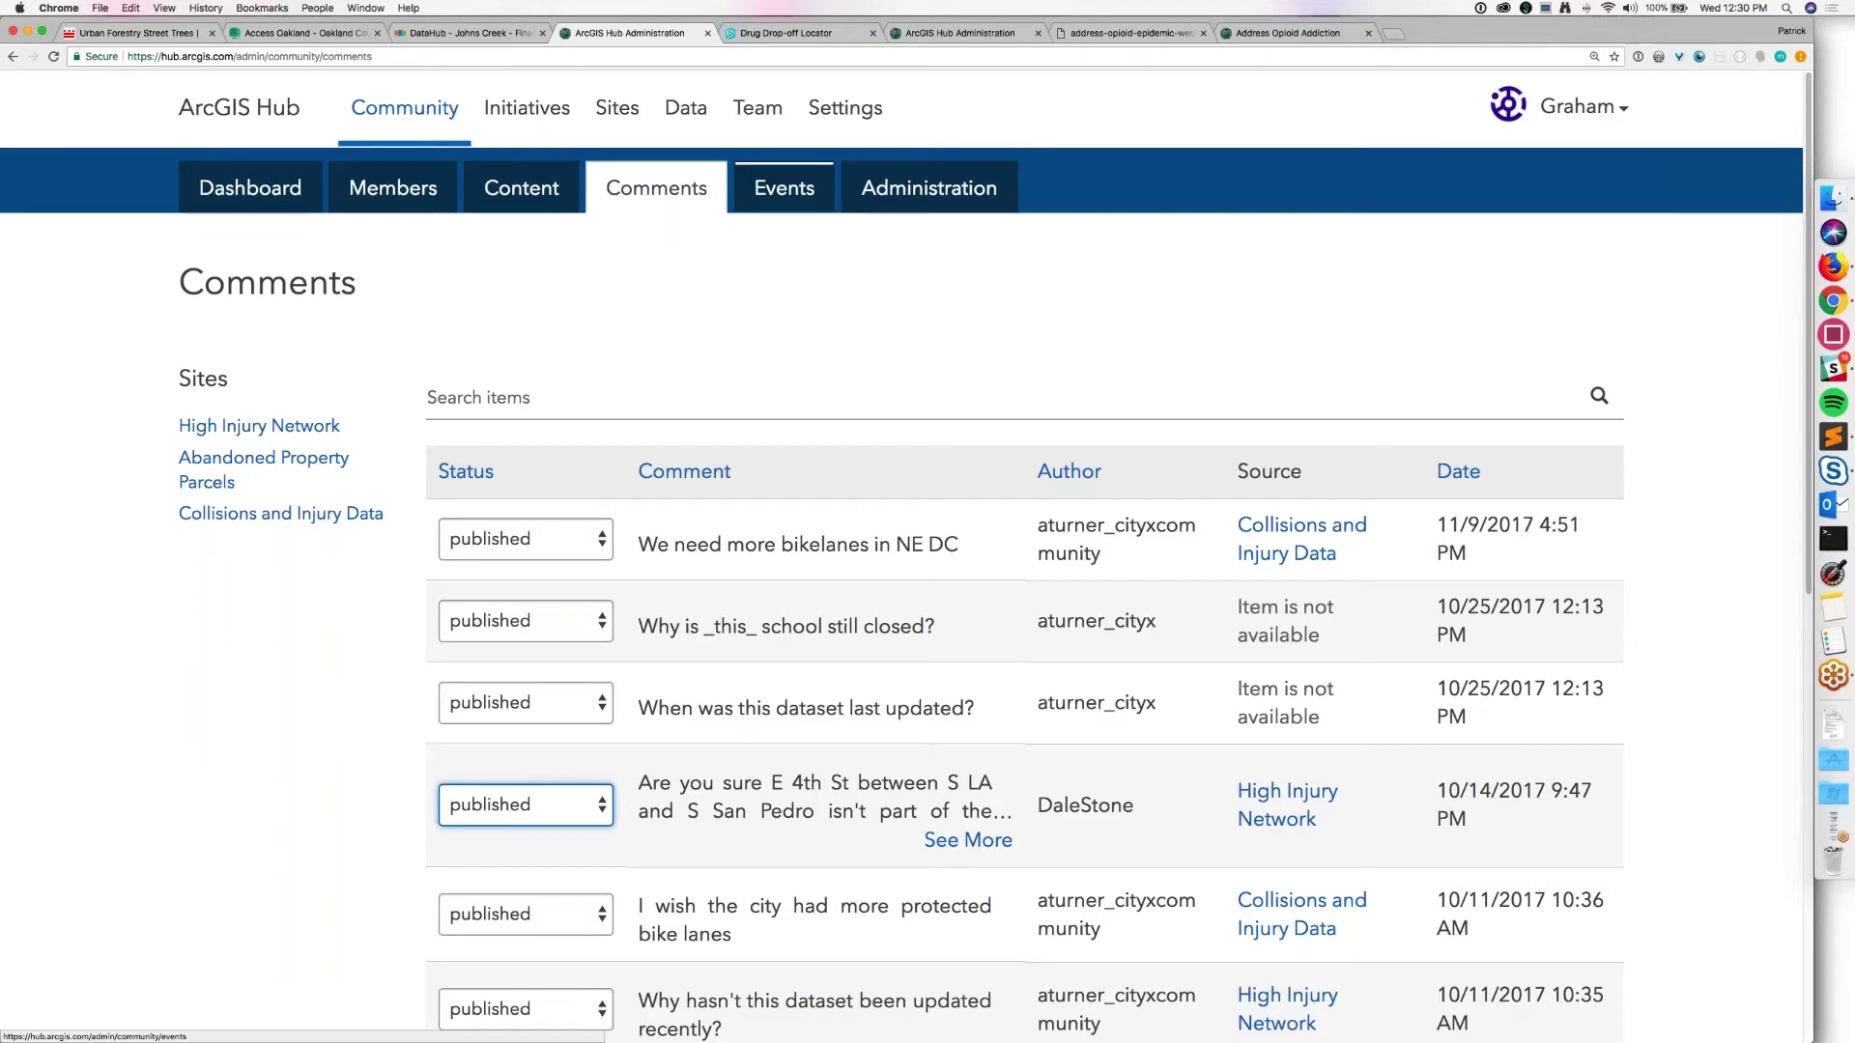
# Step: Open Manage Events and review upcoming events like Address Opioid Response Launch
pyautogui.click(784, 188)
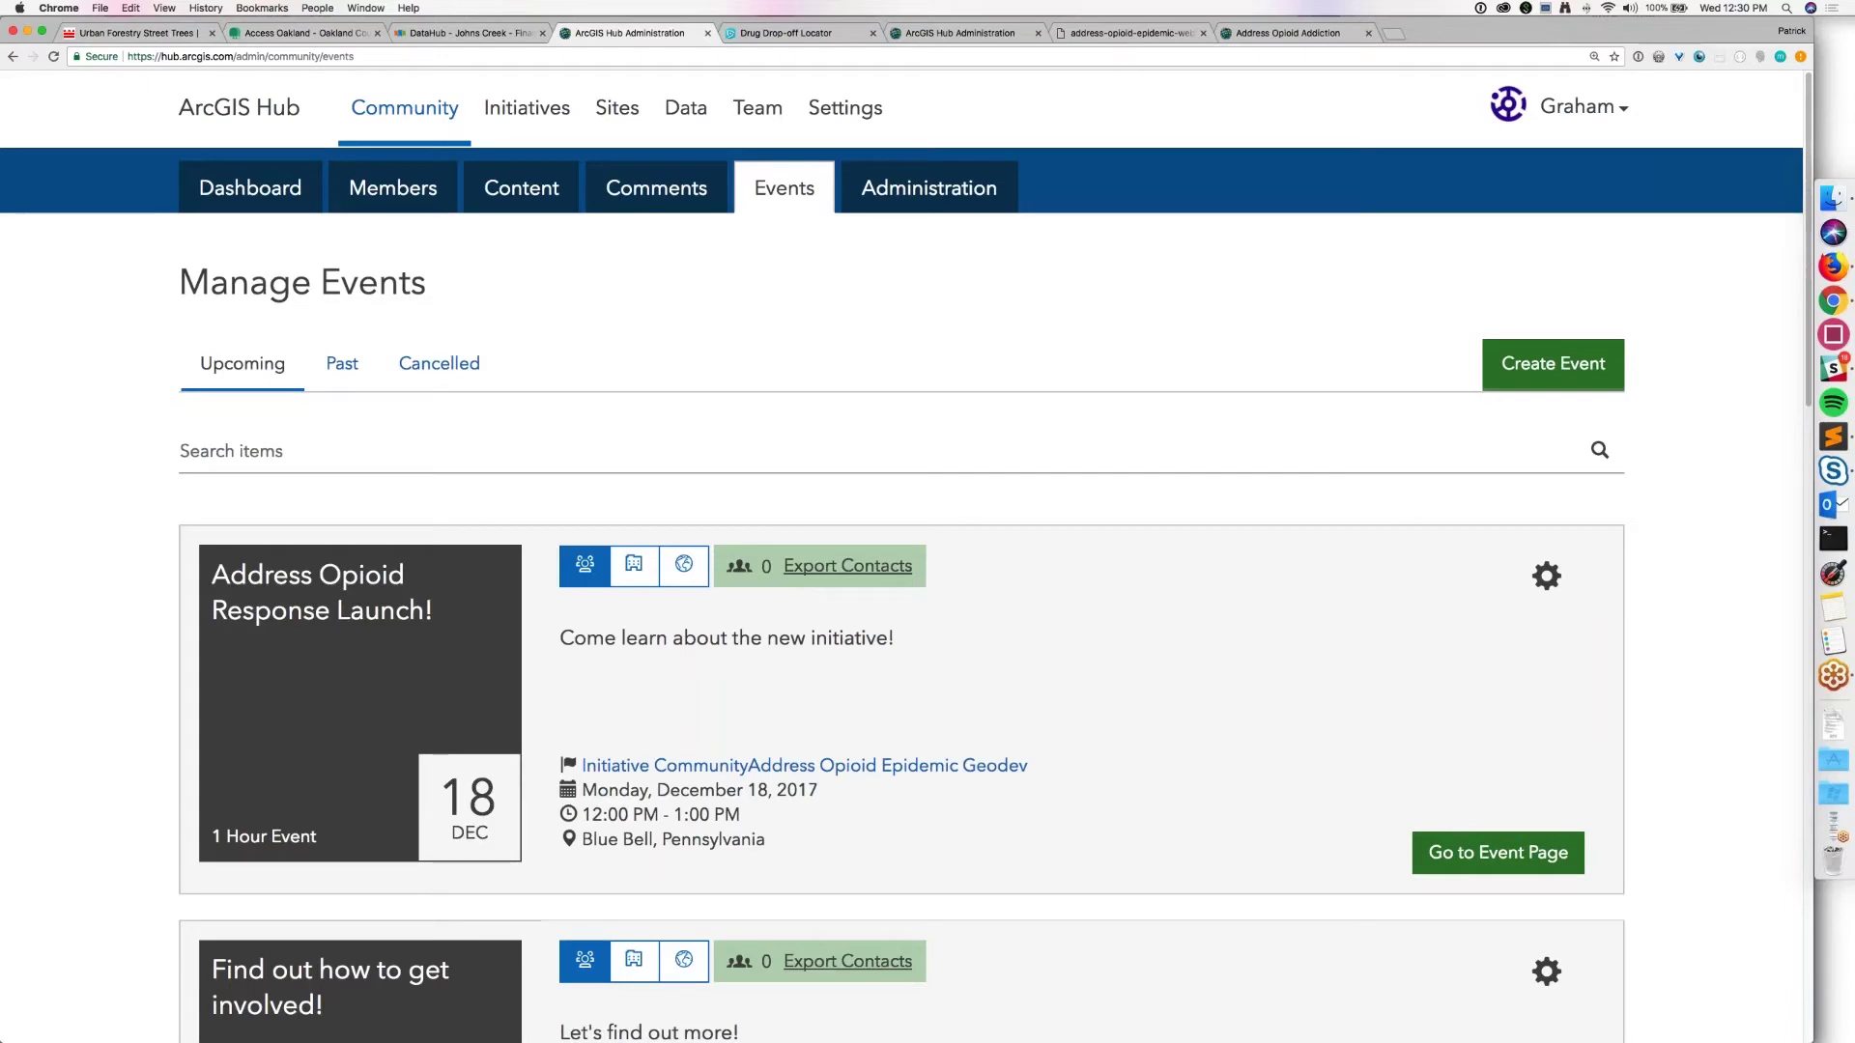
pyautogui.scroll(-3, 902, 556)
pyautogui.scroll(4, 901, 555)
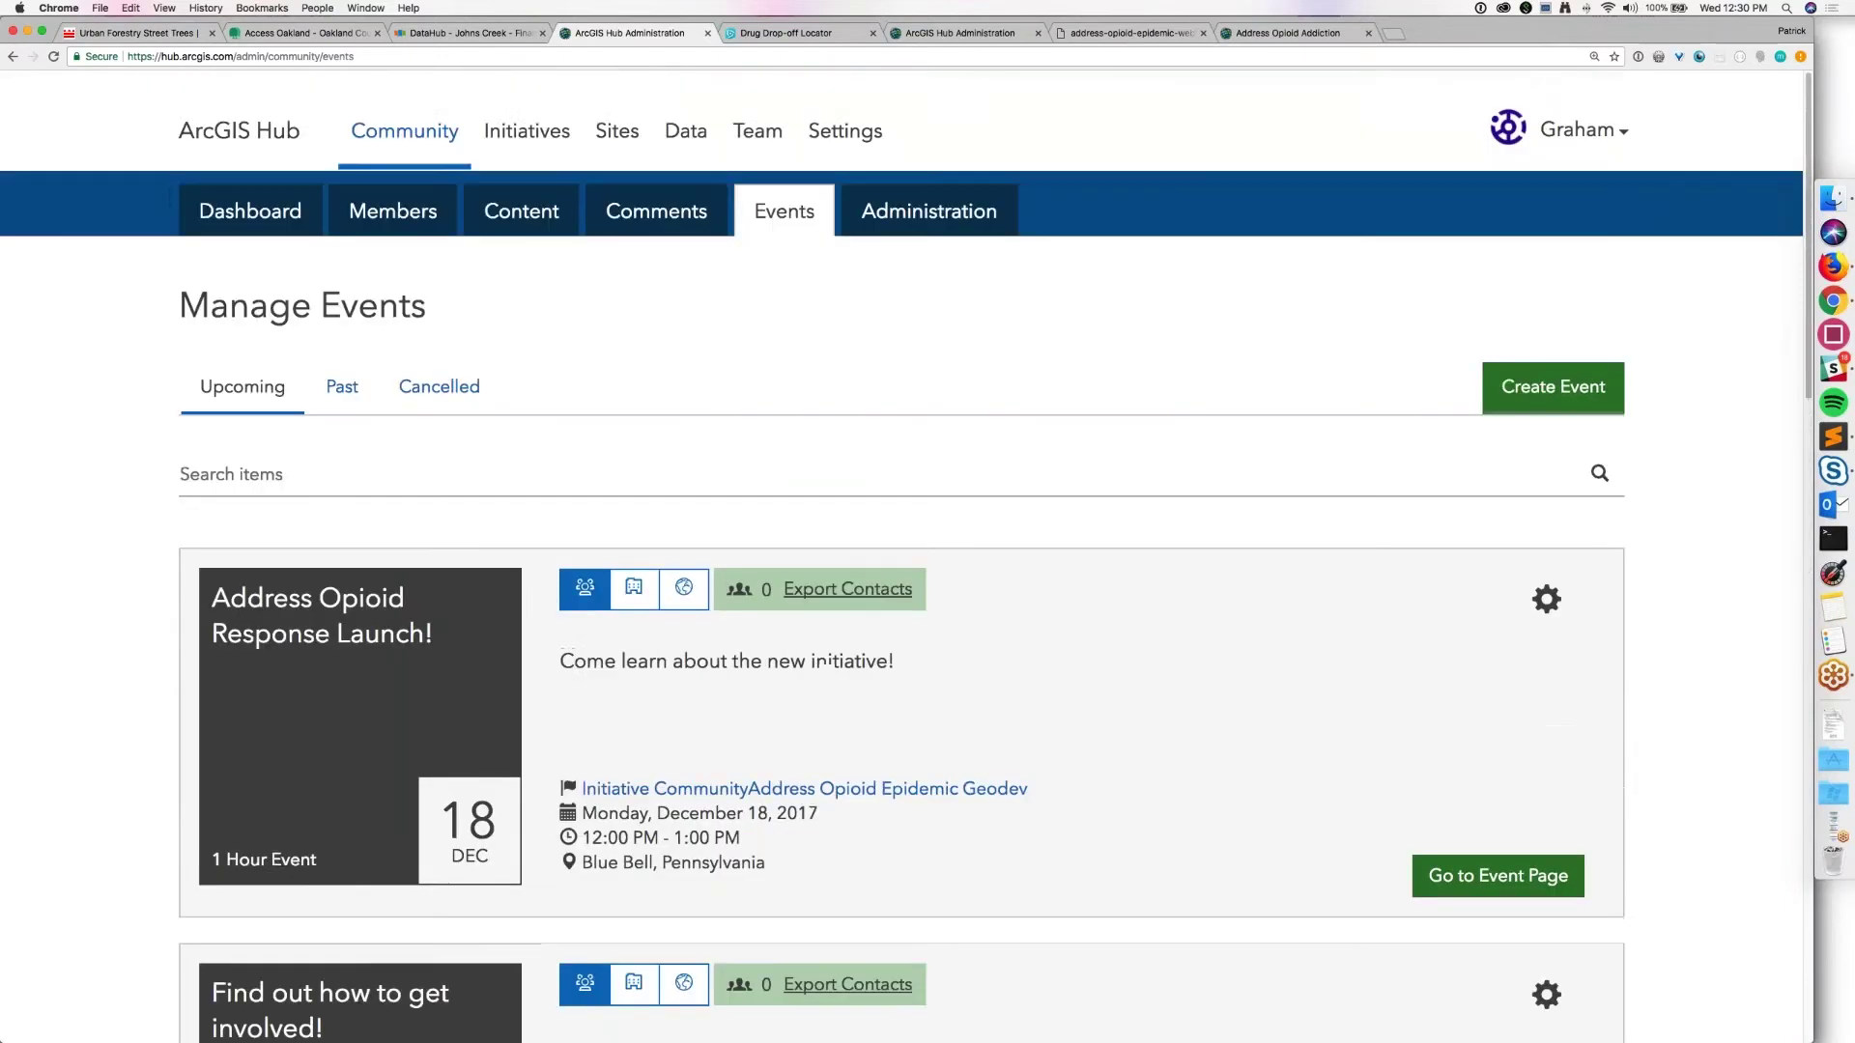
# Step: Create an event titled 'Come learn about the new initiative!' located at Township of Whitehall, Pennsylvania
pyautogui.click(1581, 365)
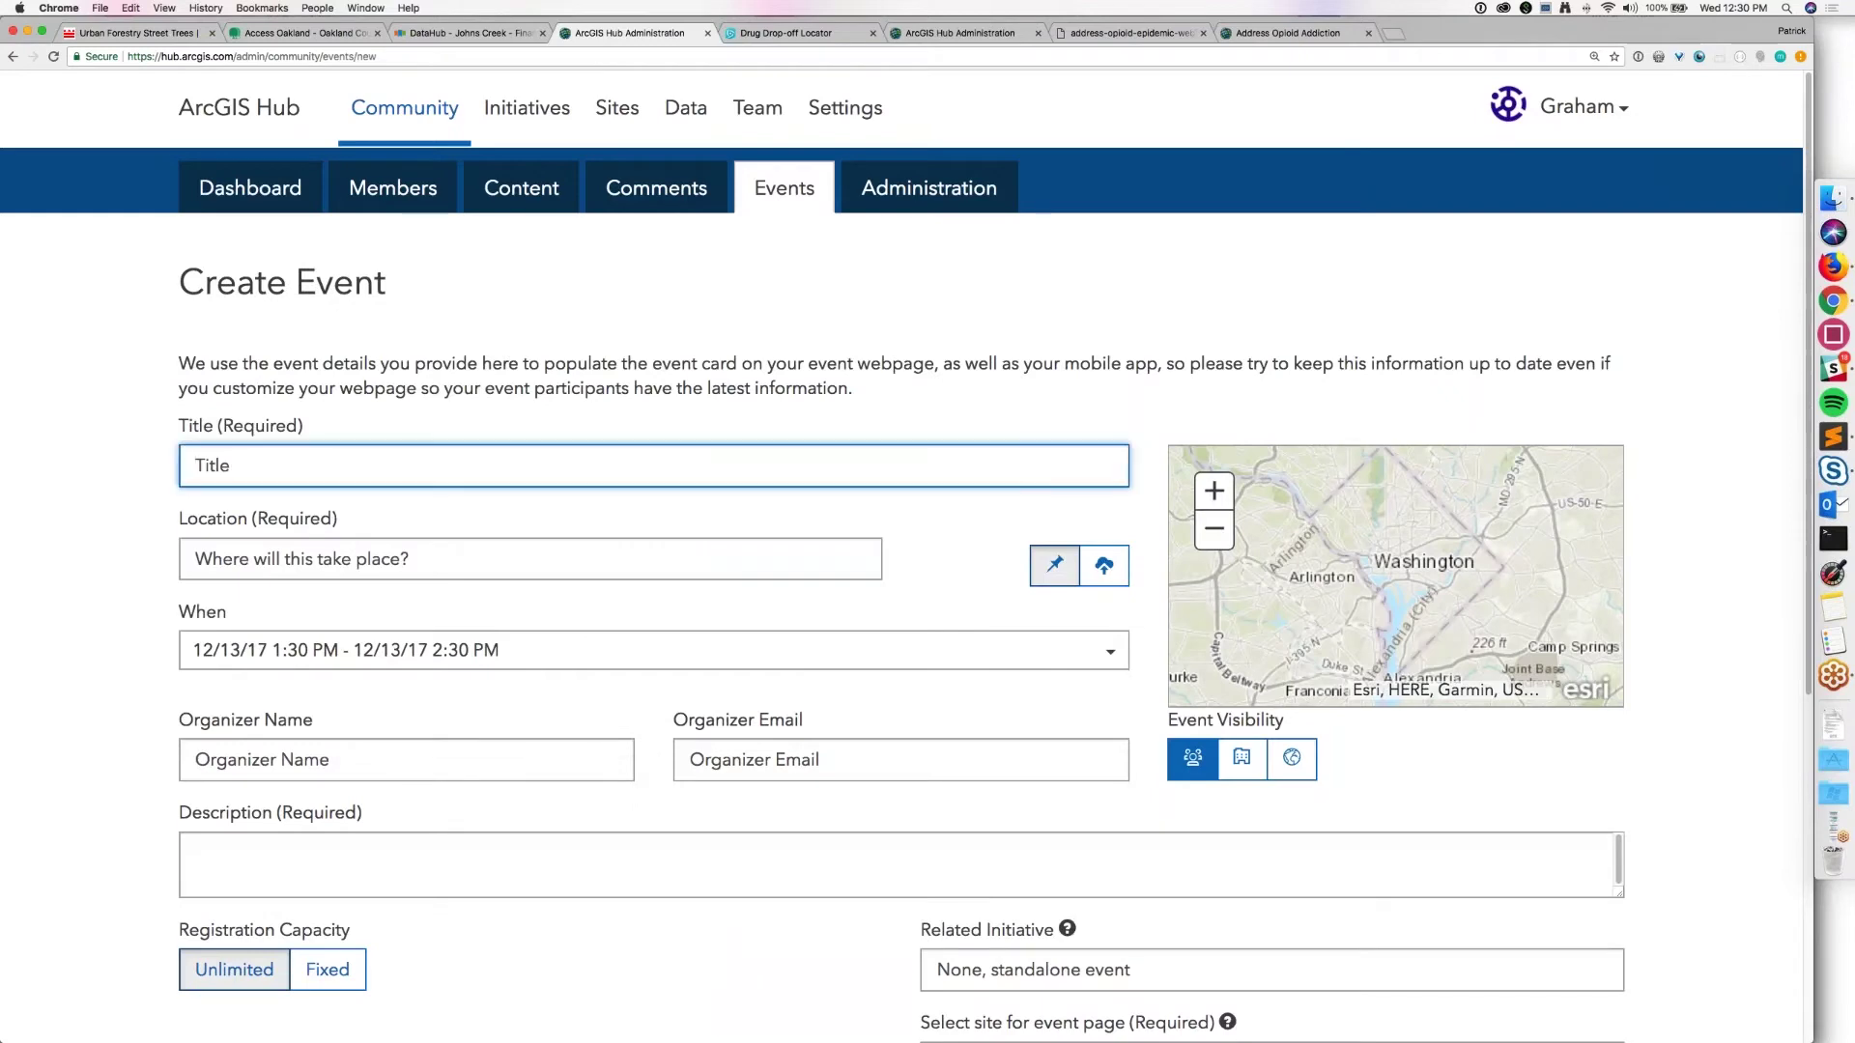
pyautogui.write('Come learn about the new init')
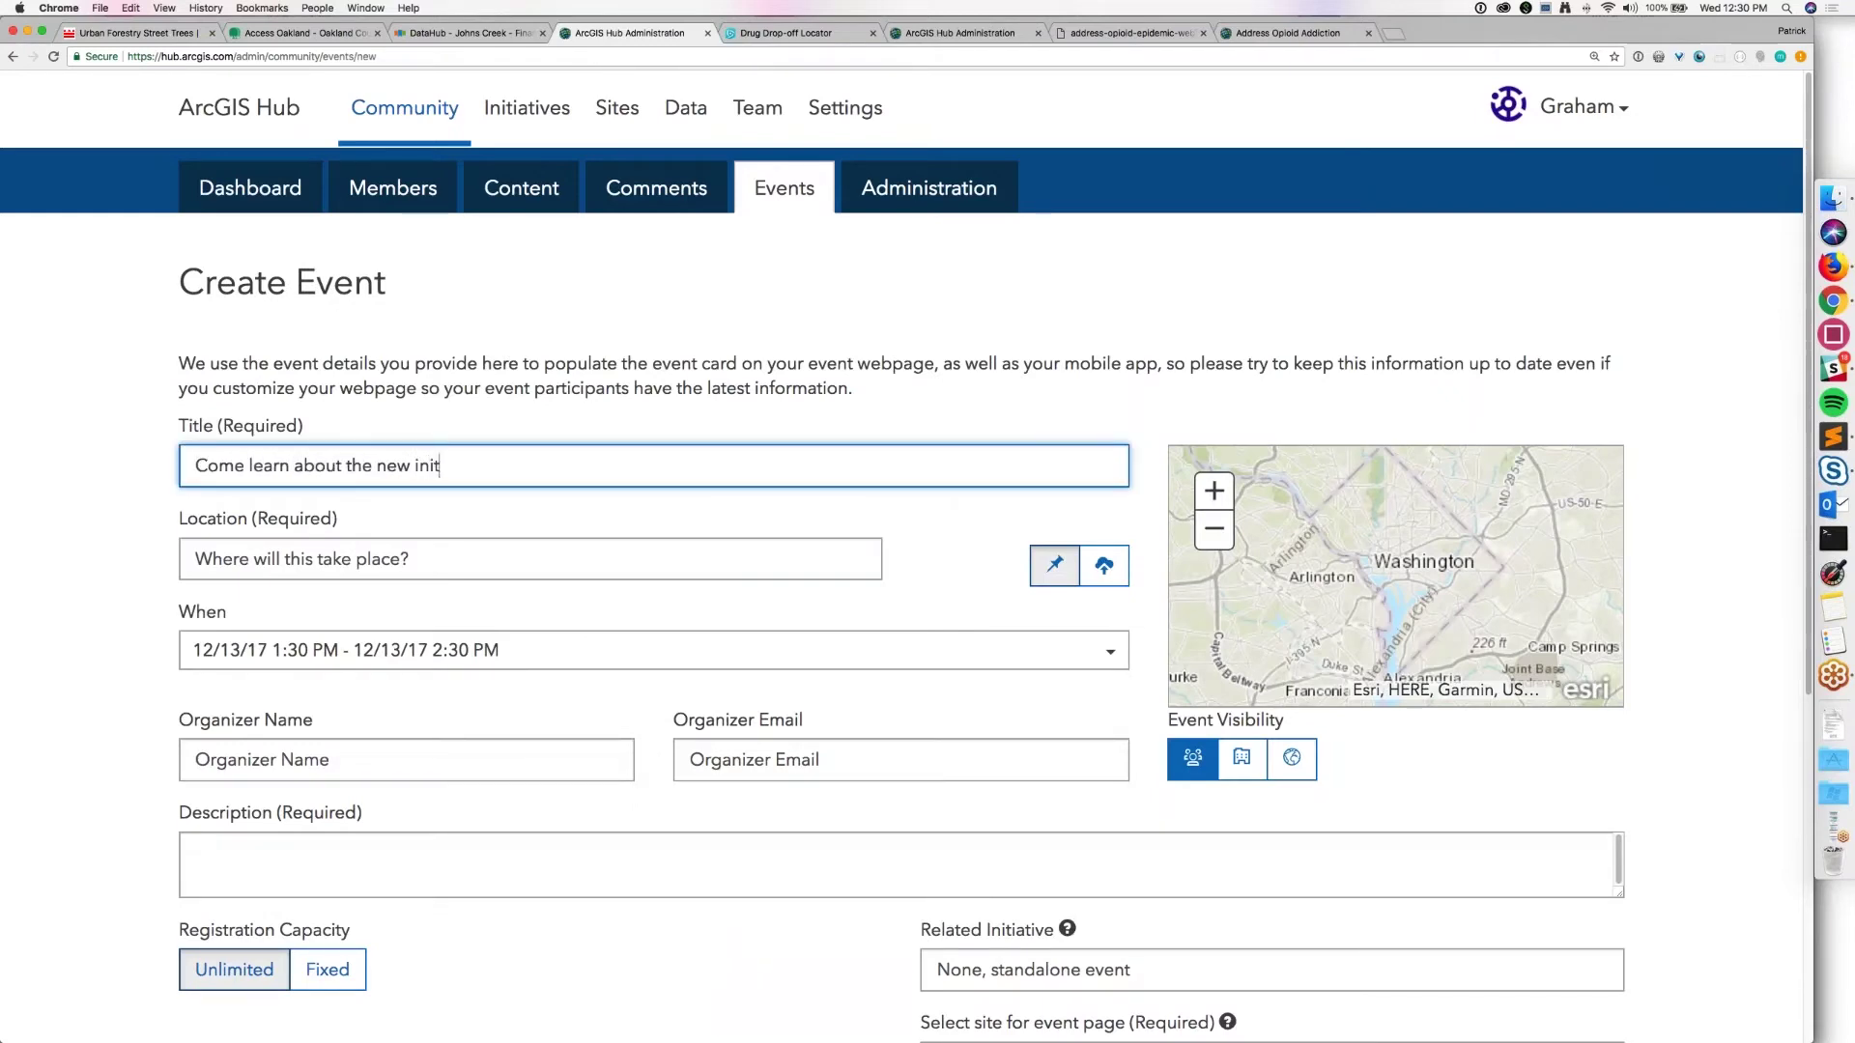
pyautogui.write('iative!')
pyautogui.click(258, 565)
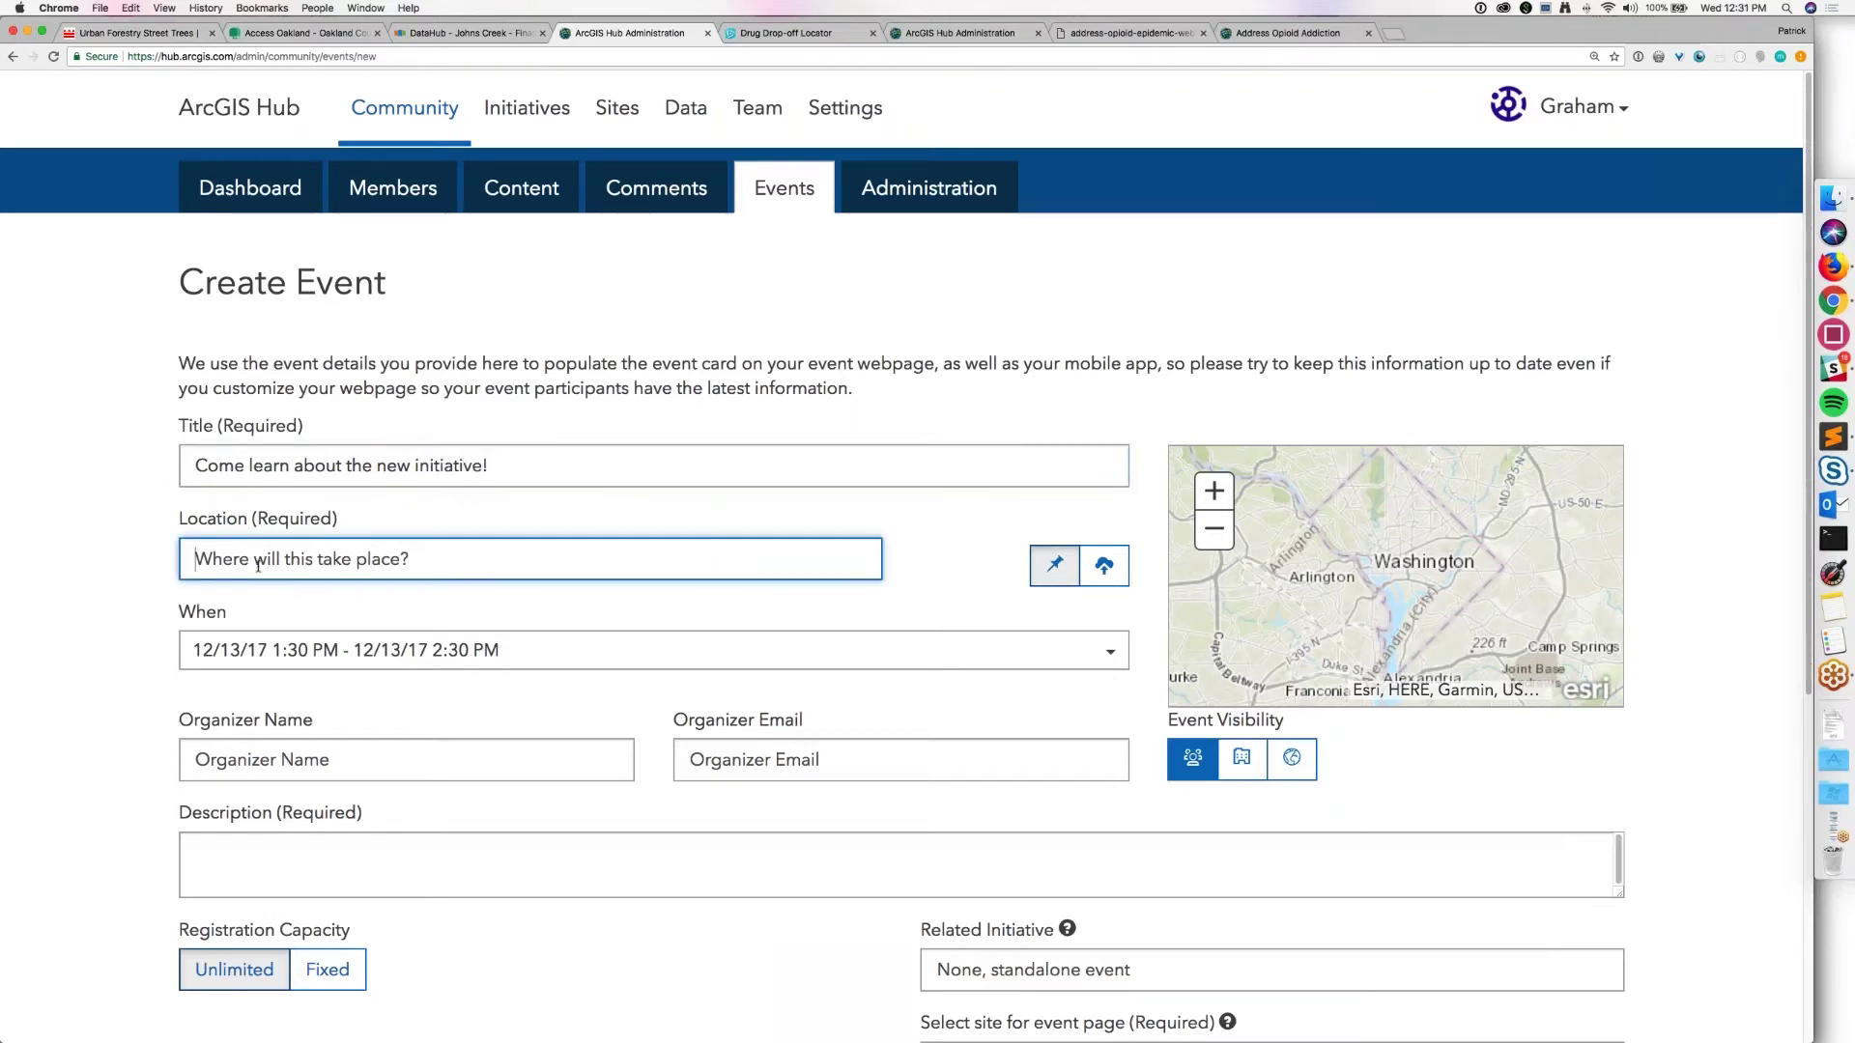
pyautogui.write('Whit')
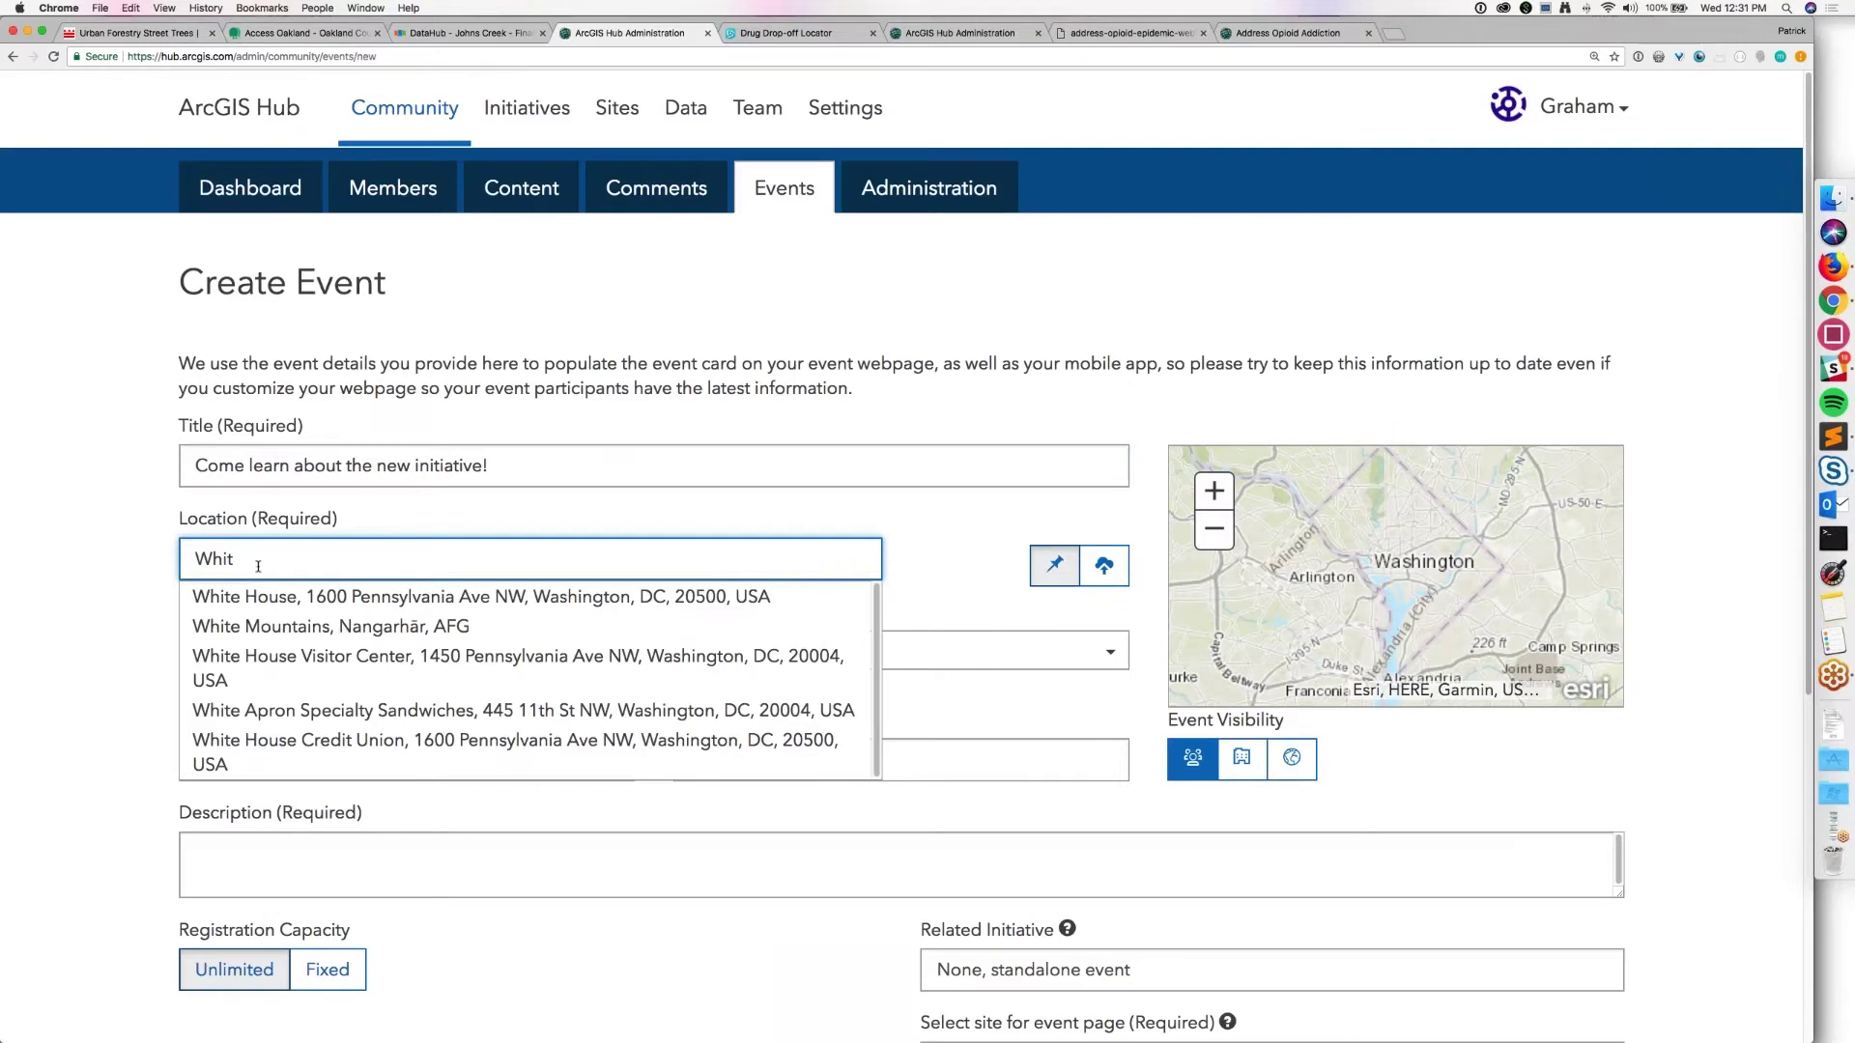
pyautogui.write('p')
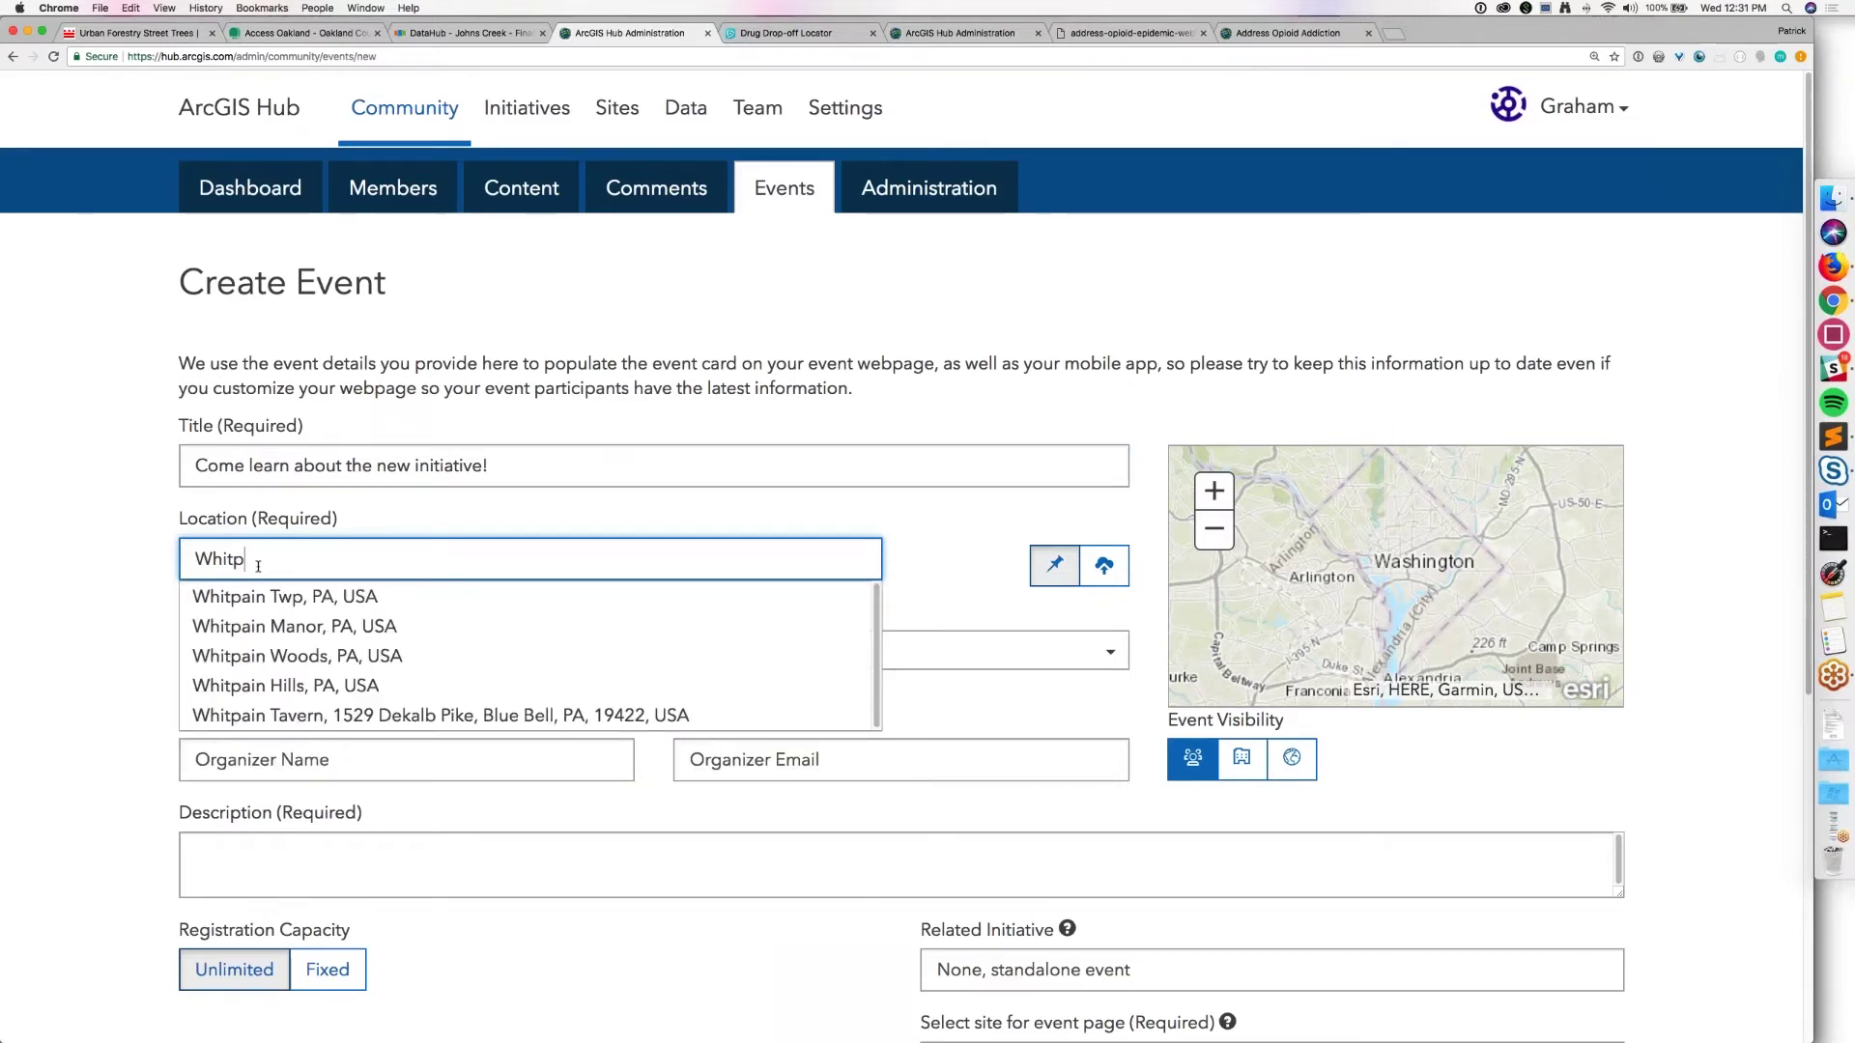
pyautogui.write(' twp hall')
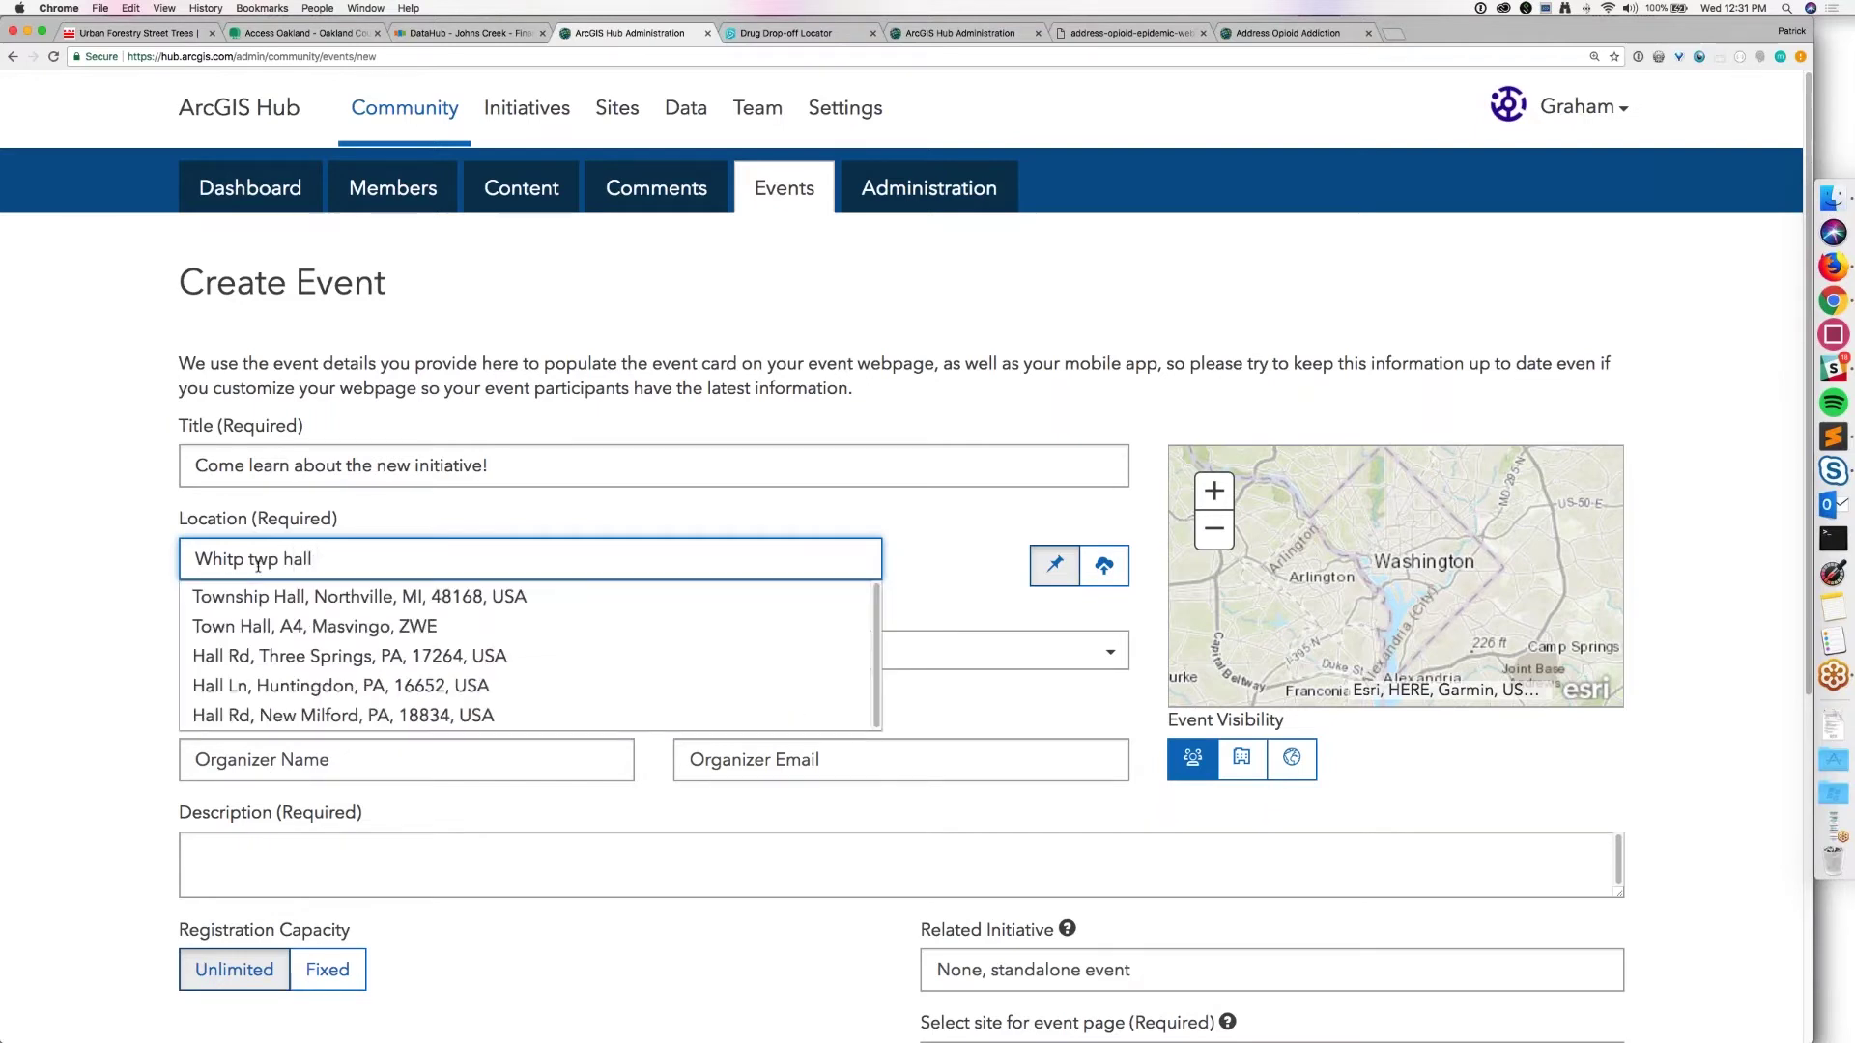
pyautogui.press('BackSpace')
pyautogui.press('BackSpace')
pyautogui.press('BackSpace')
pyautogui.press('BackSpace')
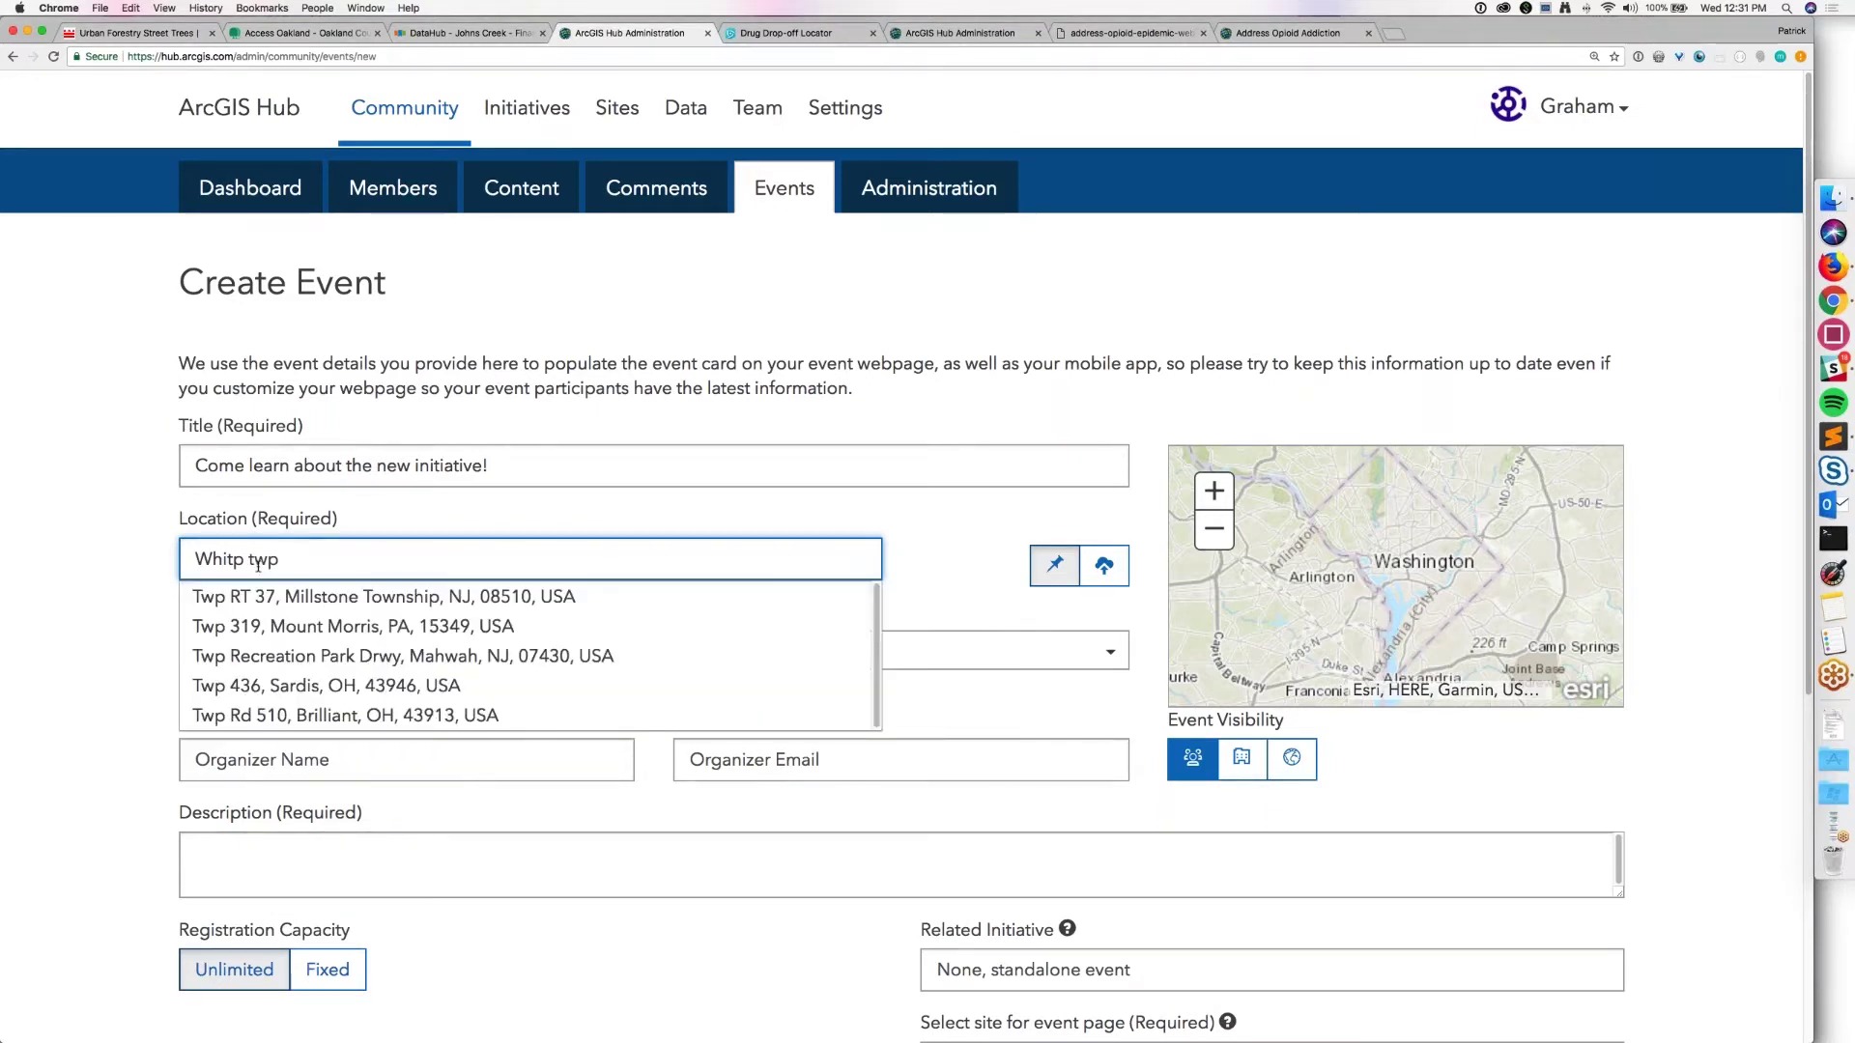
pyautogui.press('BackSpace')
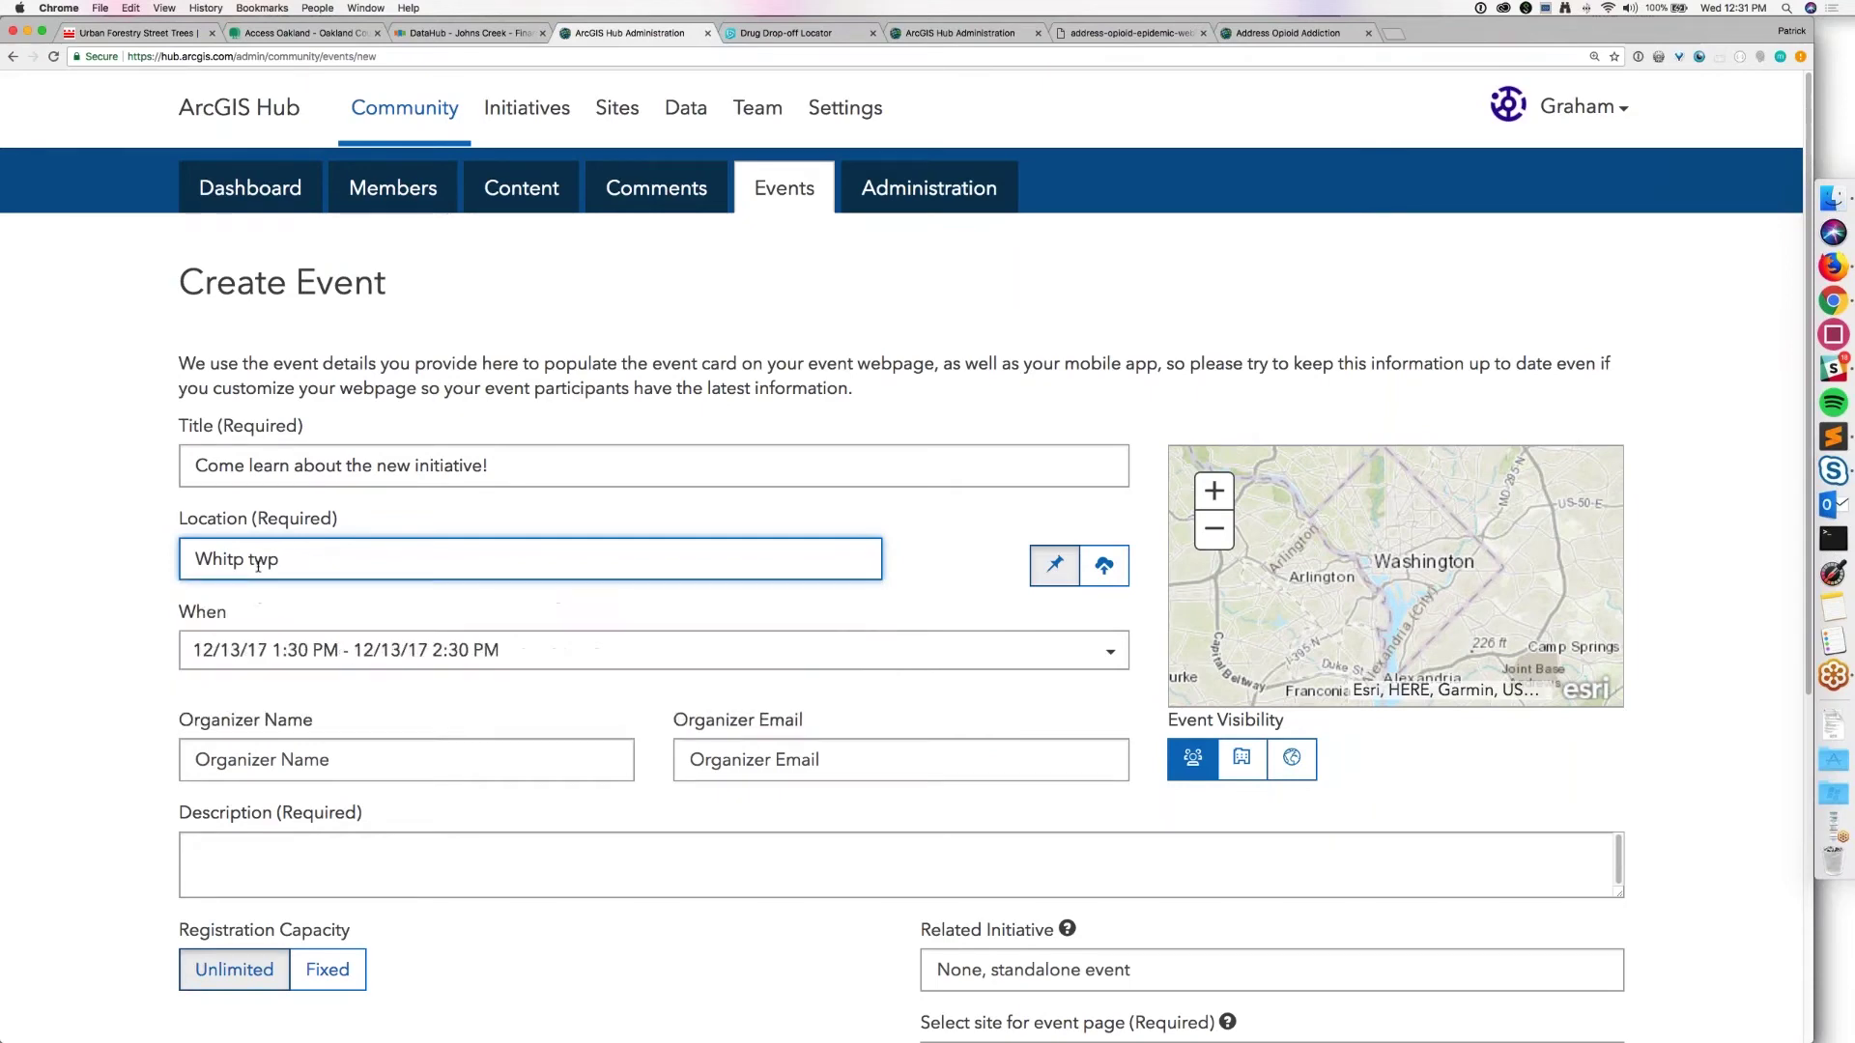
pyautogui.press('BackSpace')
pyautogui.press('BackSpace')
pyautogui.write('ownshi')
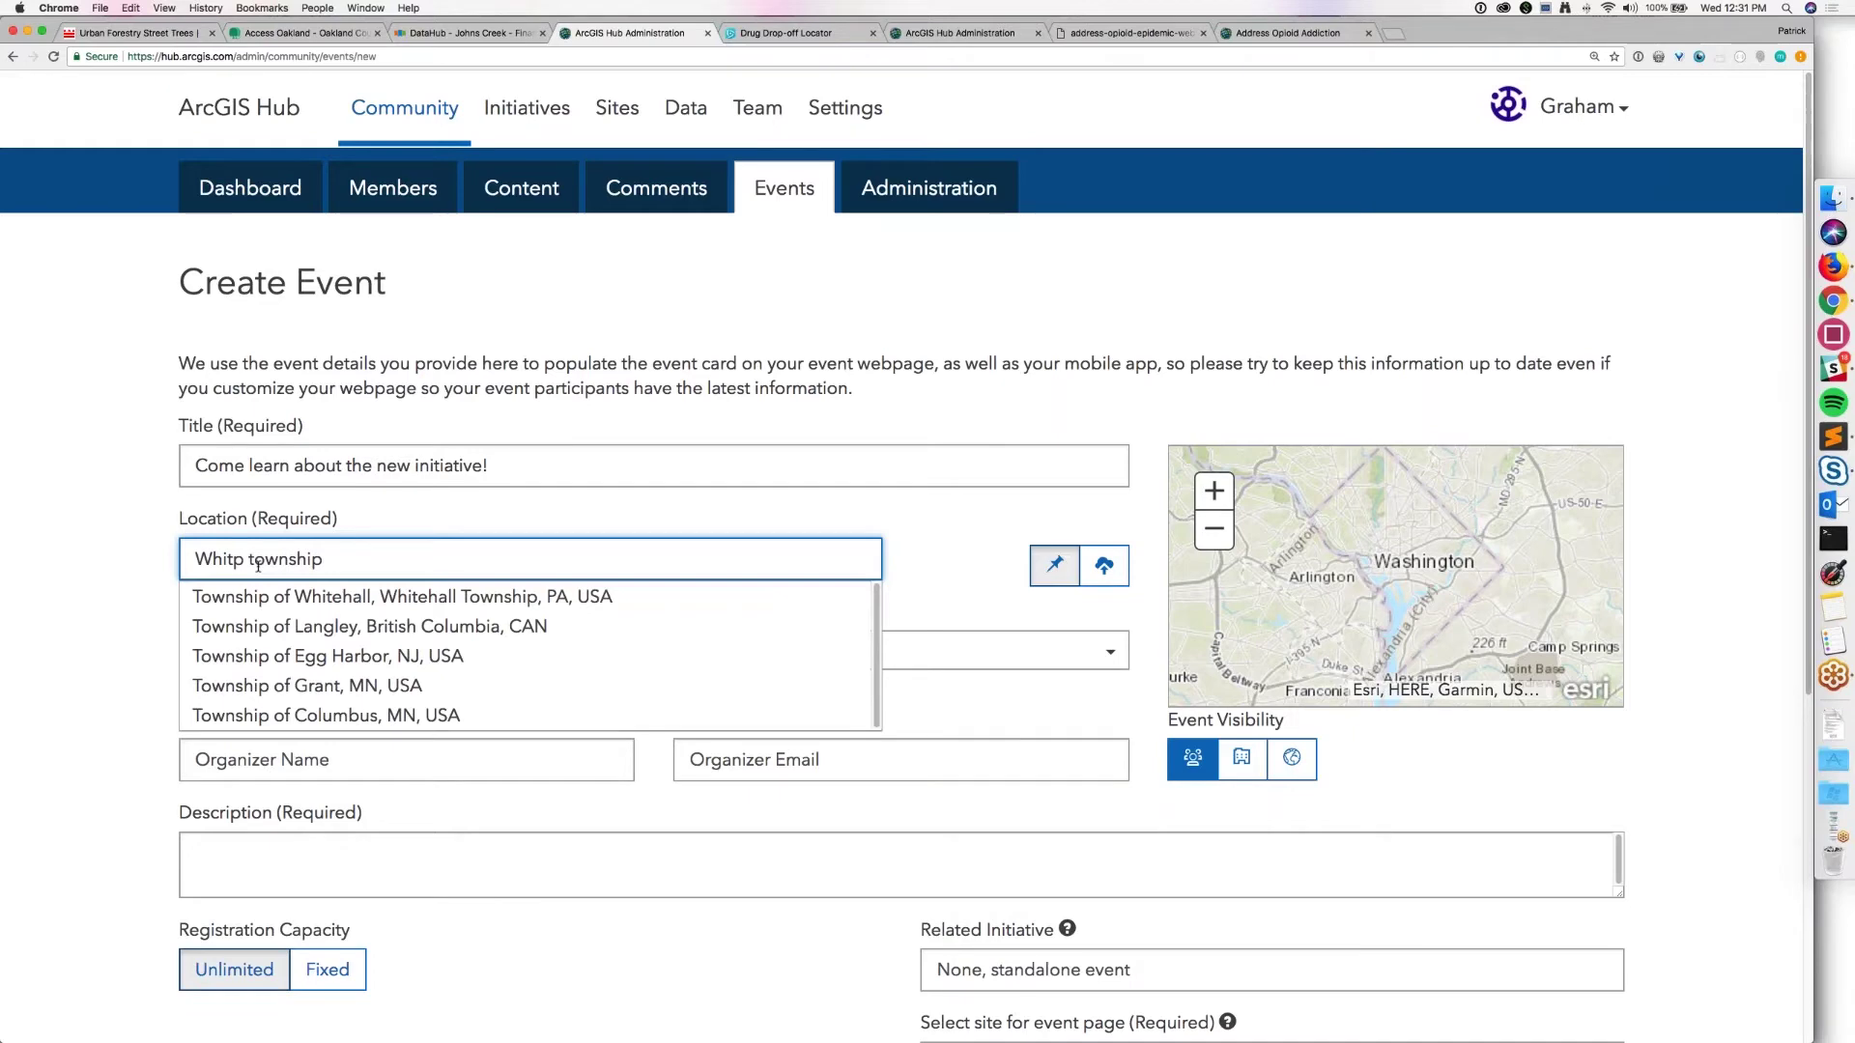
pyautogui.click(230, 597)
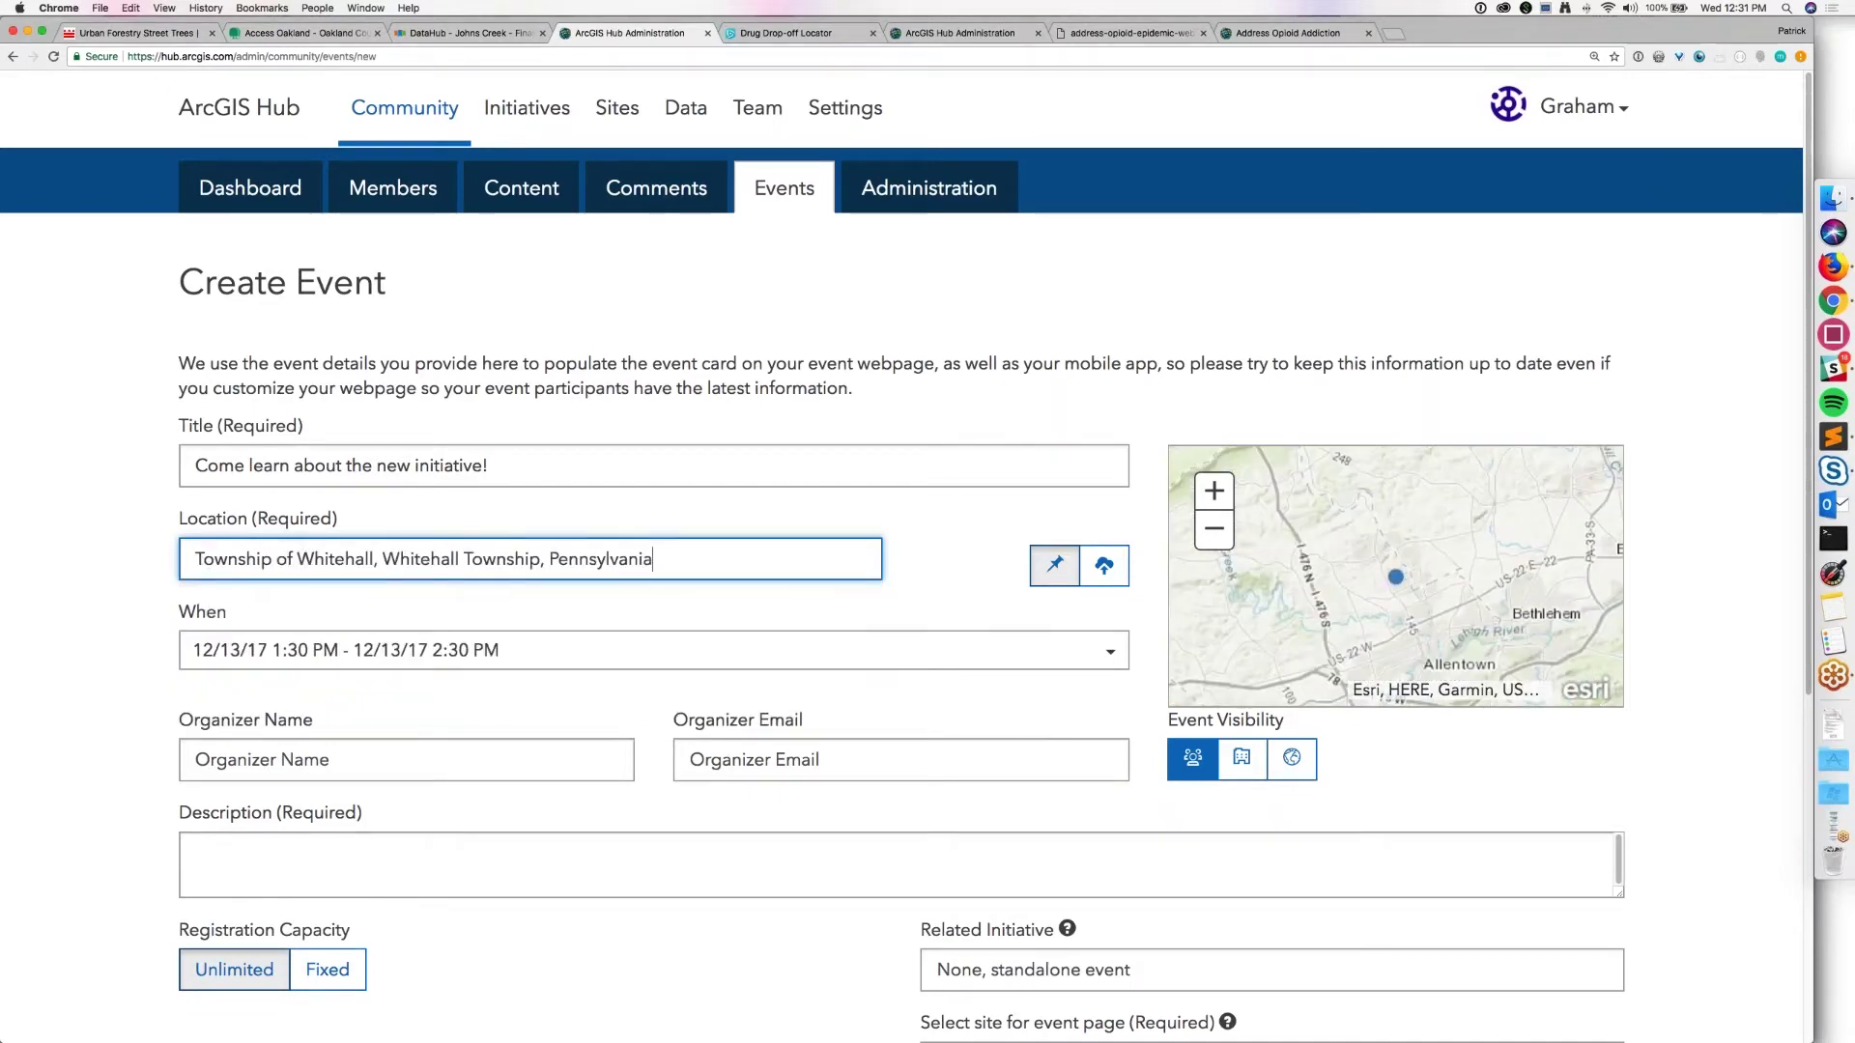
# Step: Set the event date range to December 18 for both start and end
pyautogui.click(228, 656)
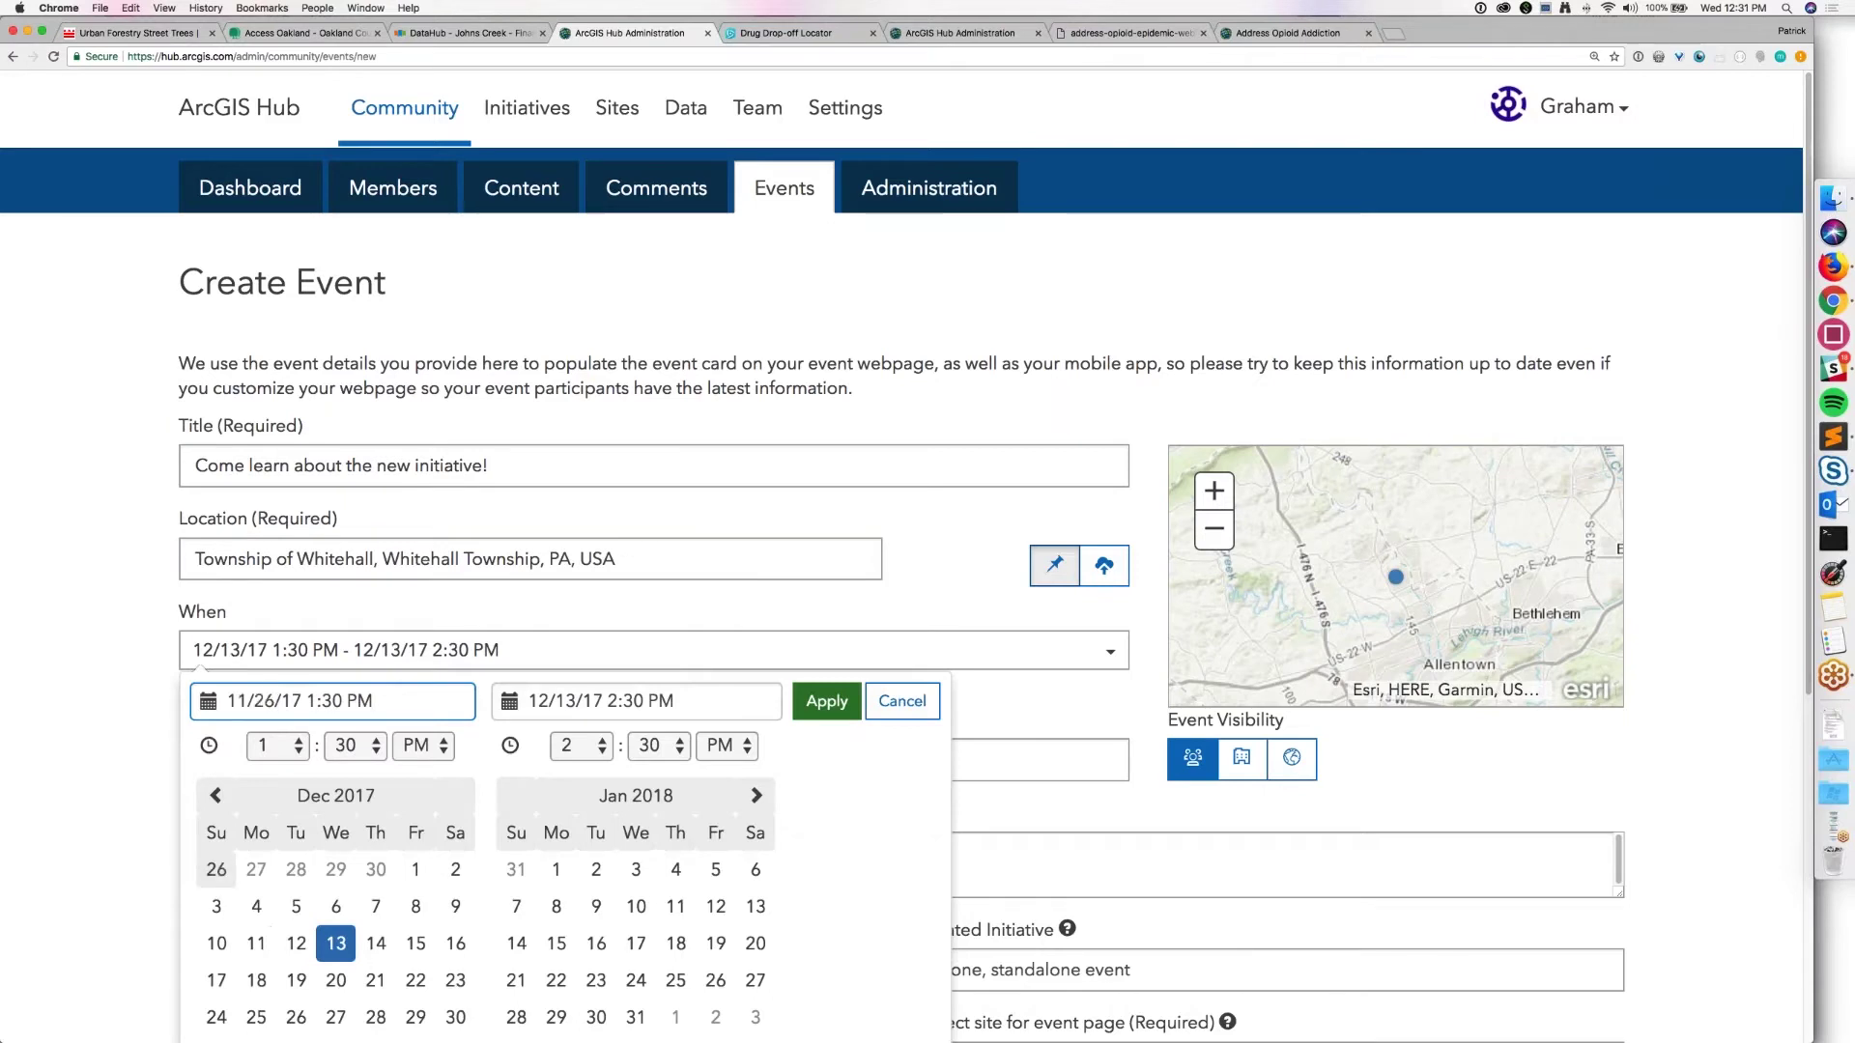
pyautogui.scroll(-1, 217, 870)
pyautogui.click(261, 937)
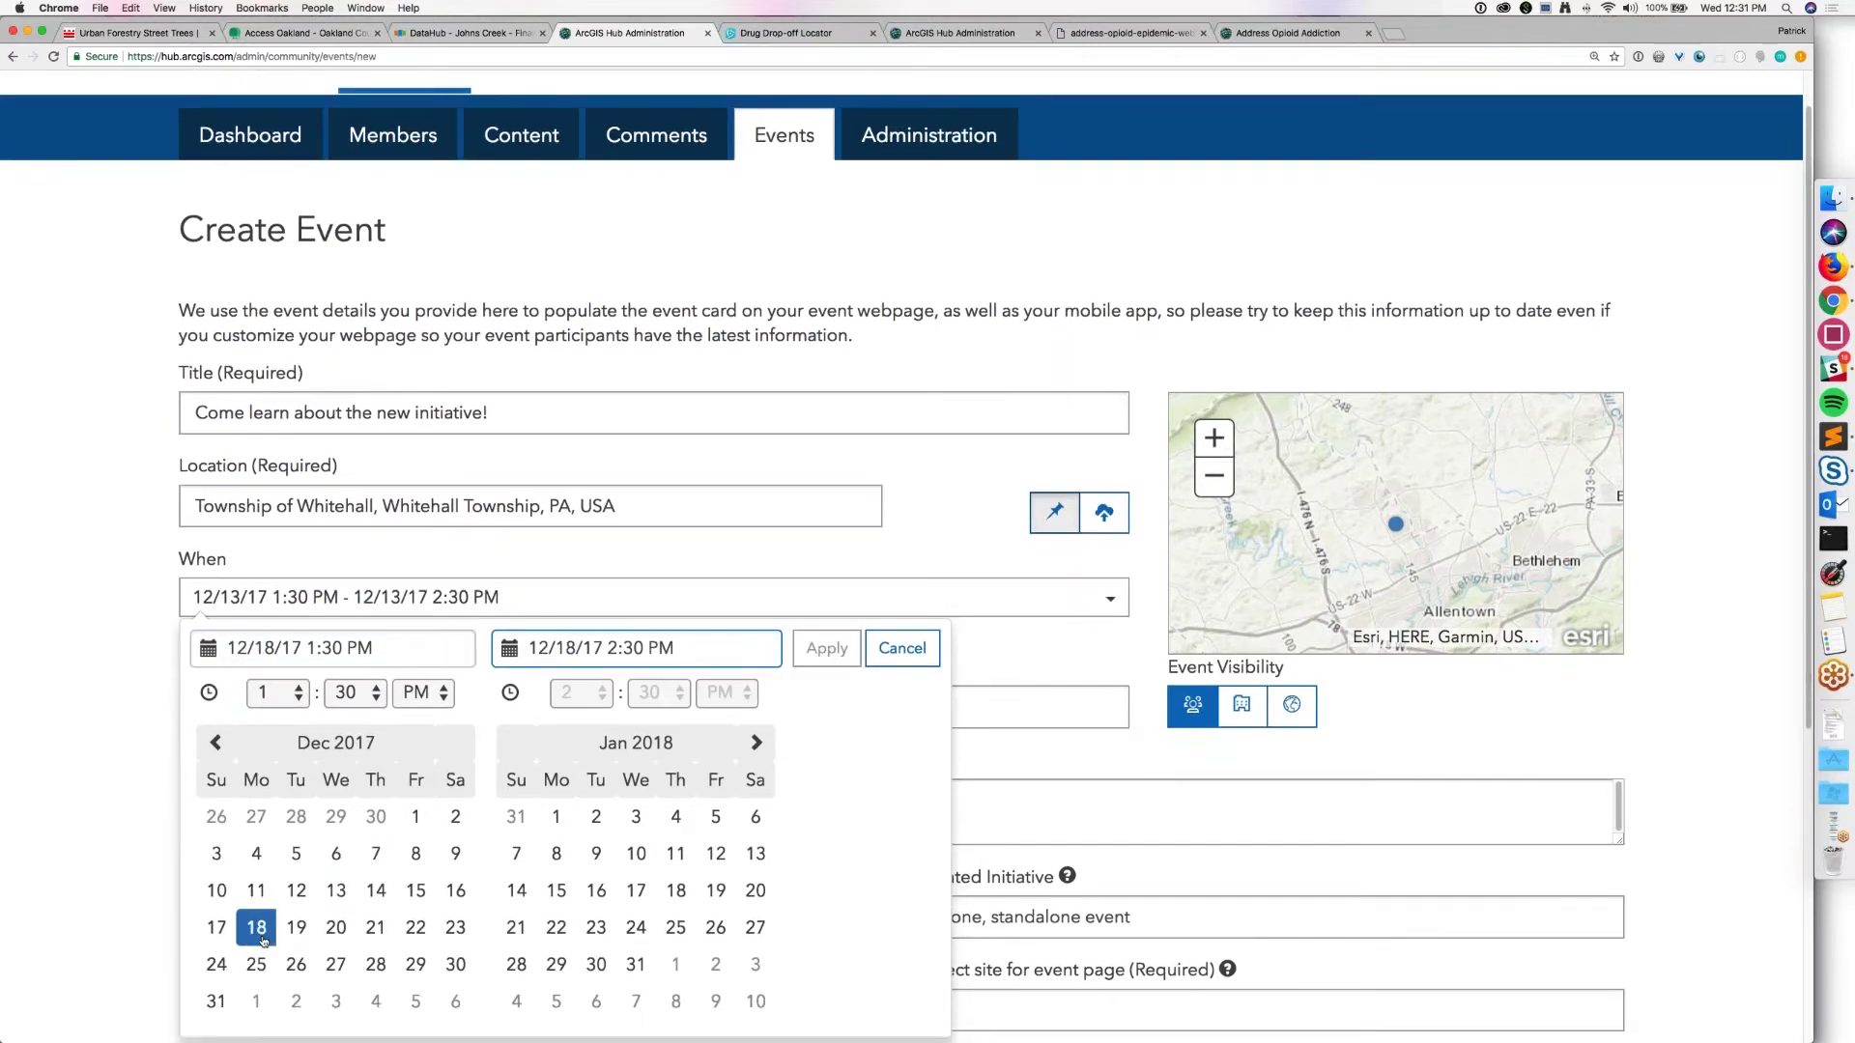
pyautogui.click(263, 941)
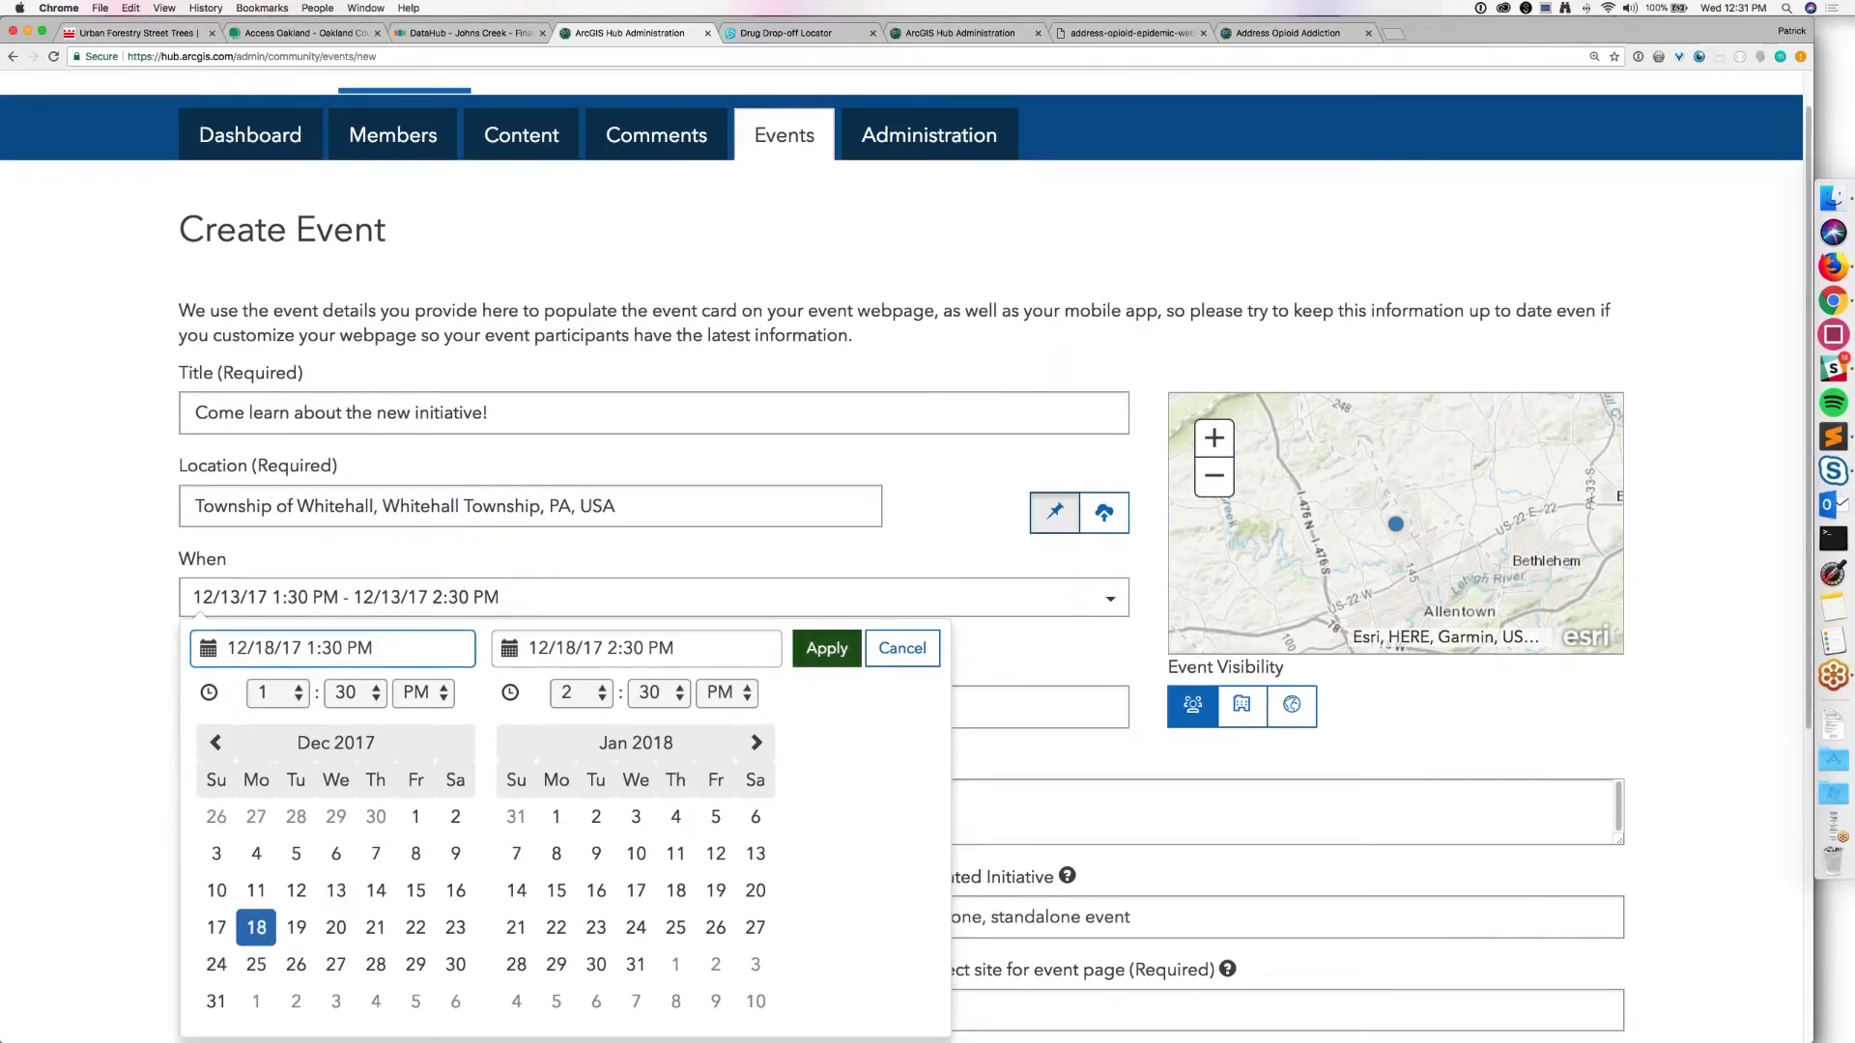
pyautogui.click(827, 648)
# Step: Enter the organizer's name and e-mail, and the description 'We're doing things in your community!'
pyautogui.click(546, 725)
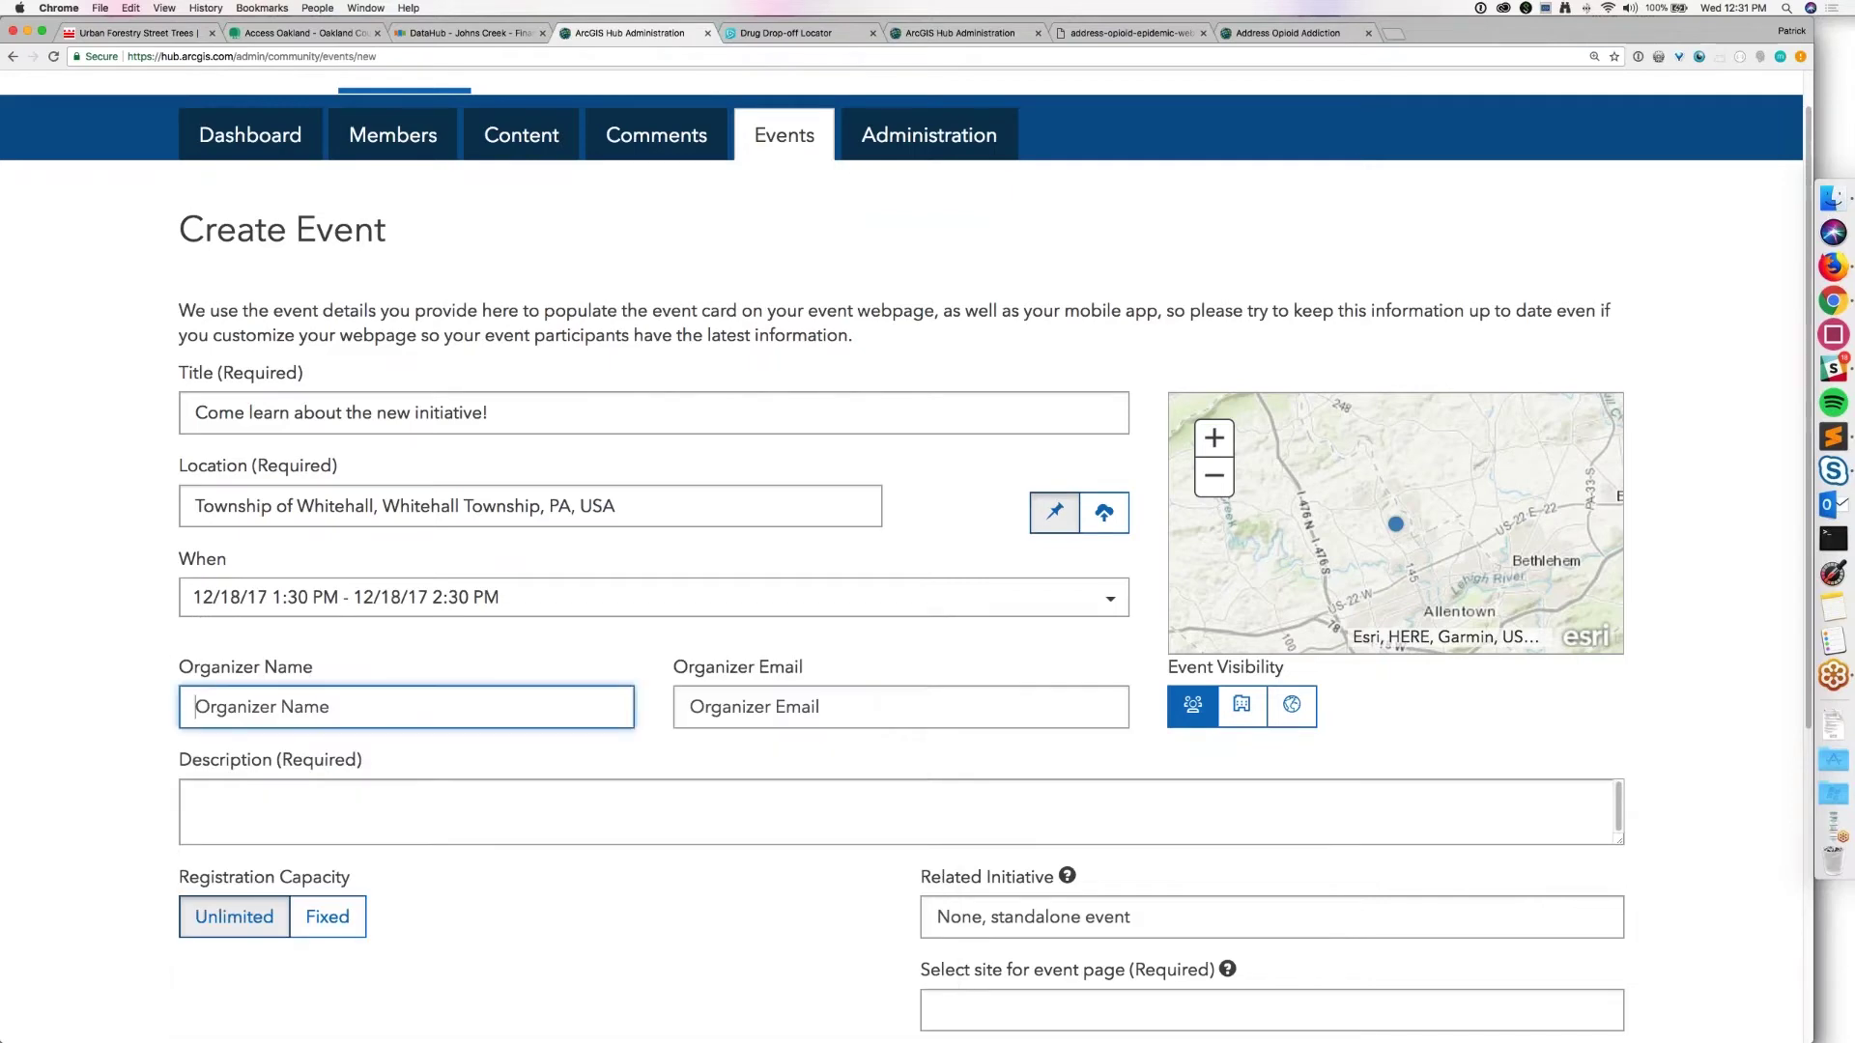
pyautogui.write('Patrick')
pyautogui.press('Tab')
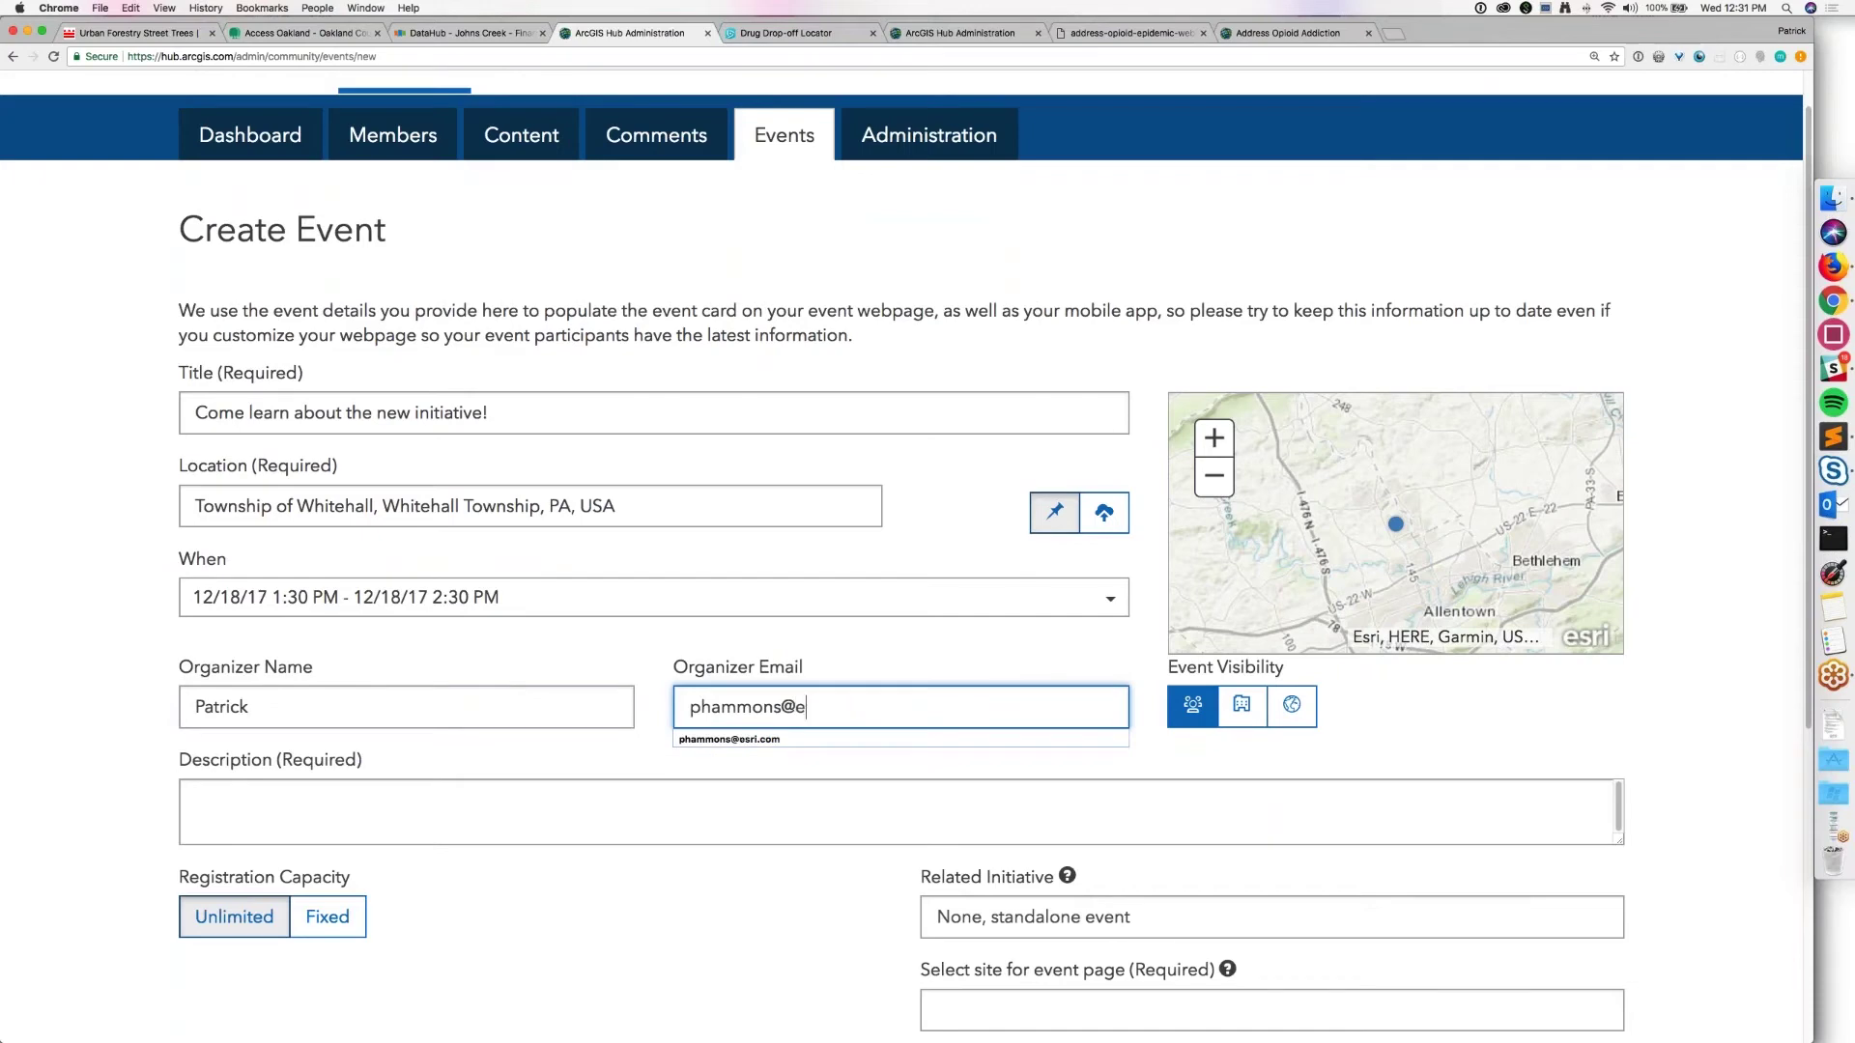
pyautogui.click(206, 836)
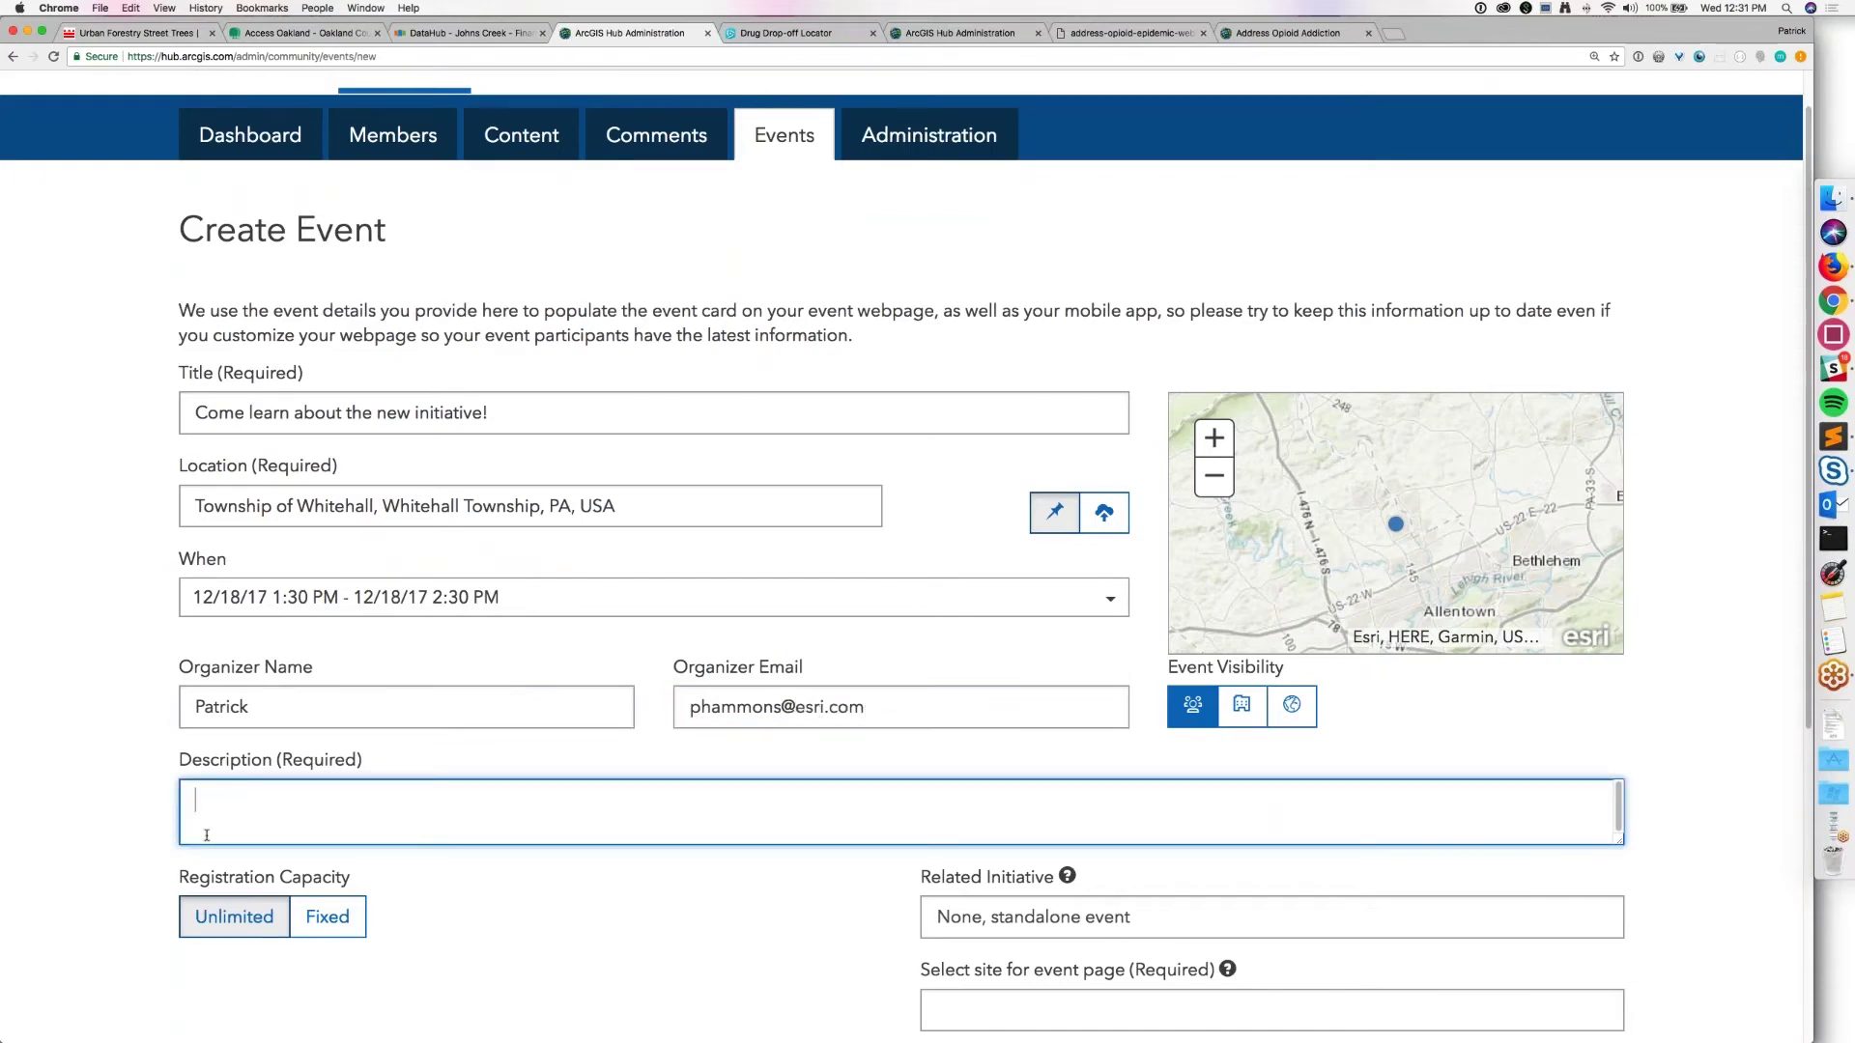
pyautogui.write("We're doing things in your community!")
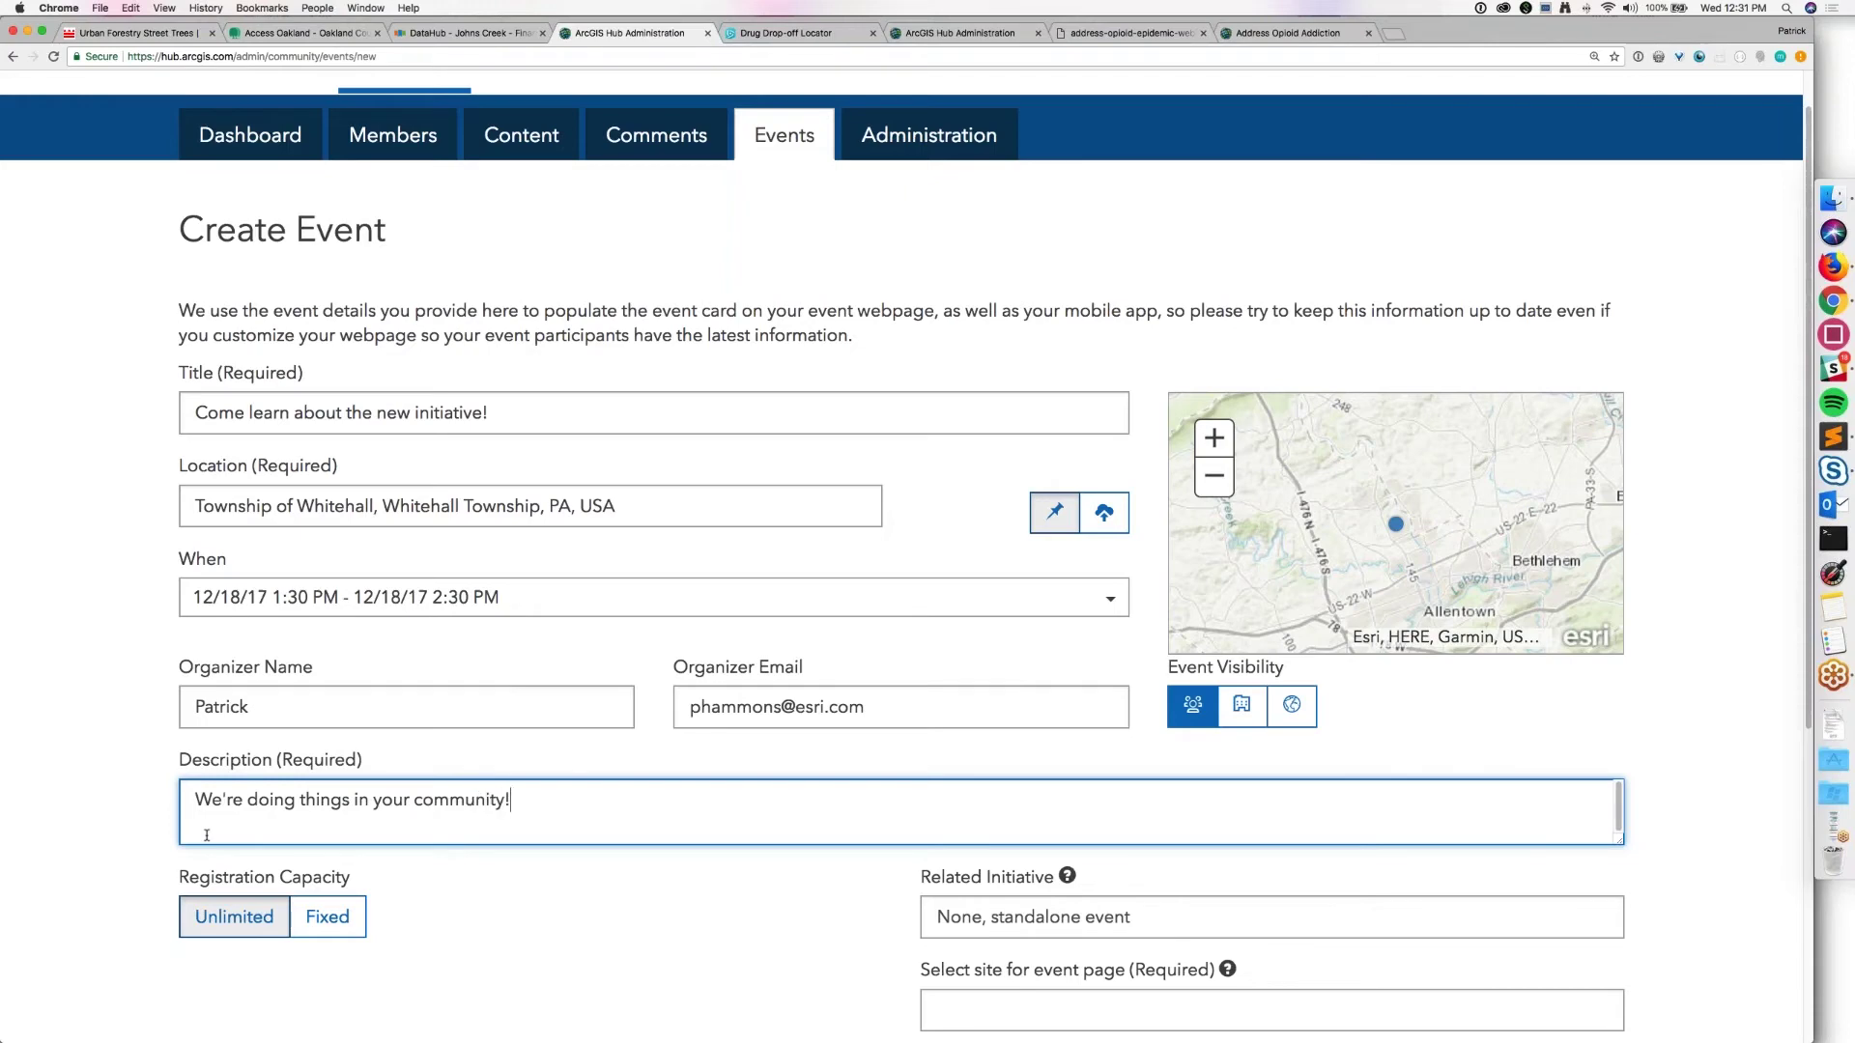
# Step: Relate the event to Address Opioid Epidemic Webinar, host it on Address Opioid Addiction, and save
pyautogui.scroll(-5, 78, 961)
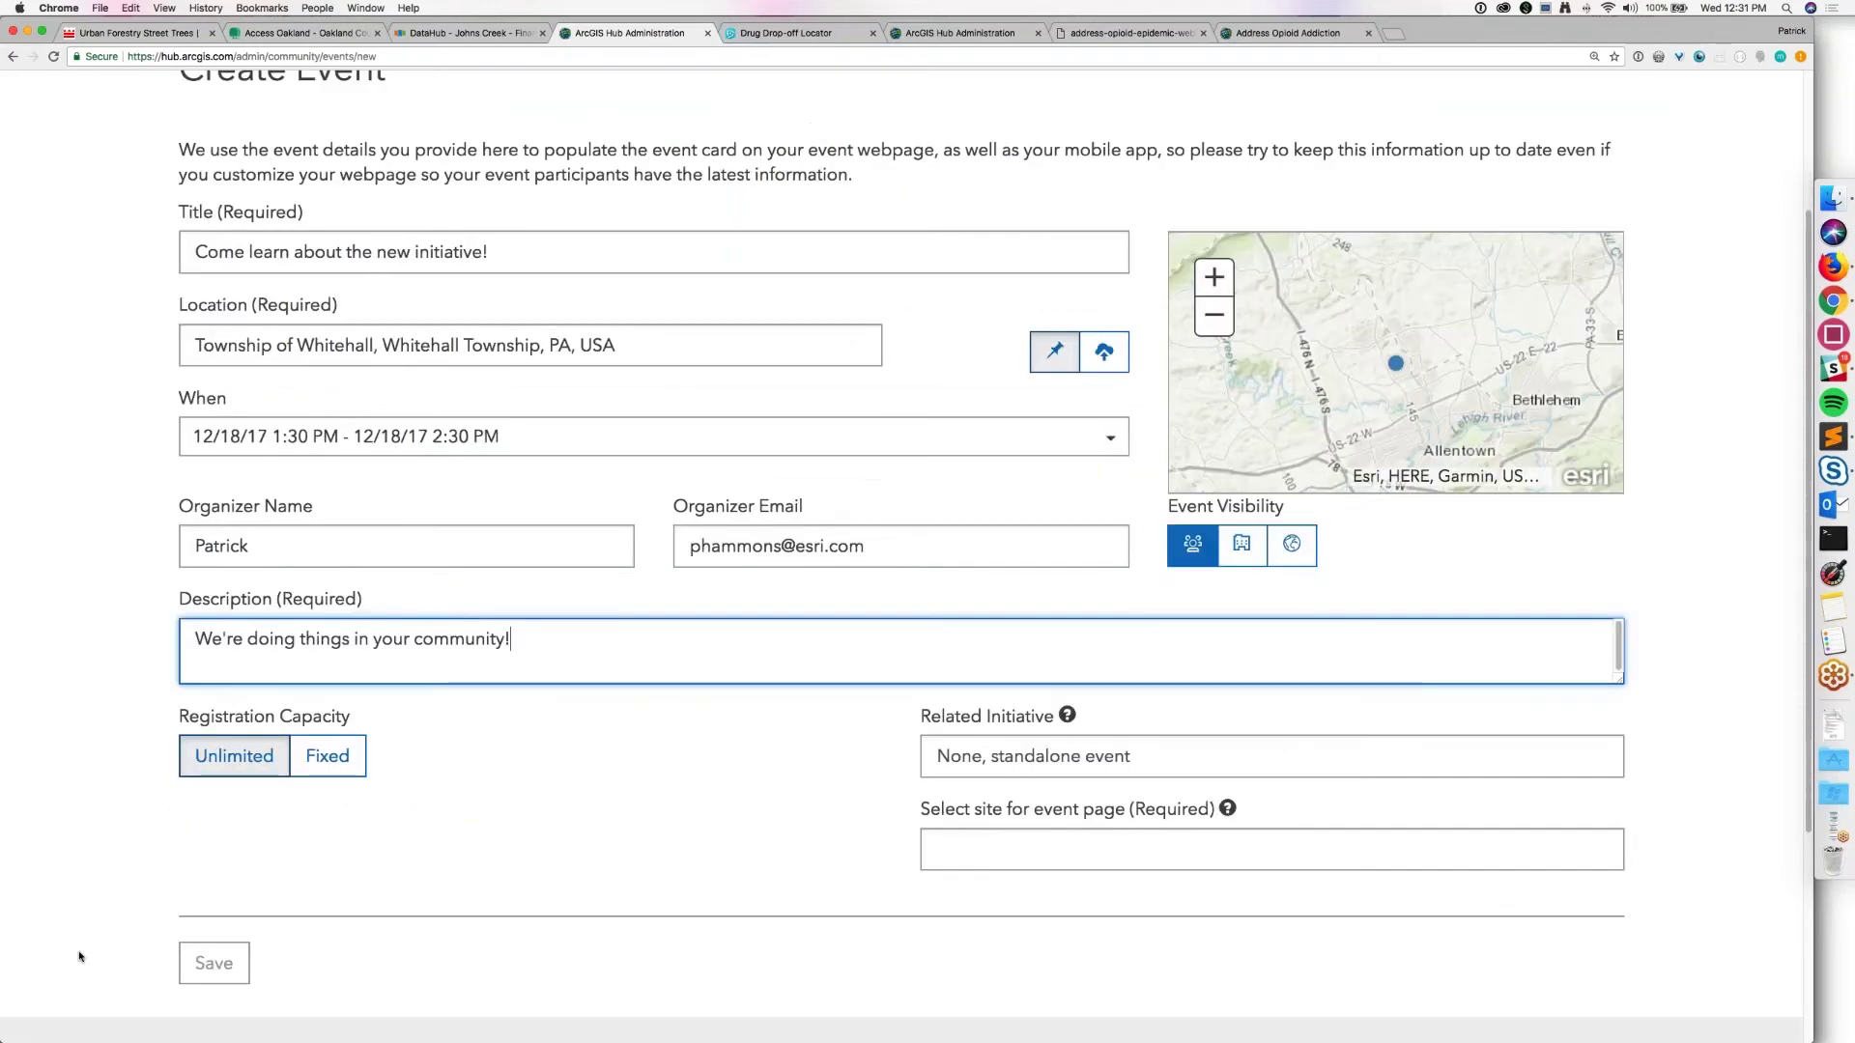
pyautogui.click(1063, 654)
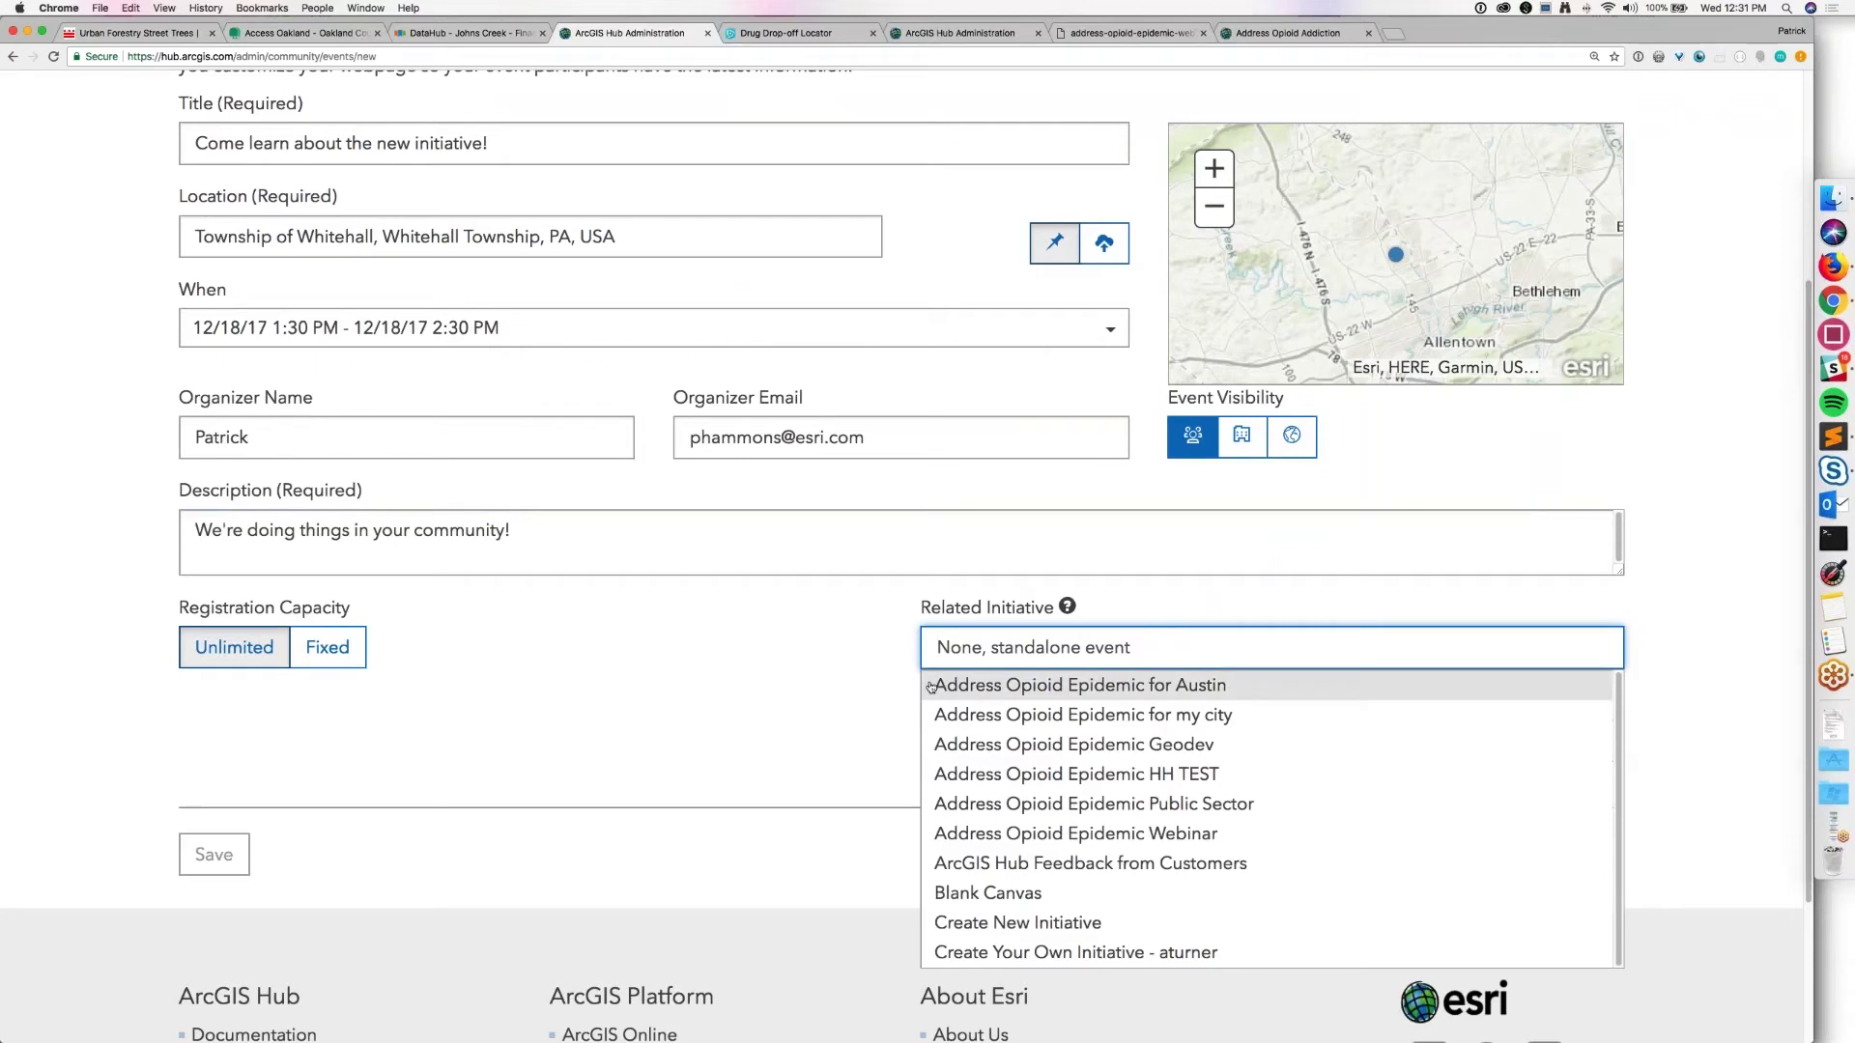
pyautogui.press('Down')
pyautogui.press('Down')
pyautogui.press('Down')
pyautogui.press('Down')
pyautogui.press('Down')
pyautogui.press('Down')
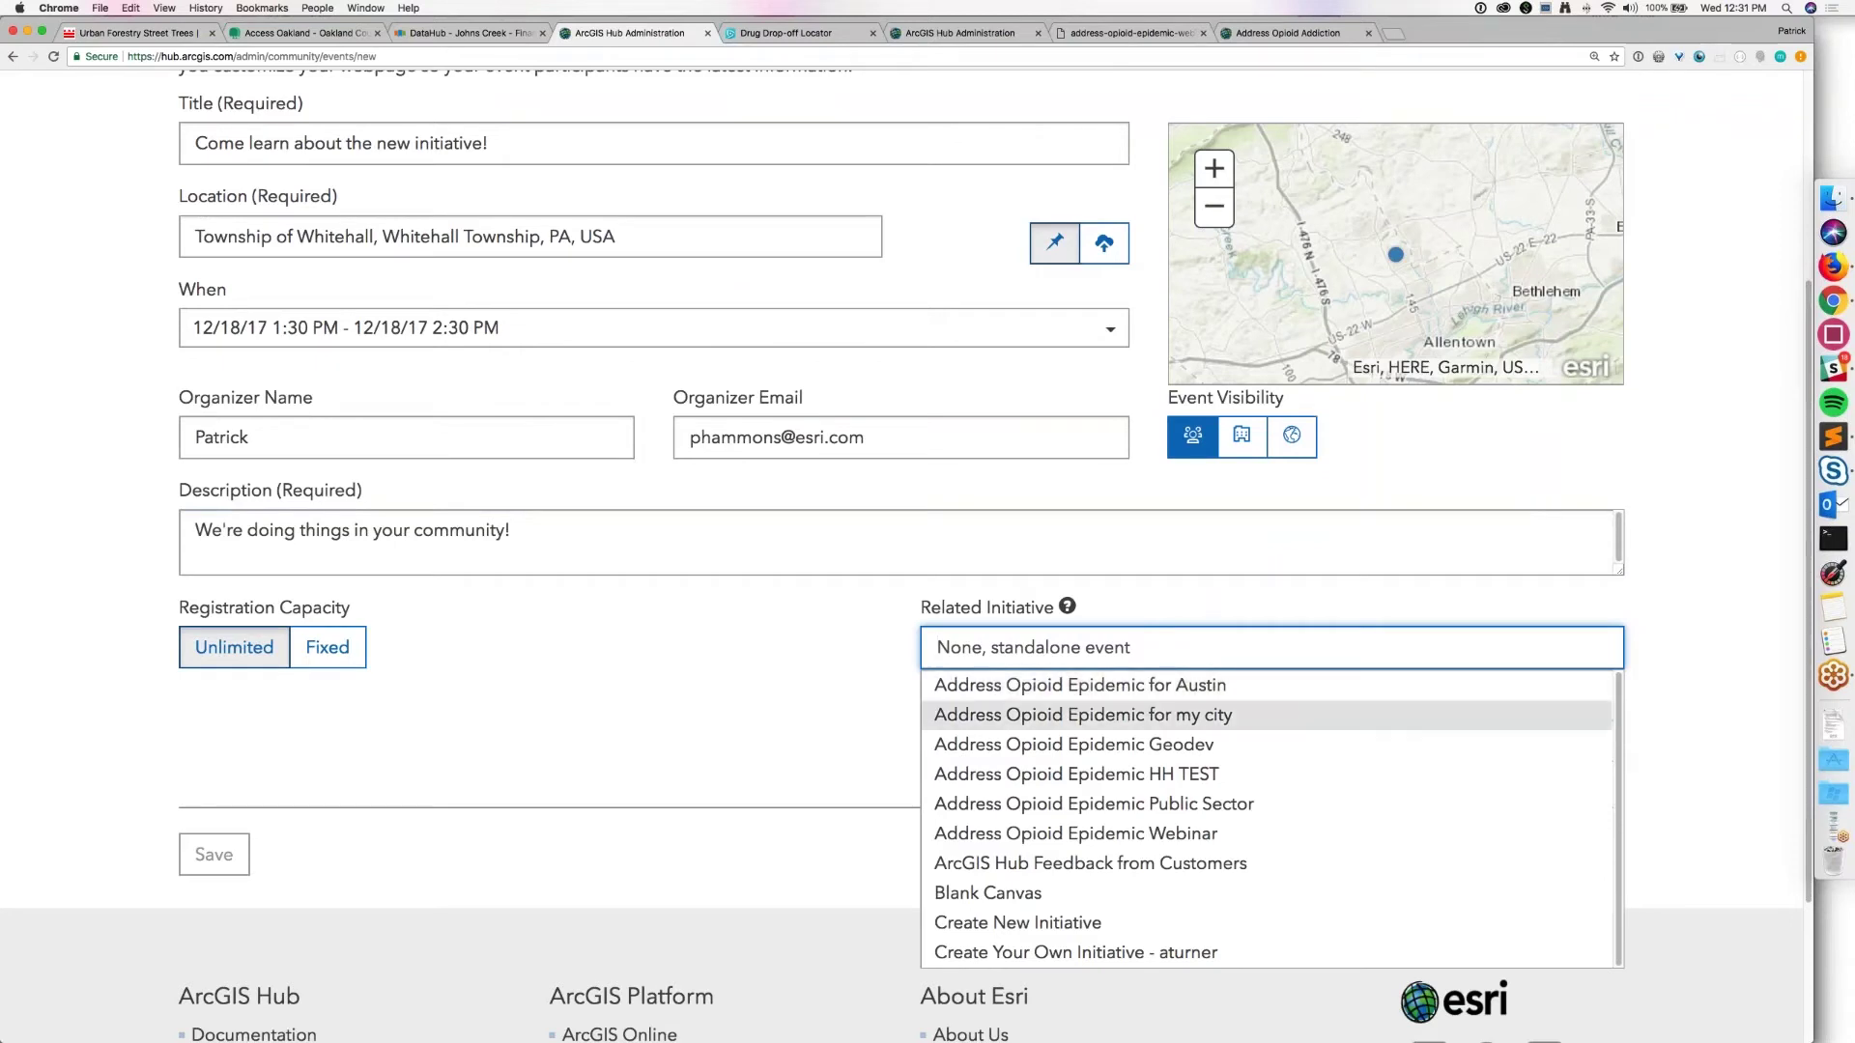
pyautogui.press('Return')
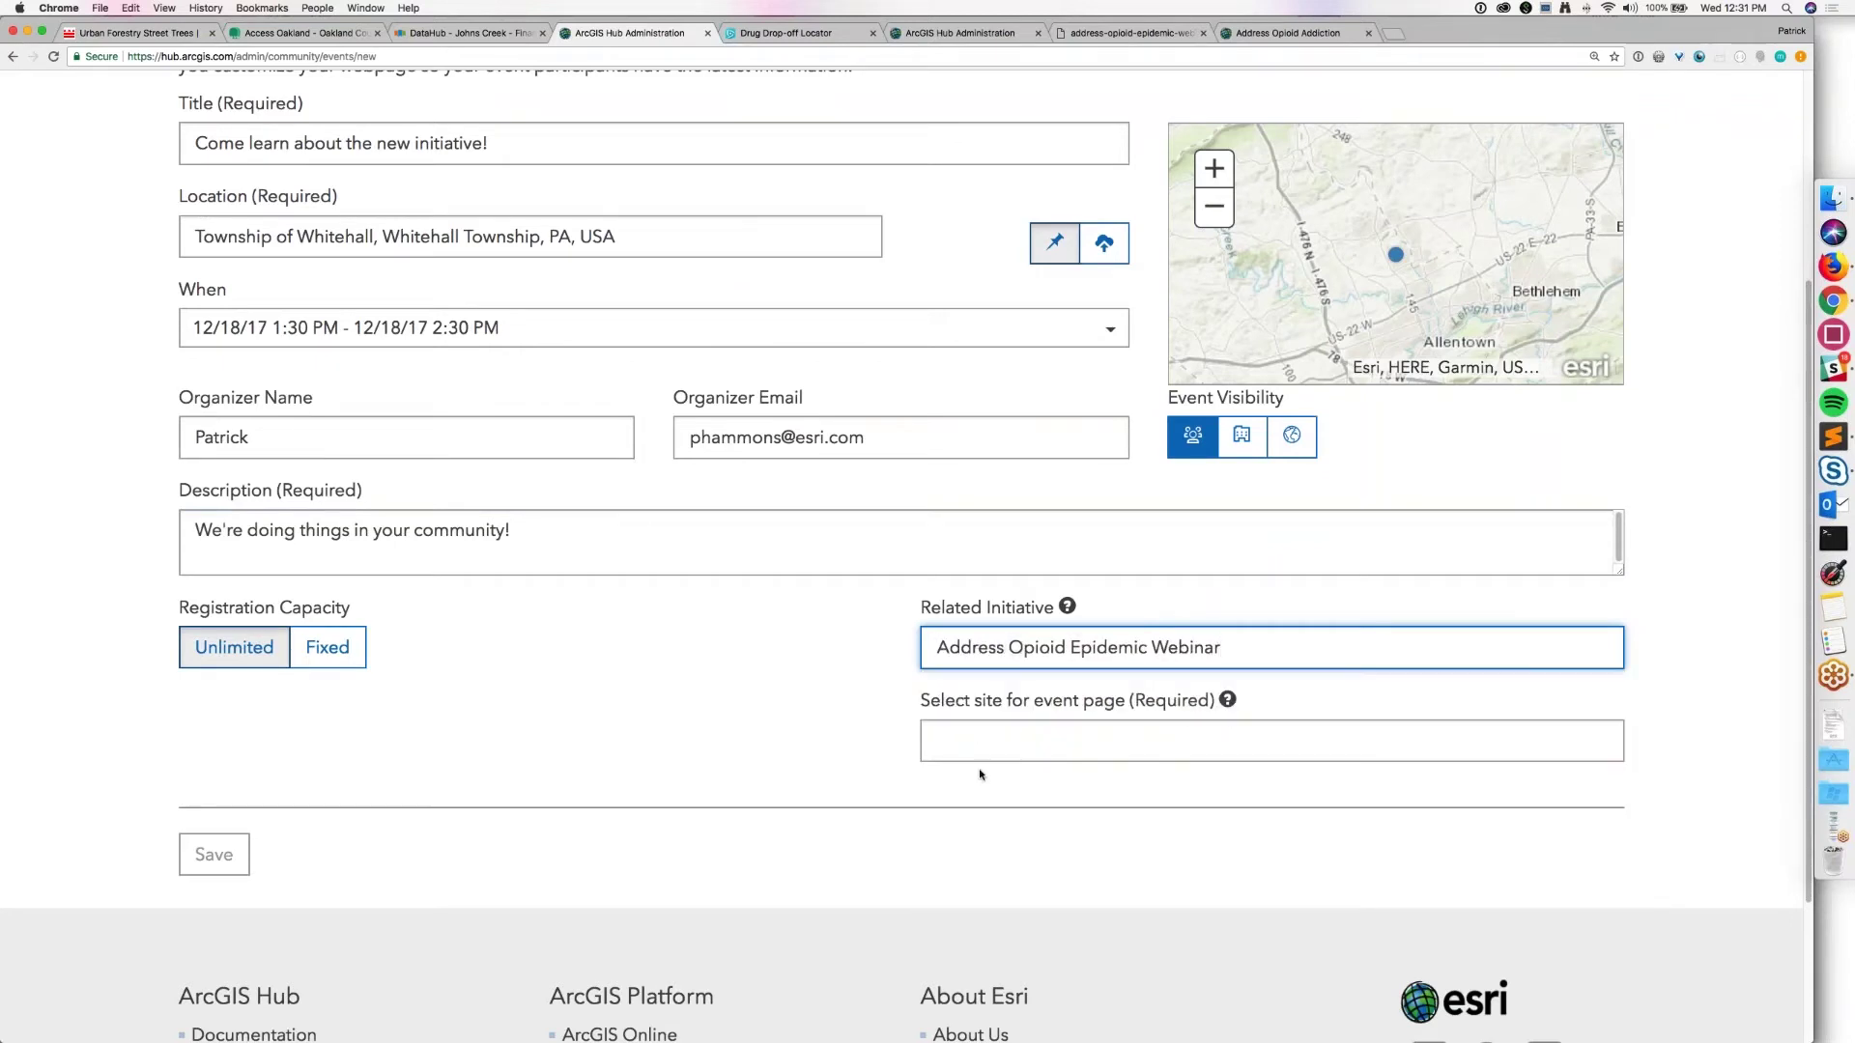
pyautogui.click(978, 755)
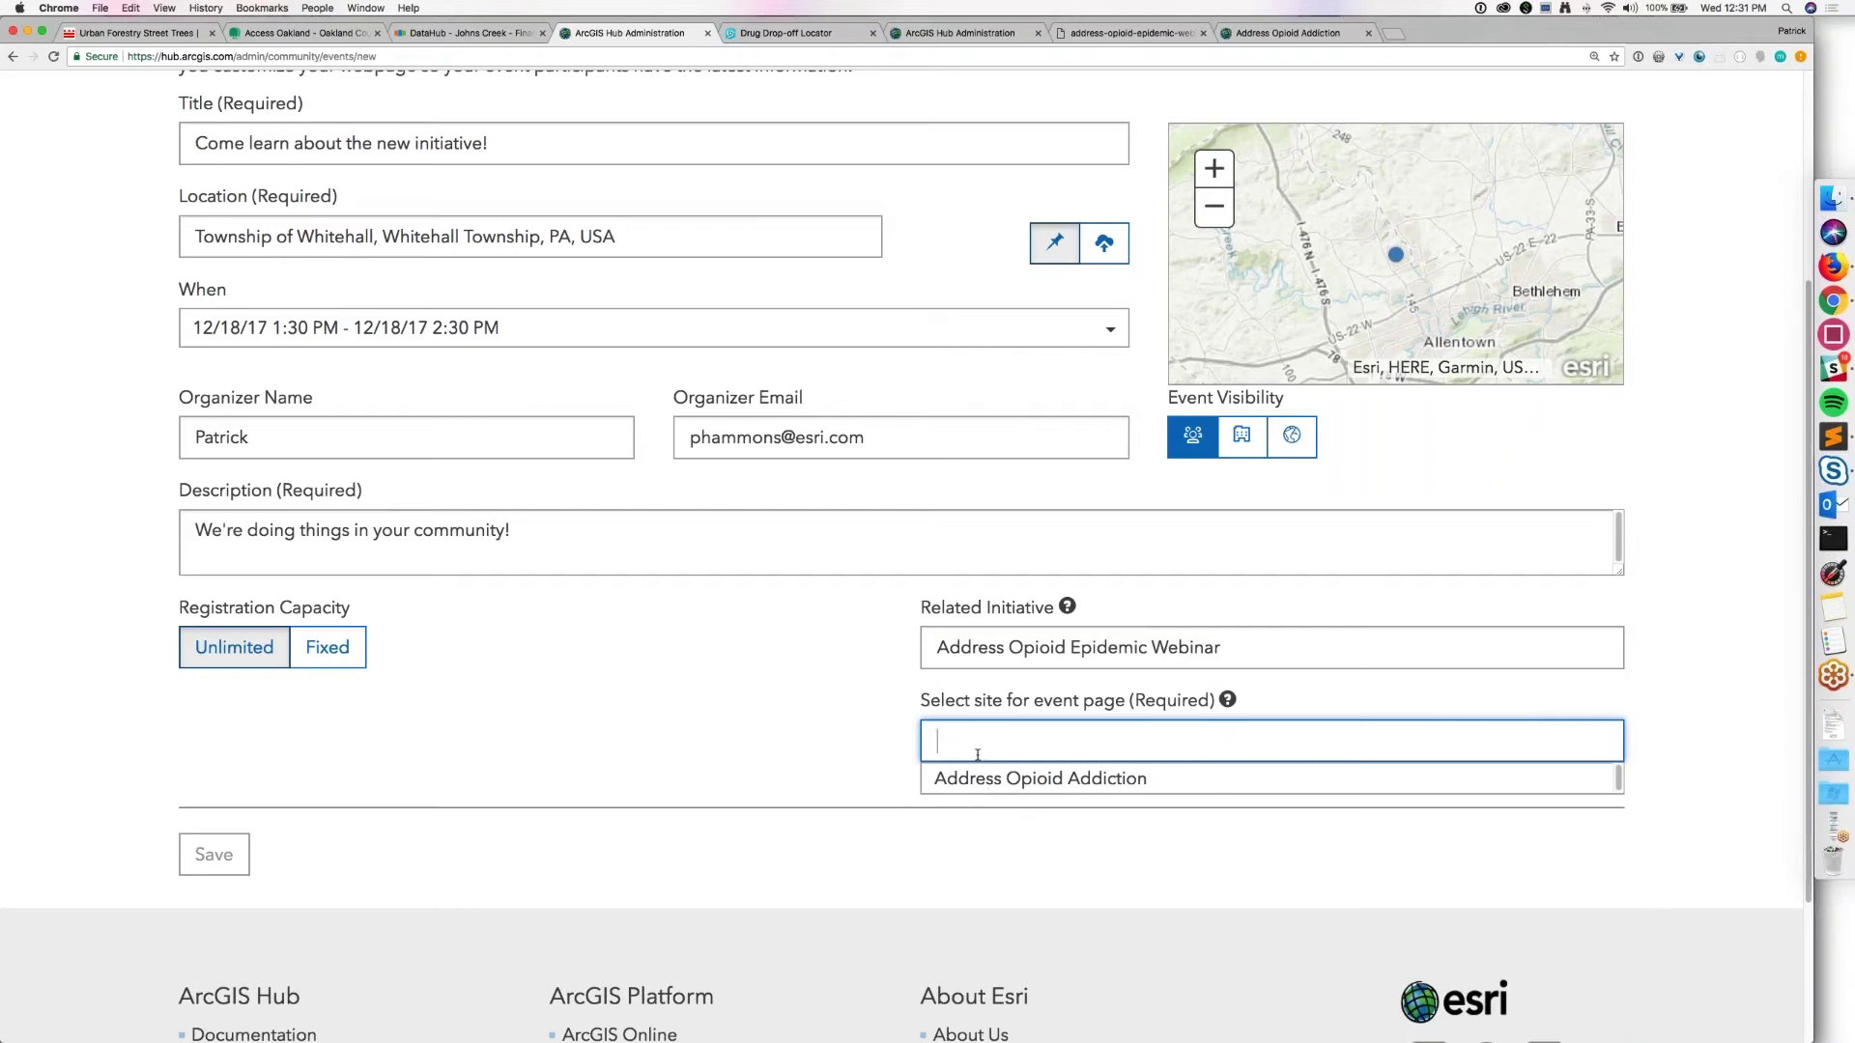
pyautogui.click(970, 781)
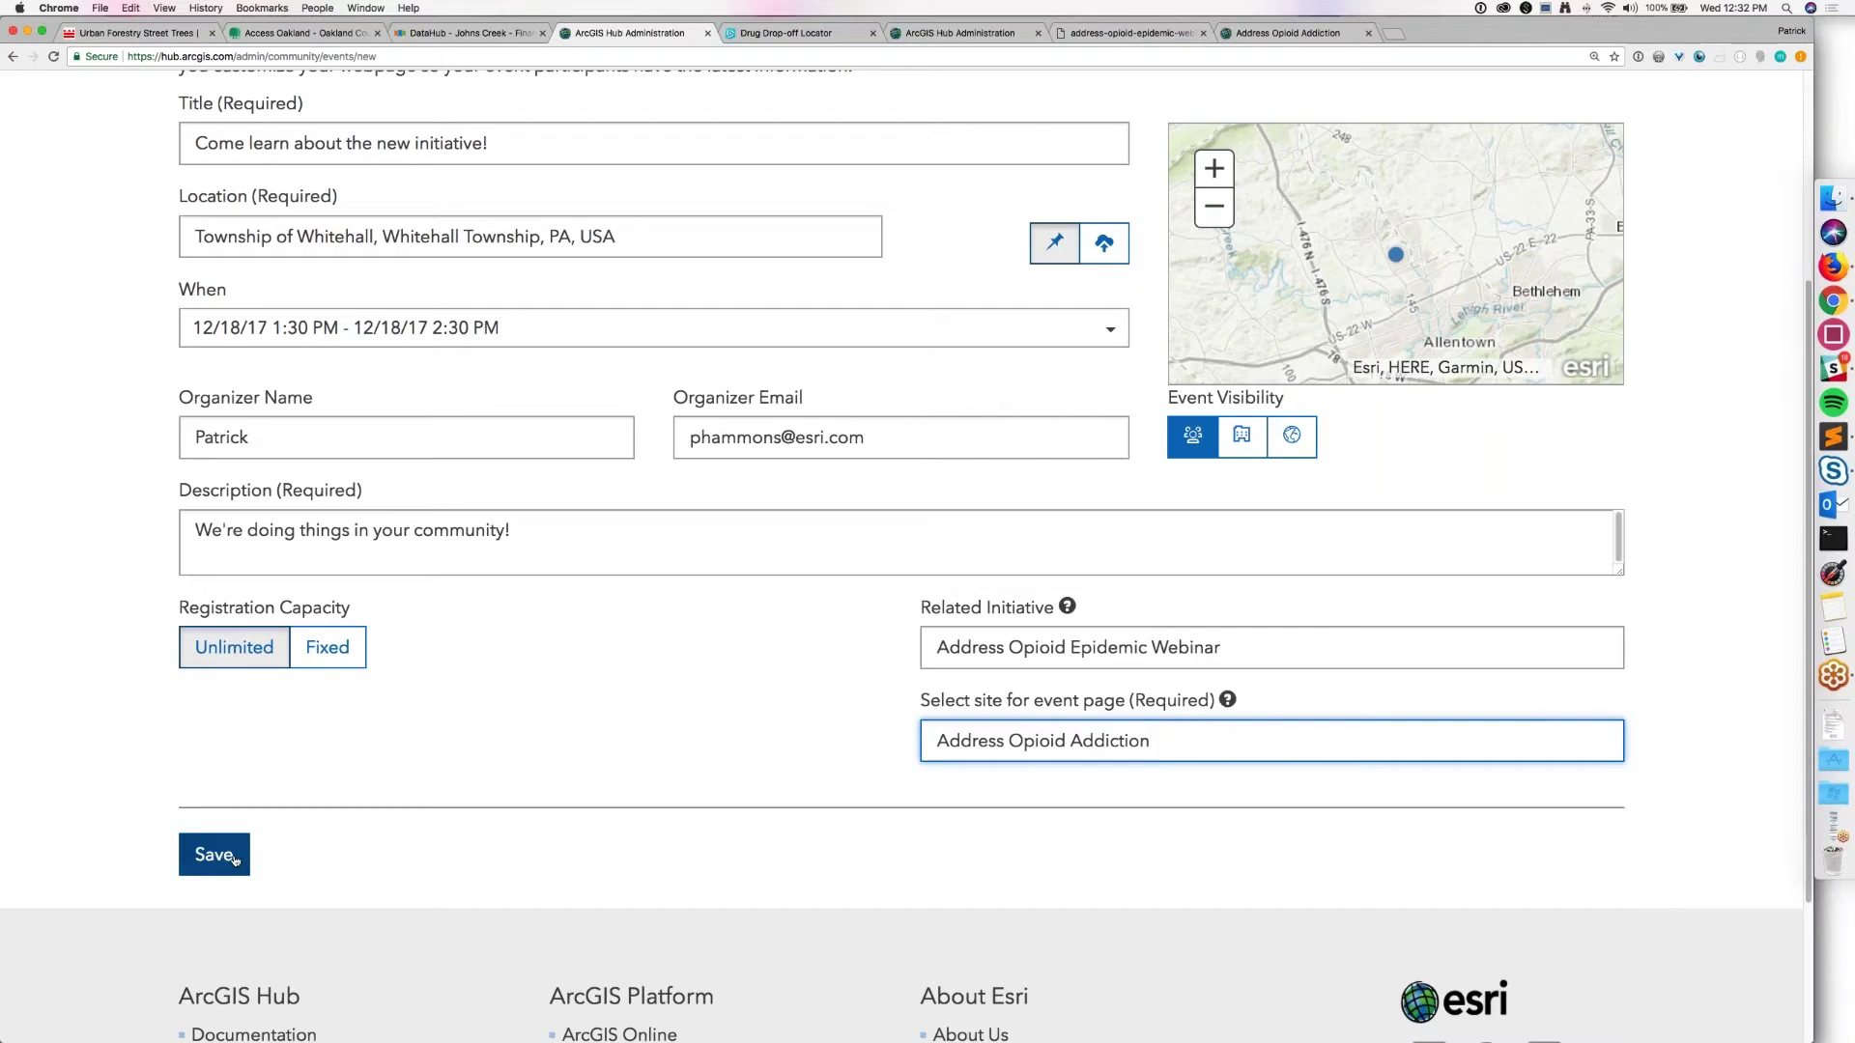
pyautogui.click(235, 859)
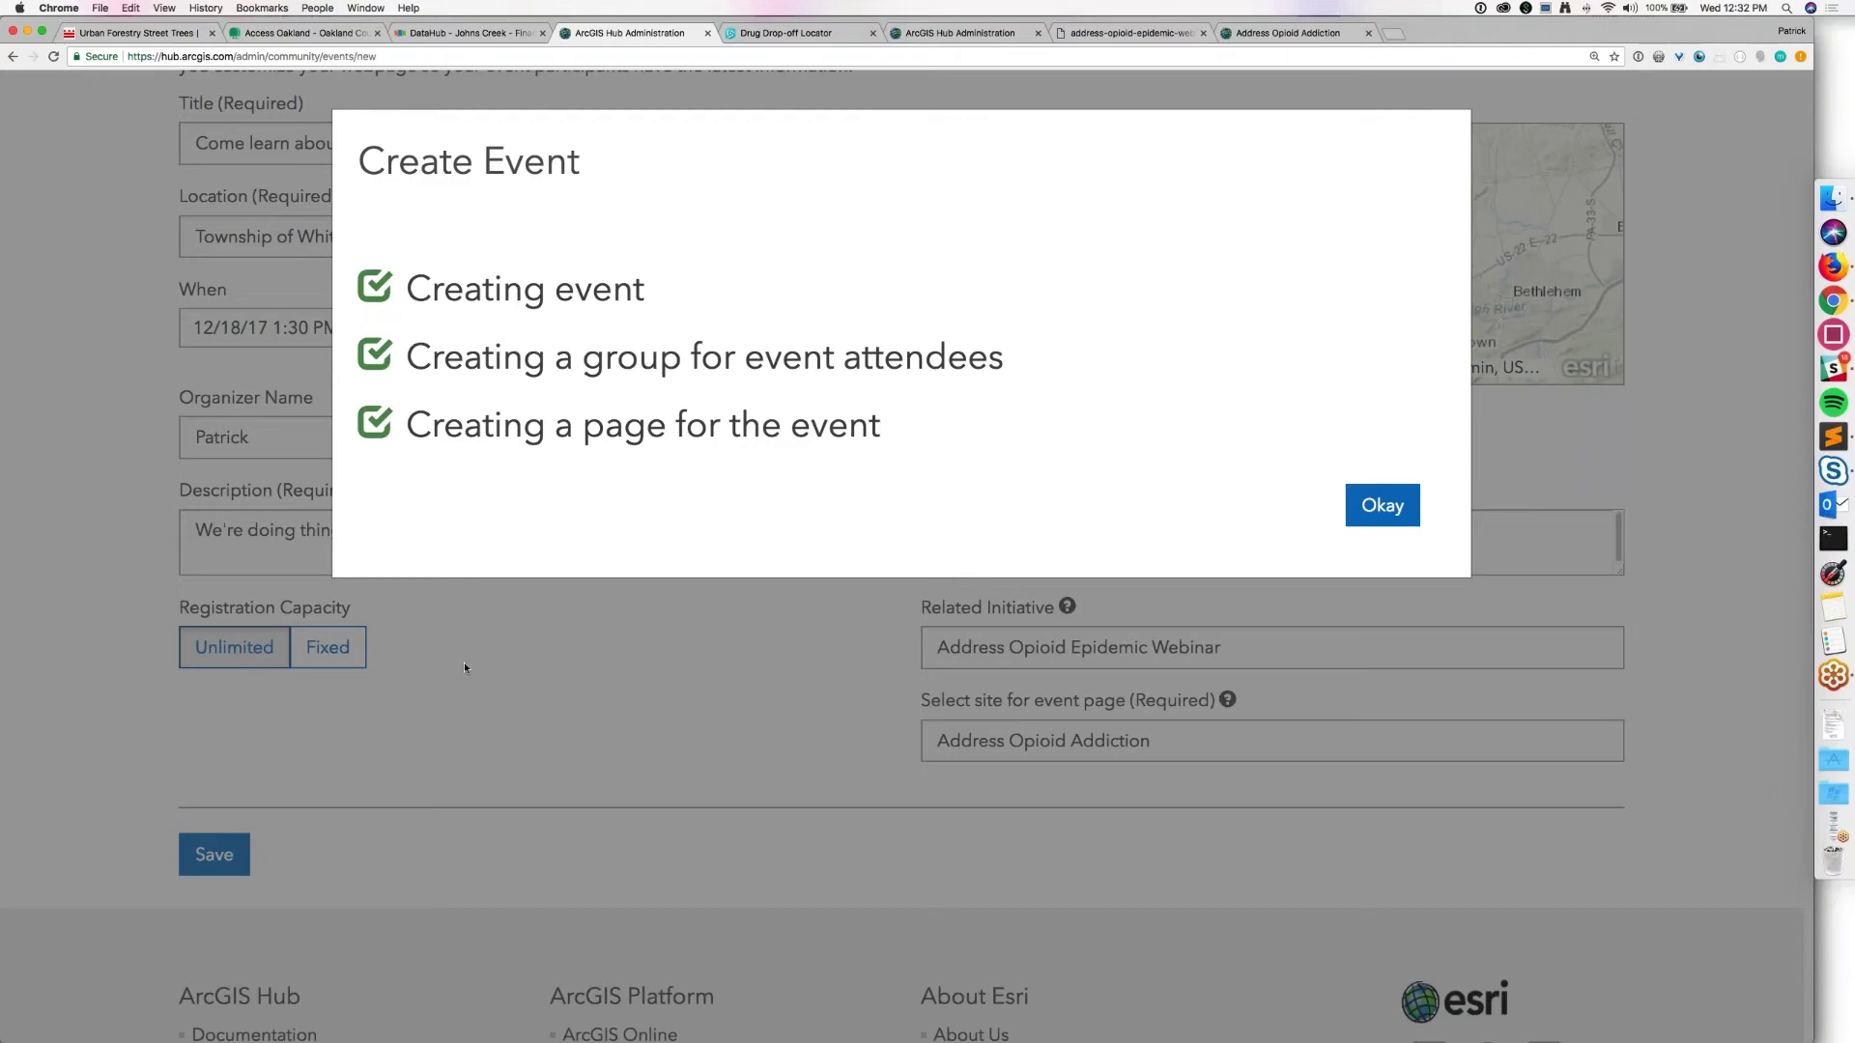
# Step: Confirm the event creation and return to the Manage Events list
pyautogui.click(1400, 512)
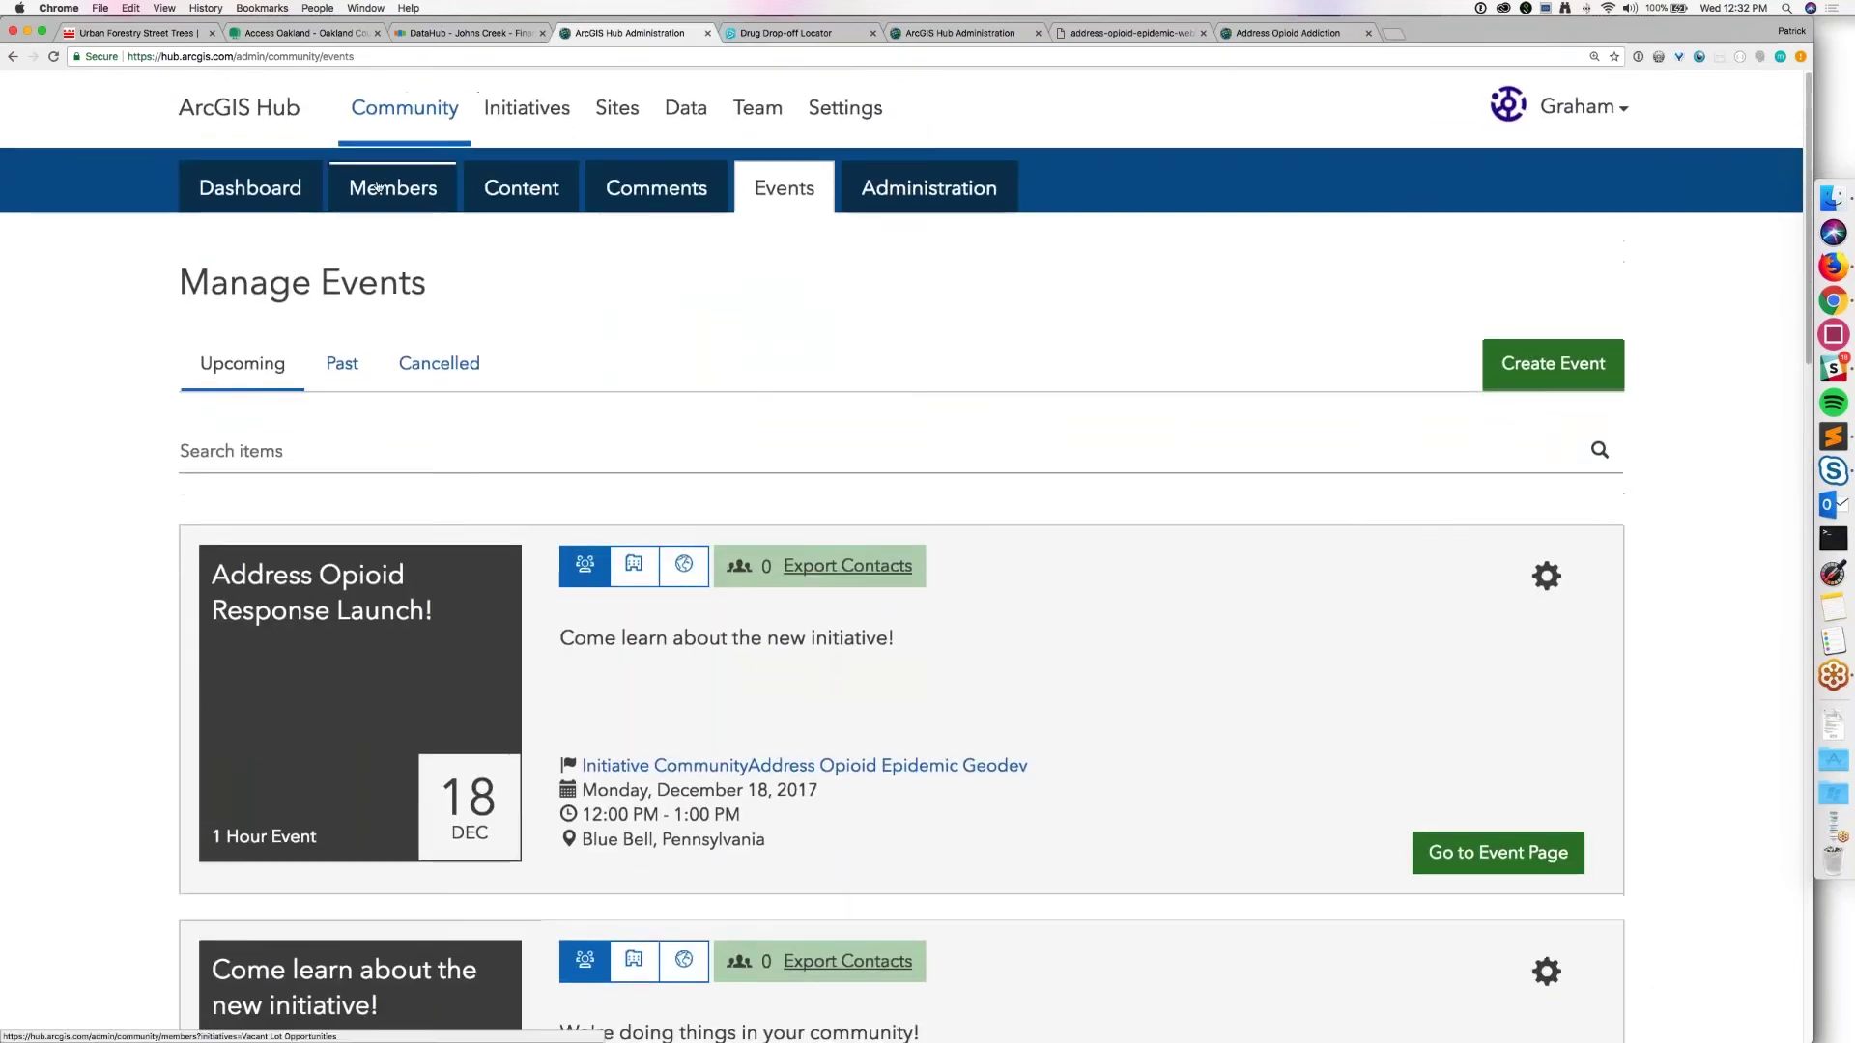
# Step: From Initiatives, open Address Opioid Epidemic Webinar and launch its site in the Site Editor
pyautogui.click(511, 112)
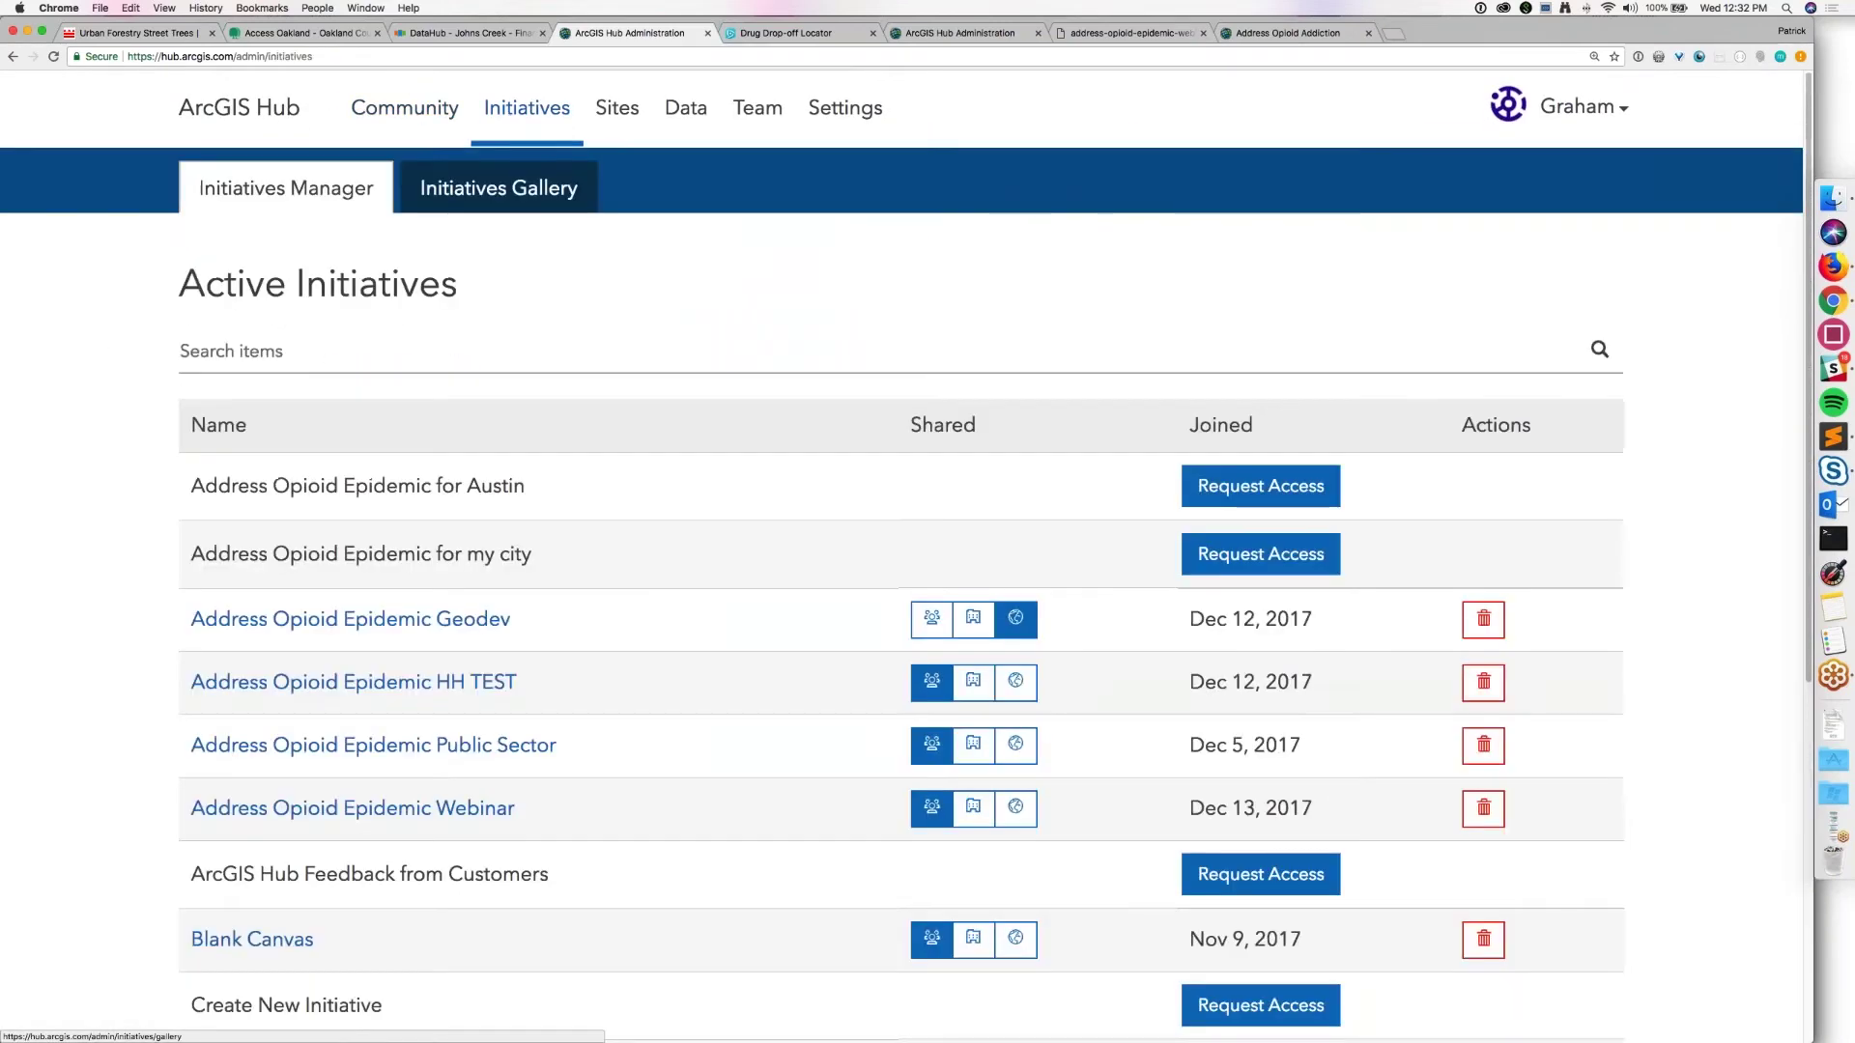
pyautogui.scroll(-2, 413, 662)
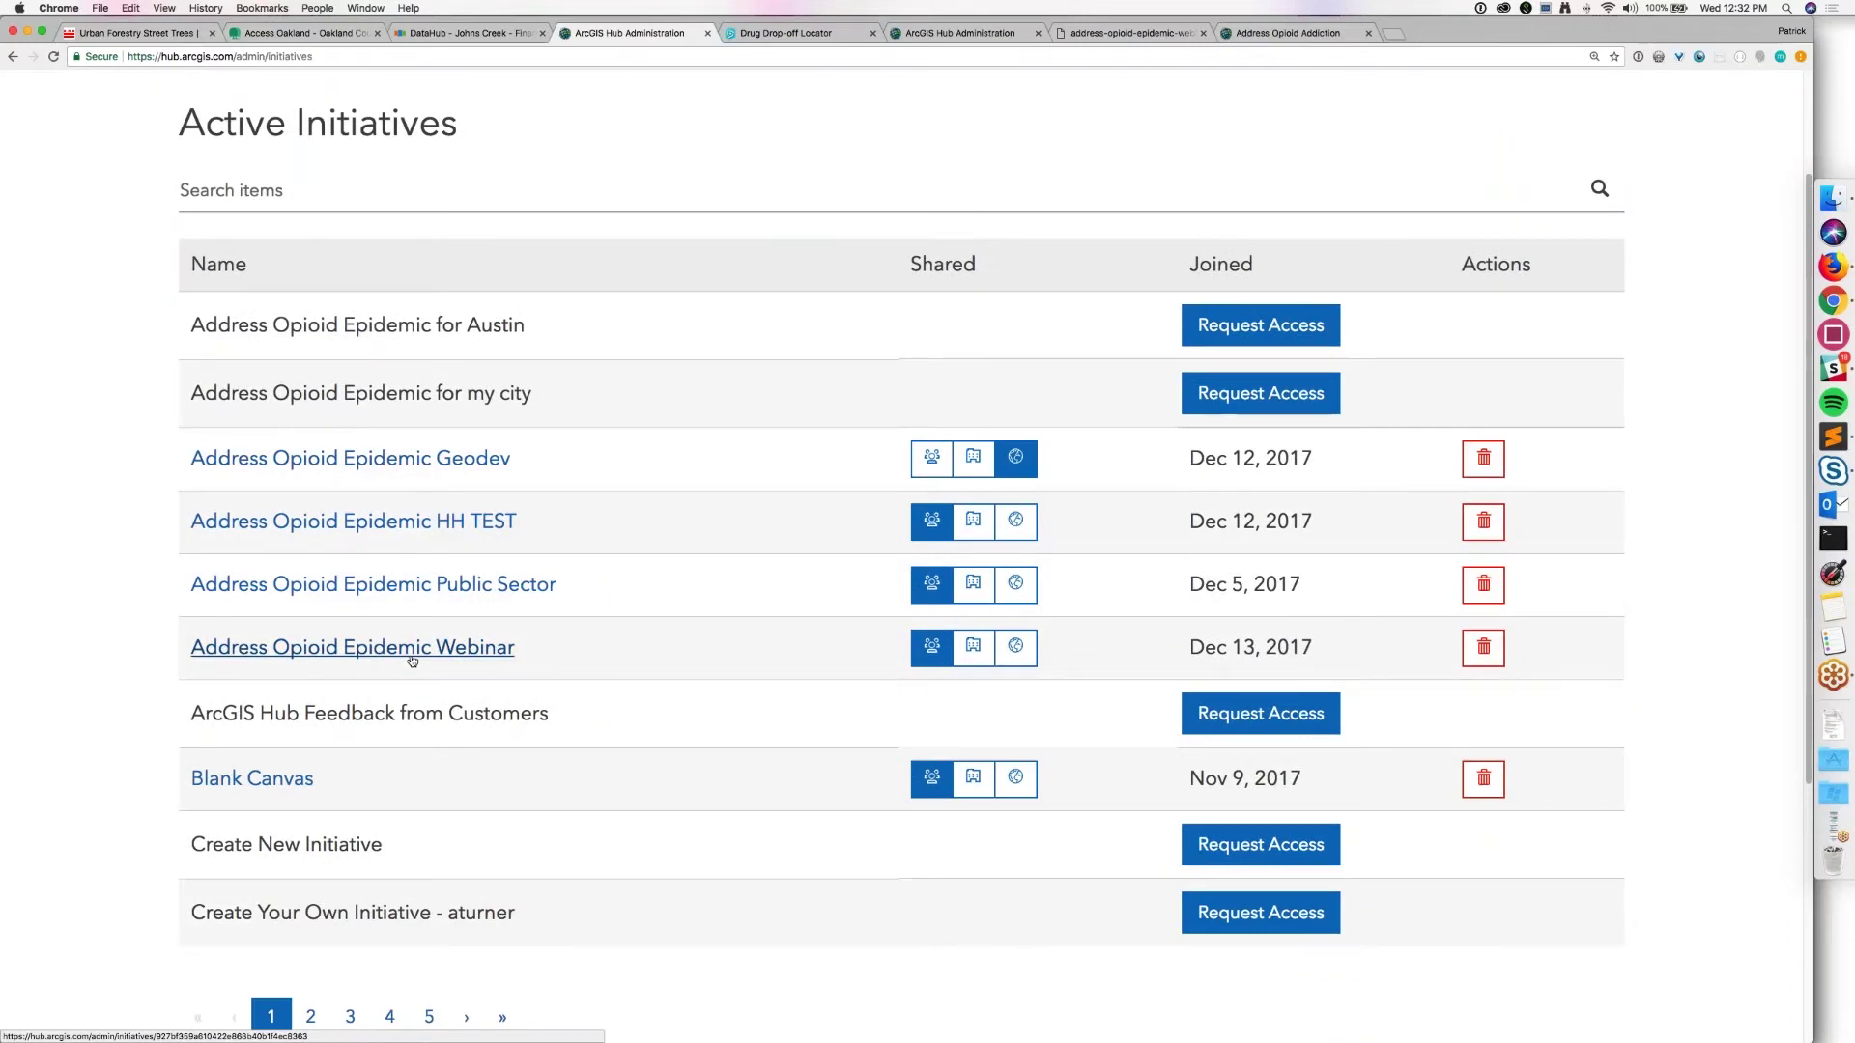
pyautogui.click(410, 657)
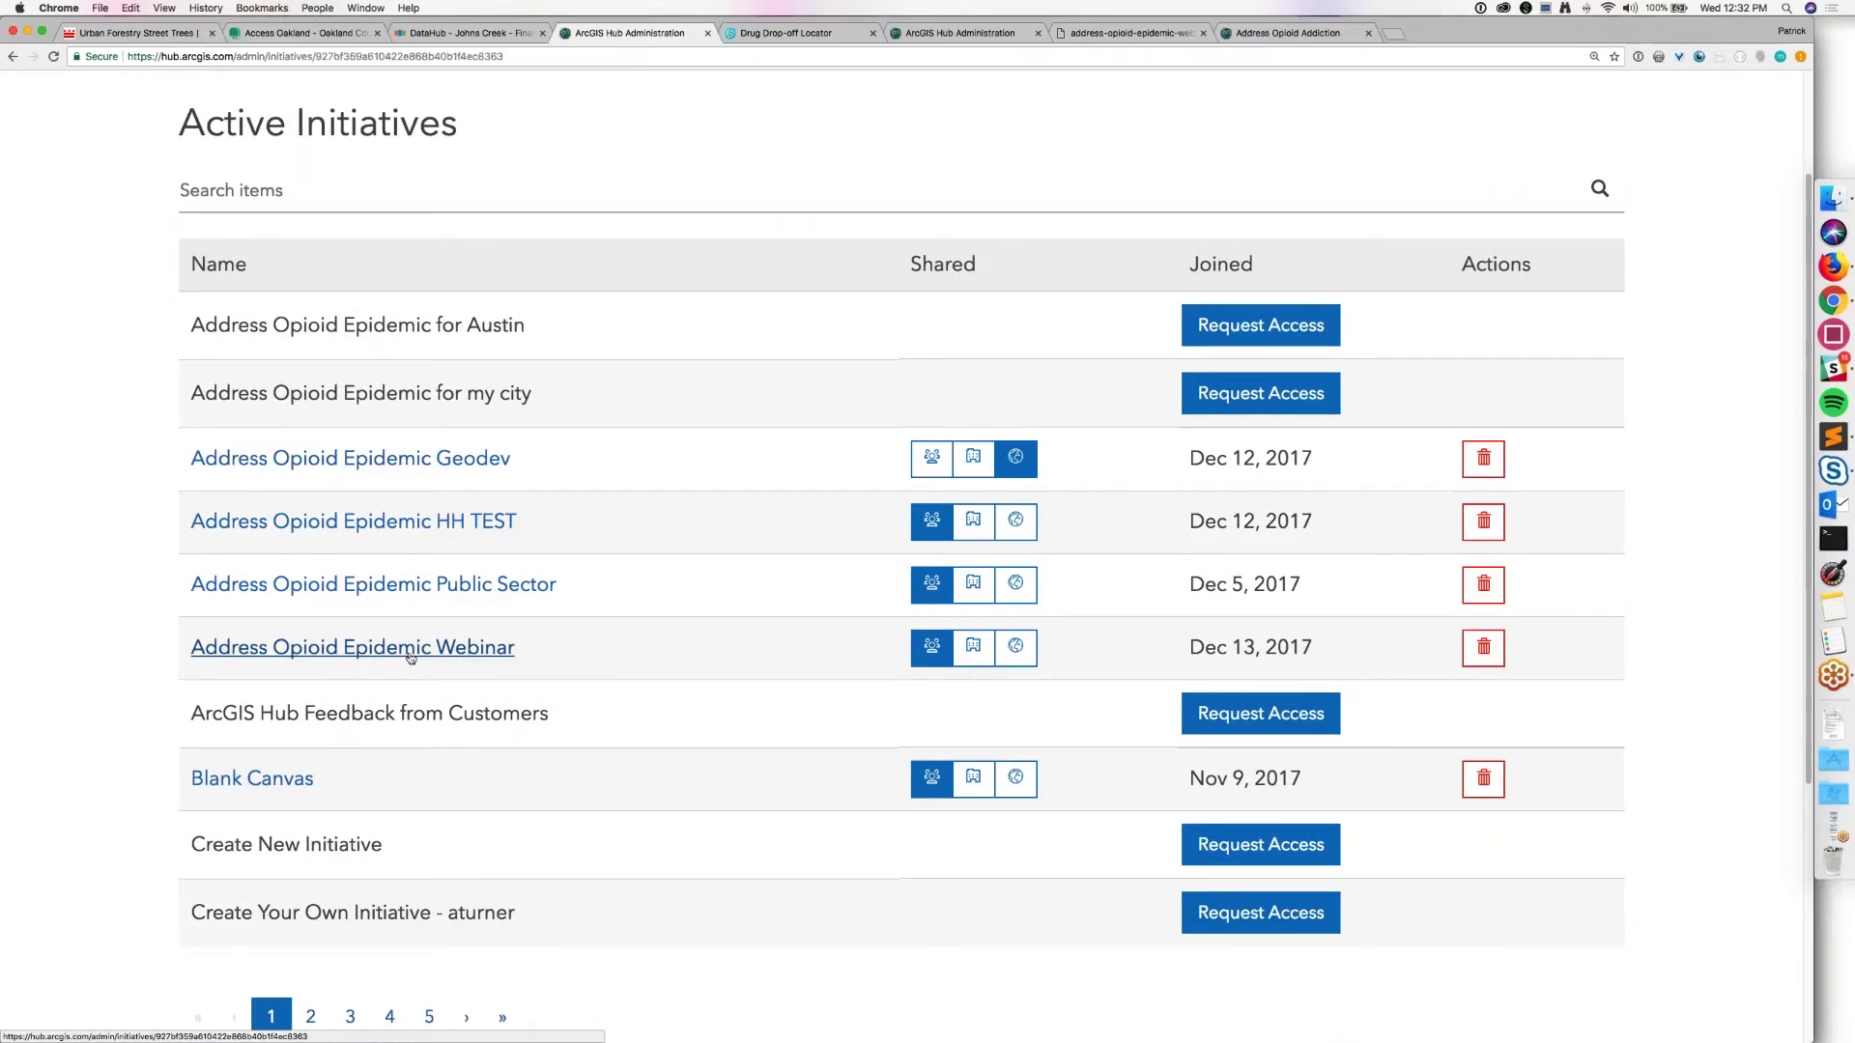
pyautogui.scroll(-2, 2, 573)
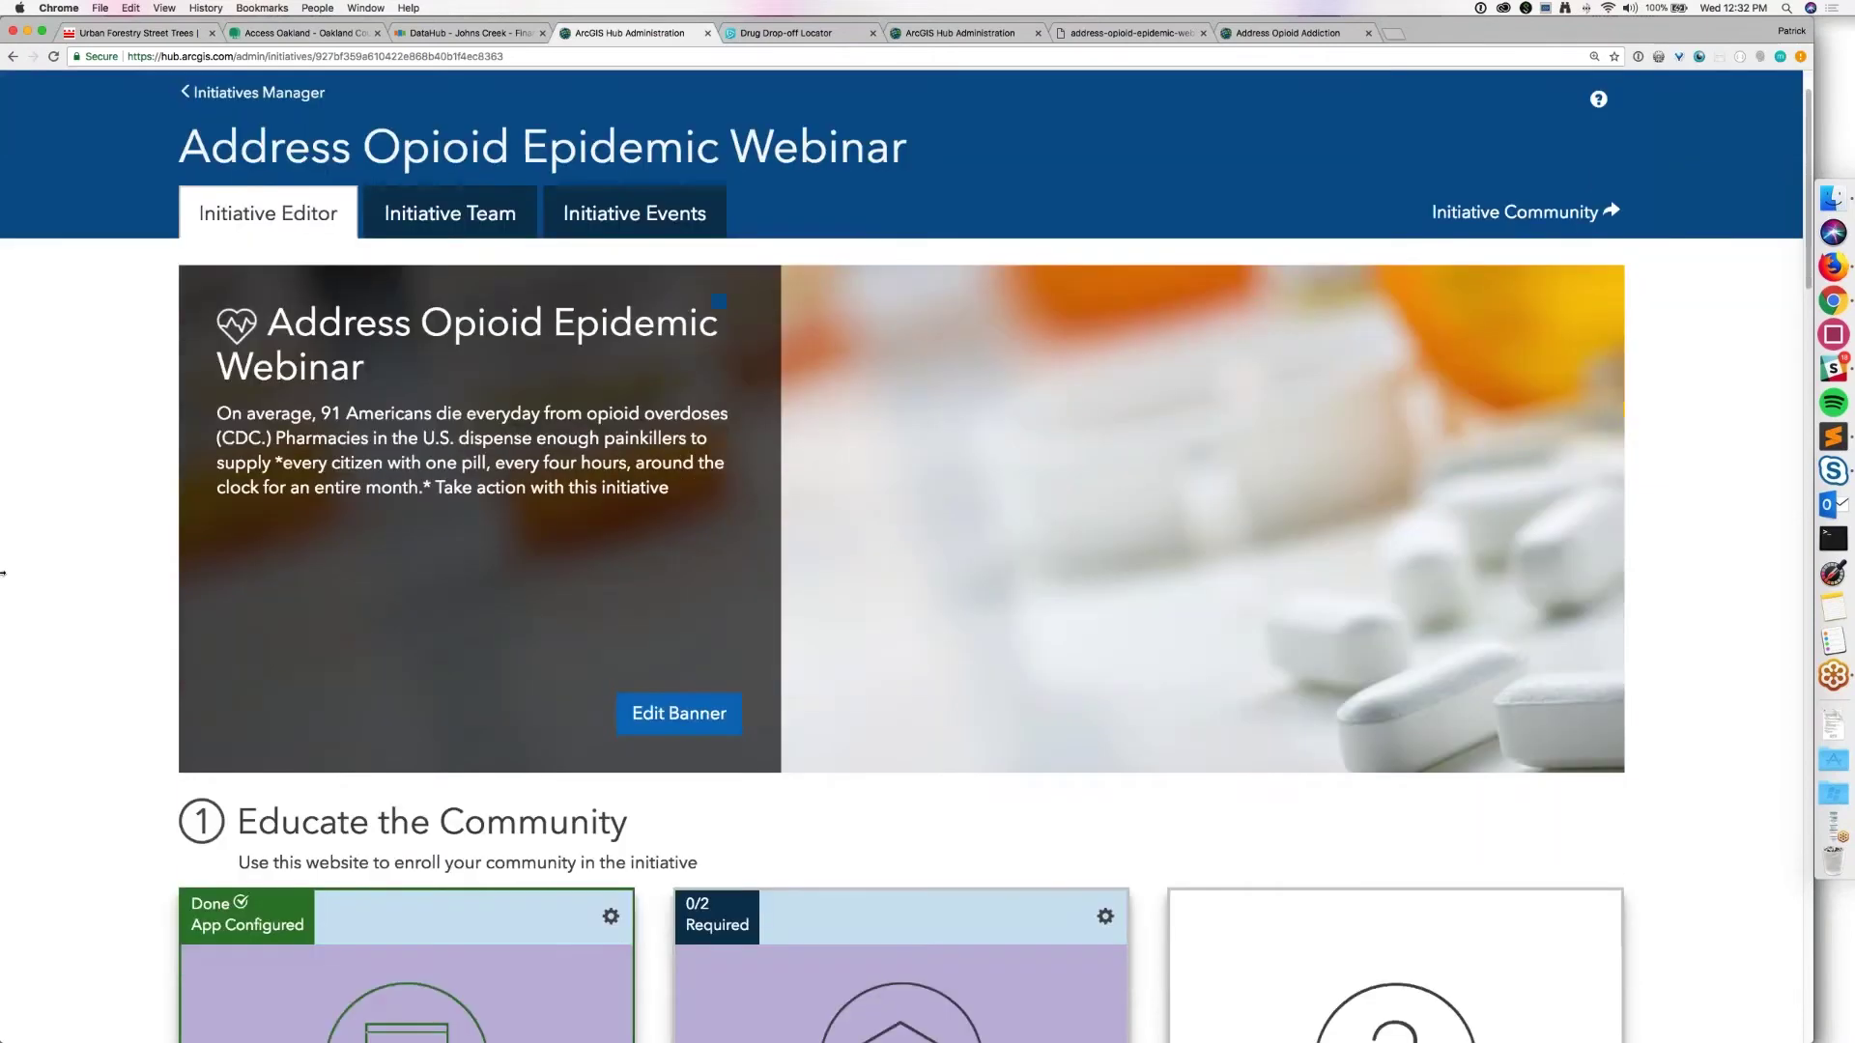
pyautogui.click(402, 1005)
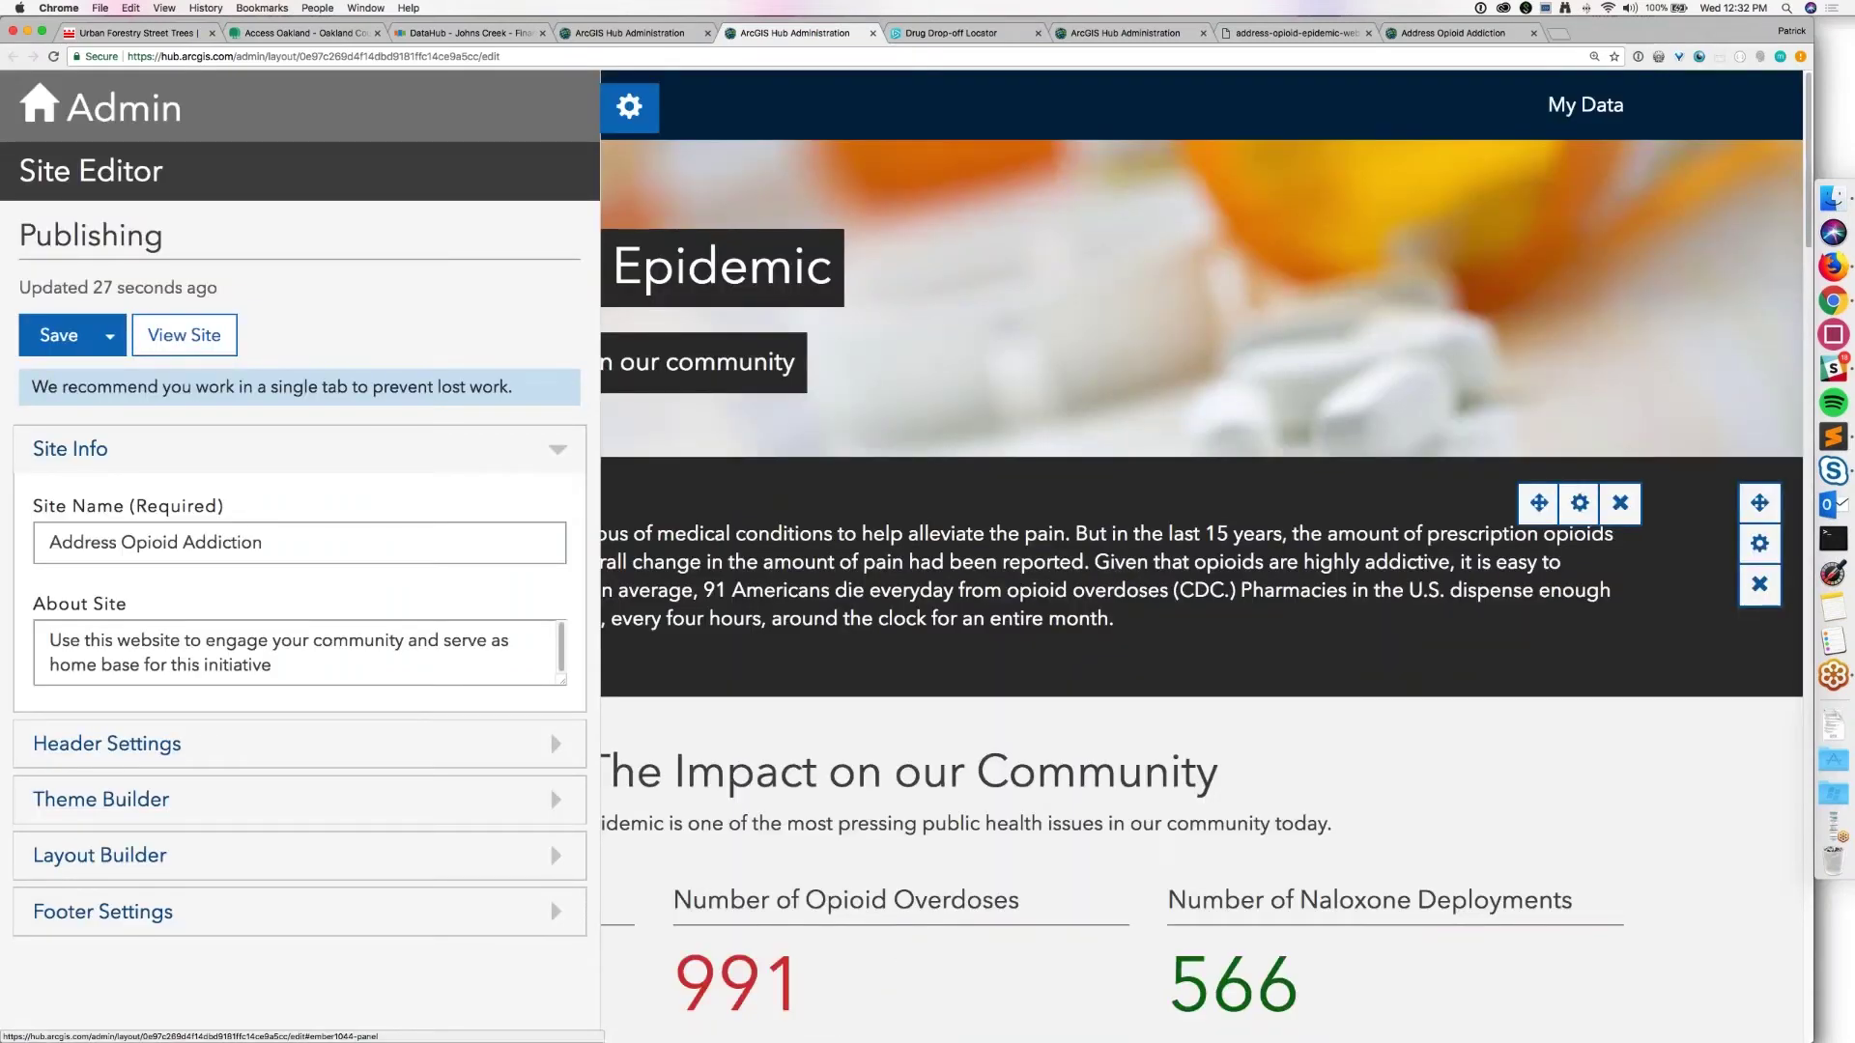
# Step: Drag an Event Card from Layout Builder beside the opioid text in the dark row
pyautogui.scroll(-3, 646, 218)
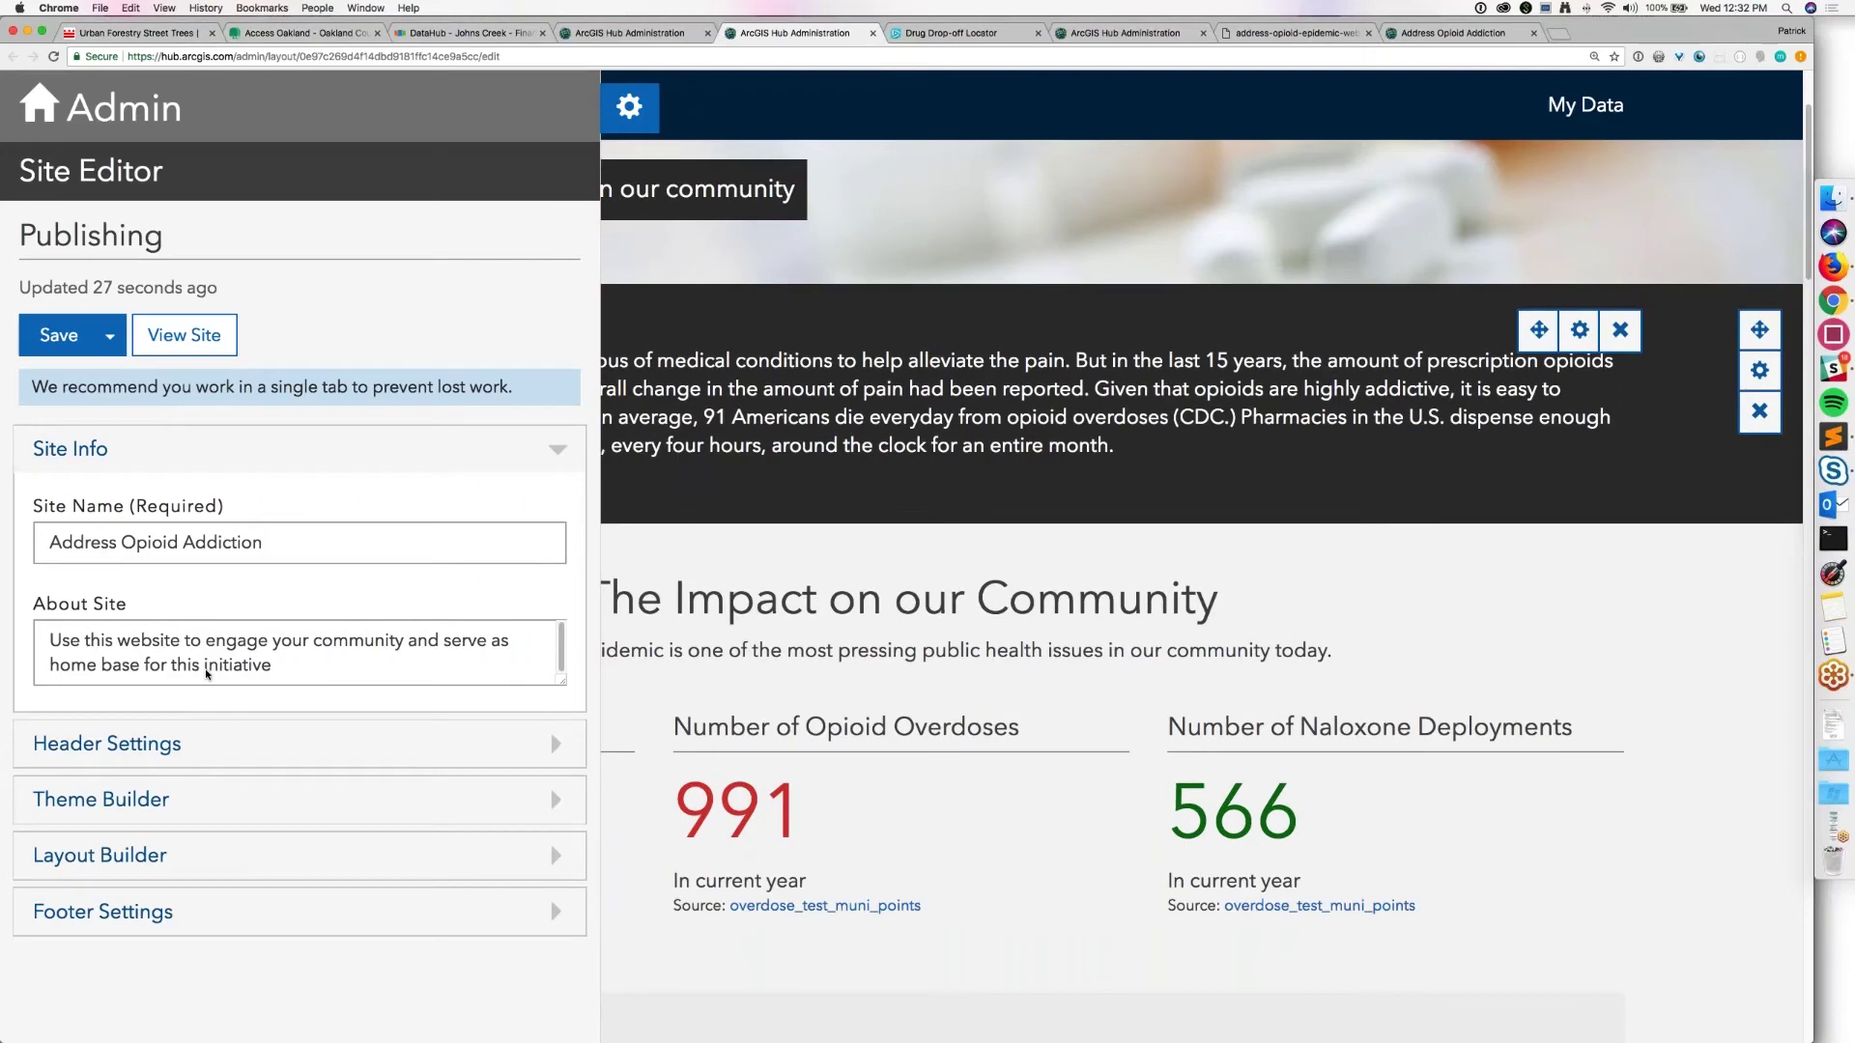
pyautogui.click(101, 855)
pyautogui.scroll(-2, 100, 855)
pyautogui.scroll(-5, 154, 666)
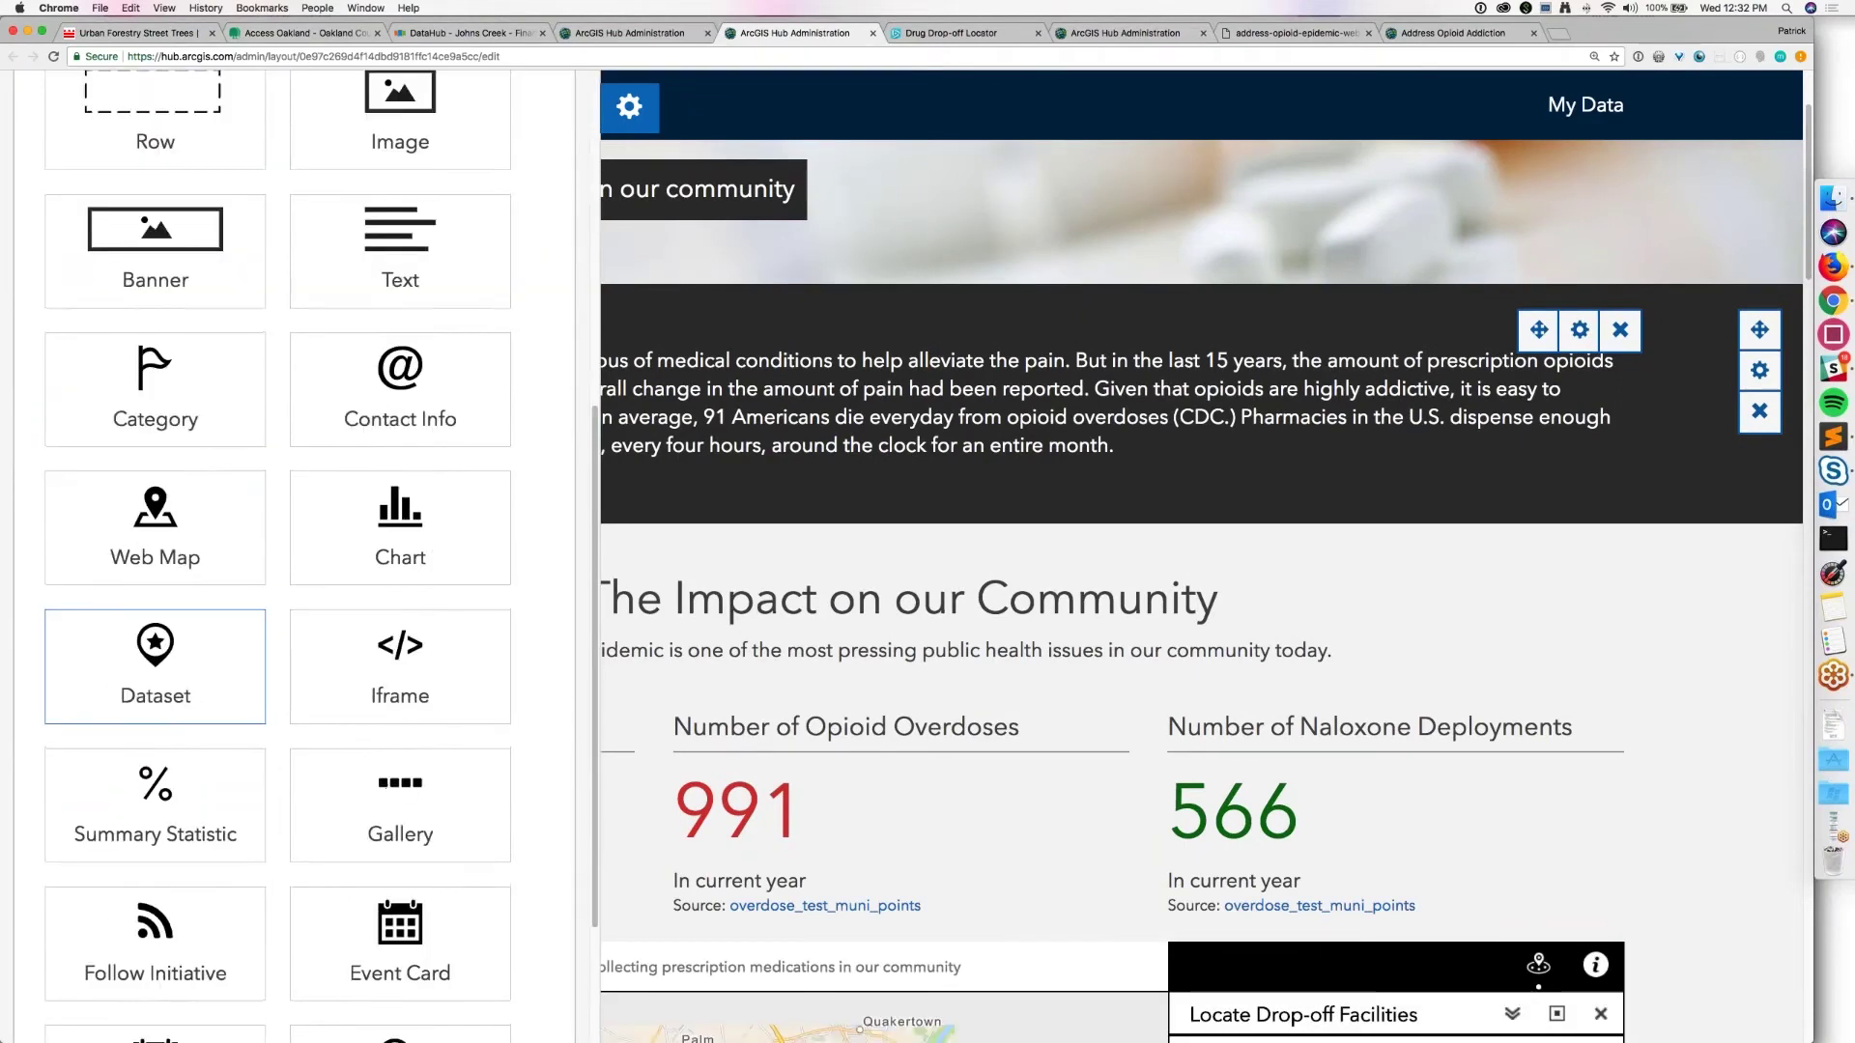
pyautogui.scroll(-1, 155, 667)
pyautogui.moveTo(400, 850); pyautogui.dragTo(205, 405)
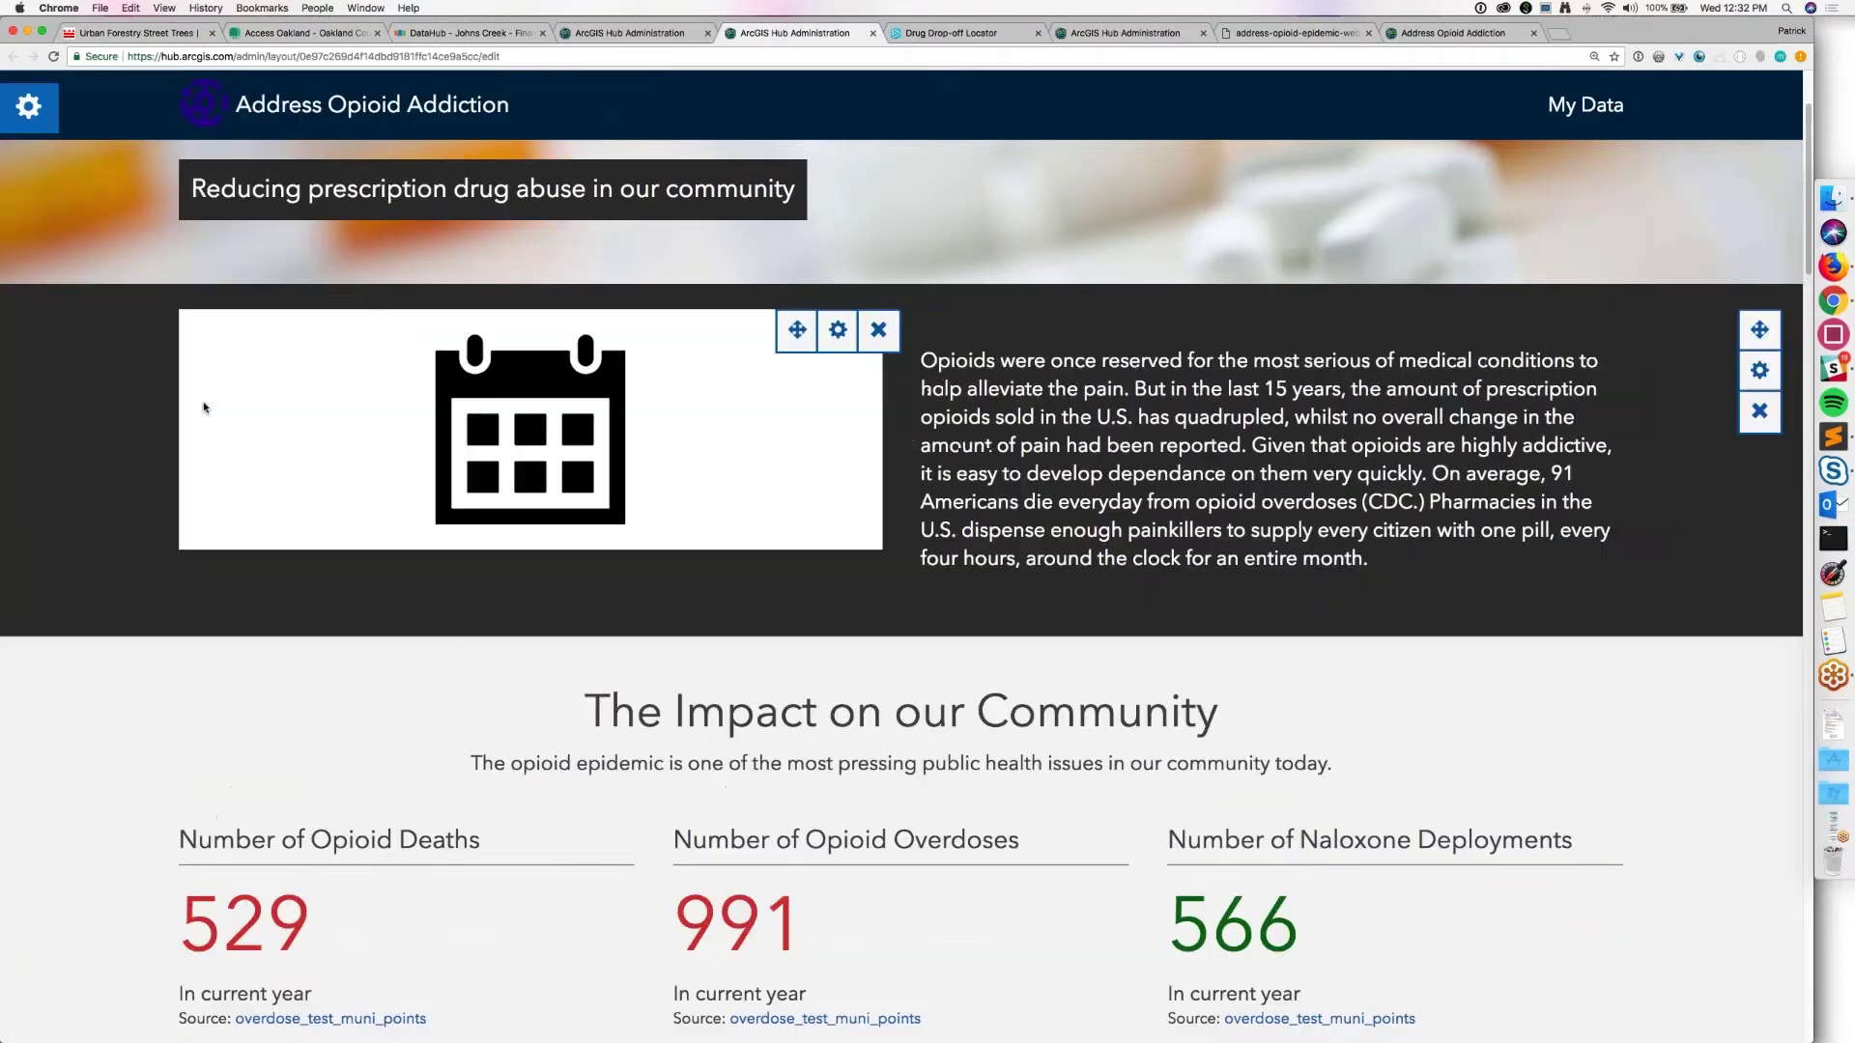
# Step: Feature 'Come learn about the new initiative!' on the card, showing organizer contact info and event title
pyautogui.click(837, 330)
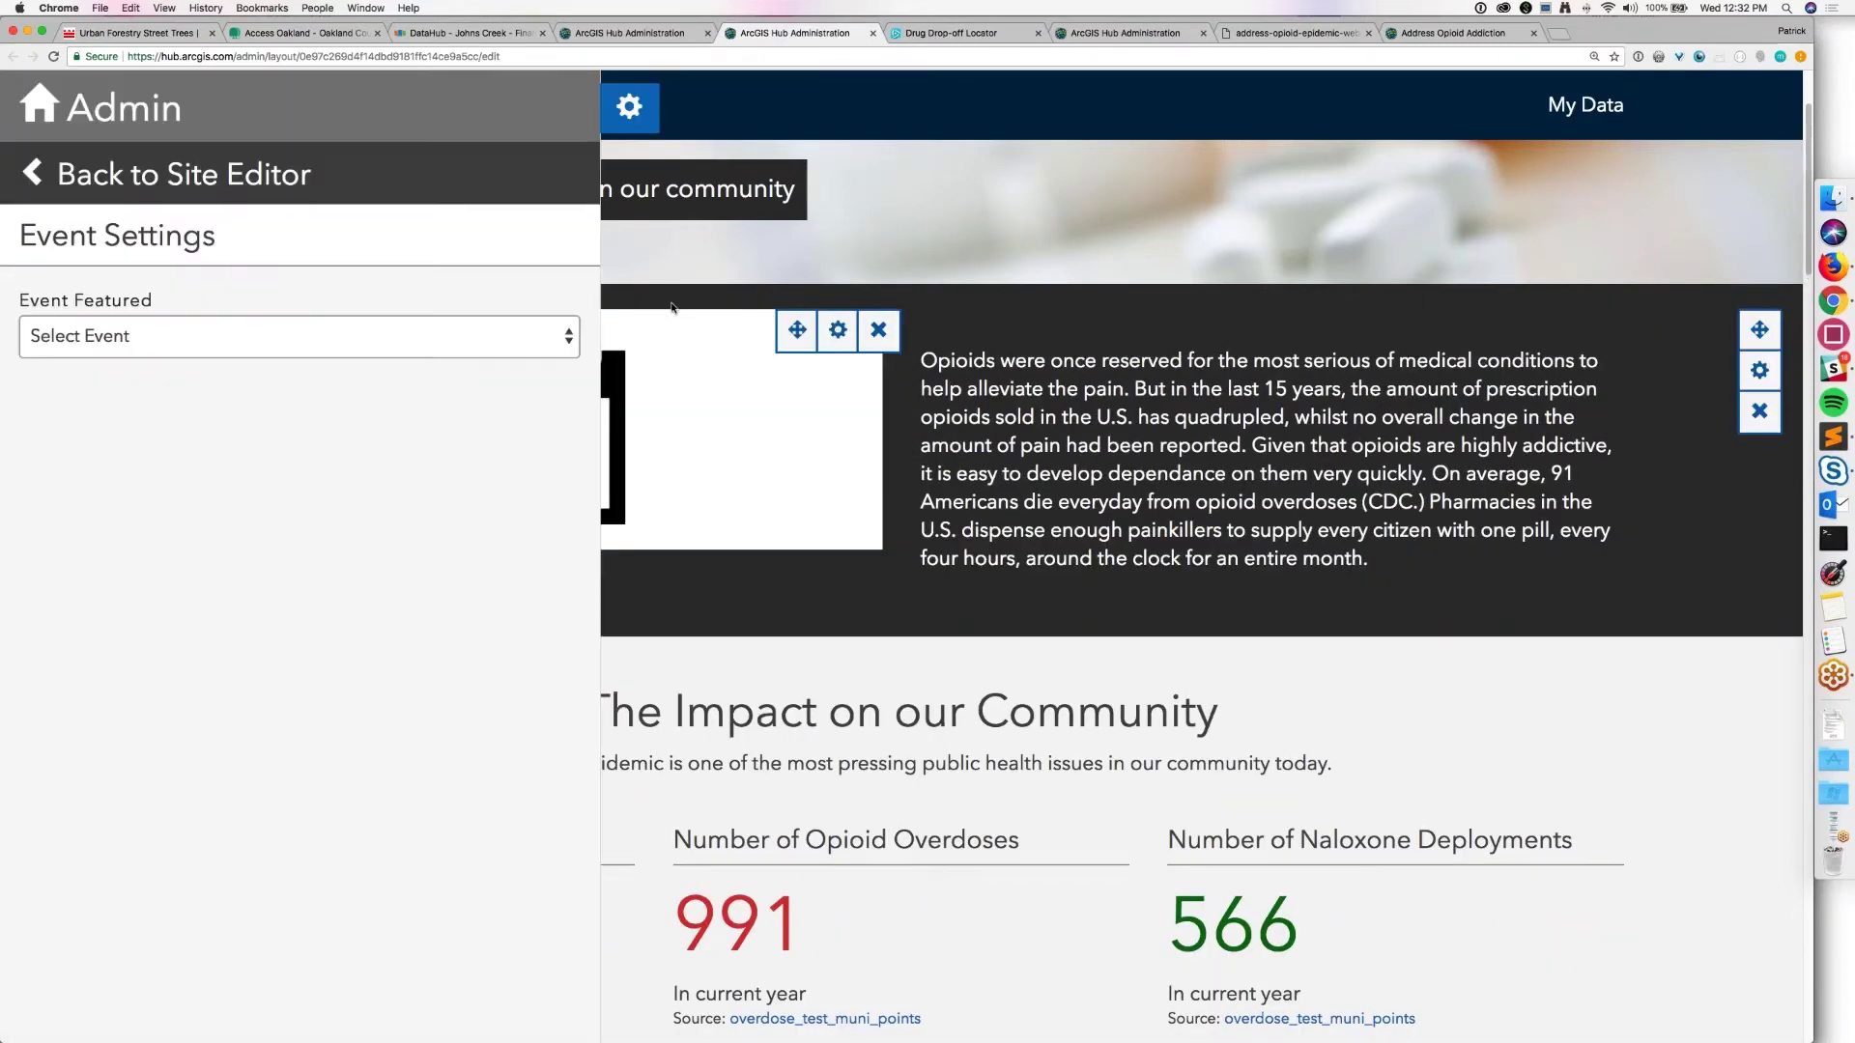
pyautogui.click(454, 349)
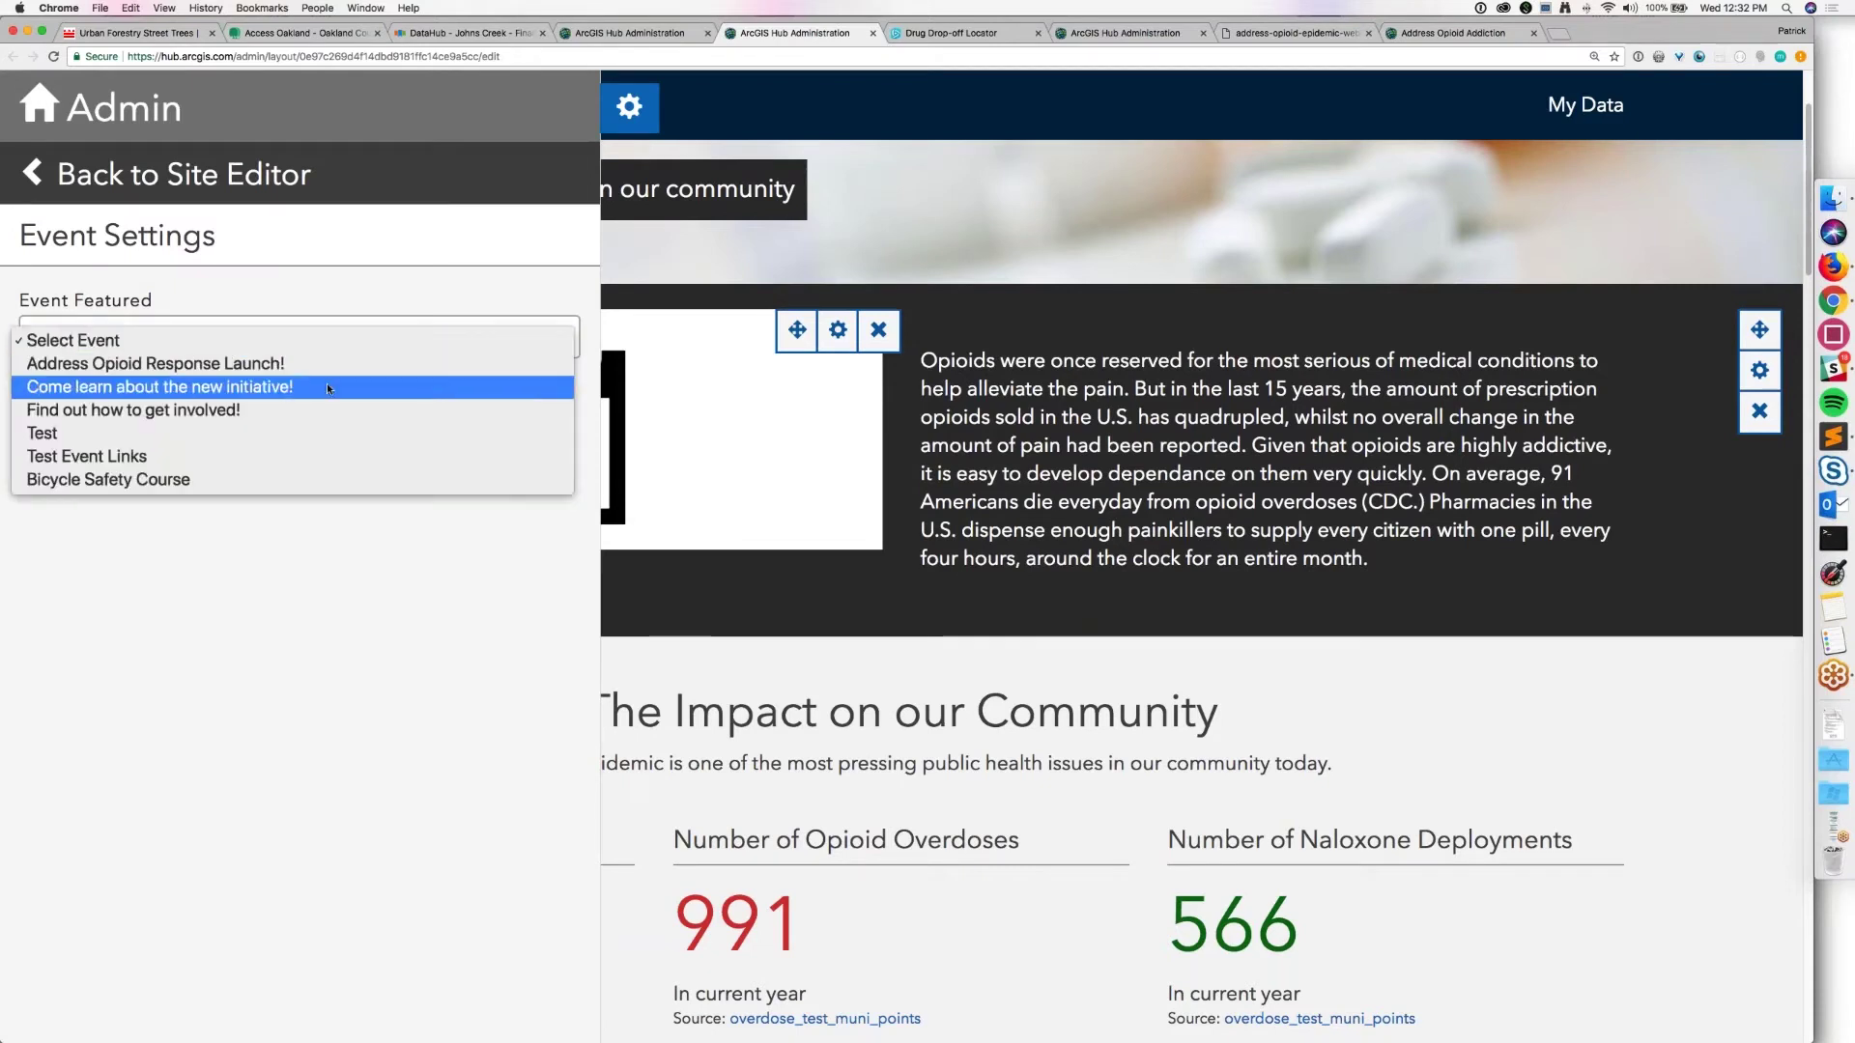
pyautogui.click(261, 387)
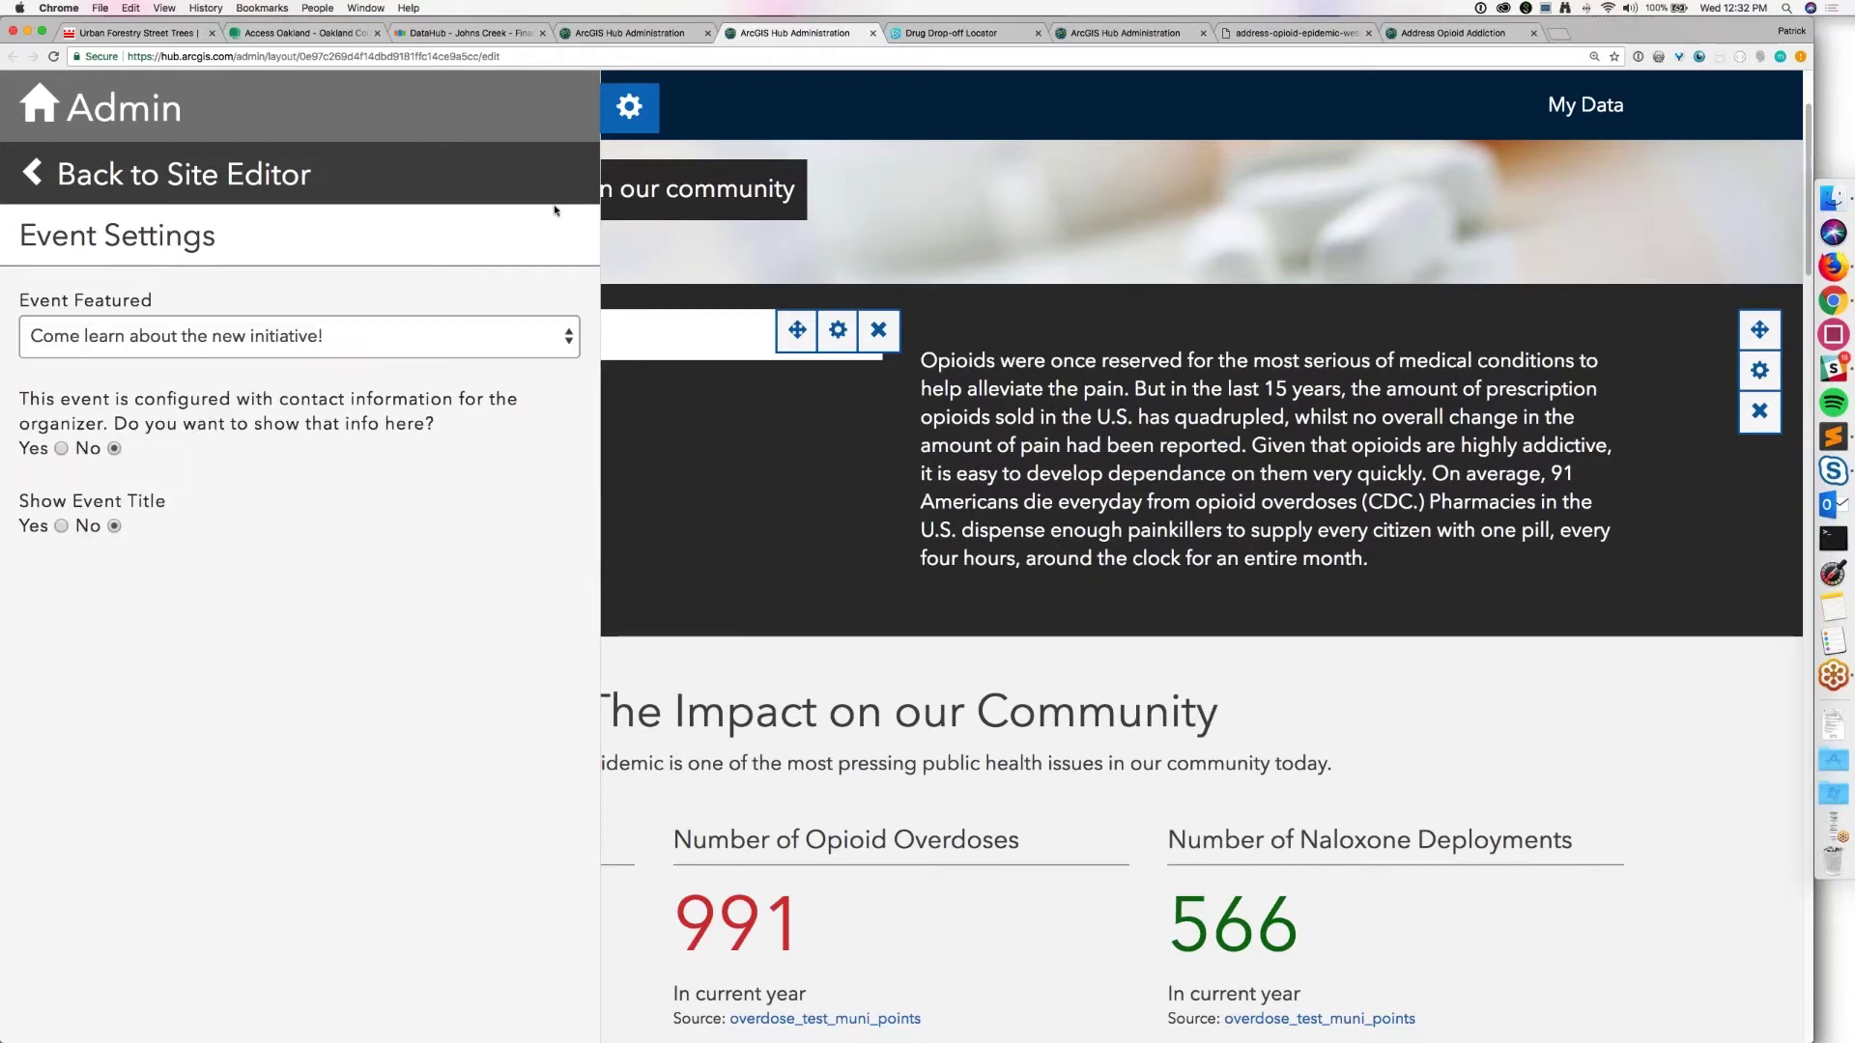
pyautogui.click(61, 448)
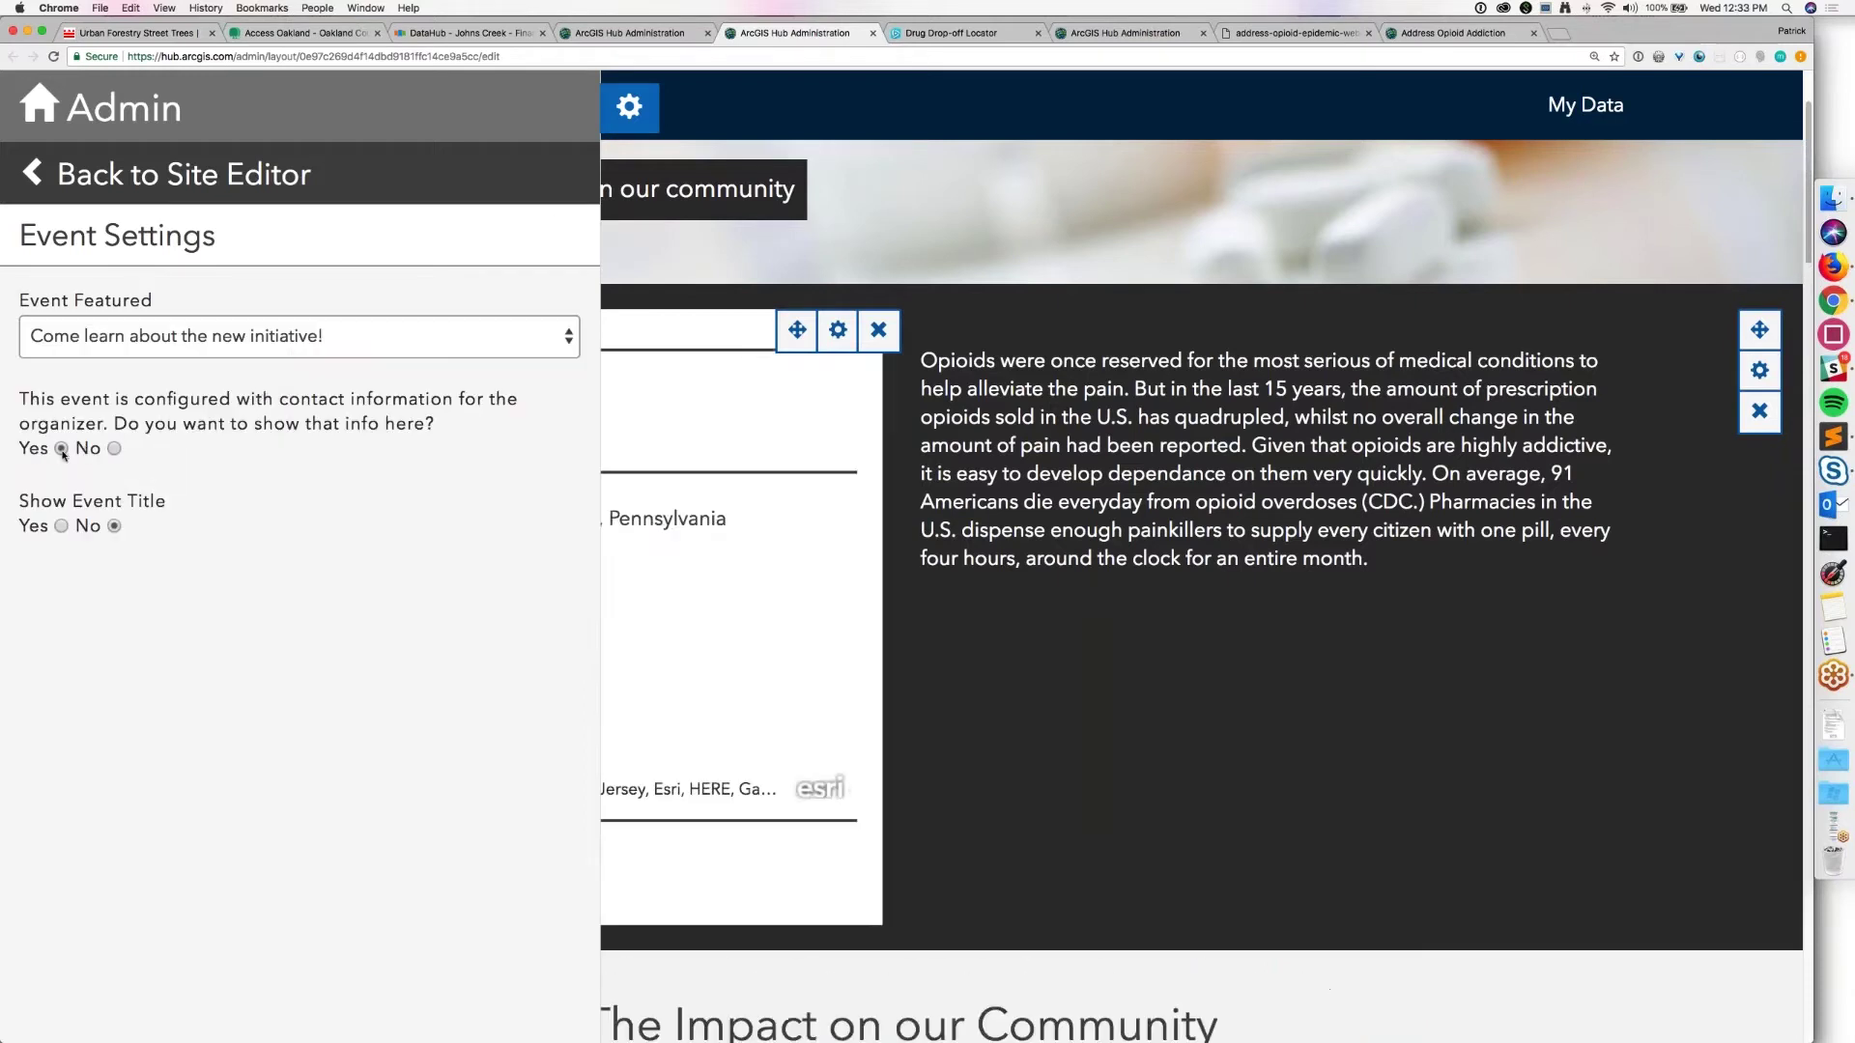
pyautogui.click(62, 525)
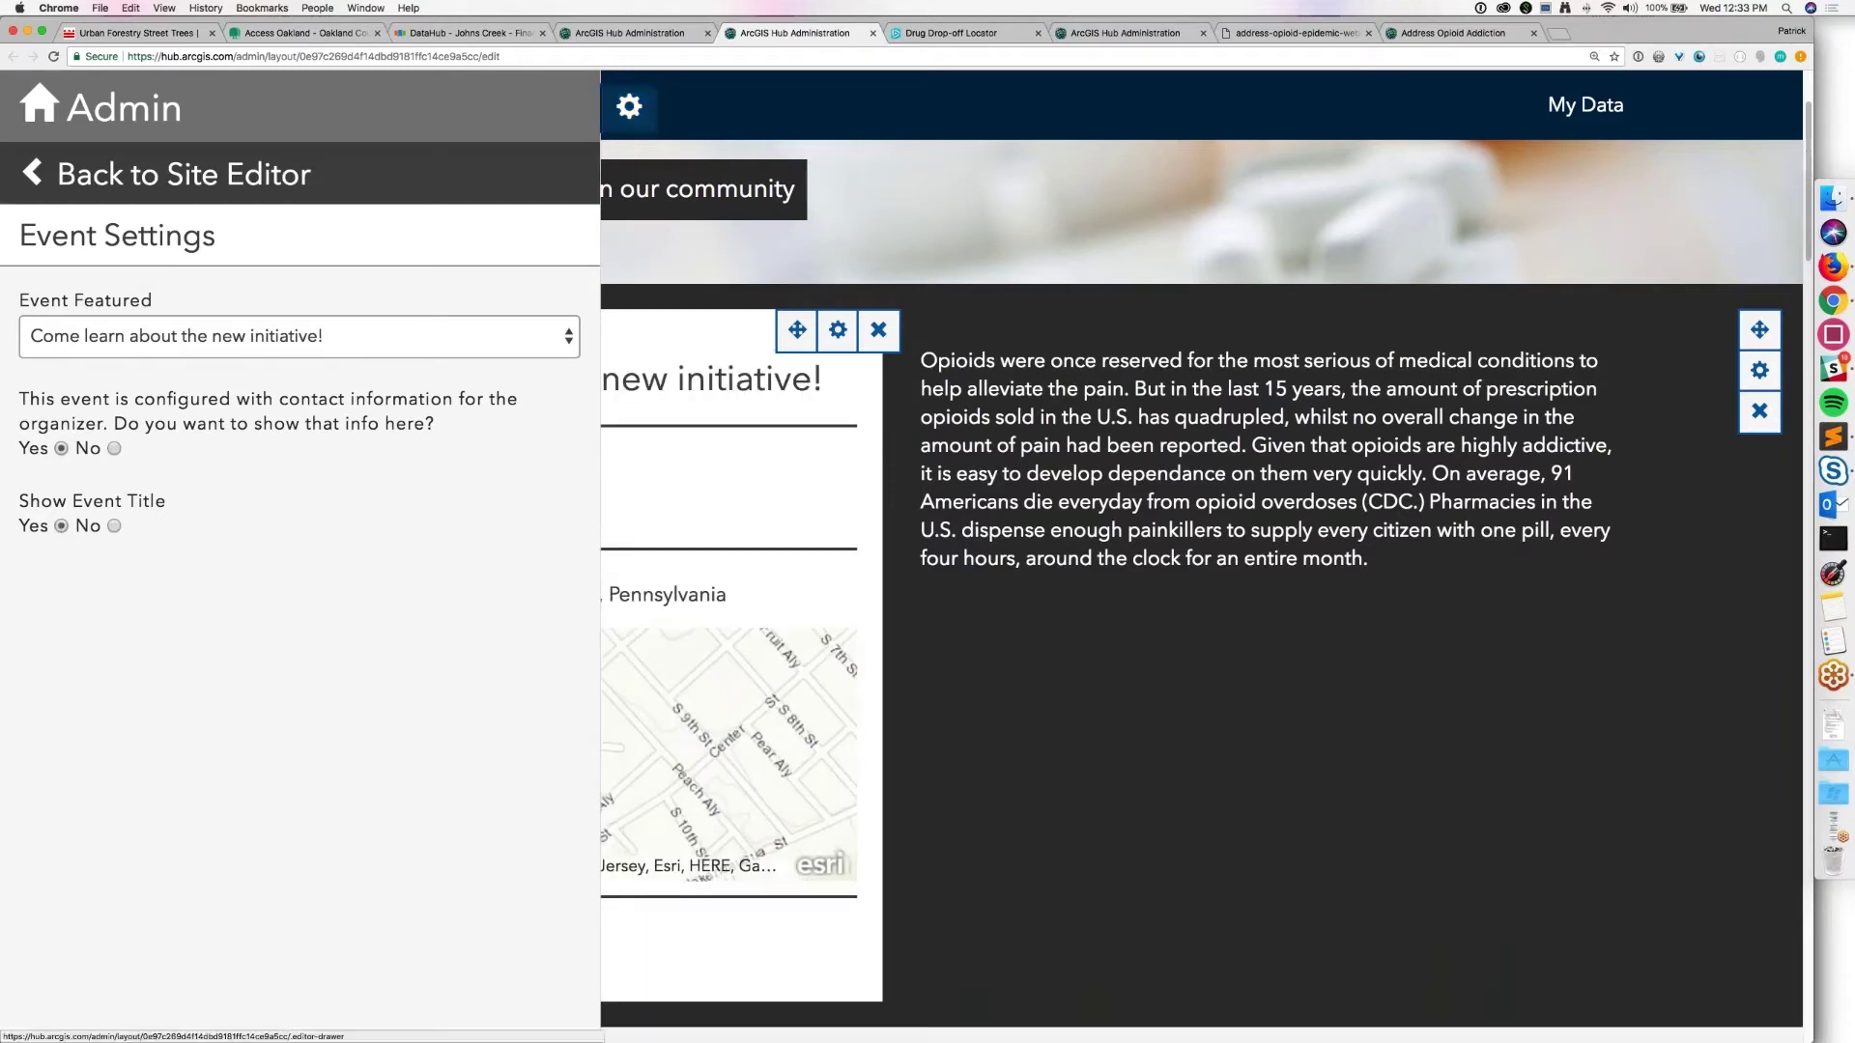
pyautogui.click(629, 106)
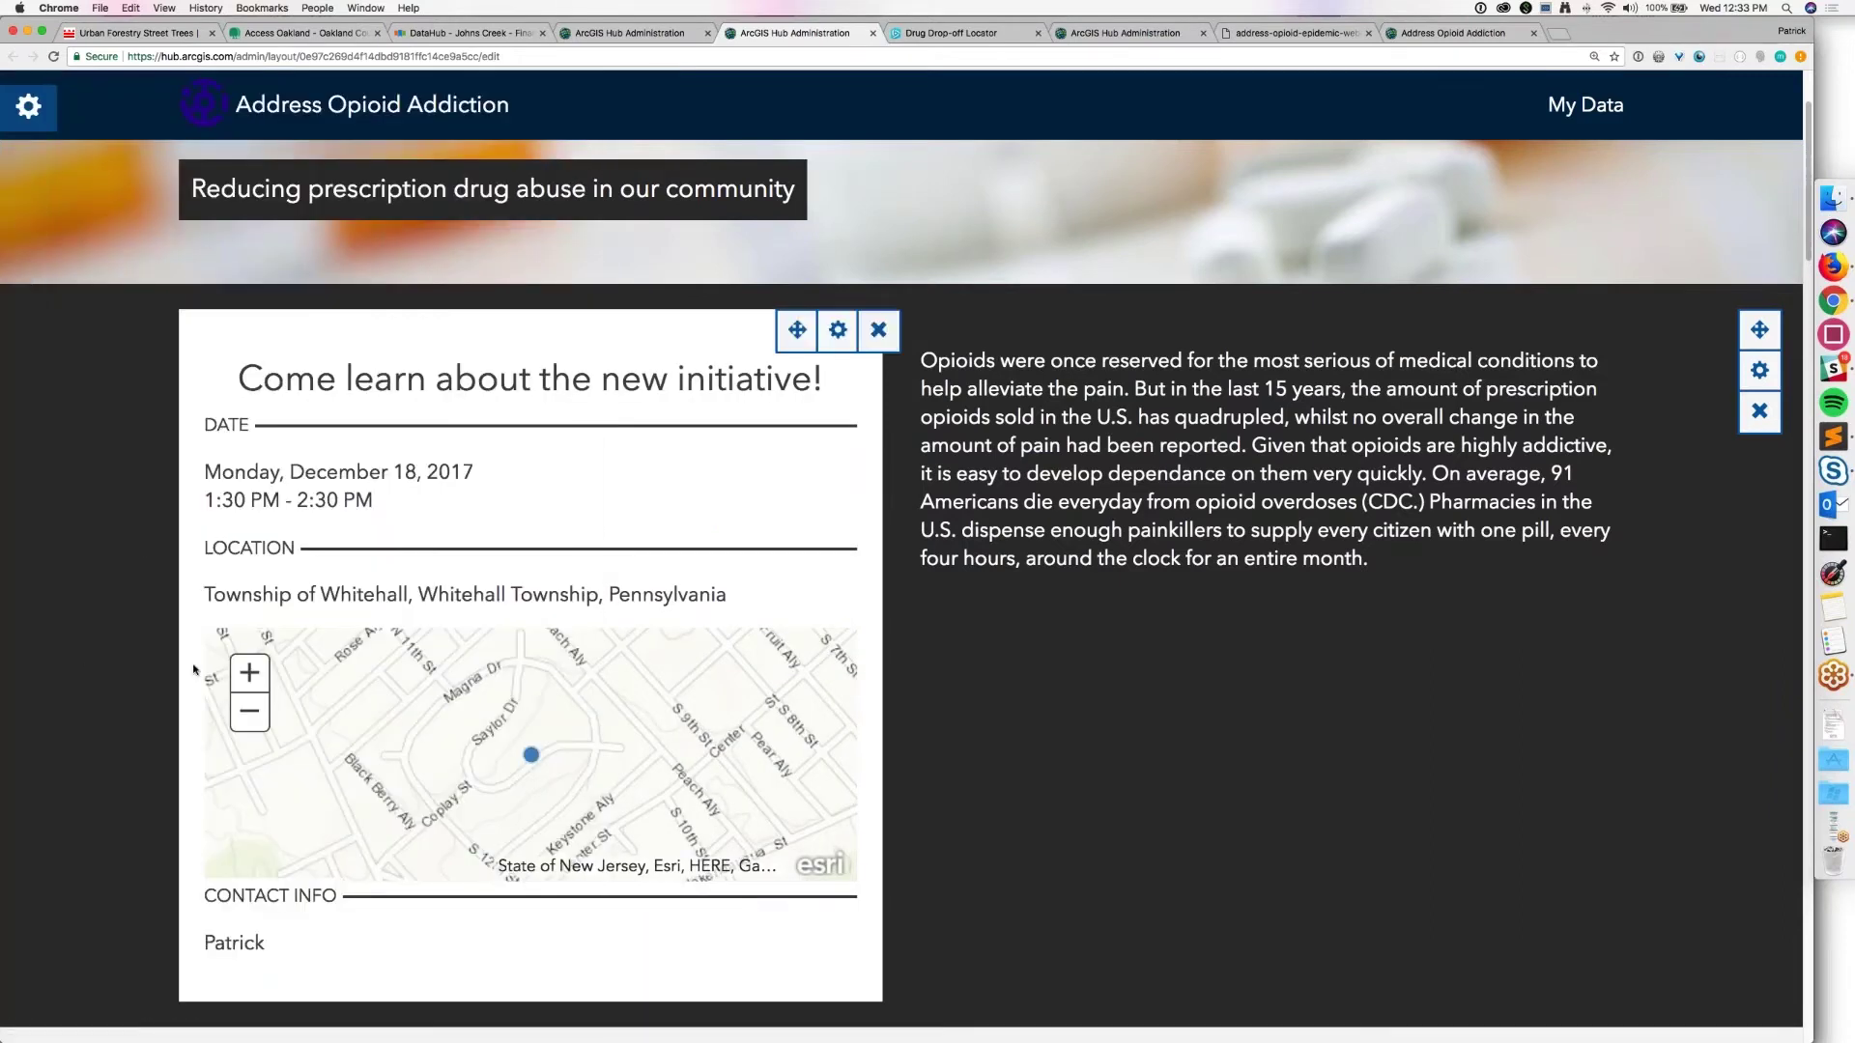
pyautogui.click(28, 107)
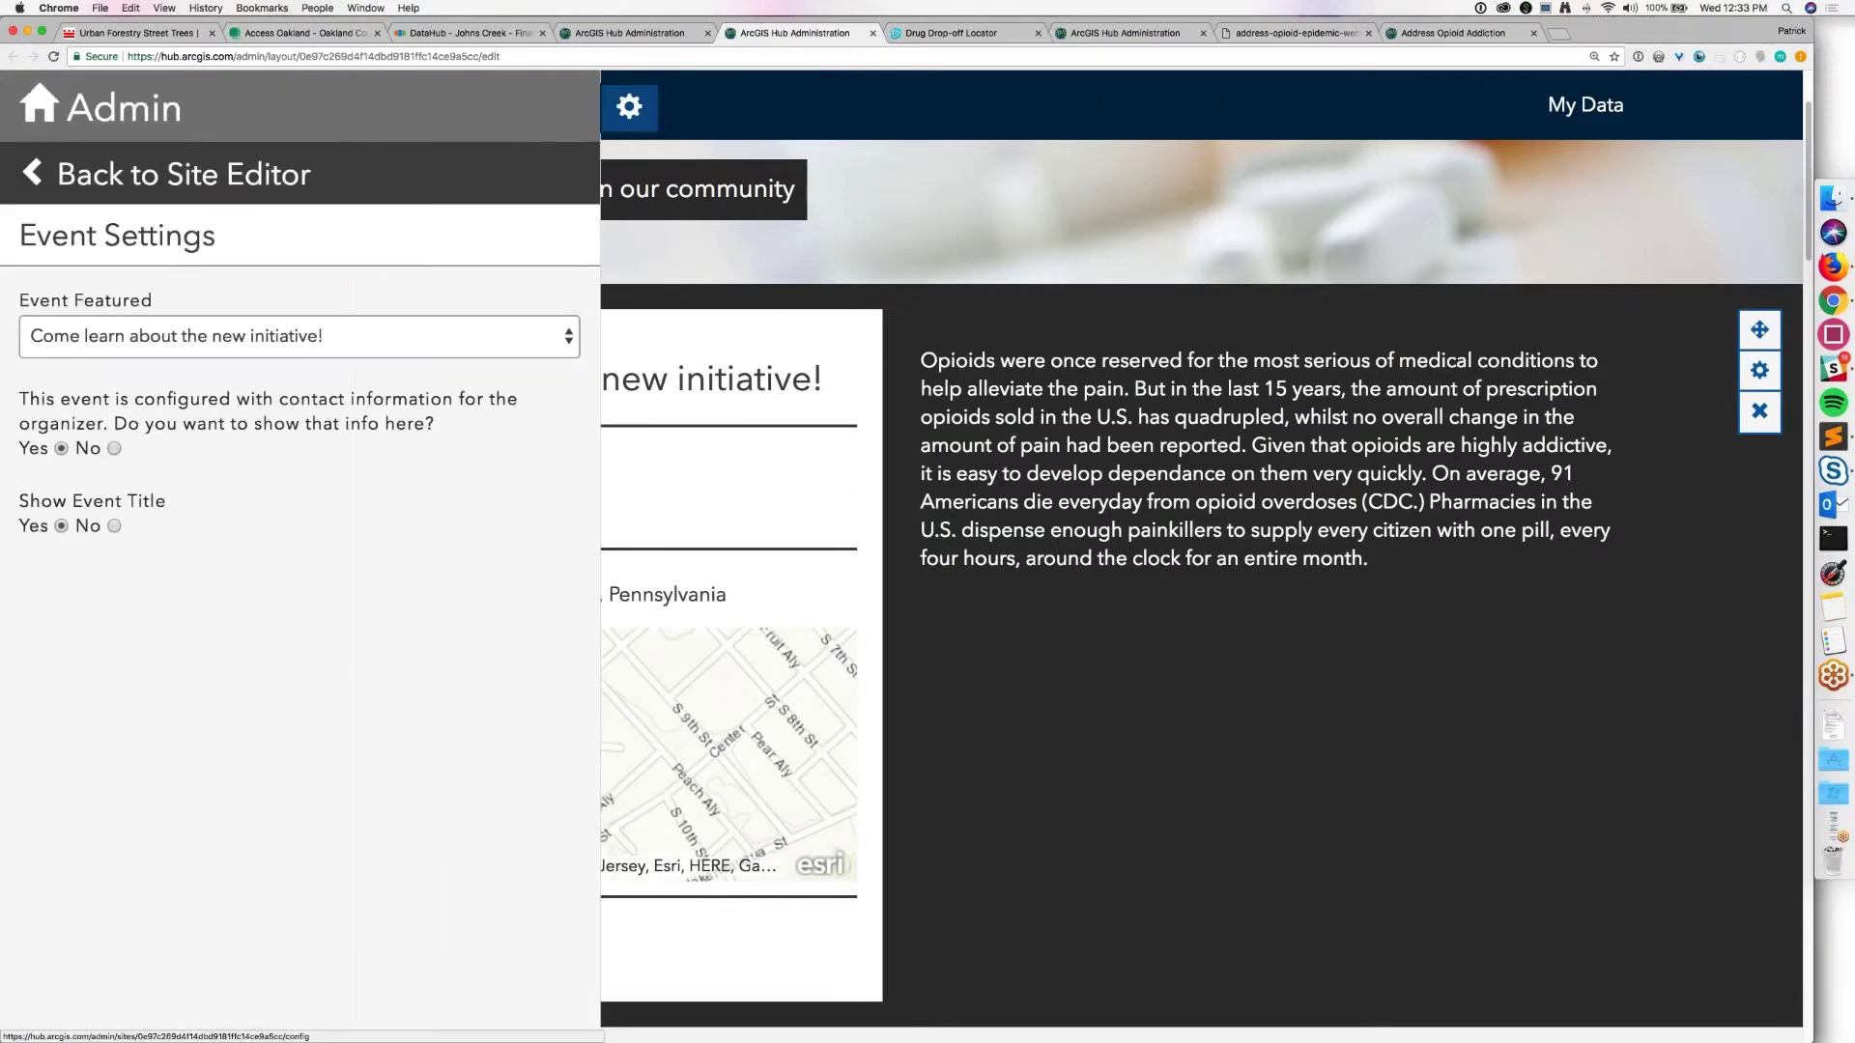
# Step: Place an Event Registration widget below the event card
pyautogui.click(116, 125)
pyautogui.scroll(-2, 290, 551)
pyautogui.scroll(-10, 423, 737)
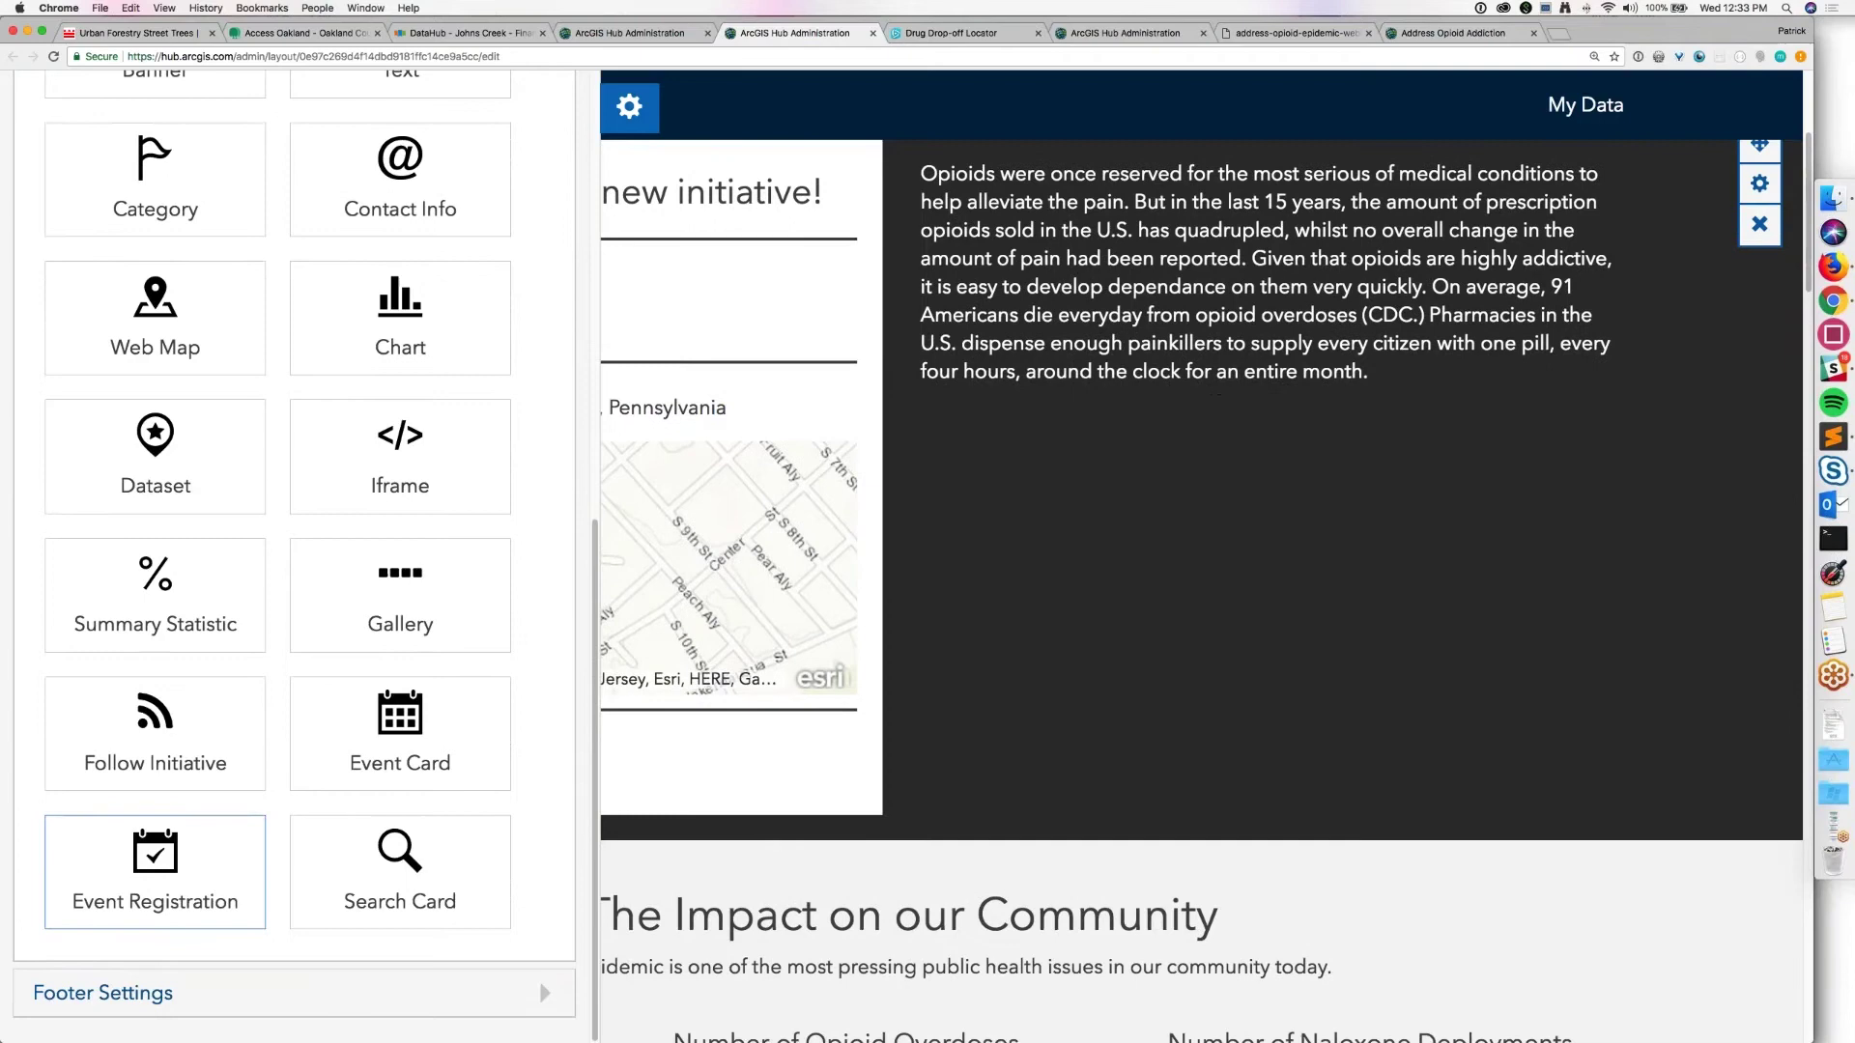
pyautogui.moveTo(232, 841); pyautogui.dragTo(925, 800)
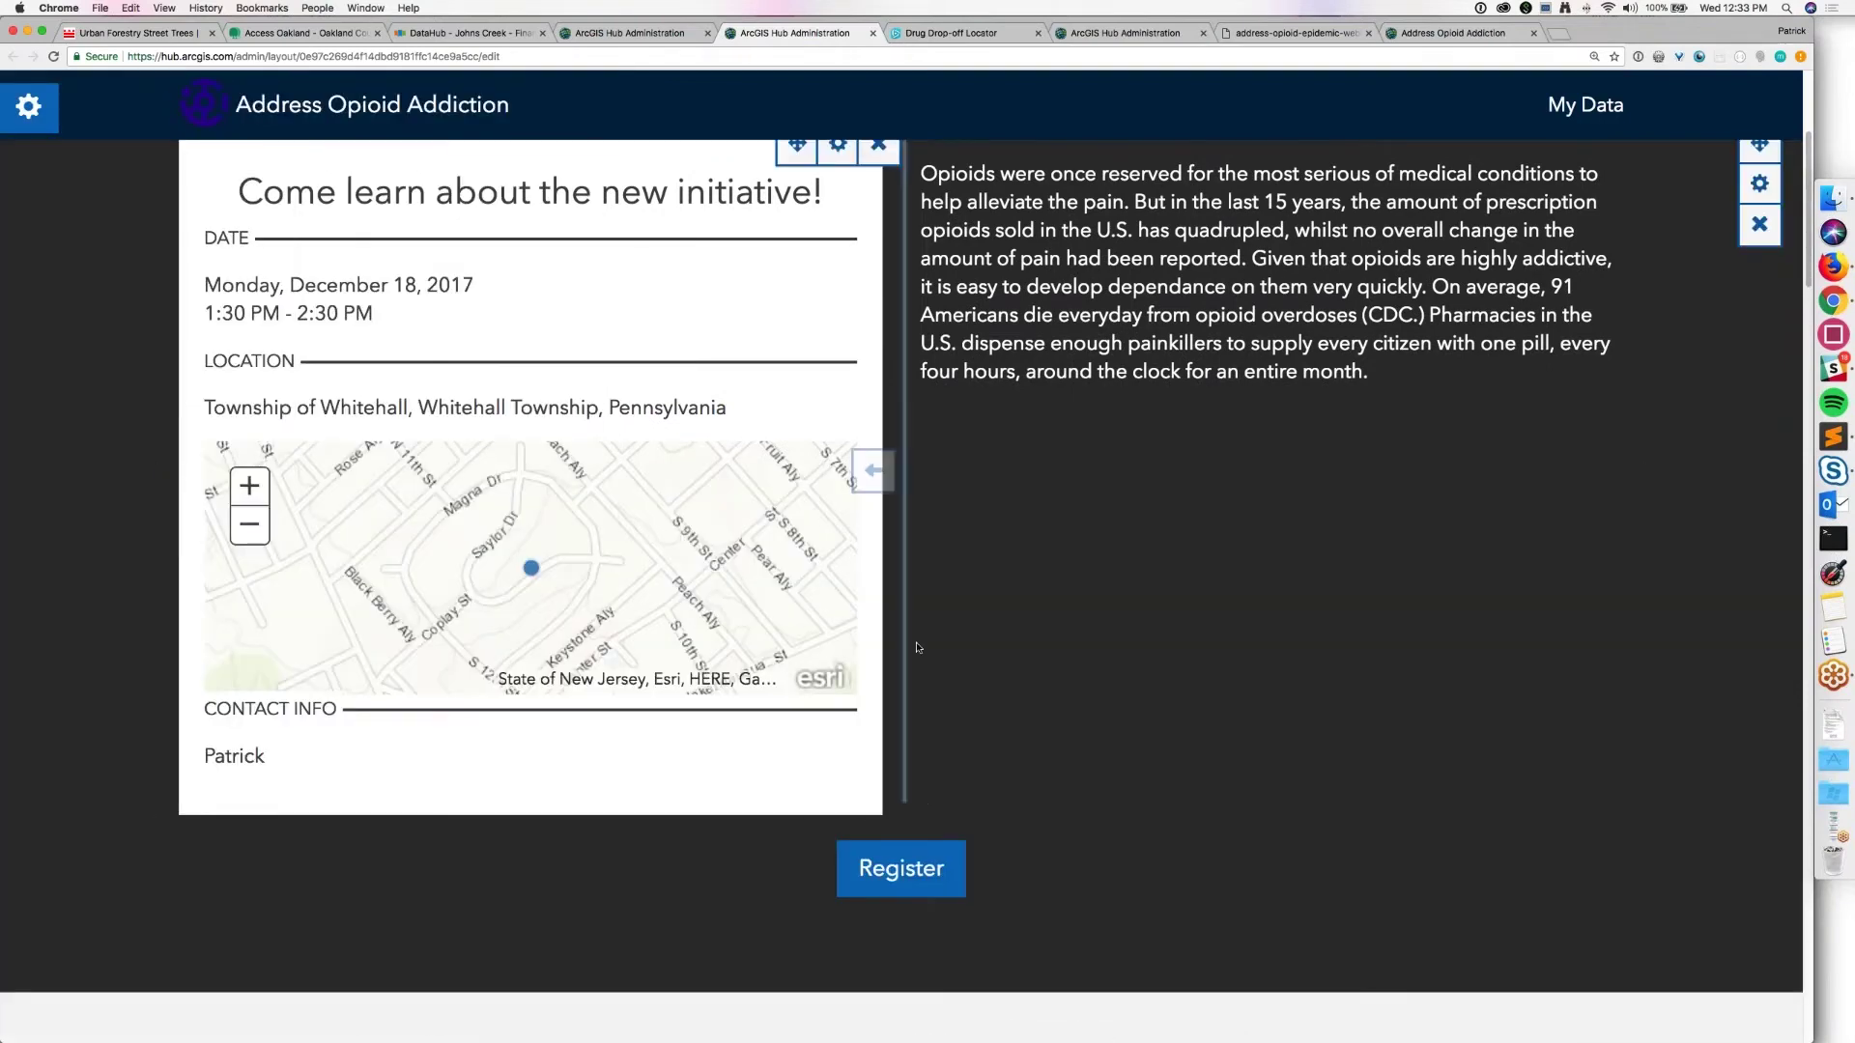
# Step: Widen the event card further across the row into the text column
pyautogui.click(934, 275)
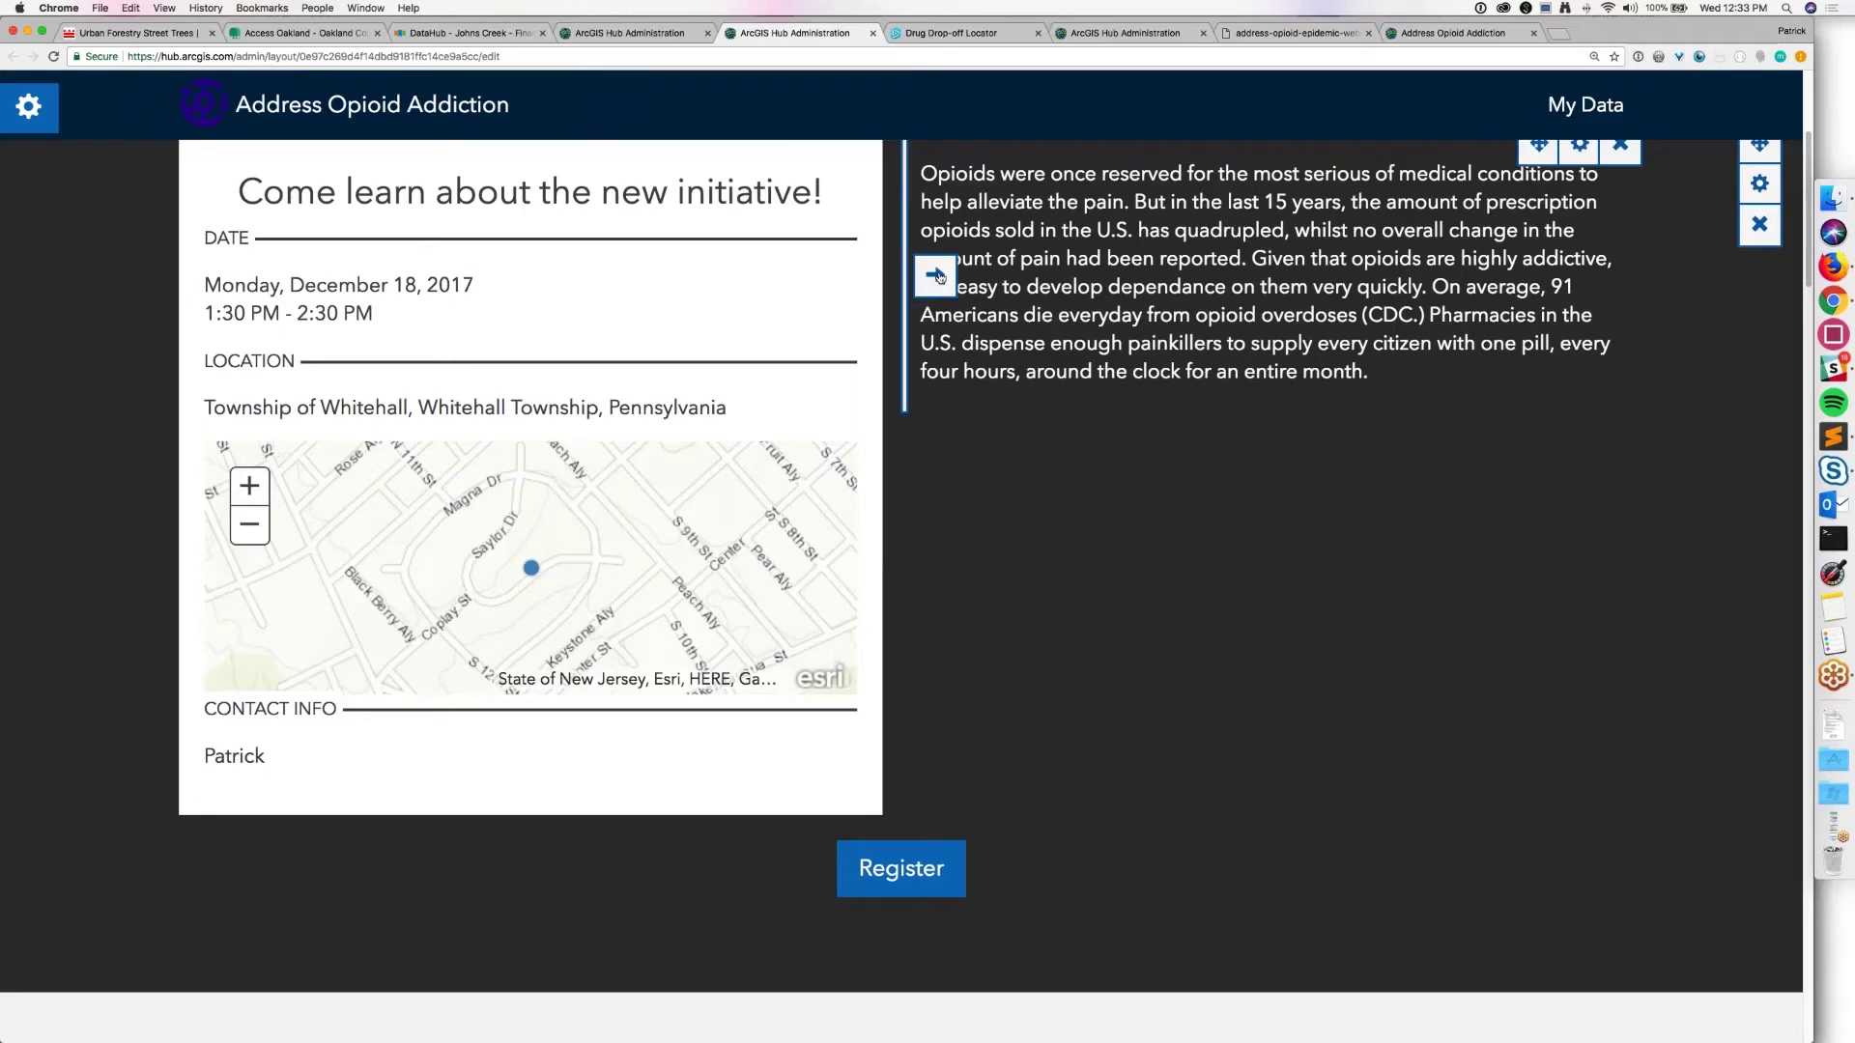
pyautogui.scroll(2, 1015, 568)
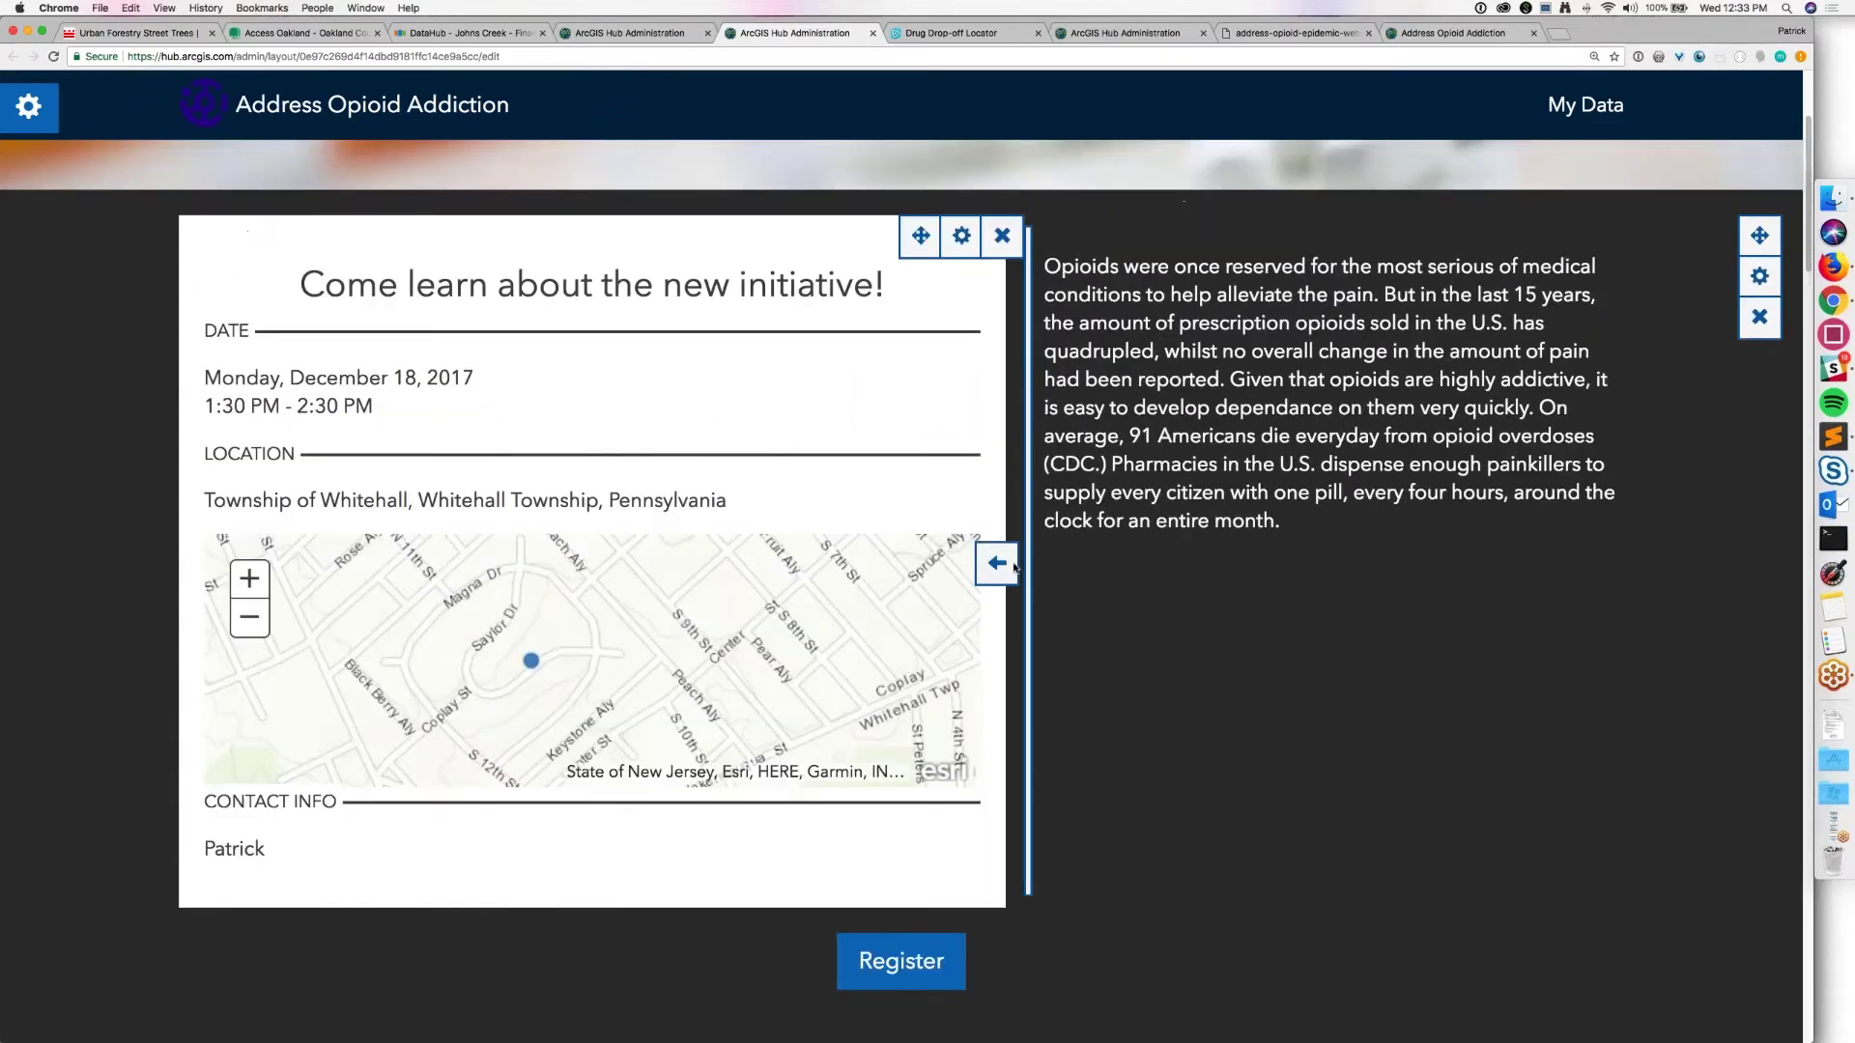
pyautogui.scroll(2, 1016, 568)
pyautogui.scroll(-3, 901, 592)
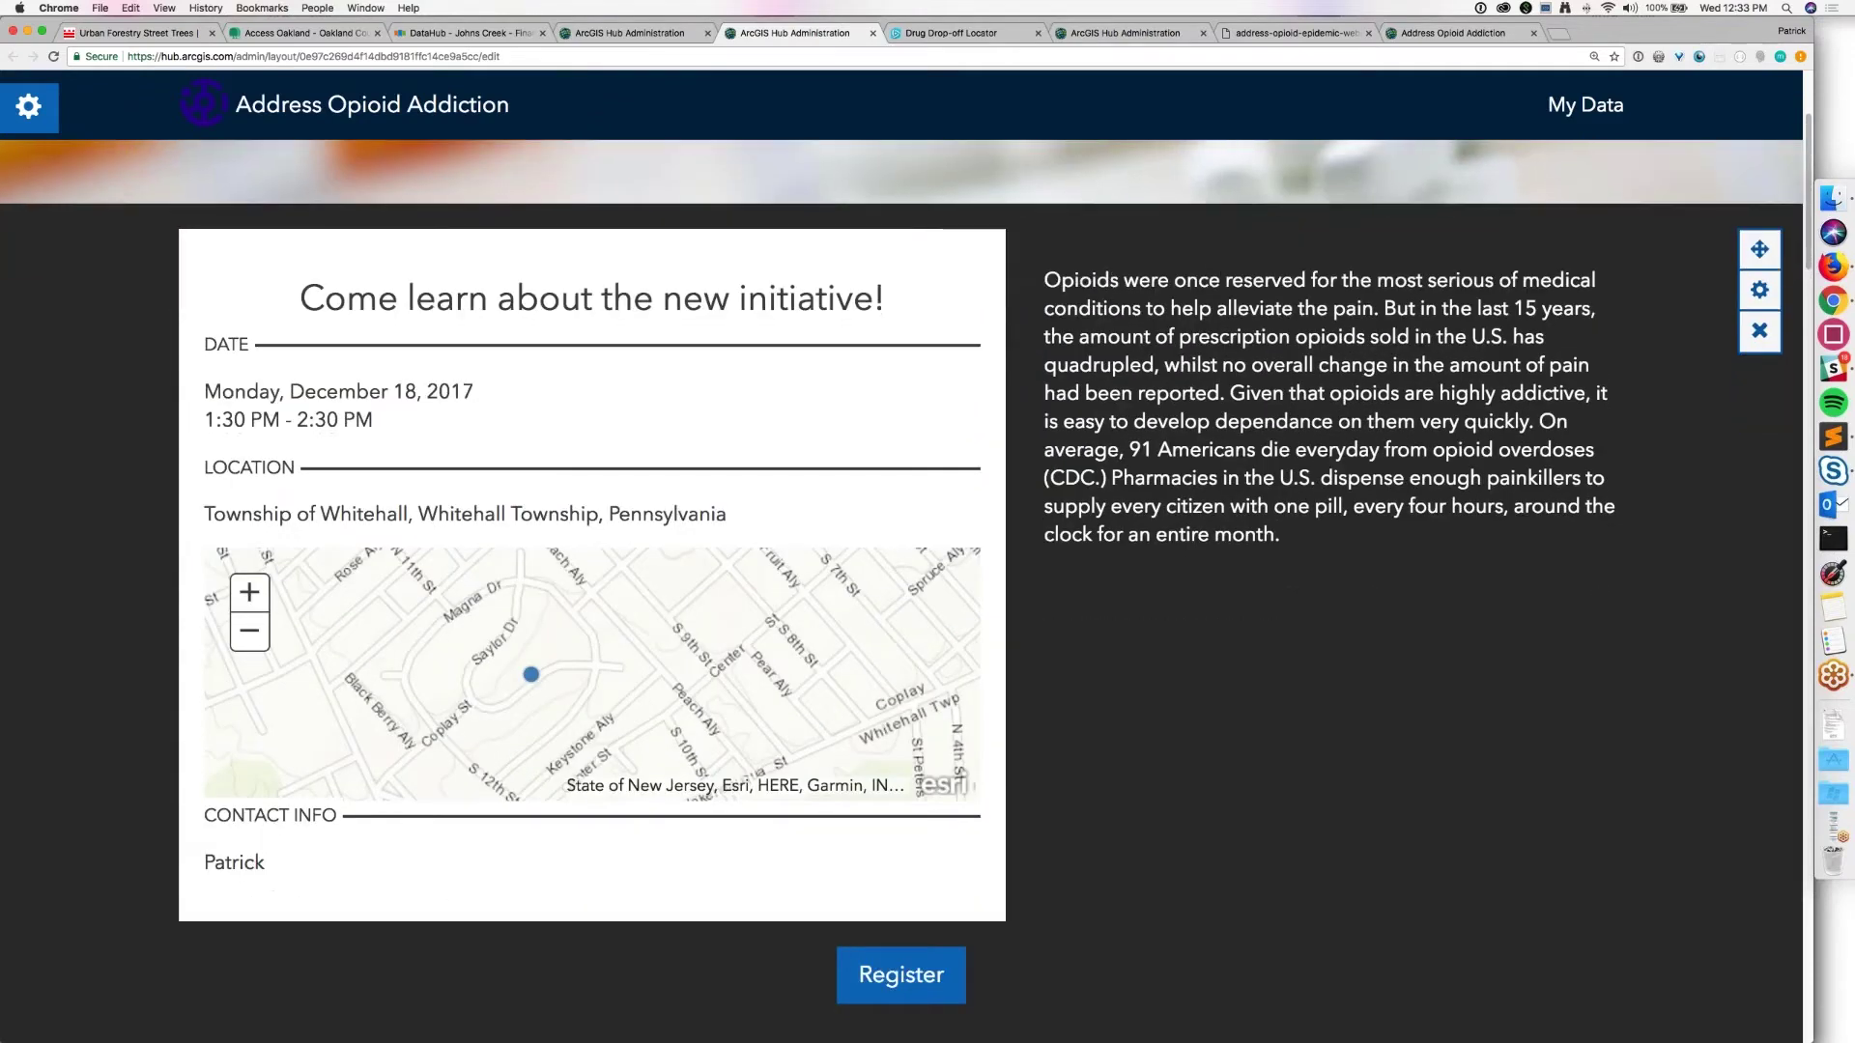
pyautogui.scroll(1, 901, 592)
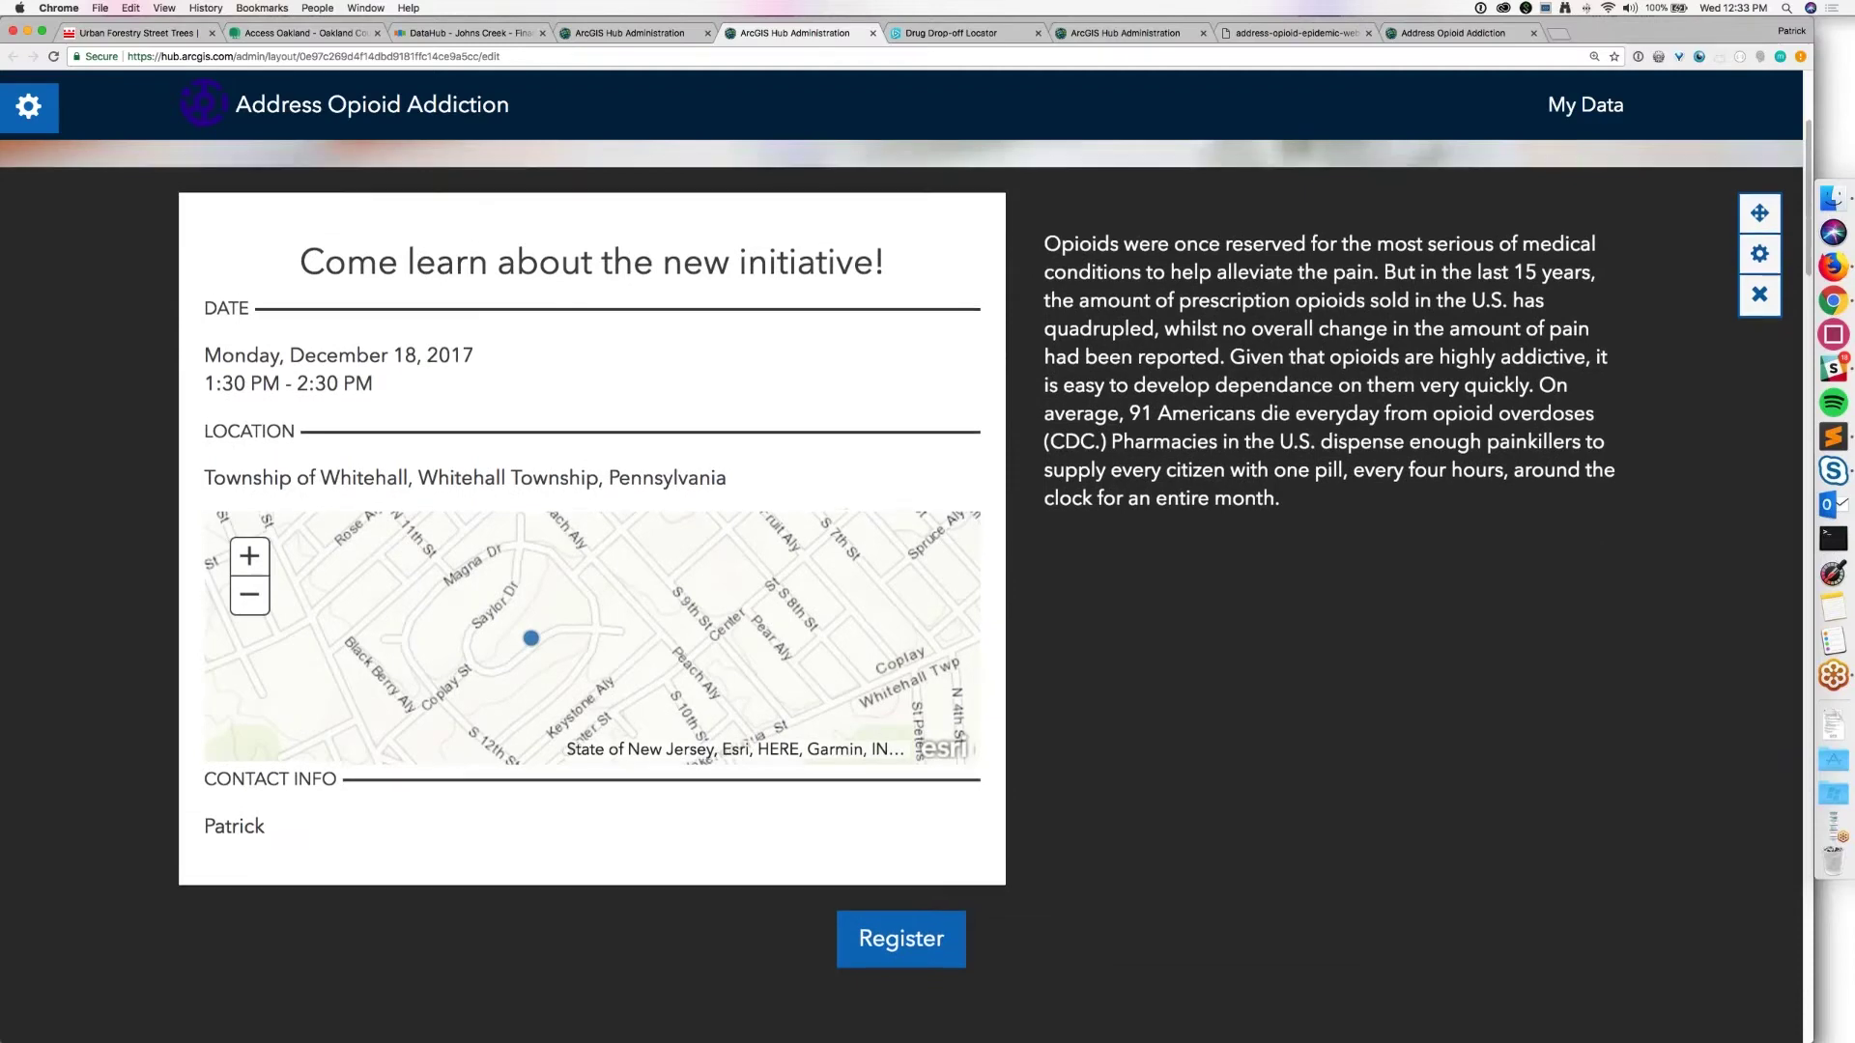
pyautogui.scroll(3, 902, 592)
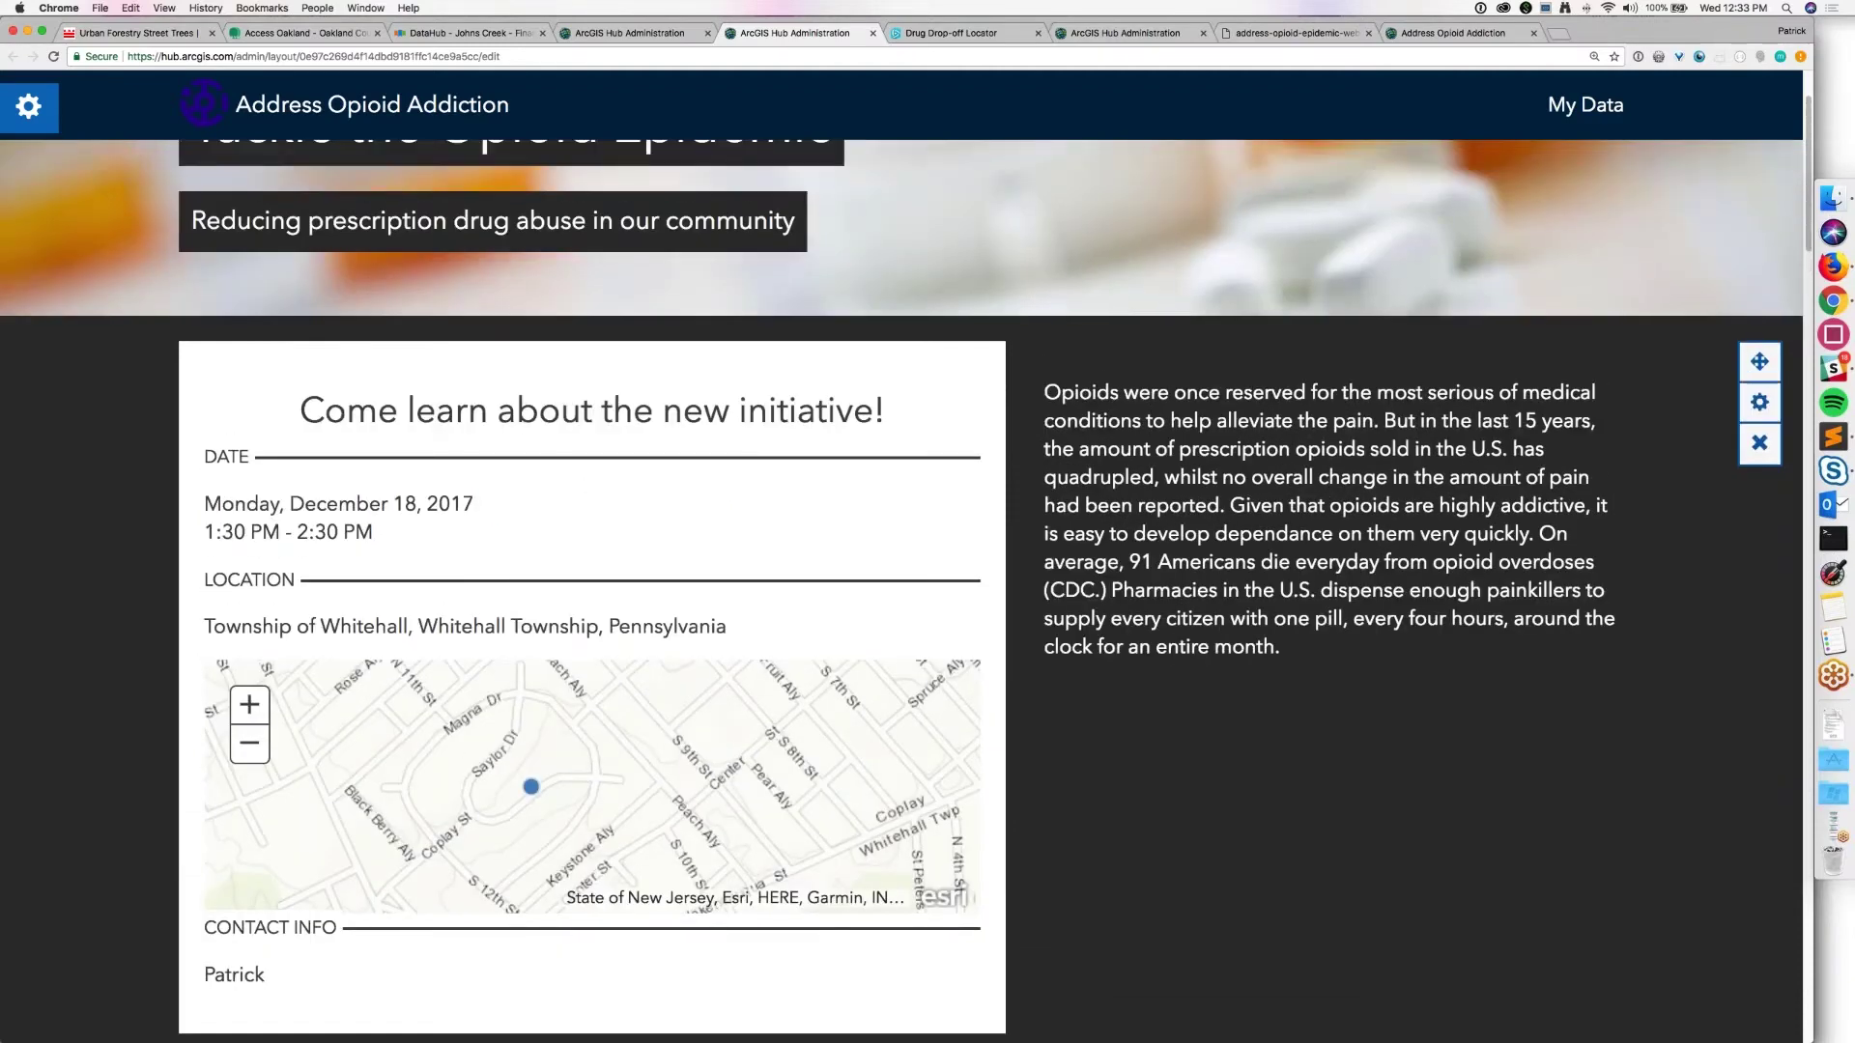
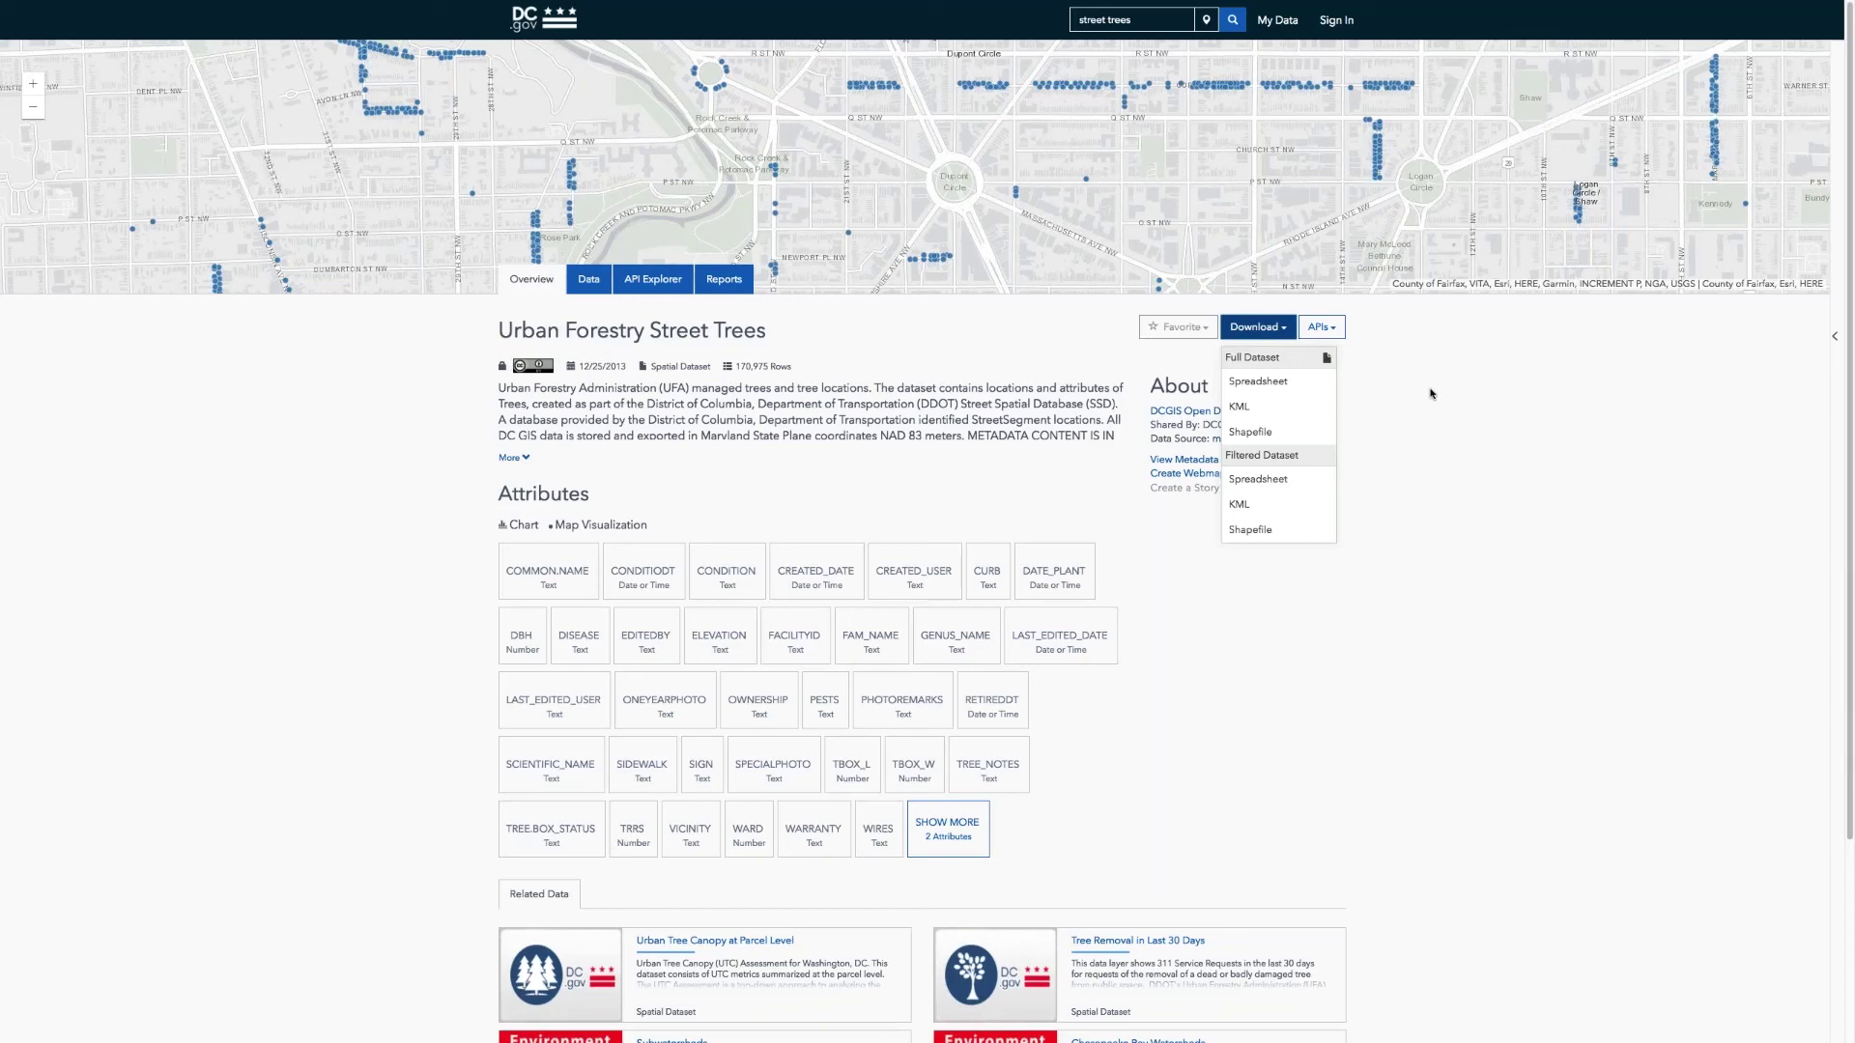
# Step: Close the Download menu, read the expanded Street Trees description, and show its records table
pyautogui.click(1430, 393)
pyautogui.press('Tab')
pyautogui.press('Return')
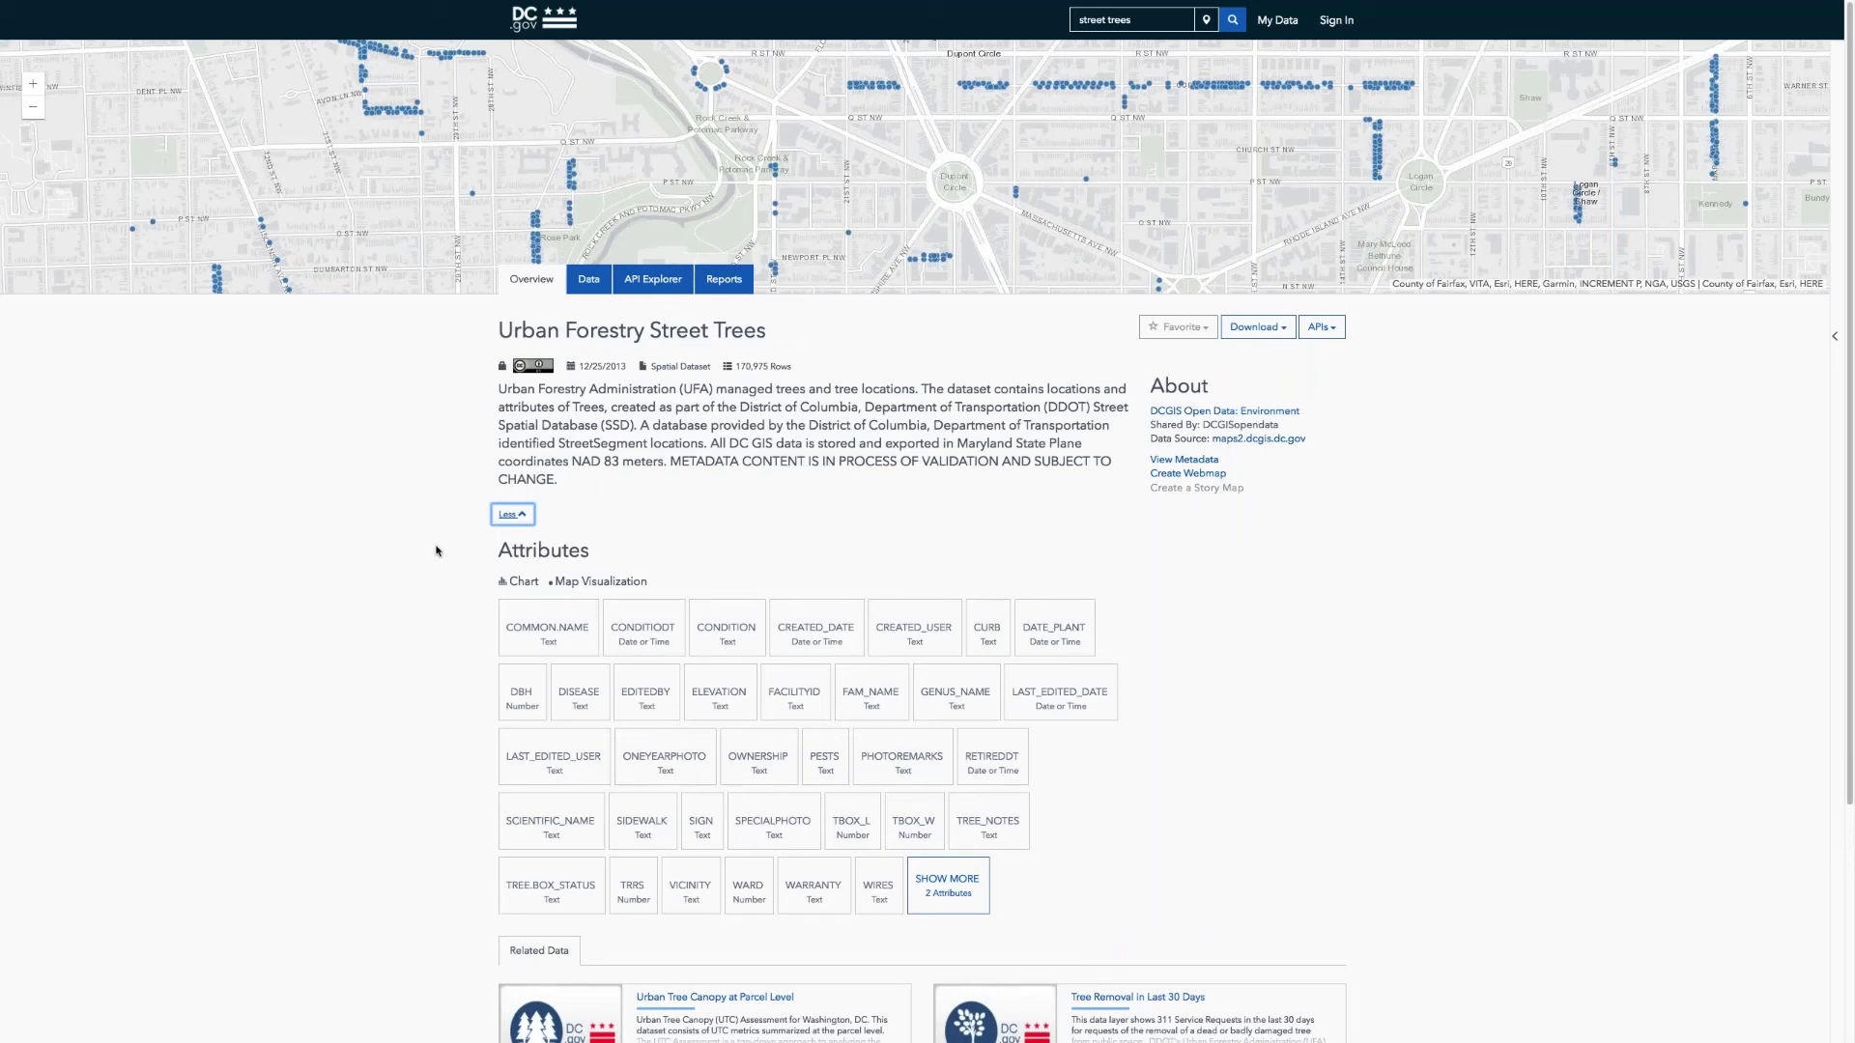
pyautogui.scroll(-3, 436, 550)
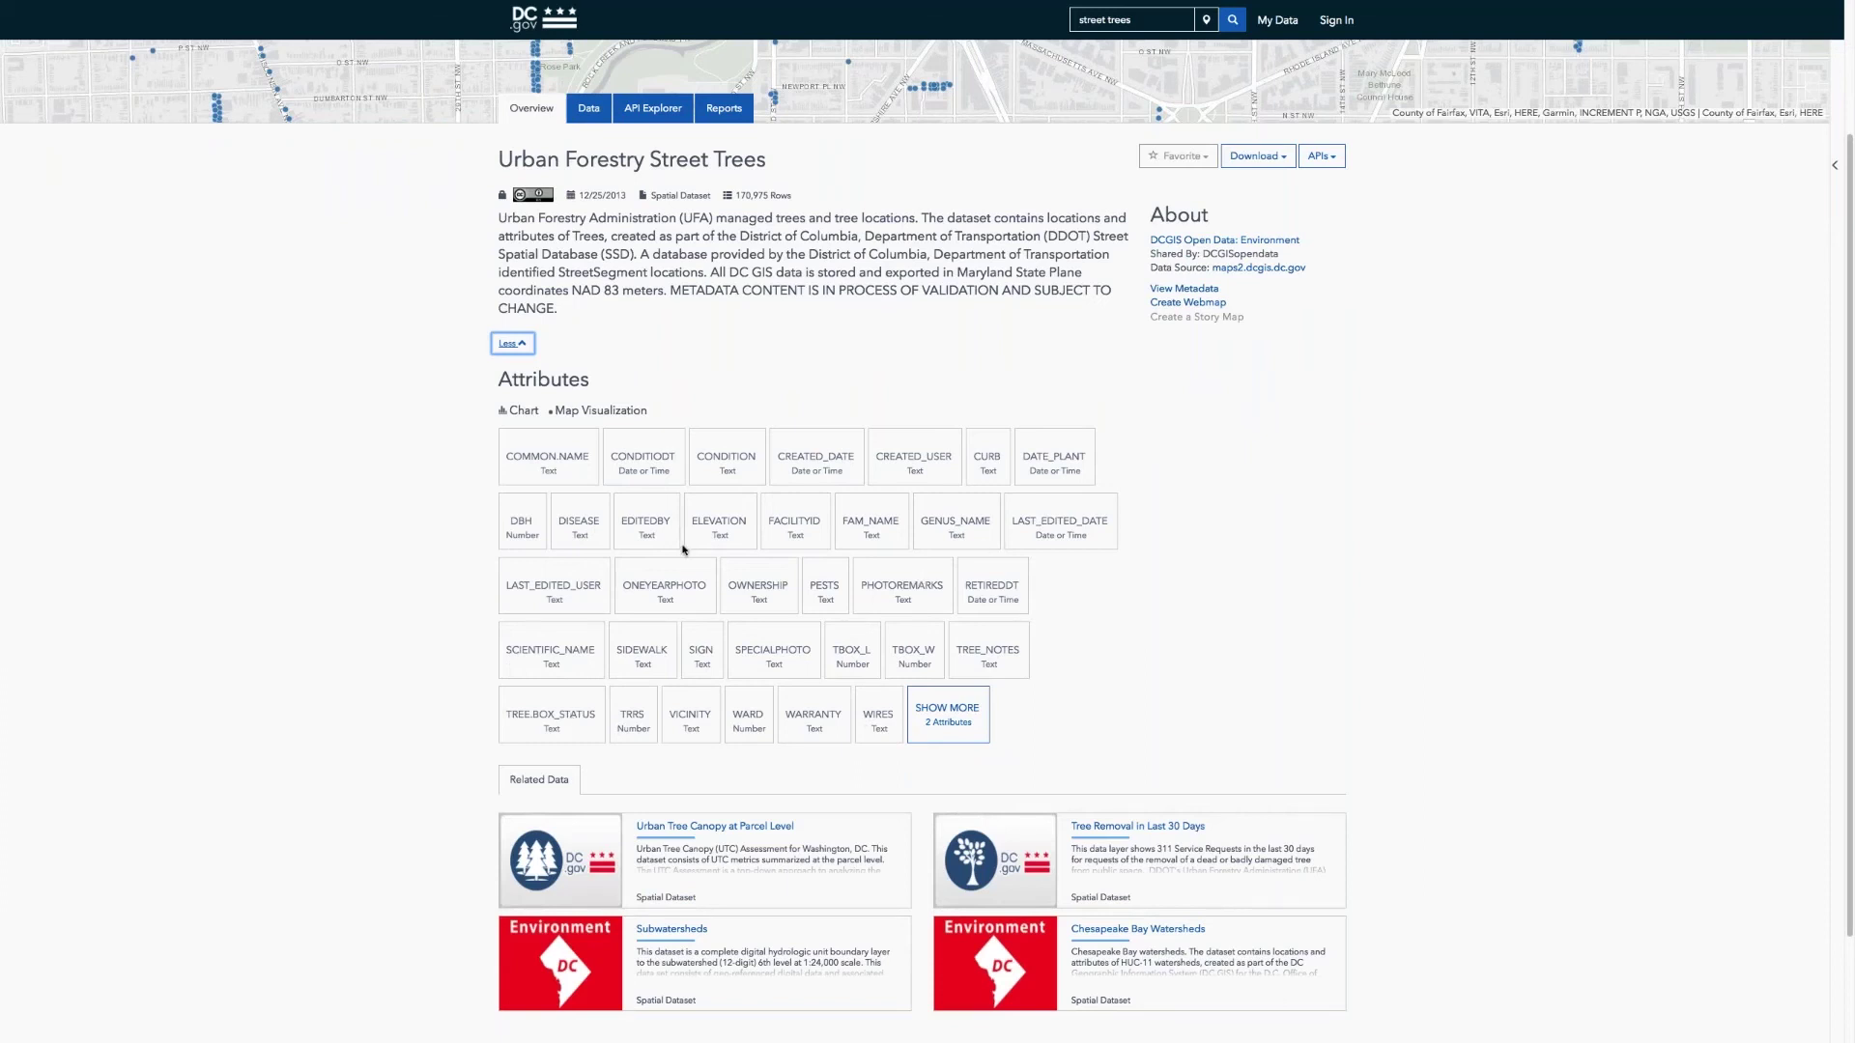
pyautogui.scroll(2, 682, 549)
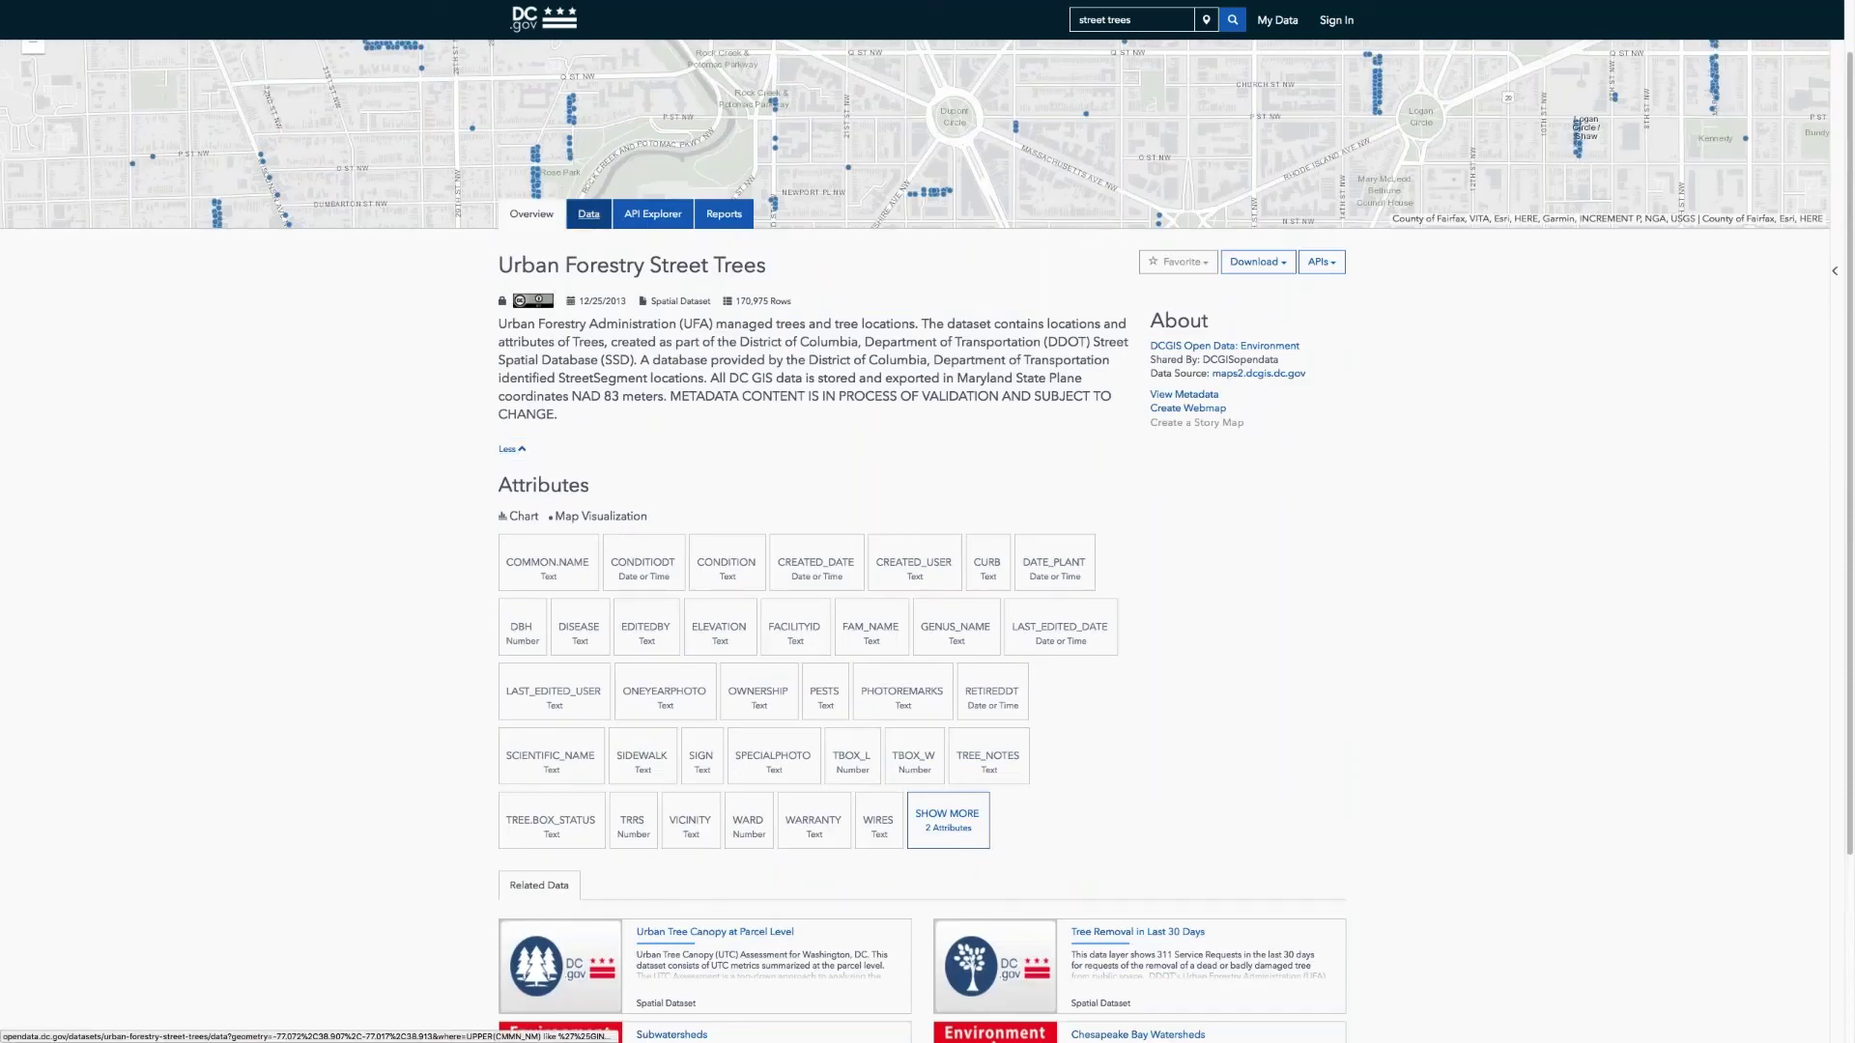
pyautogui.click(588, 213)
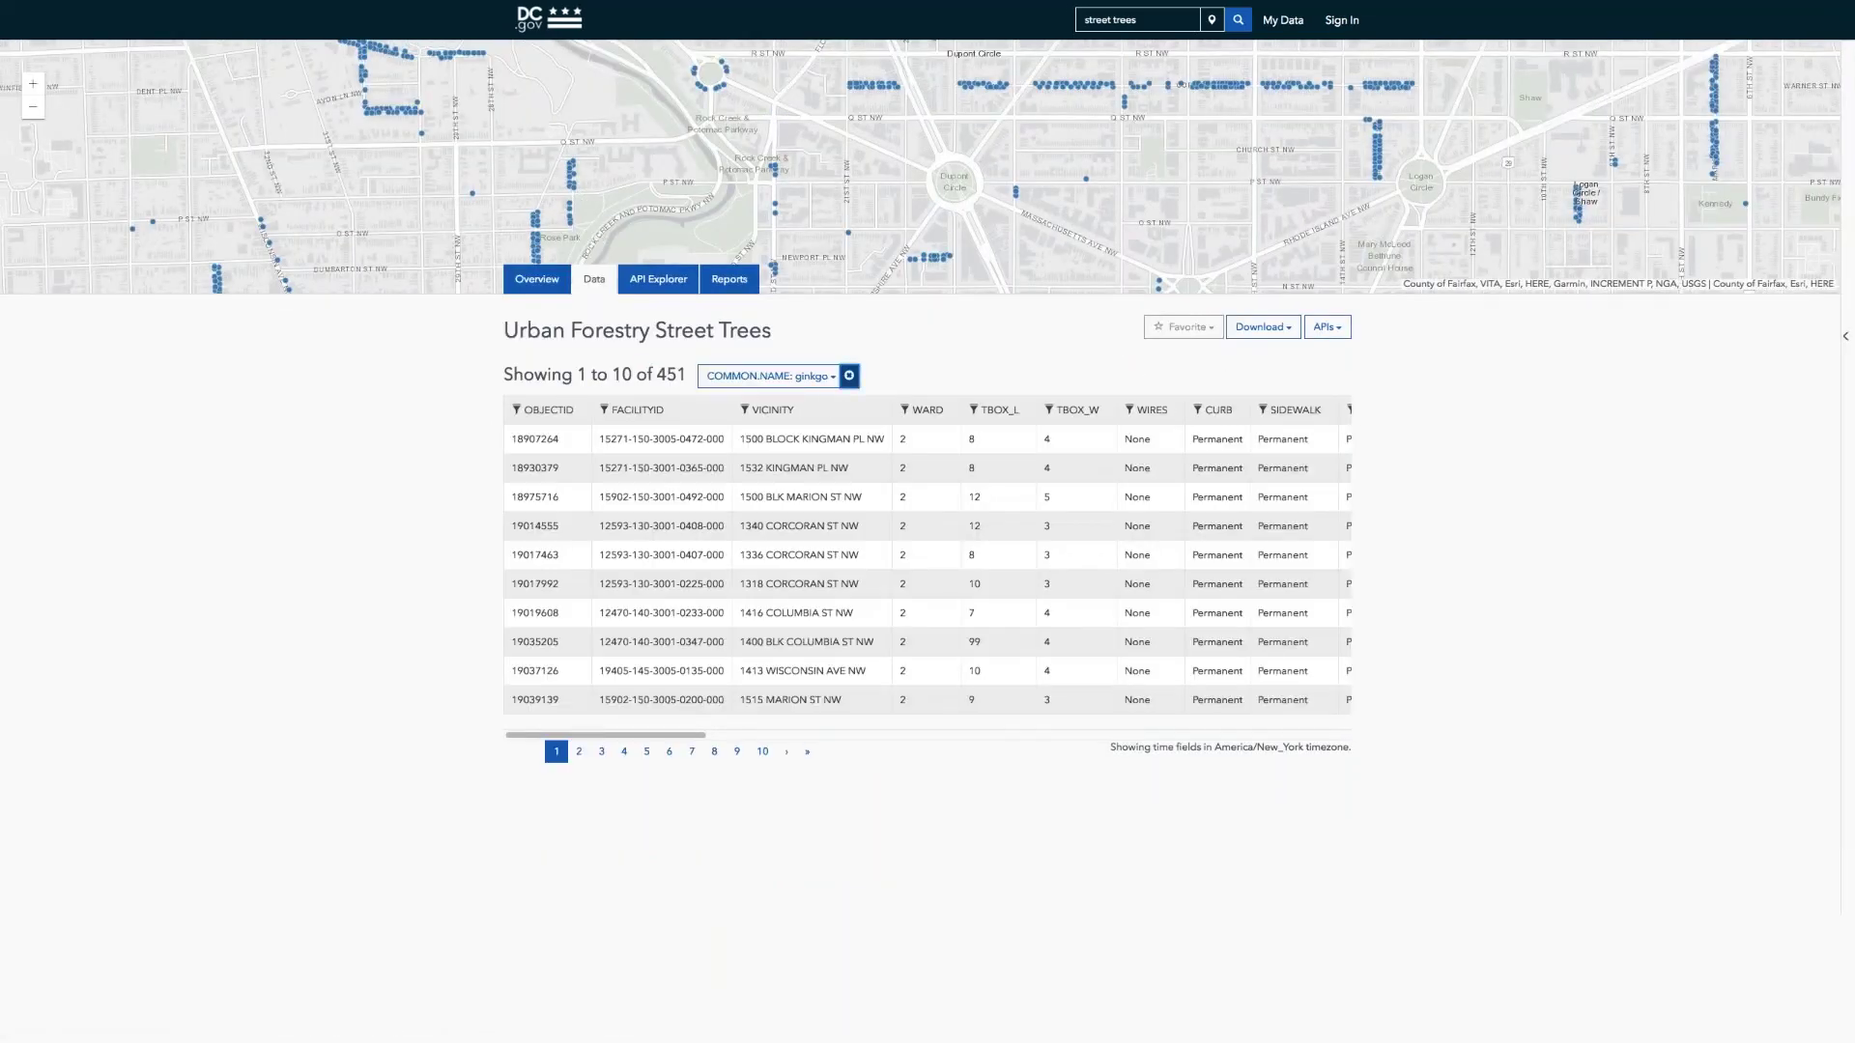
# Step: Remove the ginkgo COMMON_NAME filter and scroll sideways across all street tree records
pyautogui.click(849, 376)
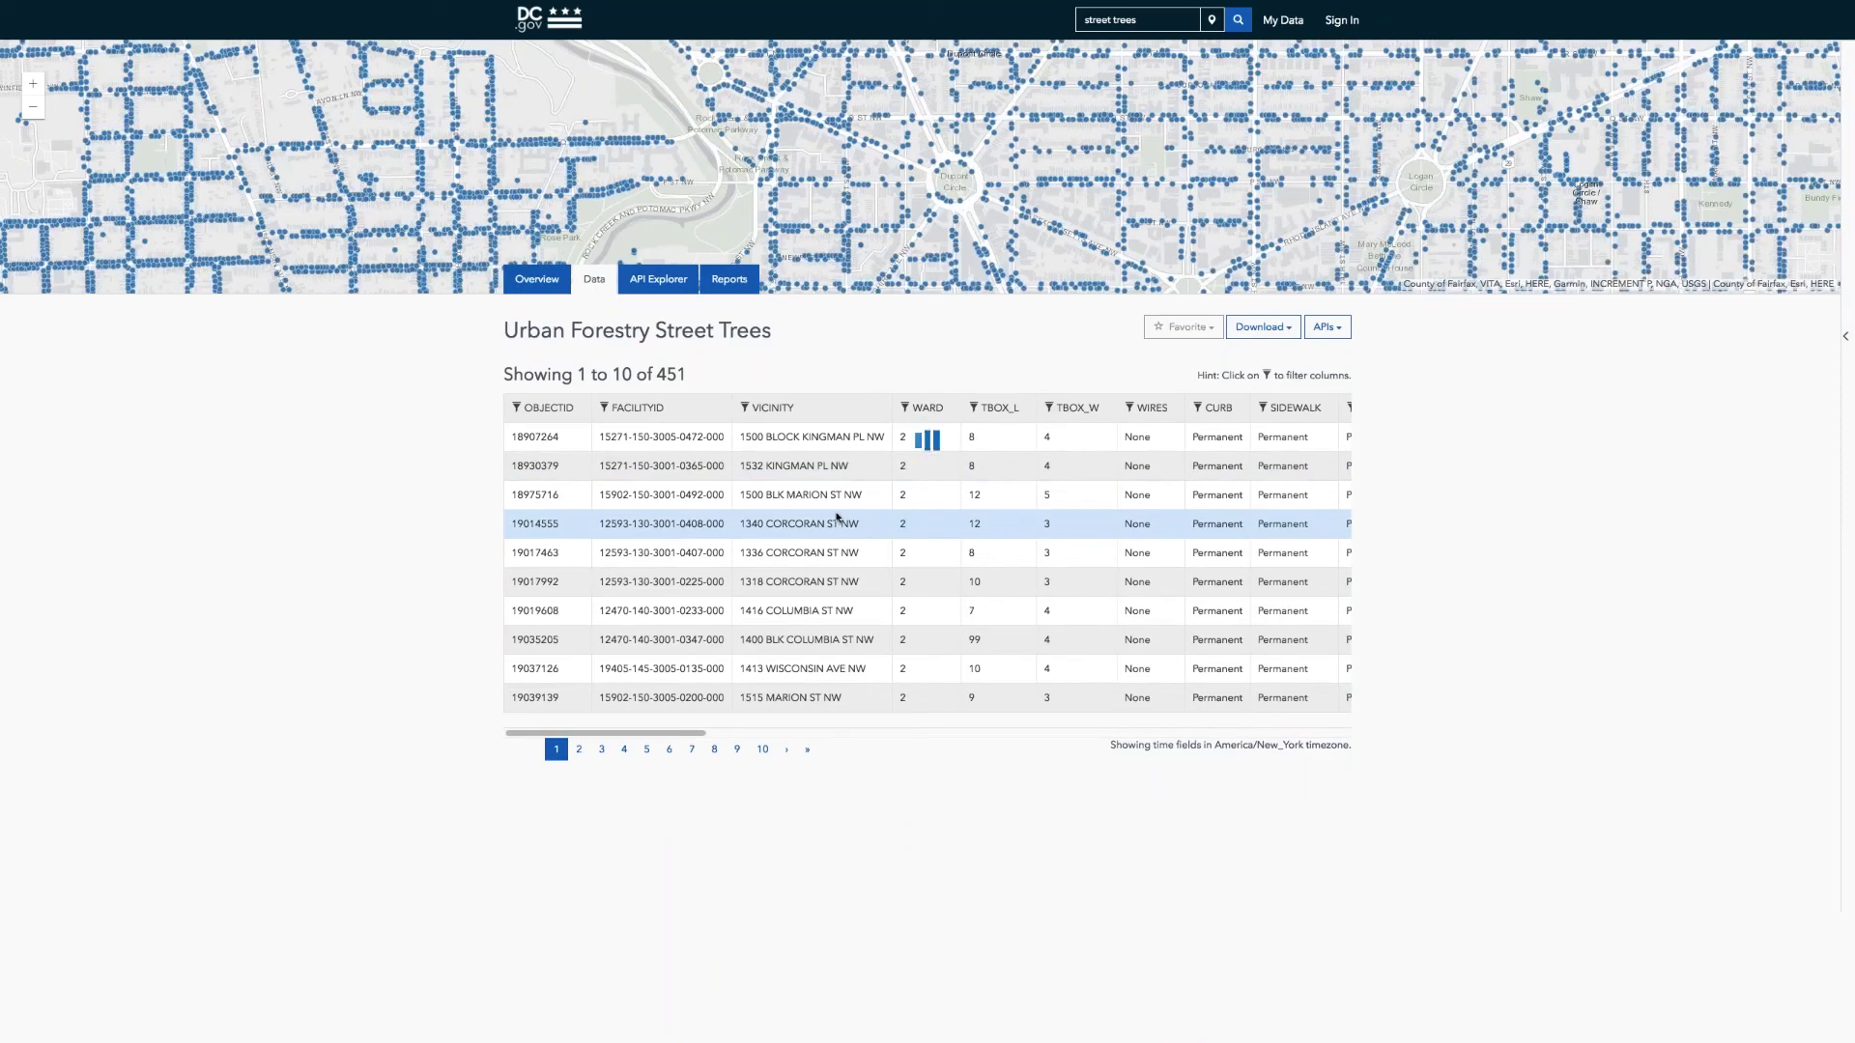
pyautogui.hscroll(8, 838, 518)
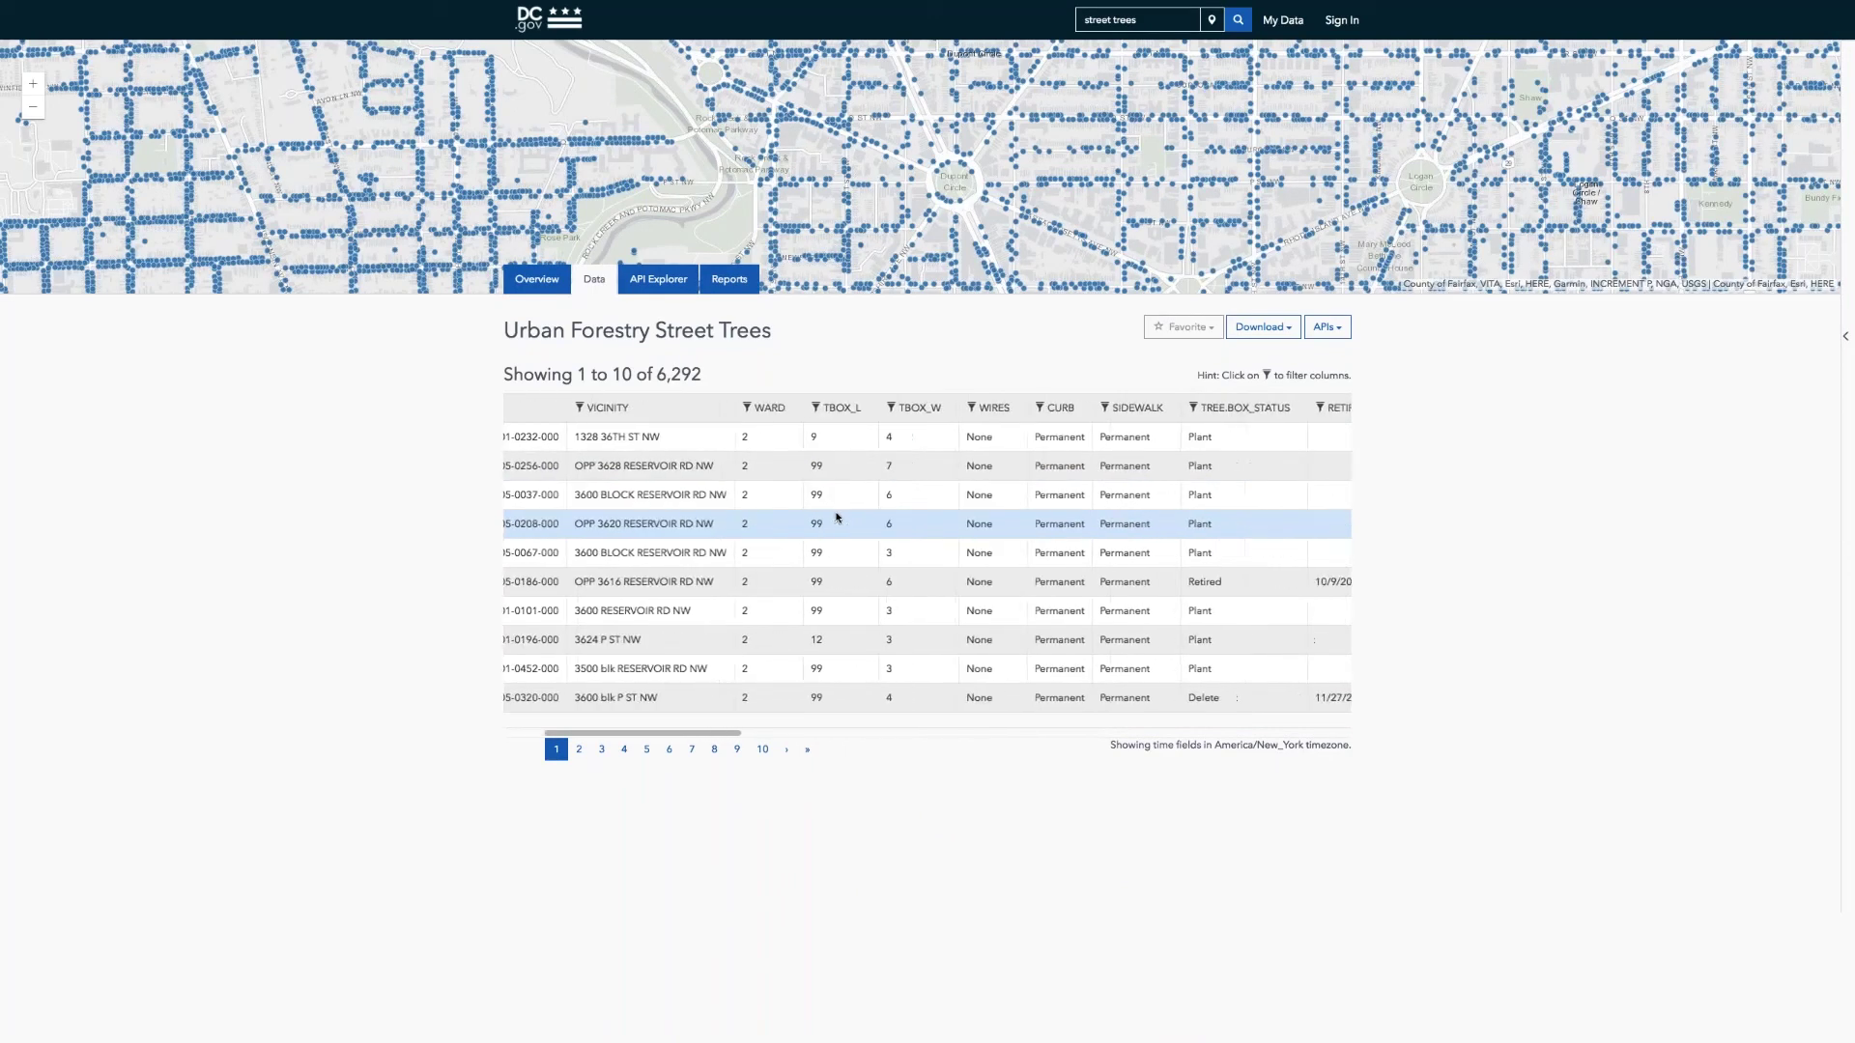
pyautogui.hscroll(10, 838, 518)
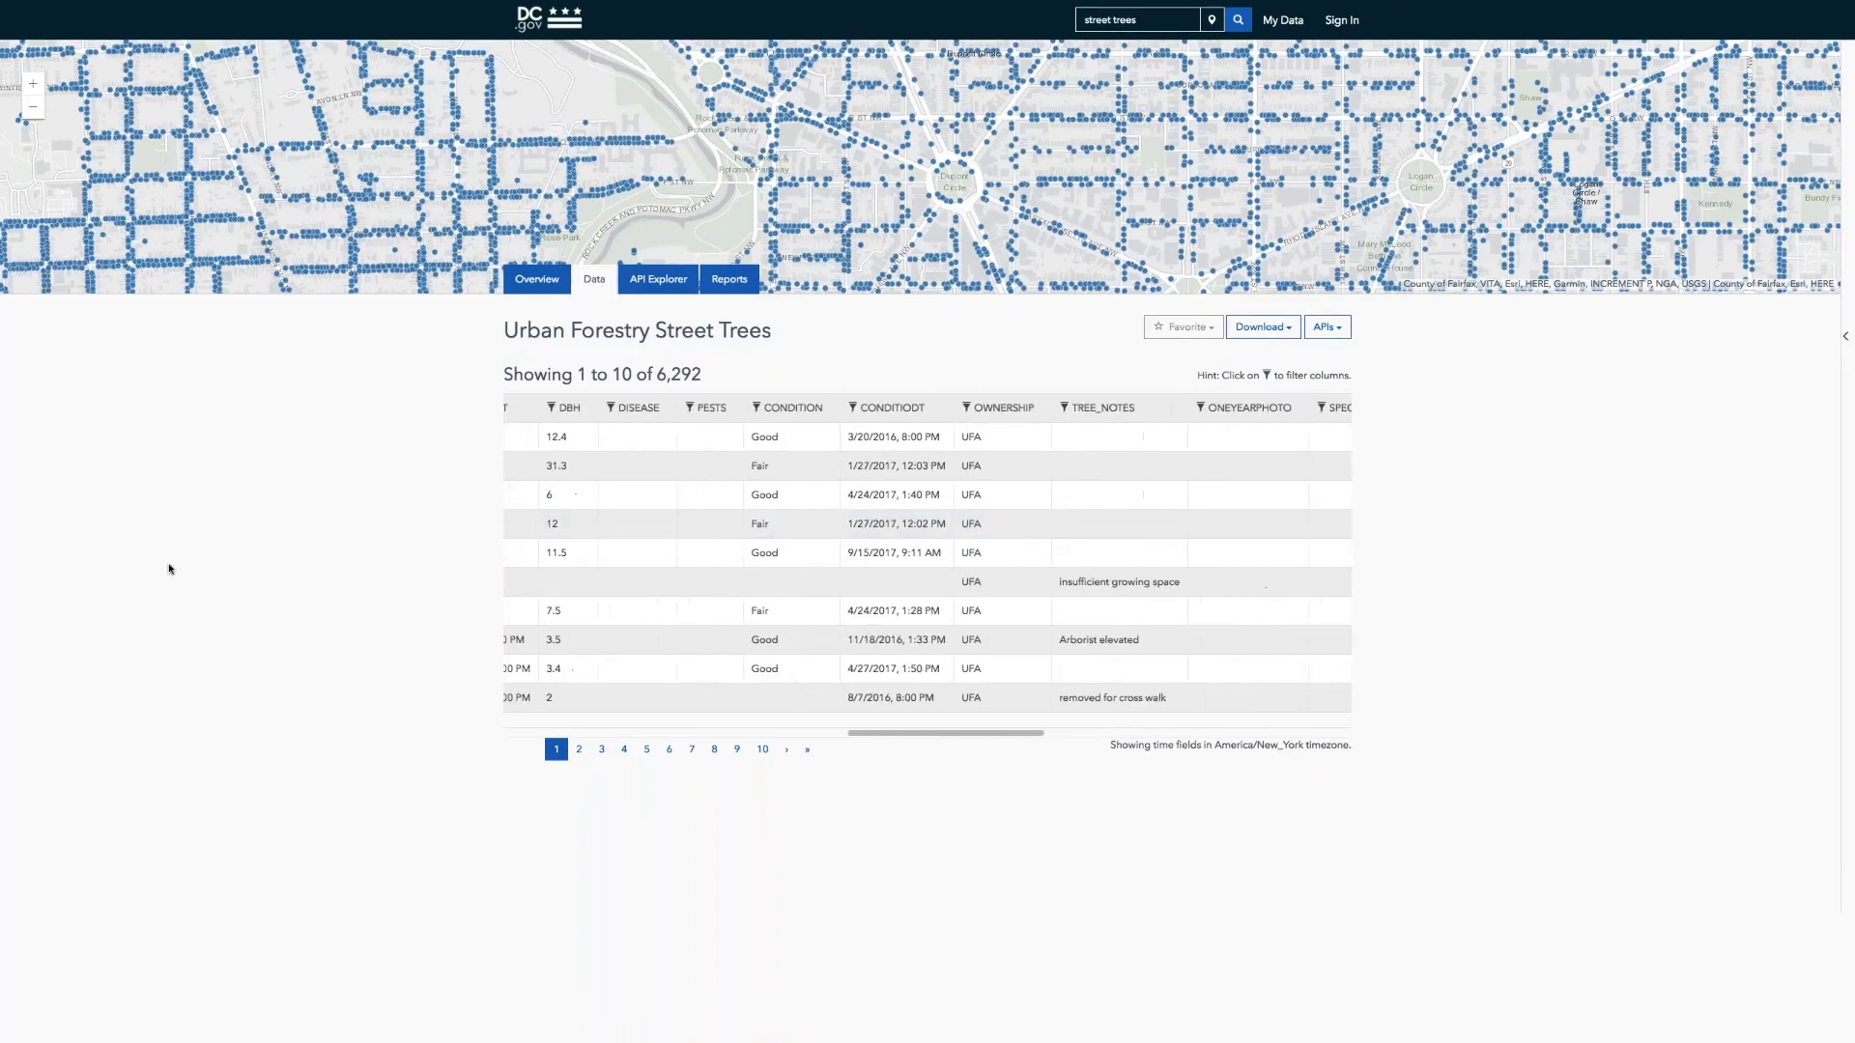
# Step: Clear the Find box and run an empty search to list all 838 datasets
pyautogui.doubleClick(1124, 19)
pyautogui.hotkey('ctrl', 'a')
pyautogui.press('BackSpace')
pyautogui.press('Tab')
pyautogui.press('Return')
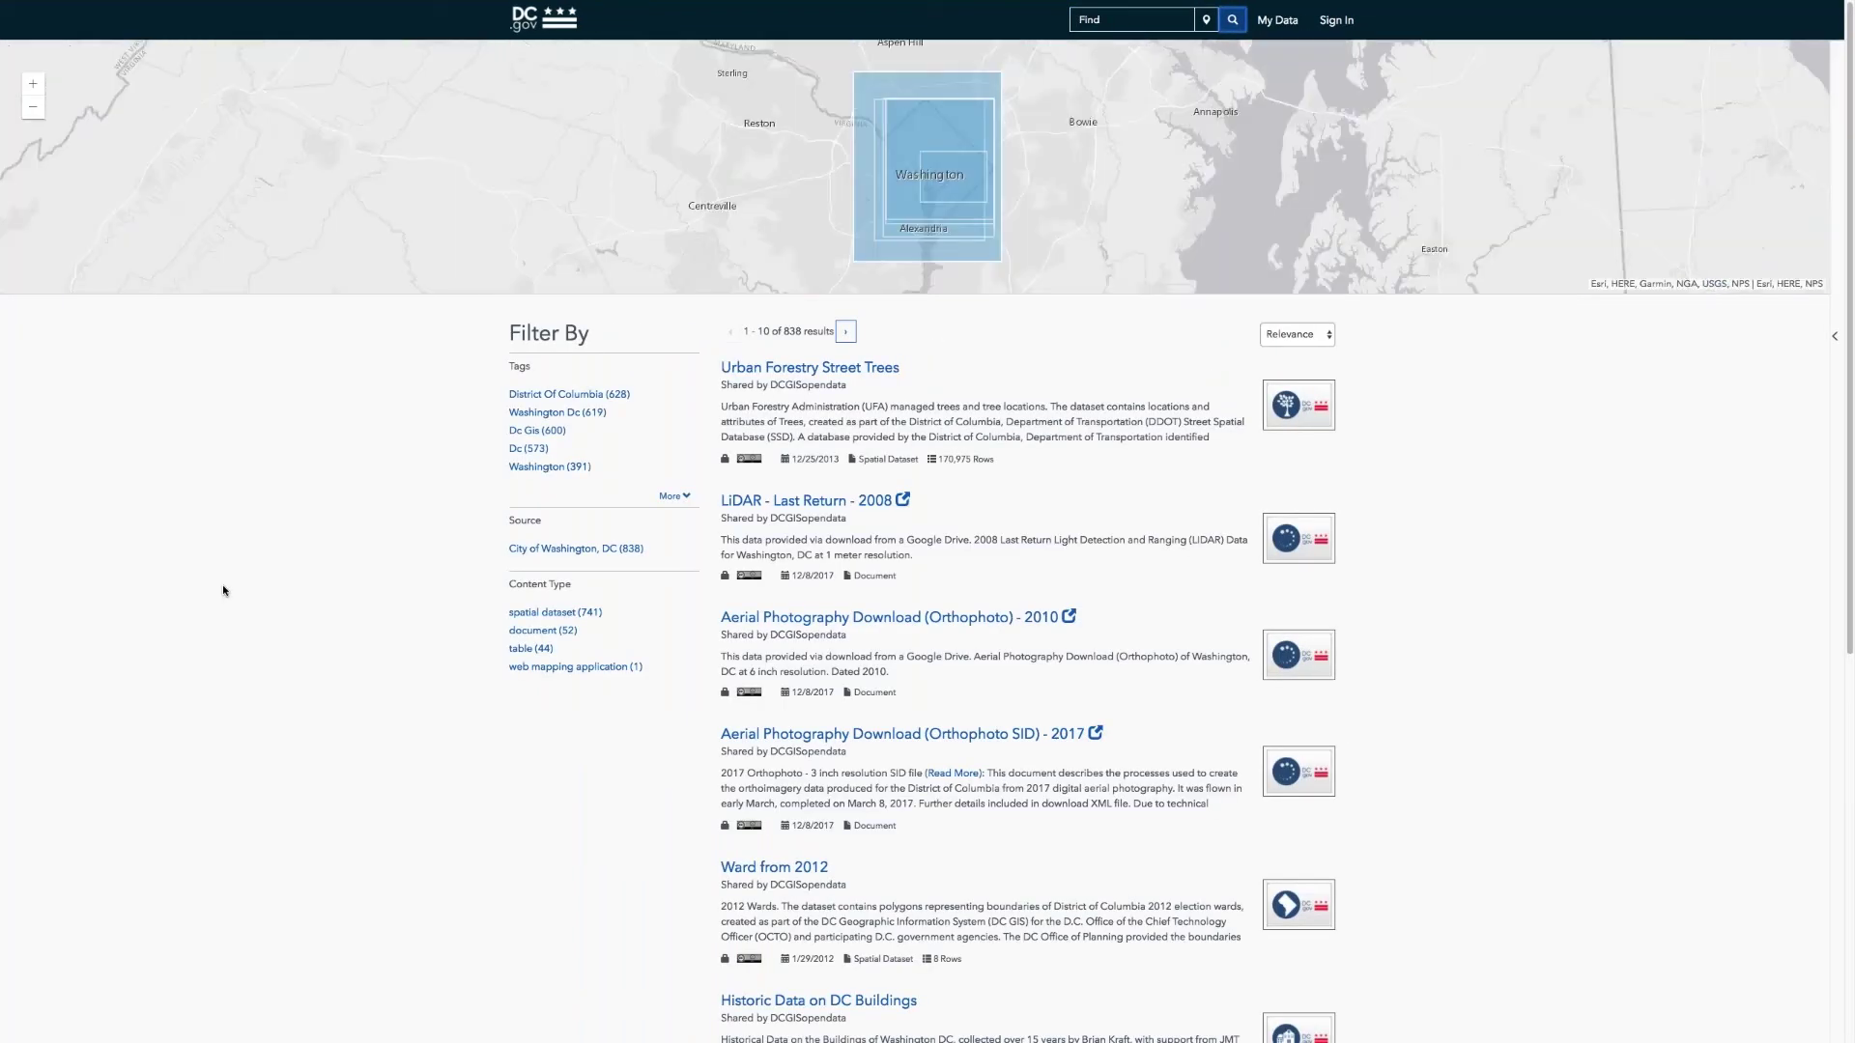
pyautogui.moveTo(179, 4)
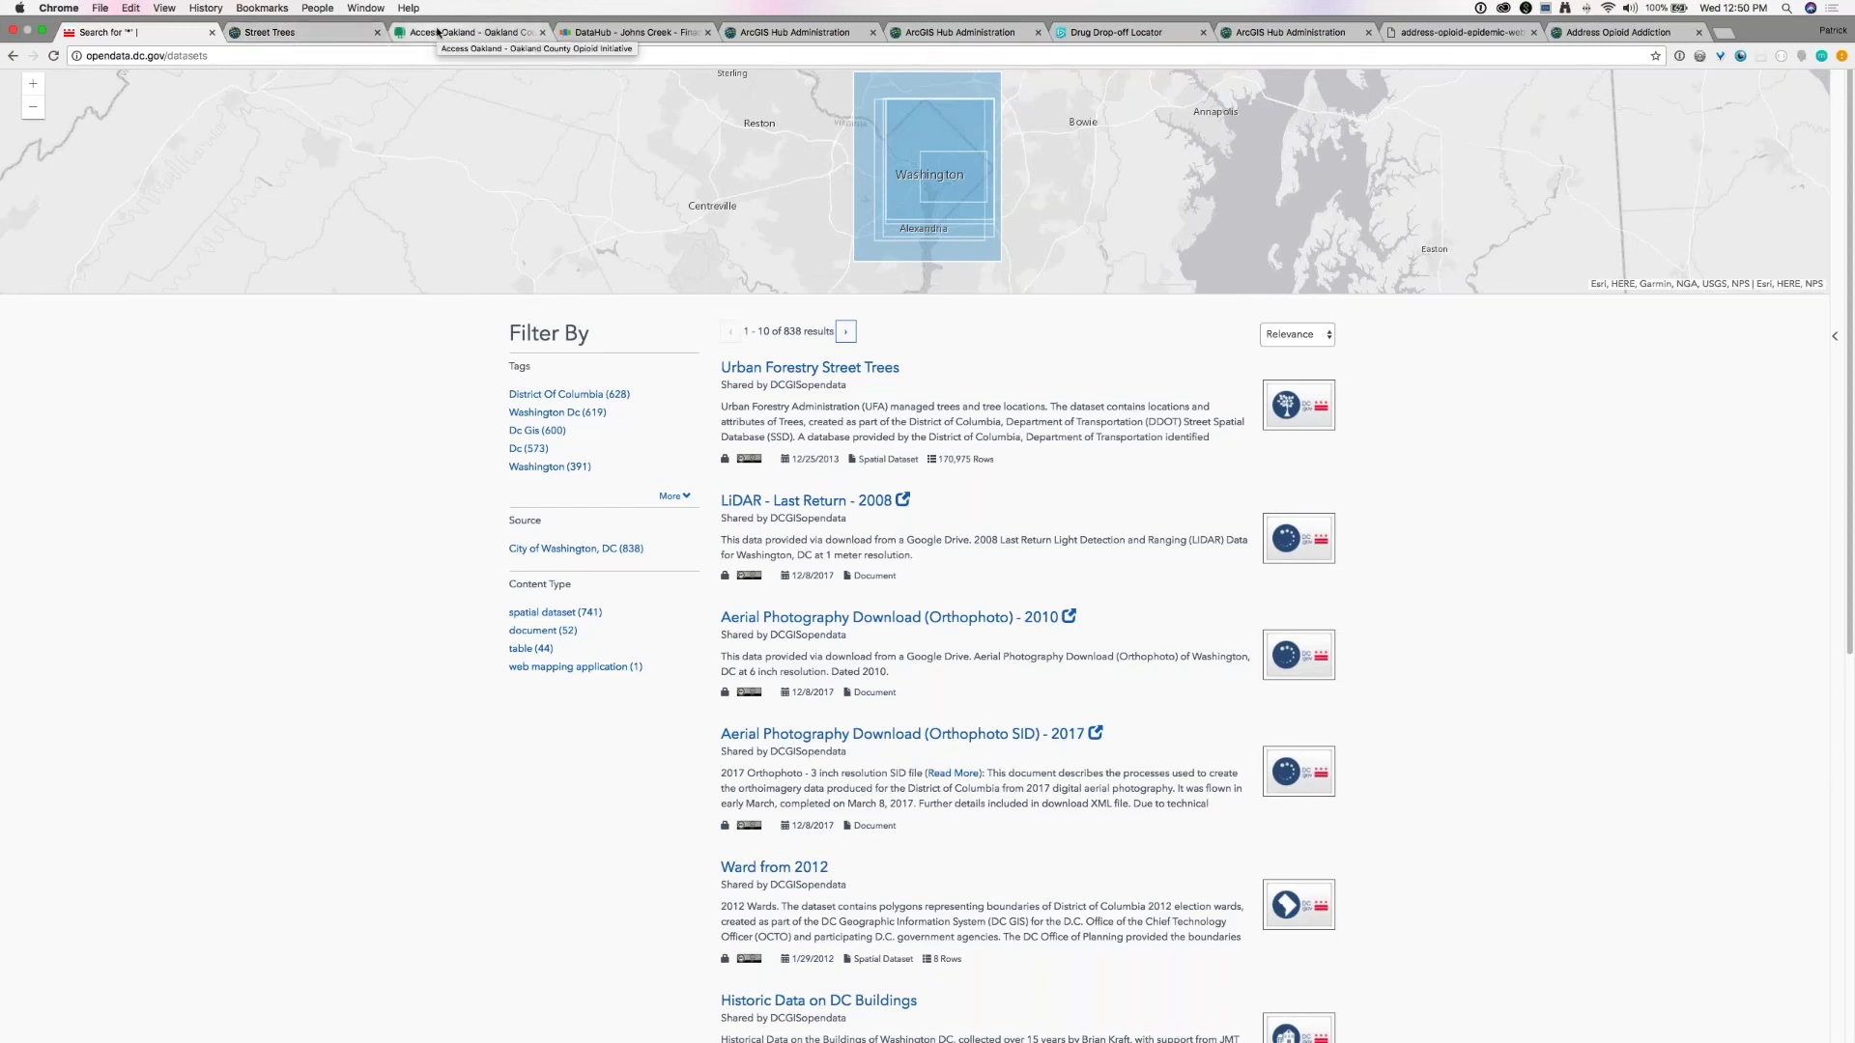
# Step: Switch to the ArcGIS Hub initiative administration page
pyautogui.click(797, 32)
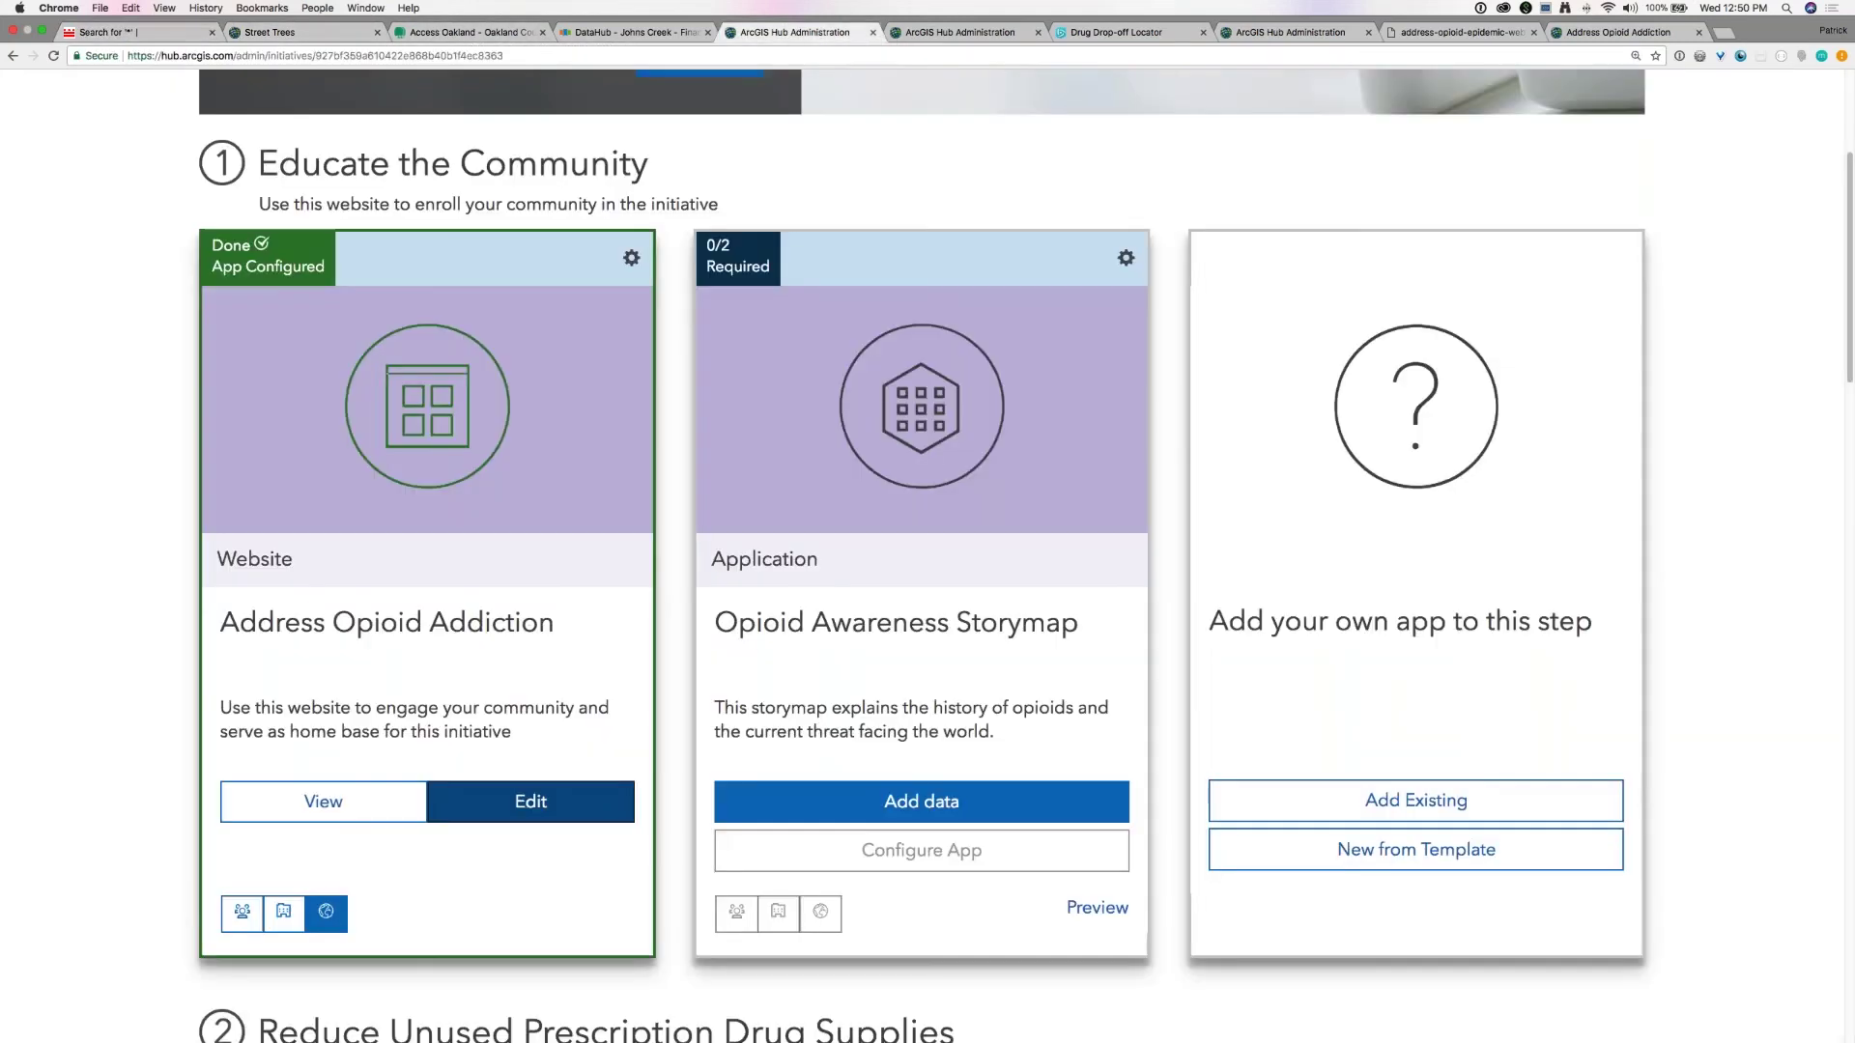
pyautogui.scroll(7, 37, 270)
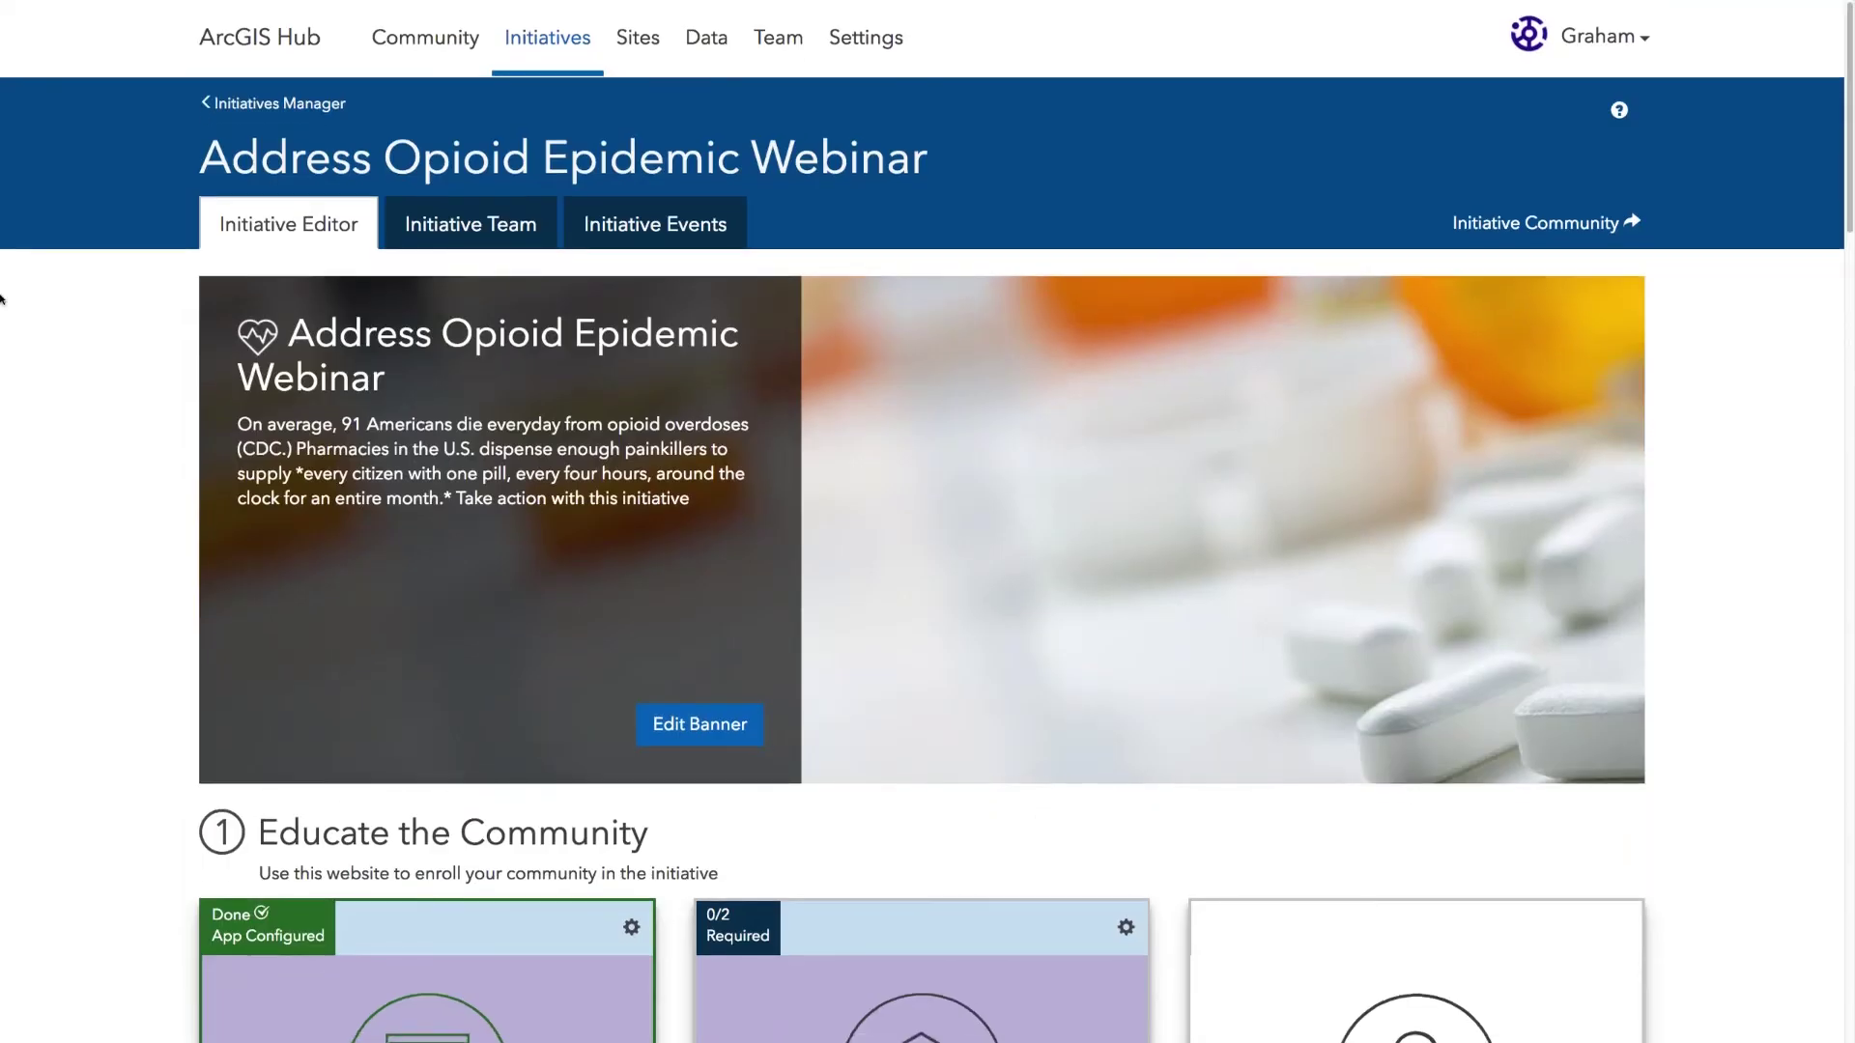
pyautogui.scroll(-1, 20, 290)
pyautogui.scroll(1, 21, 289)
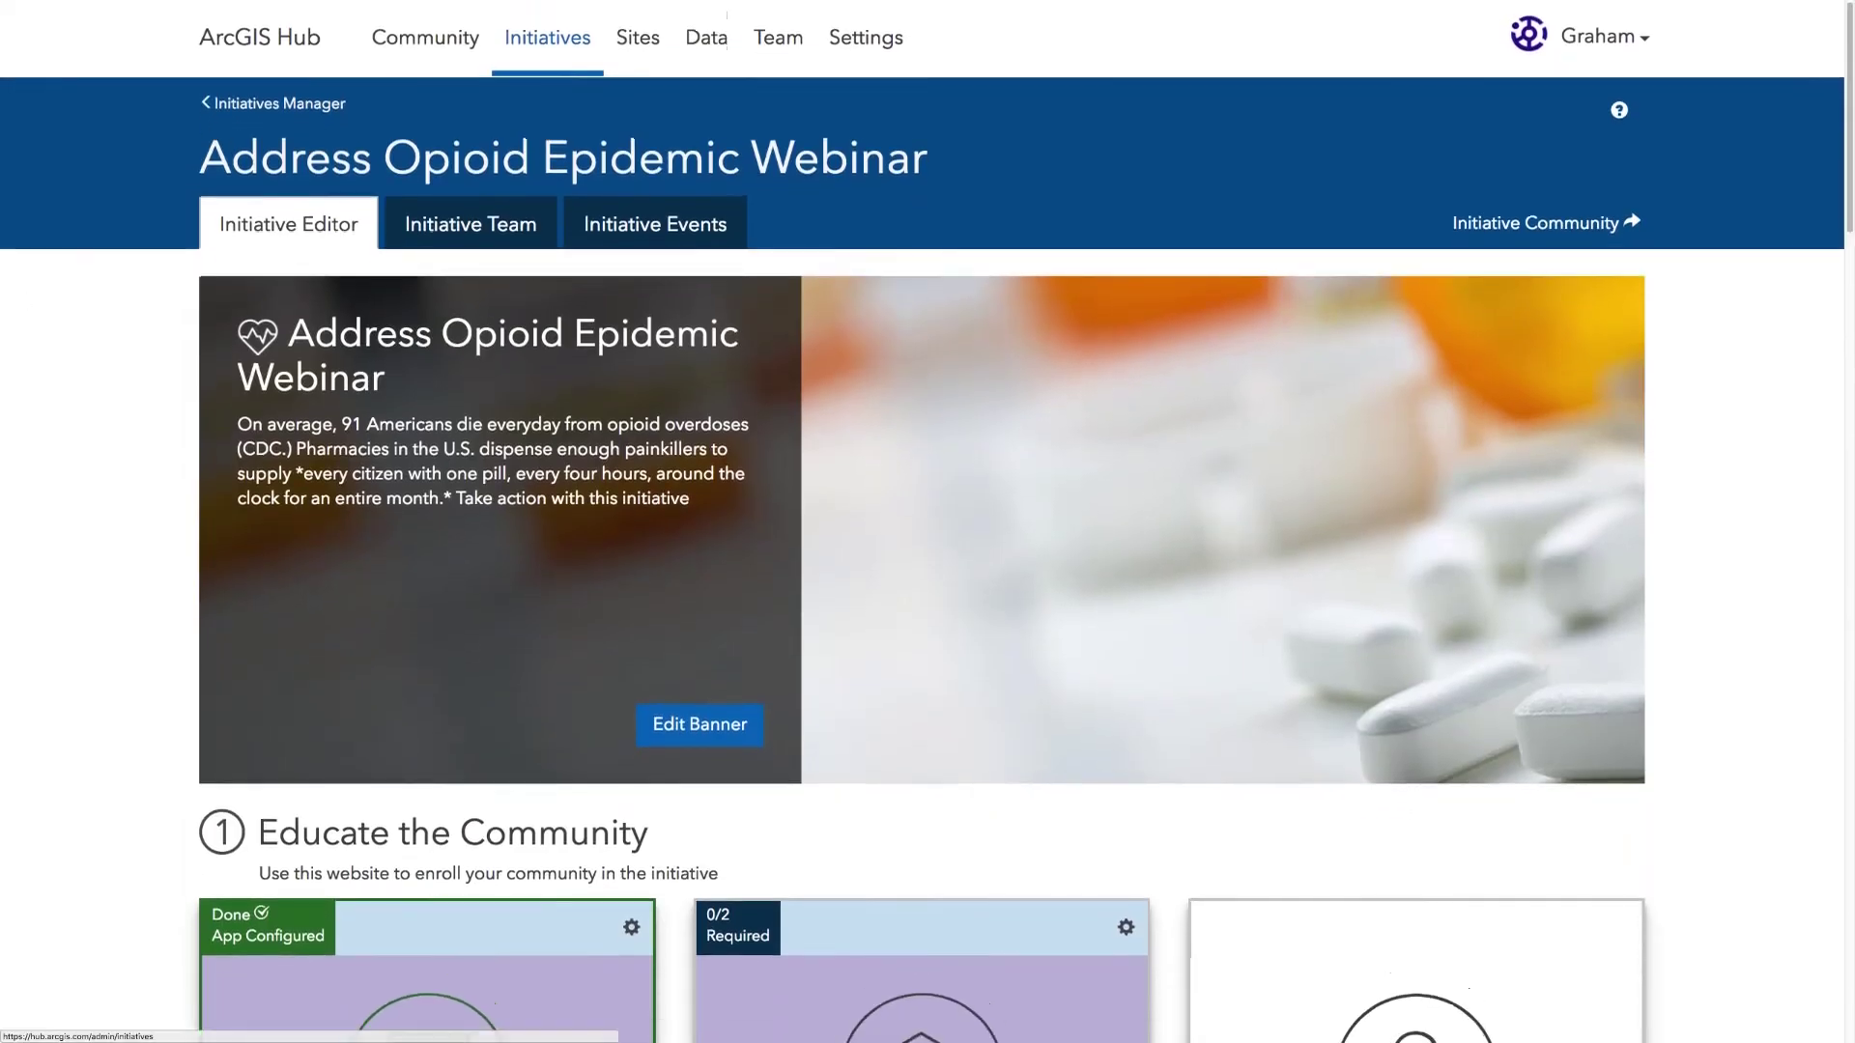
# Step: Open the Community dashboard and browse its Comments list
pyautogui.click(457, 36)
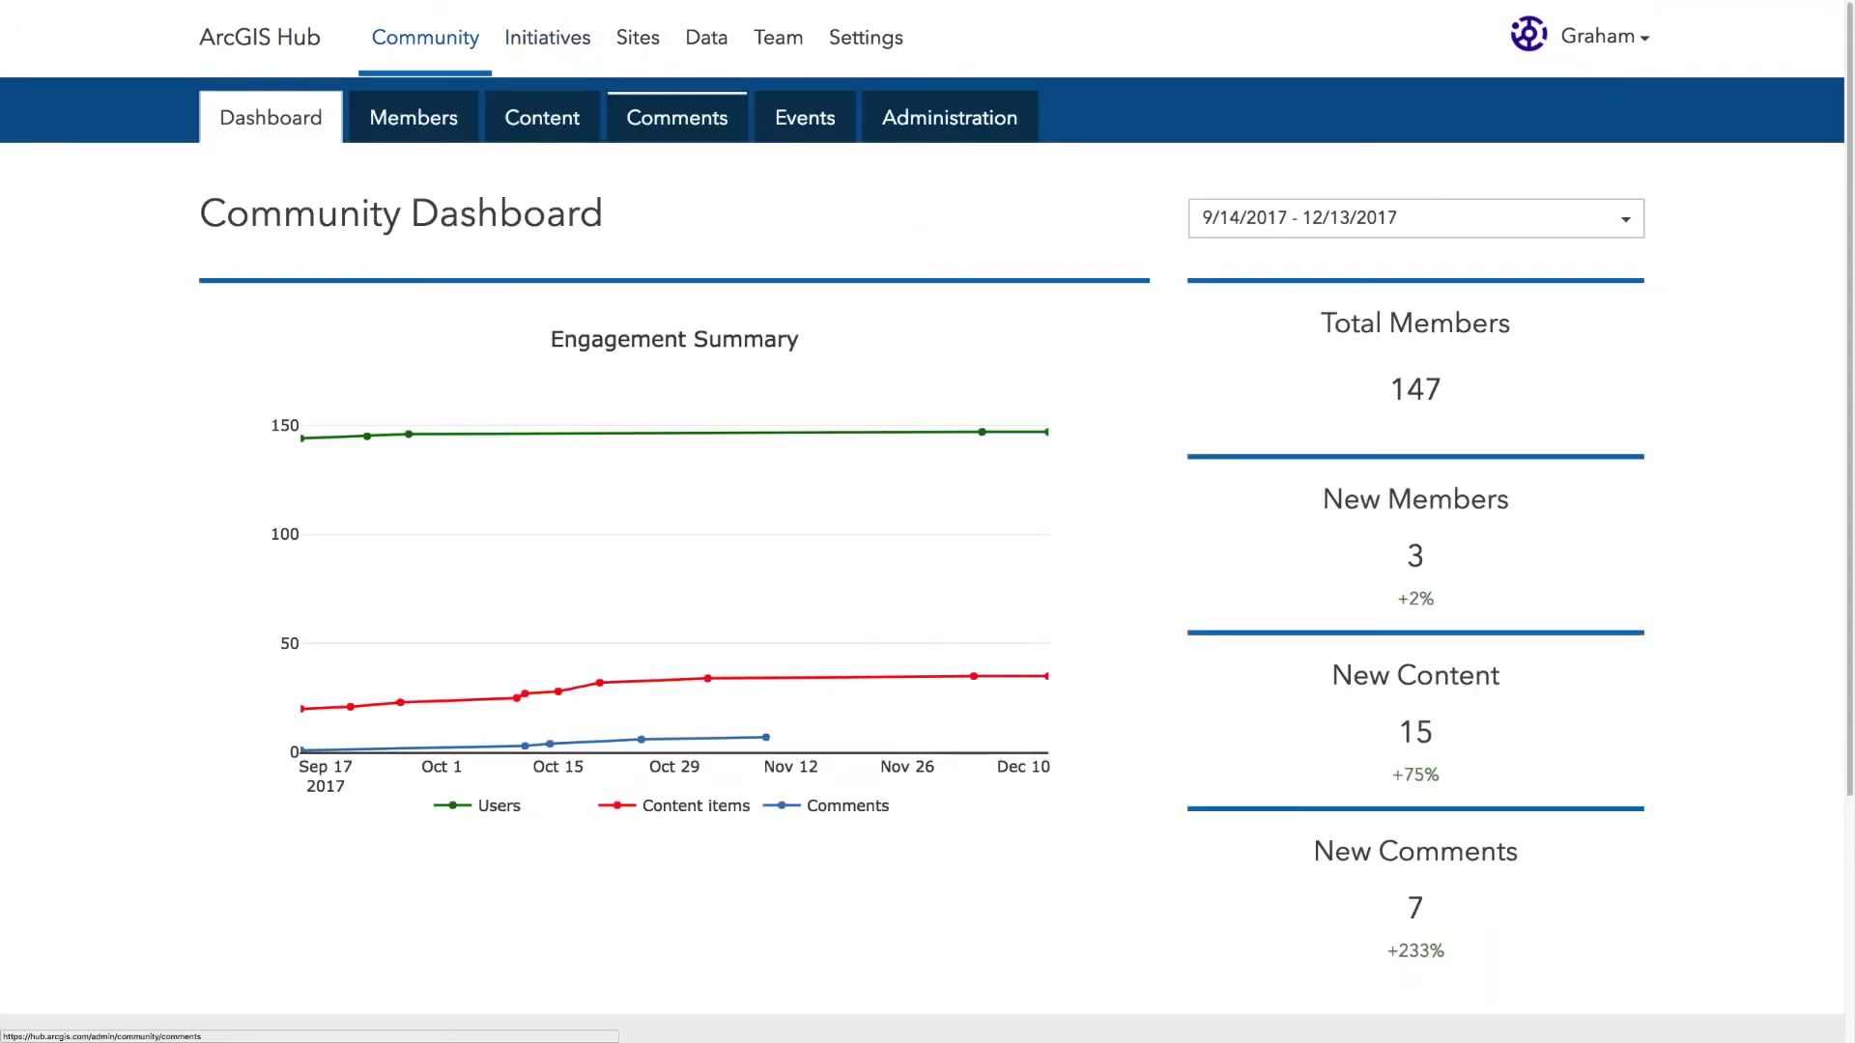
pyautogui.click(676, 117)
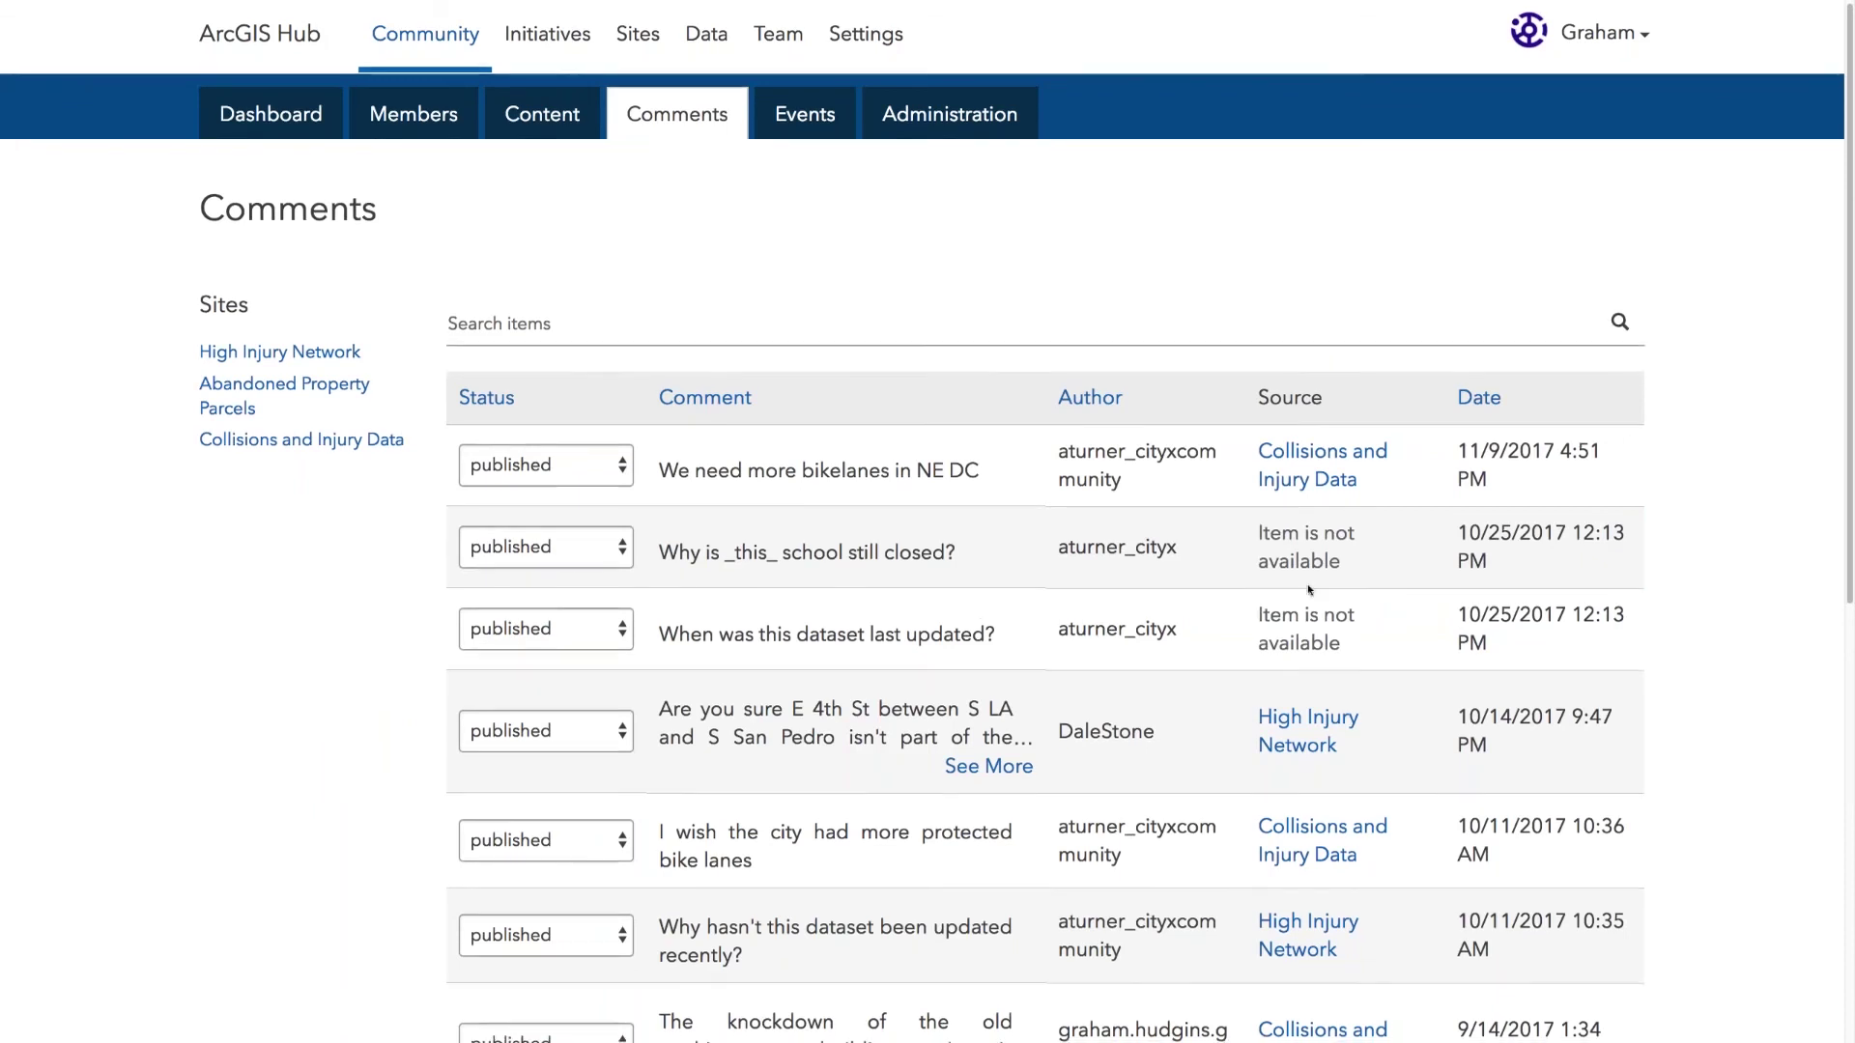
pyautogui.scroll(-1, 1430, 594)
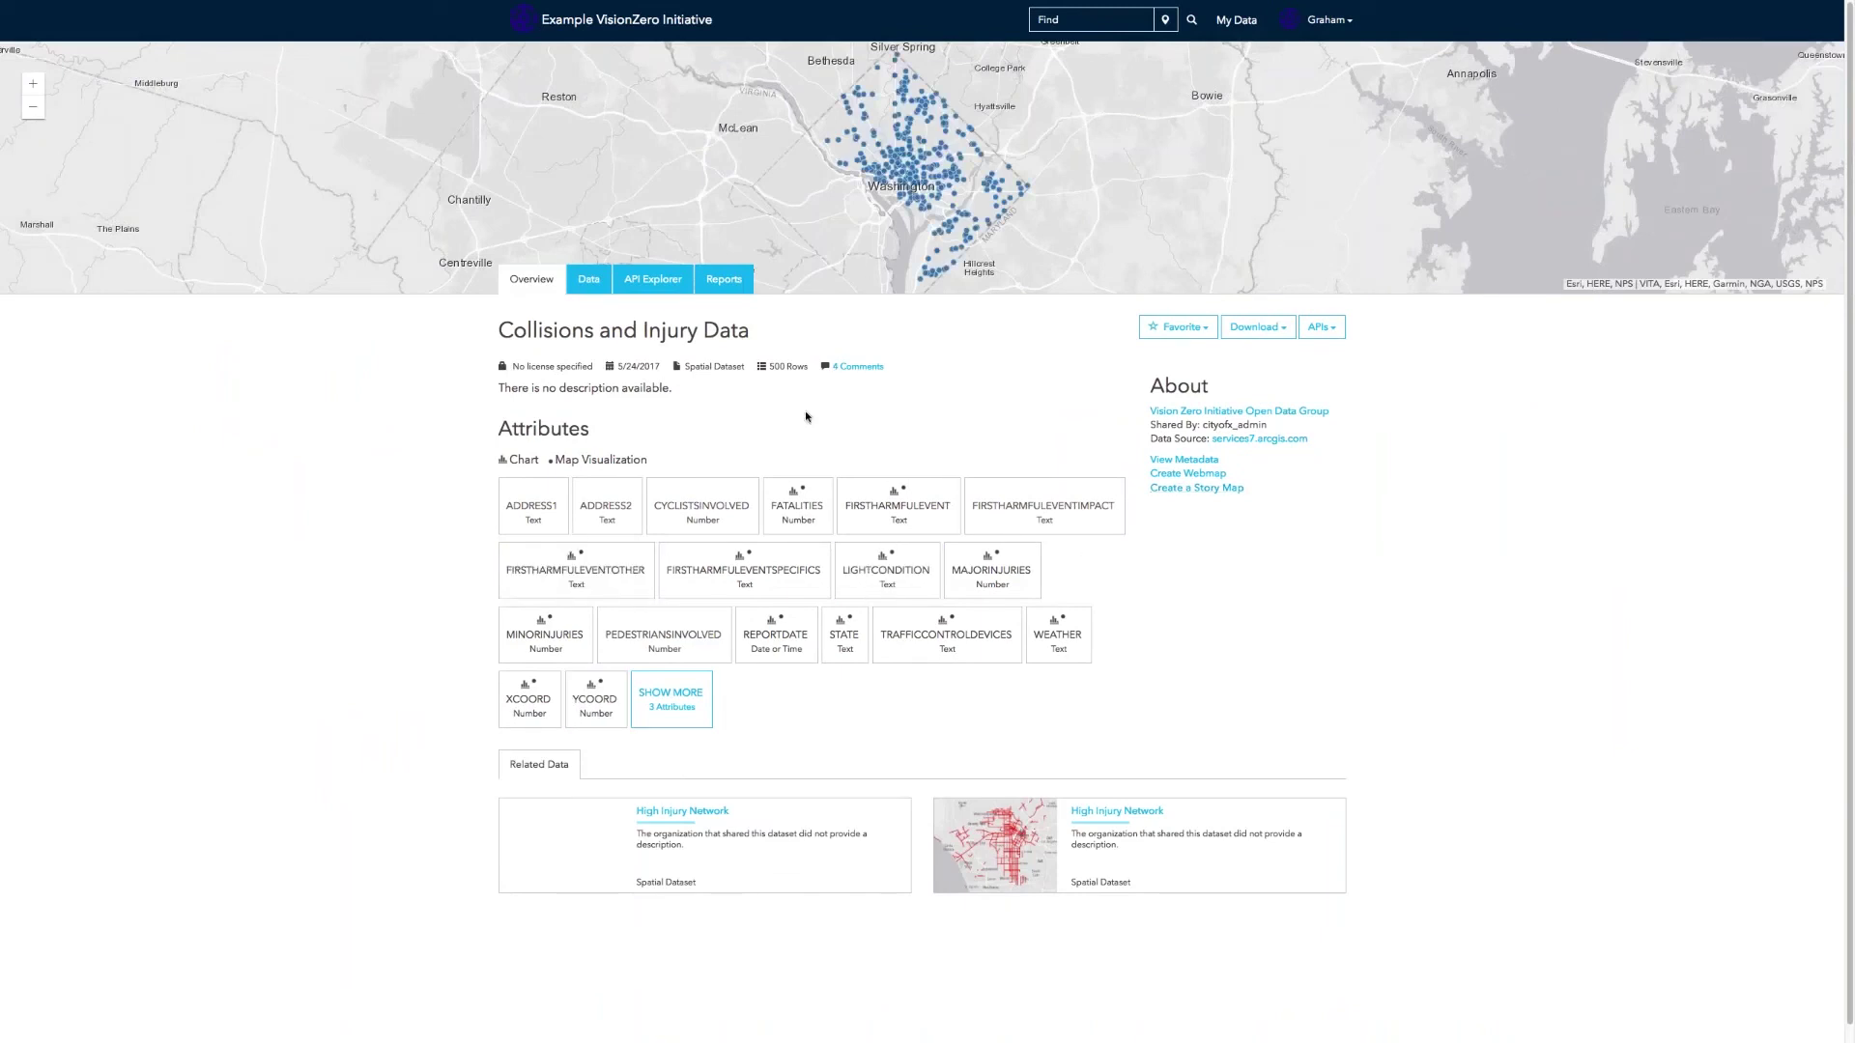
# Step: Show the 4 Collisions and Injury Data comments, browse Reports, Data and Overview, and start a comment
pyautogui.click(855, 367)
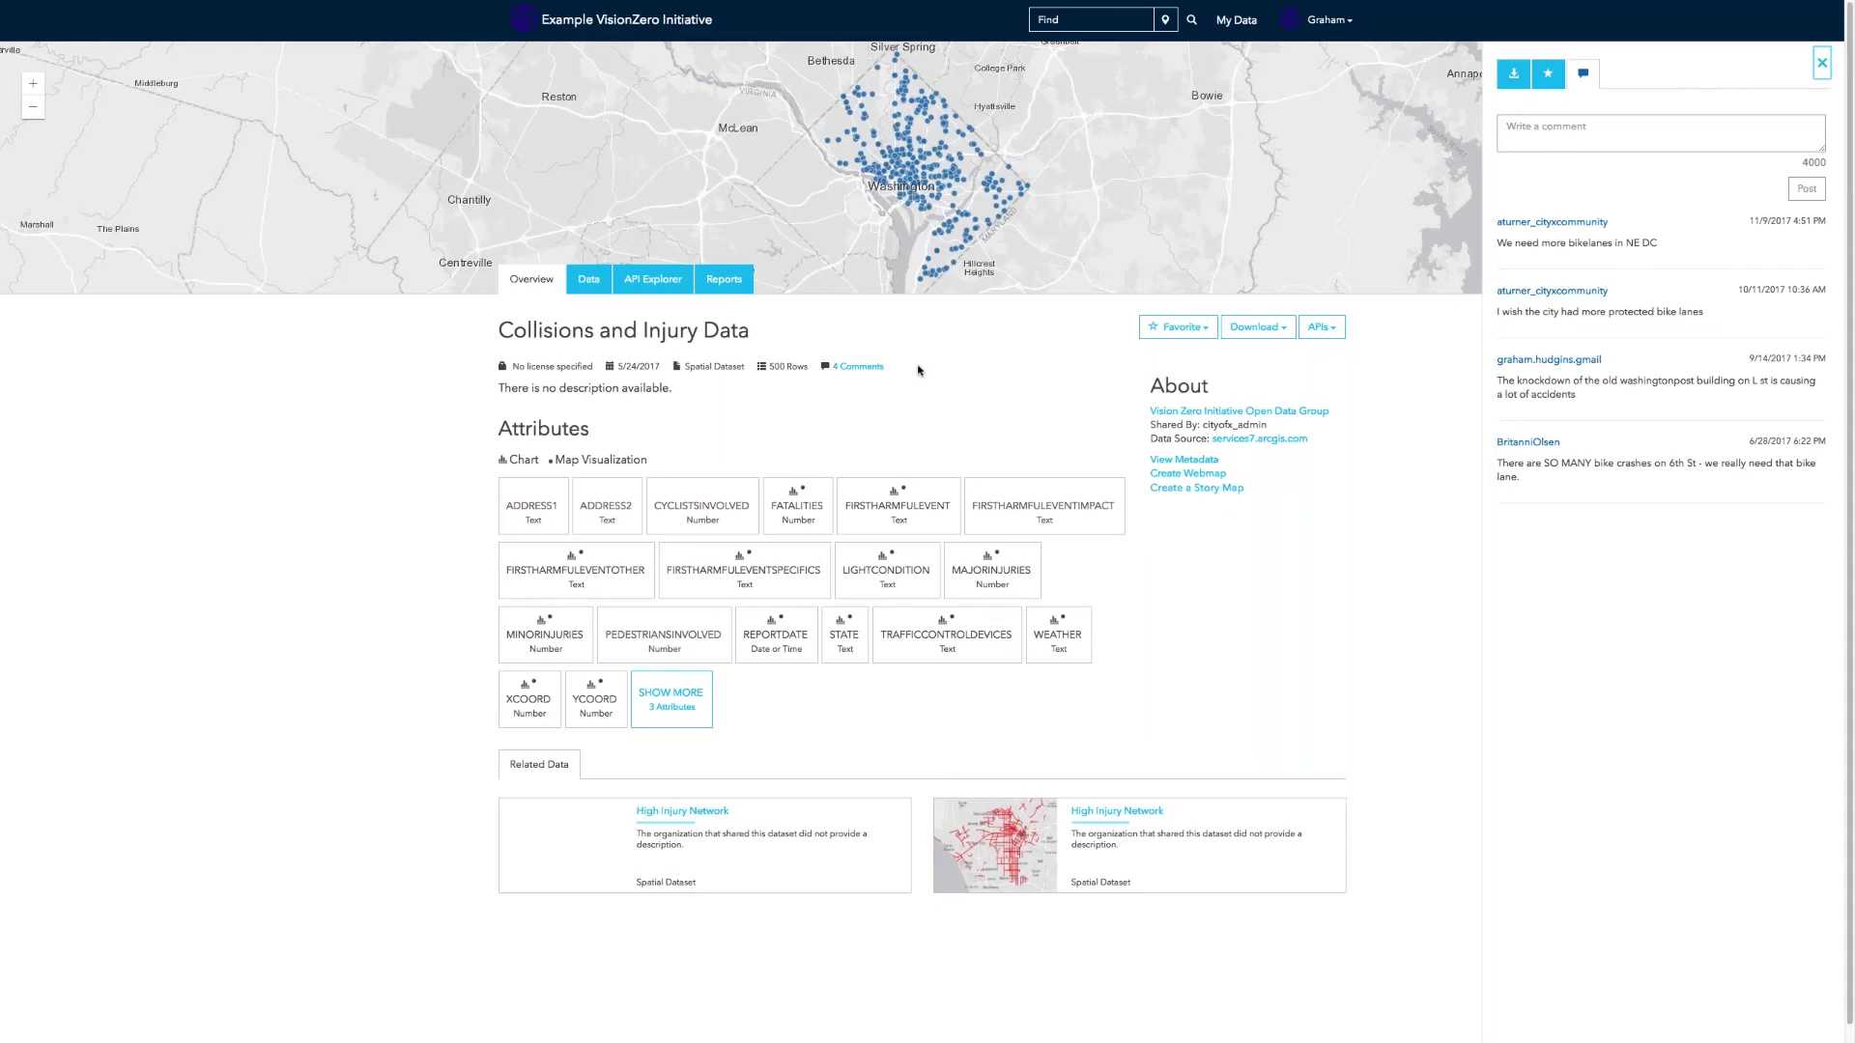
pyautogui.click(723, 280)
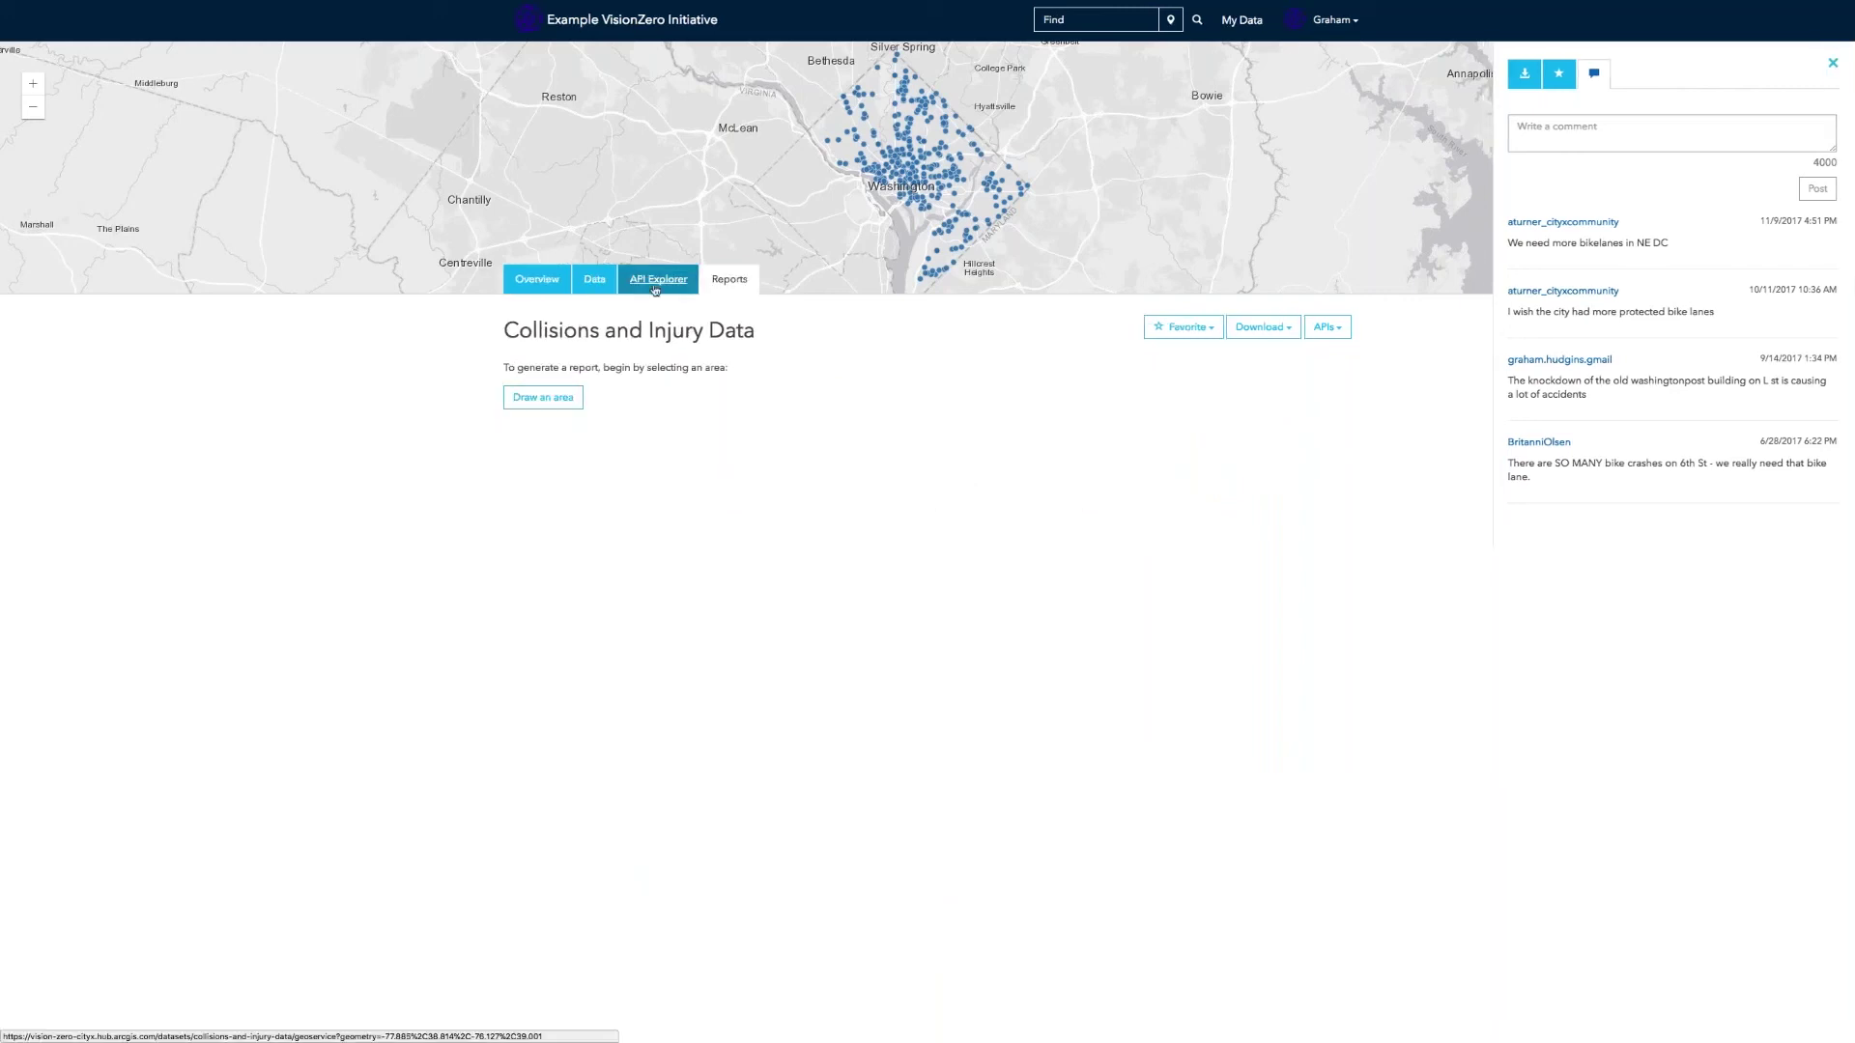
pyautogui.click(588, 285)
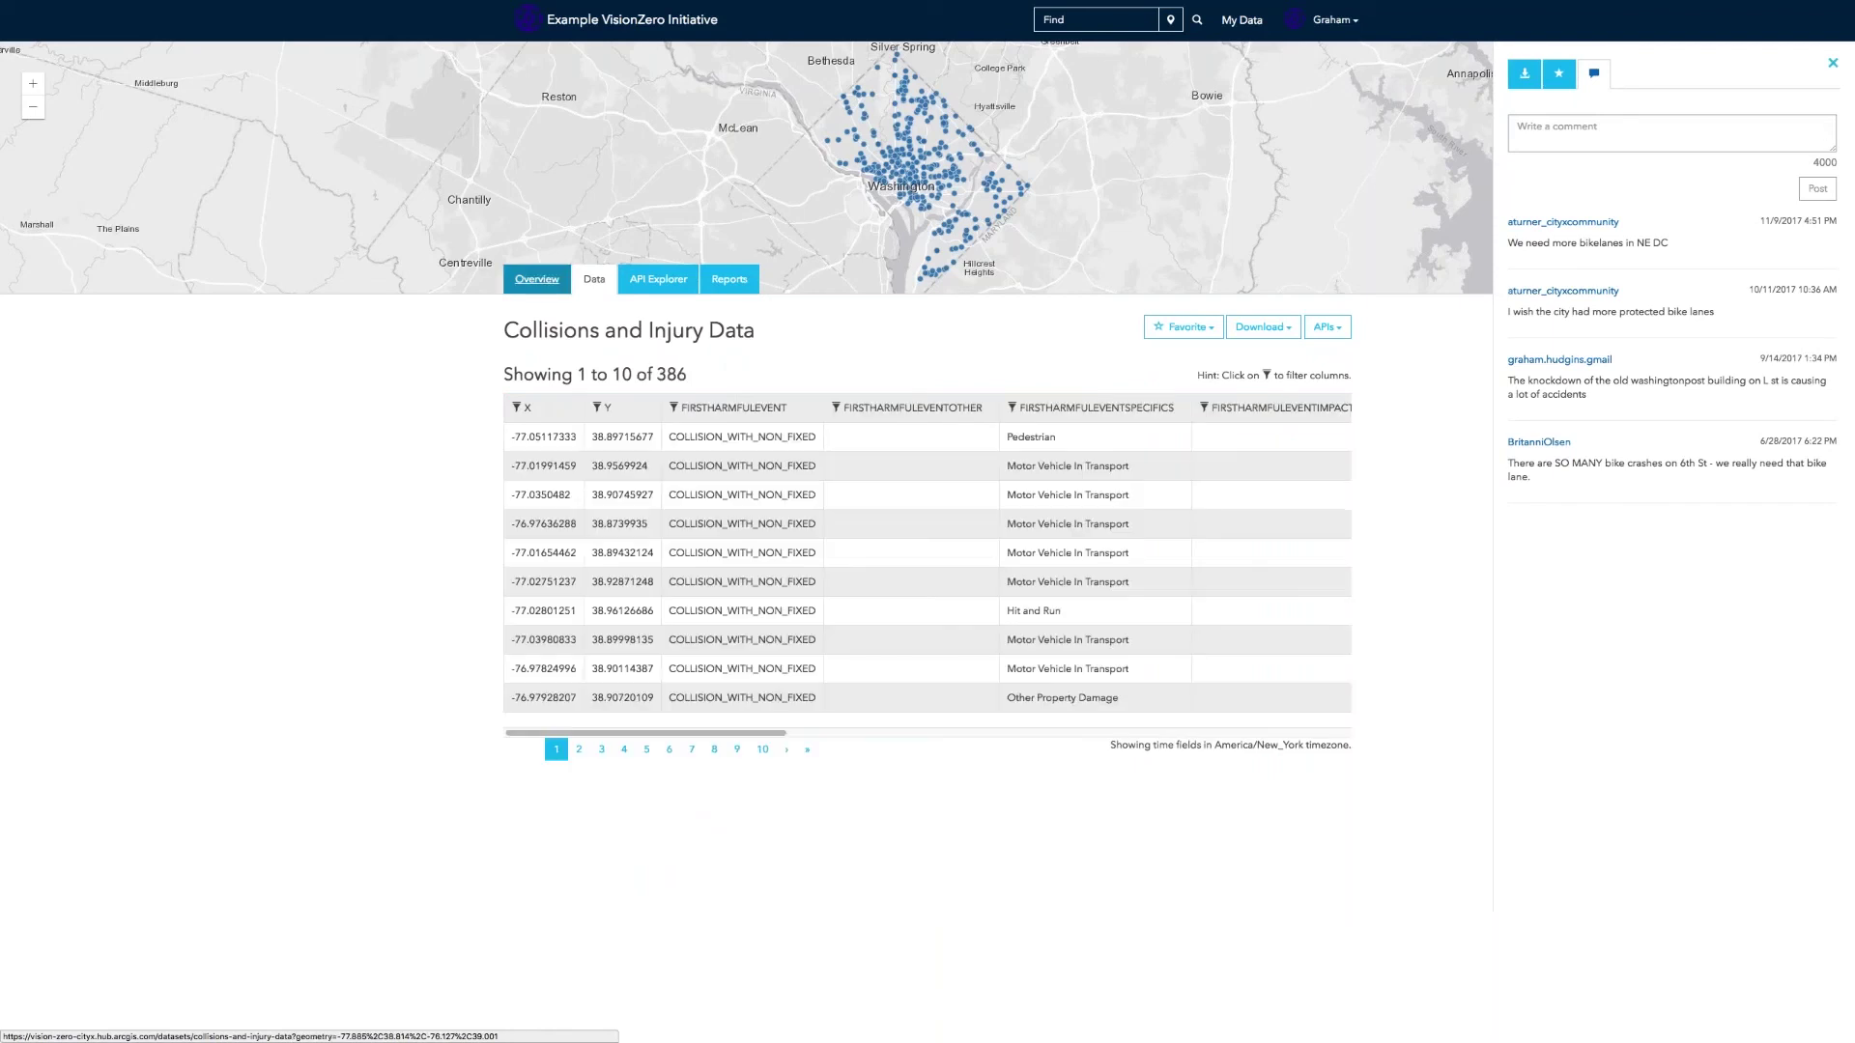
pyautogui.click(536, 279)
pyautogui.click(1642, 142)
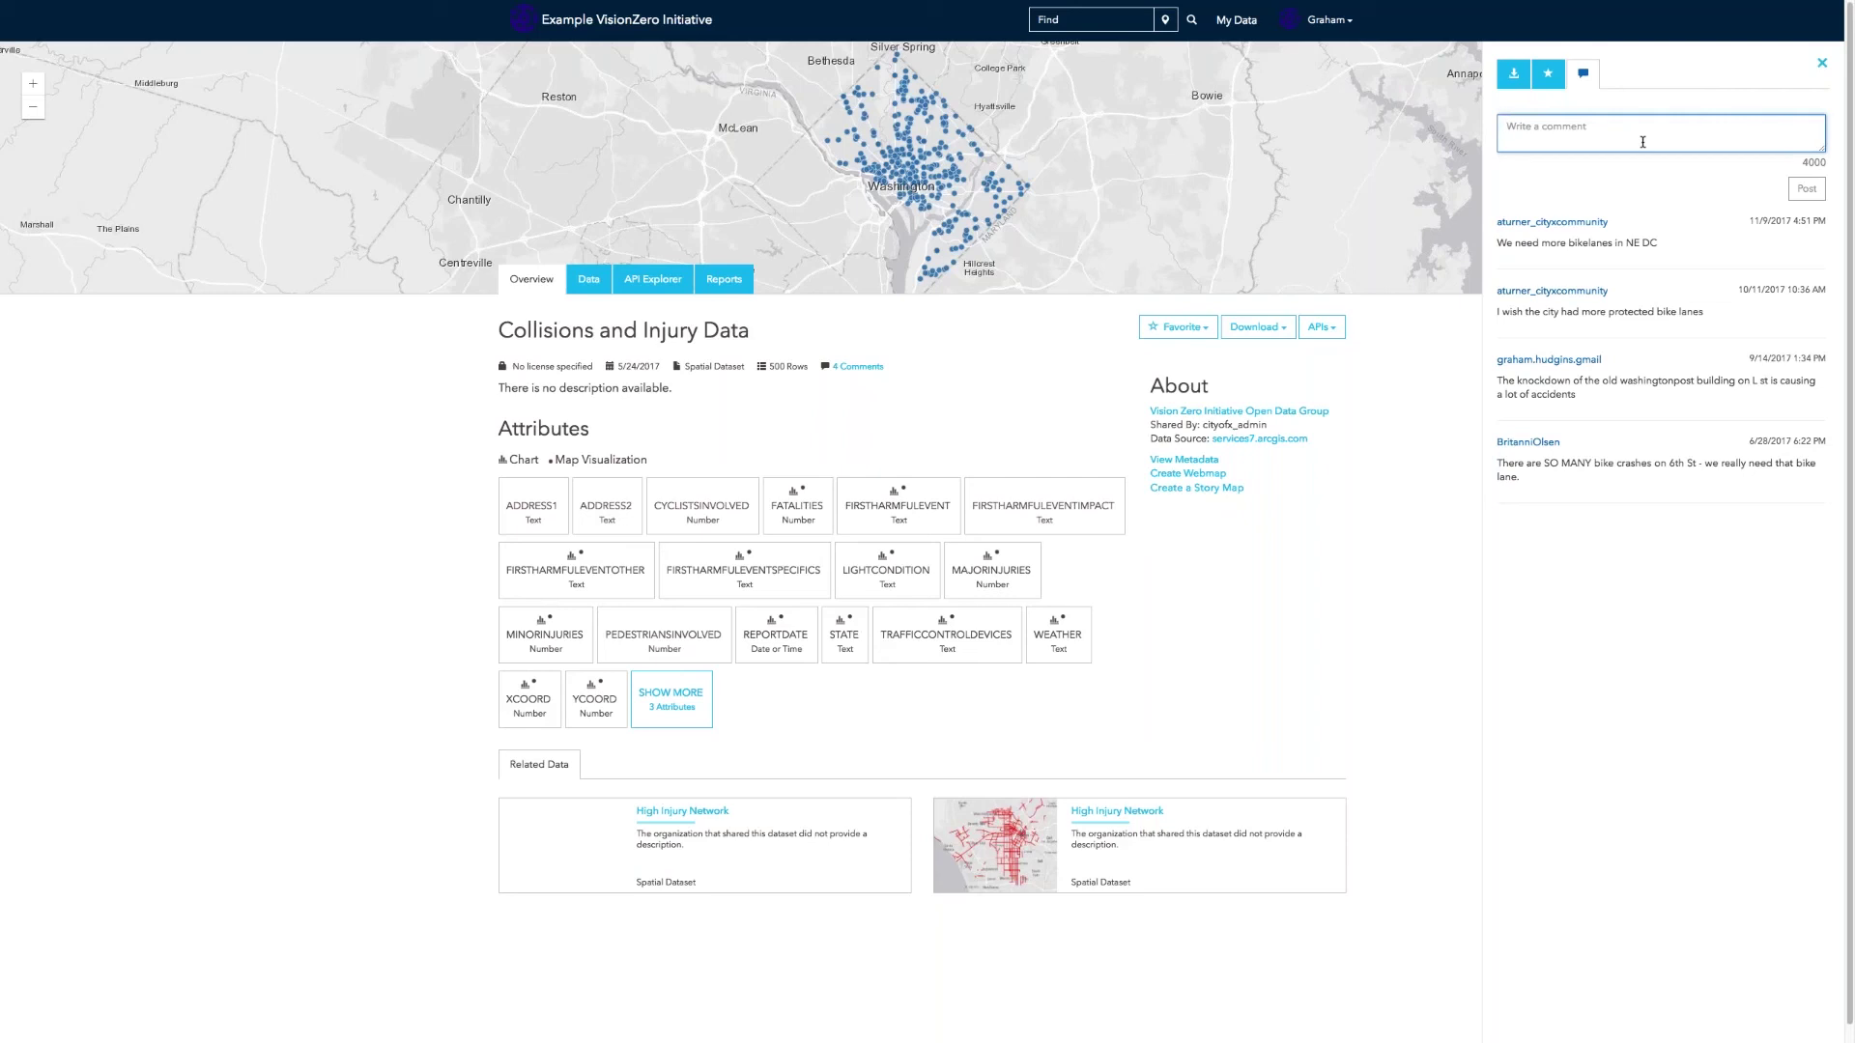
# Step: Read the bike-safety comments on Collisions and Injury Data, then return to the administration Comments page
pyautogui.moveTo(1566, 386)
pyautogui.scroll(-1, 1565, 387)
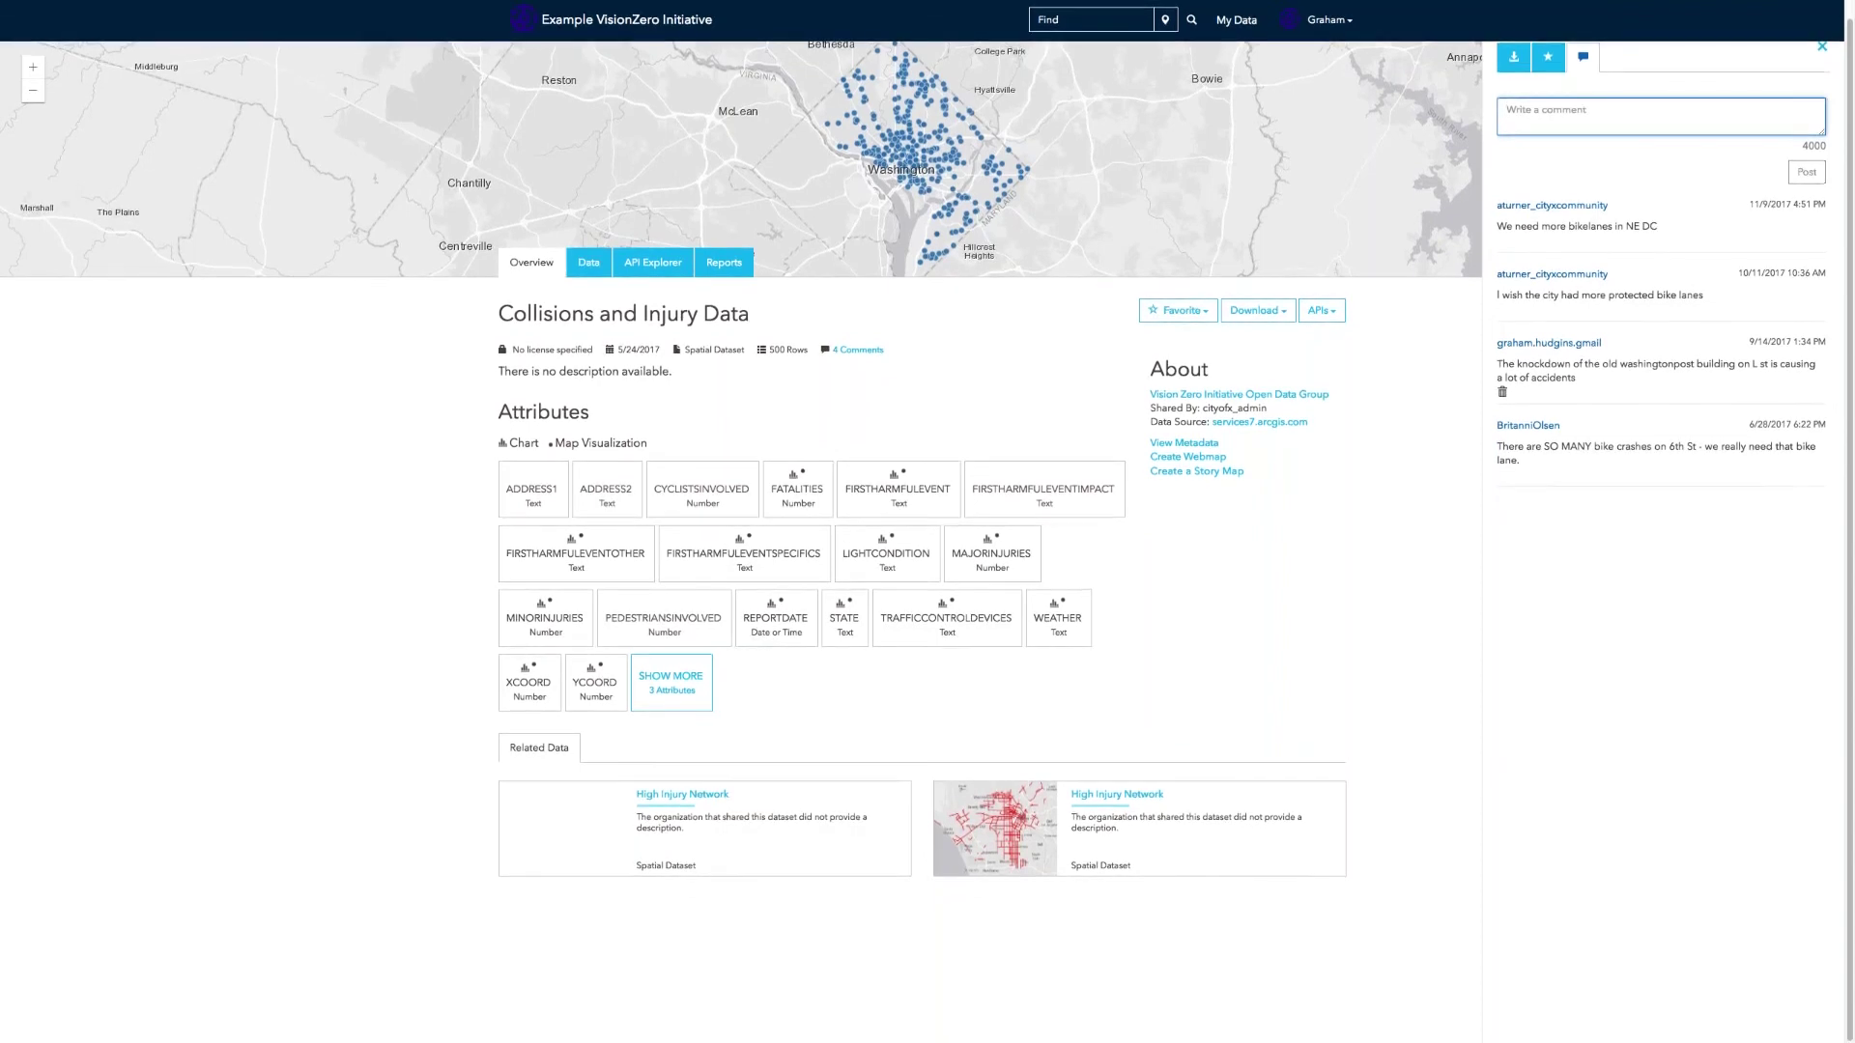
pyautogui.moveTo(1584, 435)
pyautogui.moveTo(58, 3)
pyautogui.moveTo(365, 5)
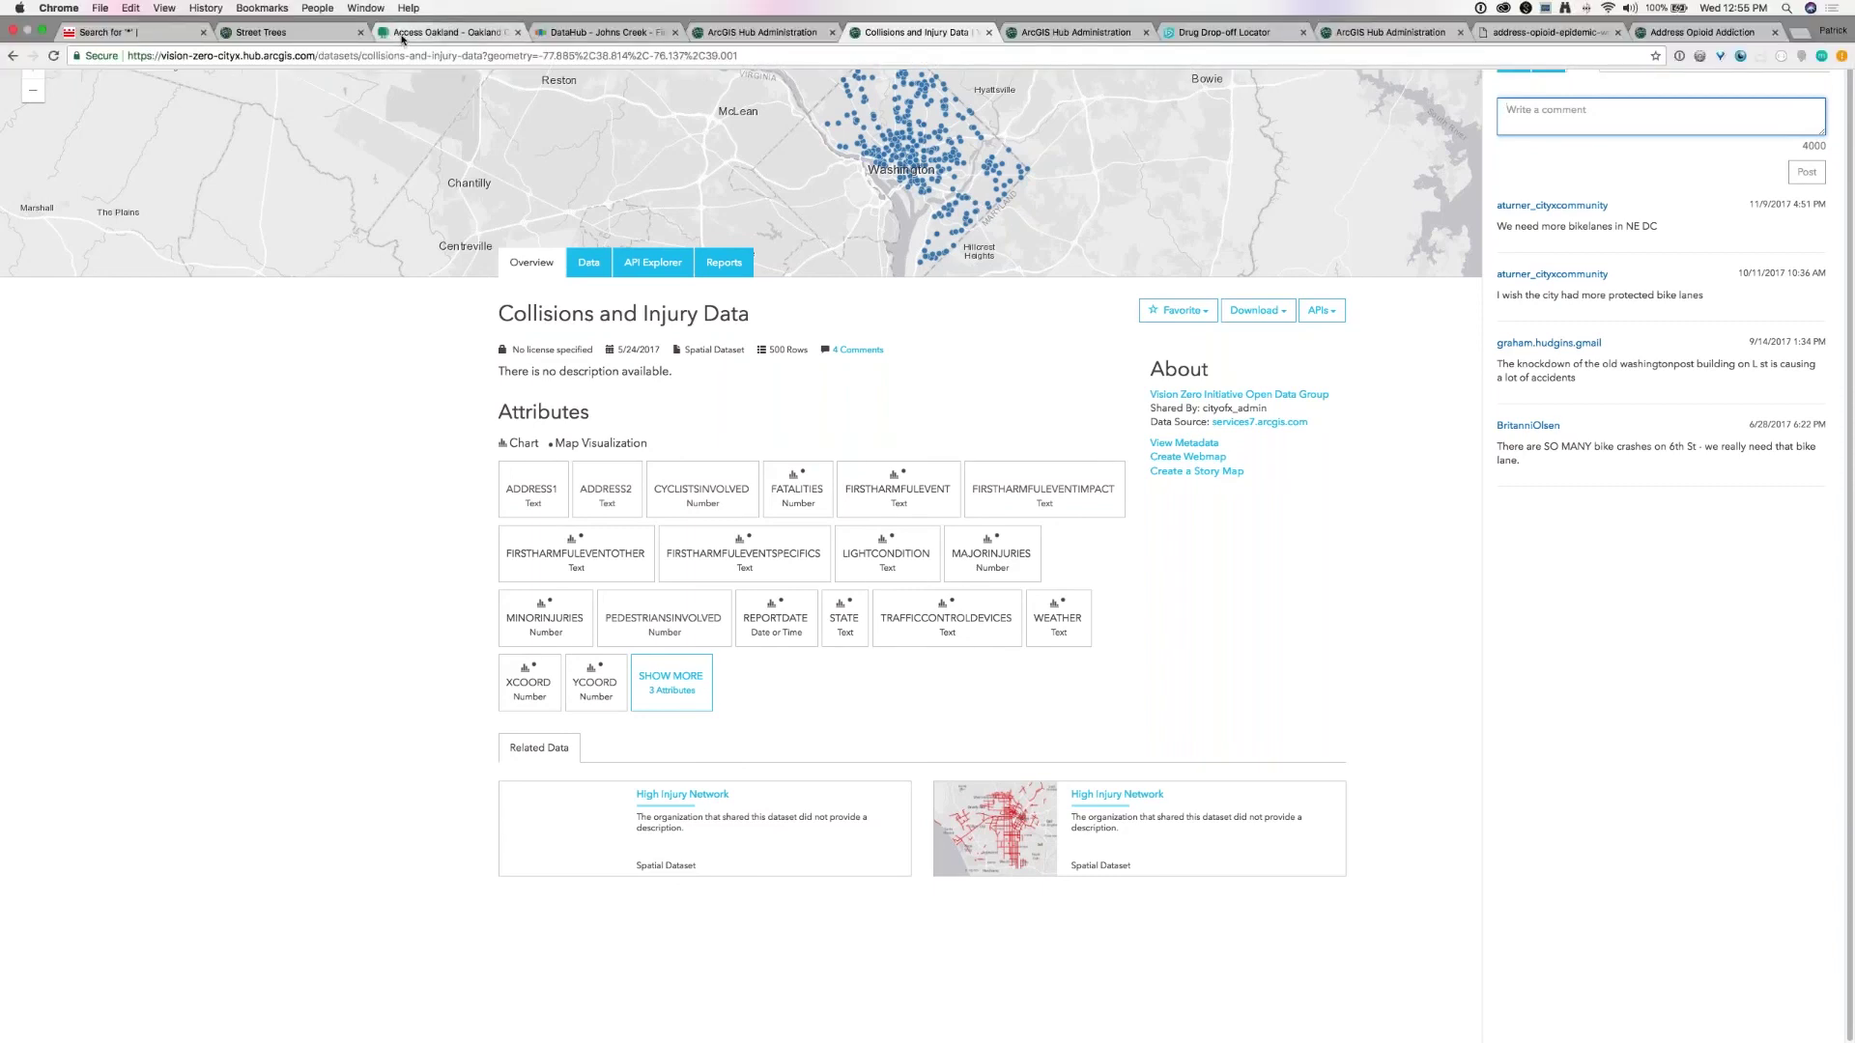
pyautogui.click(782, 36)
# Step: Go to Sites to list the Address Opioid Addiction sites with their counts
pyautogui.scroll(2, 192, 533)
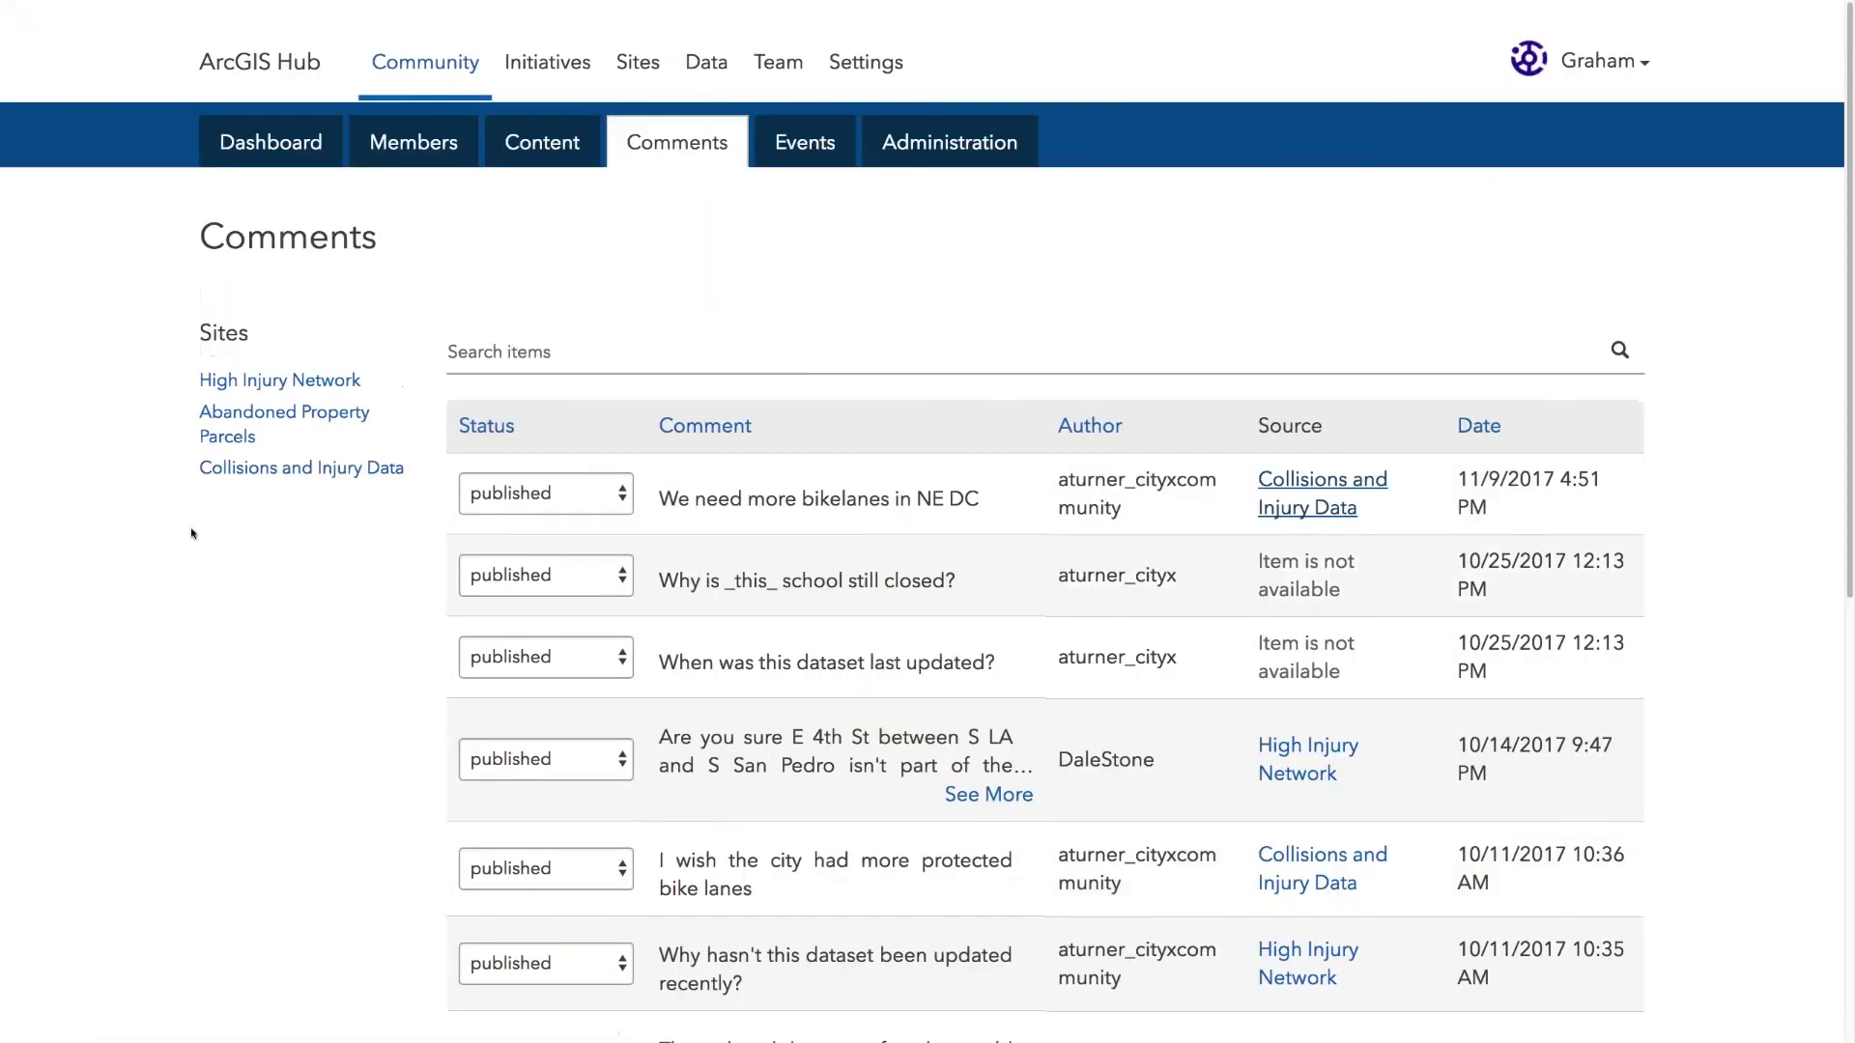
pyautogui.click(622, 43)
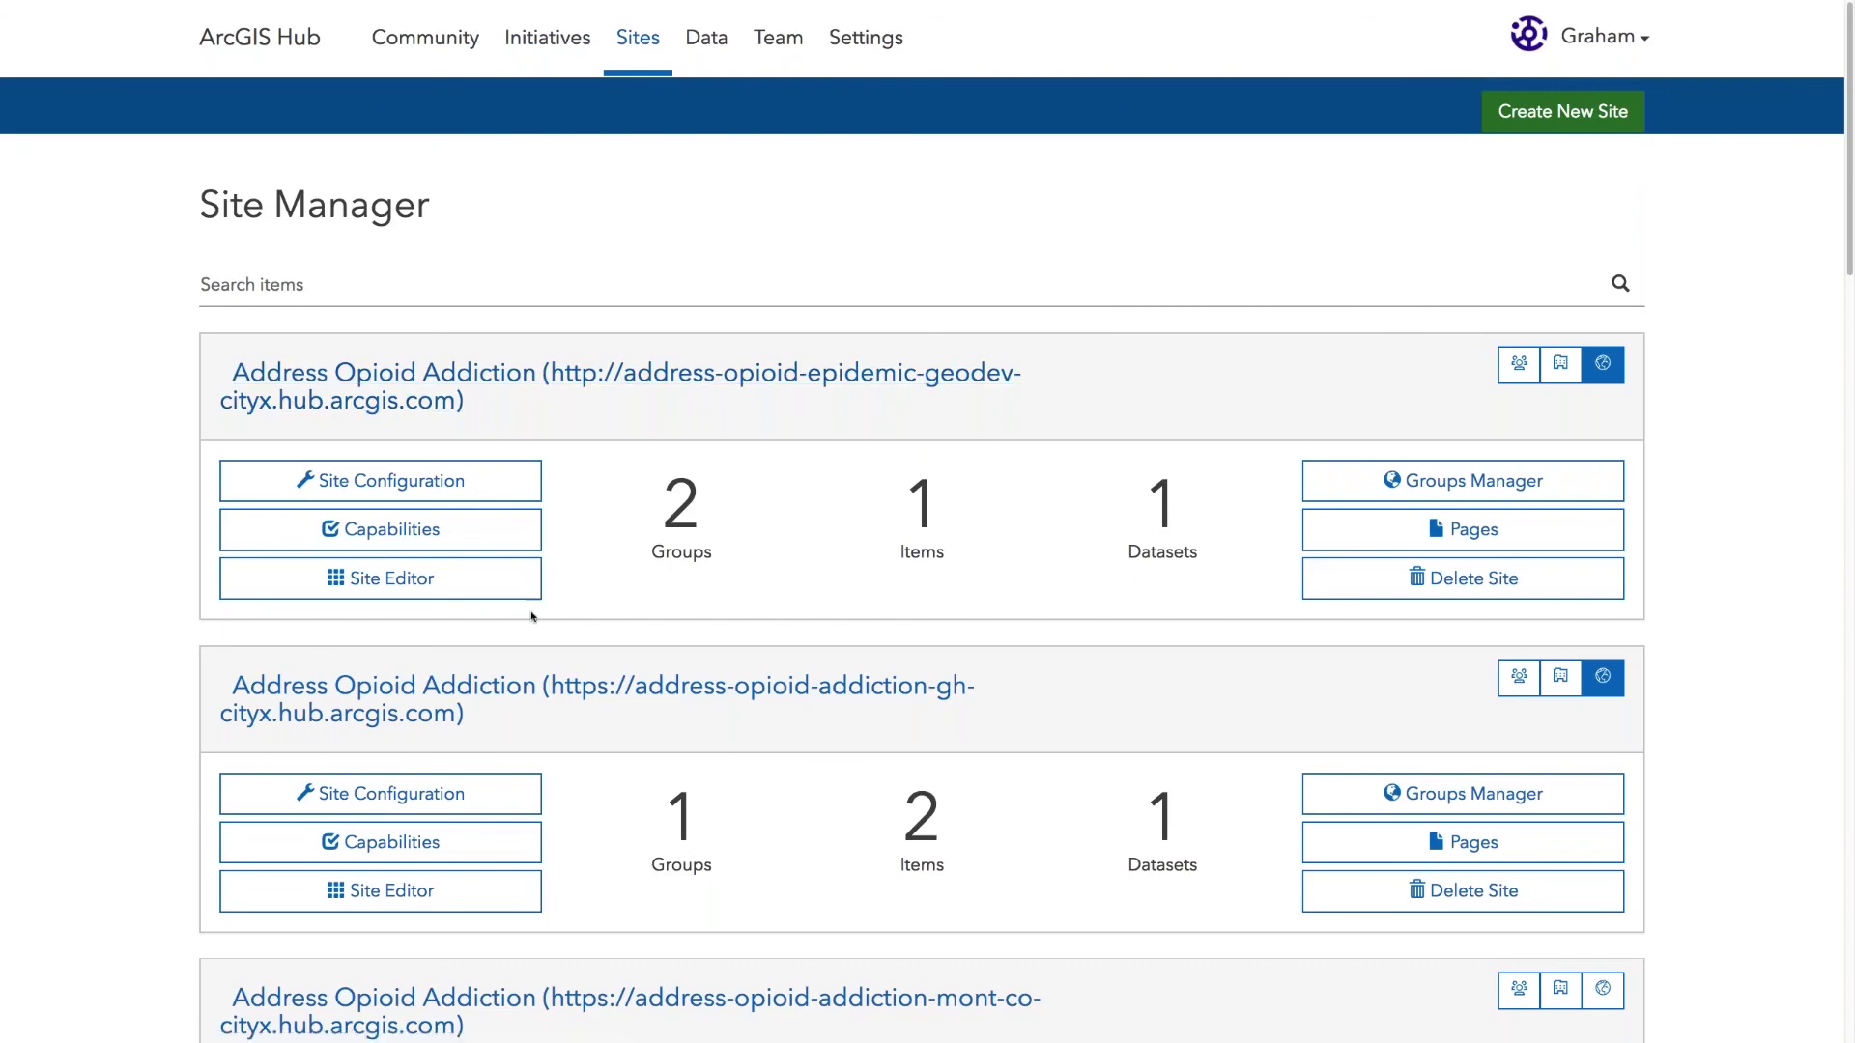
# Step: Scroll the Site Manager down to the third and fourth site cards, mont-co and gh-cityx
pyautogui.scroll(-4, 575, 686)
pyautogui.scroll(-1, 576, 681)
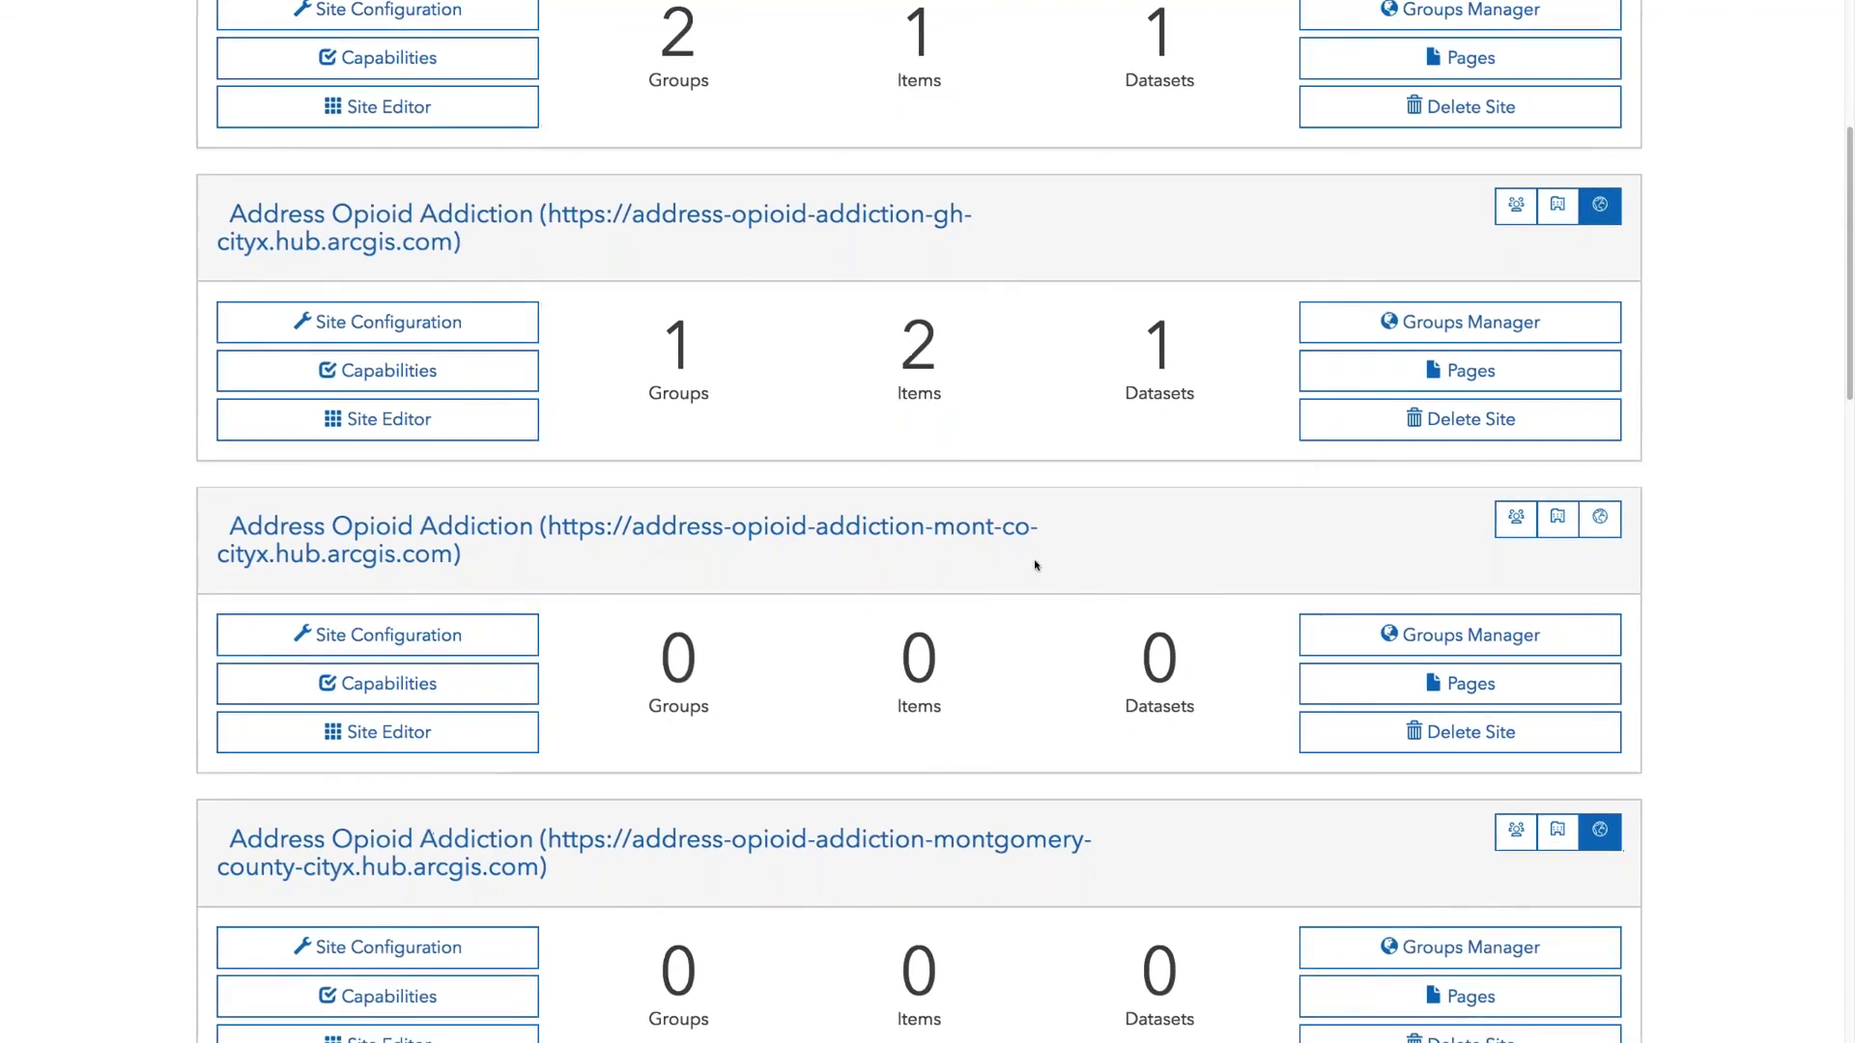
pyautogui.scroll(5, 1035, 565)
pyautogui.scroll(-5, 1035, 565)
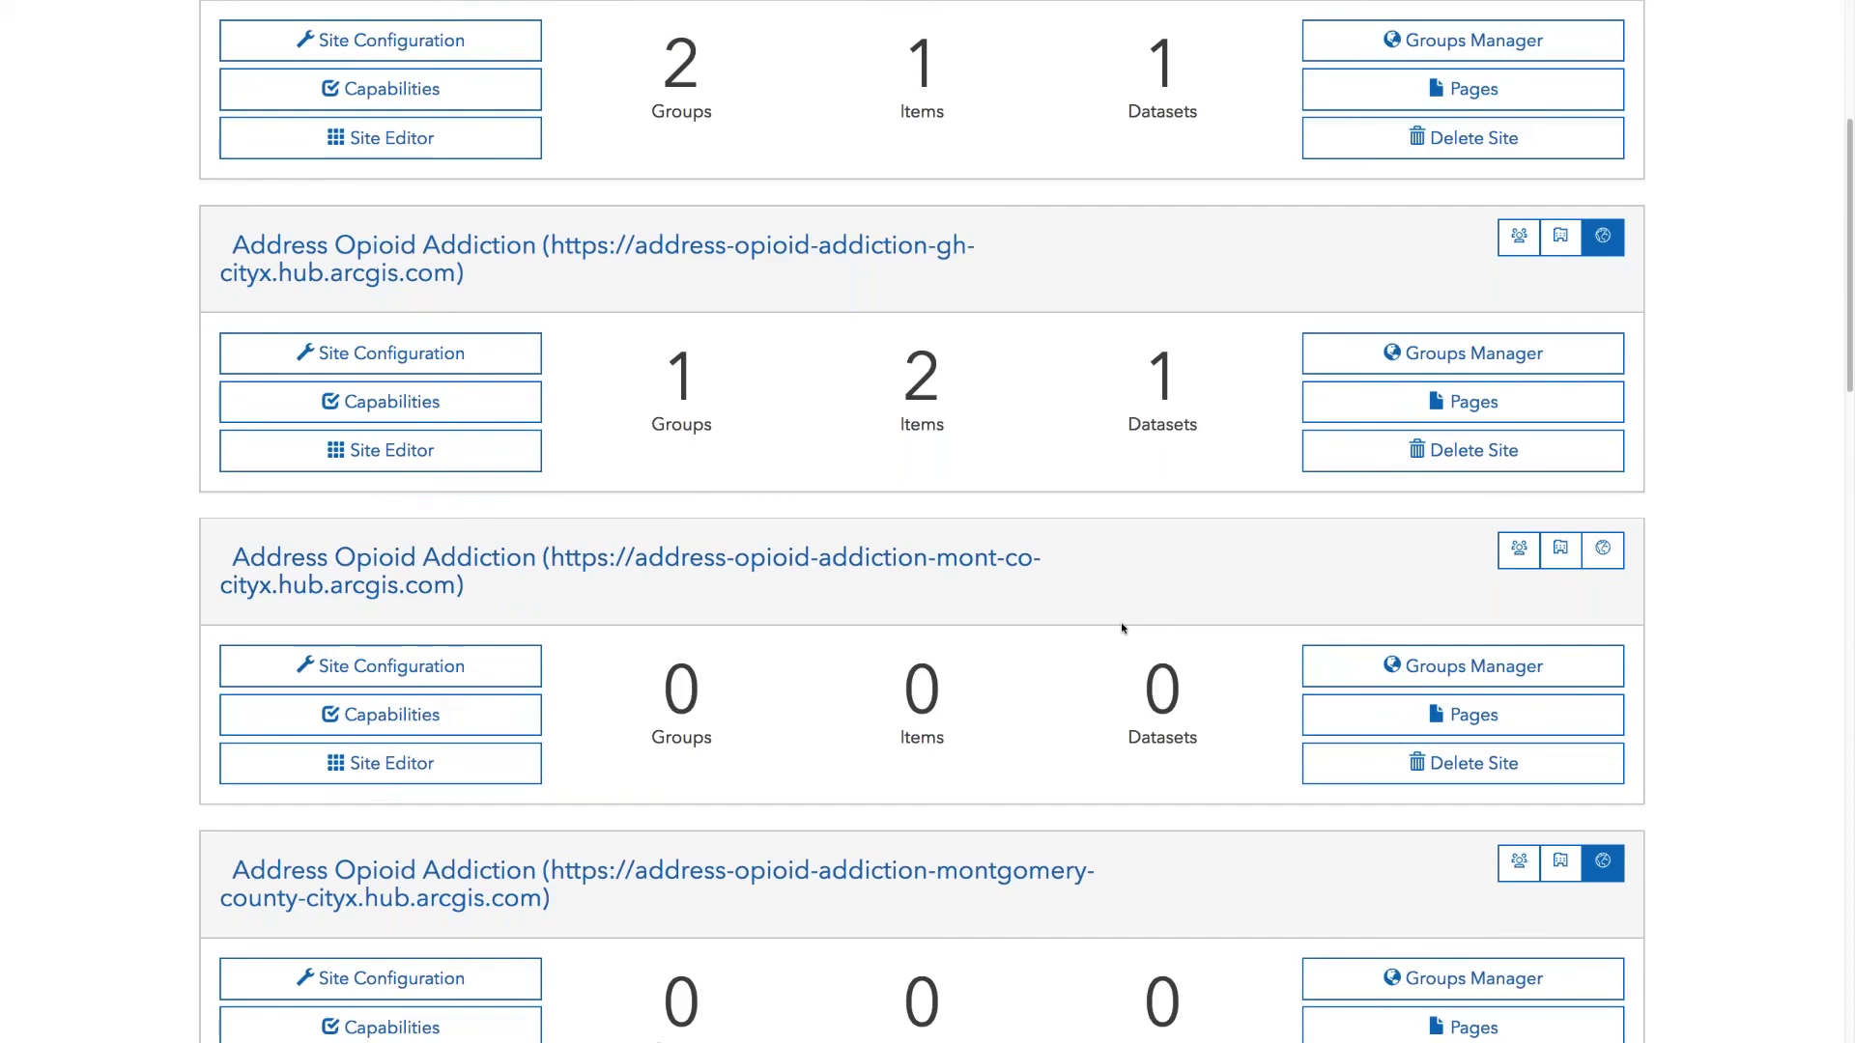
# Step: Open the mont-co site's Capabilities and scroll through its standard and beta options
pyautogui.click(426, 717)
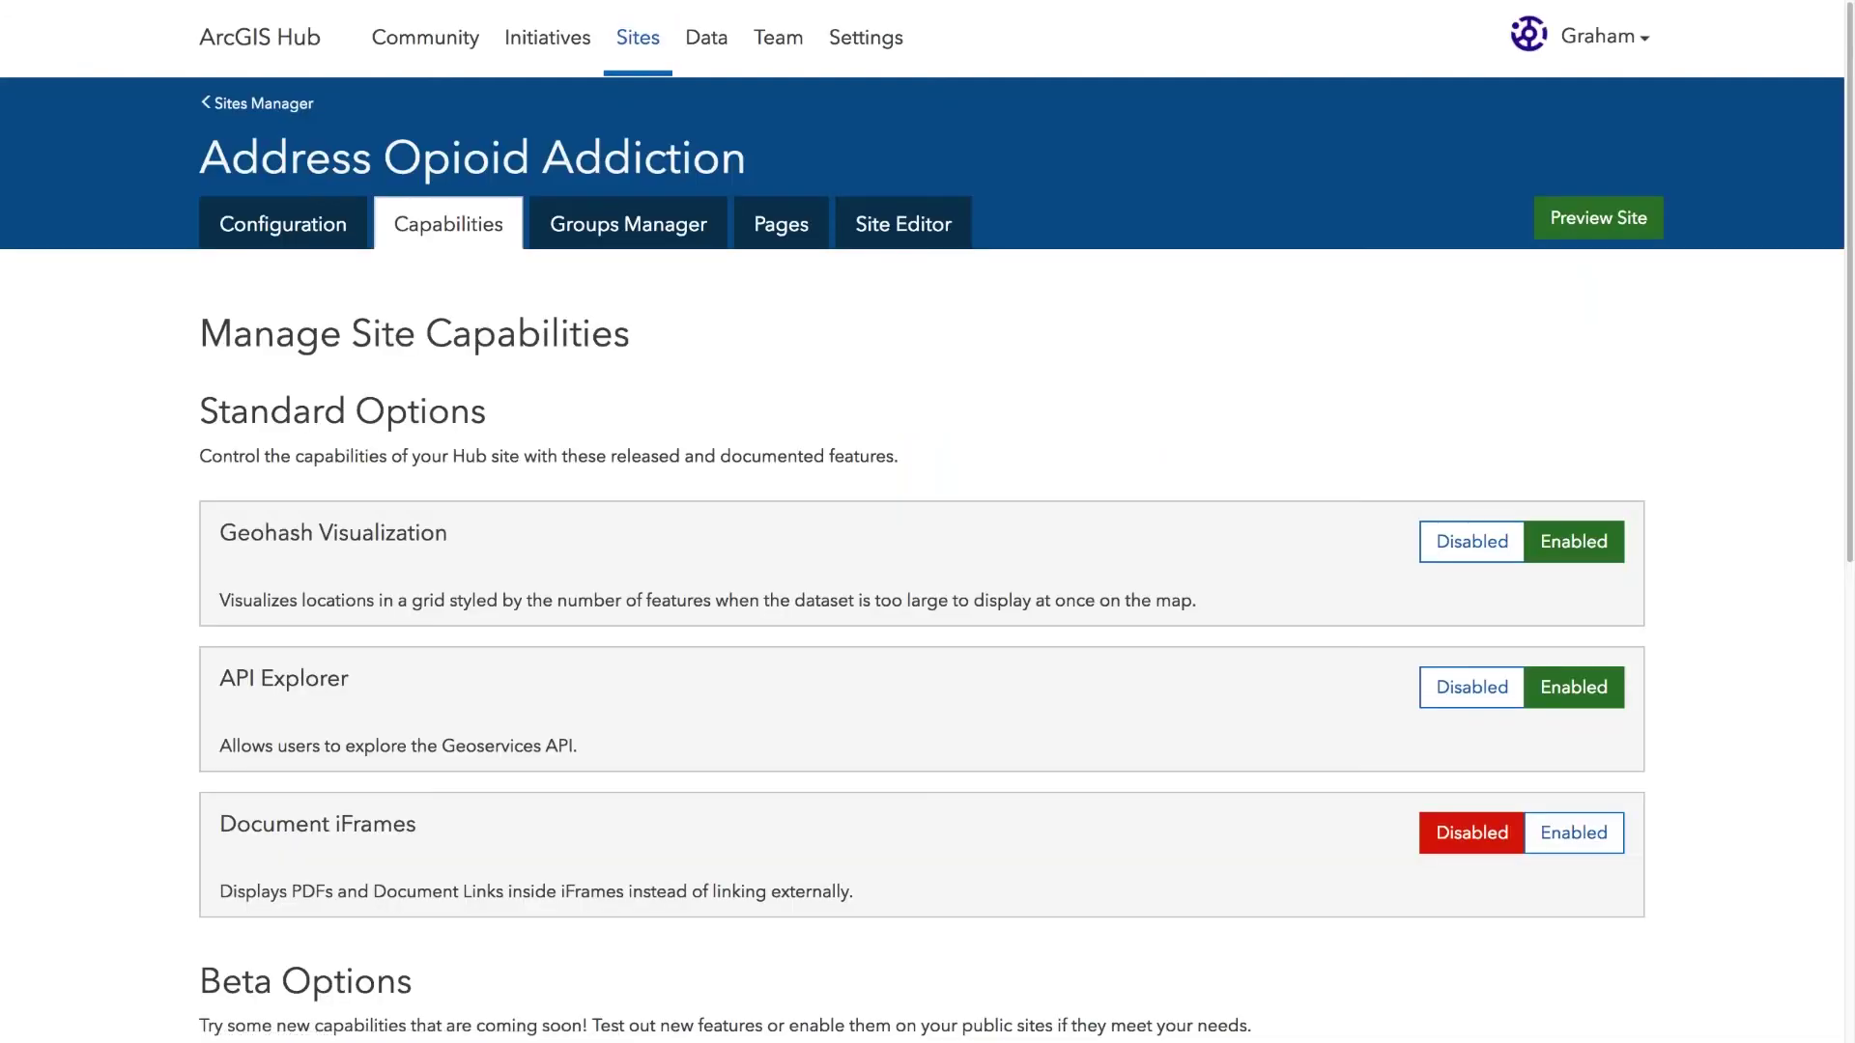
pyautogui.scroll(-1, 351, 384)
pyautogui.scroll(-3, 351, 384)
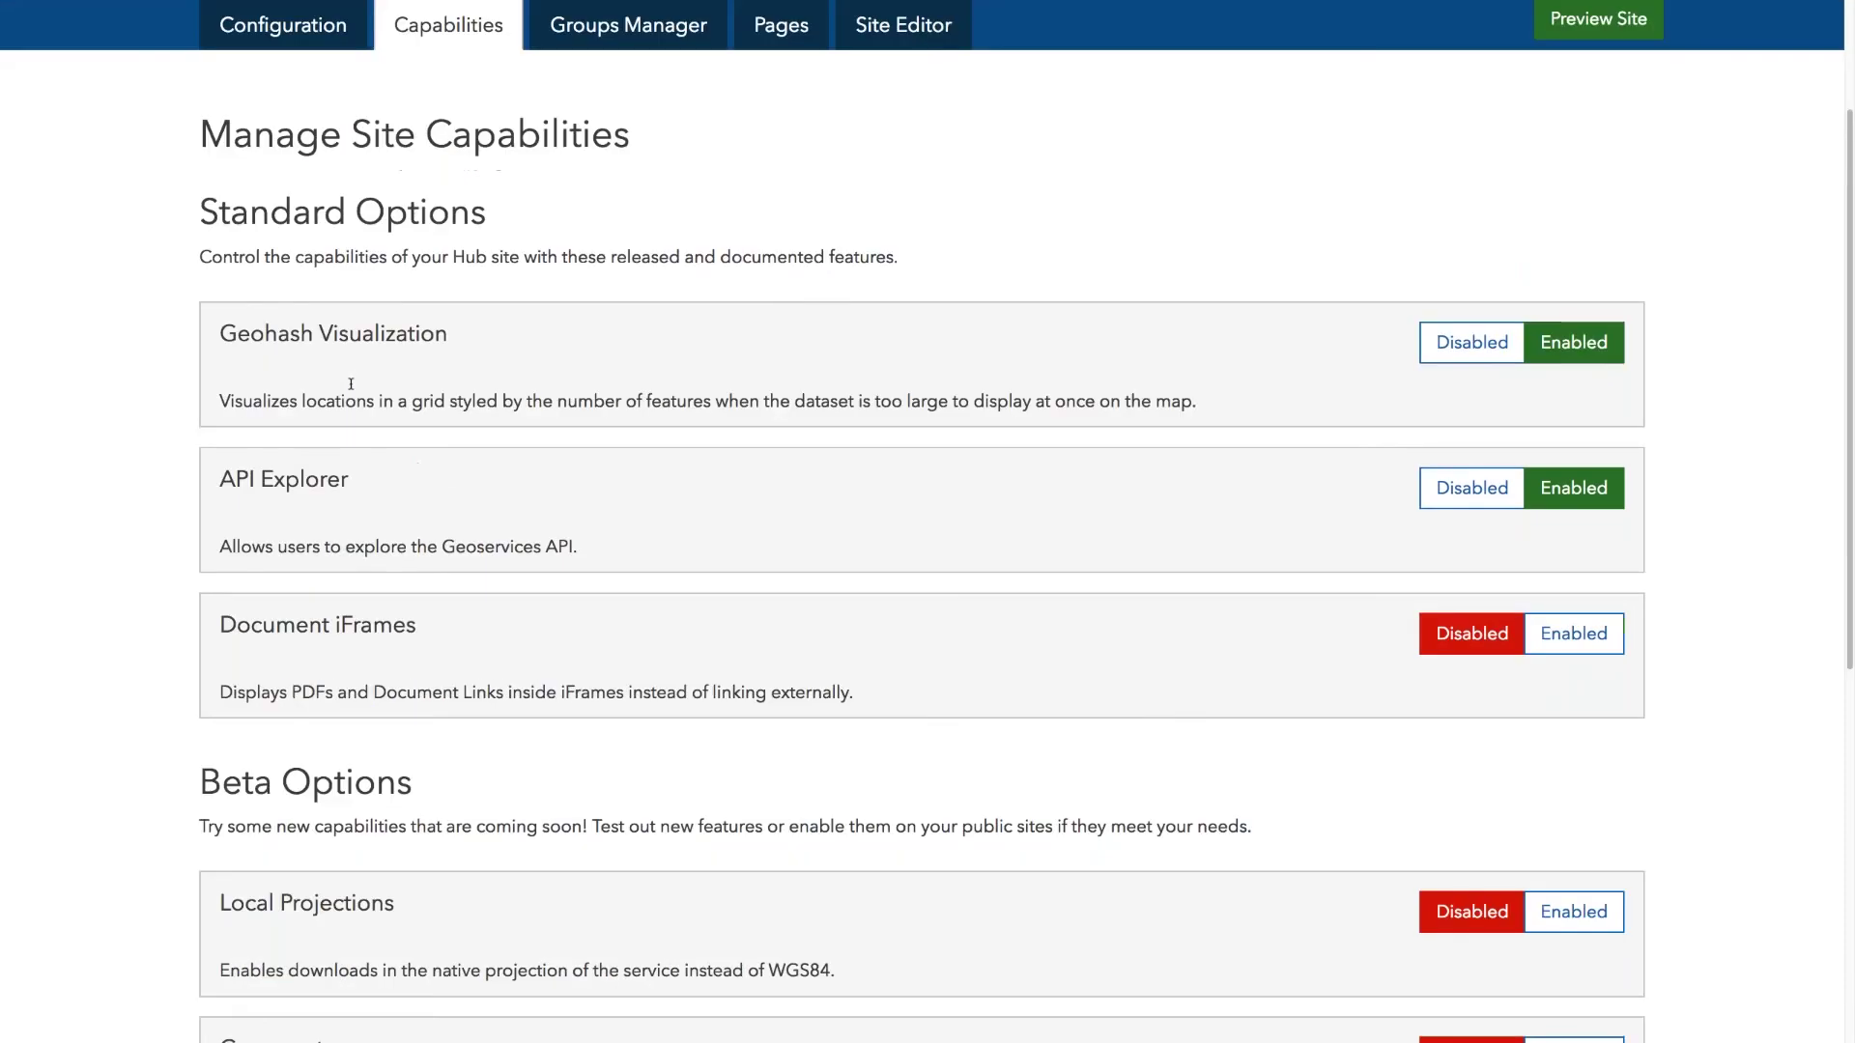
pyautogui.scroll(-5, 351, 384)
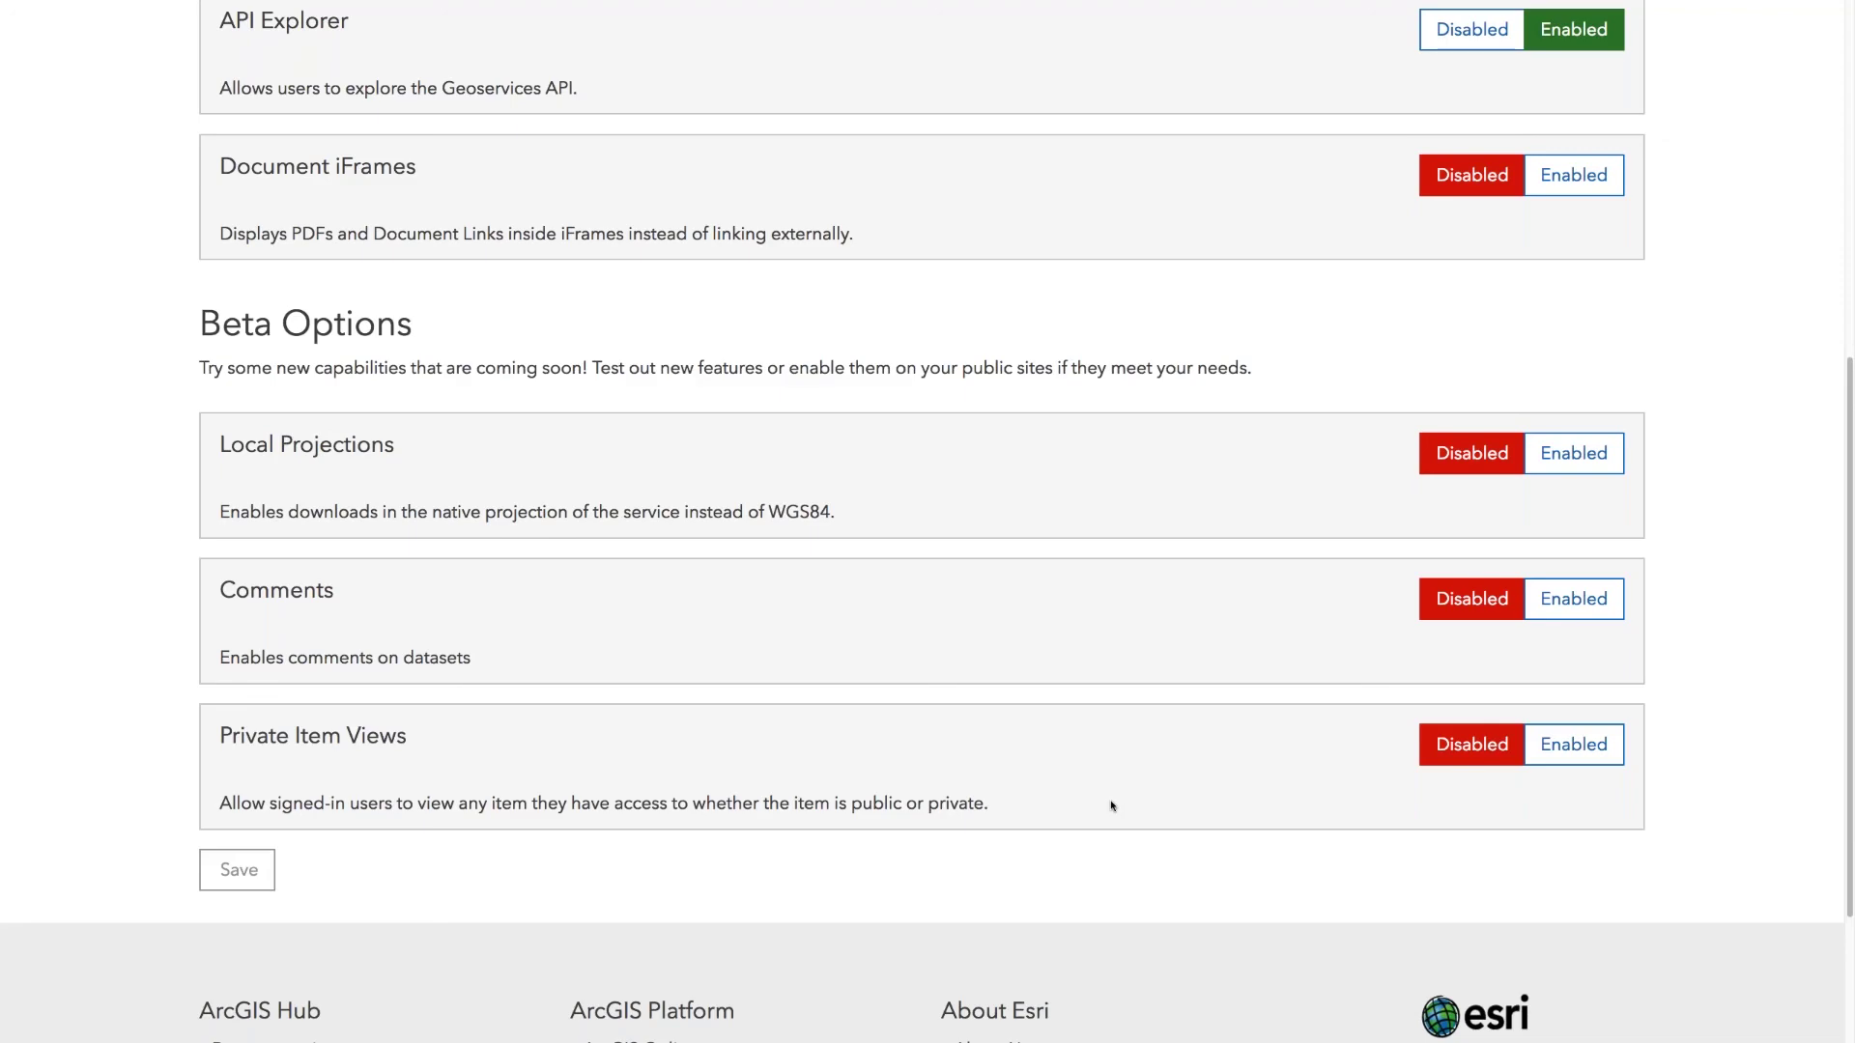
# Step: Open the Address Opioid Epidemic Geodev initiative from the Initiatives list
pyautogui.scroll(10, 803, 554)
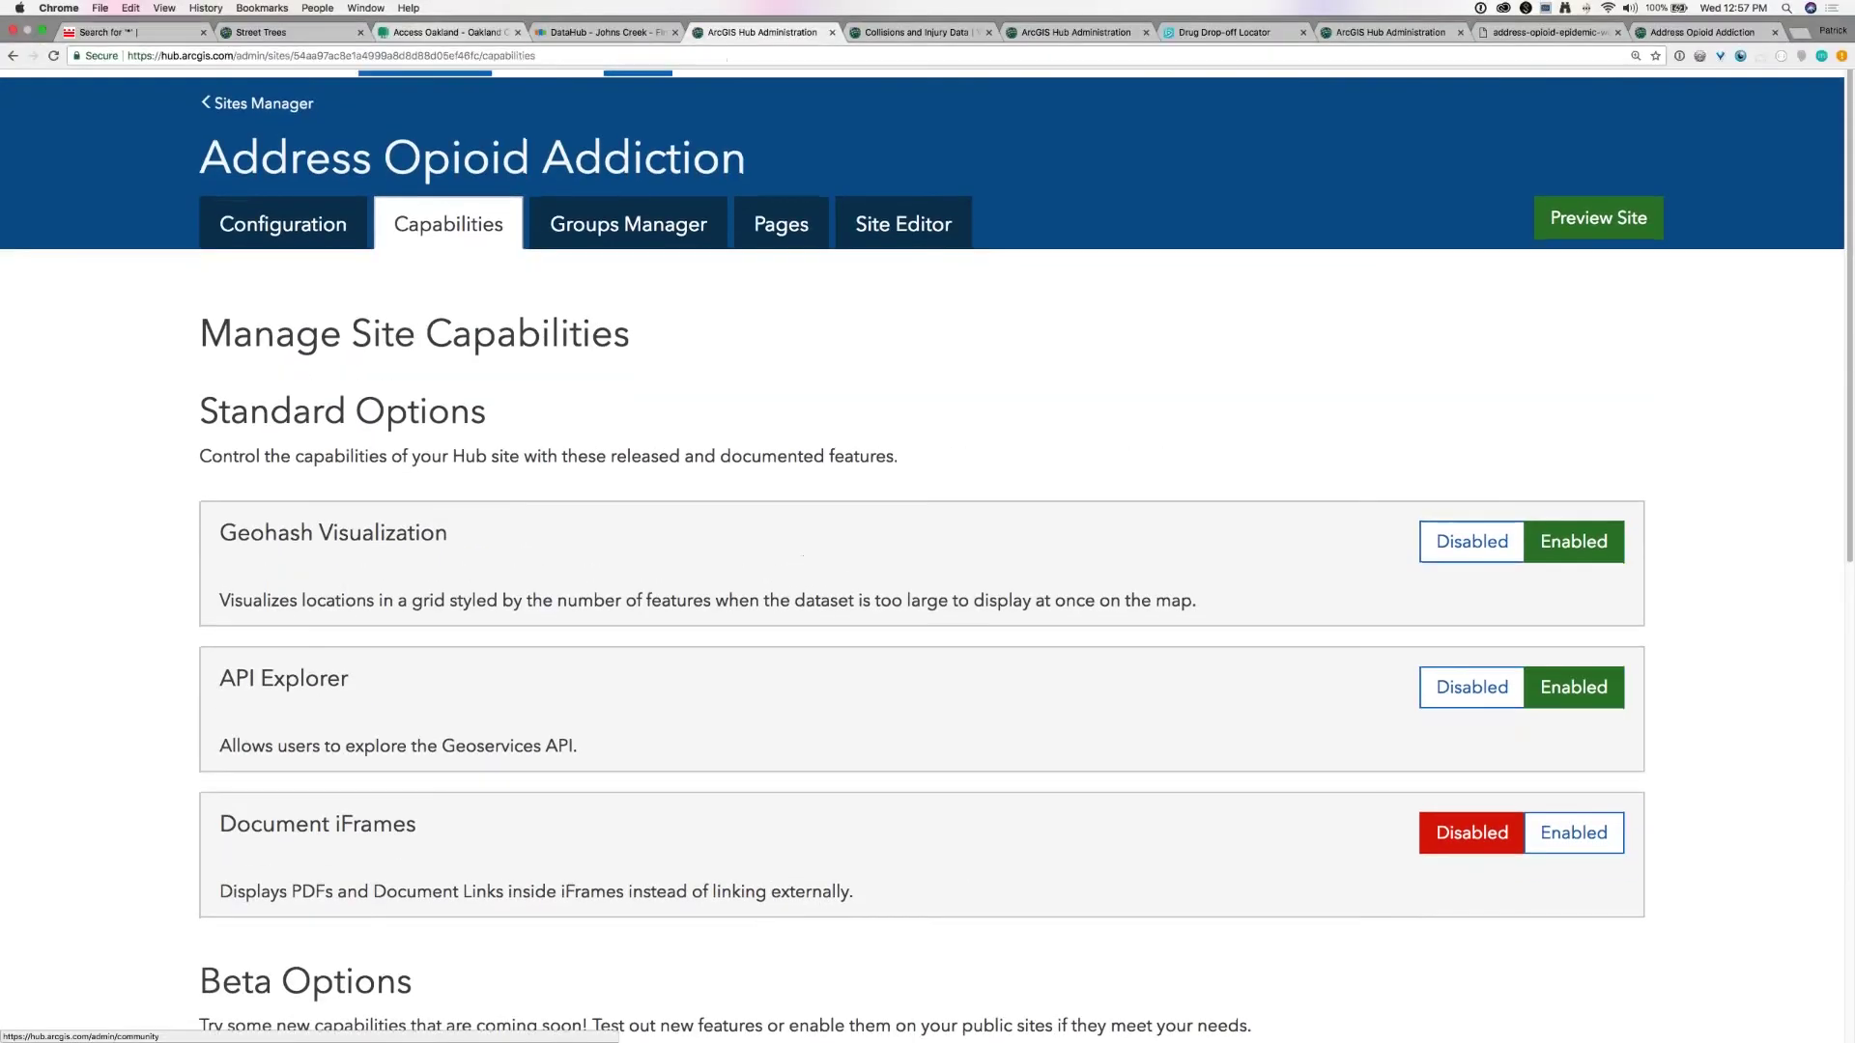
pyautogui.click(534, 34)
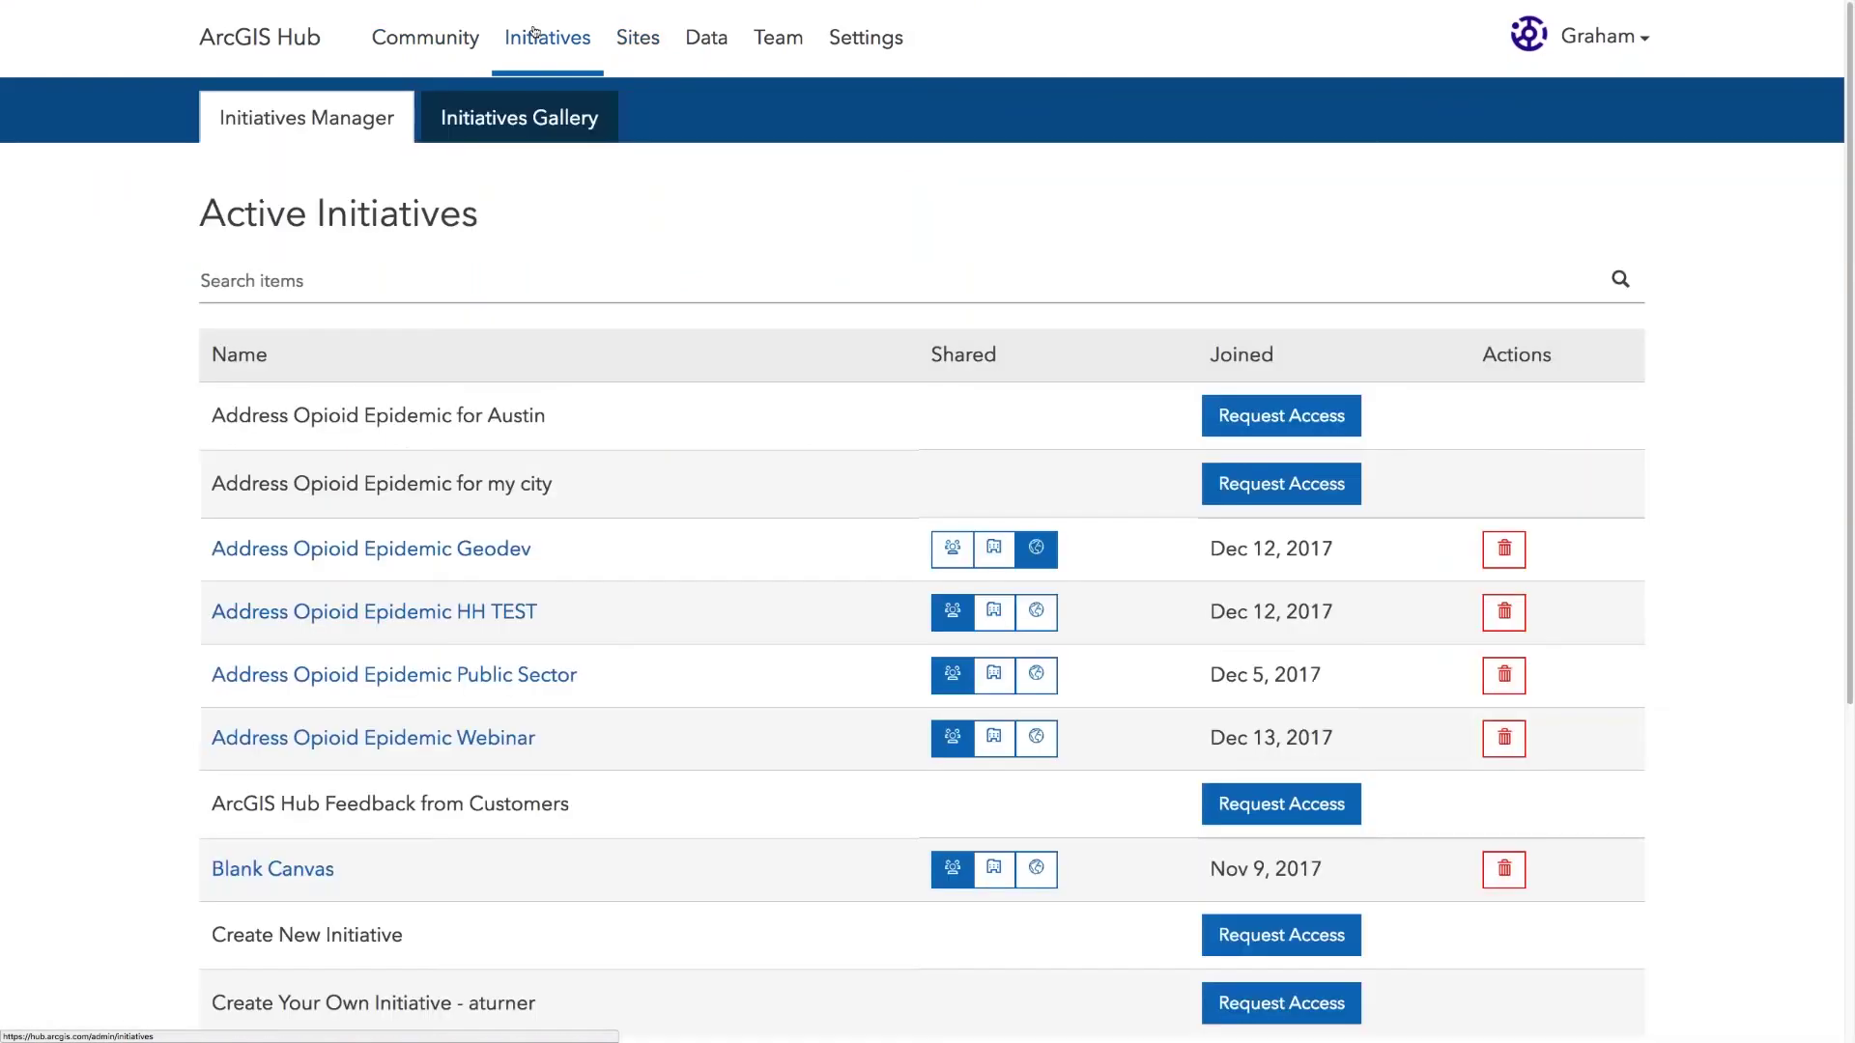
pyautogui.click(502, 552)
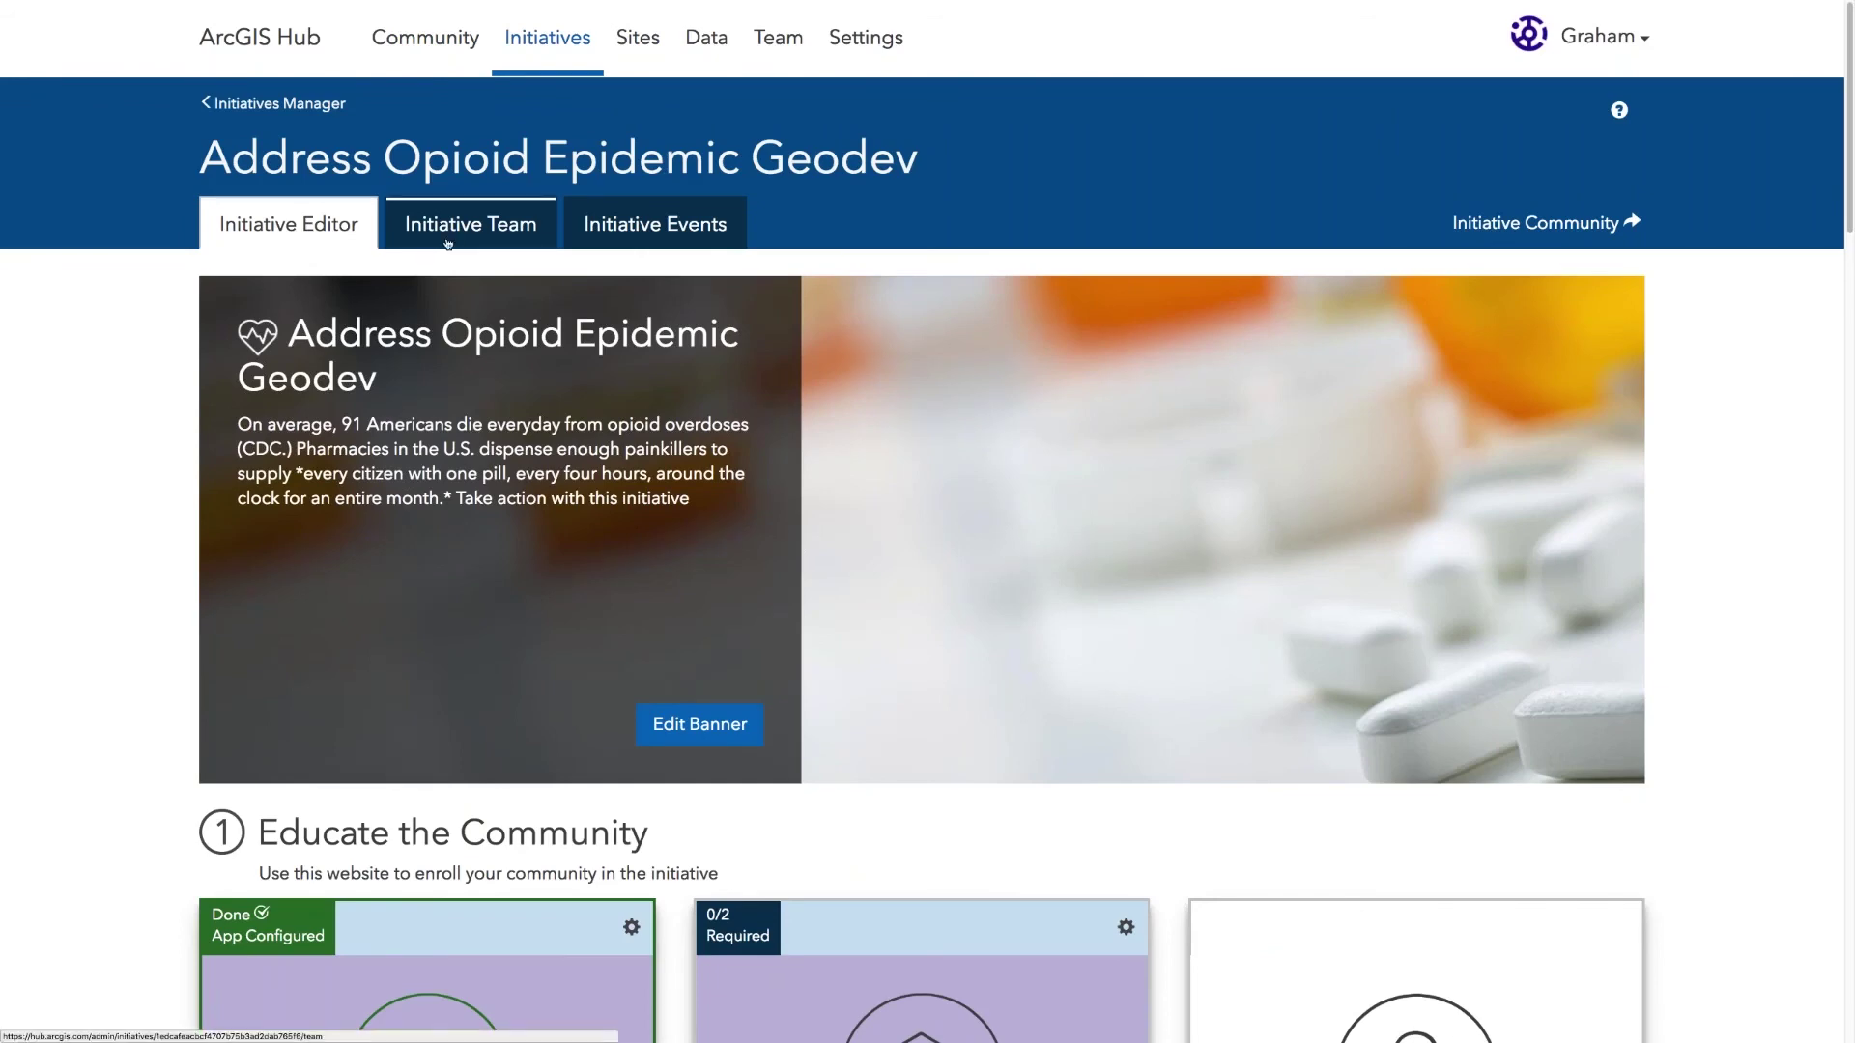
# Step: Open the Initiative Team tab and search its members for a colleague by name
pyautogui.click(448, 242)
pyautogui.click(312, 426)
pyautogui.write('andrew')
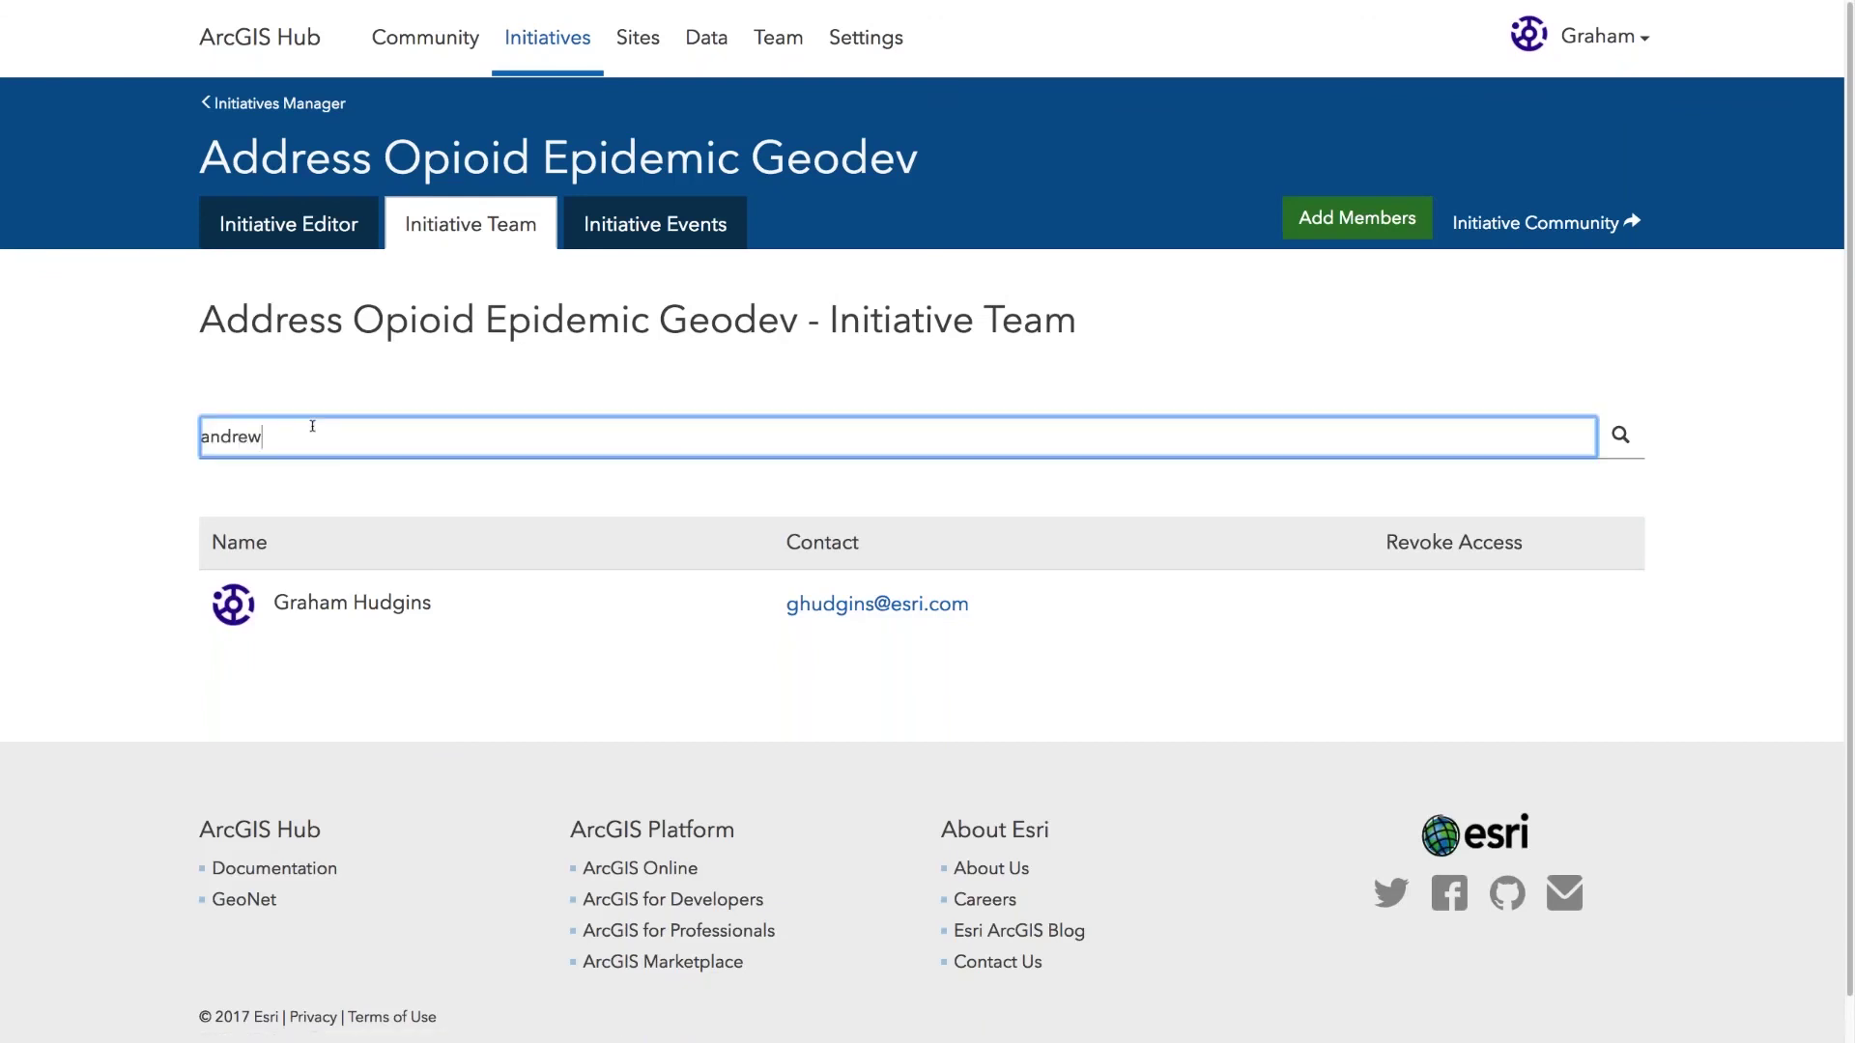
pyautogui.click(1620, 434)
# Step: Replace the query with another colleague's name, then clear the search field
pyautogui.click(718, 445)
pyautogui.hotkey('ctrl', 'a')
pyautogui.press('BackSpace')
pyautogui.write('turner')
pyautogui.hotkey('ctrl', 'a')
pyautogui.press('BackSpace')
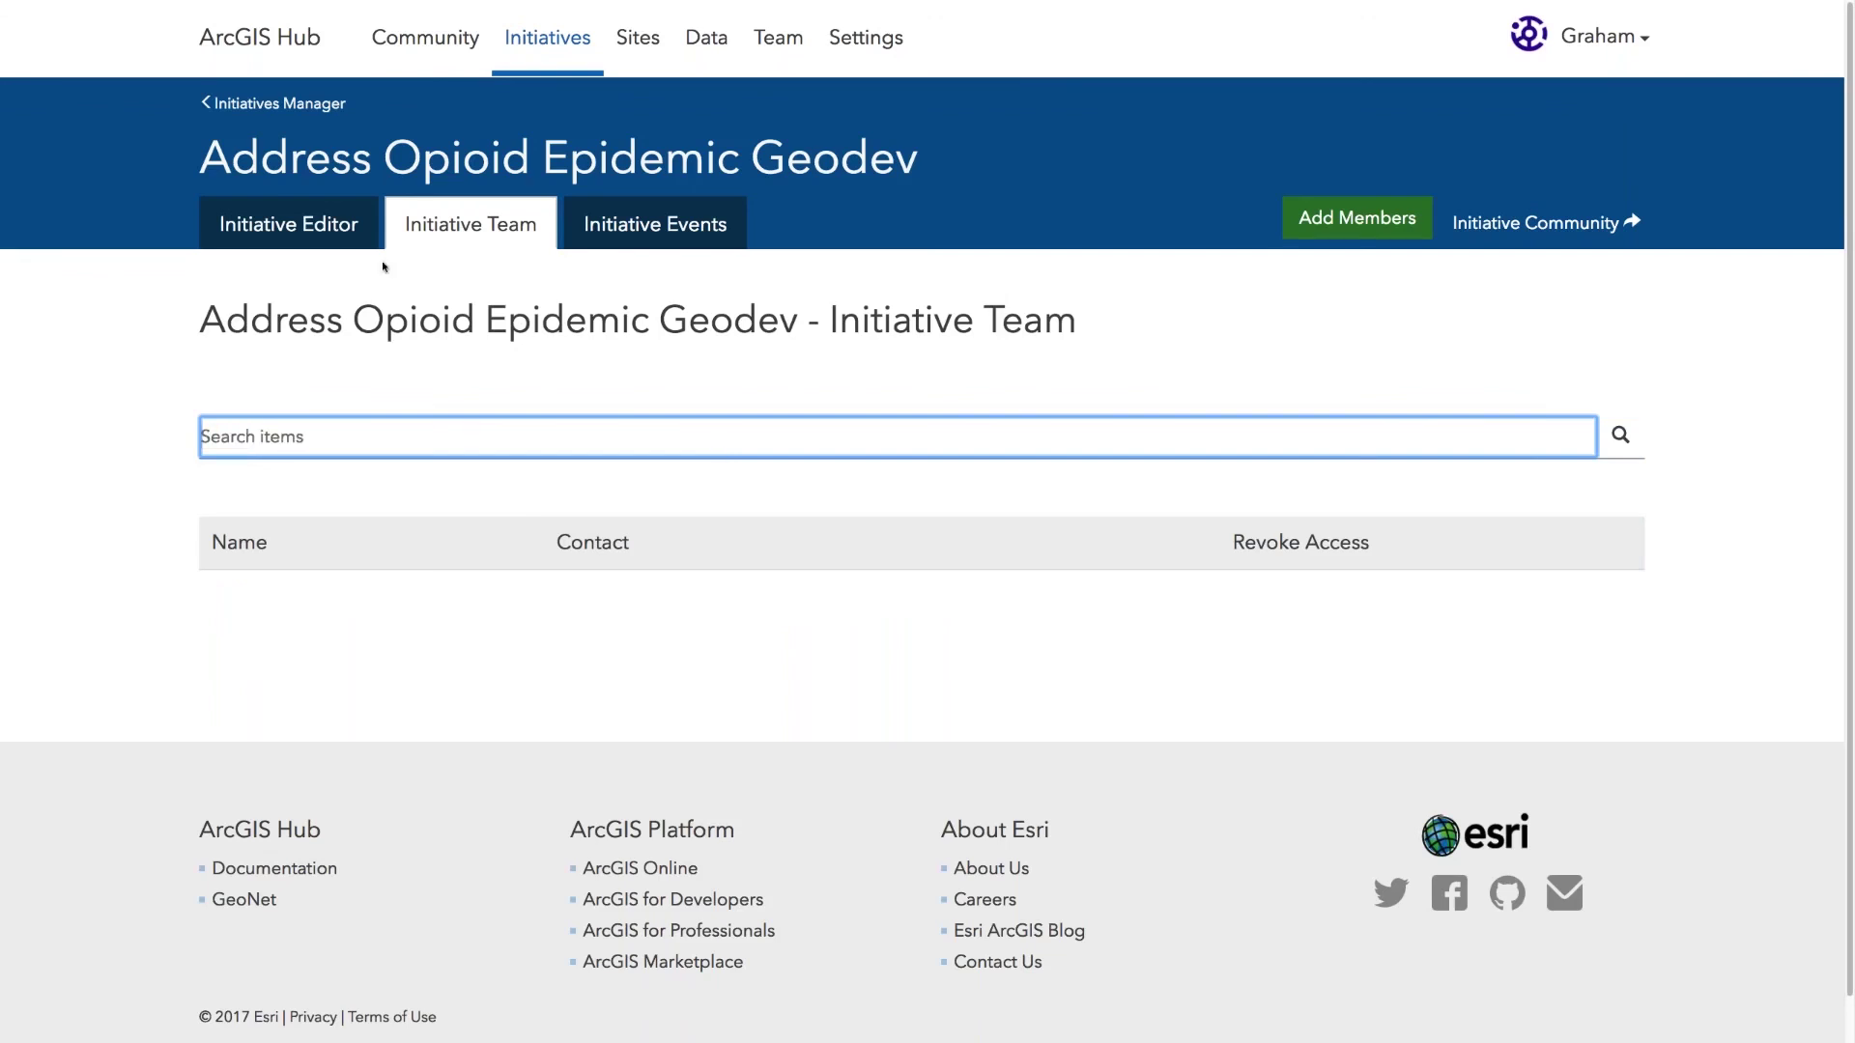
# Step: Add a selected colleague to the Geodev initiative team through Add Members
pyautogui.click(1348, 208)
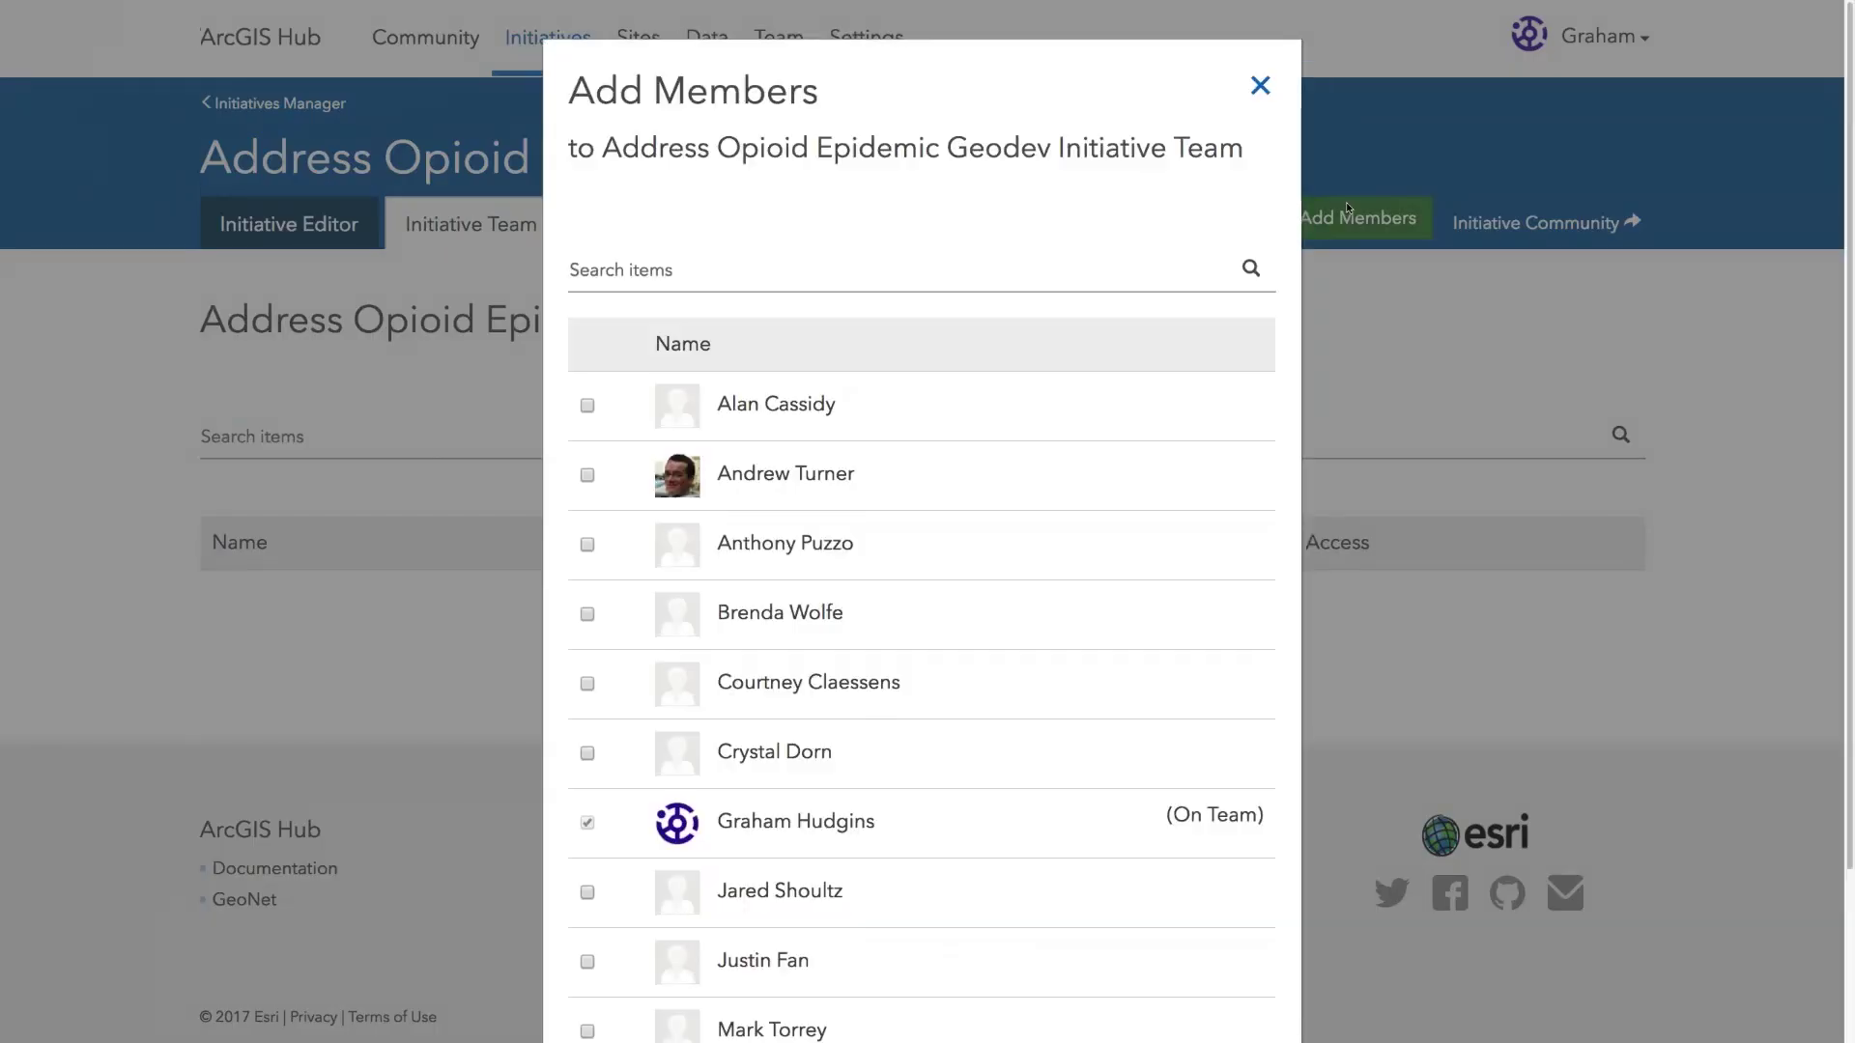
pyautogui.click(586, 474)
pyautogui.scroll(-3, 652, 461)
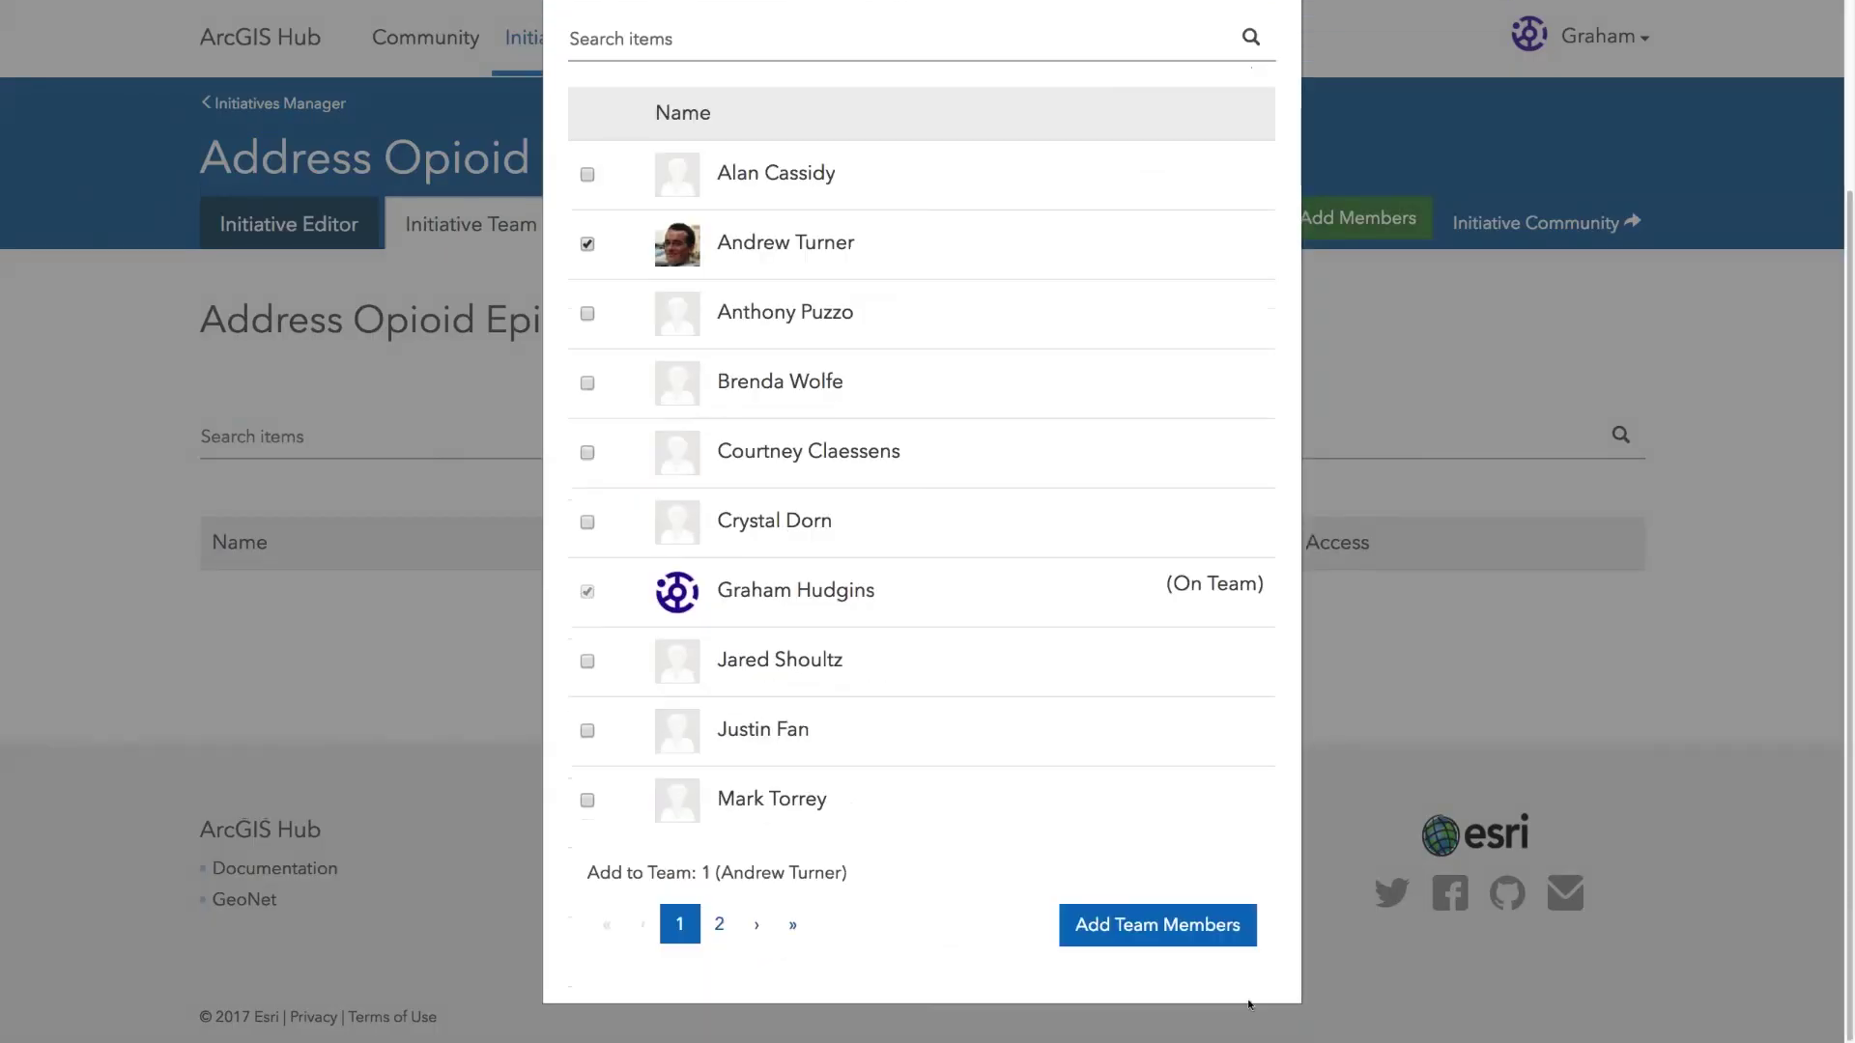
pyautogui.click(1157, 925)
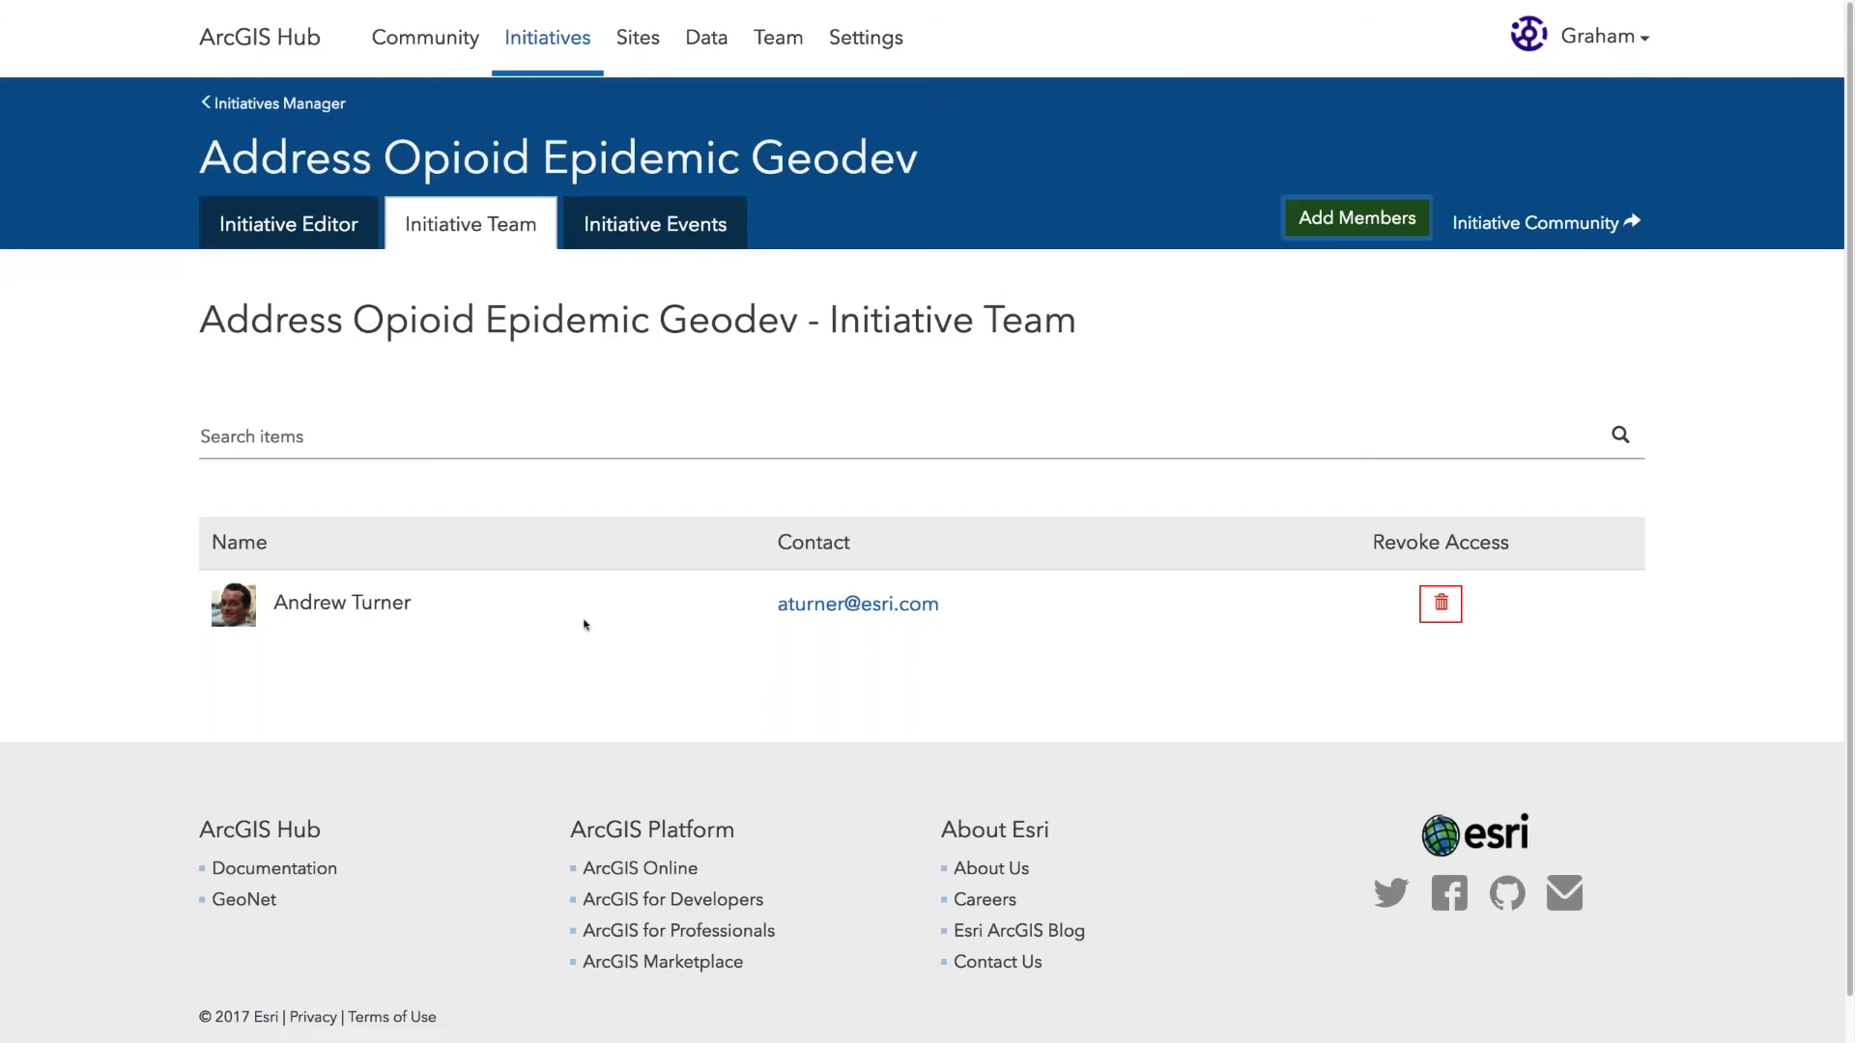
# Step: Revoke the new member's access and return to the initiative editor
pyautogui.click(1451, 604)
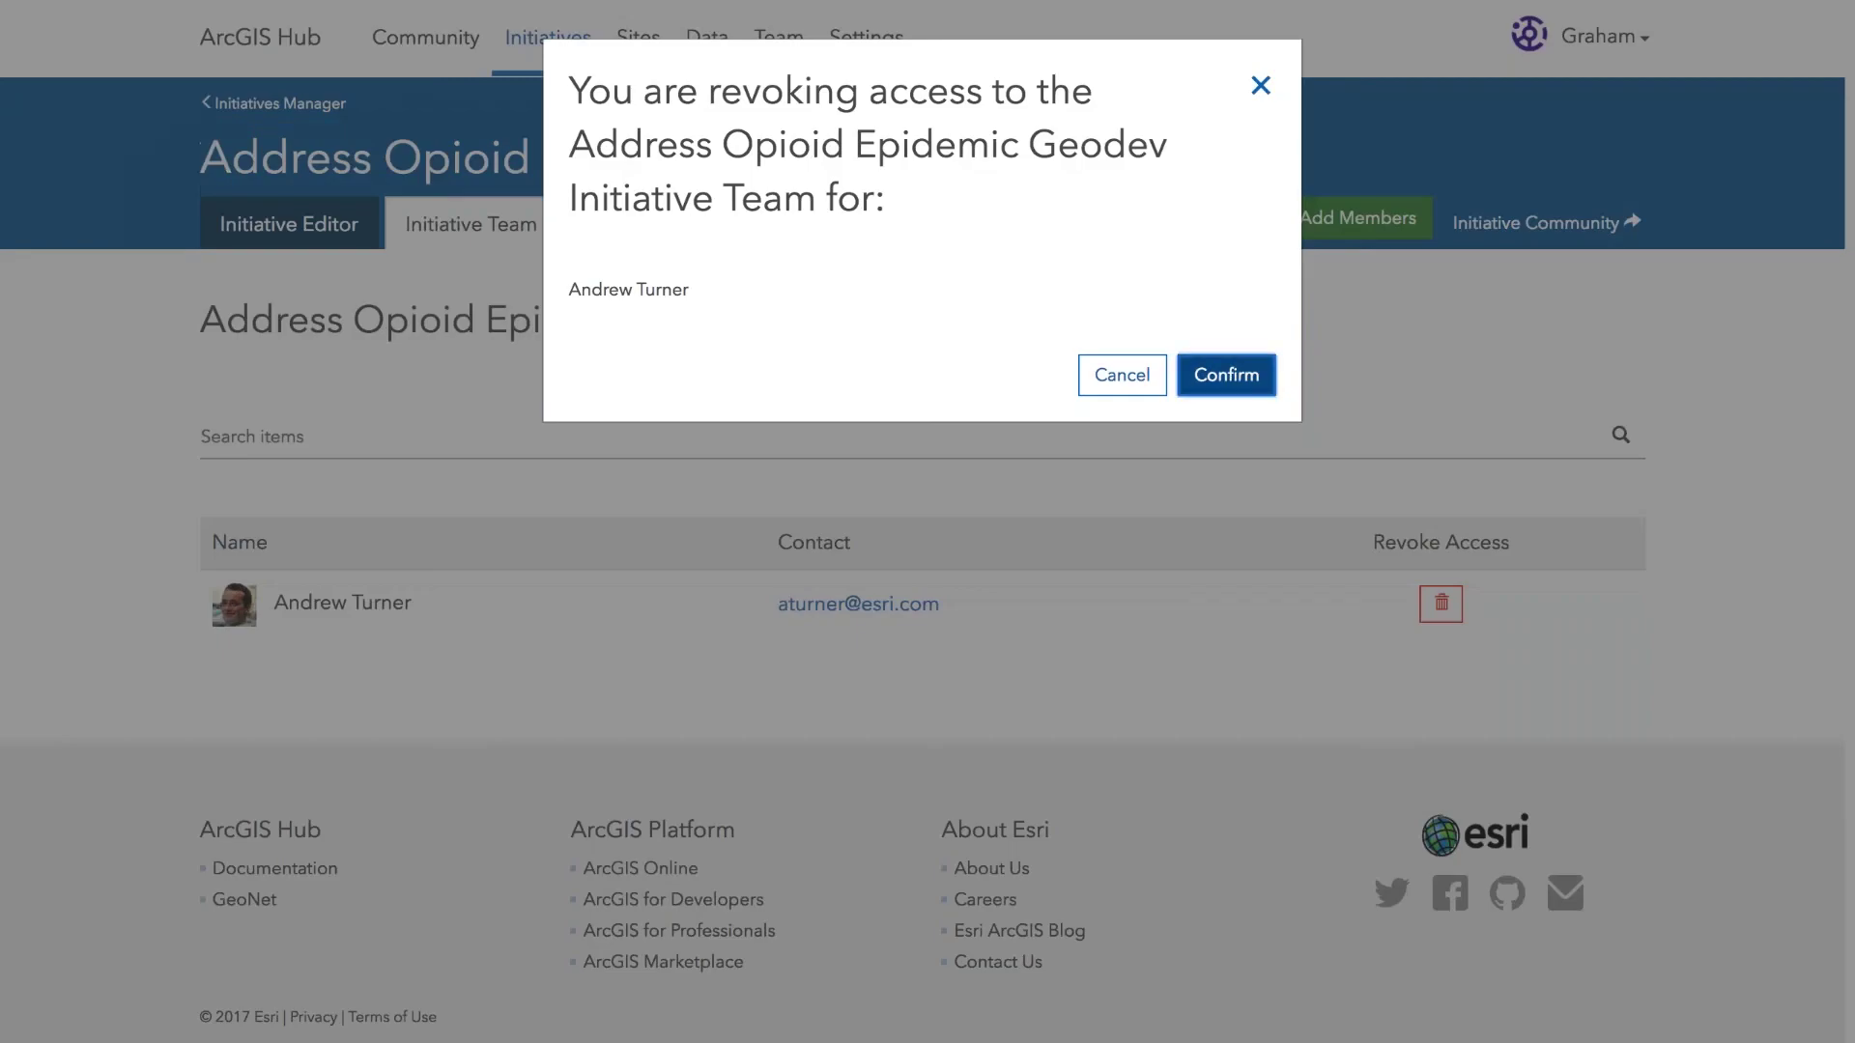
pyautogui.click(1221, 373)
pyautogui.click(288, 223)
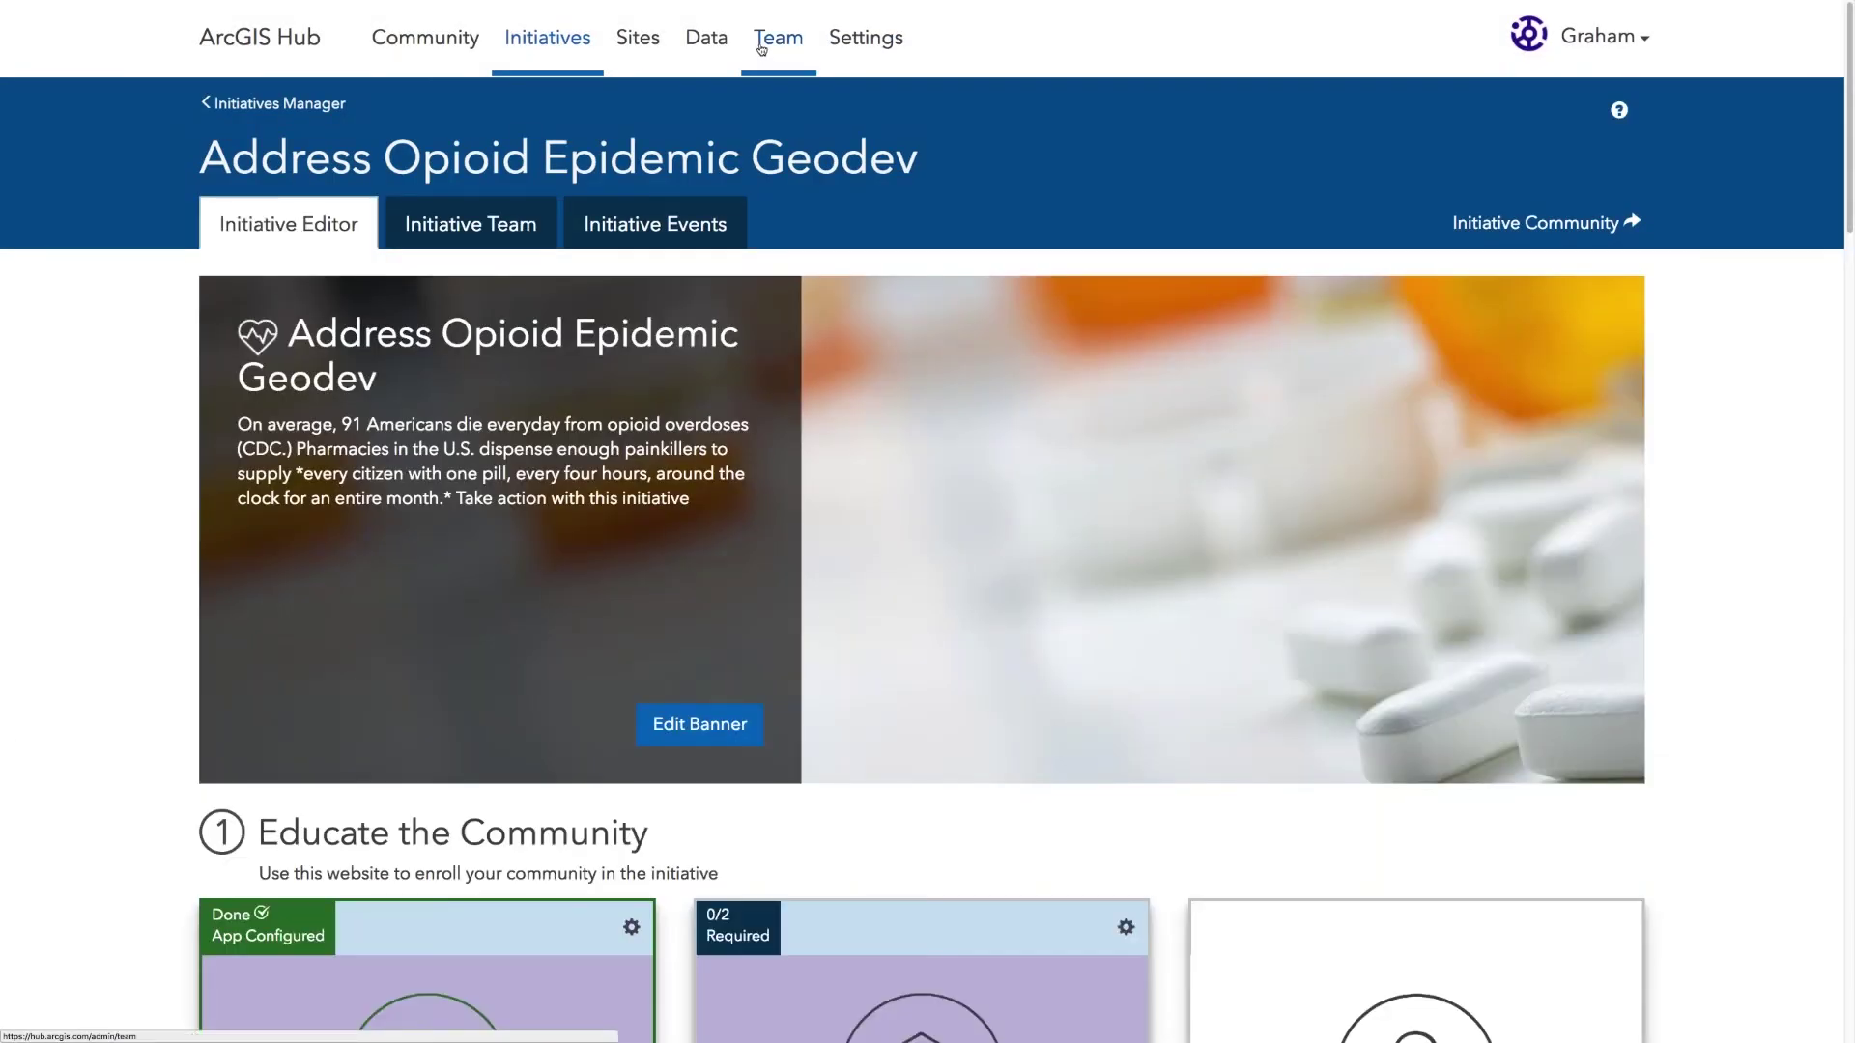
pyautogui.click(761, 49)
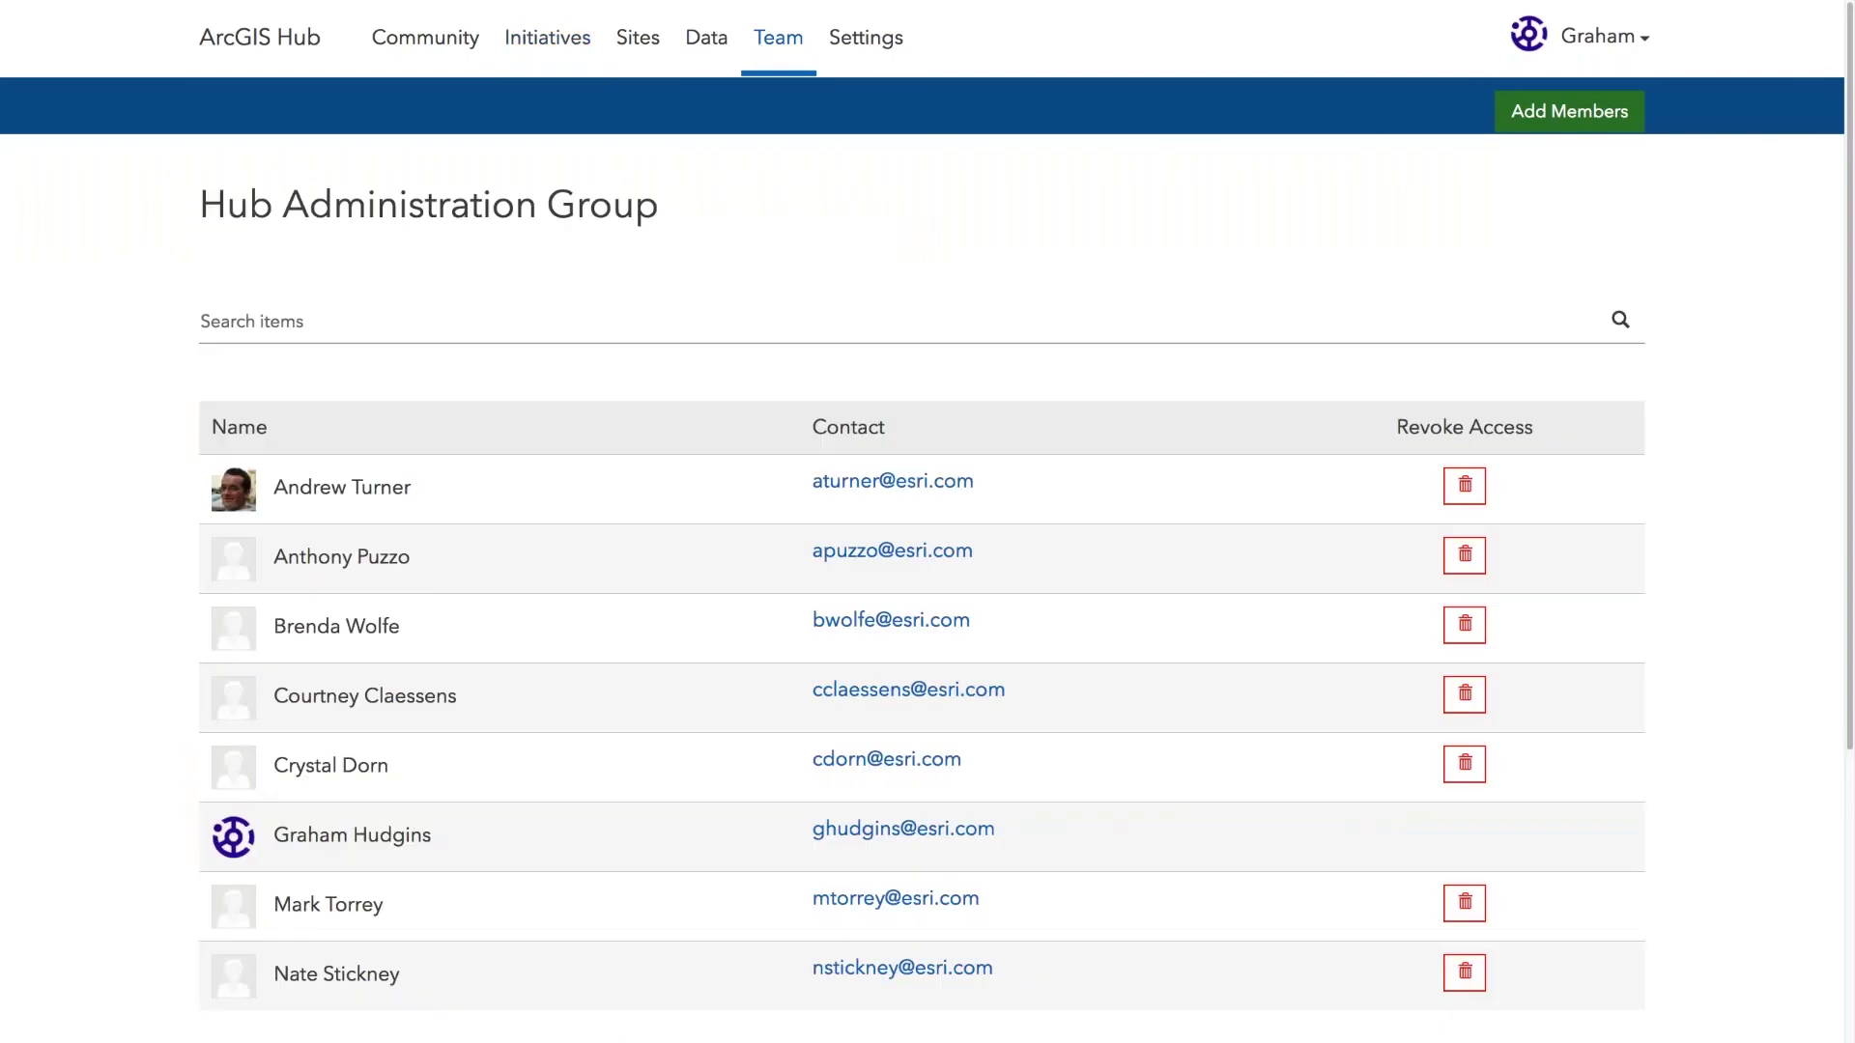
# Step: Browse people available to add as Hub administrators without adding any, then view Active Initiatives
pyautogui.click(1569, 111)
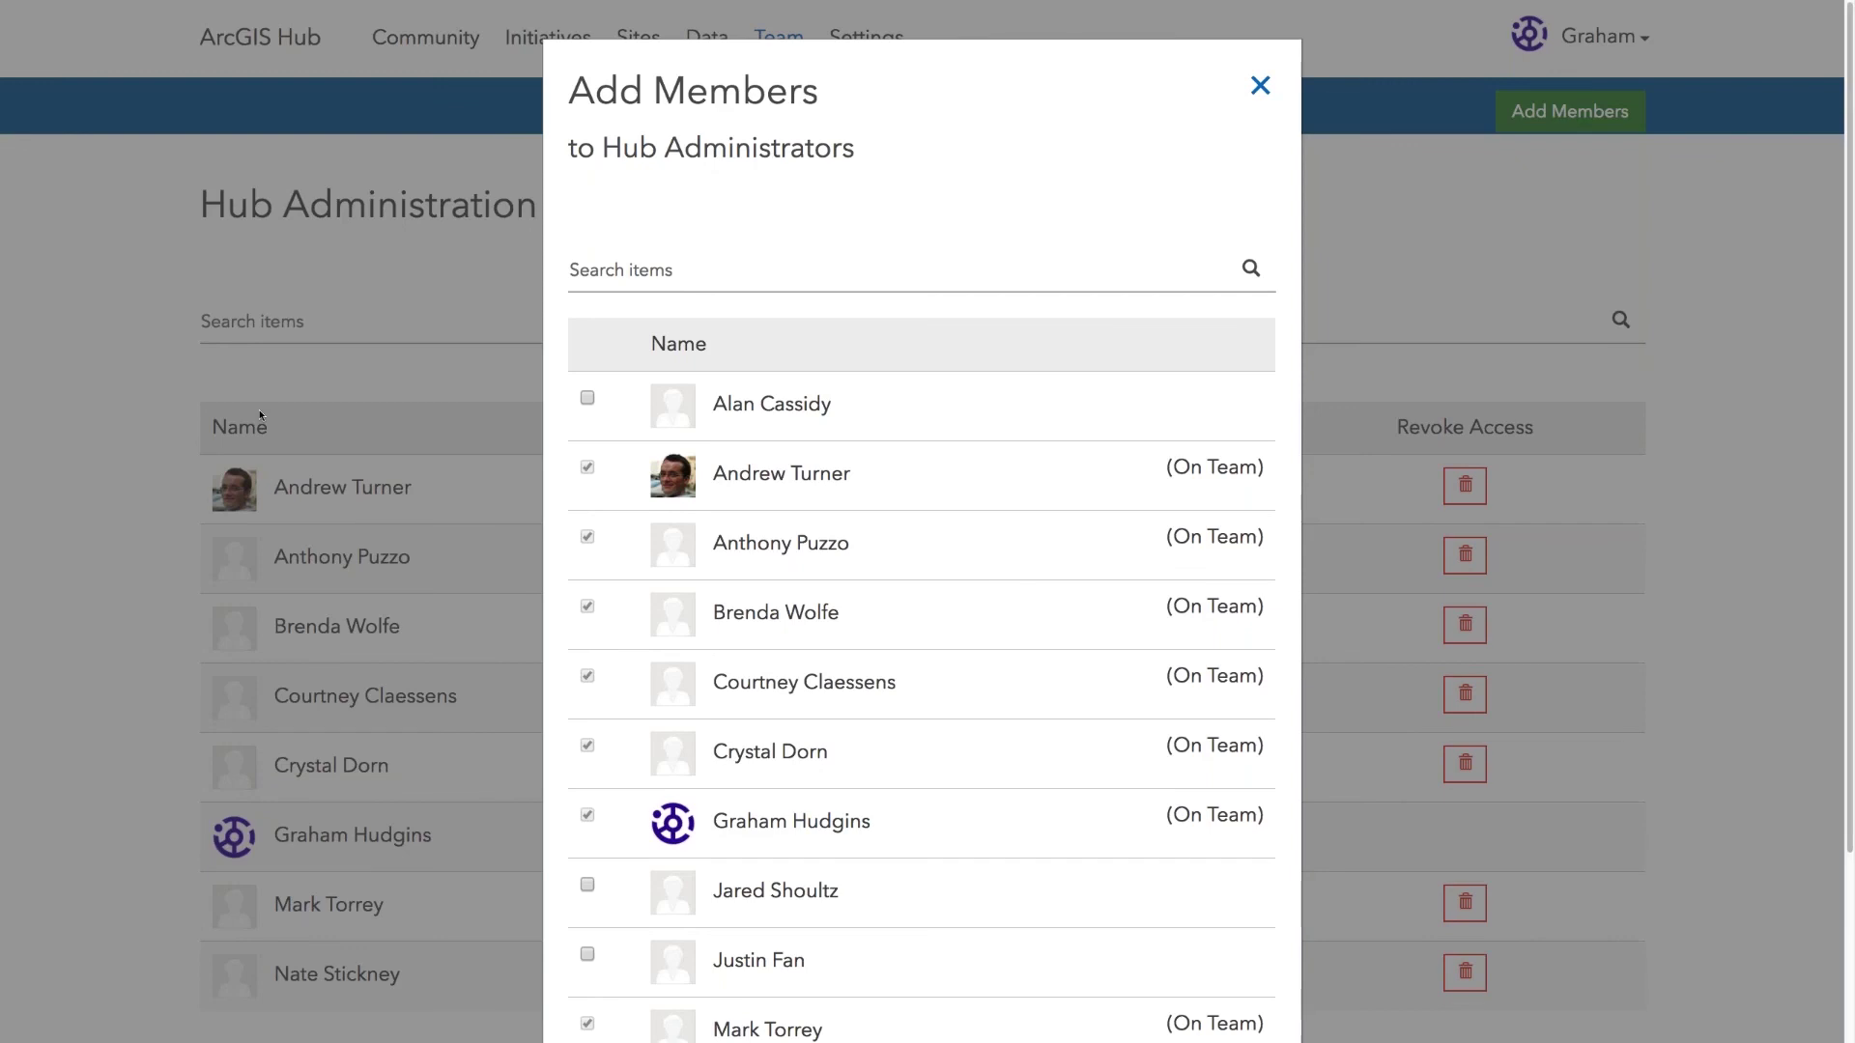
pyautogui.click(662, 268)
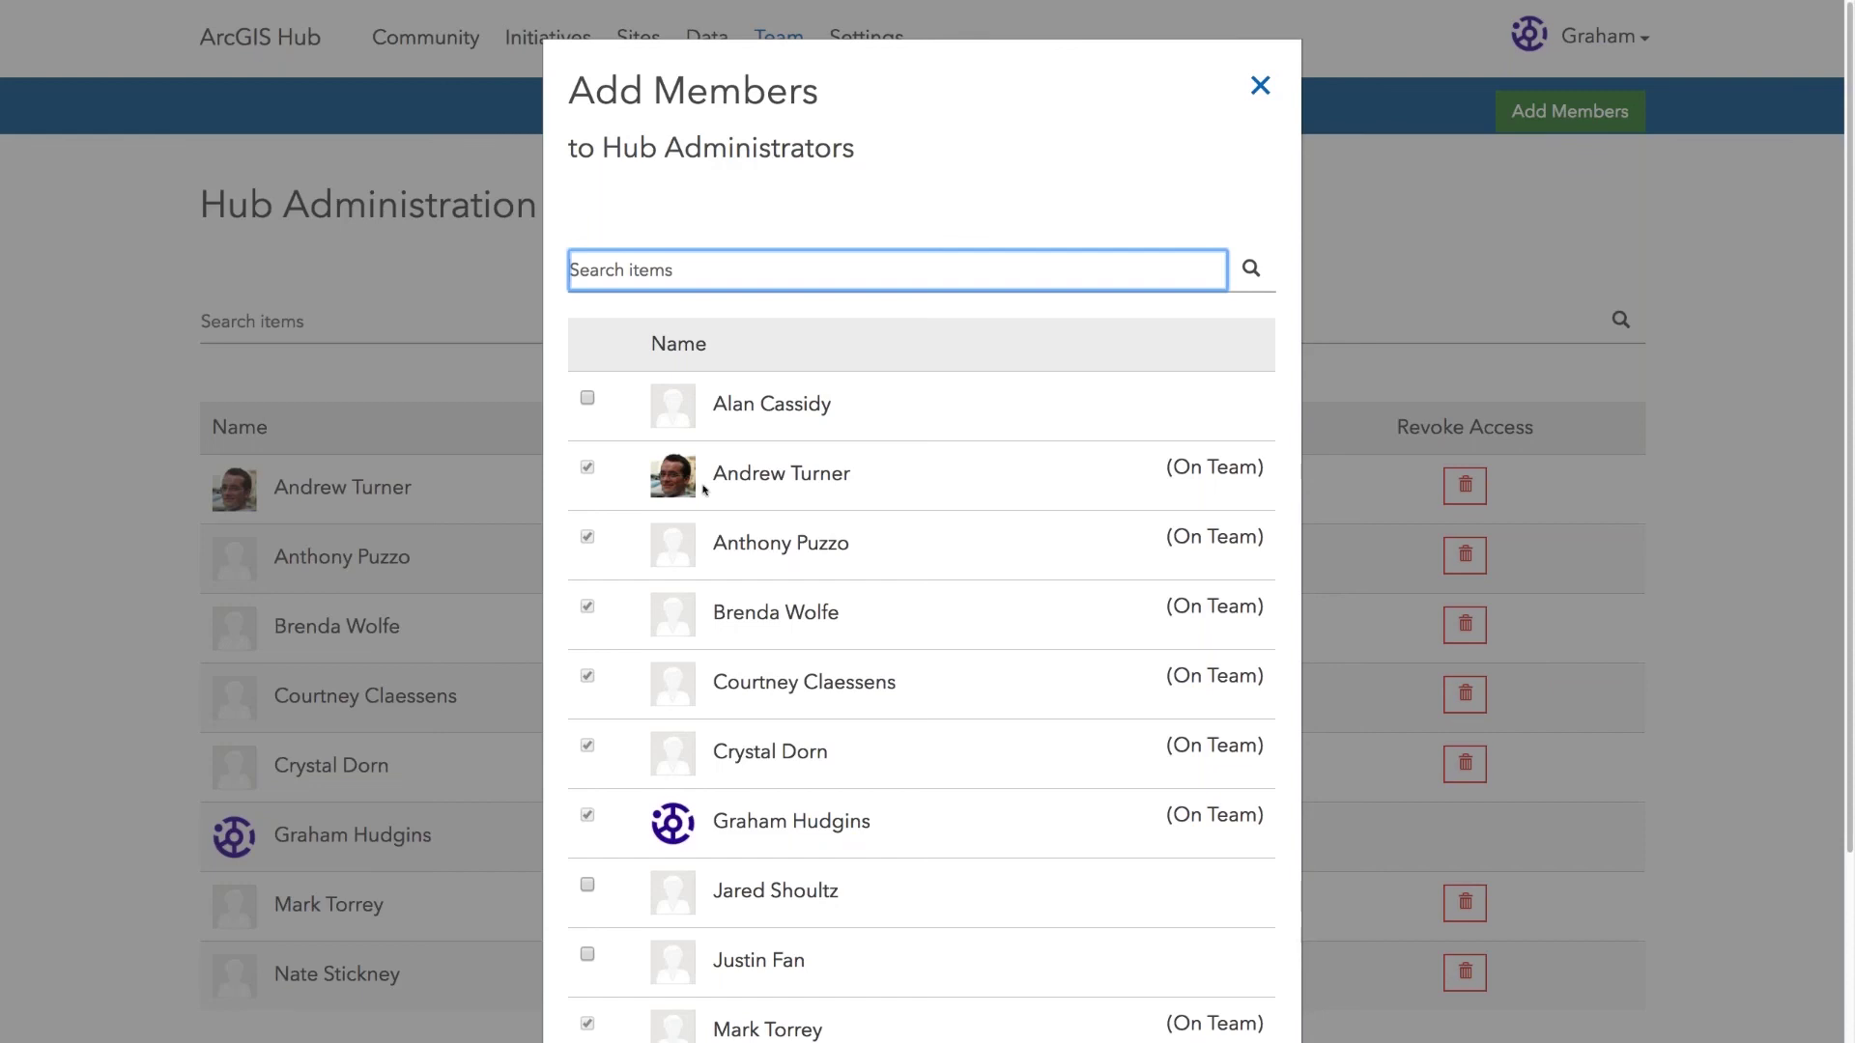
pyautogui.scroll(-3, 704, 490)
pyautogui.scroll(3, 704, 489)
pyautogui.click(1261, 86)
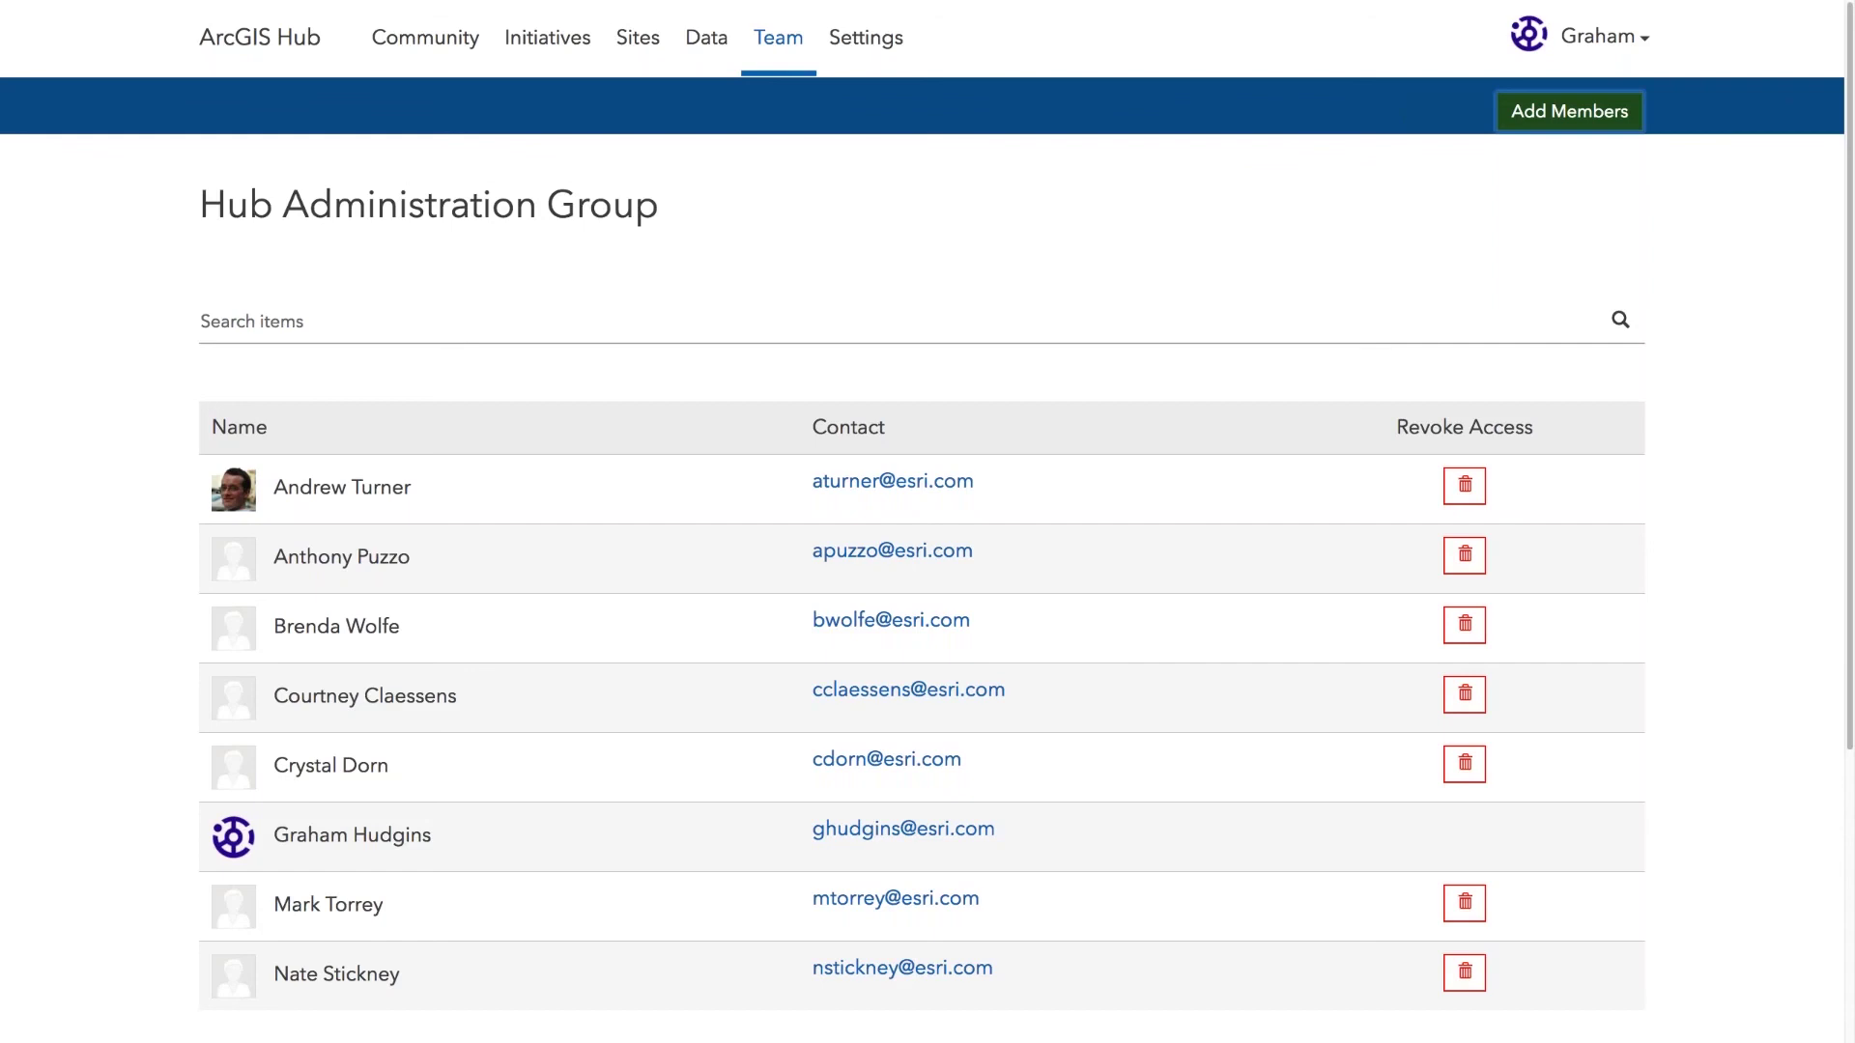
pyautogui.click(525, 44)
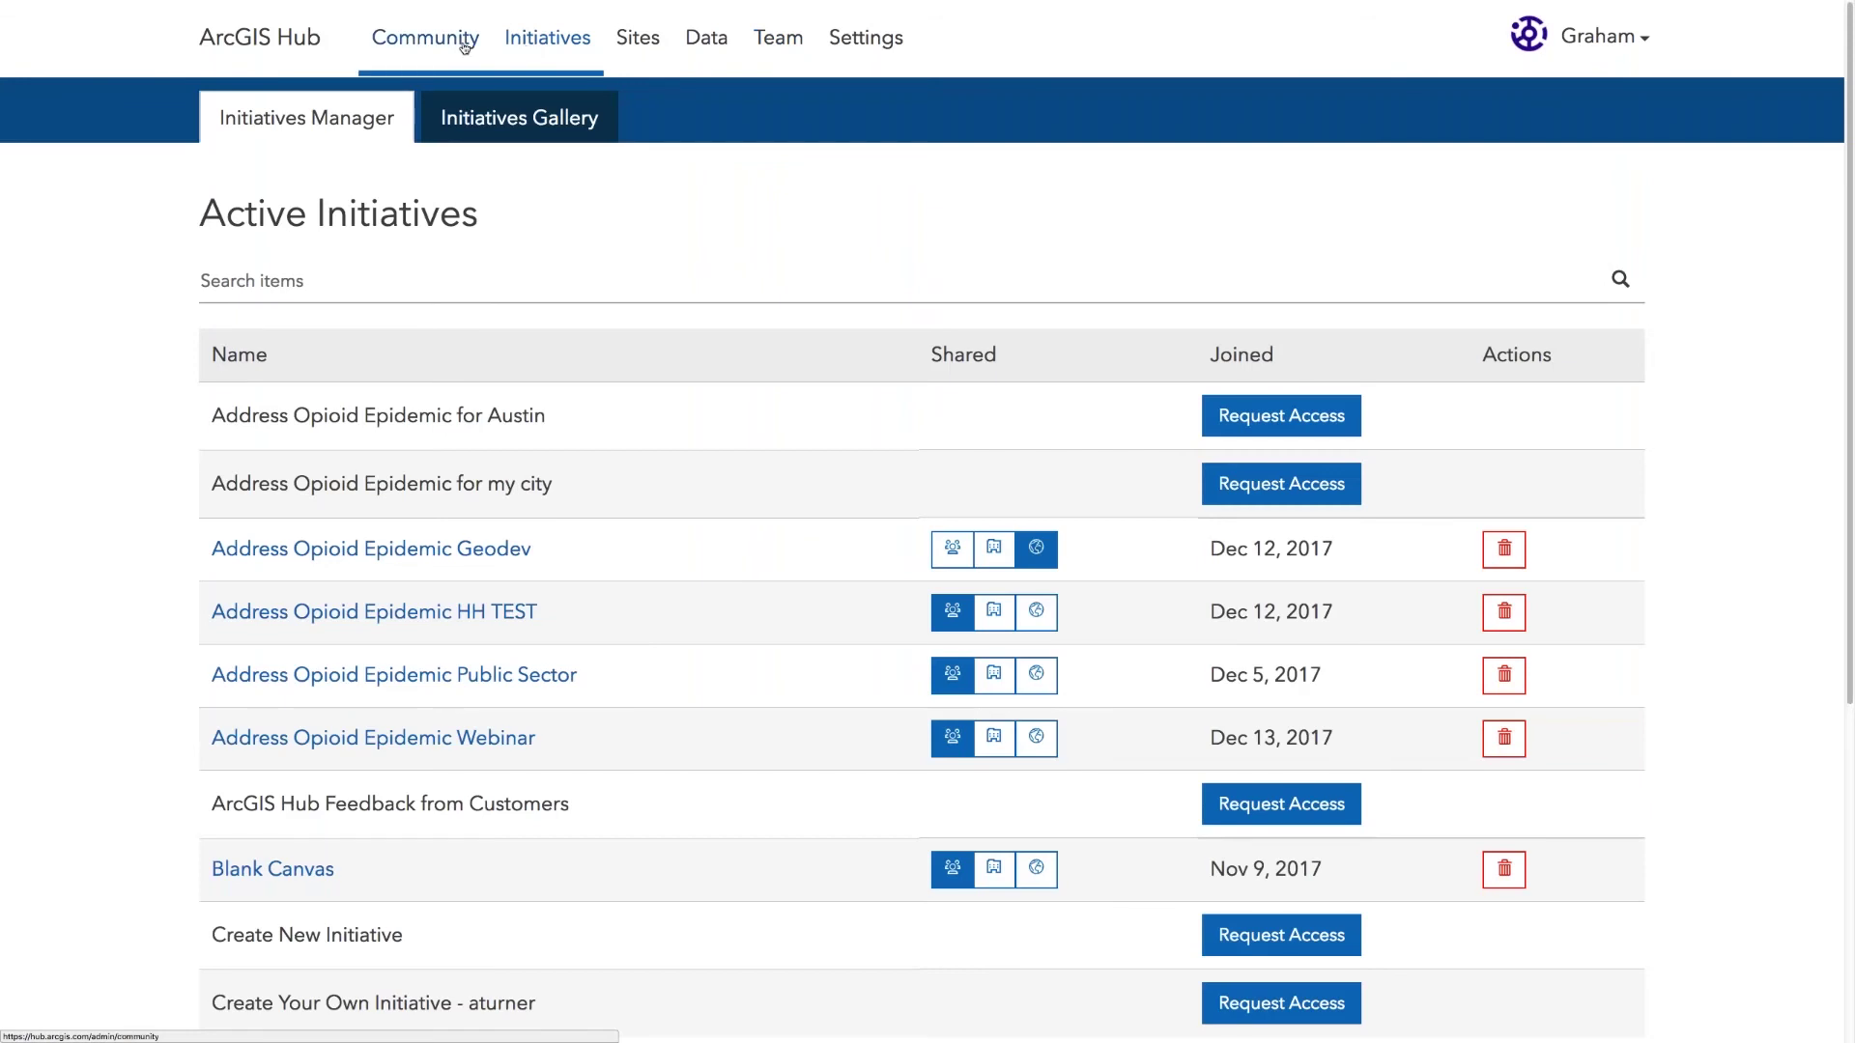
# Step: View the Community Dashboard: 147 members, 3 new members, 15 new content items, 7 new comments
pyautogui.click(452, 45)
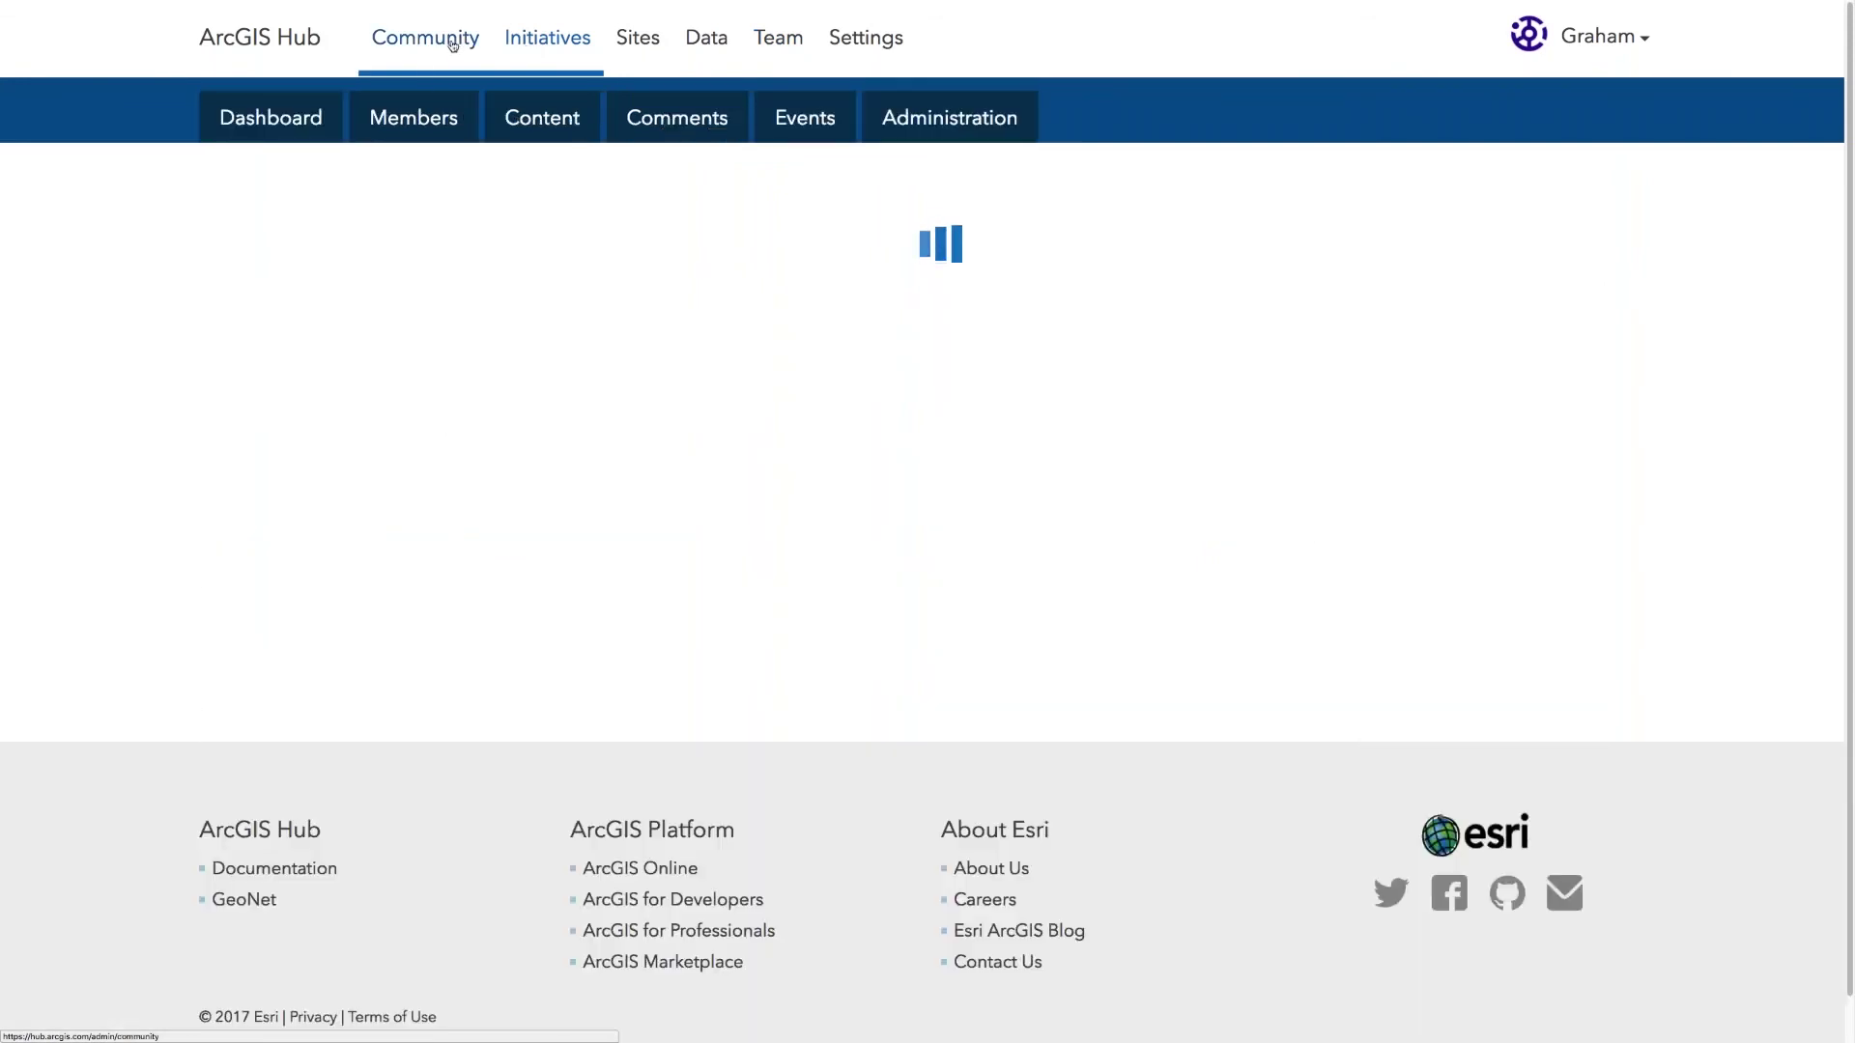
pyautogui.moveTo(534, 2)
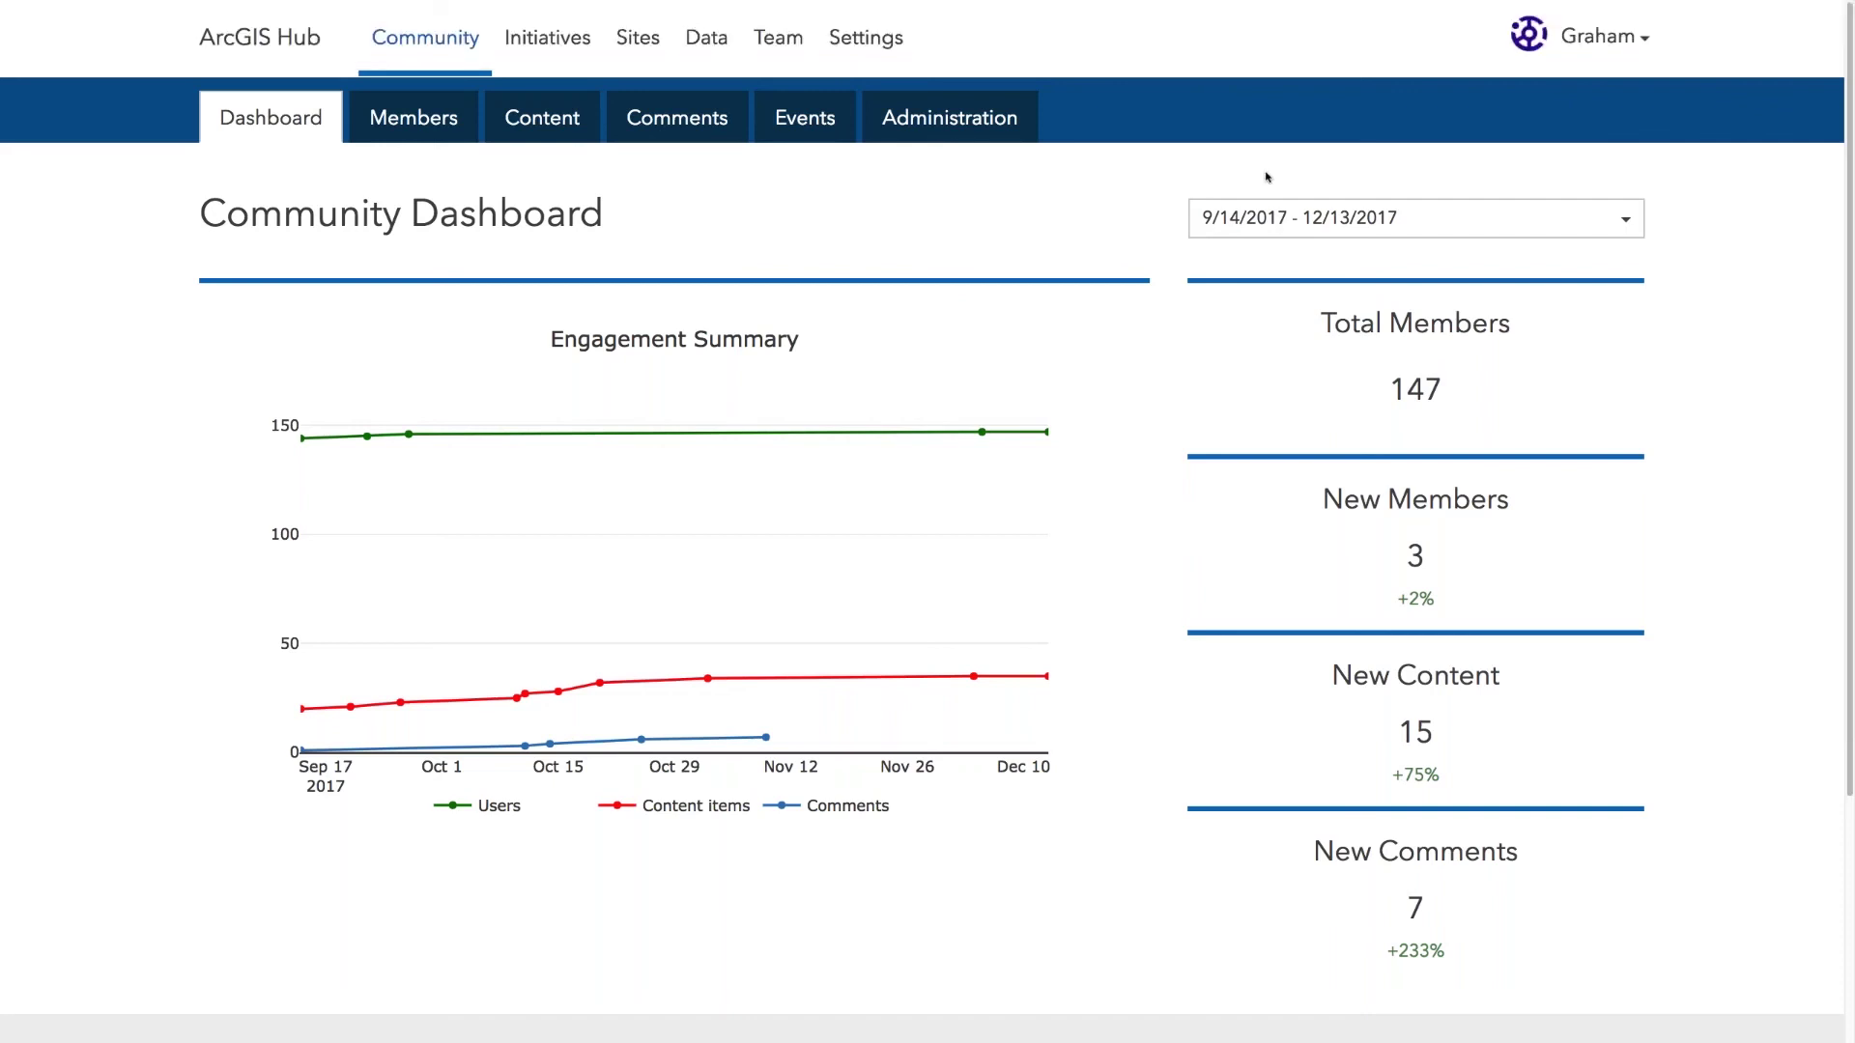
pyautogui.moveTo(1258, 5)
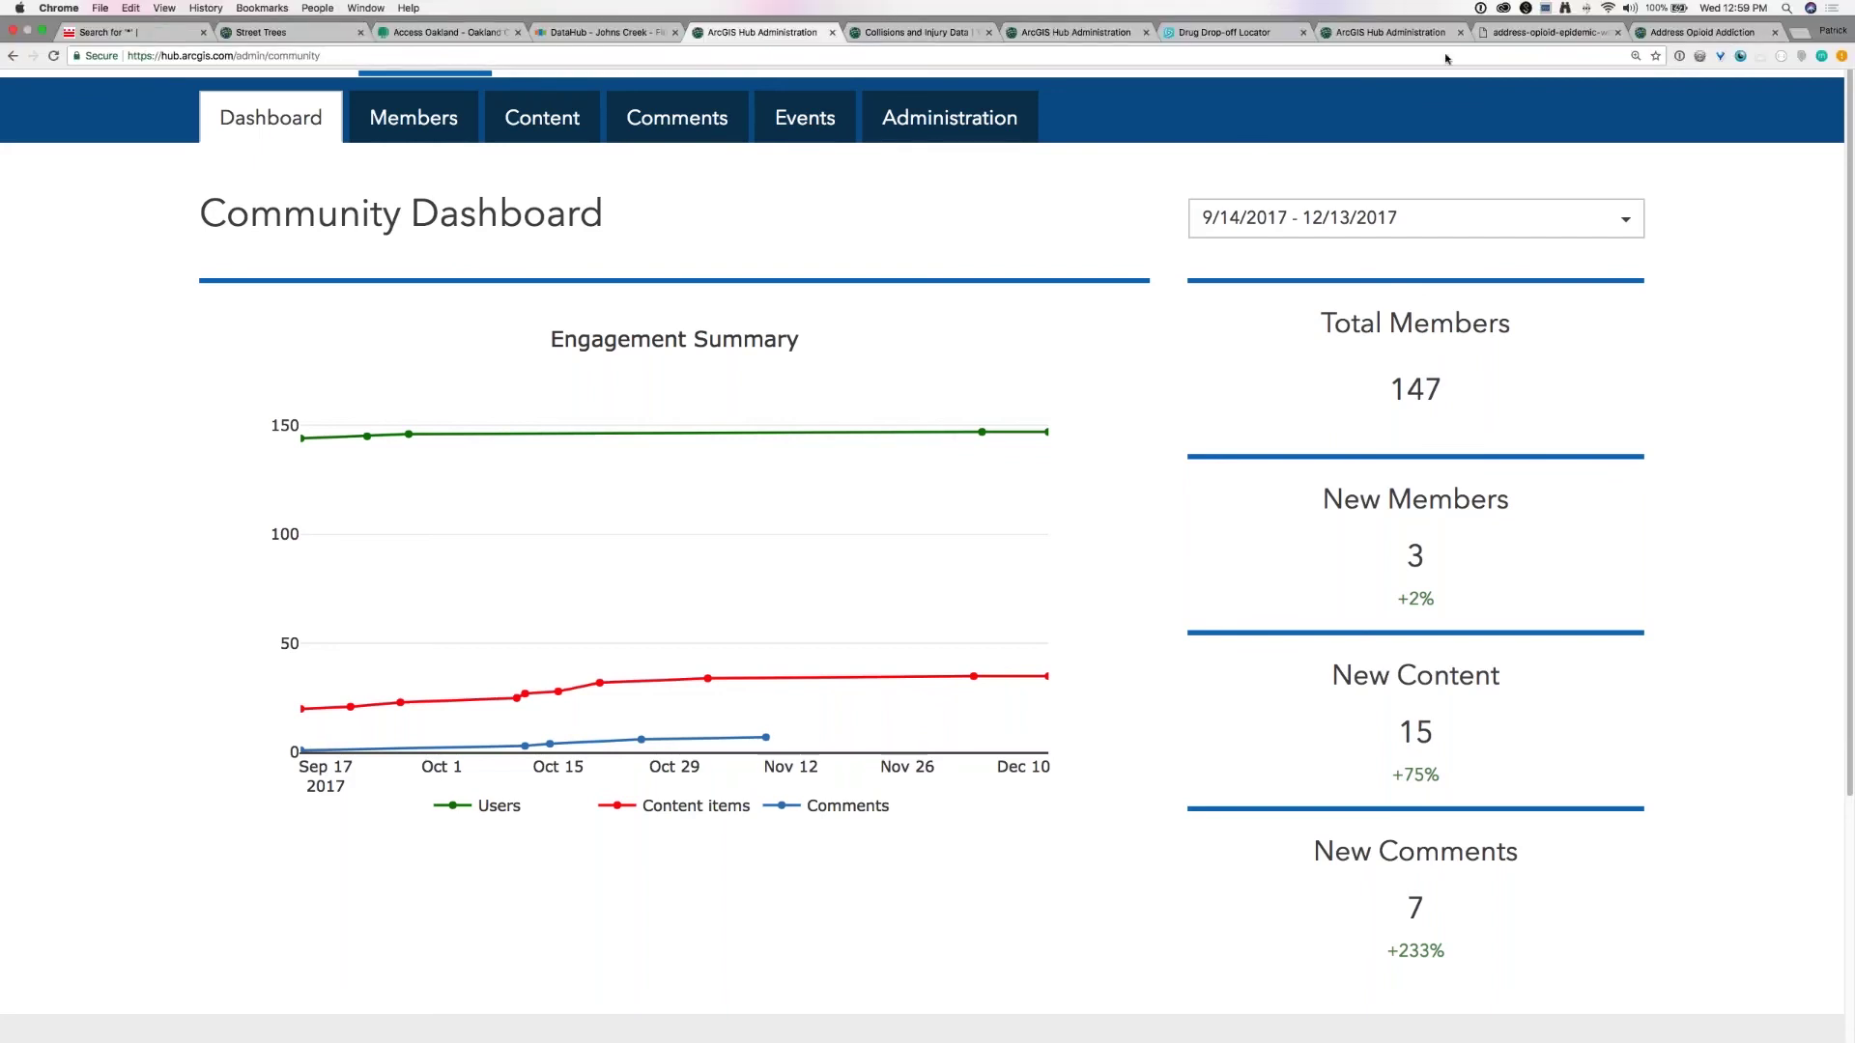
# Step: Switch to the address-opioid-epidemic webinar site tab, then the Address Opioid Addiction tab
pyautogui.click(1496, 32)
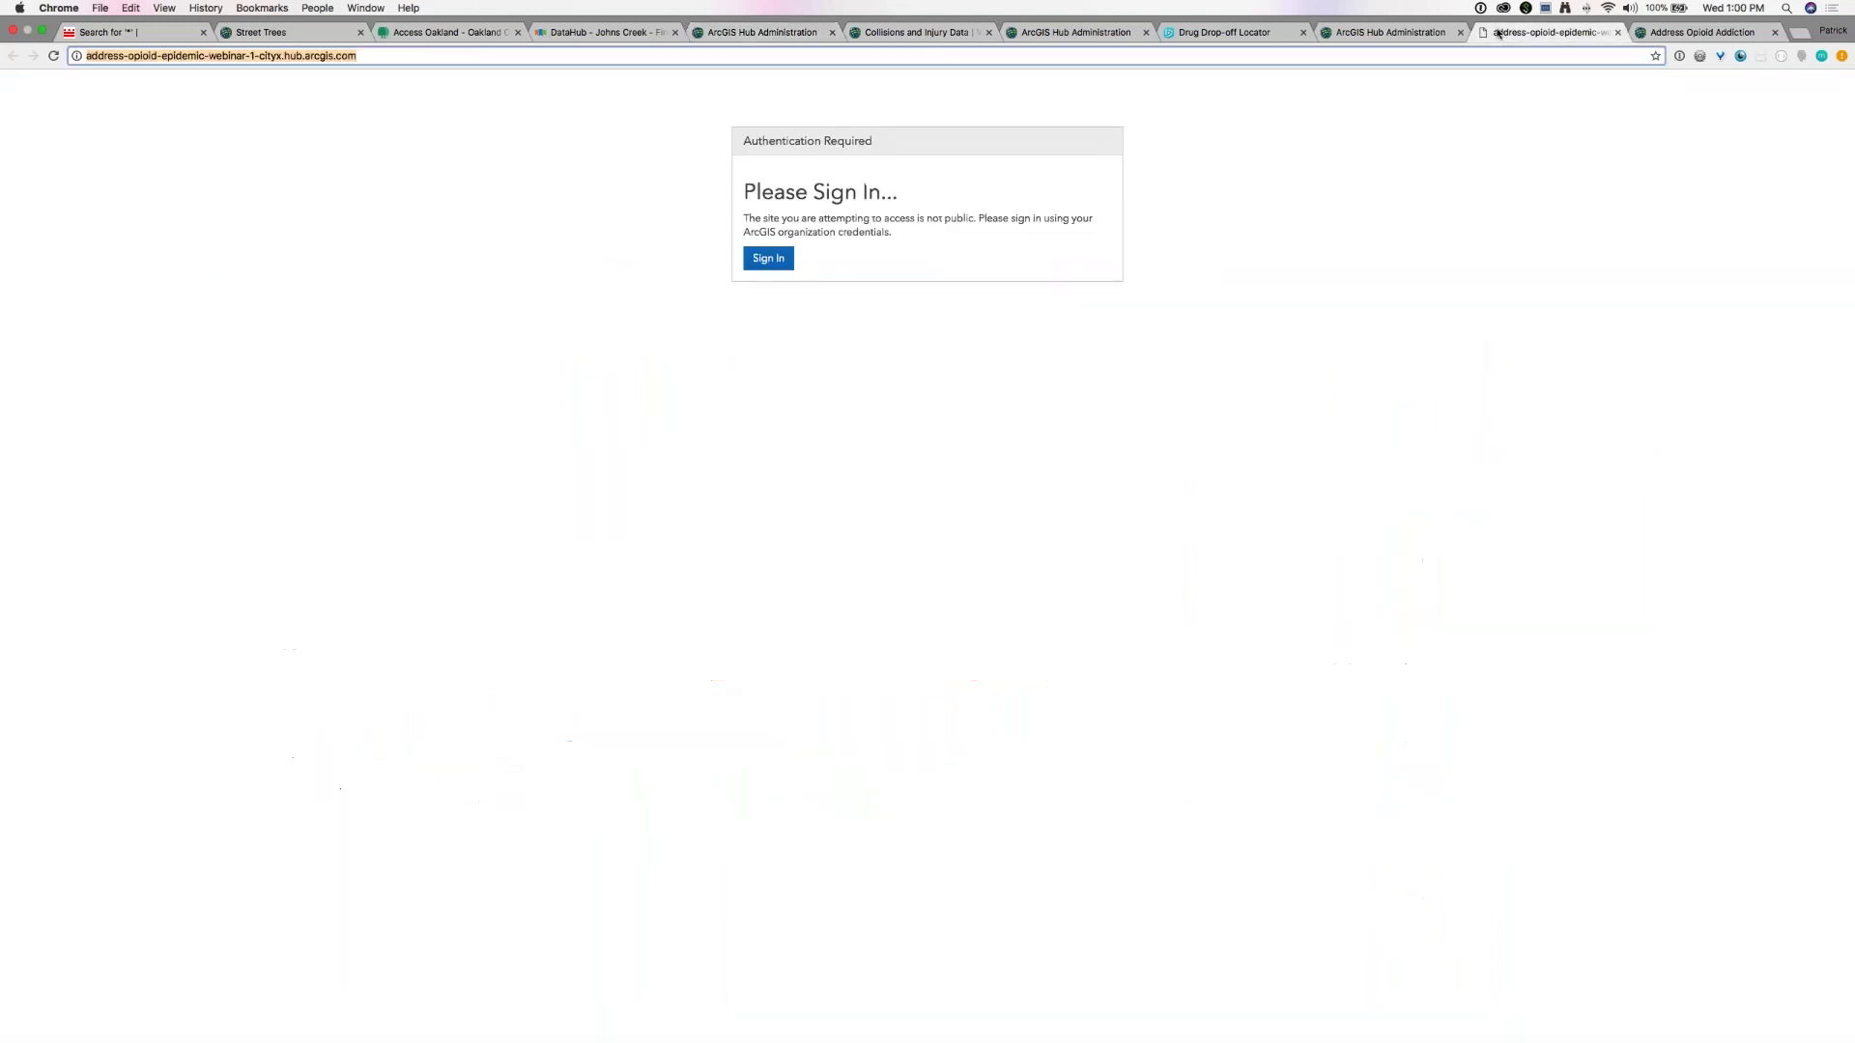
pyautogui.click(1654, 43)
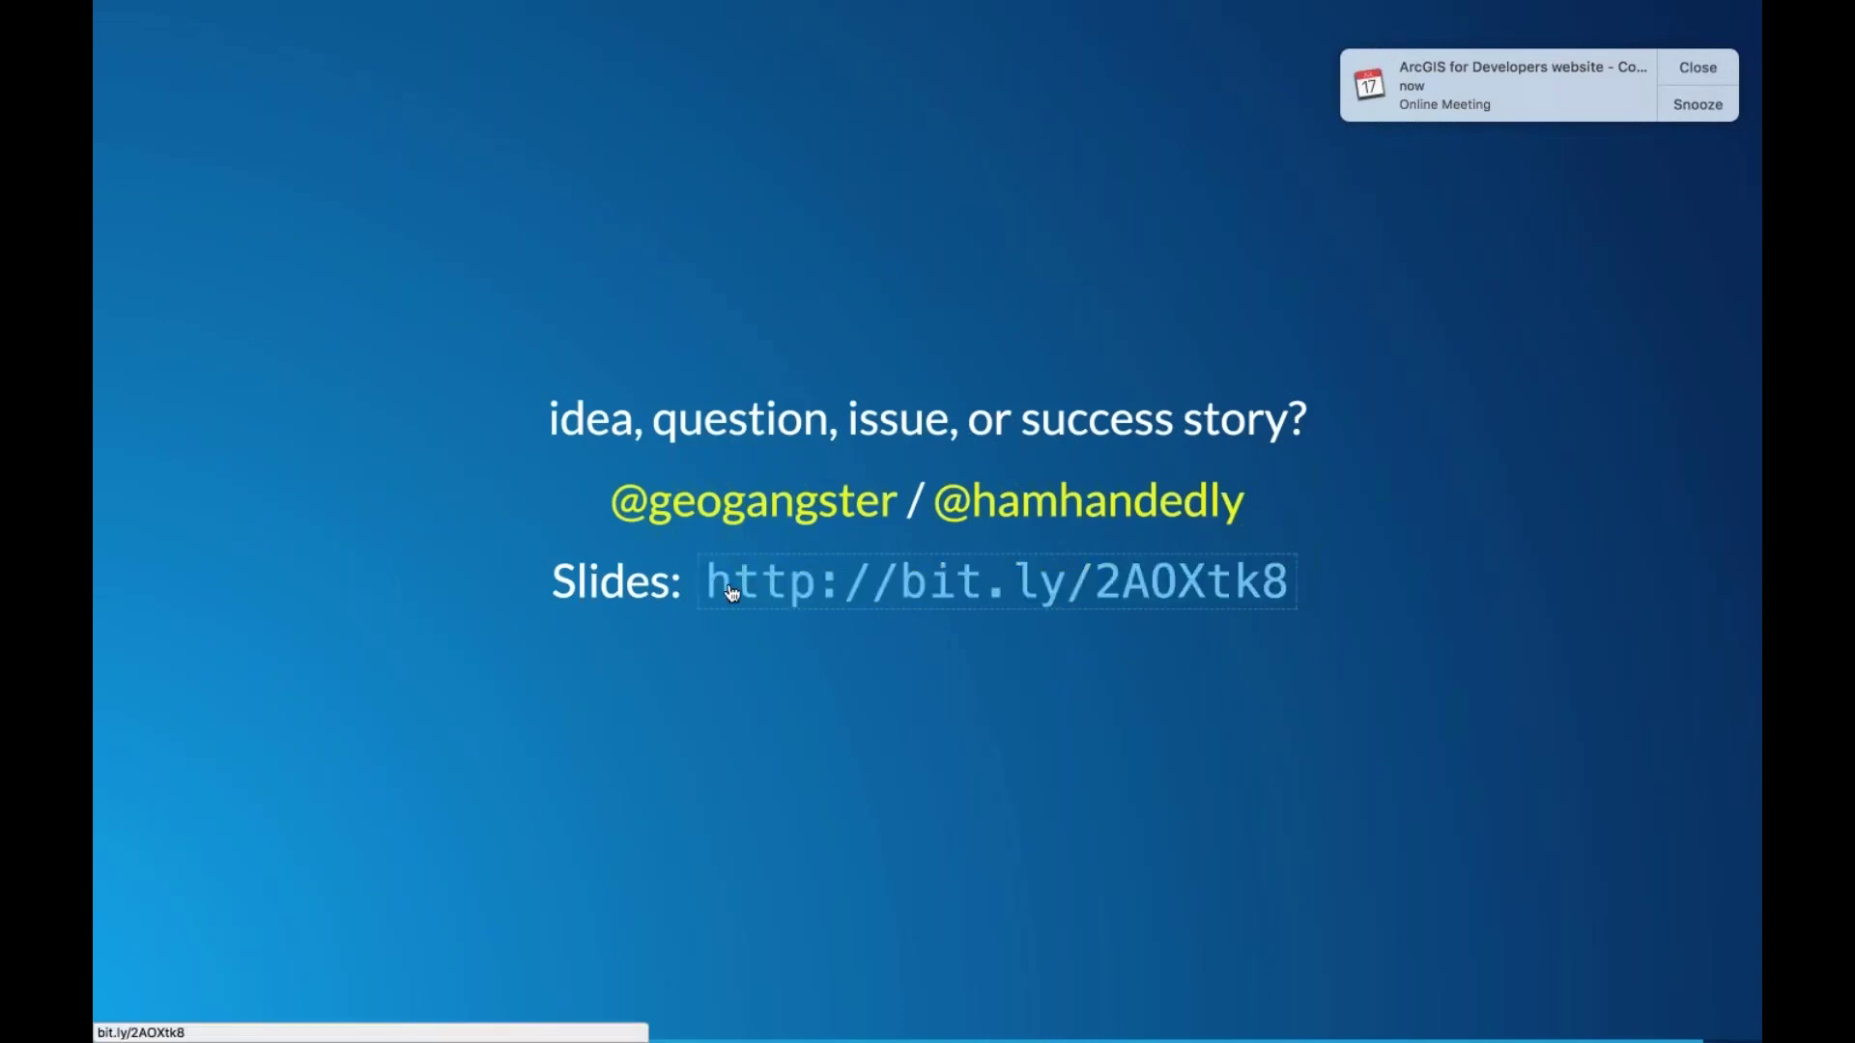
pyautogui.moveTo(1290, 582); pyautogui.dragTo(710, 582)
pyautogui.press('super+c')
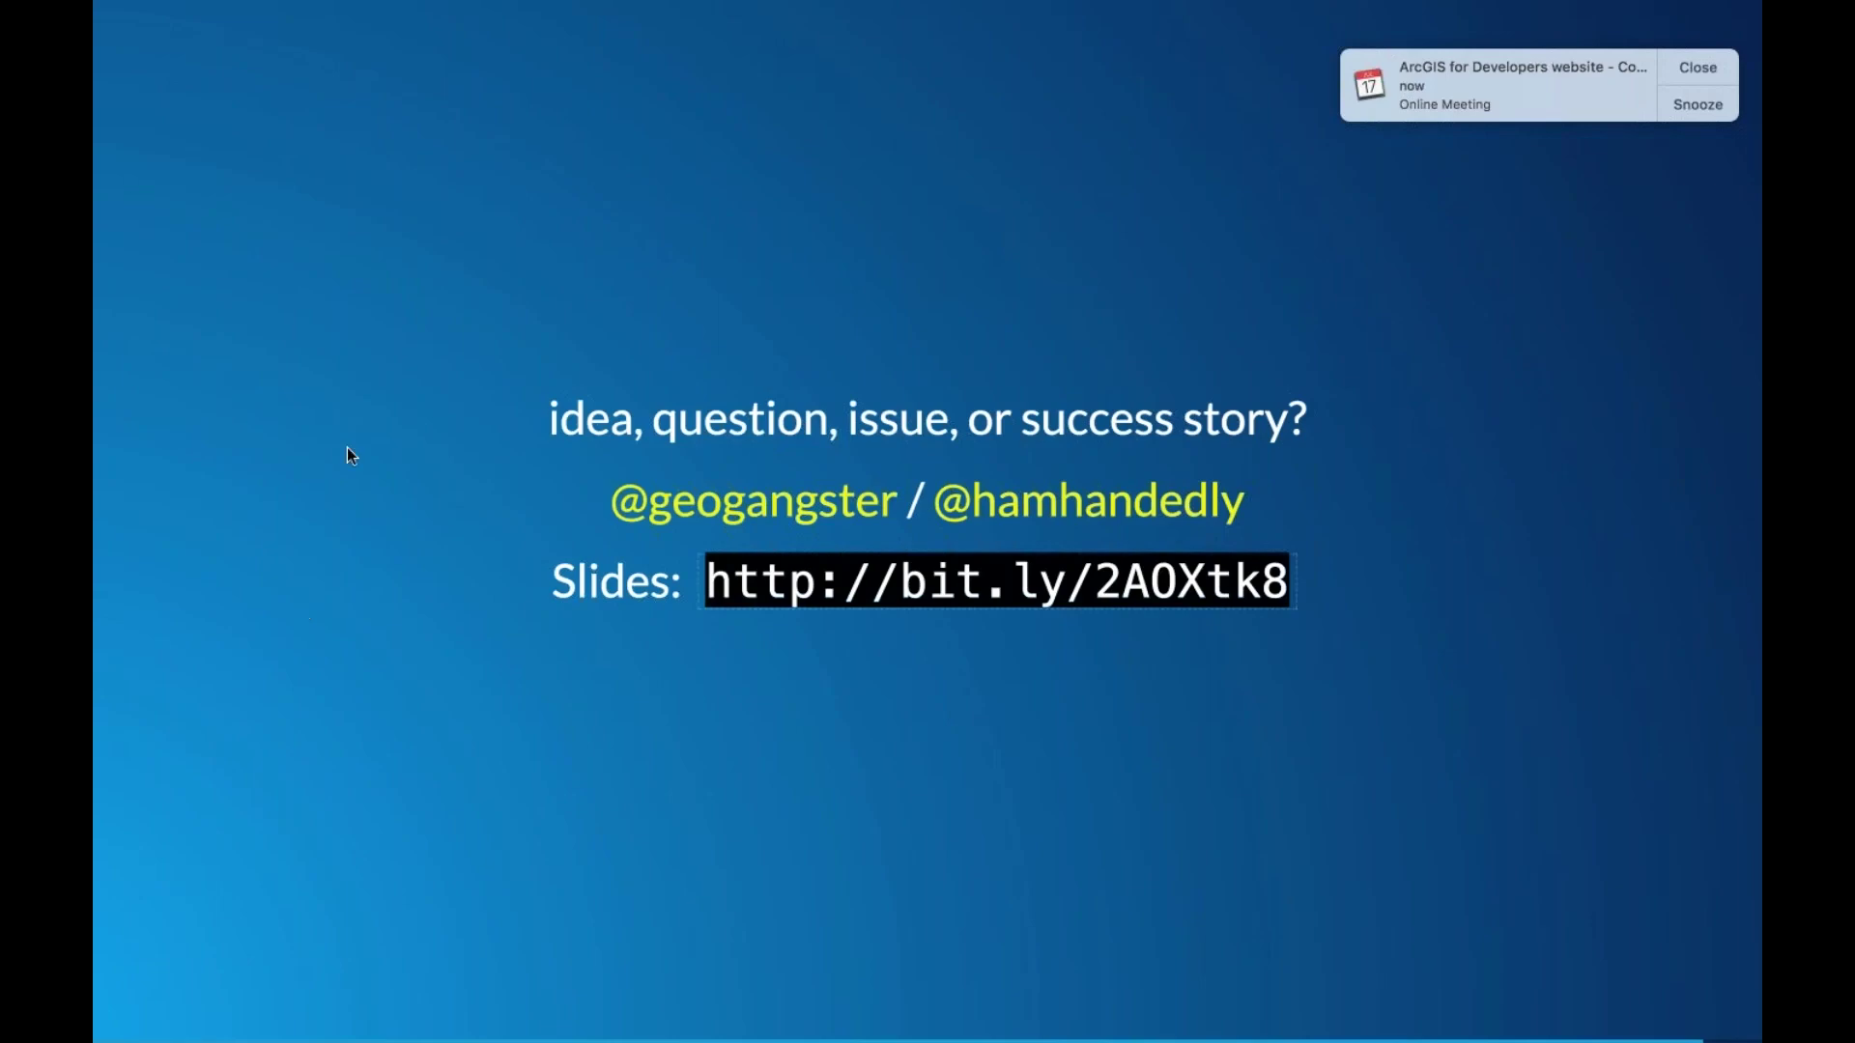
pyautogui.hotkey('ctrl', 'Left')
pyautogui.hotkey('ctrl', 'Right')
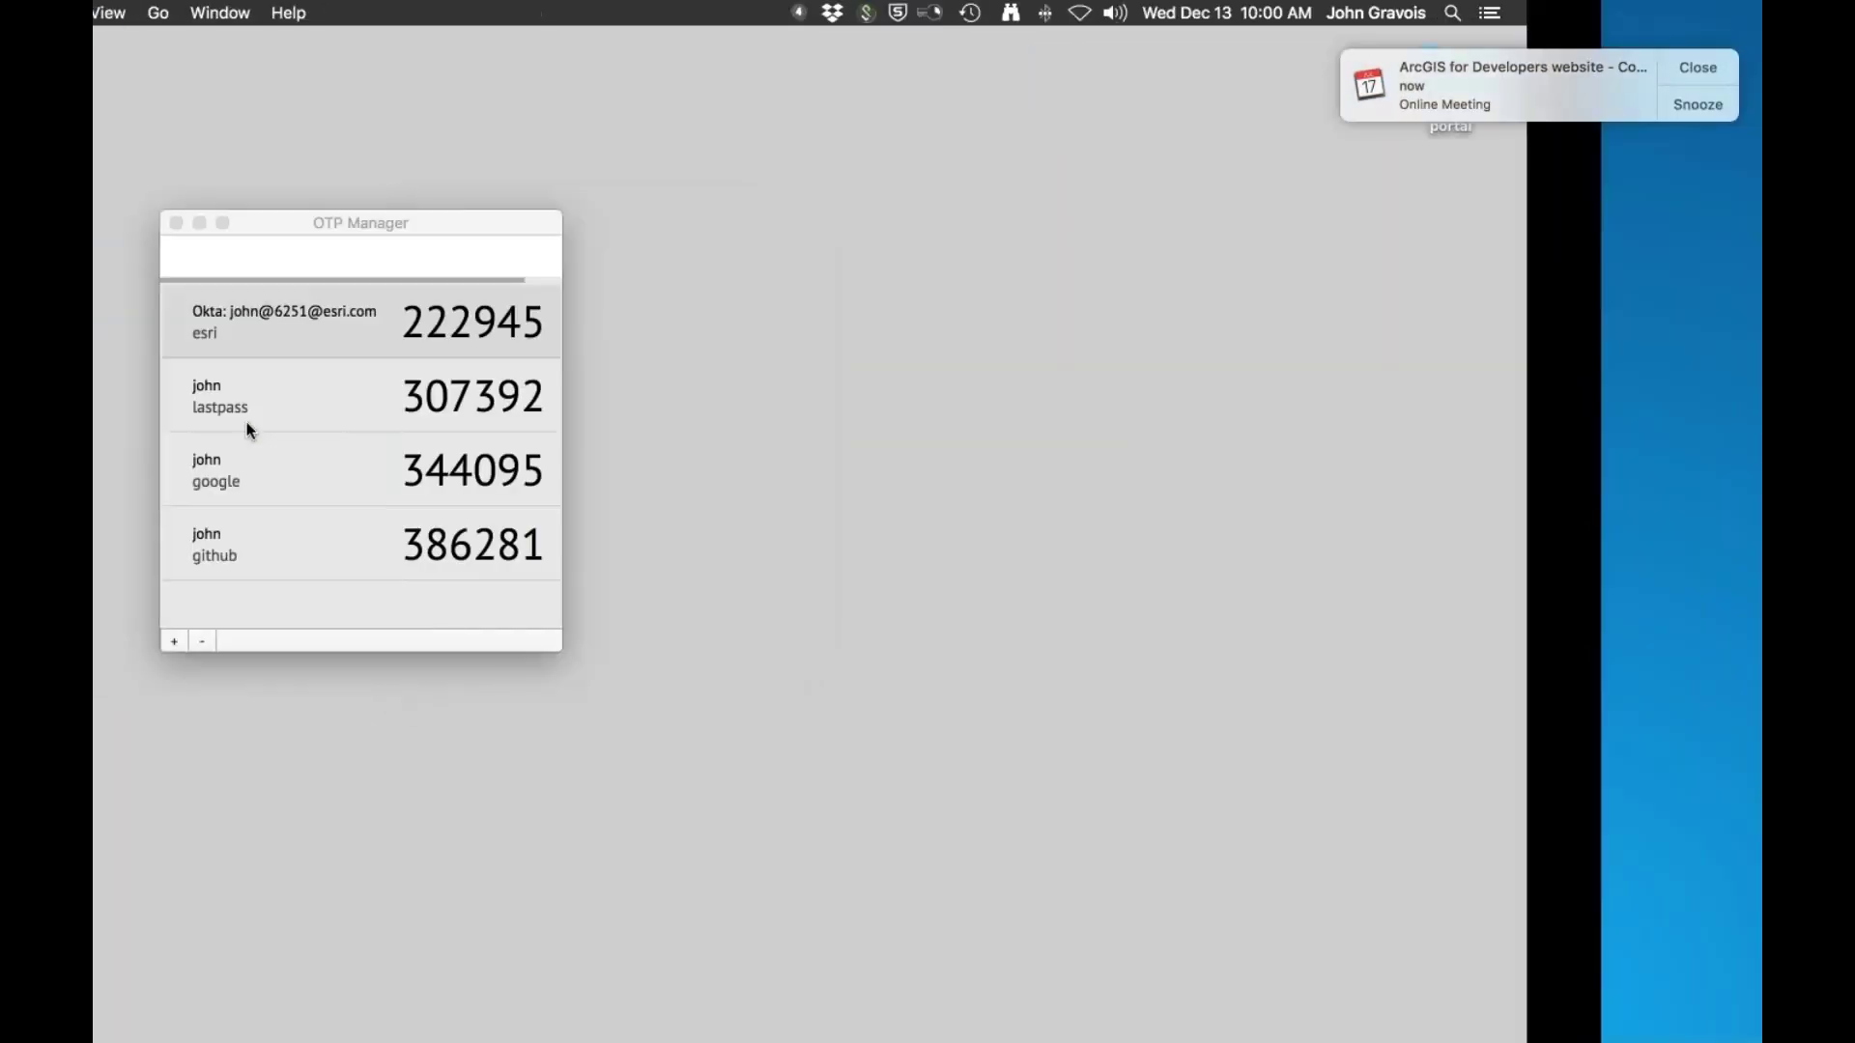
pyautogui.press('super+Tab')
pyautogui.press('super+t')
pyautogui.press('super+v')
pyautogui.press('Return')
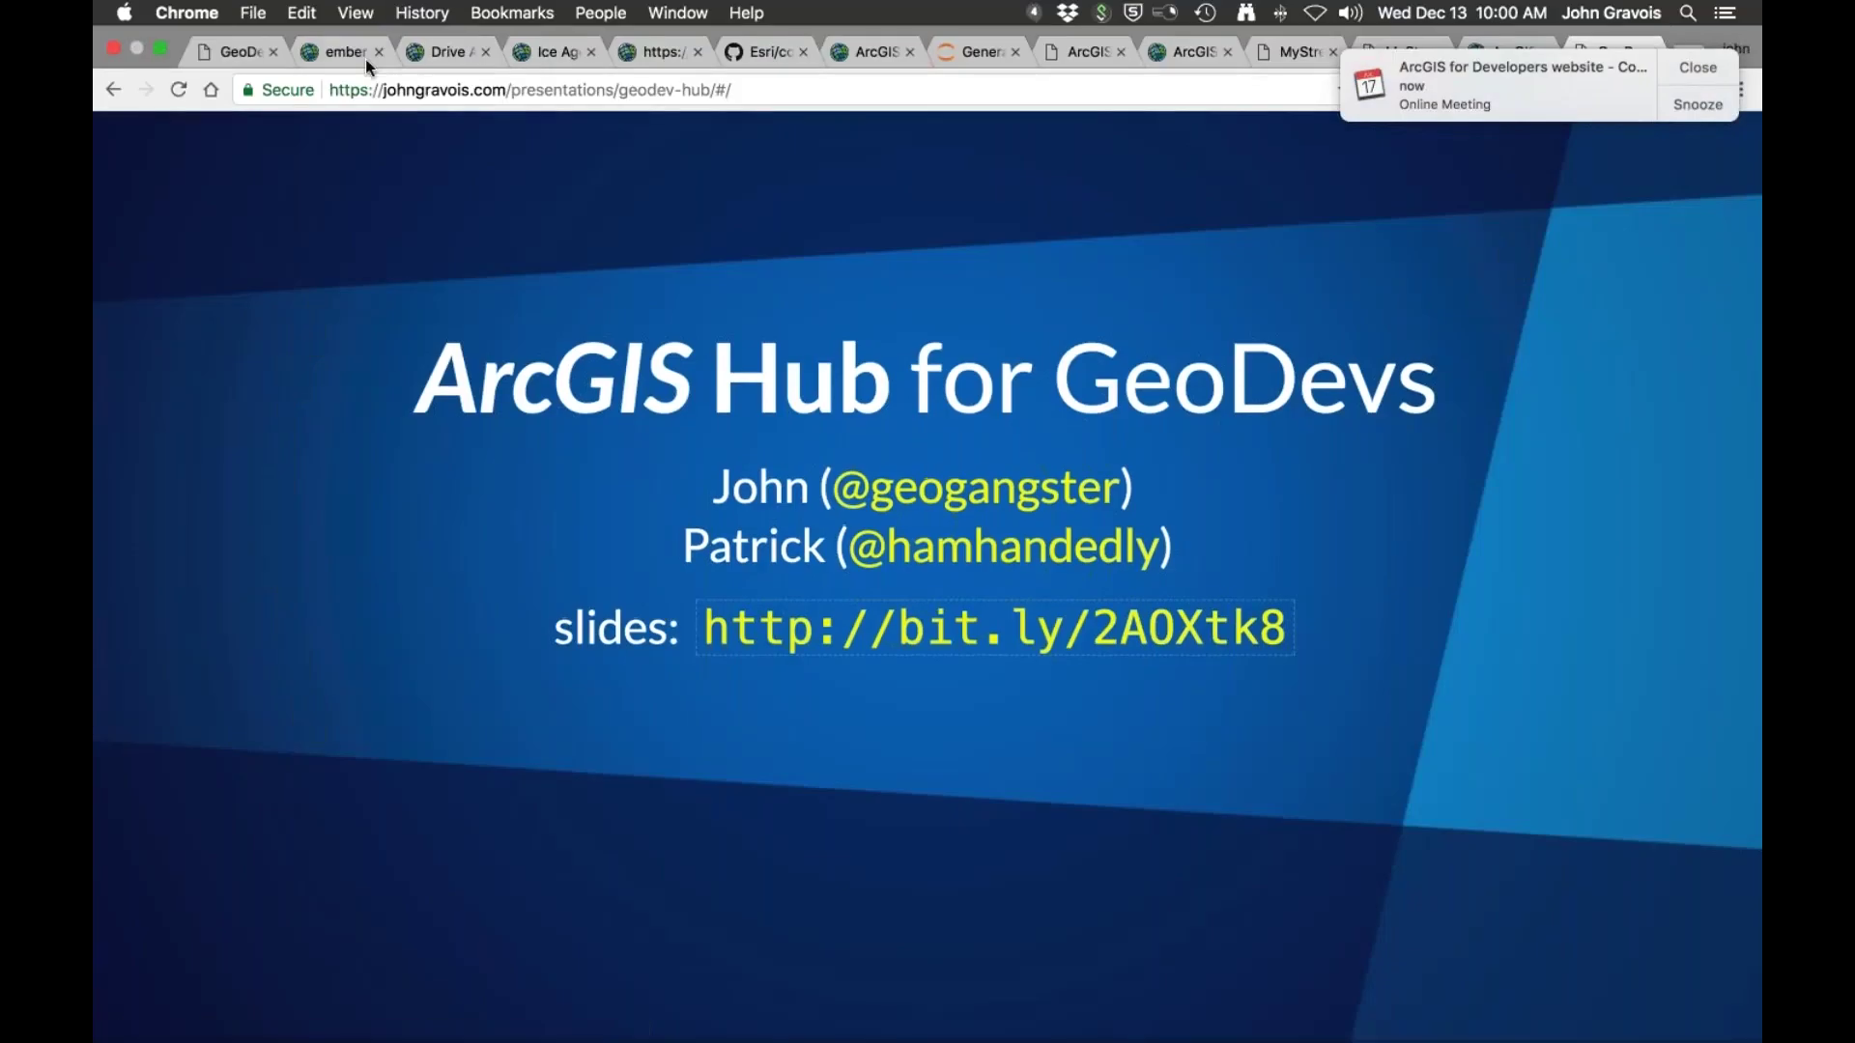
# Step: Reselect the slides link on the closing slide and paste it into another new tab
pyautogui.press('super+t')
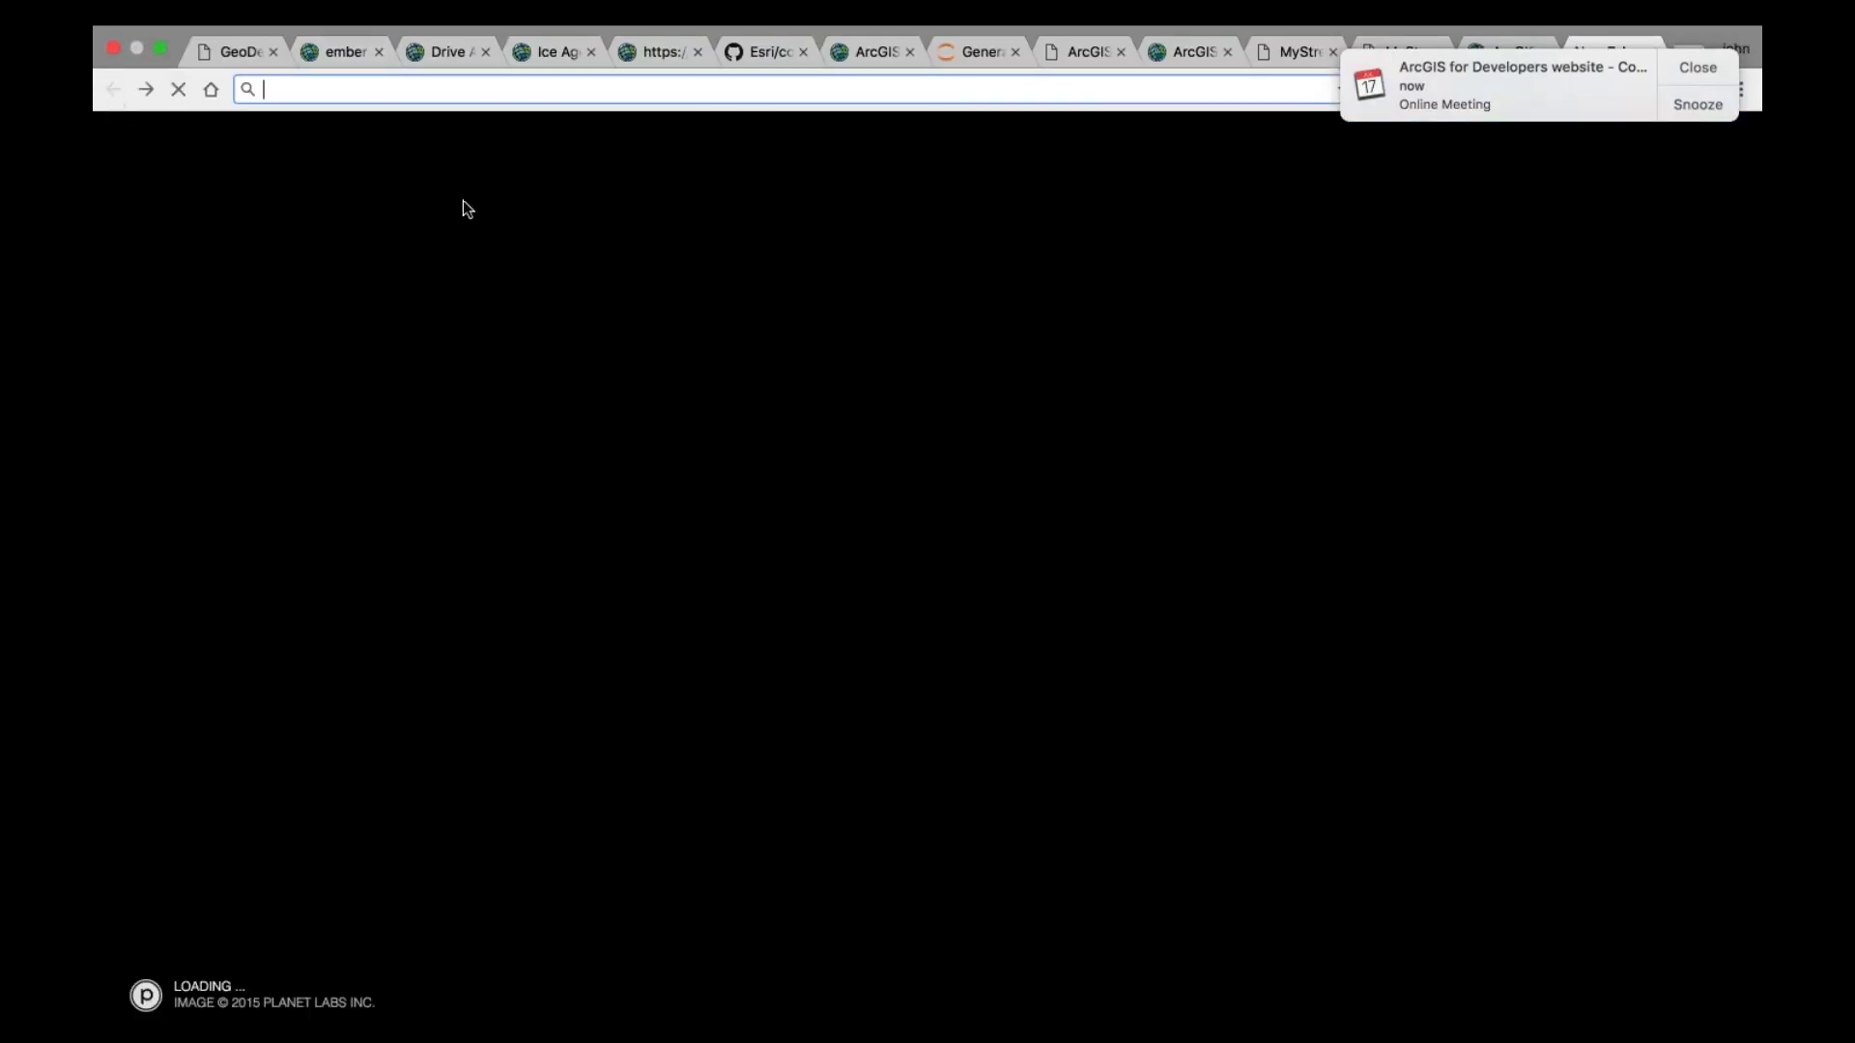
pyautogui.click(237, 51)
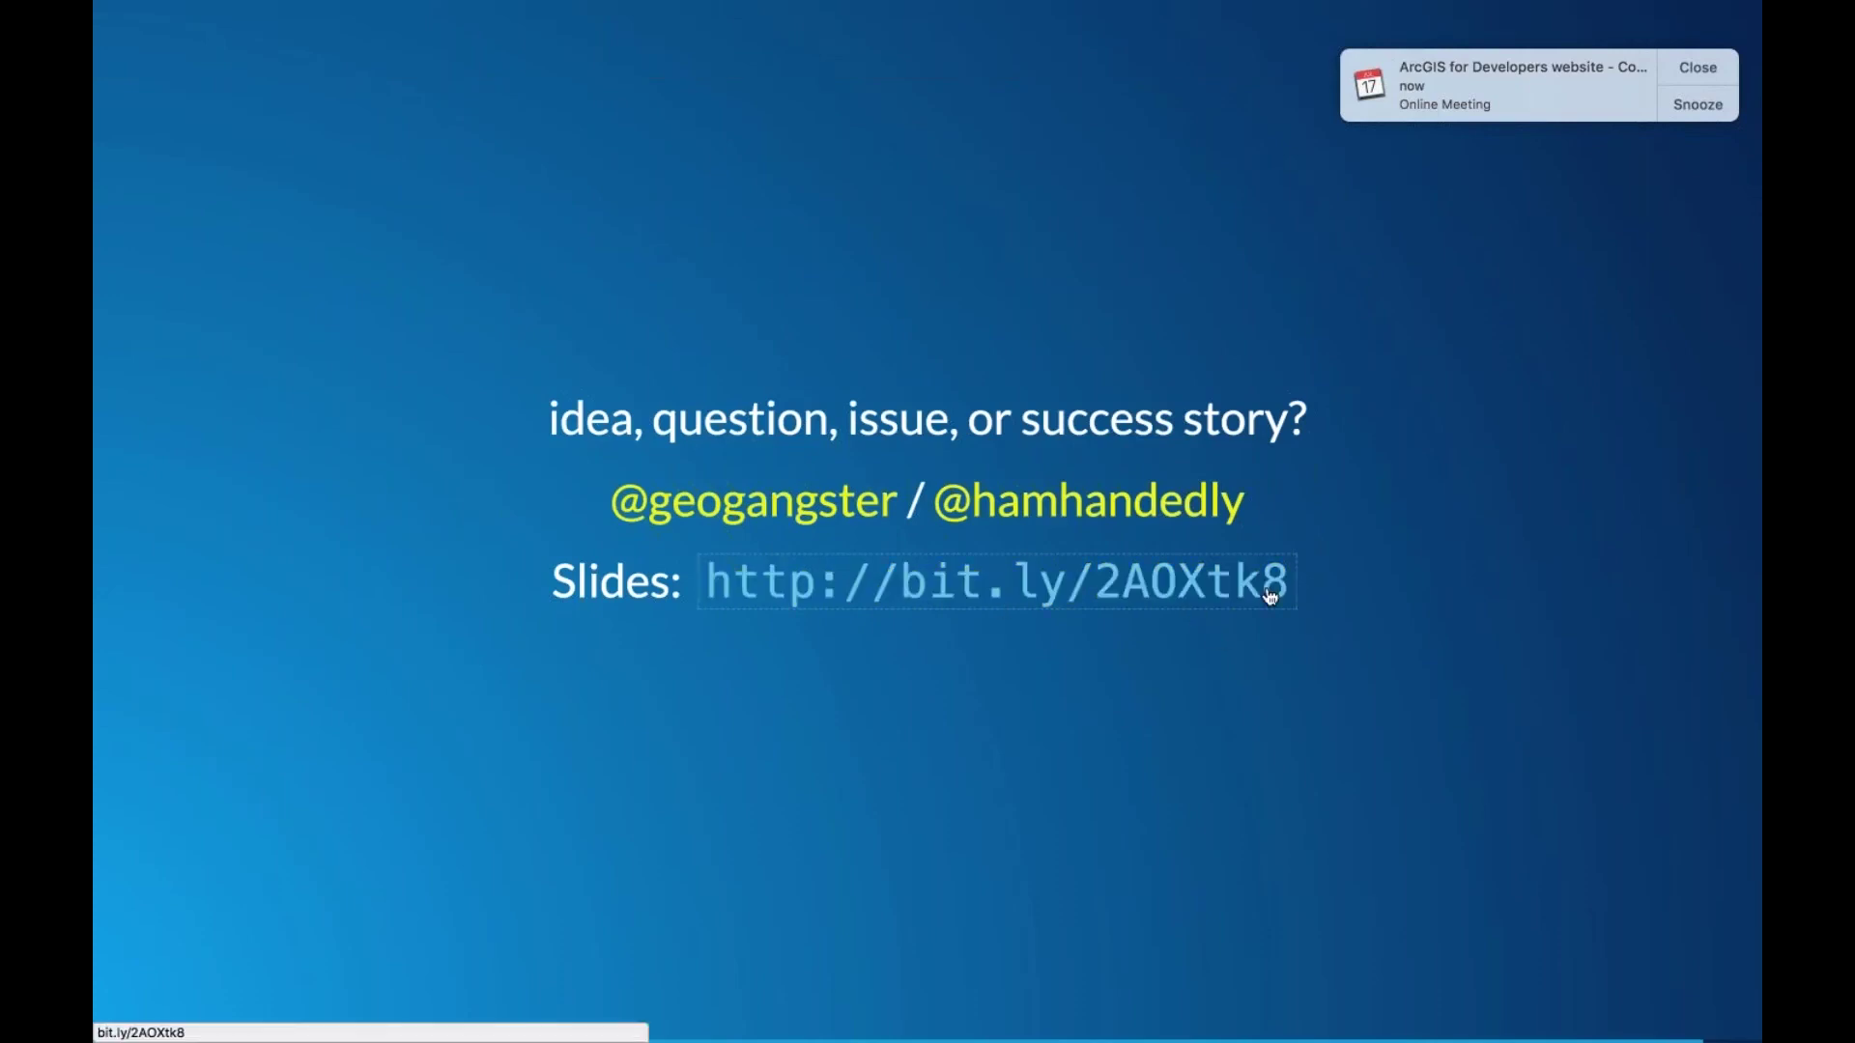
pyautogui.moveTo(1294, 582); pyautogui.dragTo(689, 597)
pyautogui.press('super+c')
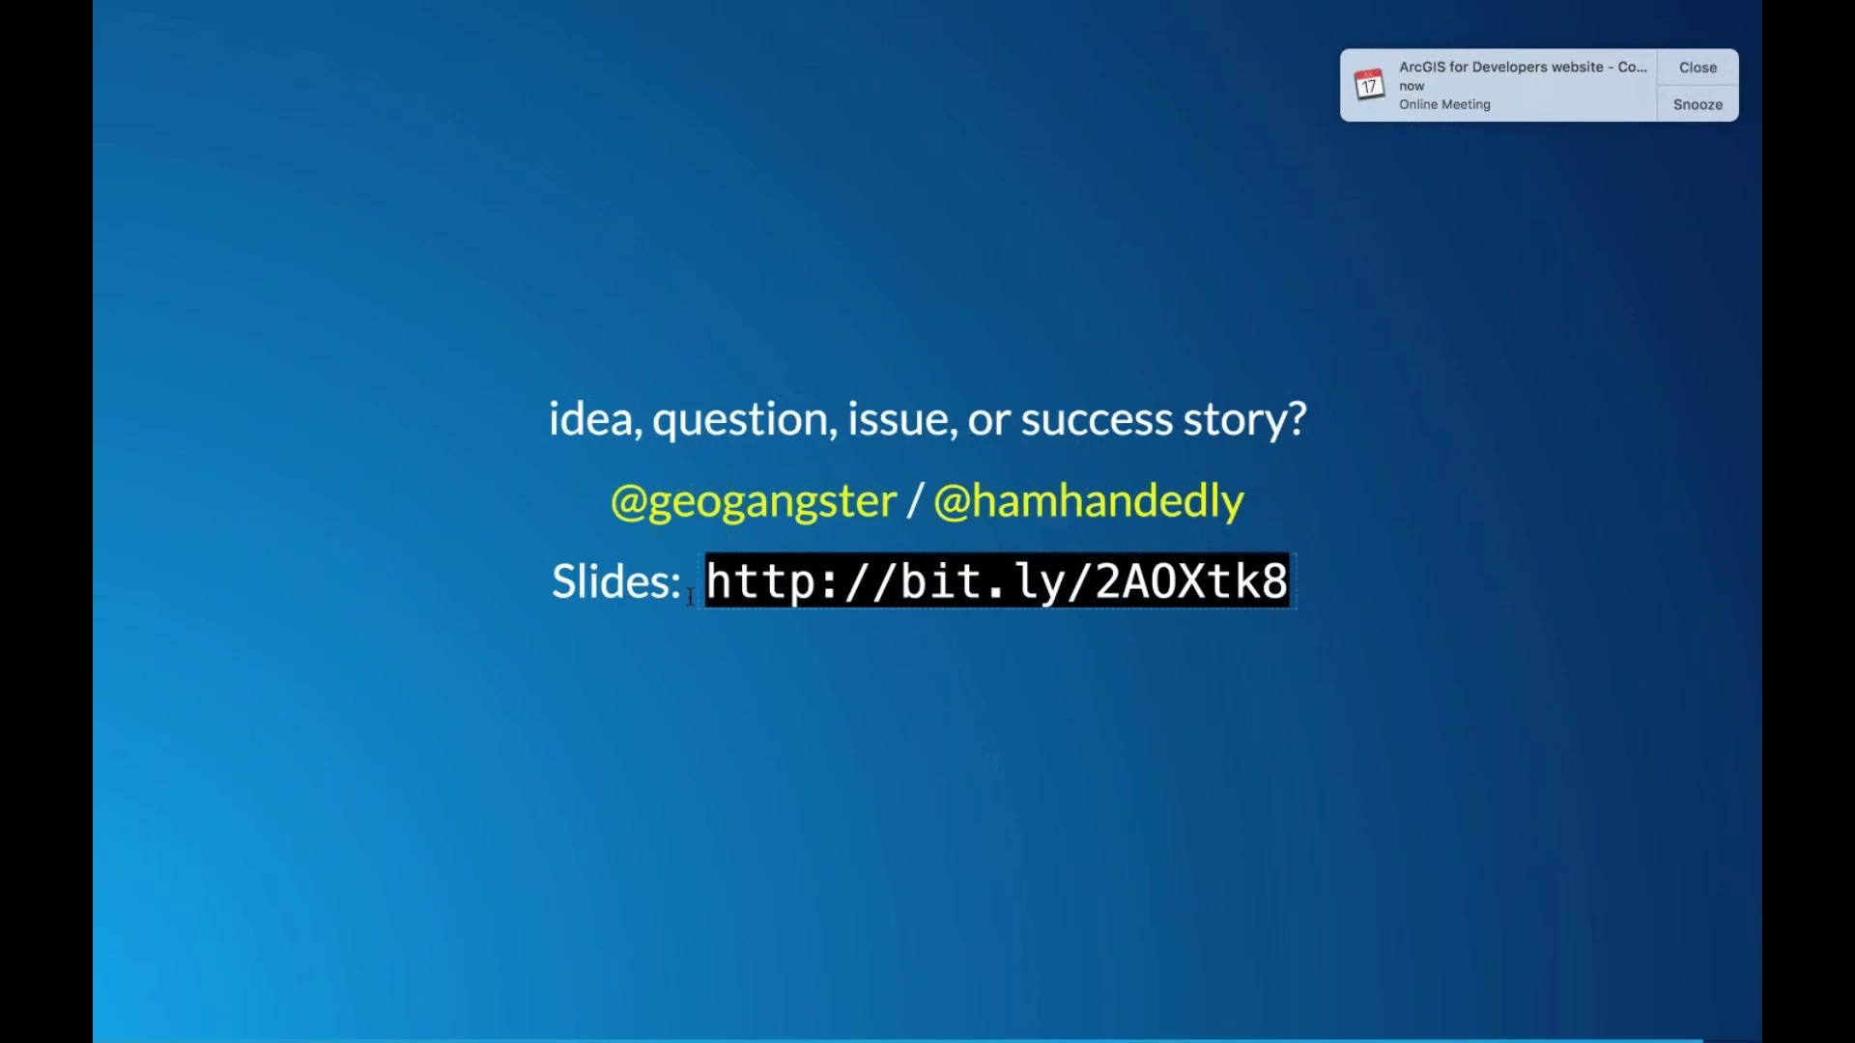
pyautogui.press('super+t')
pyautogui.press('super+v')
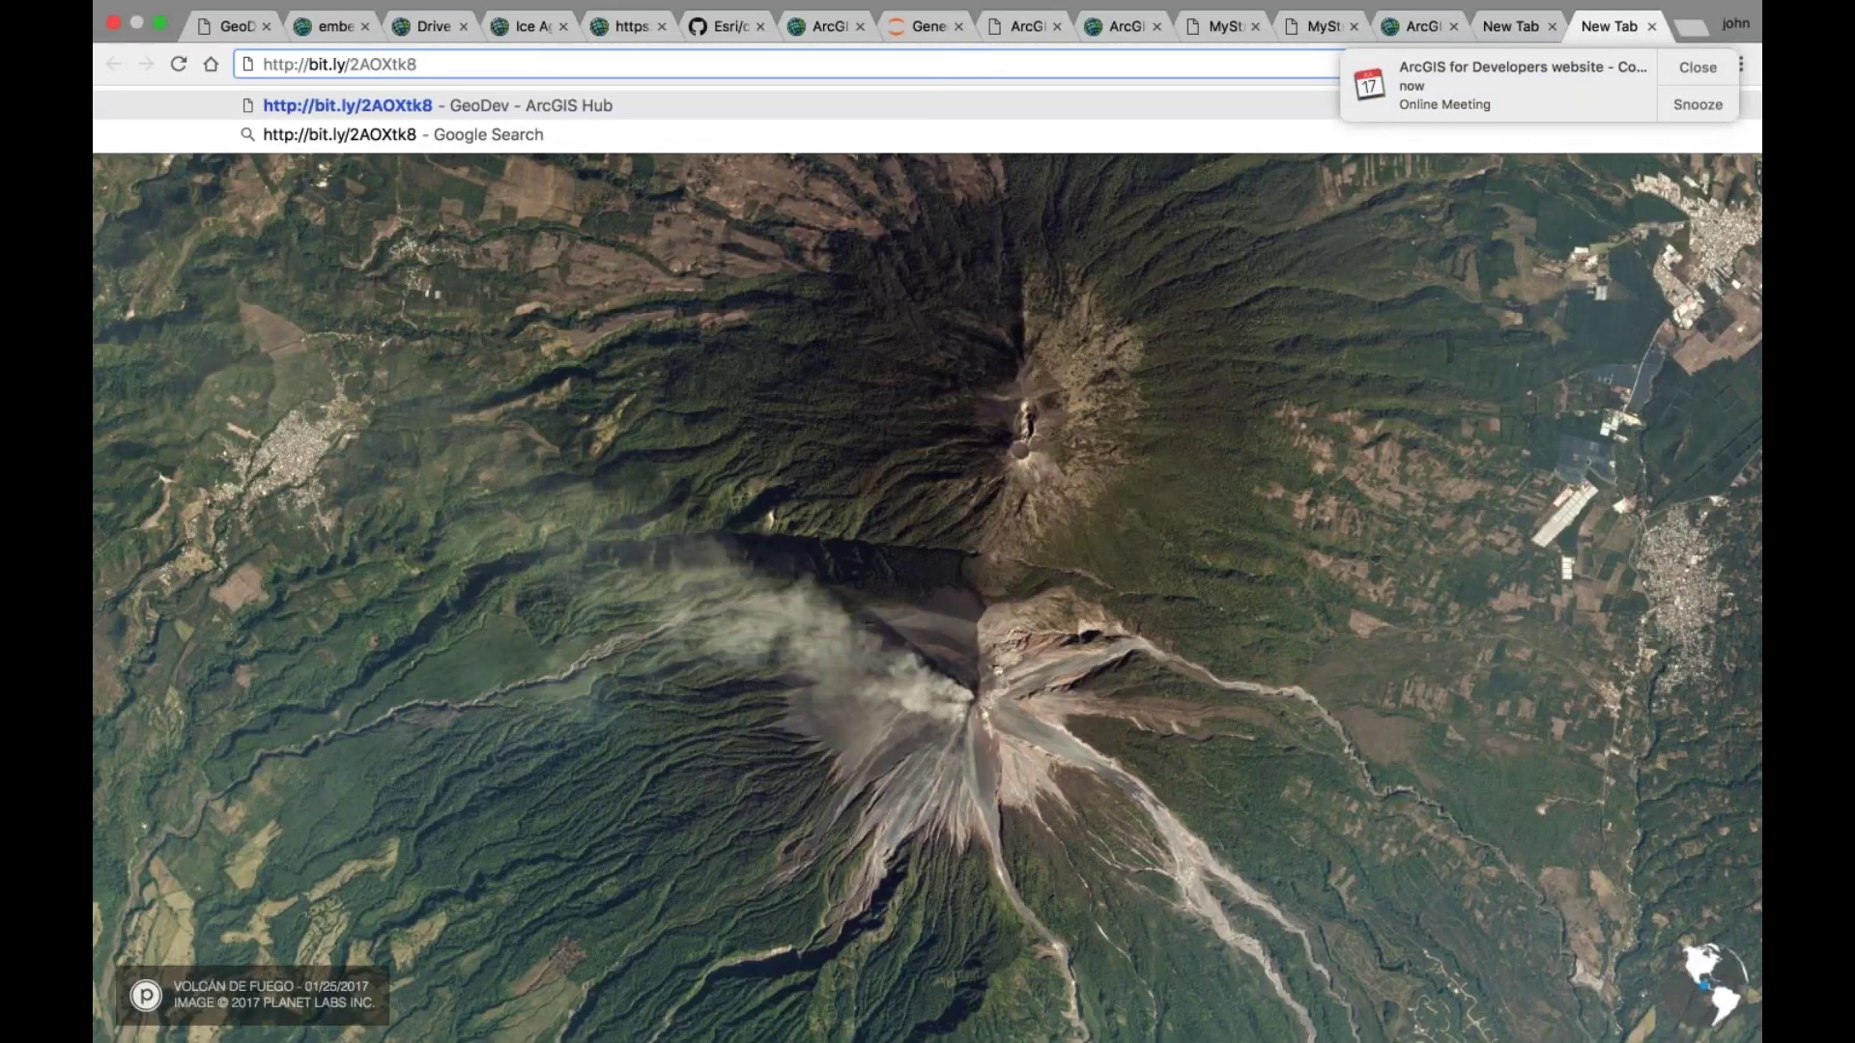
# Step: Try a zero in the slides link, remove it, and highlight the letter O
pyautogui.press('Left')
pyautogui.press('Left')
pyautogui.press('Left')
pyautogui.press('Left')
pyautogui.write('0')
pyautogui.press('BackSpace')
pyautogui.hotkey('shift', 'Left')
# Step: Dismiss the meeting reminder and reselect the slides link, marking its letter O
pyautogui.click(1697, 66)
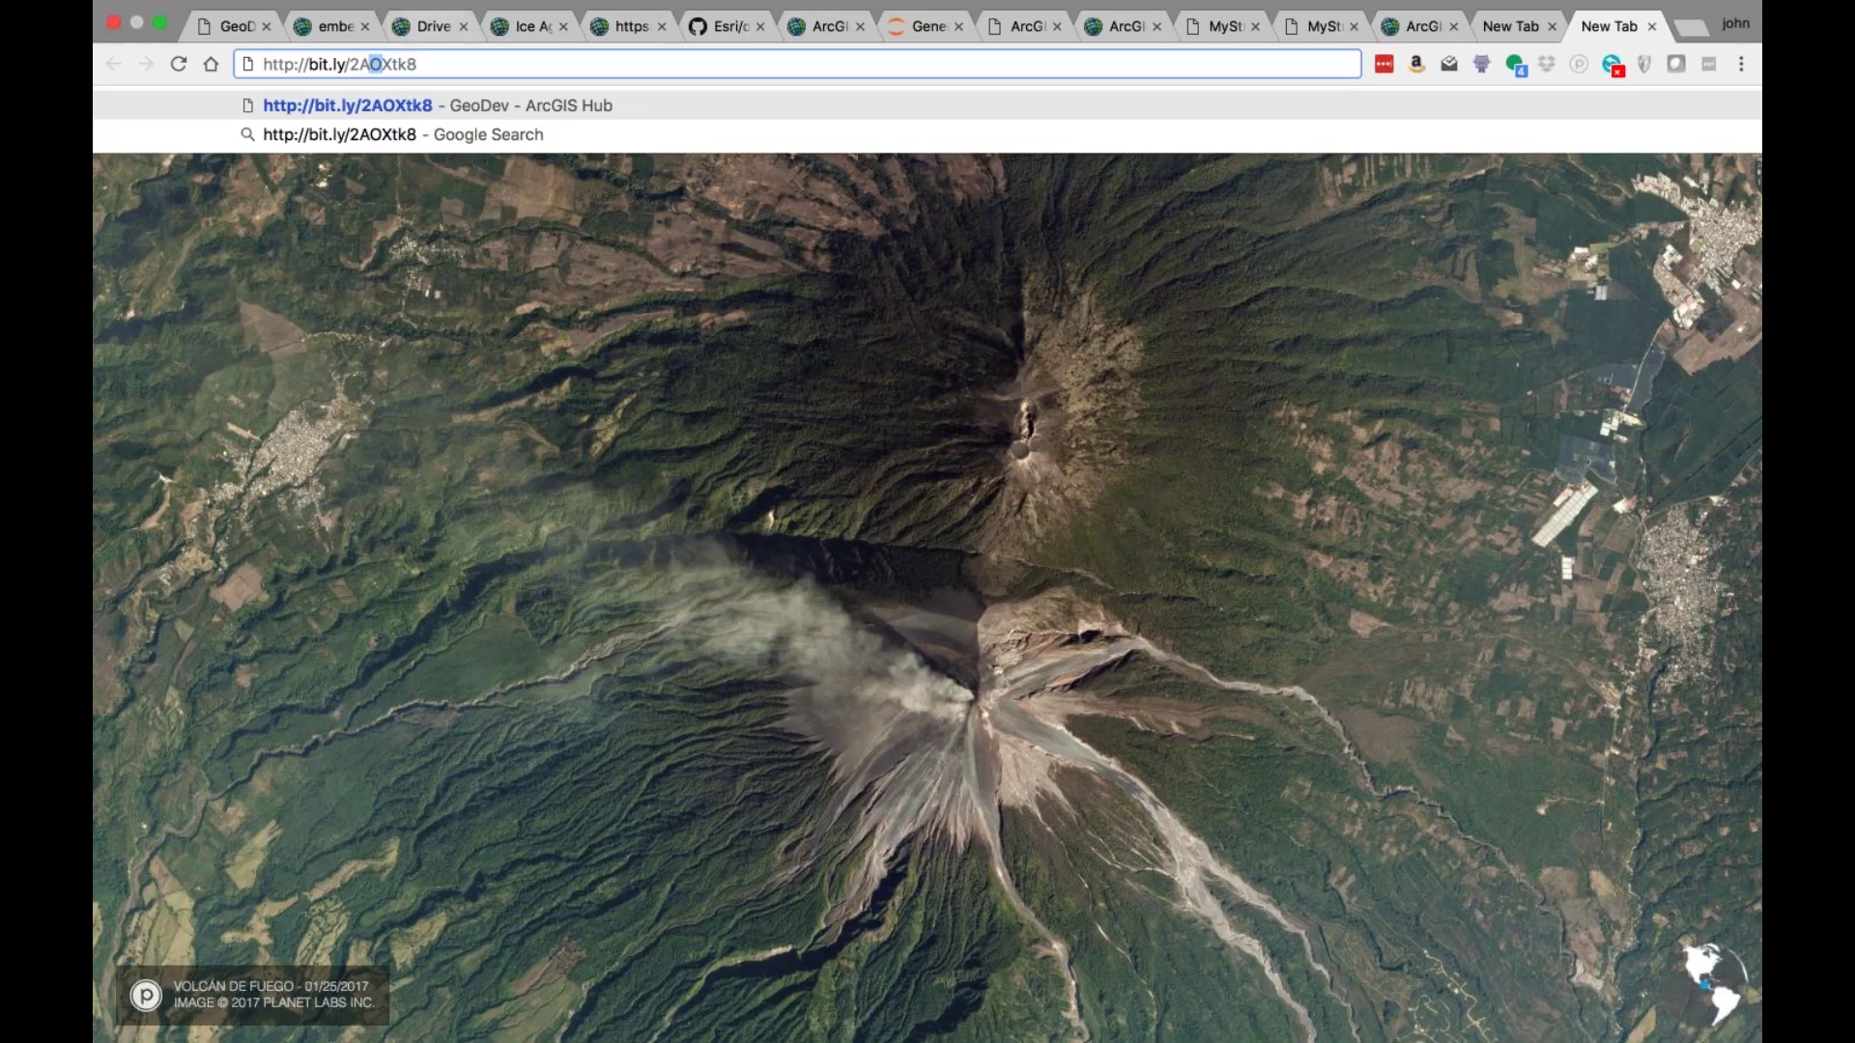
pyautogui.press('super+a')
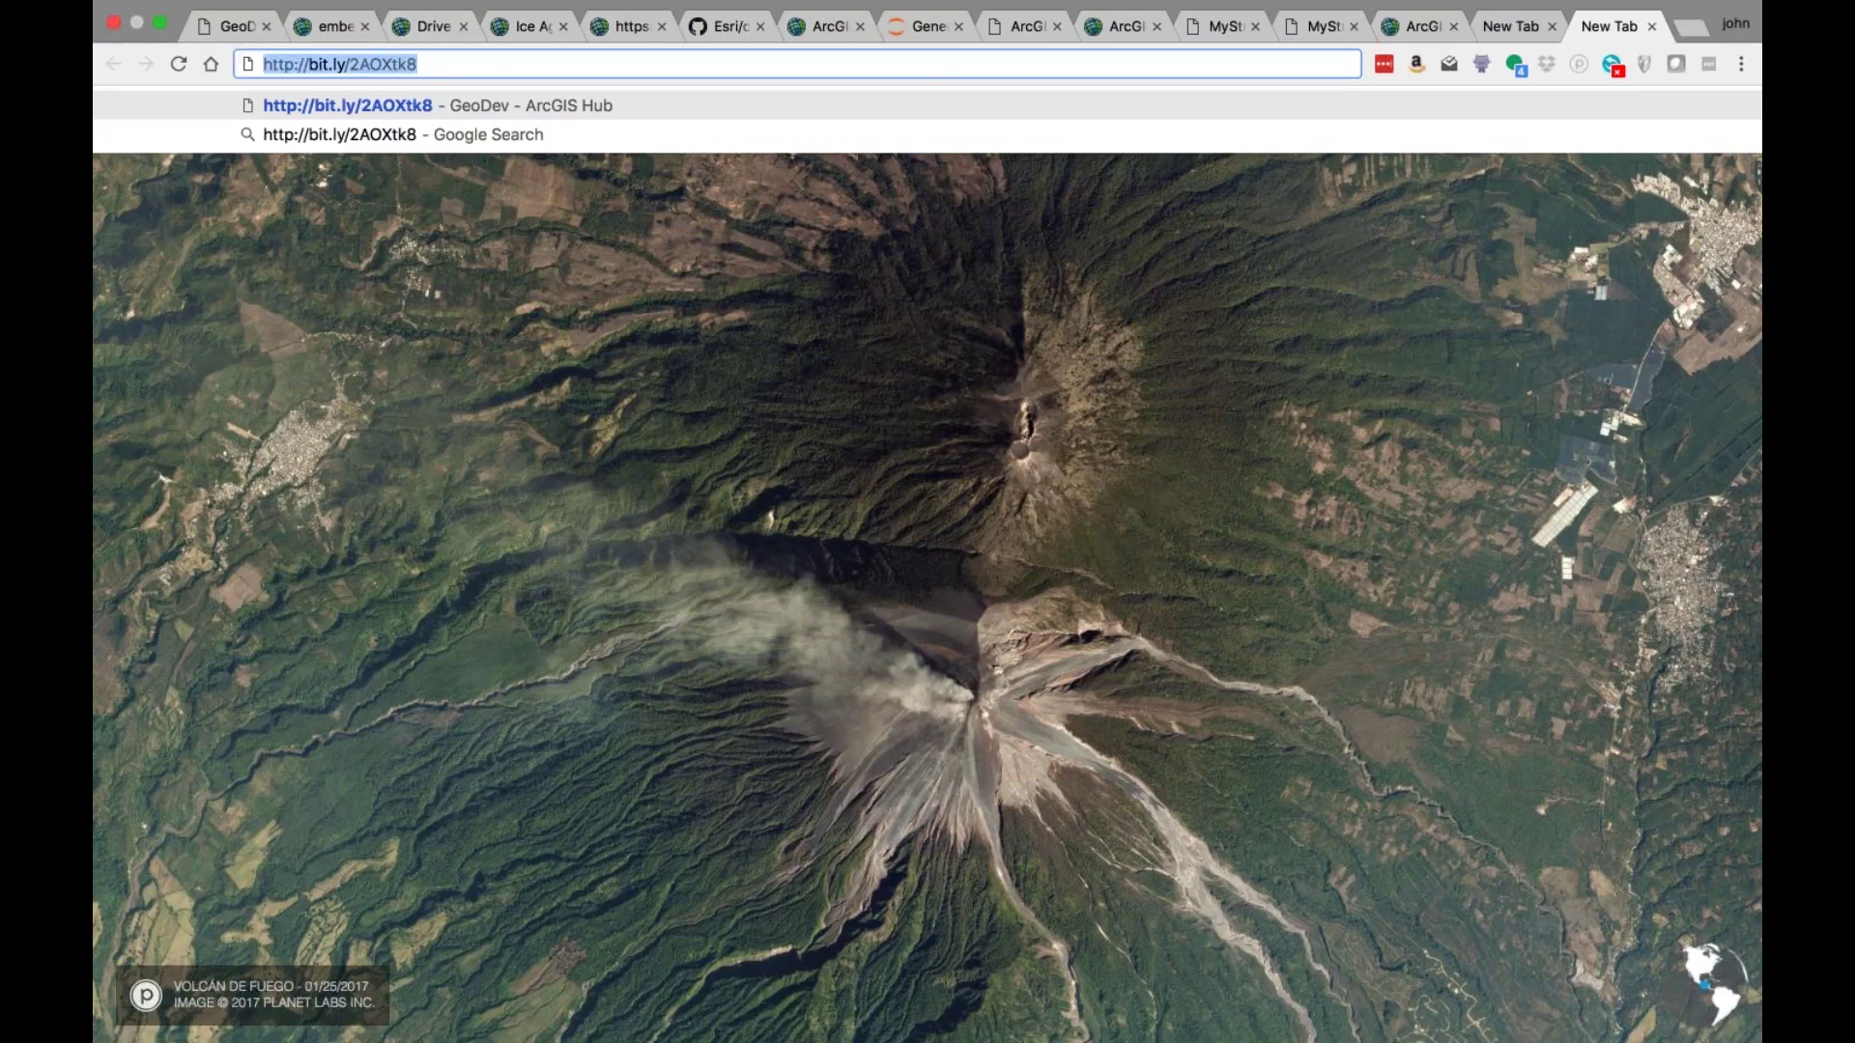
pyautogui.press('super+Tab')
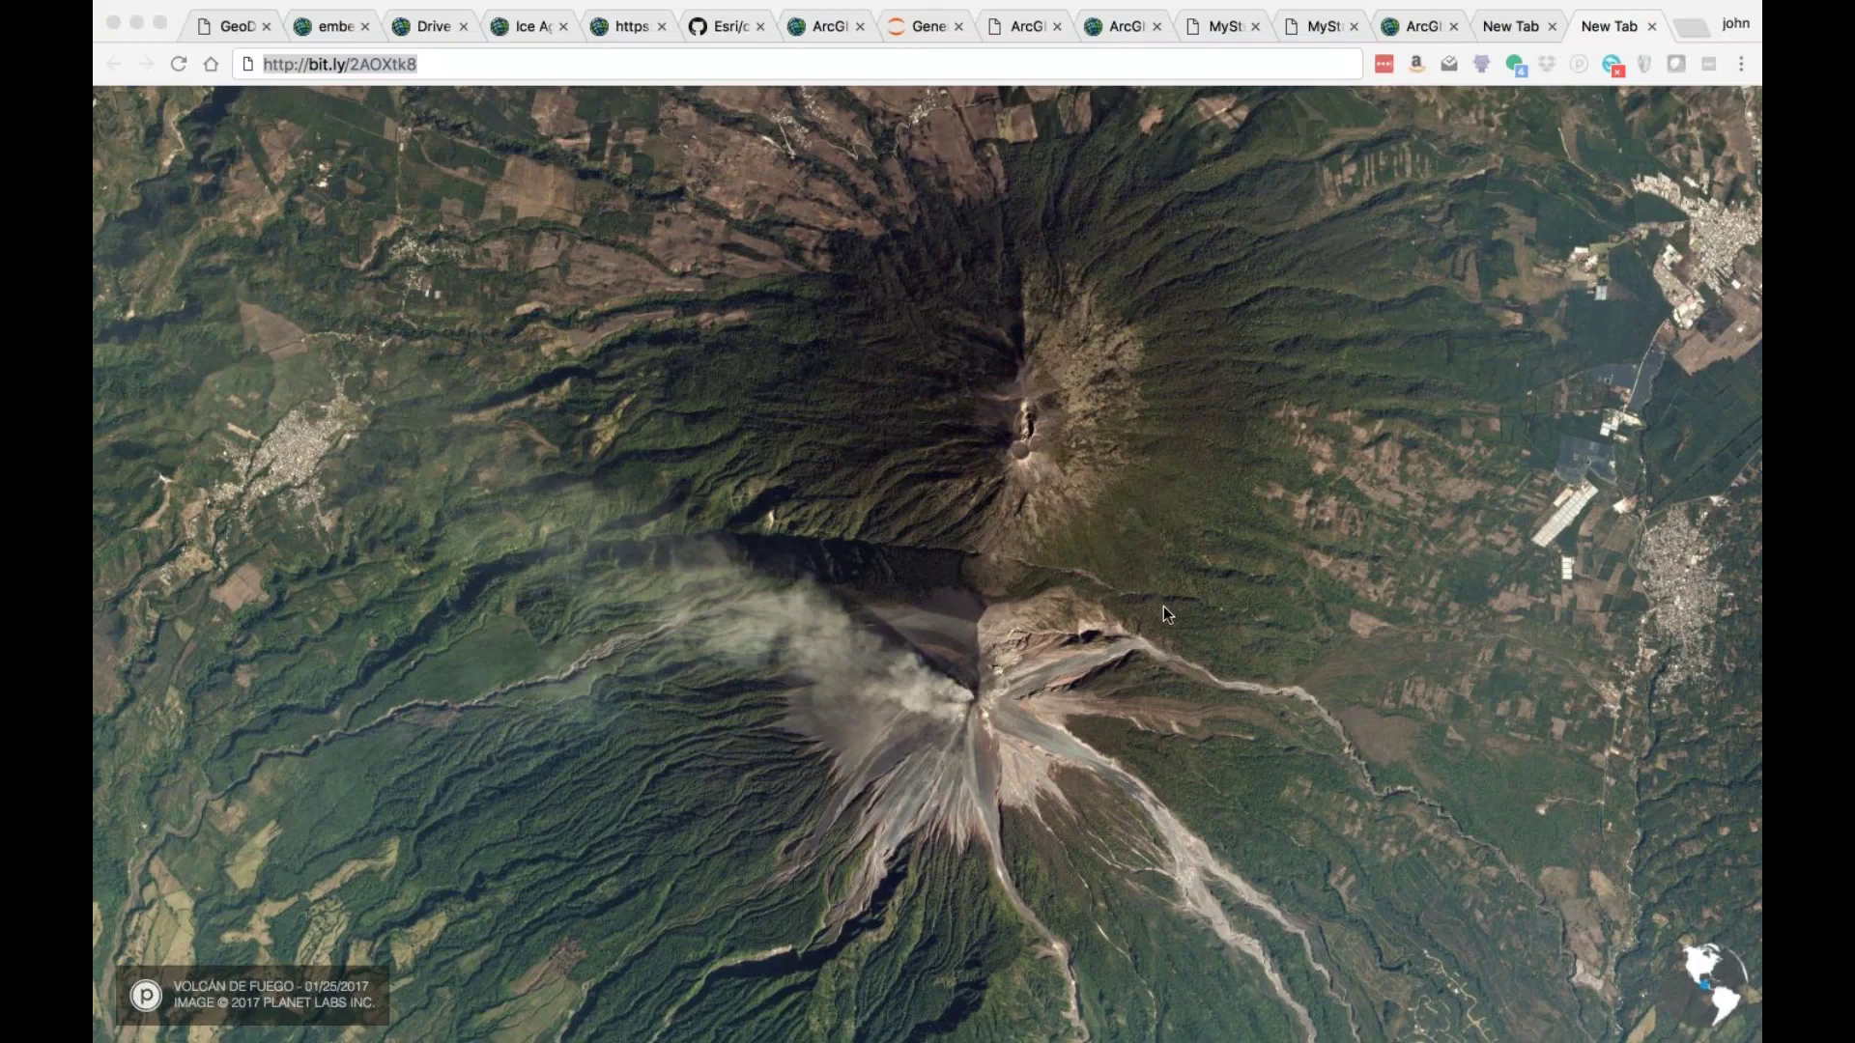
pyautogui.press('super+Tab')
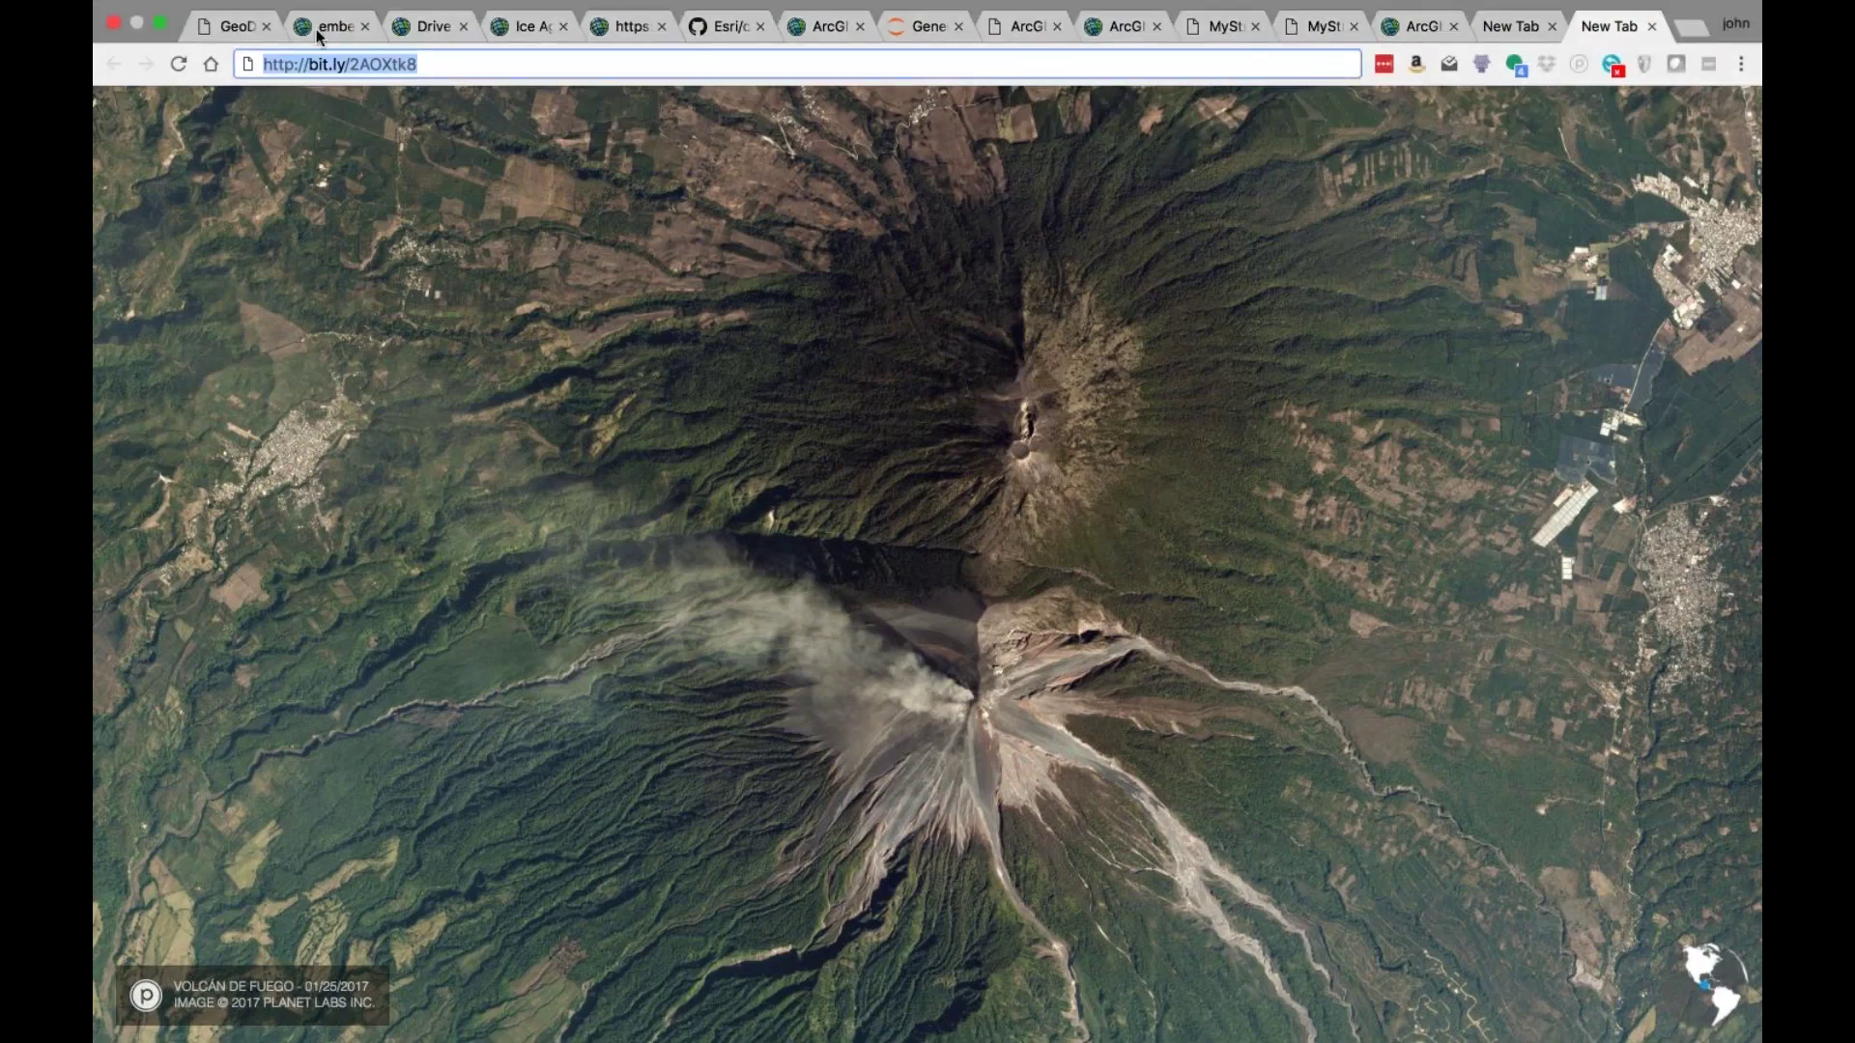
pyautogui.moveTo(367, 64); pyautogui.dragTo(379, 60)
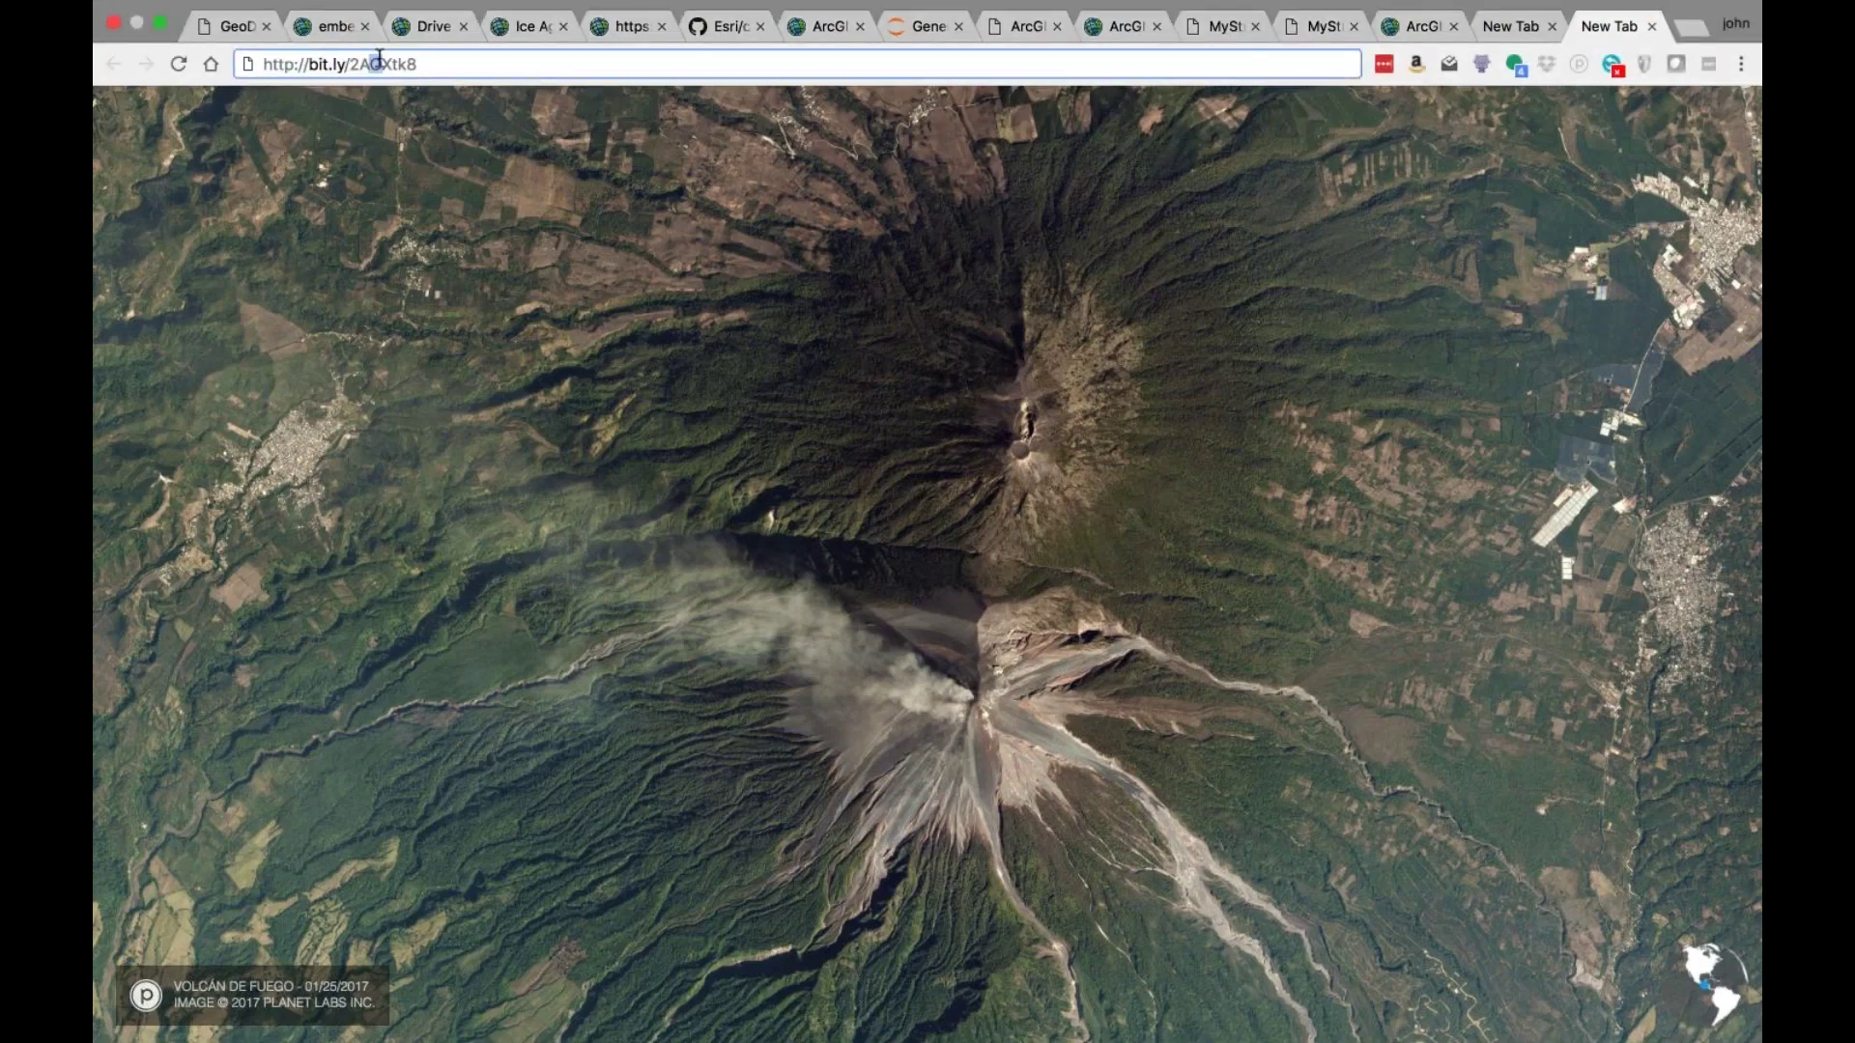